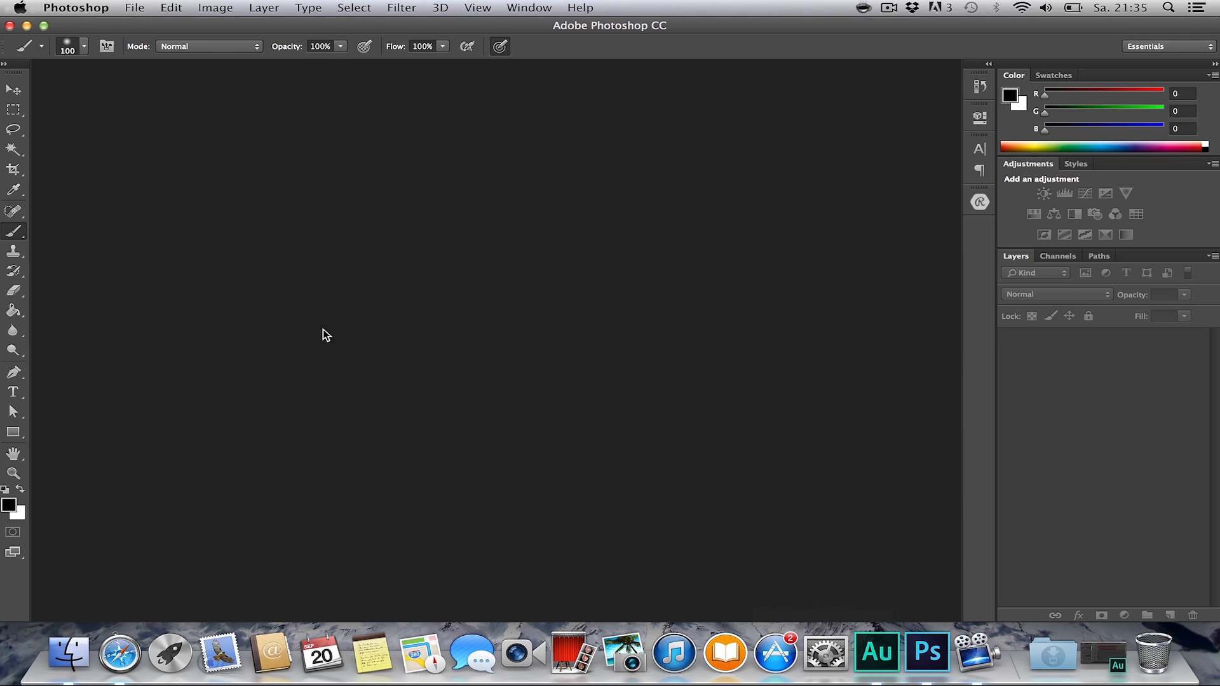
Open the Flyer Tutorial folder on the desktop and look through its Clouds, Mountains and Paper Texture subfolders.
{"action": "left_click", "coordinate": [26, 25]}
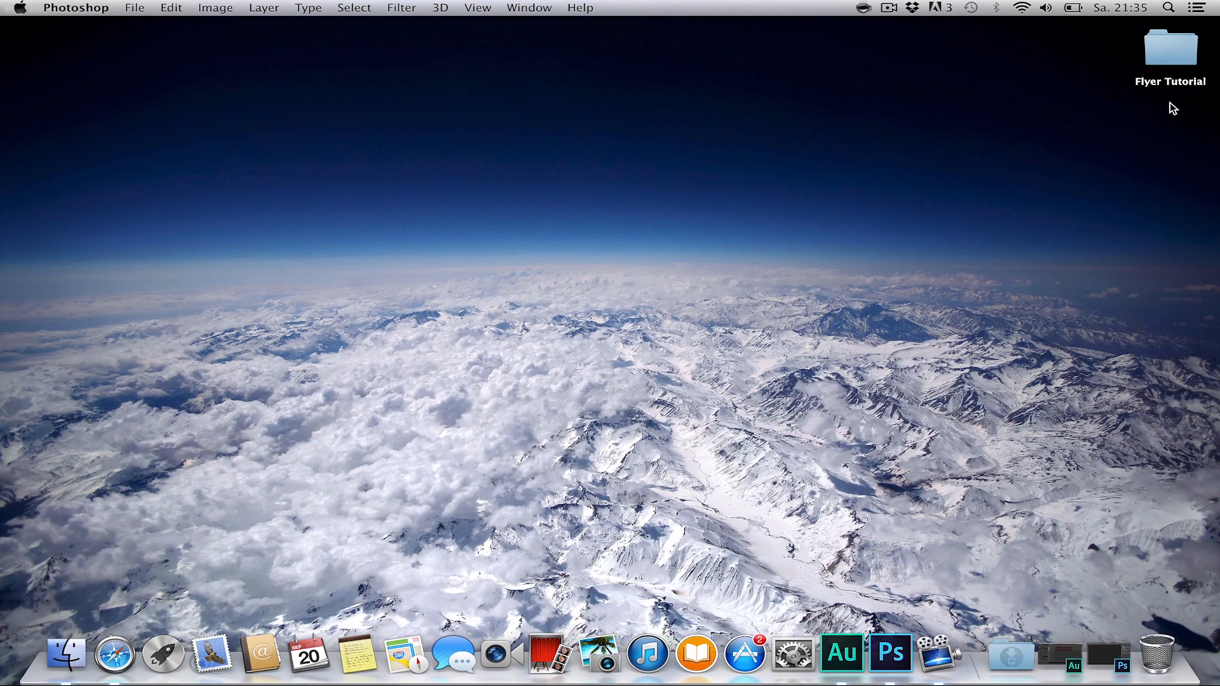
{"action": "left_click", "coordinate": [1172, 54]}
{"action": "double_click", "coordinate": [1172, 54]}
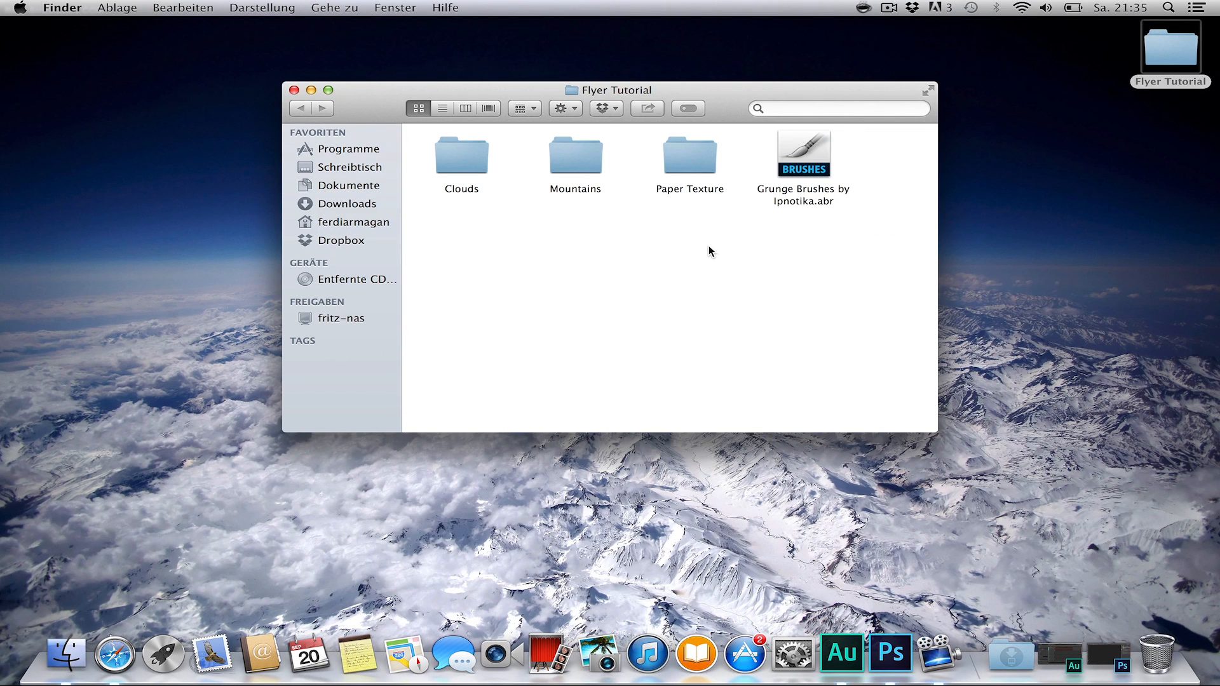
{"action": "double_click", "coordinate": [456, 166]}
{"action": "left_click", "coordinate": [300, 108]}
{"action": "double_click", "coordinate": [575, 184]}
{"action": "left_click", "coordinate": [310, 111]}
{"action": "double_click", "coordinate": [691, 155]}
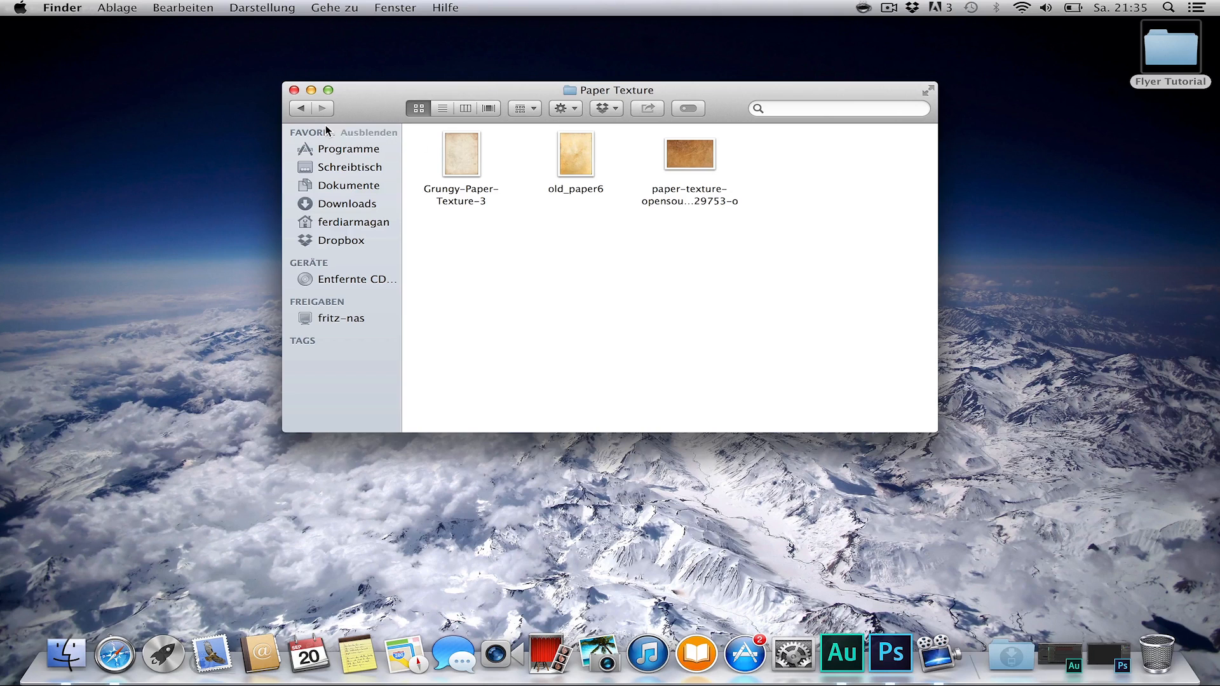
{"action": "left_click", "coordinate": [300, 109]}
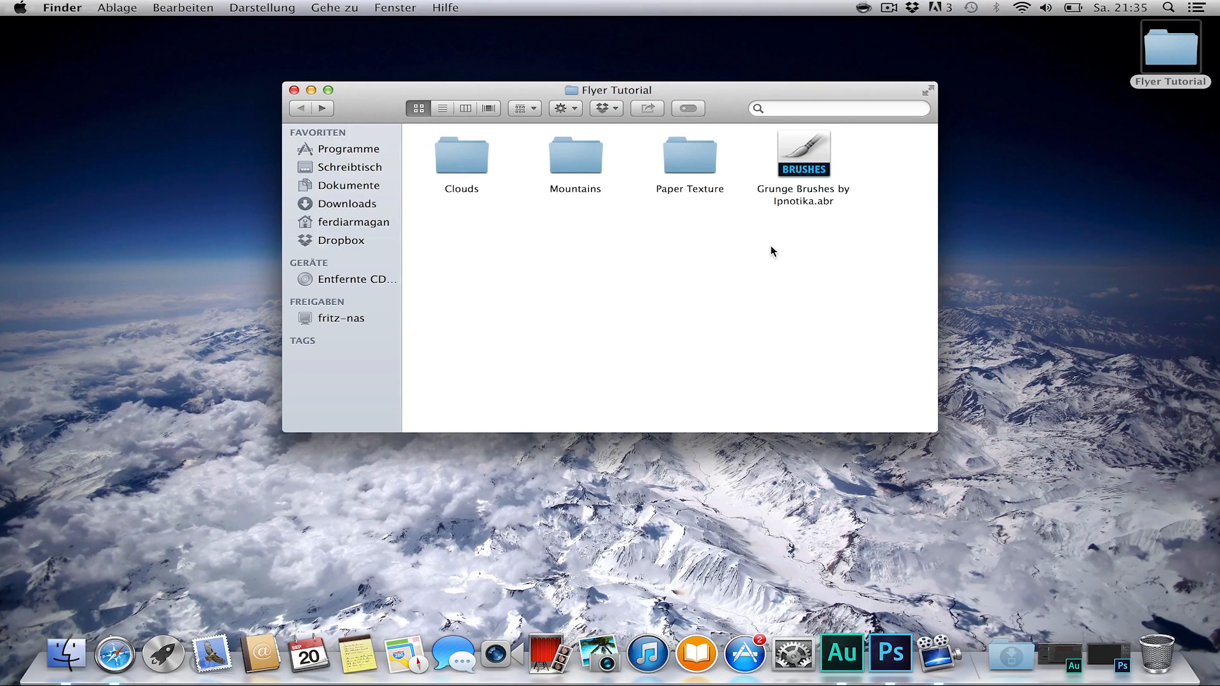
{"action": "left_click", "coordinate": [310, 91]}
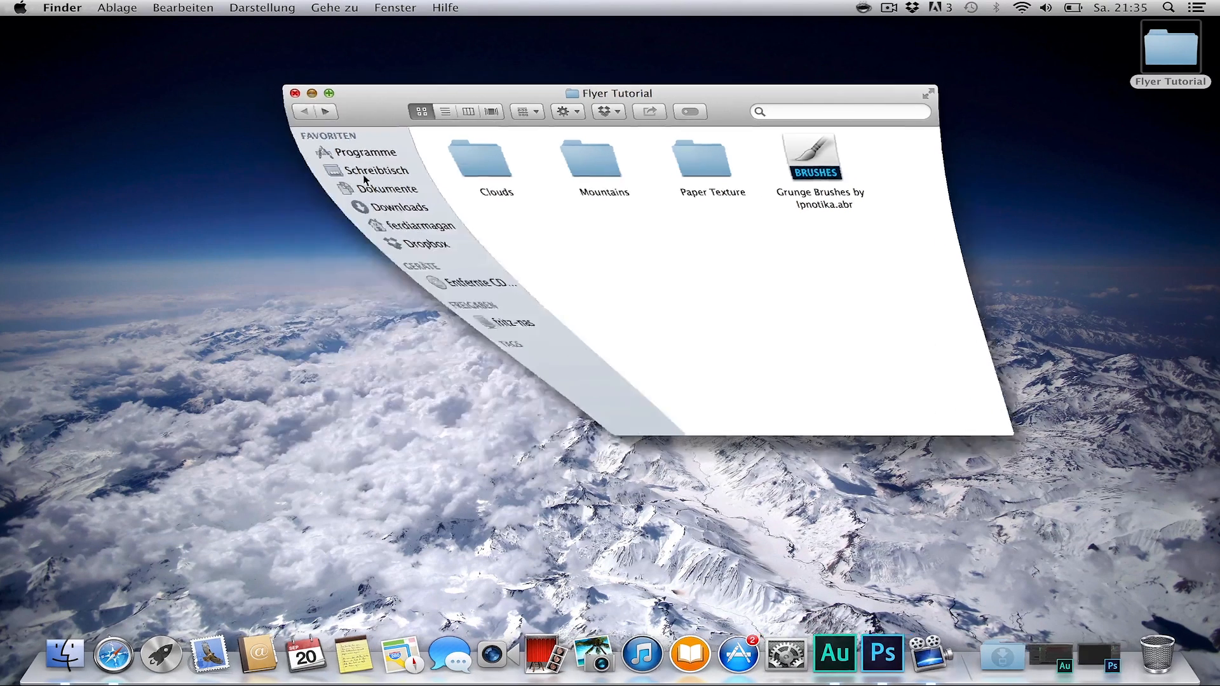
Switch to Photoshop and create a new A5 document from the International Paper preset.
{"action": "left_click", "coordinate": [890, 653]}
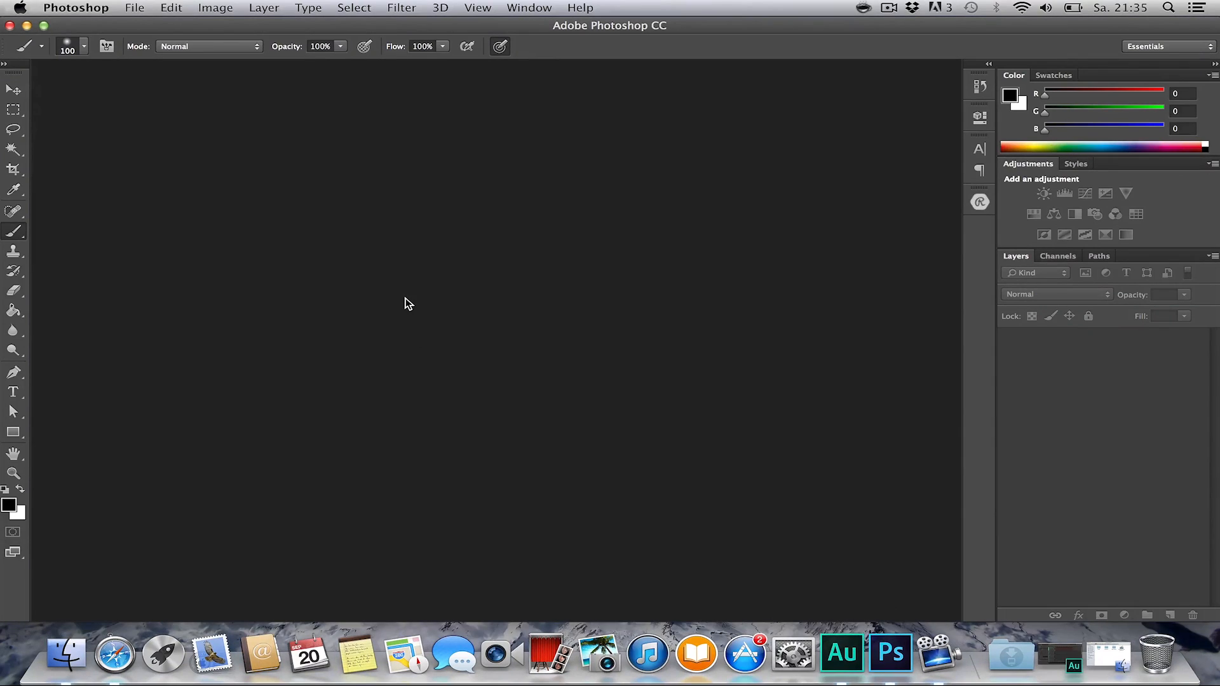
{"action": "key", "text": "super+n"}
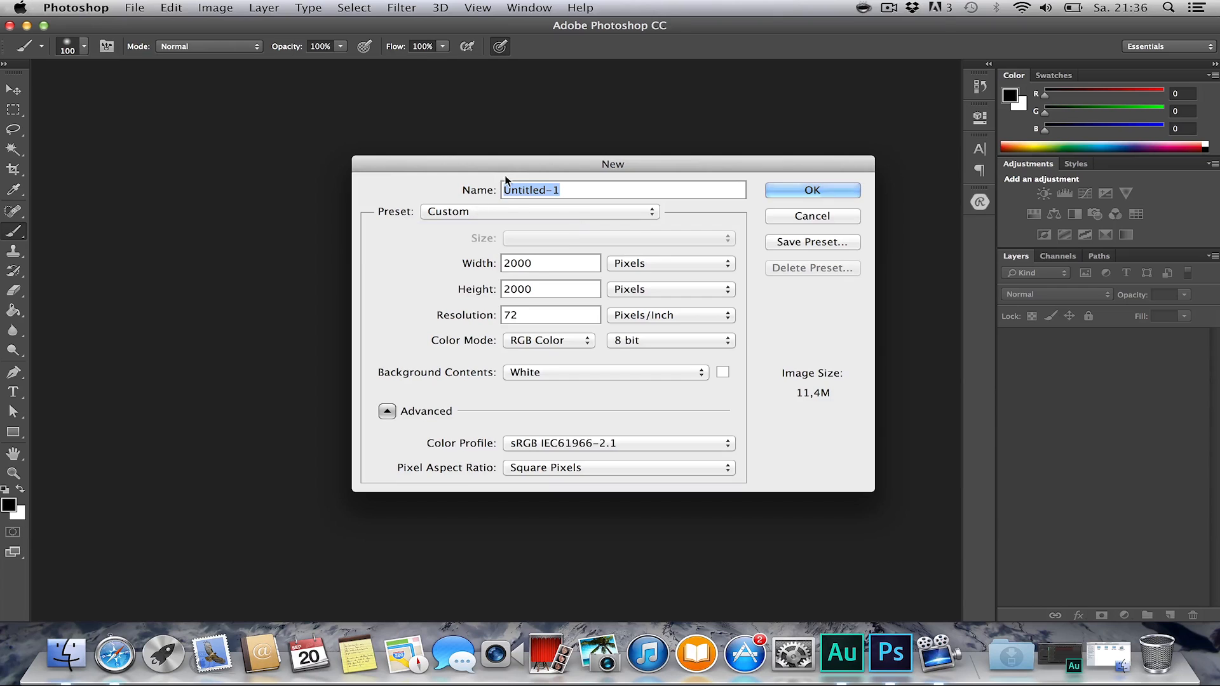
{"action": "left_click_drag", "start_coordinate": [508, 165], "coordinate": [490, 147]}
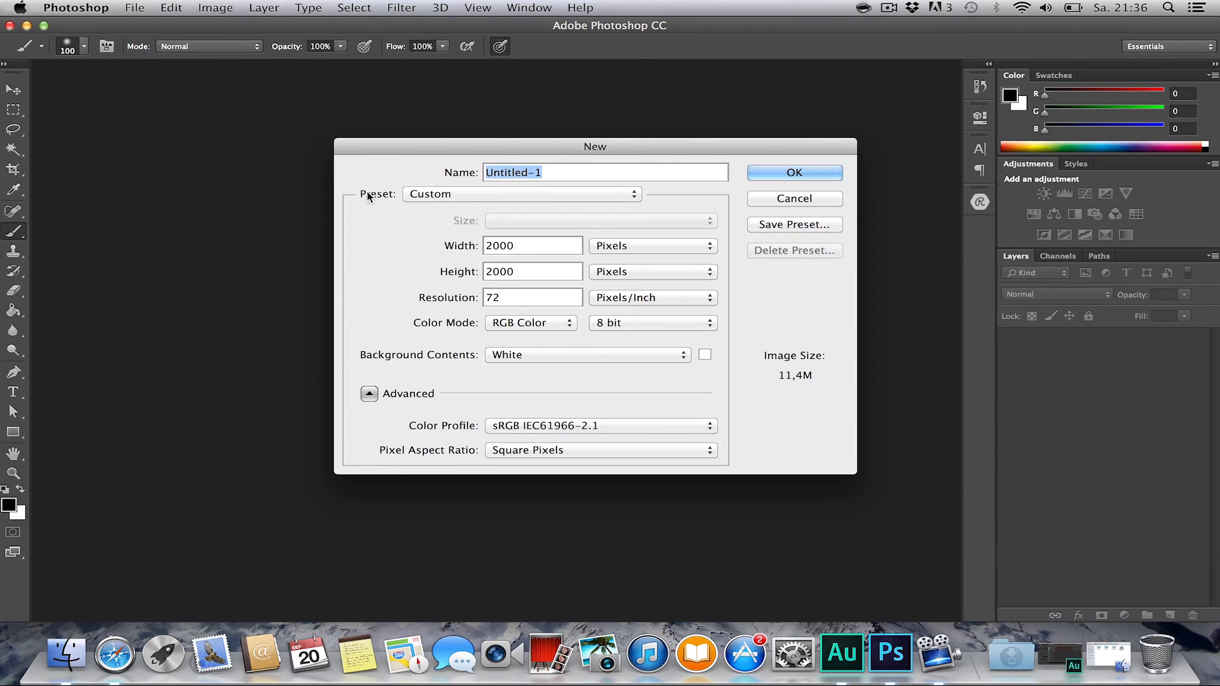
{"action": "left_click", "coordinate": [433, 194]}
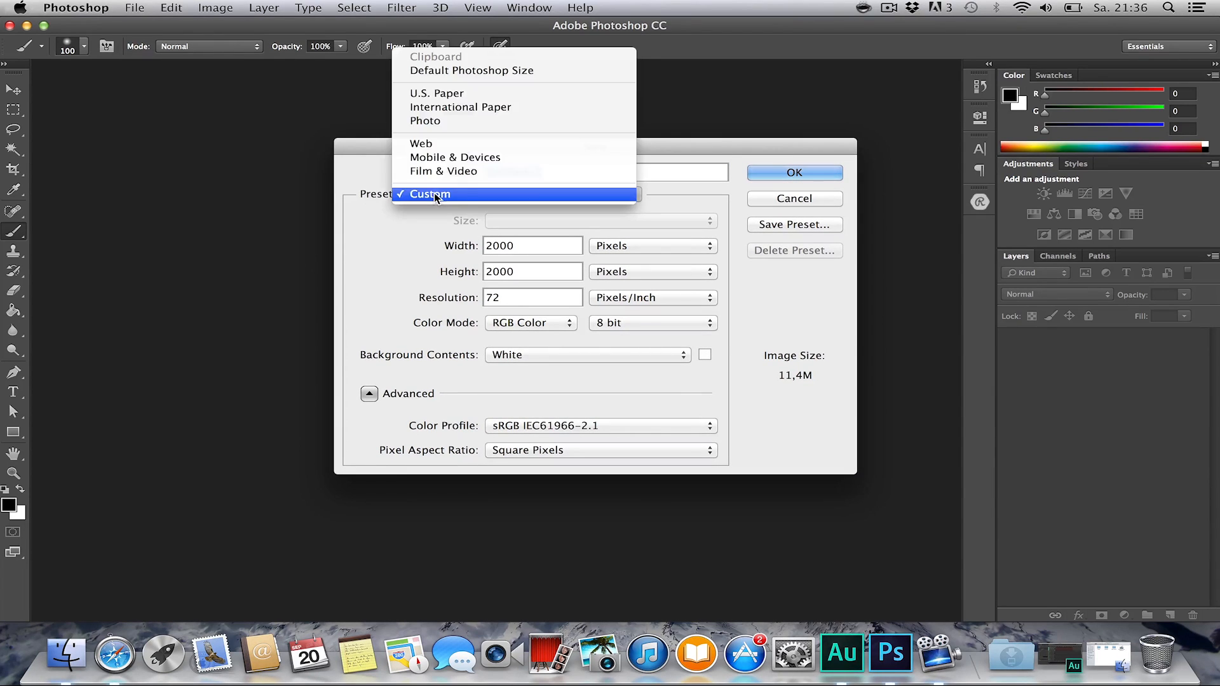
{"action": "left_click", "coordinate": [500, 108]}
{"action": "left_click", "coordinate": [514, 227]}
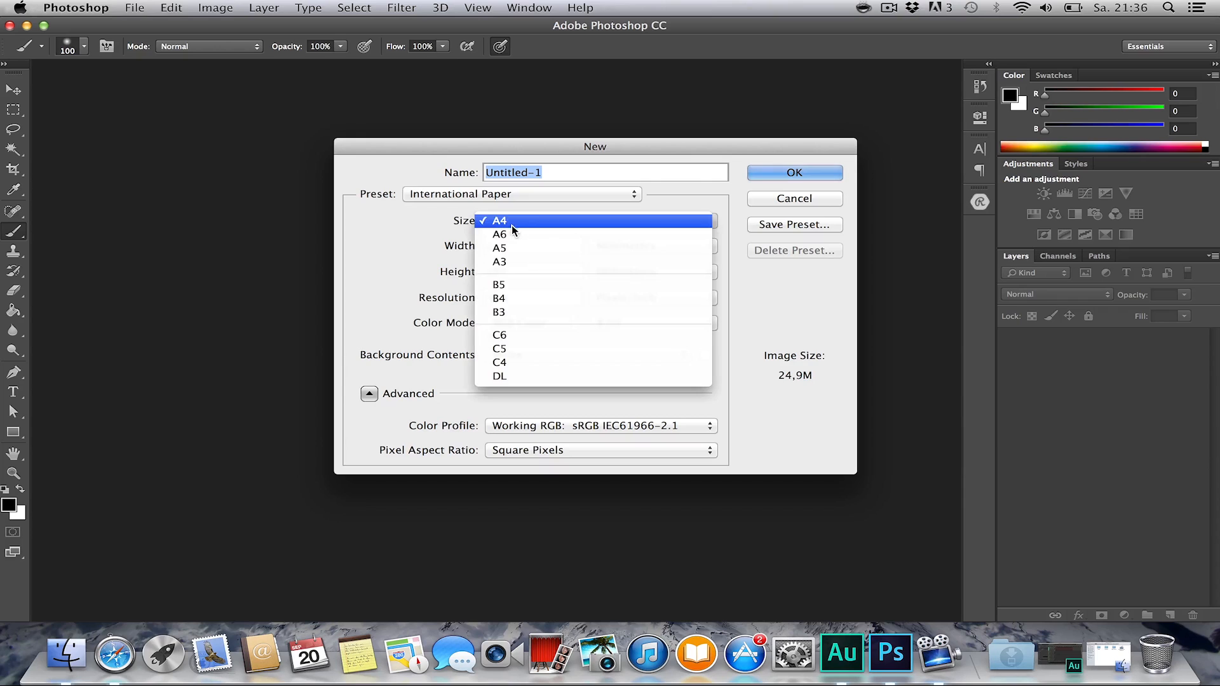
{"action": "left_click", "coordinate": [515, 243]}
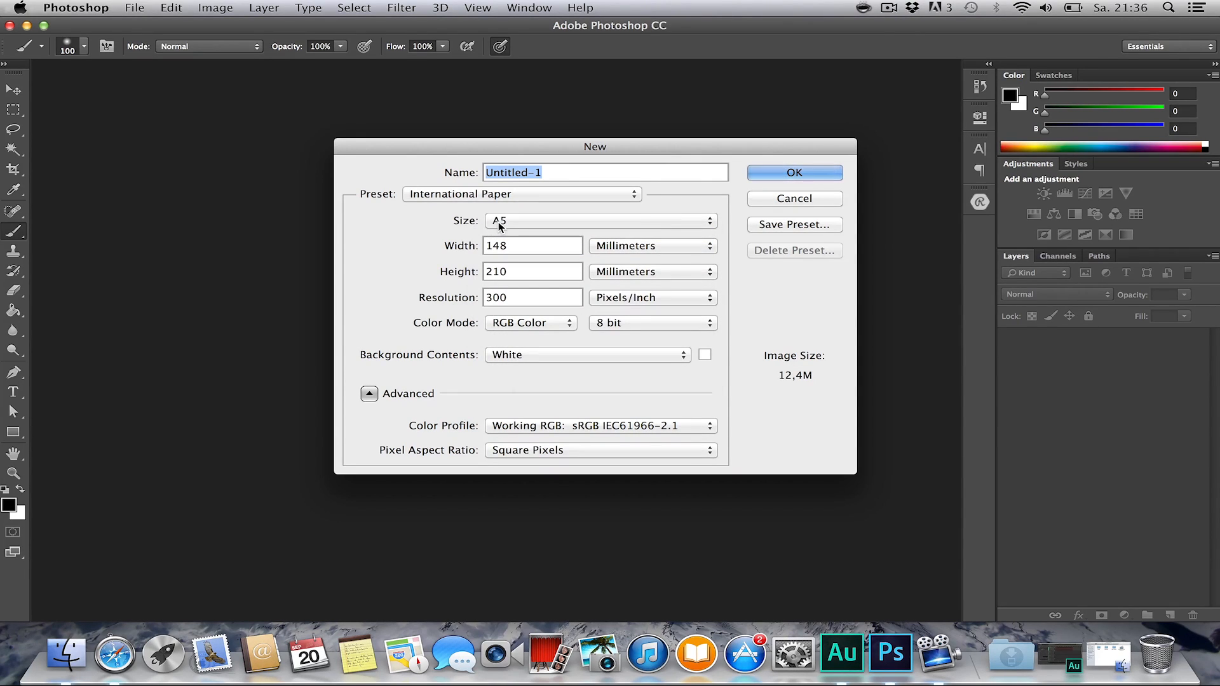
{"action": "left_click", "coordinate": [769, 175]}
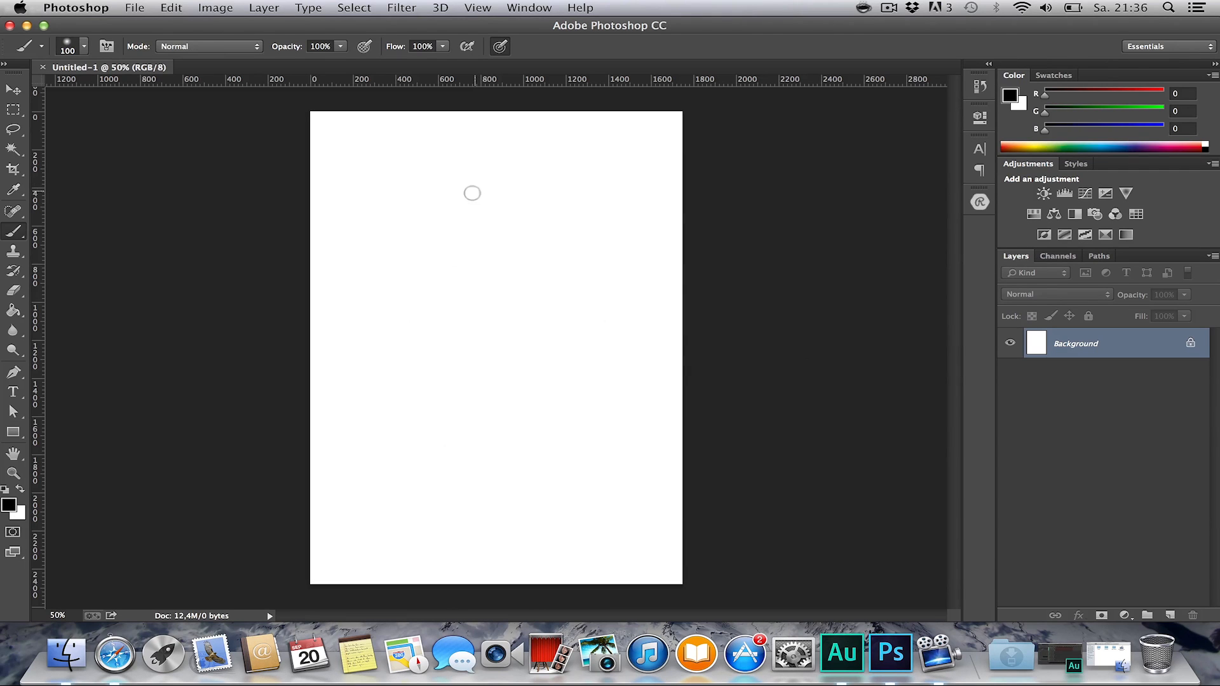
Convert the locked Background into a regular layer with the default name.
{"action": "key", "text": "h"}
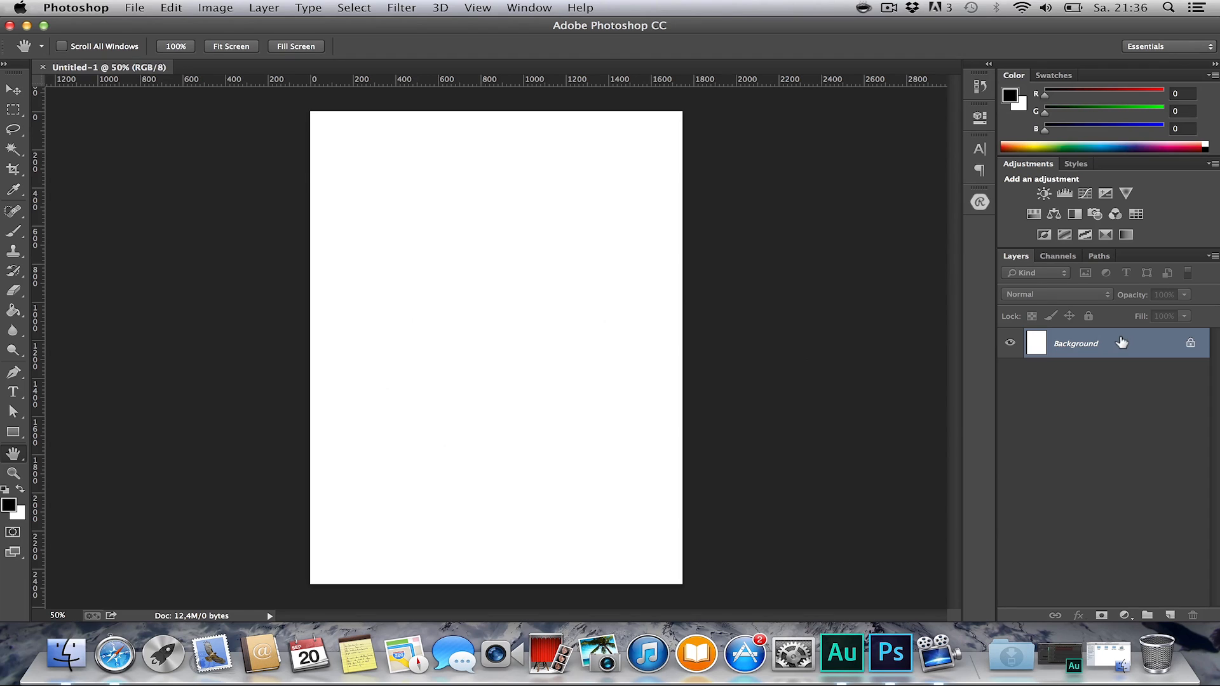
{"action": "double_click", "coordinate": [1121, 343]}
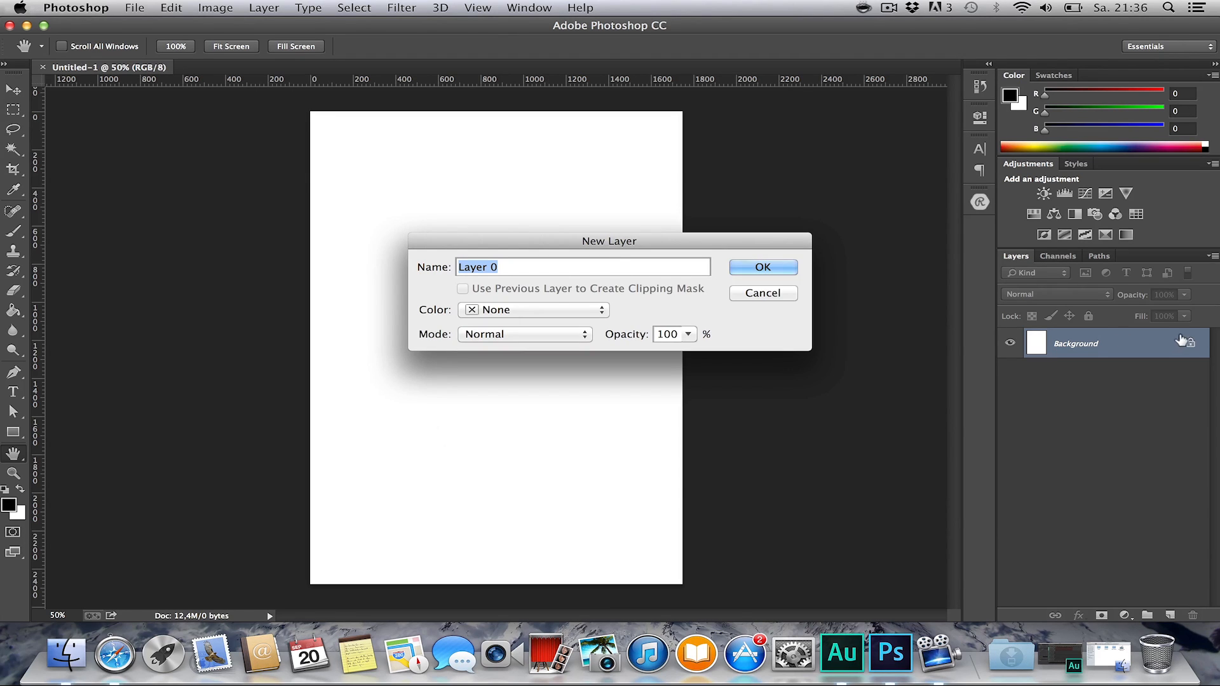
{"action": "type", "text": "B"}
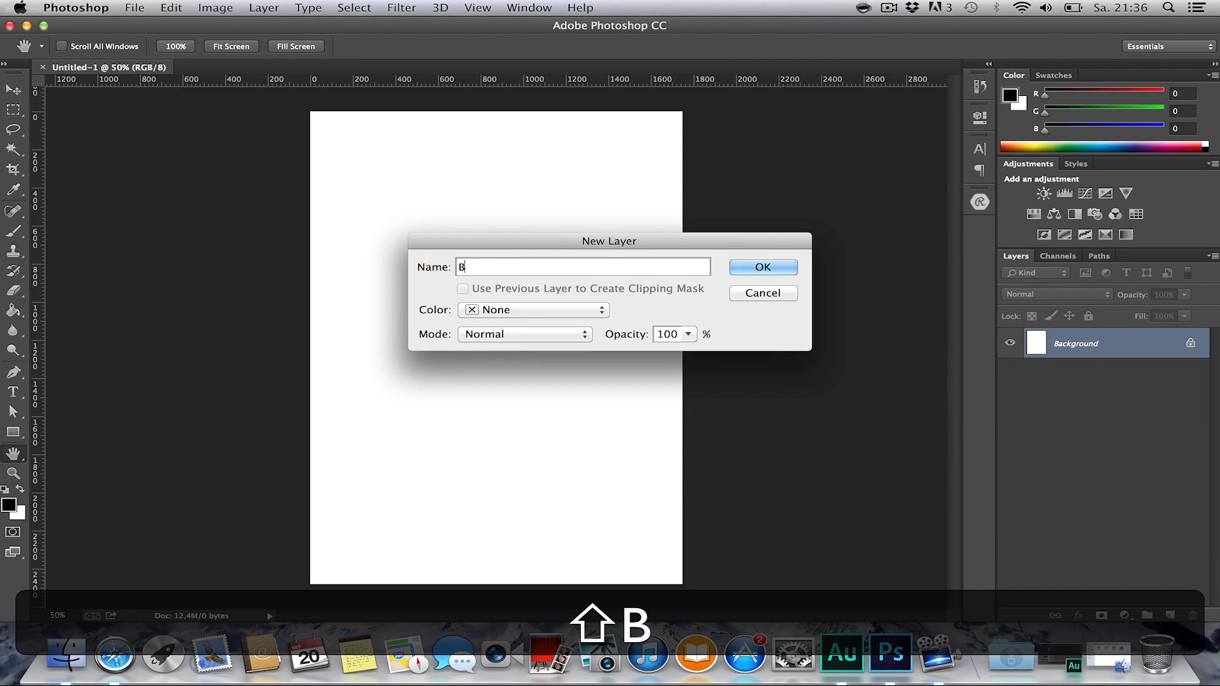
{"action": "key", "text": "BackSpace"}
{"action": "key", "text": "Return"}
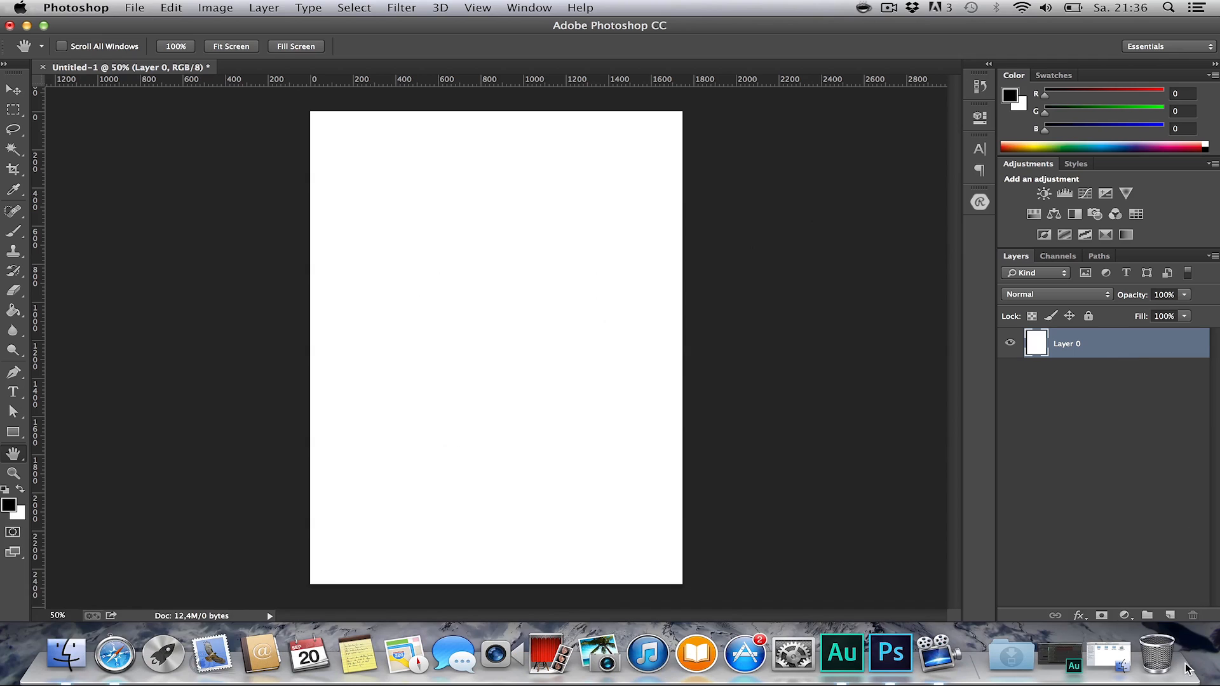
{"action": "left_click", "coordinate": [1124, 615]}
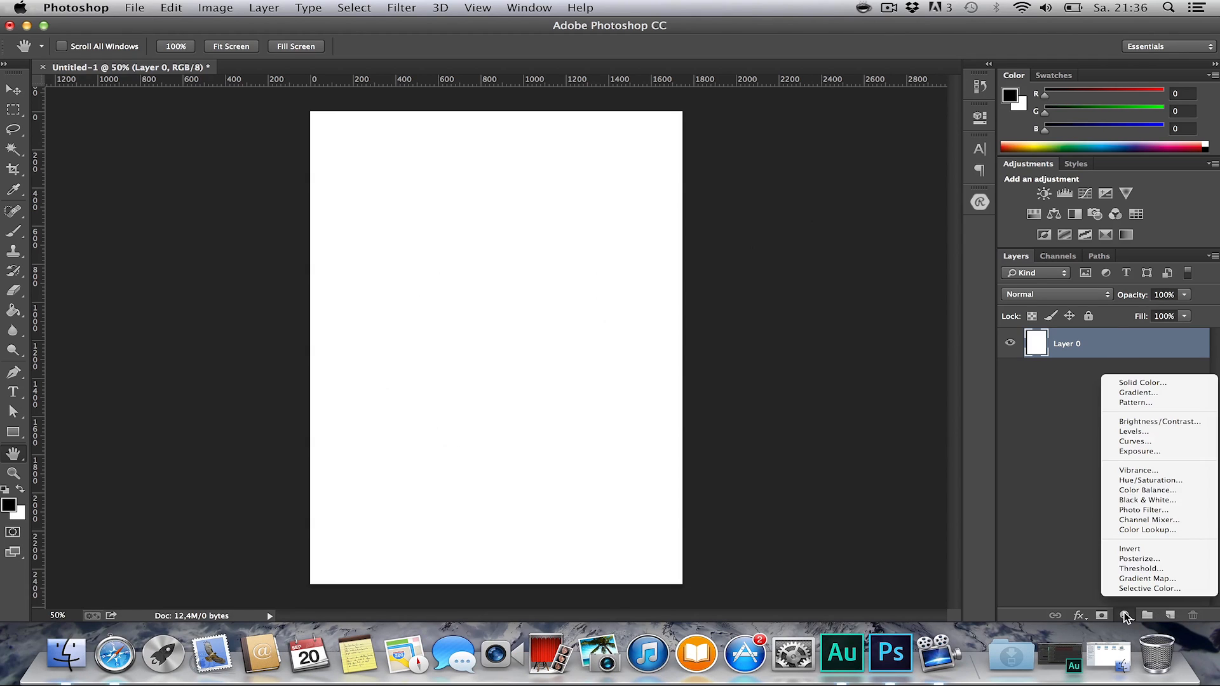
{"action": "left_click", "coordinate": [1136, 392]}
{"action": "left_click", "coordinate": [699, 271]}
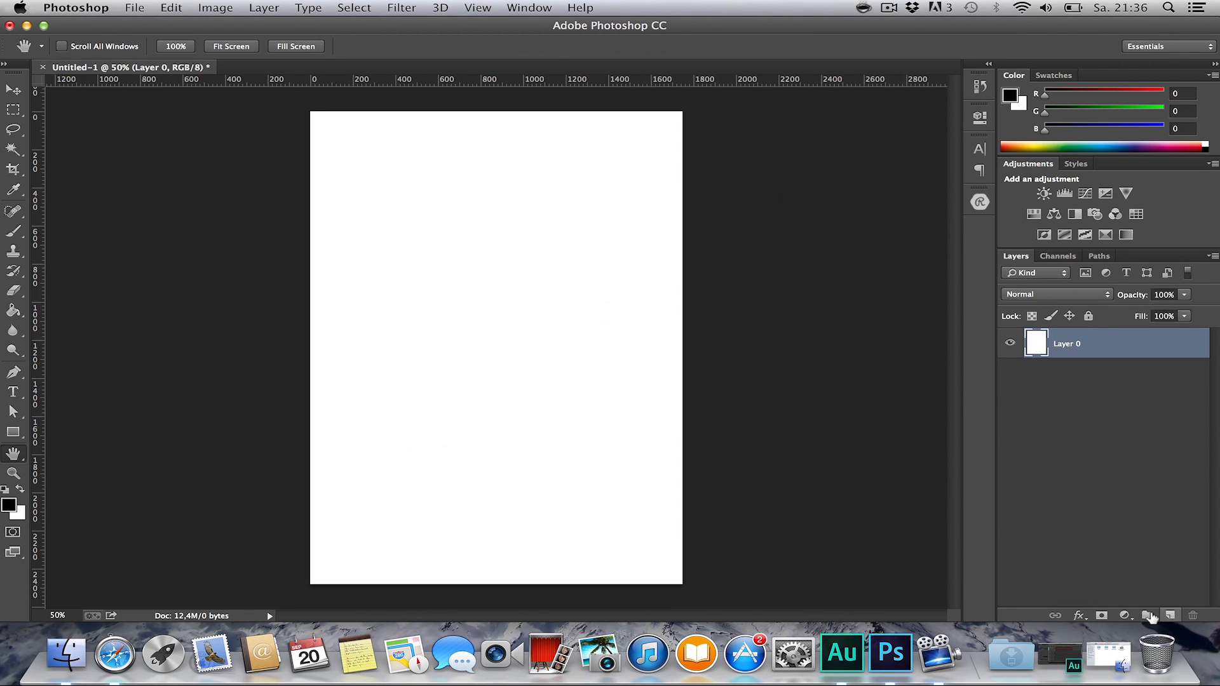
Add a solid color fill layer in black (000000) and delete the white layer.
{"action": "left_click", "coordinate": [1124, 615]}
{"action": "left_click", "coordinate": [1121, 383]}
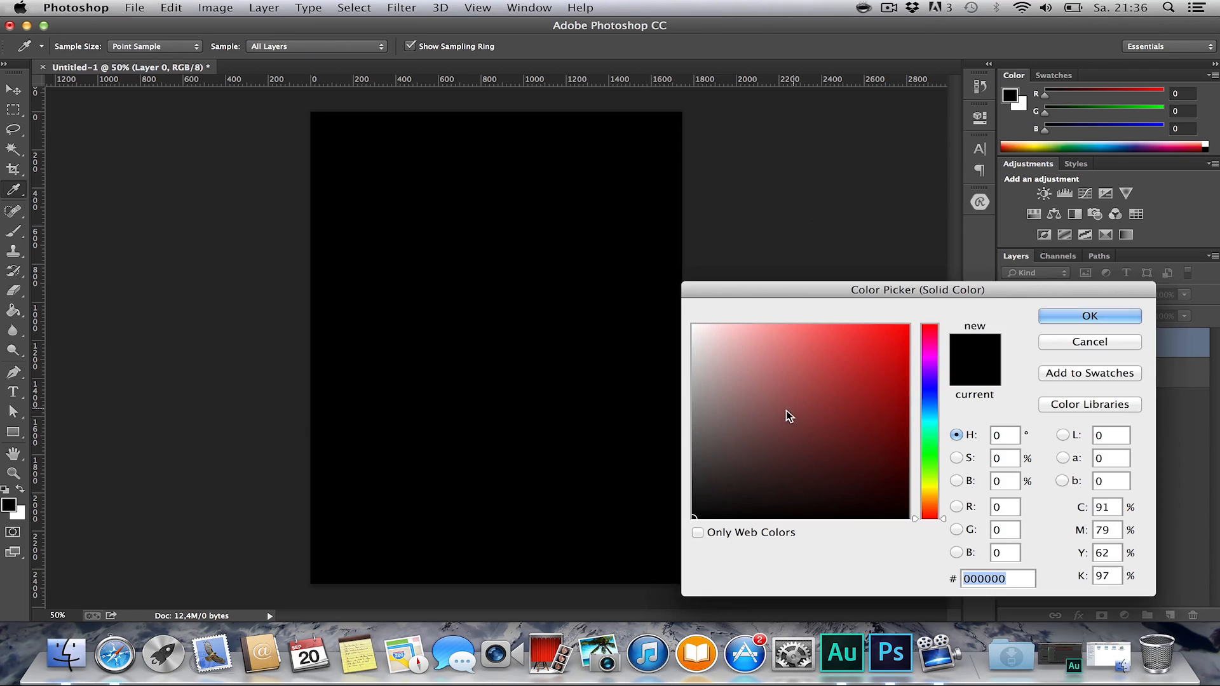
{"action": "left_click", "coordinate": [1090, 316]}
{"action": "left_click_drag", "start_coordinate": [1103, 367], "coordinate": [1080, 344]}
{"action": "key", "text": "BackSpace"}
Rename the black fill layer as Background and select it.
{"action": "double_click", "coordinate": [1102, 344]}
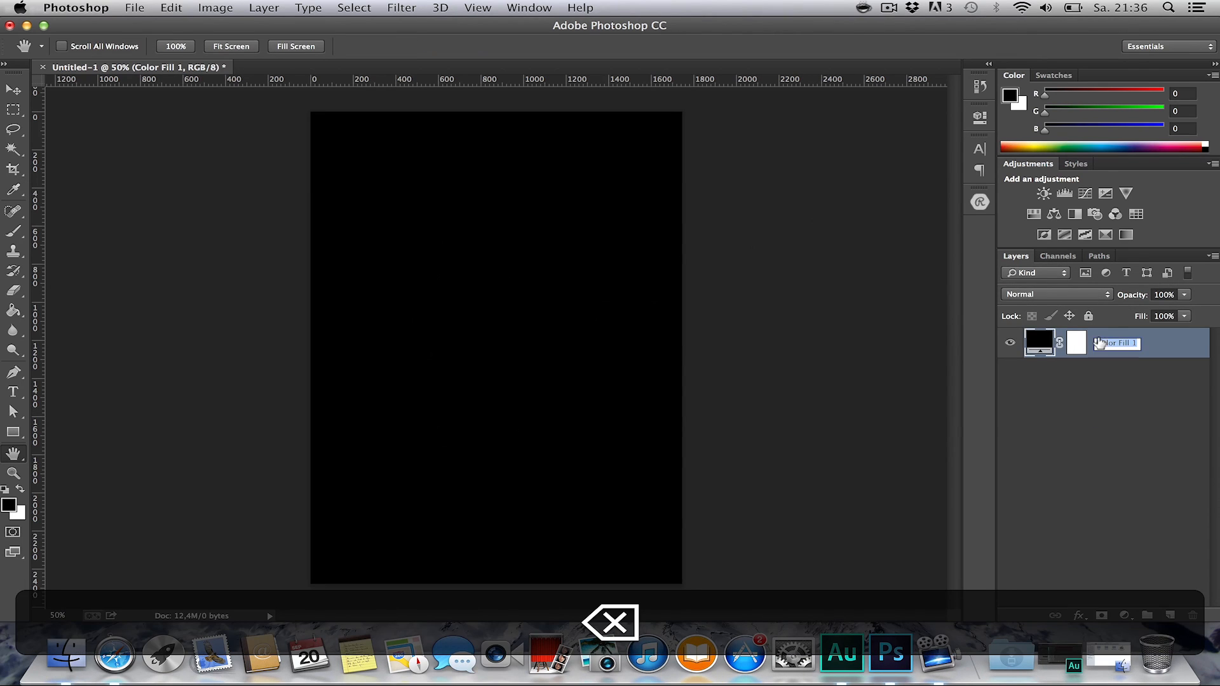
{"action": "type", "text": "Background+"}
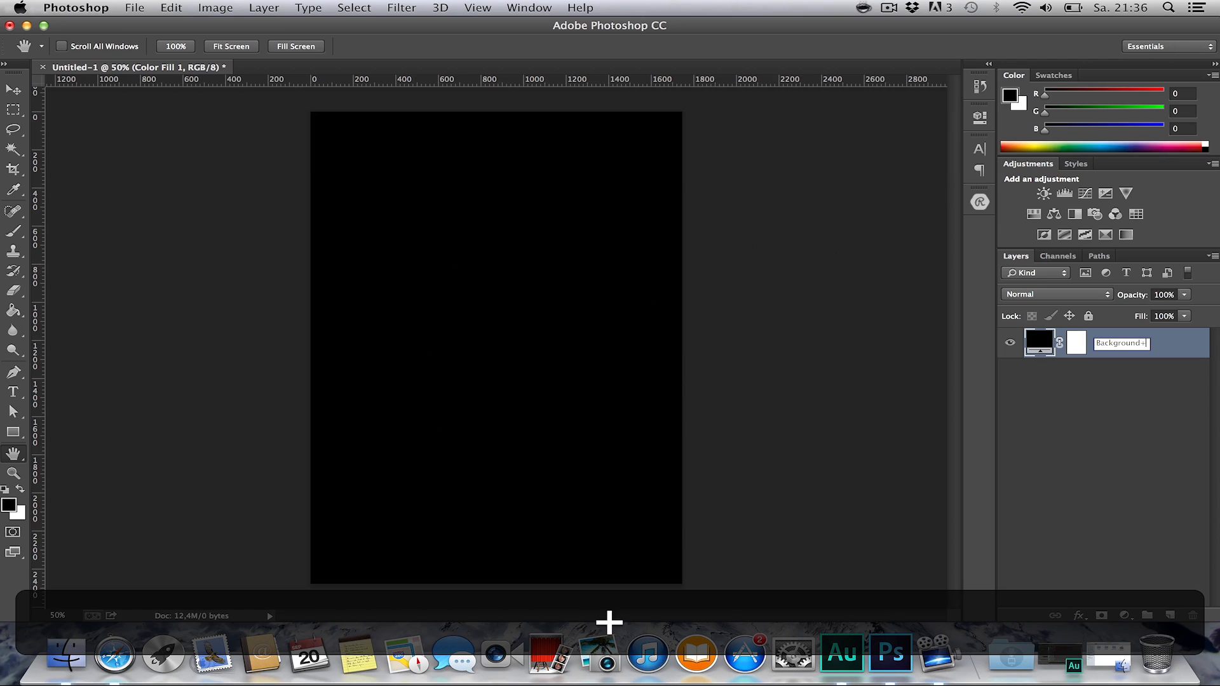
{"action": "key", "text": "Return"}
{"action": "left_click", "coordinate": [1080, 442]}
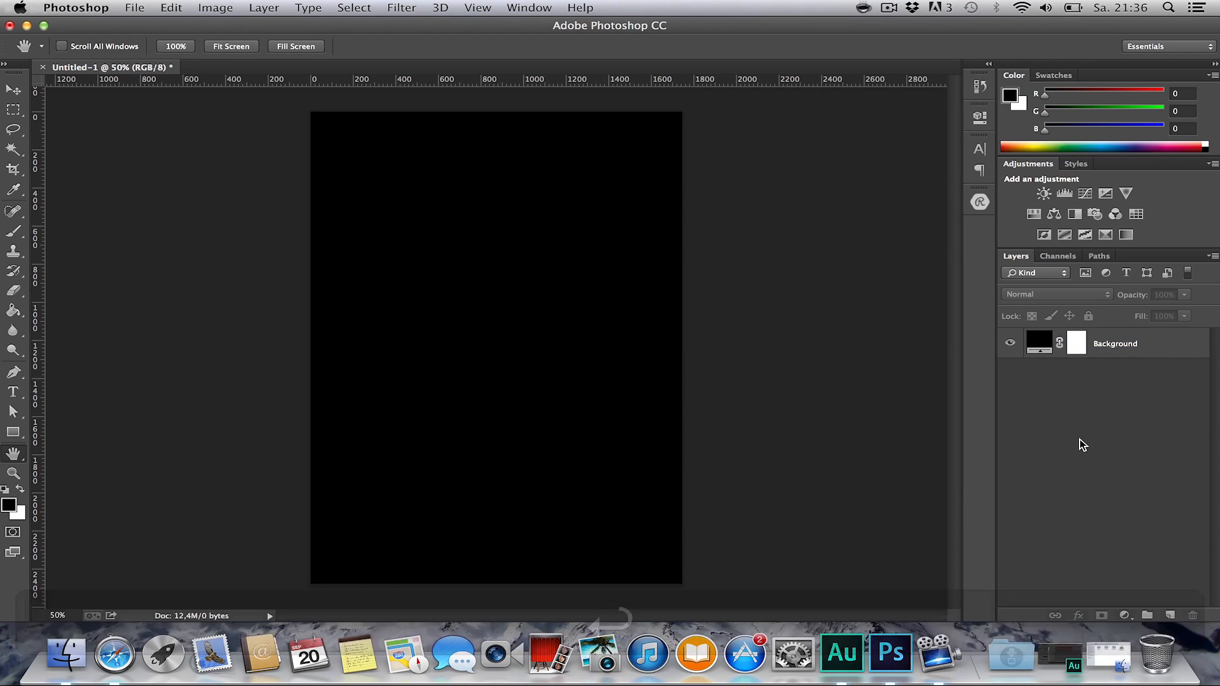
{"action": "left_click", "coordinate": [1104, 345]}
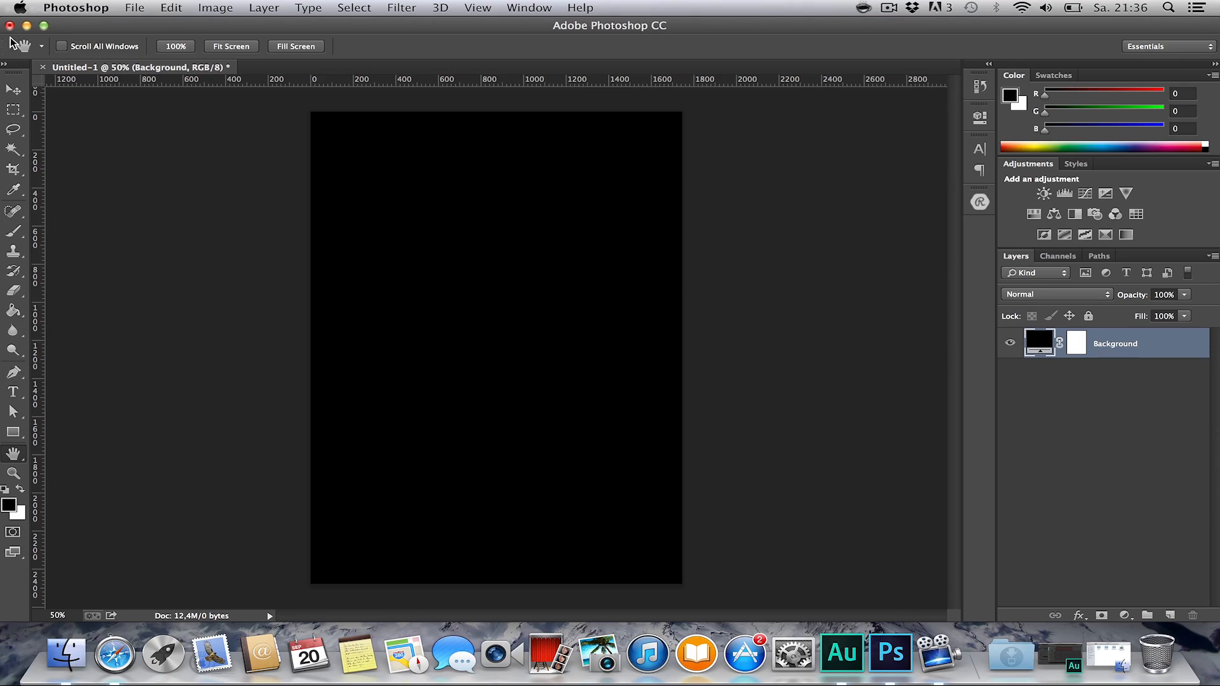
Bring the Flyer Tutorial folder window in front of the Photoshop document and open its Mountains folder.
{"action": "left_click", "coordinate": [28, 27]}
{"action": "double_click", "coordinate": [1169, 52]}
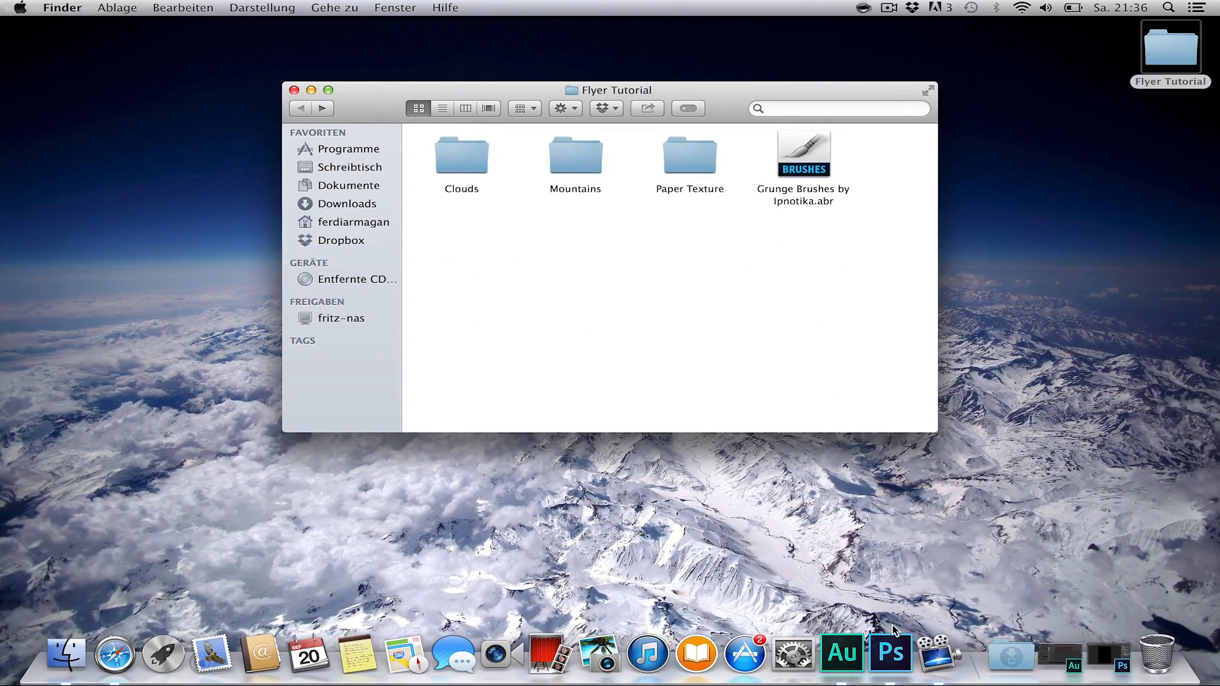
{"action": "left_click", "coordinate": [892, 648]}
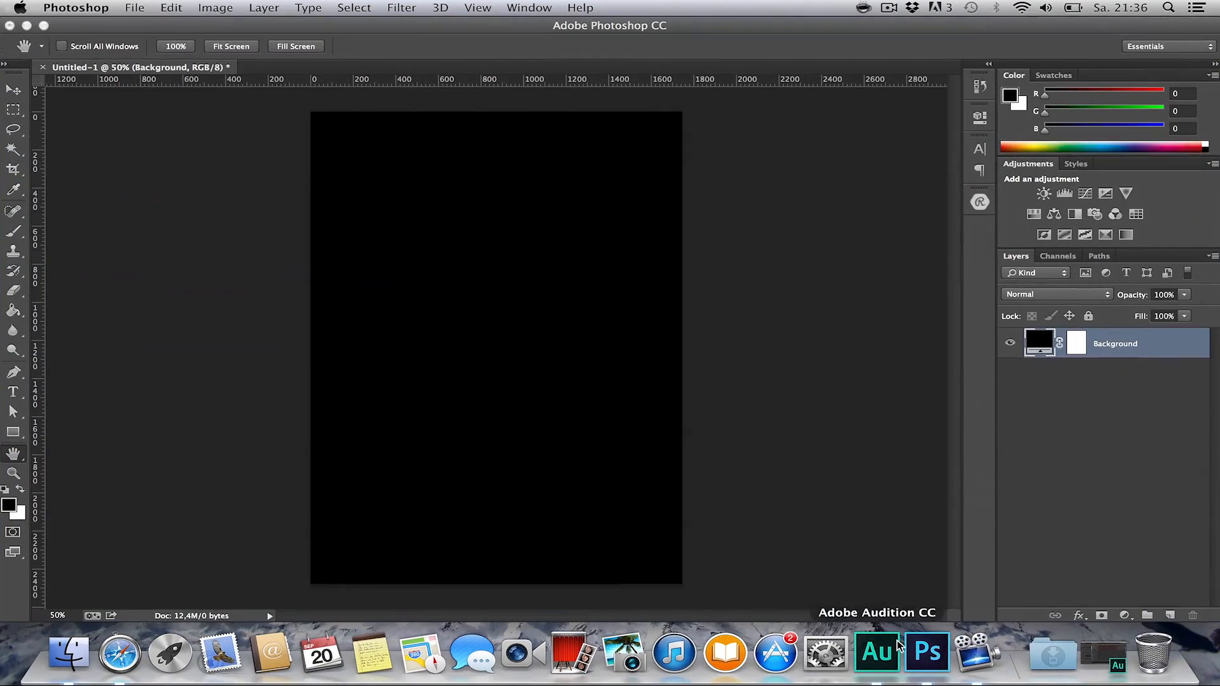
{"action": "left_click", "coordinate": [68, 653]}
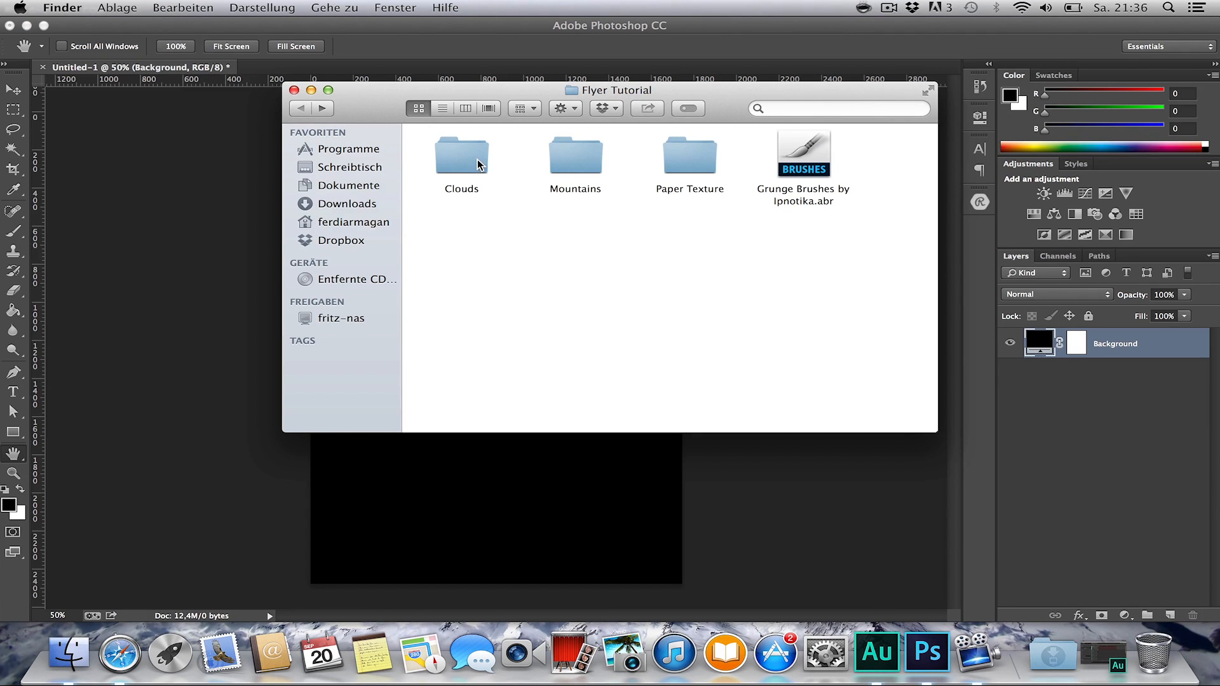
{"action": "double_click", "coordinate": [570, 160]}
Preview the images parkave_panorama2 and White_Mountain_CA one after the other and close each preview.
{"action": "double_click", "coordinate": [473, 157]}
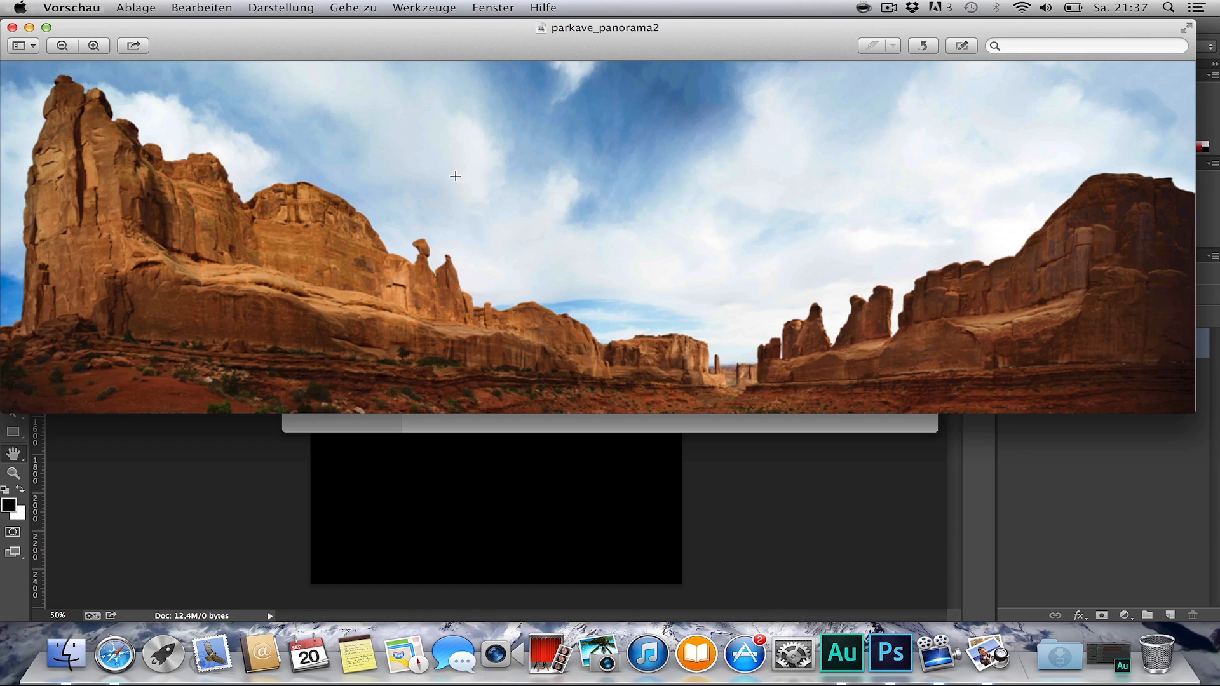
{"action": "left_click", "coordinate": [12, 28]}
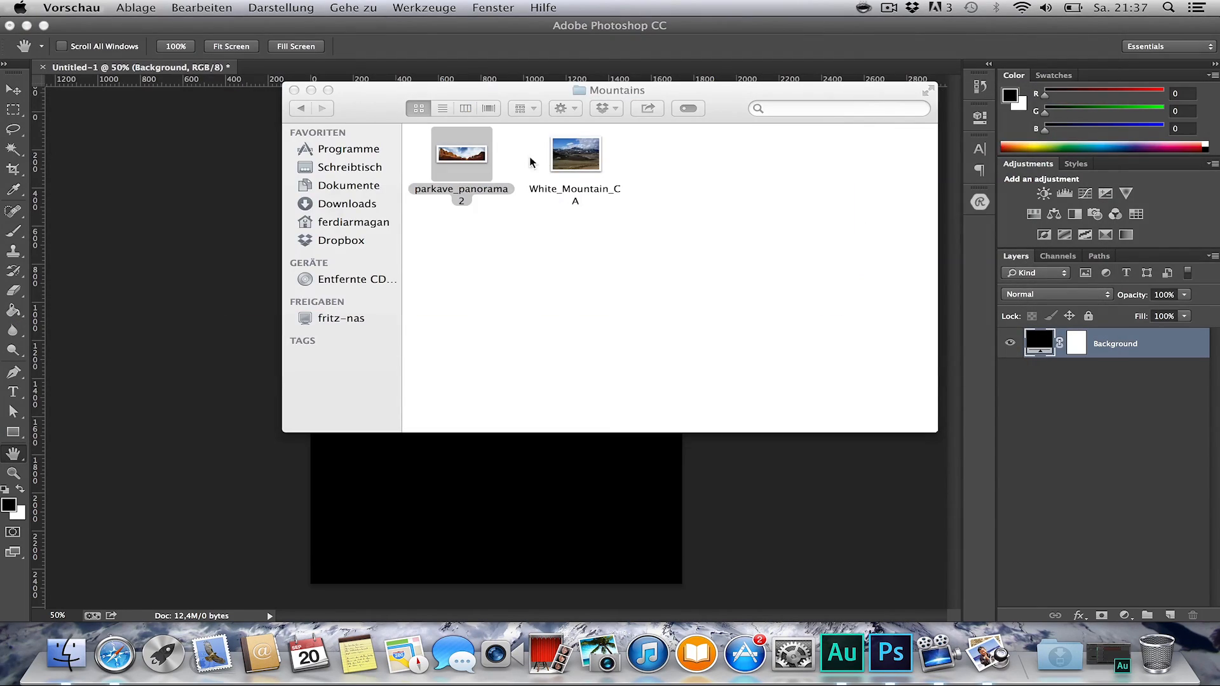
{"action": "double_click", "coordinate": [574, 158]}
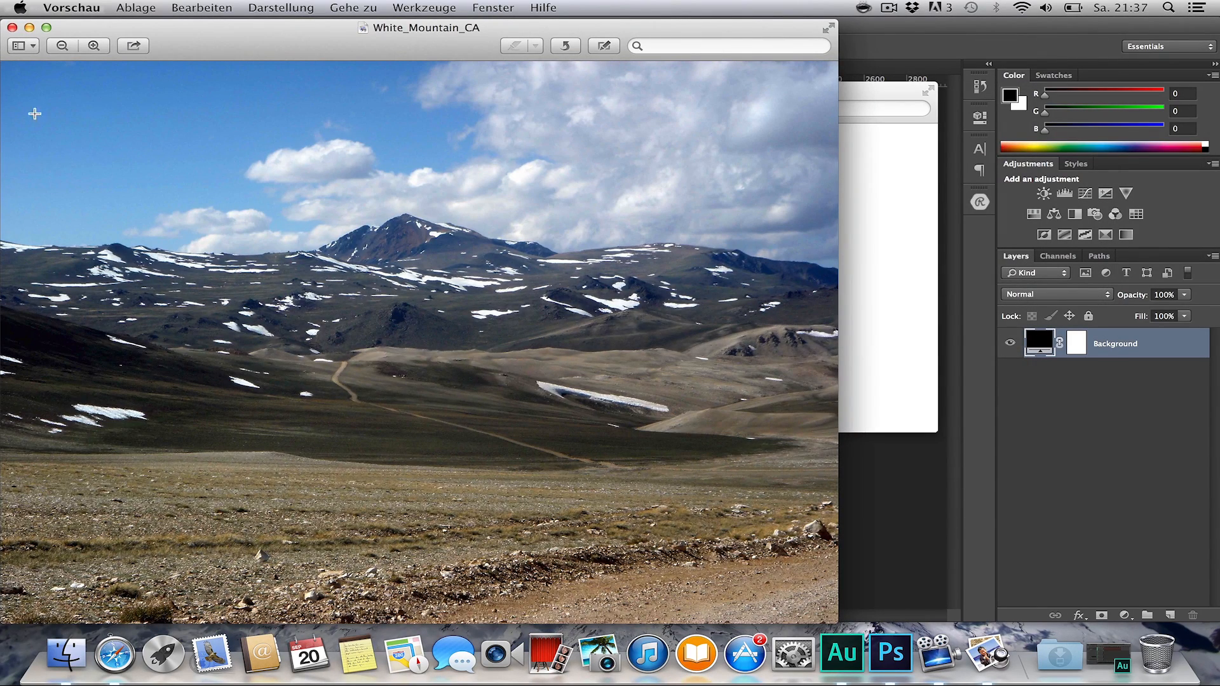
{"action": "left_click", "coordinate": [12, 28]}
Place the White_Mountain_CA image in the document at its default fitted size and convert its layer to a Smart Object.
{"action": "left_click_drag", "start_coordinate": [583, 156], "coordinate": [270, 262]}
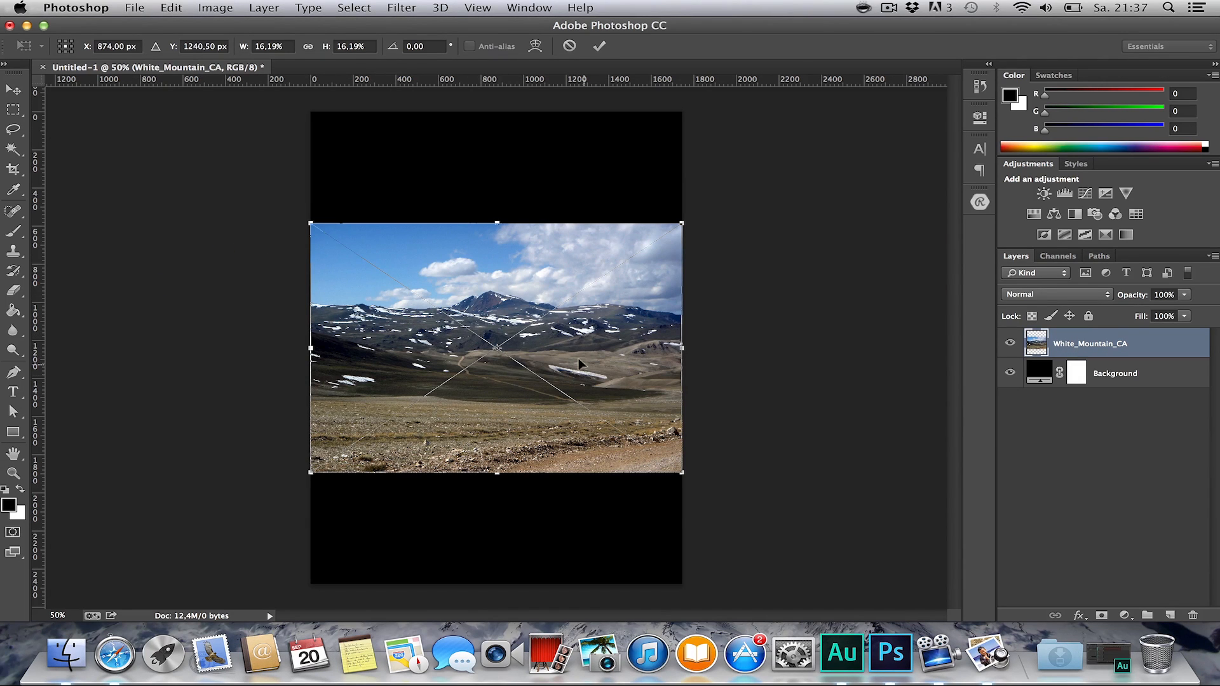
{"action": "key", "text": "Return"}
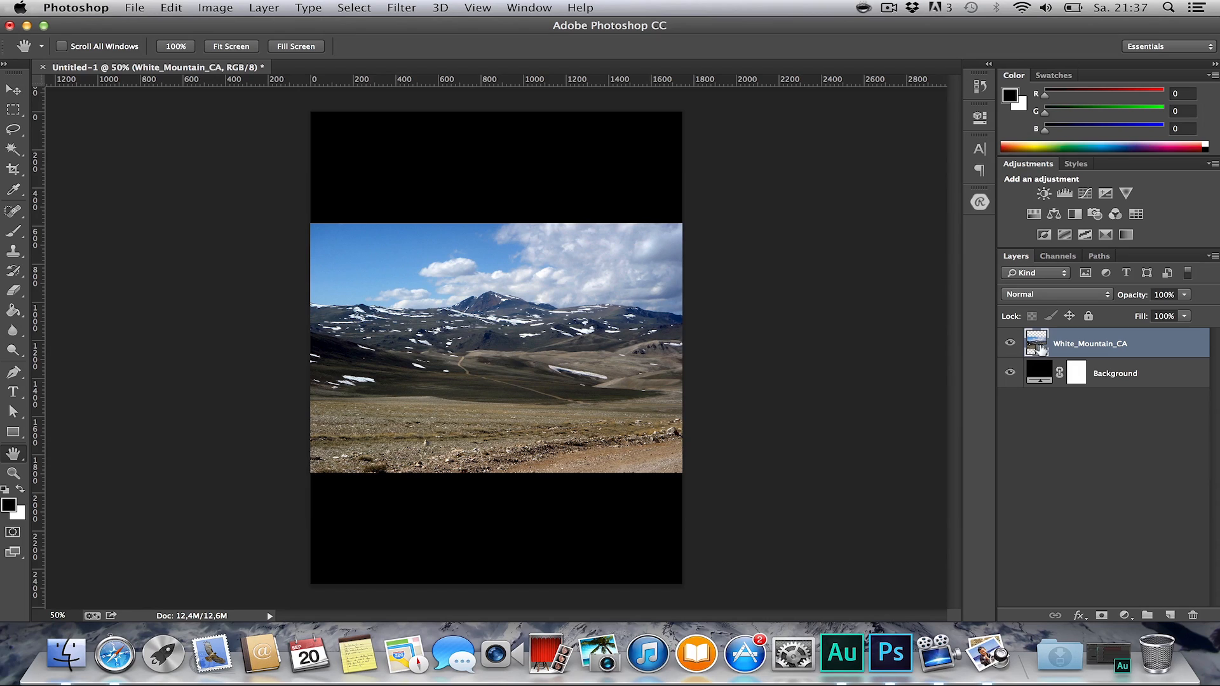
{"action": "right_click", "coordinate": [1079, 348]}
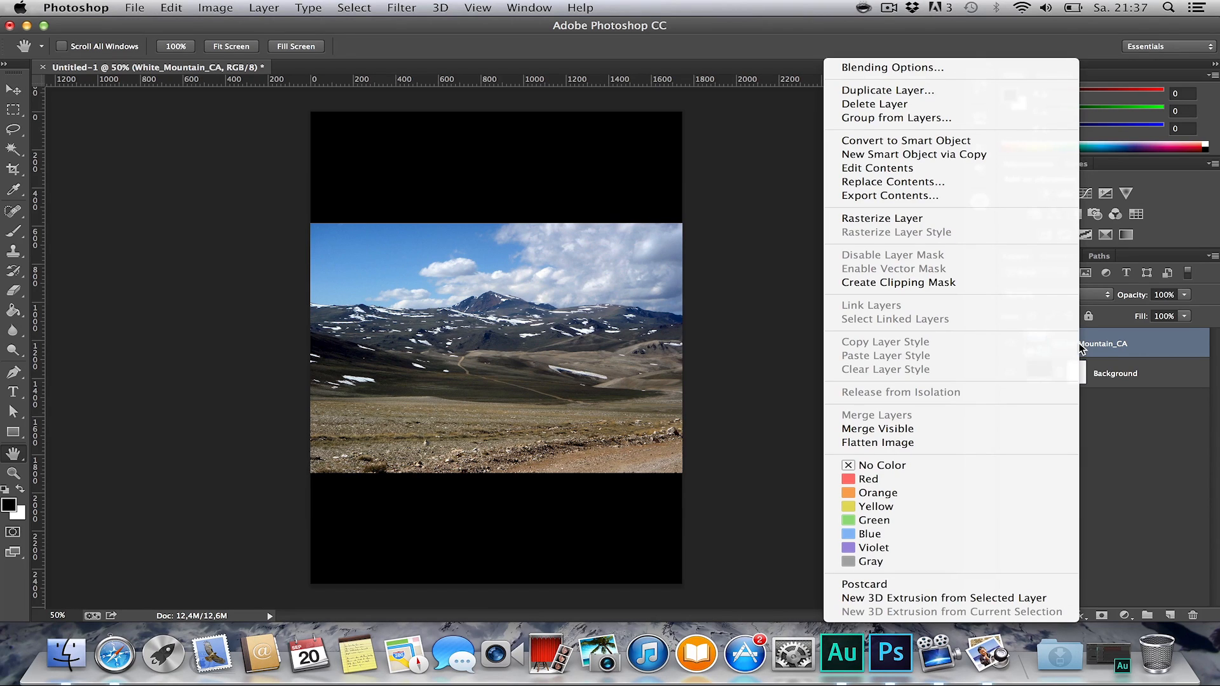
{"action": "left_click", "coordinate": [1088, 347]}
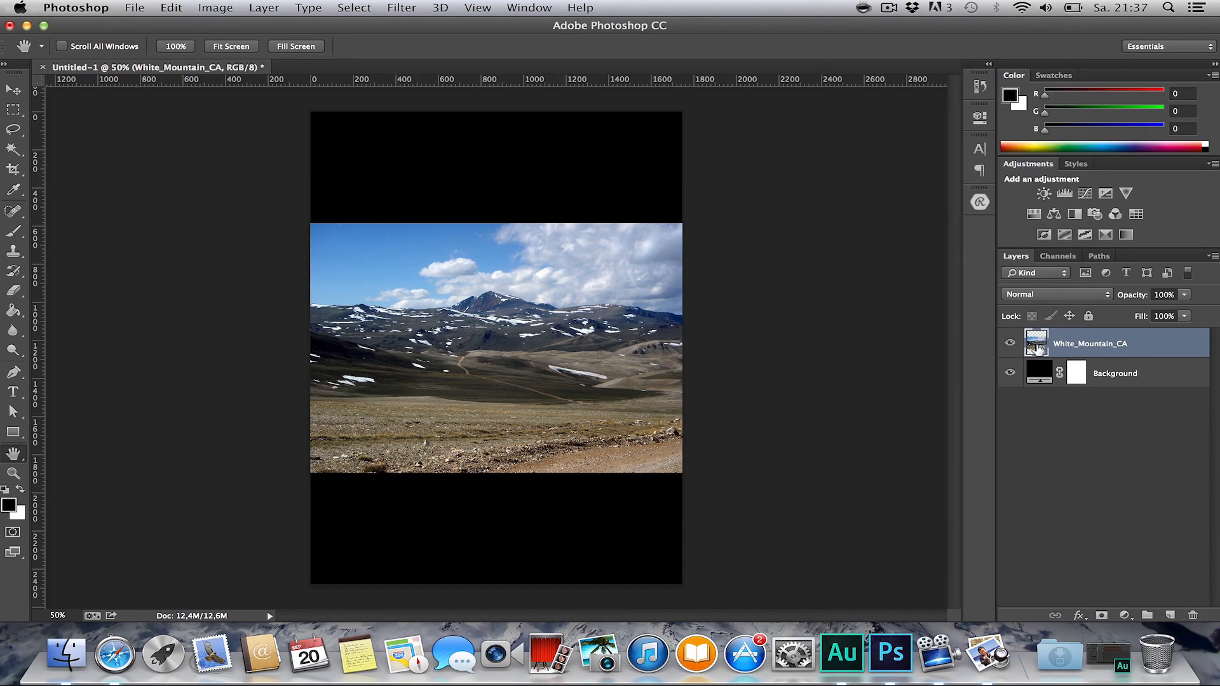
{"action": "right_click", "coordinate": [1037, 351]}
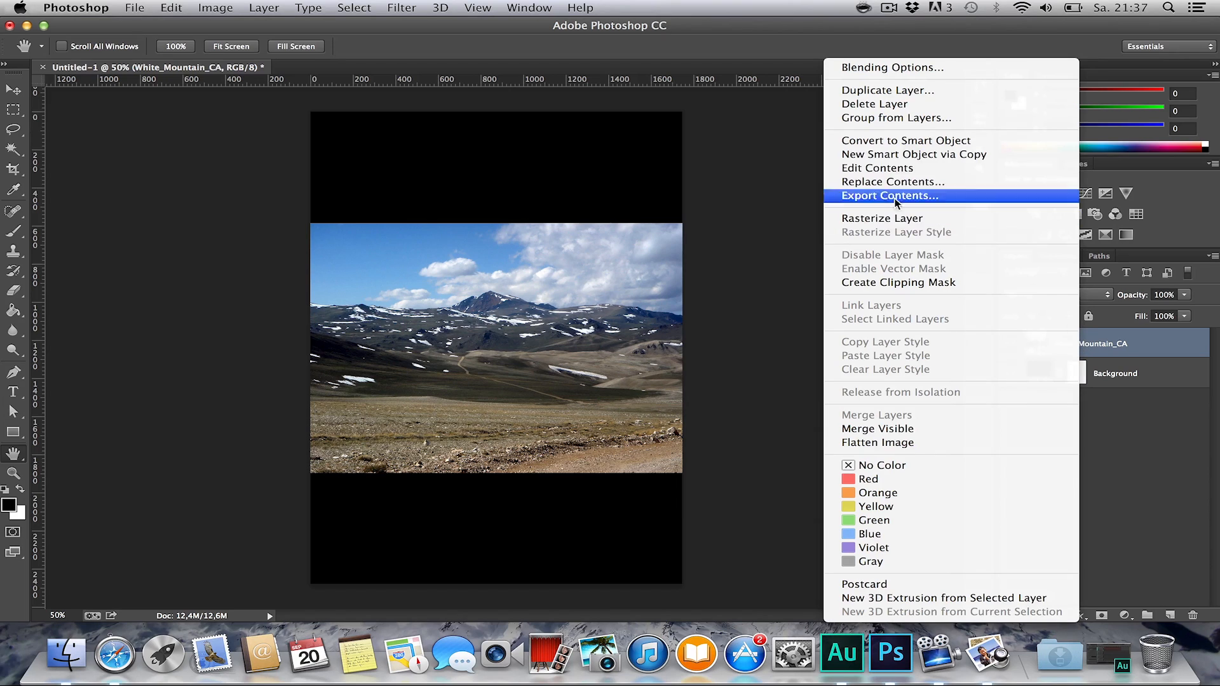
{"action": "left_click", "coordinate": [903, 140]}
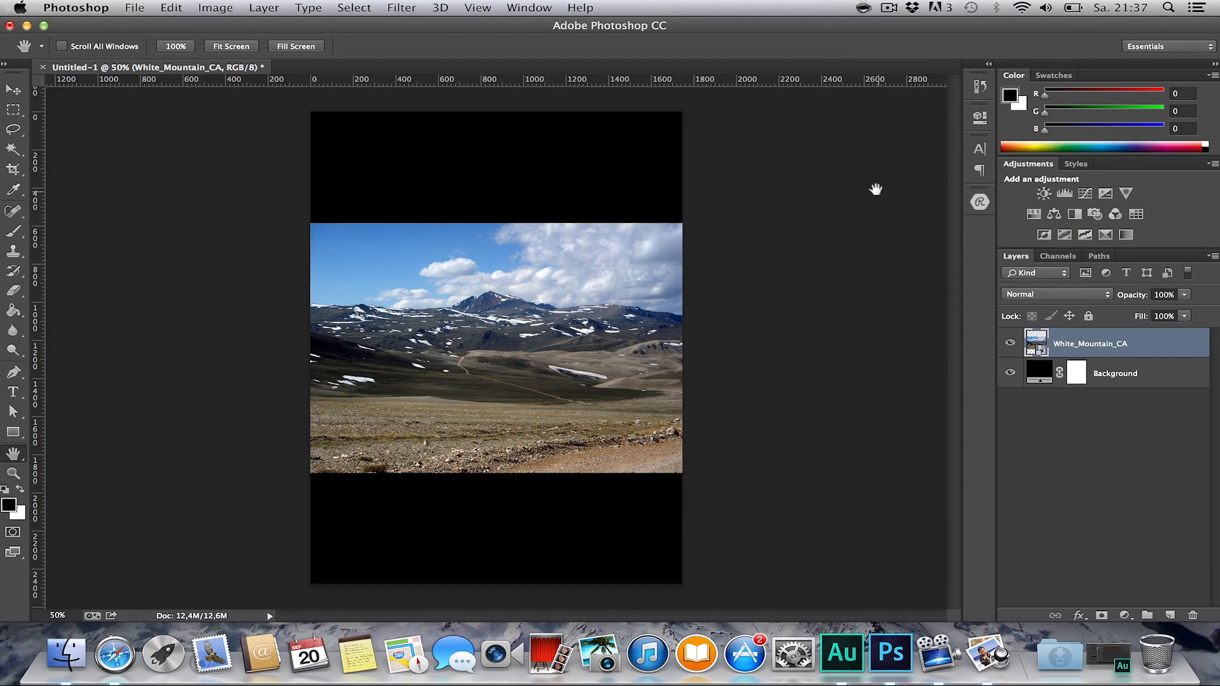
Try enlarging the White_Mountain_CA image about its centre until it almost fills the page height, and undo the enlargement.
{"action": "key", "text": "super+z"}
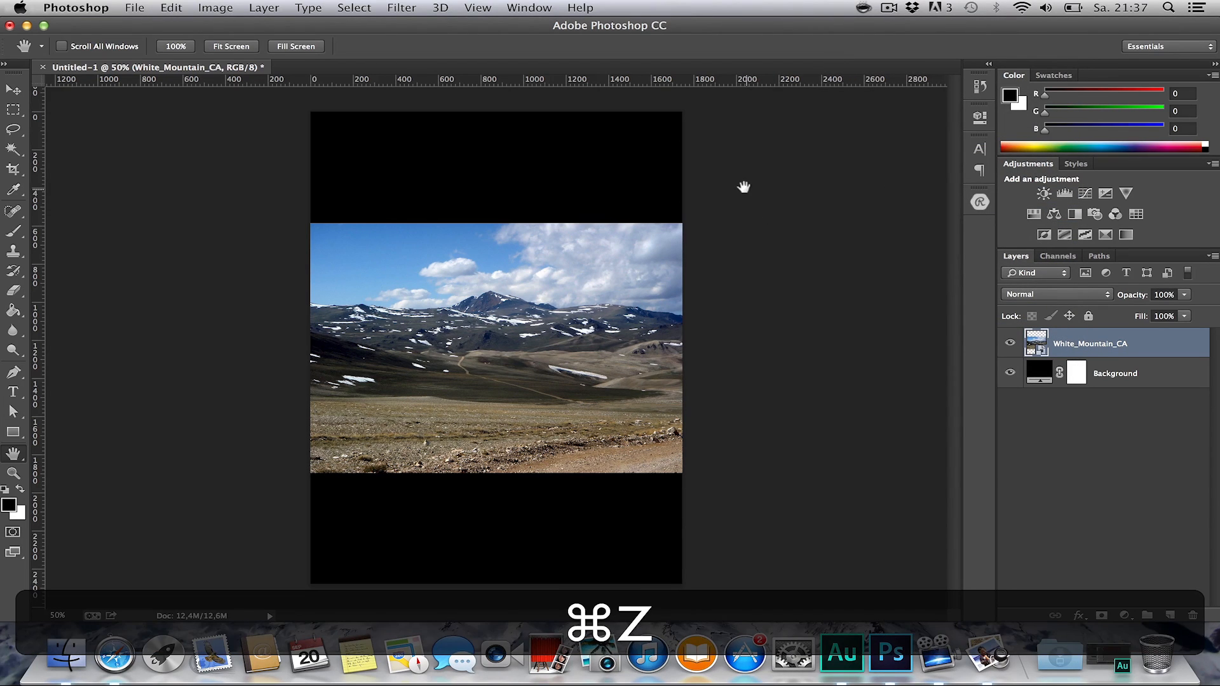
{"action": "key", "text": "super+t"}
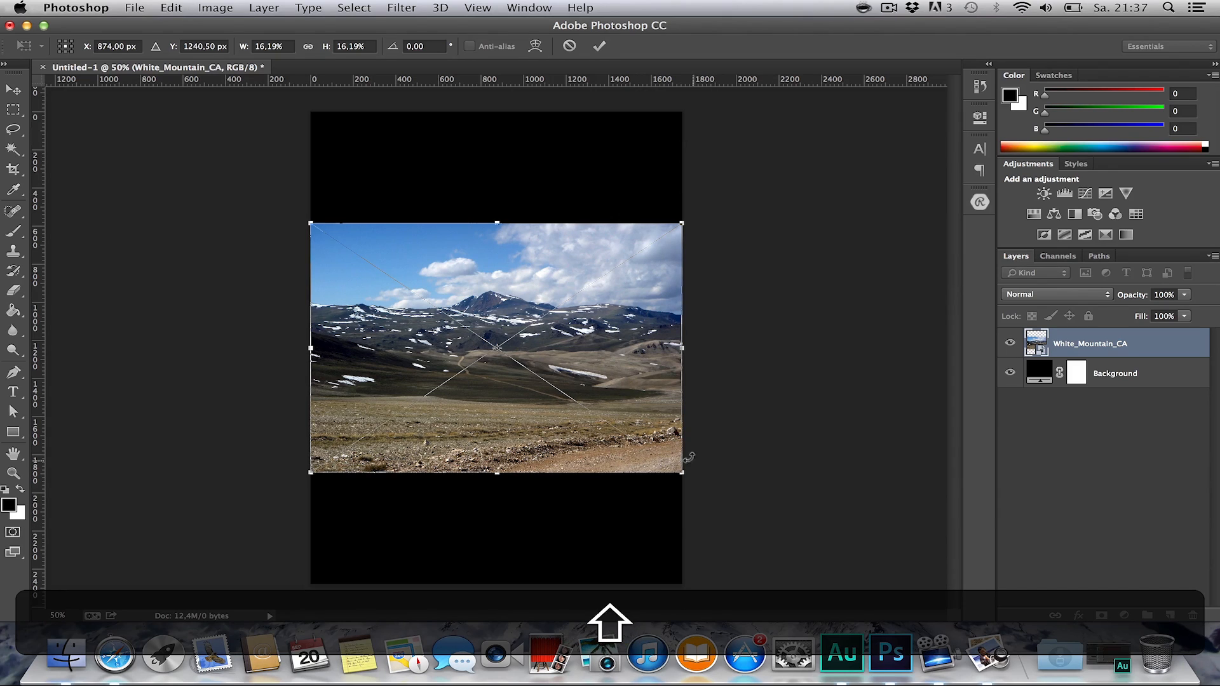
{"action": "left_click_drag", "start_coordinate": [682, 473], "coordinate": [841, 580]}
{"action": "key", "text": "Return"}
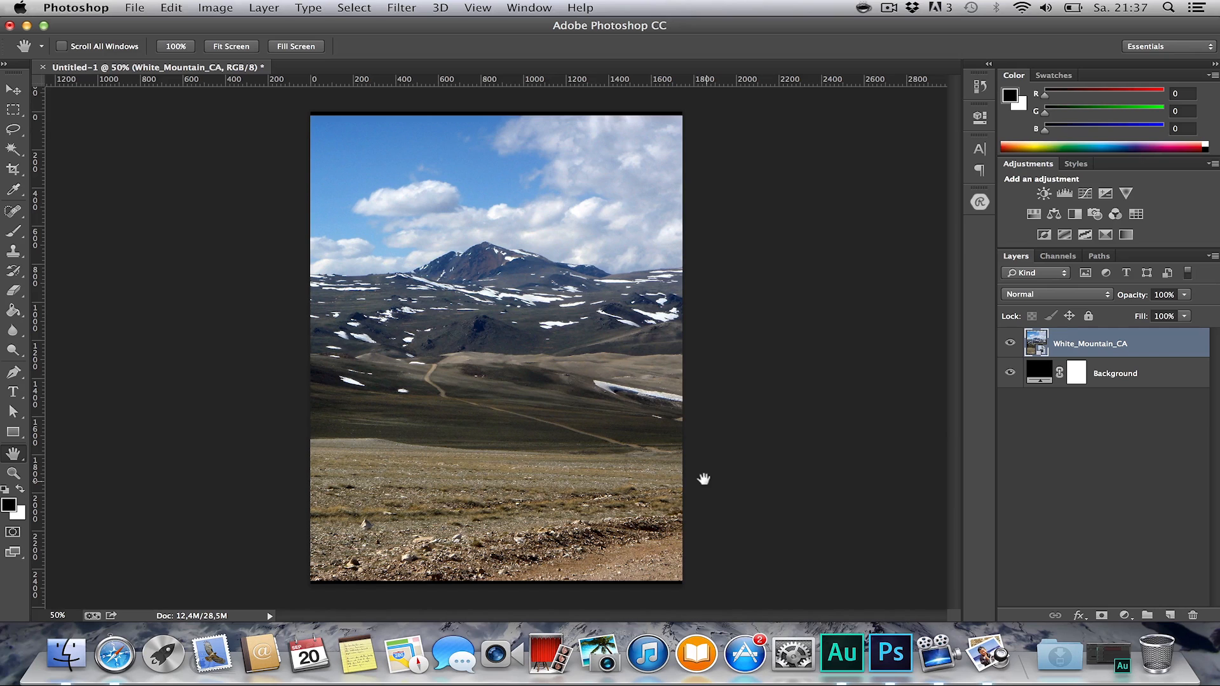
{"action": "key", "text": "super+z"}
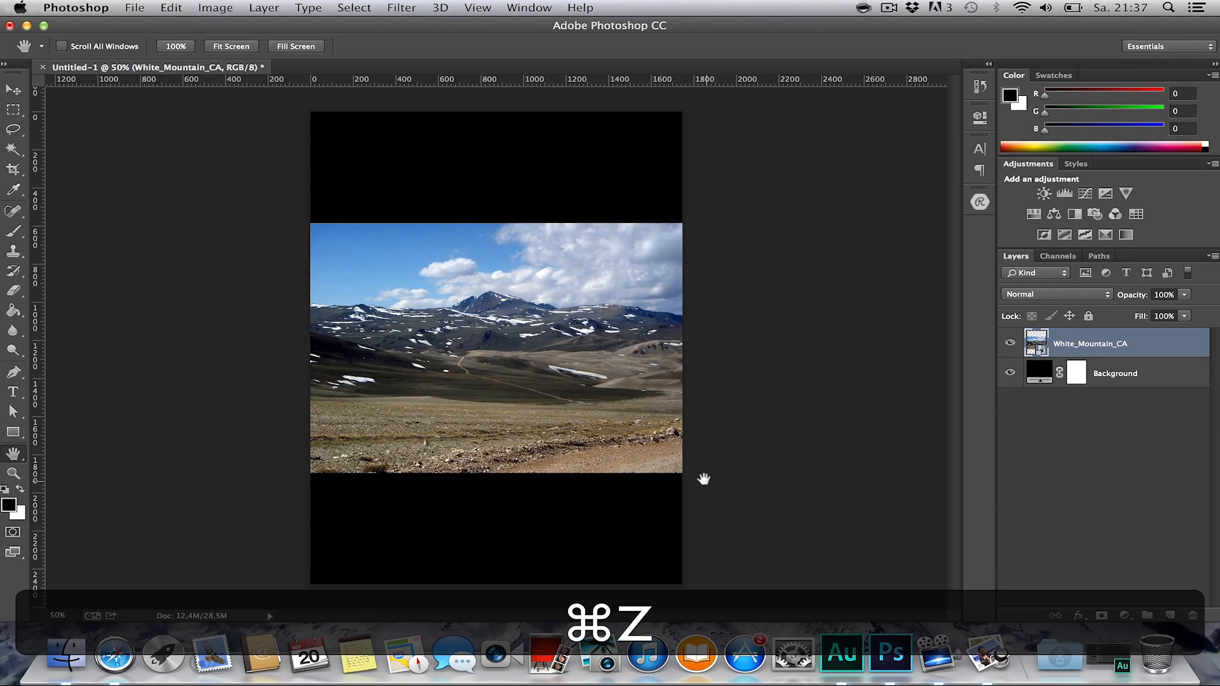
{"action": "key", "text": "h"}
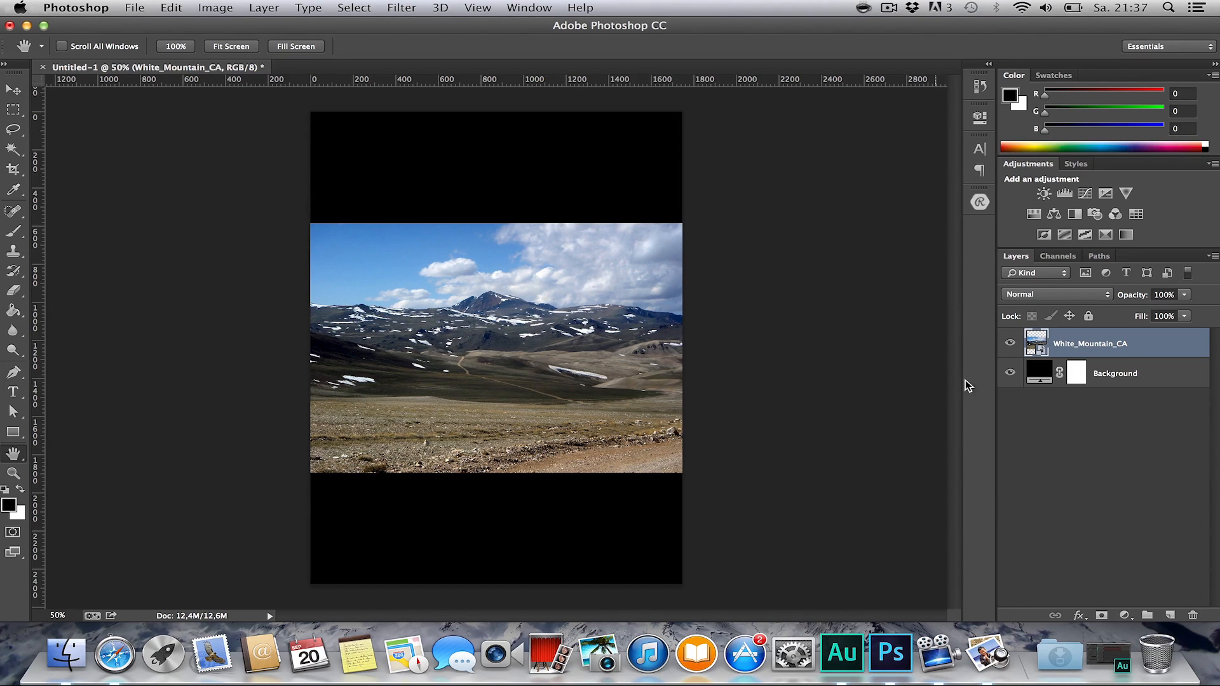
Scale the White_Mountain_CA image down proportionally about its centre to about 14.9%, leaving a narrow black margin on both sides.
{"action": "left_click", "coordinate": [1009, 343]}
{"action": "left_click", "coordinate": [1010, 344]}
{"action": "key", "text": "super+t"}
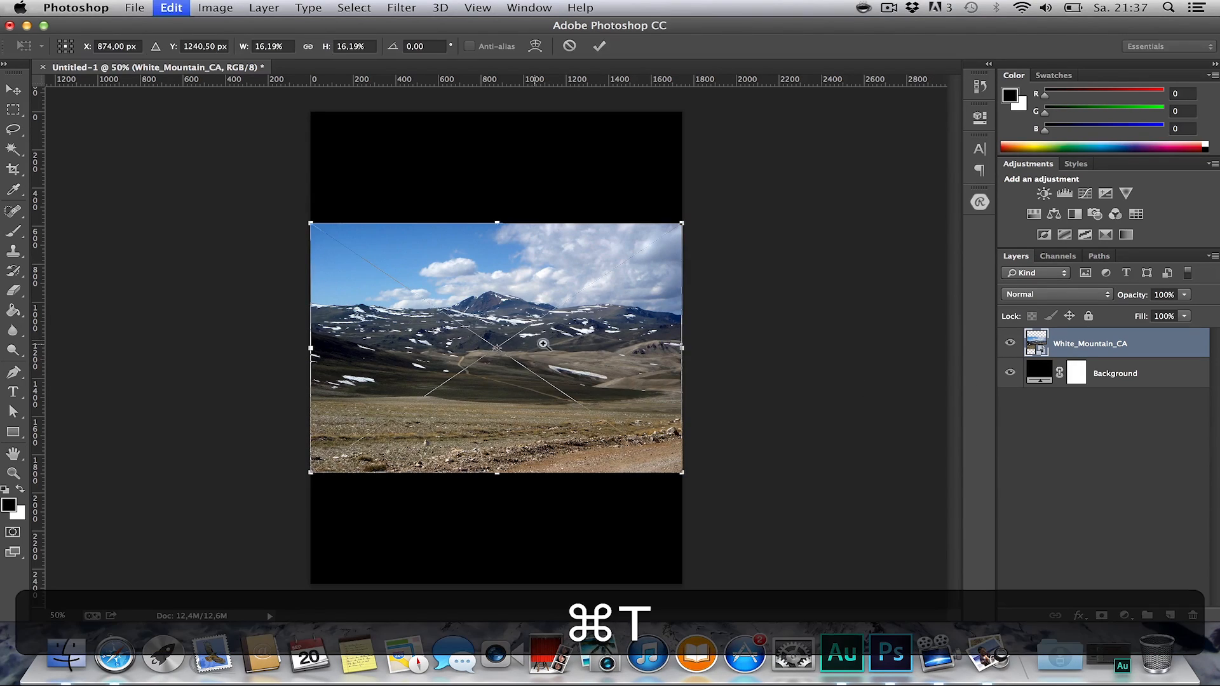
{"action": "left_click_drag", "start_coordinate": [682, 472], "coordinate": [667, 463]}
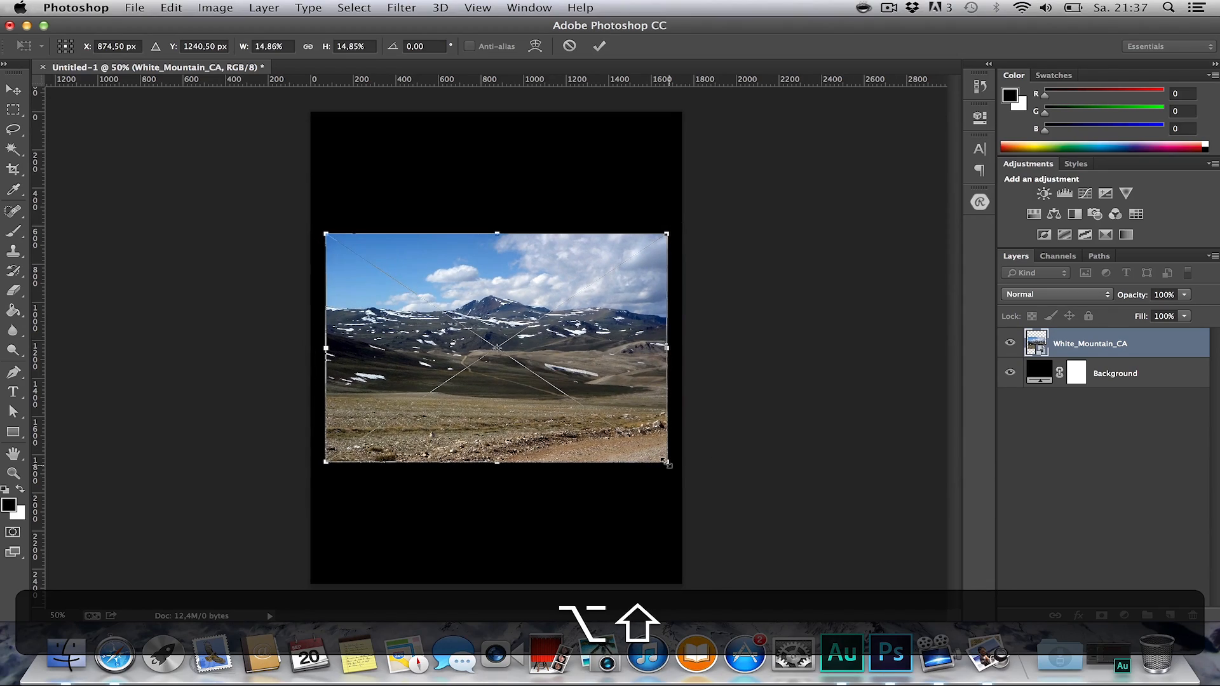
{"action": "key", "text": "Return"}
Start a Pen path just outside the photo's left edge and trace the skyline along the left ridge to the foot of the main peak.
{"action": "key", "text": "z"}
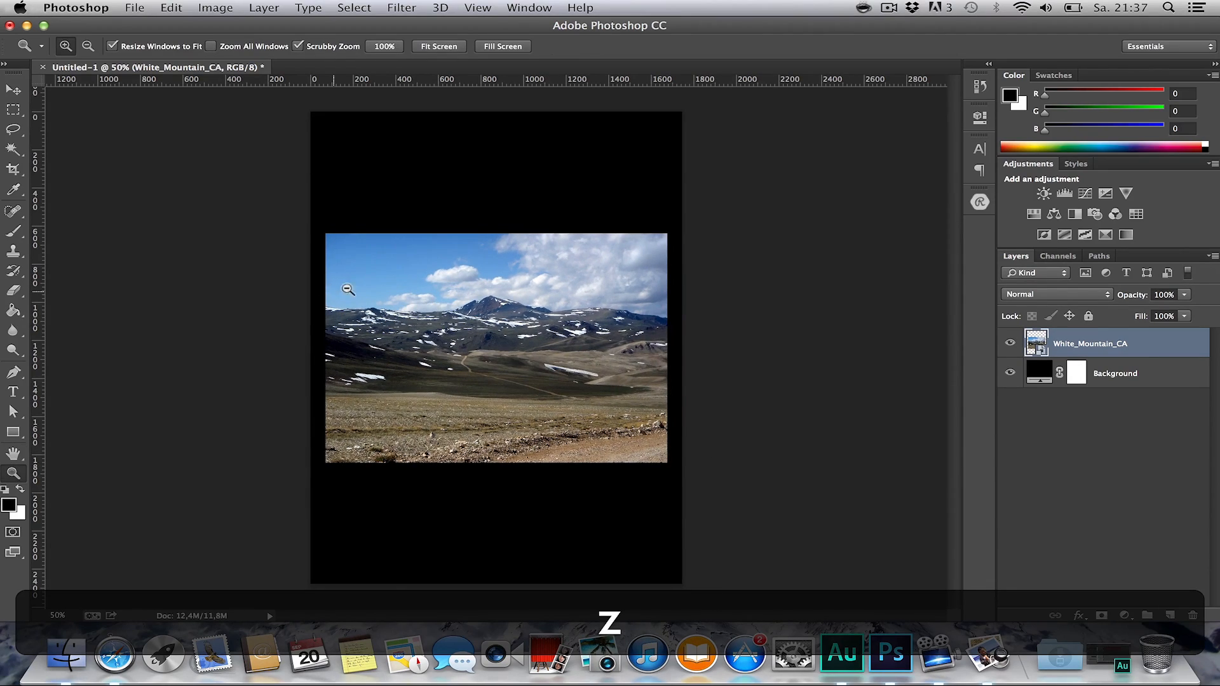
{"action": "left_click", "coordinate": [420, 282]}
{"action": "left_click_drag", "start_coordinate": [420, 282], "coordinate": [341, 313]}
{"action": "key", "text": "p"}
{"action": "key", "text": "h"}
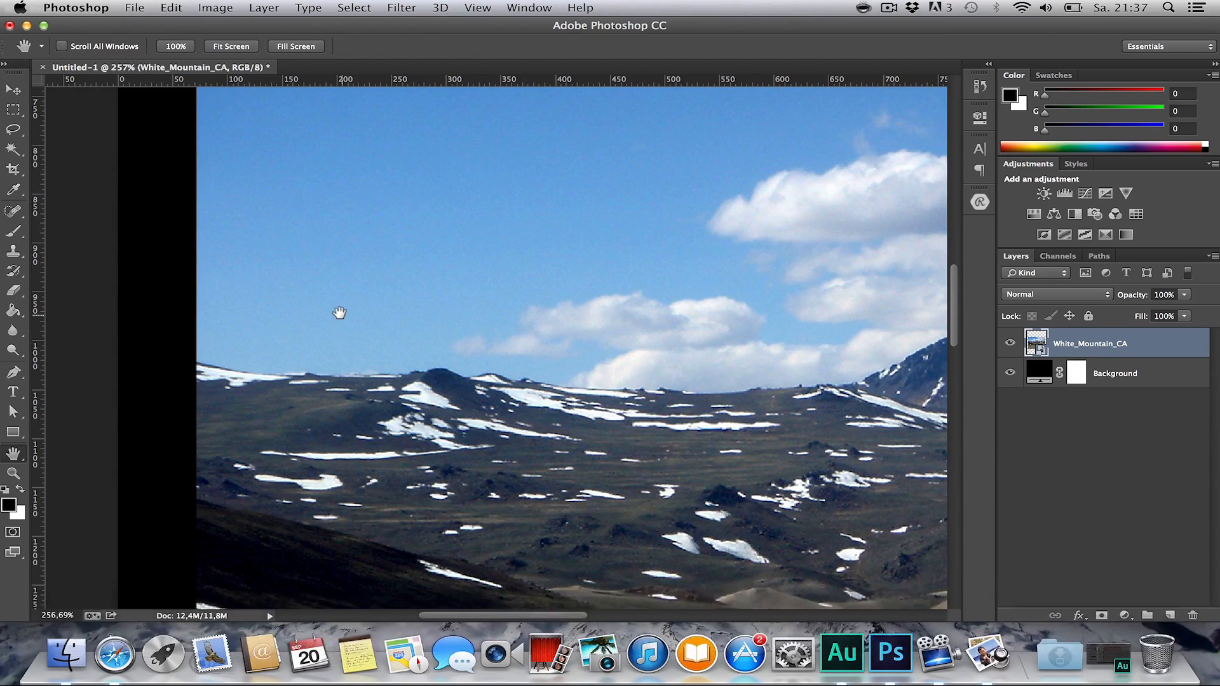
{"action": "key", "text": "p"}
{"action": "left_click", "coordinate": [191, 359]}
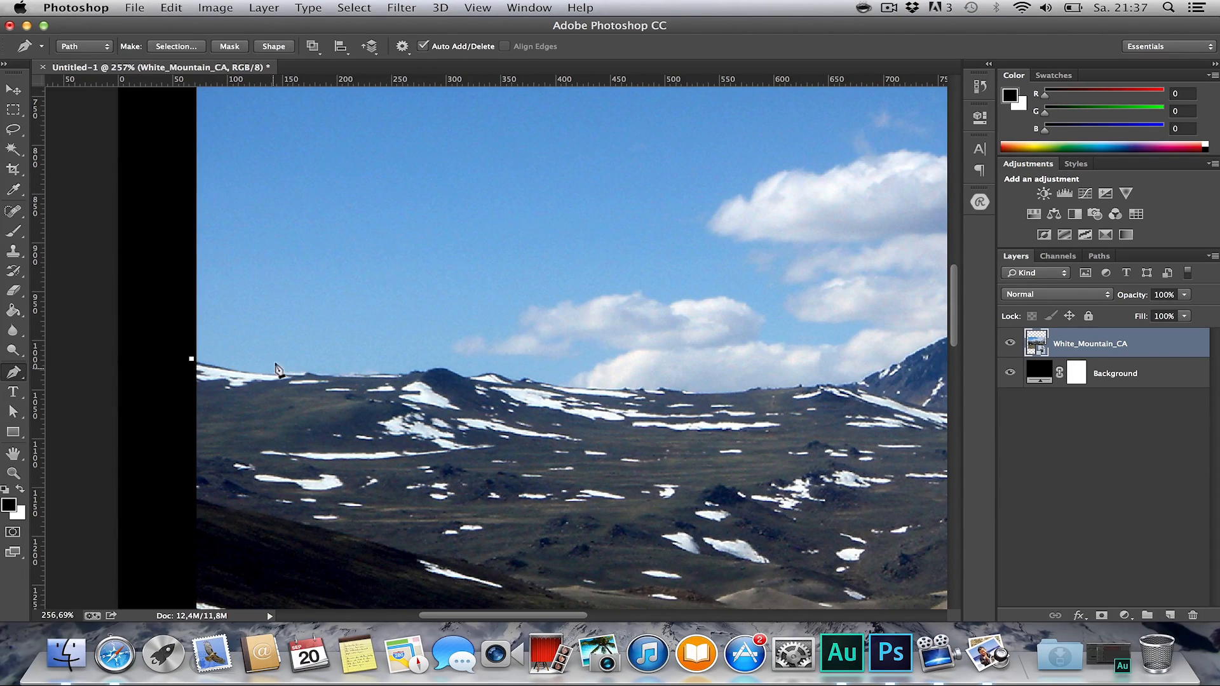
{"action": "left_click", "coordinate": [413, 371]}
{"action": "left_click", "coordinate": [496, 382]}
{"action": "left_click", "coordinate": [578, 388]}
{"action": "left_click", "coordinate": [630, 390]}
{"action": "left_click", "coordinate": [703, 395]}
{"action": "left_click_drag", "start_coordinate": [872, 374], "coordinate": [894, 362]}
Continue the Pen path along the skyline over the main peak and down its right slope.
{"action": "key", "text": "h"}
{"action": "left_click_drag", "start_coordinate": [812, 407], "coordinate": [282, 415]}
{"action": "key", "text": "p"}
{"action": "left_click", "coordinate": [513, 314]}
{"action": "left_click", "coordinate": [648, 347]}
{"action": "left_click", "coordinate": [756, 375]}
{"action": "key", "text": "h"}
{"action": "left_click_drag", "start_coordinate": [794, 372], "coordinate": [277, 353]}
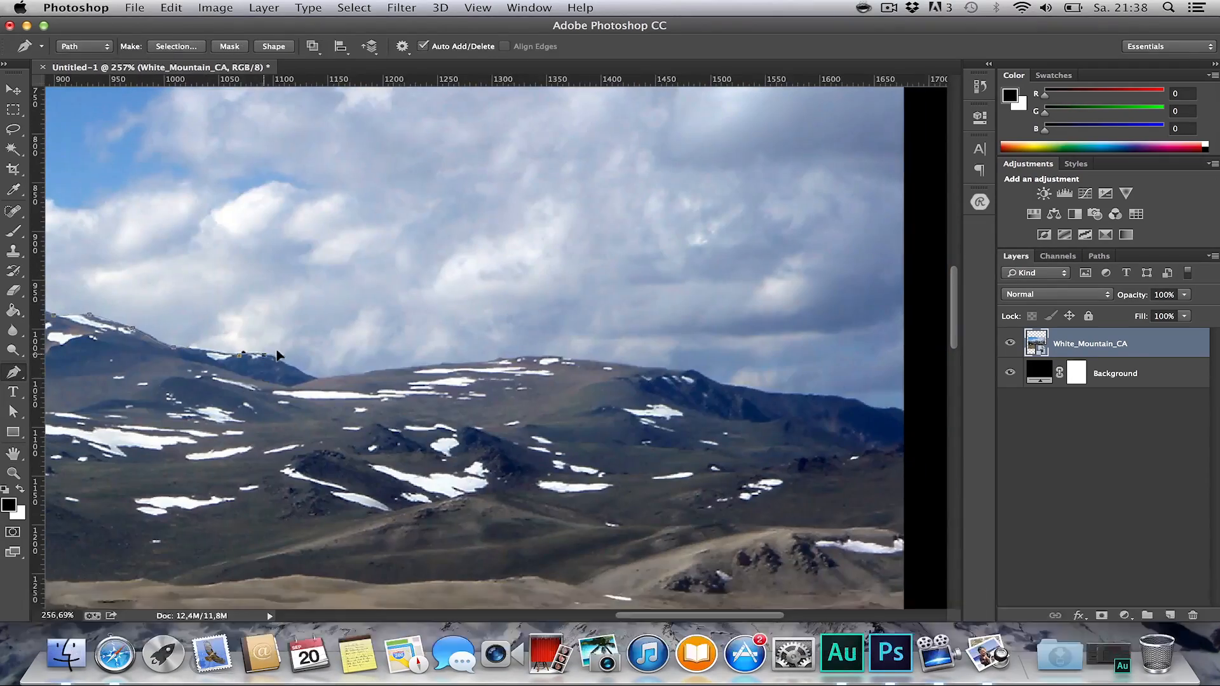
Trace the remaining skyline along the right-hand ridge with the Pen path, ending just past the photo's right edge.
{"action": "left_click", "coordinate": [321, 379]}
{"action": "key", "text": "super+z"}
{"action": "left_click", "coordinate": [518, 360]}
{"action": "left_click", "coordinate": [590, 362]}
{"action": "left_click", "coordinate": [654, 368]}
{"action": "left_click", "coordinate": [705, 379]}
{"action": "left_click", "coordinate": [739, 388]}
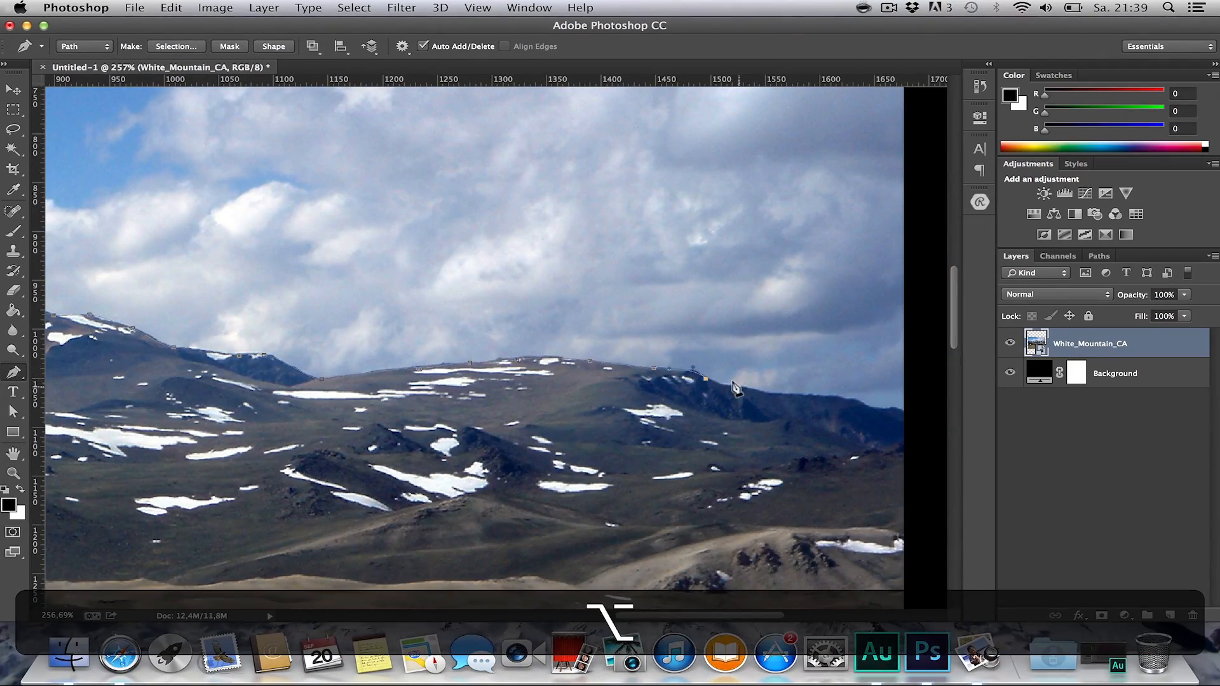
{"action": "left_click", "coordinate": [774, 394]}
{"action": "left_click", "coordinate": [829, 396]}
{"action": "left_click", "coordinate": [859, 402]}
Close the Pen path around the sky with corner points above the photo's upper right and upper left corners.
{"action": "key", "text": "z"}
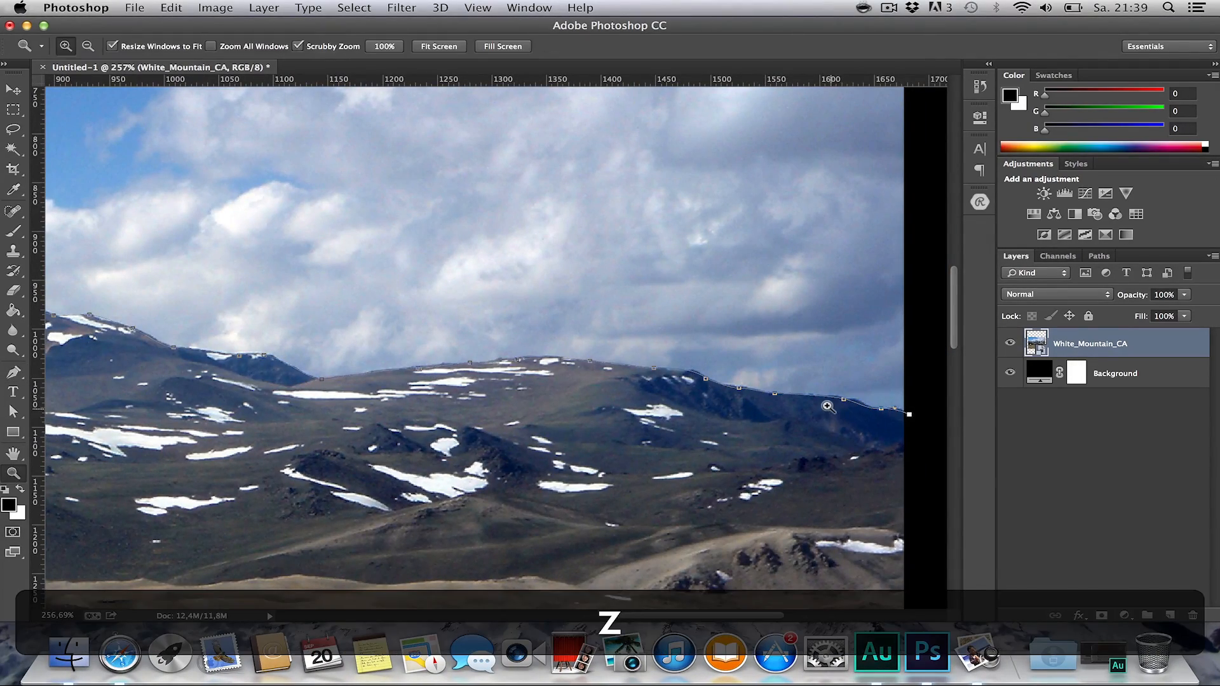
{"action": "left_click", "coordinate": [826, 408], "text": "alt"}
{"action": "left_click", "coordinate": [828, 407], "text": "alt"}
{"action": "left_click", "coordinate": [828, 406], "text": "alt"}
{"action": "key", "text": "p"}
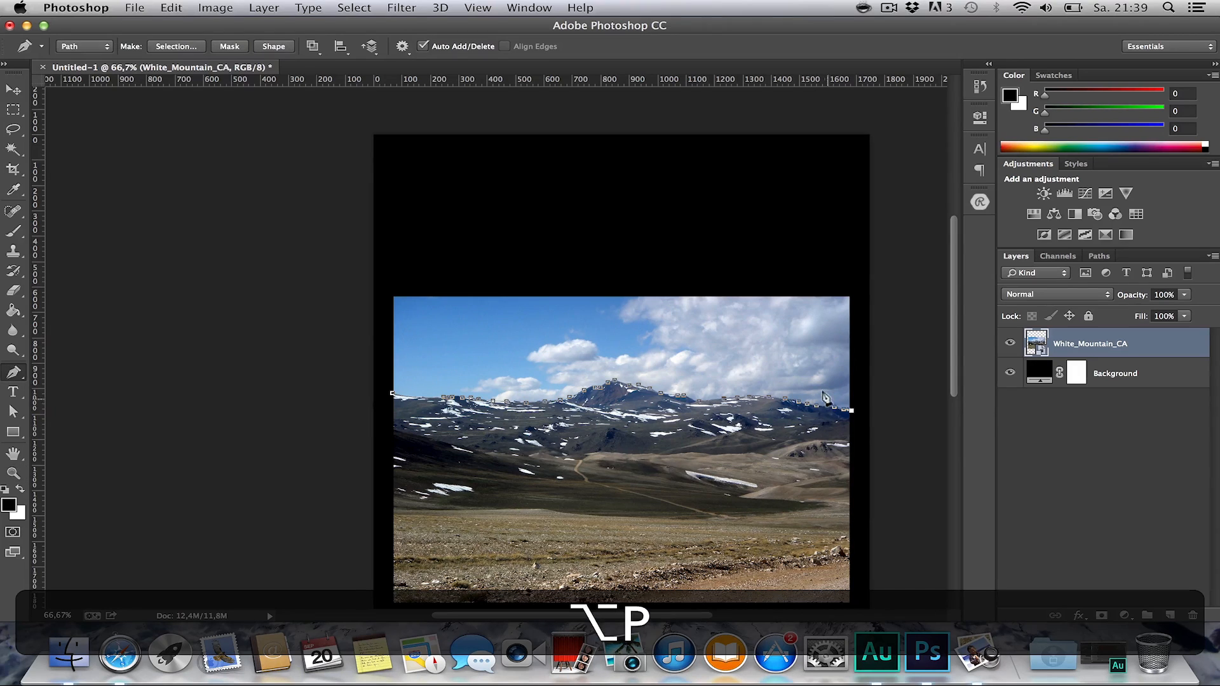
{"action": "left_click", "coordinate": [859, 273]}
{"action": "left_click", "coordinate": [349, 268]}
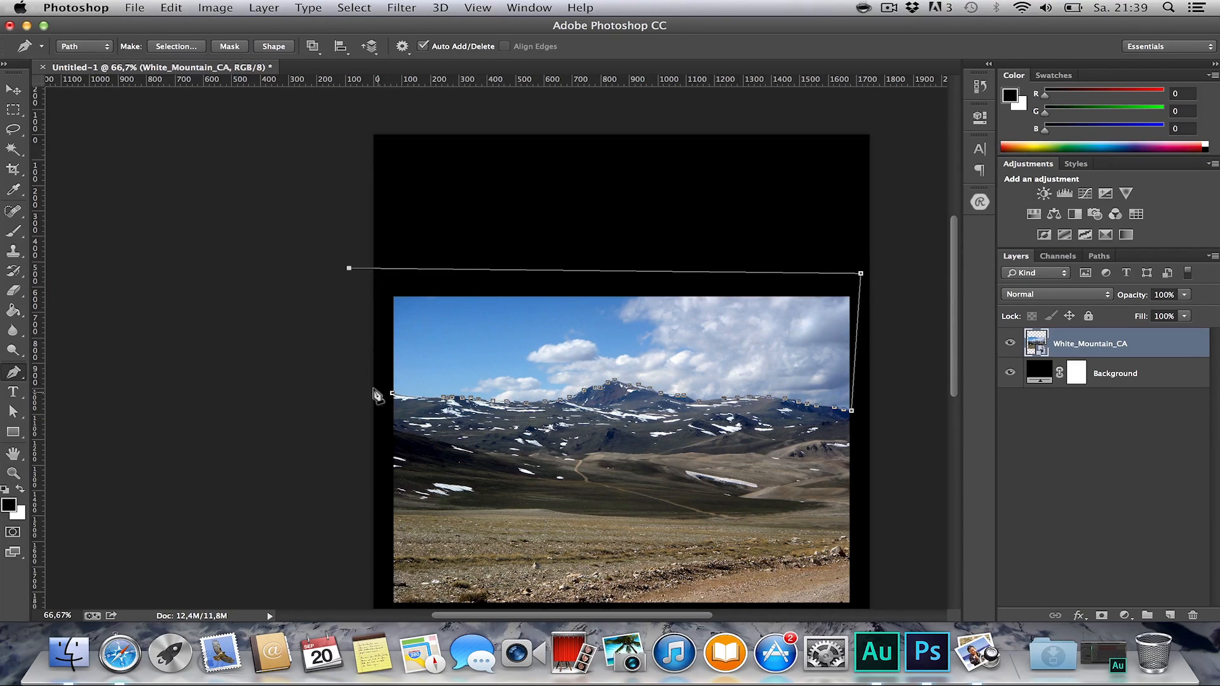
{"action": "left_click", "coordinate": [391, 394]}
Make a new anti-aliased selection from the sky path with a feather radius of 0 pixels.
{"action": "right_click", "coordinate": [414, 359]}
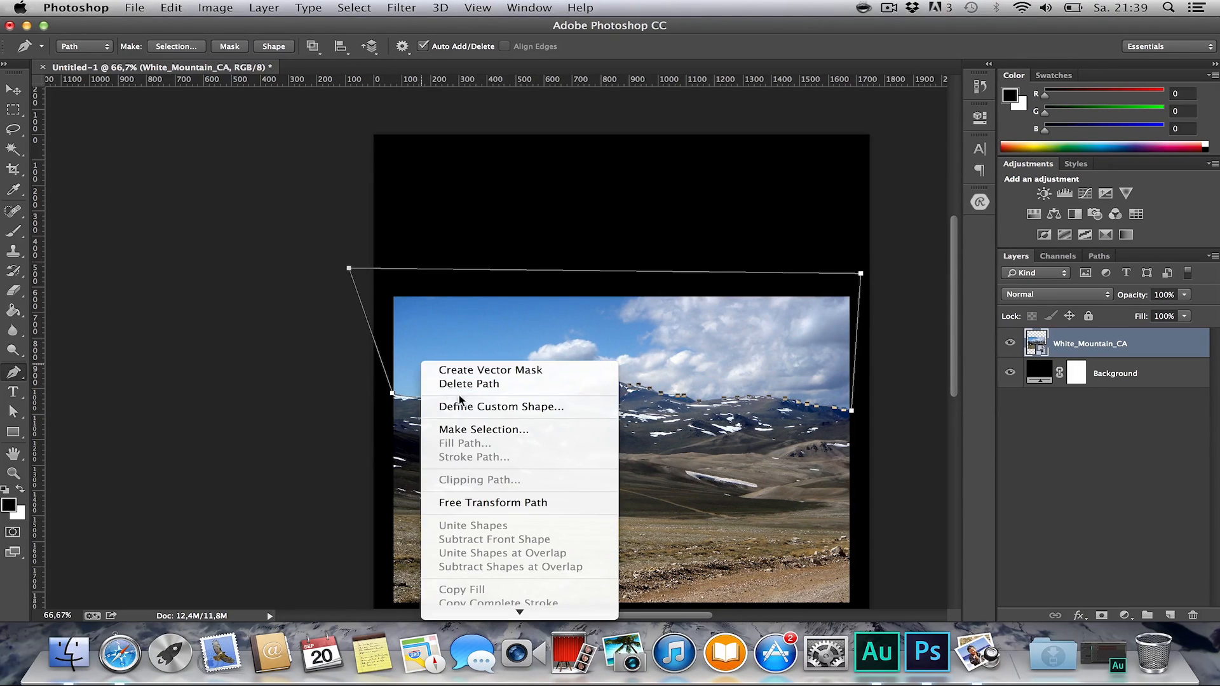
{"action": "left_click", "coordinate": [504, 432]}
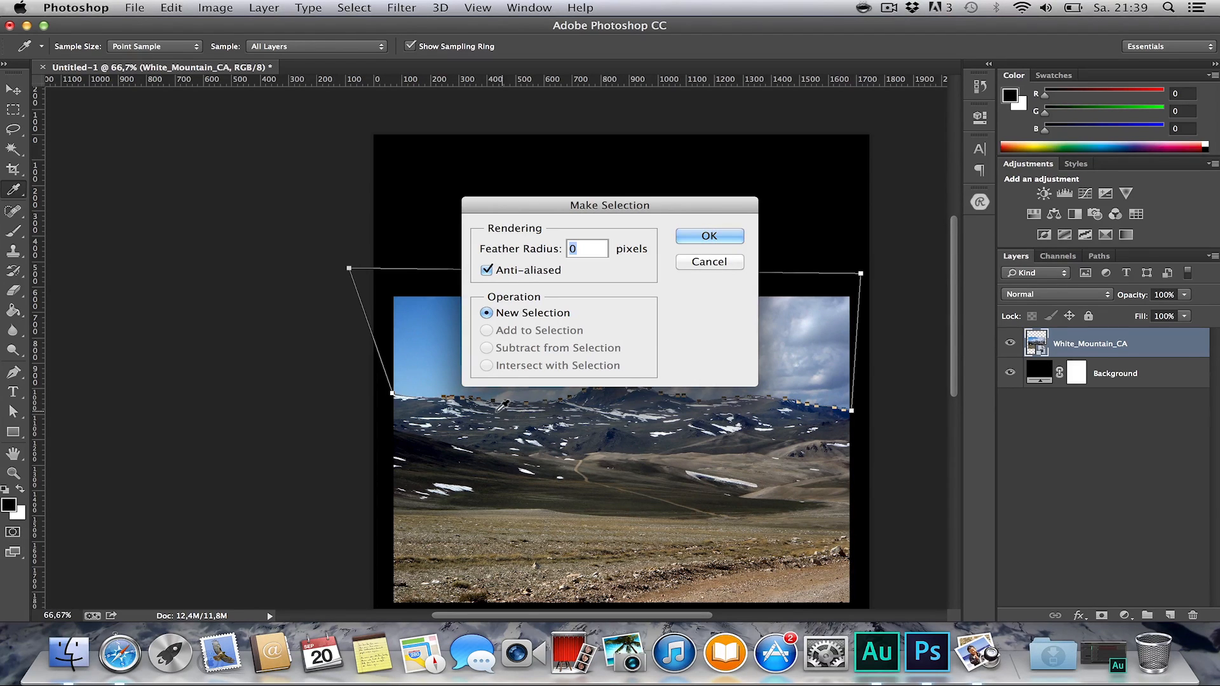
{"action": "key", "text": "Return"}
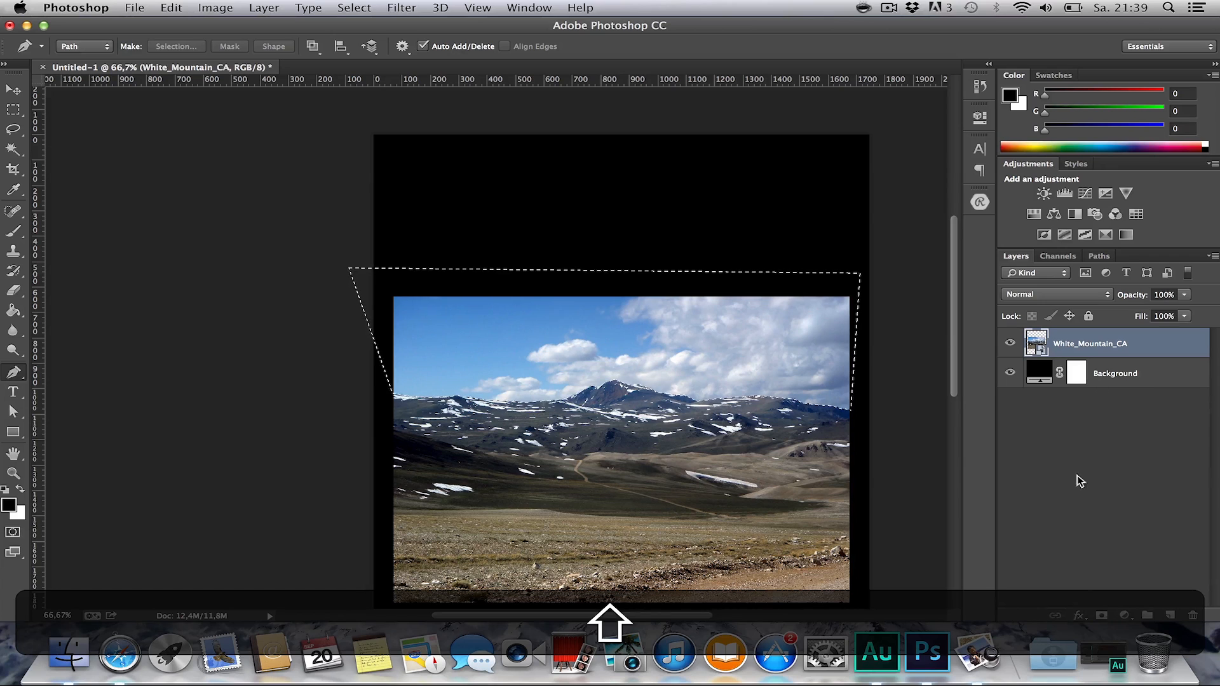
Add a layer mask to White_Mountain_CA from the selection and invert the mask to hide the sky.
{"action": "left_click", "coordinate": [1100, 615]}
{"action": "double_click", "coordinate": [1067, 334]}
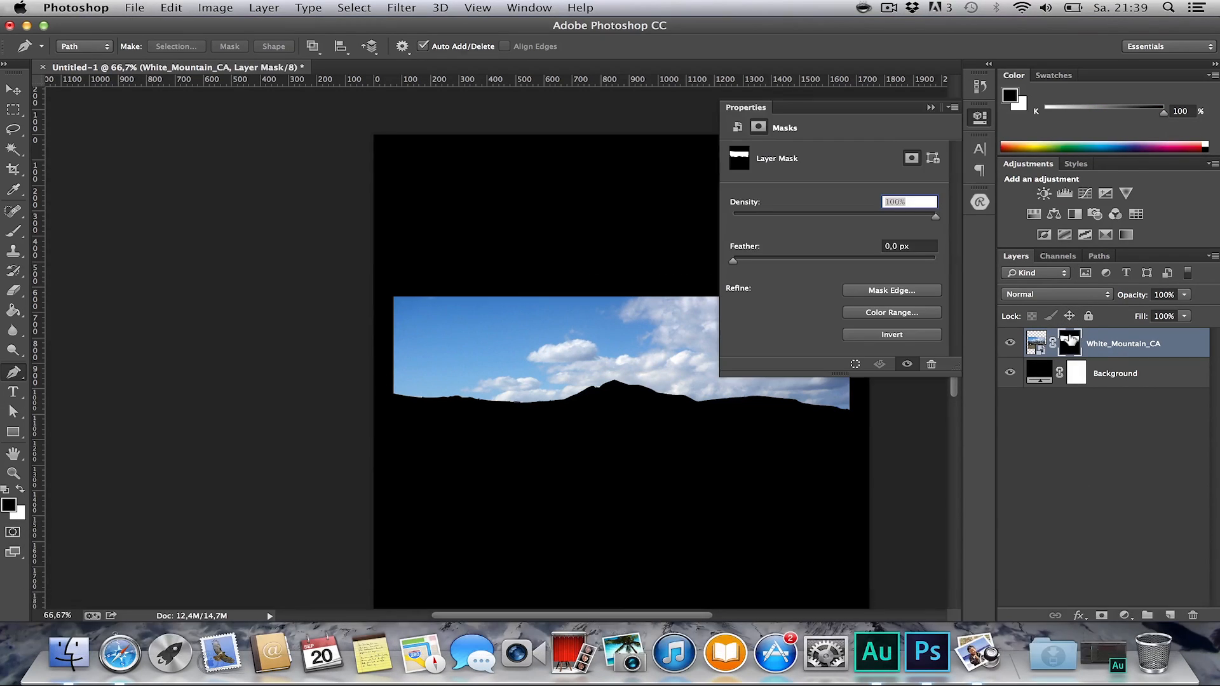
{"action": "left_click", "coordinate": [890, 335]}
{"action": "left_click", "coordinate": [931, 108]}
Scale the masked mountain image up proportionally about its centre to about 109.7% so it spans the page width.
{"action": "key", "text": "h"}
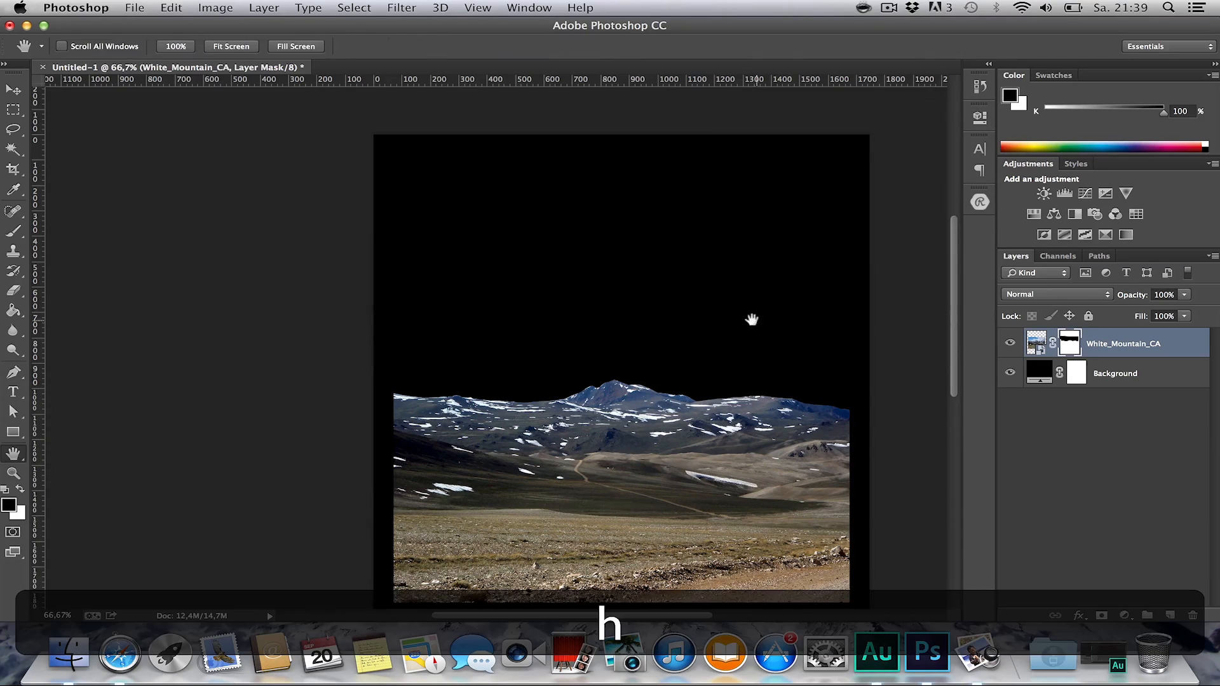
{"action": "left_click_drag", "start_coordinate": [752, 321], "coordinate": [729, 224]}
{"action": "key", "text": "super+t"}
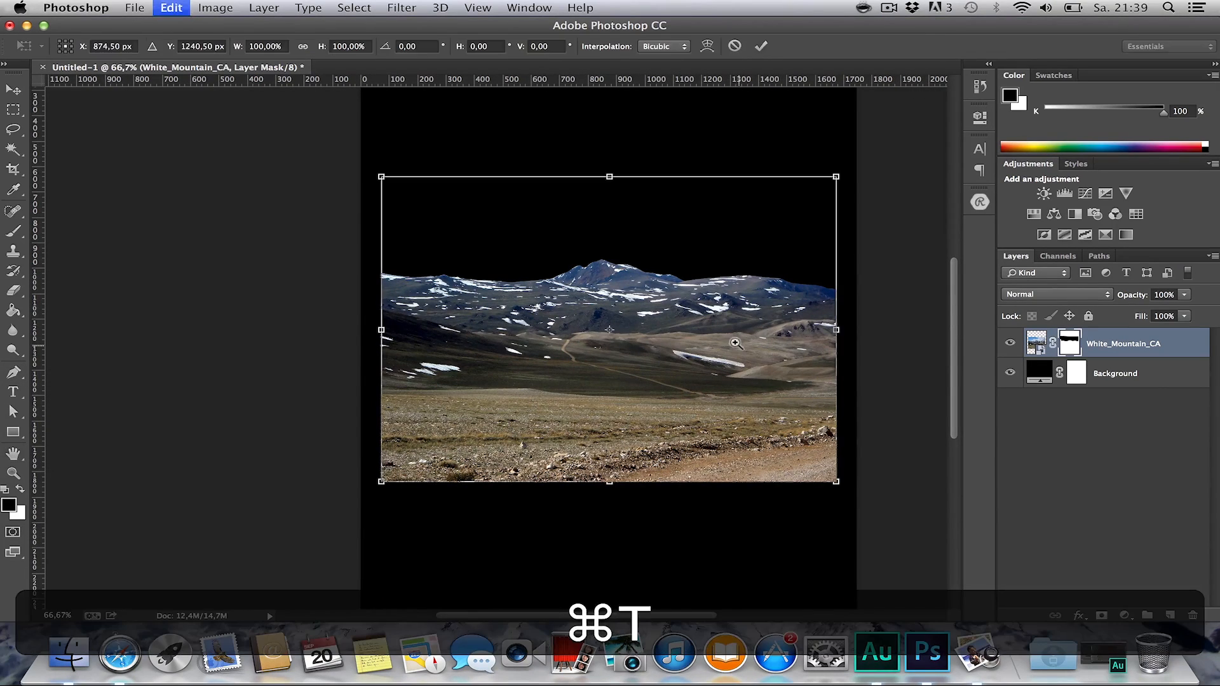
{"action": "left_click_drag", "start_coordinate": [851, 493], "coordinate": [856, 500]}
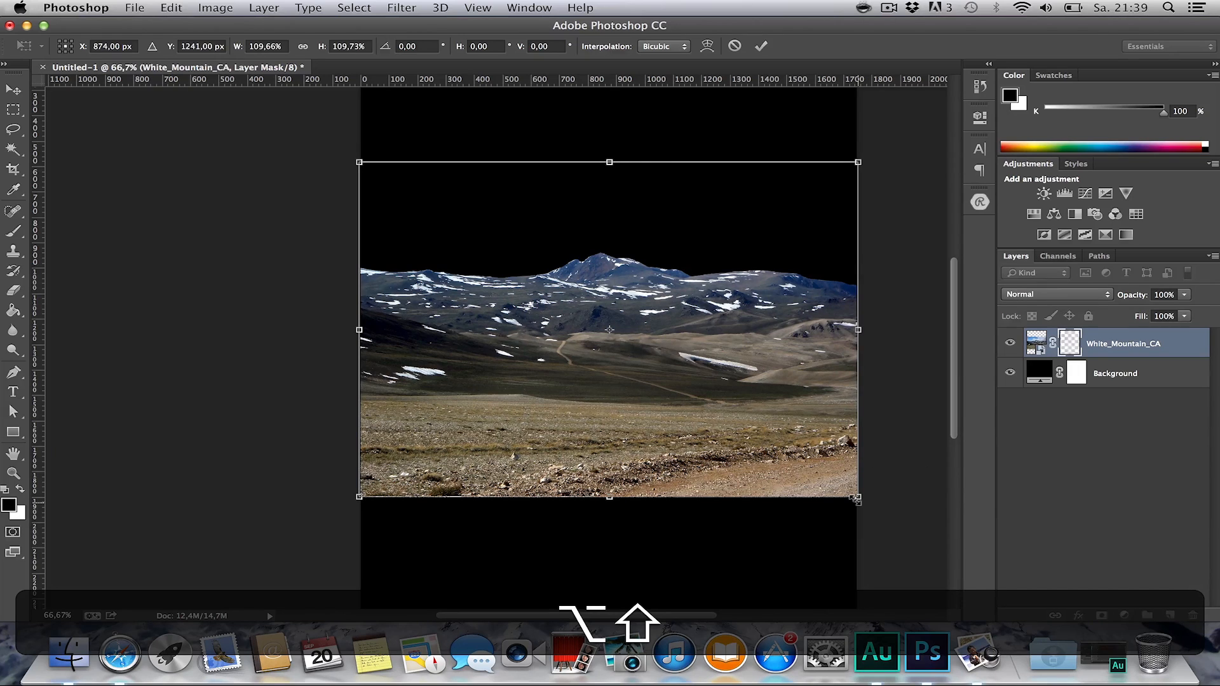
{"action": "key", "text": "Return"}
Nudge the mountain image down the page until its peak sits just above the page's vertical middle.
{"action": "key", "text": "z"}
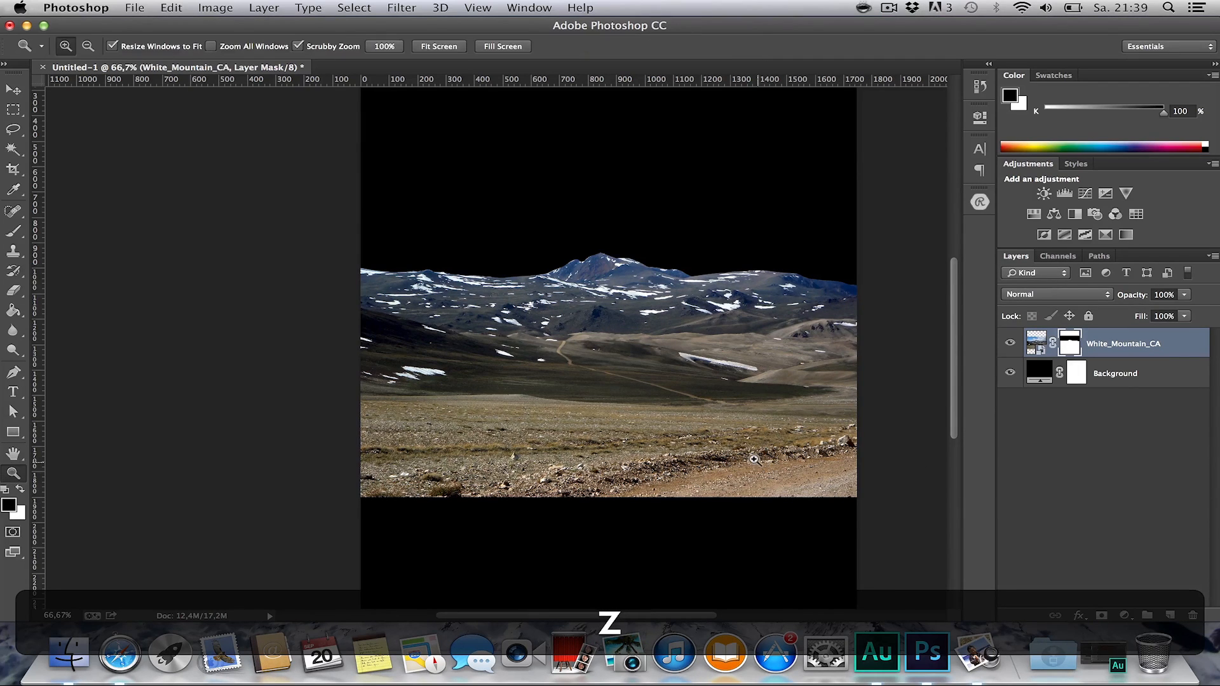
{"action": "left_click", "coordinate": [754, 458], "text": "alt"}
{"action": "key", "text": "v"}
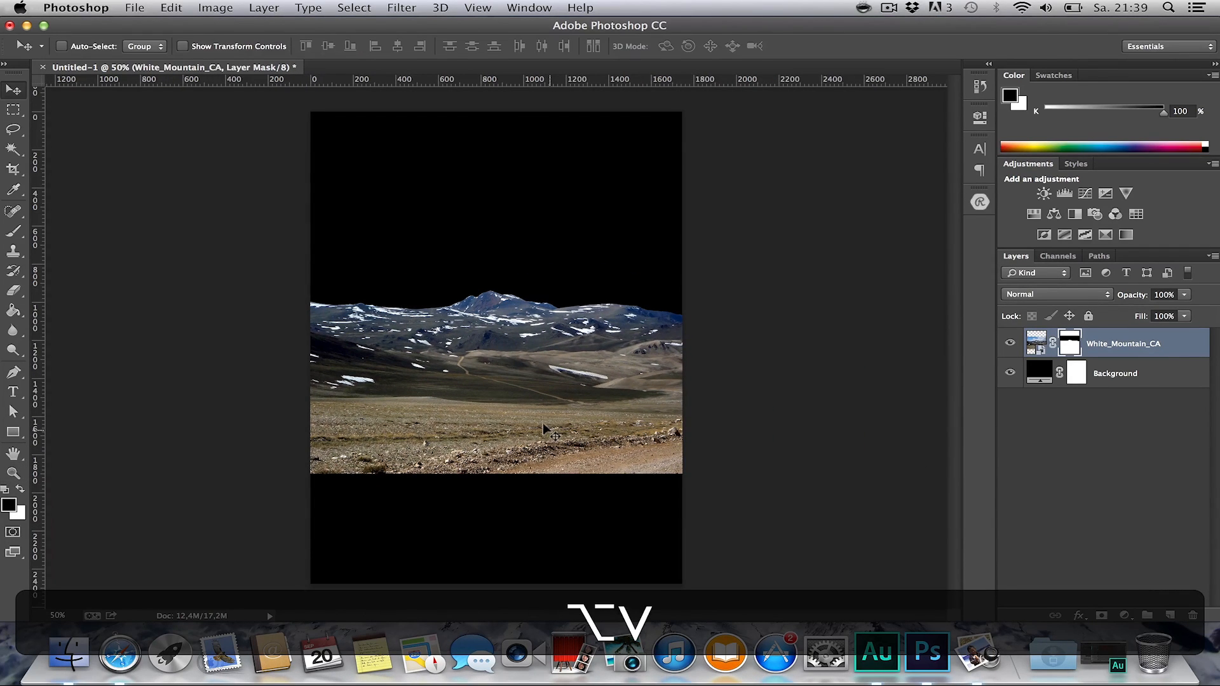
{"action": "key", "text": "shift+Down"}
{"action": "key", "text": "shift+Down"}
{"action": "key", "text": "shift+Down"}
{"action": "key", "text": "shift+Down"}
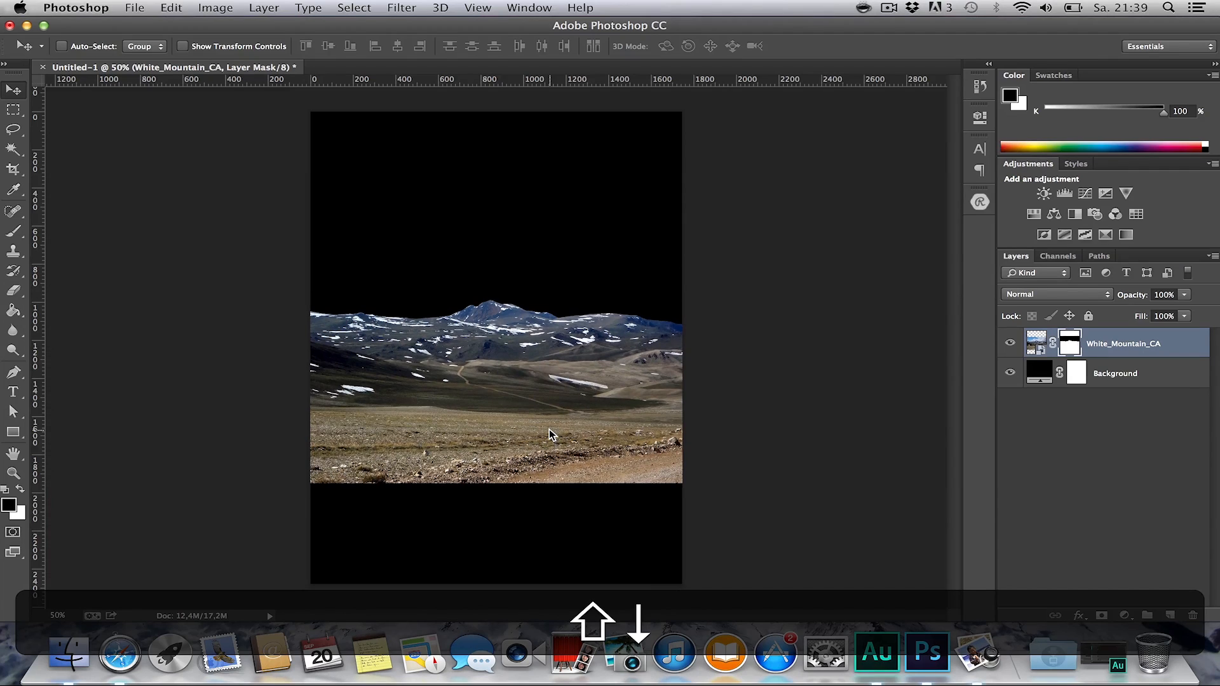
{"action": "key", "text": "shift+Down"}
{"action": "key", "text": "shift+Down"}
{"action": "key", "text": "shift+Down"}
{"action": "key", "text": "shift+Down"}
{"action": "key", "text": "shift+Down"}
{"action": "key", "text": "shift+Down"}
{"action": "key", "text": "shift+Down"}
{"action": "key", "text": "shift+Up"}
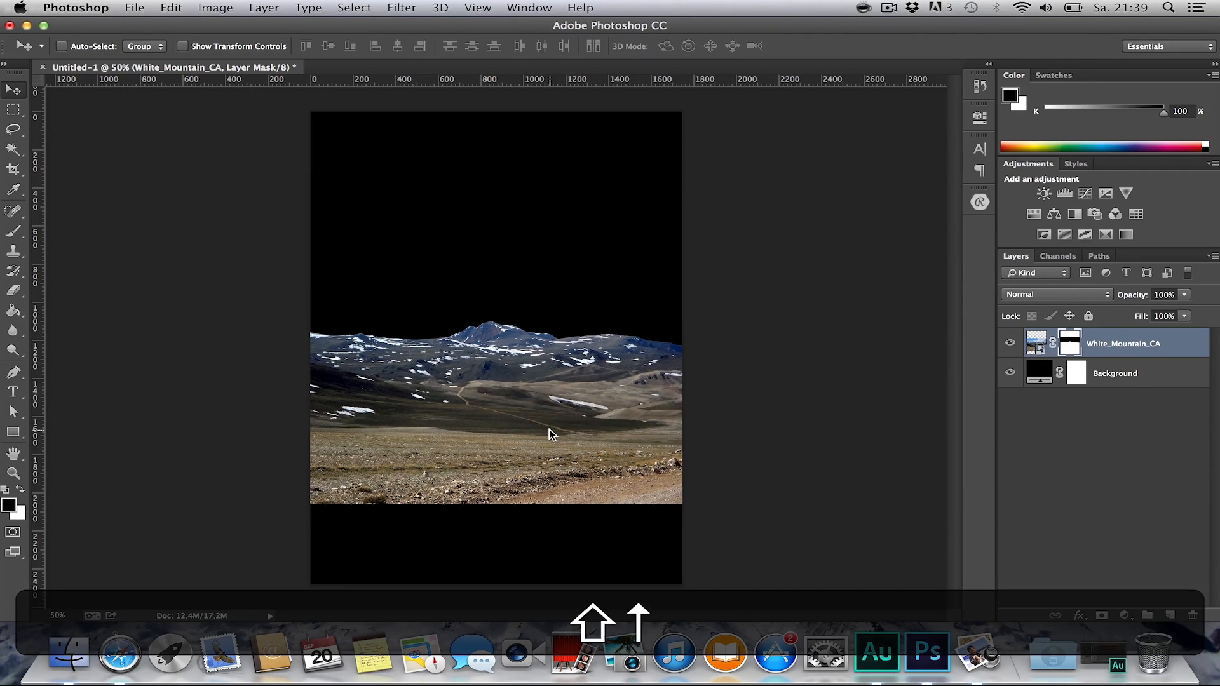
{"action": "key", "text": "shift+Down"}
{"action": "key", "text": "shift+Up"}
{"action": "key", "text": "shift+Up"}
{"action": "key", "text": "shift+Down"}
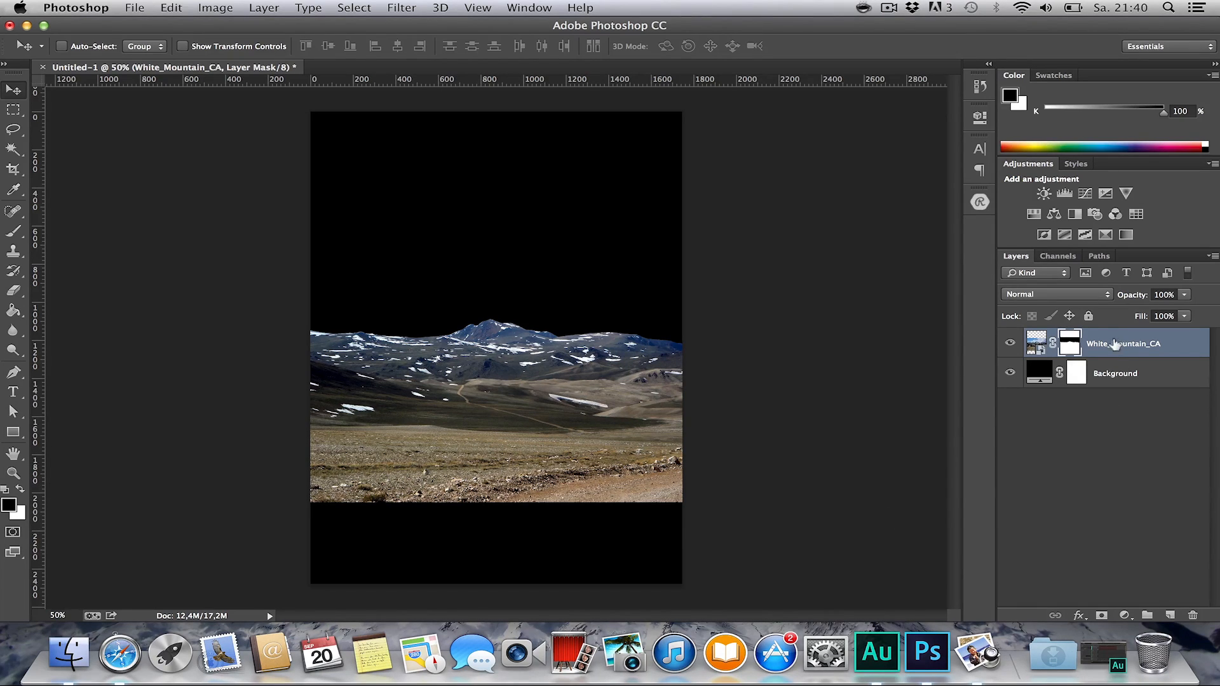
Add a linear 90° black-to-transparent Gradient fill layer above the mountain, with its 0% opacity stop at location 41%.
{"action": "left_click", "coordinate": [1124, 615]}
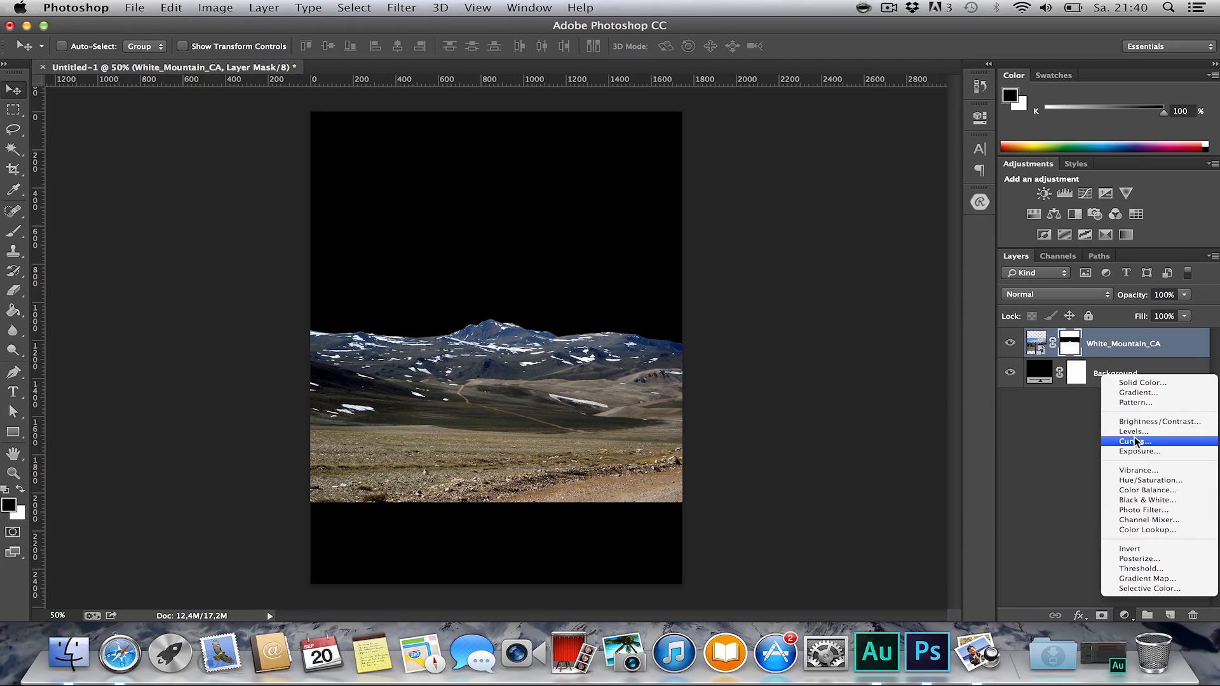
{"action": "left_click", "coordinate": [1139, 392]}
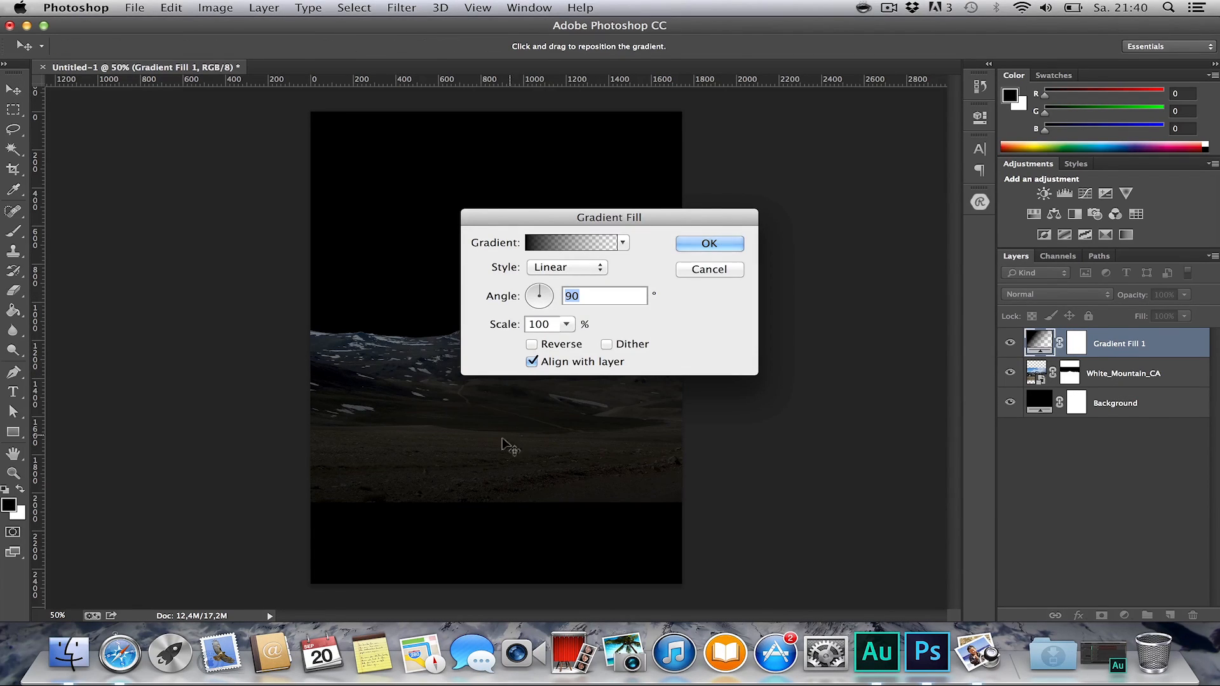
{"action": "left_click", "coordinate": [558, 242]}
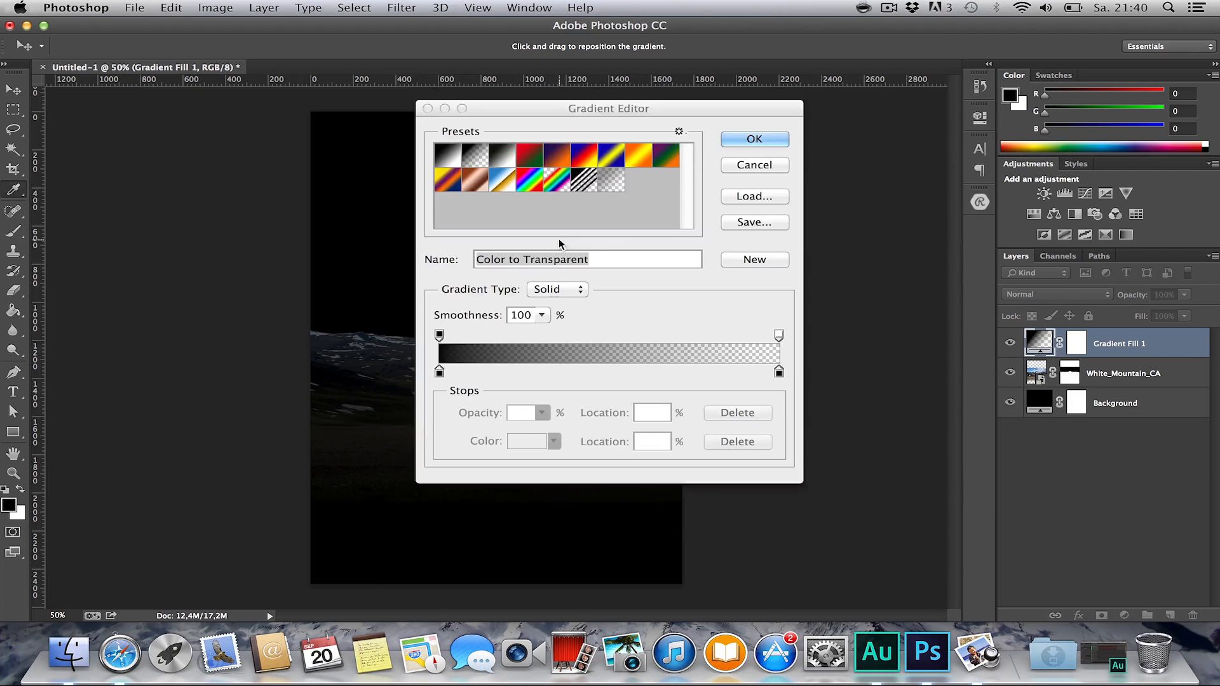
{"action": "left_click_drag", "start_coordinate": [779, 335], "coordinate": [554, 338]}
{"action": "left_click_drag", "start_coordinate": [582, 106], "coordinate": [885, 113]}
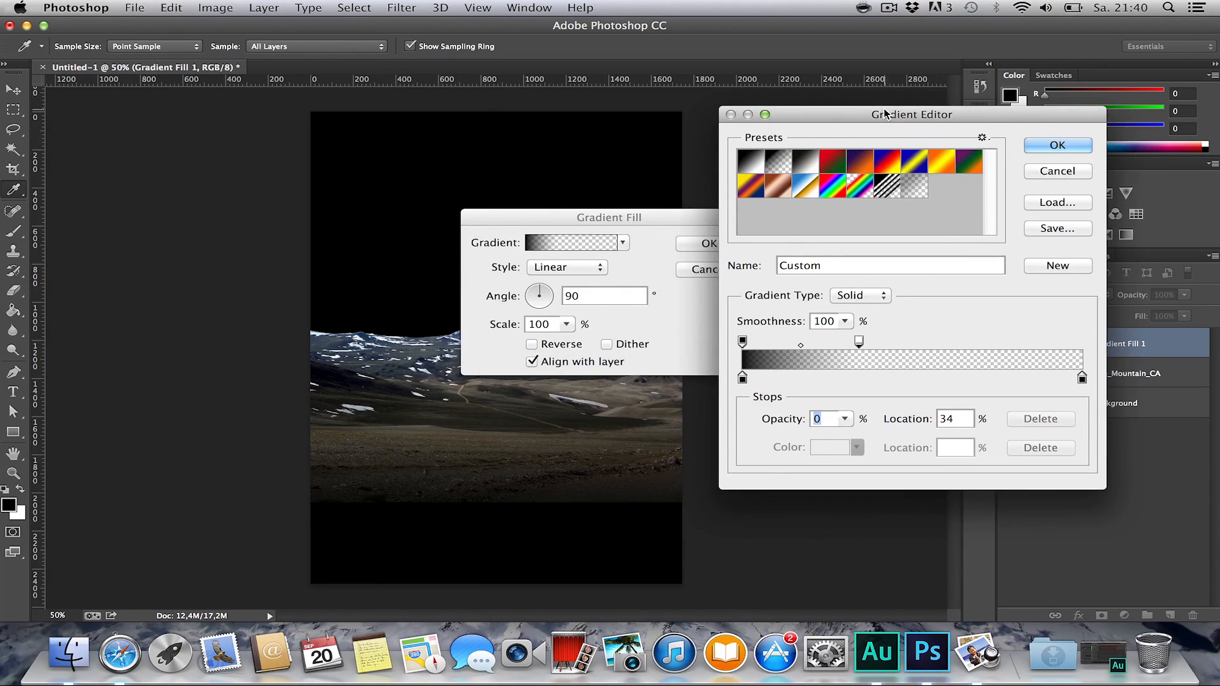
{"action": "mouse_move", "coordinate": [859, 342]}
{"action": "left_mouse_down"}
{"action": "mouse_move", "coordinate": [828, 342]}
{"action": "mouse_move", "coordinate": [881, 343]}
{"action": "left_mouse_up"}
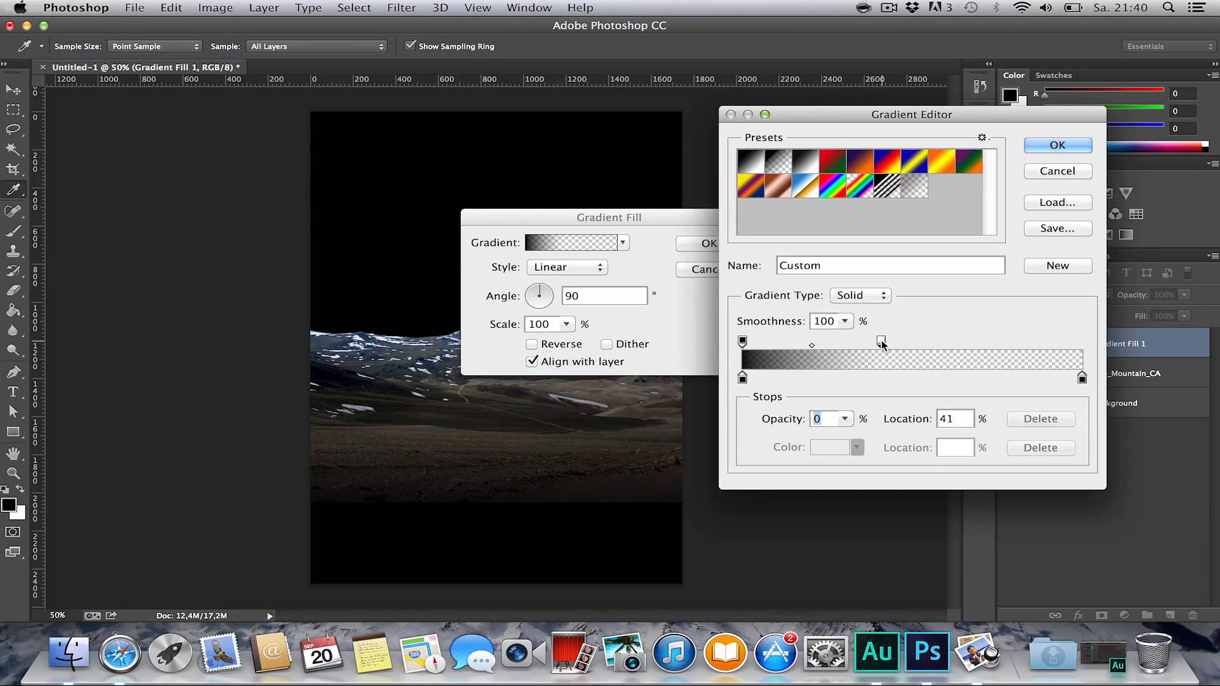
{"action": "left_click", "coordinate": [1059, 147]}
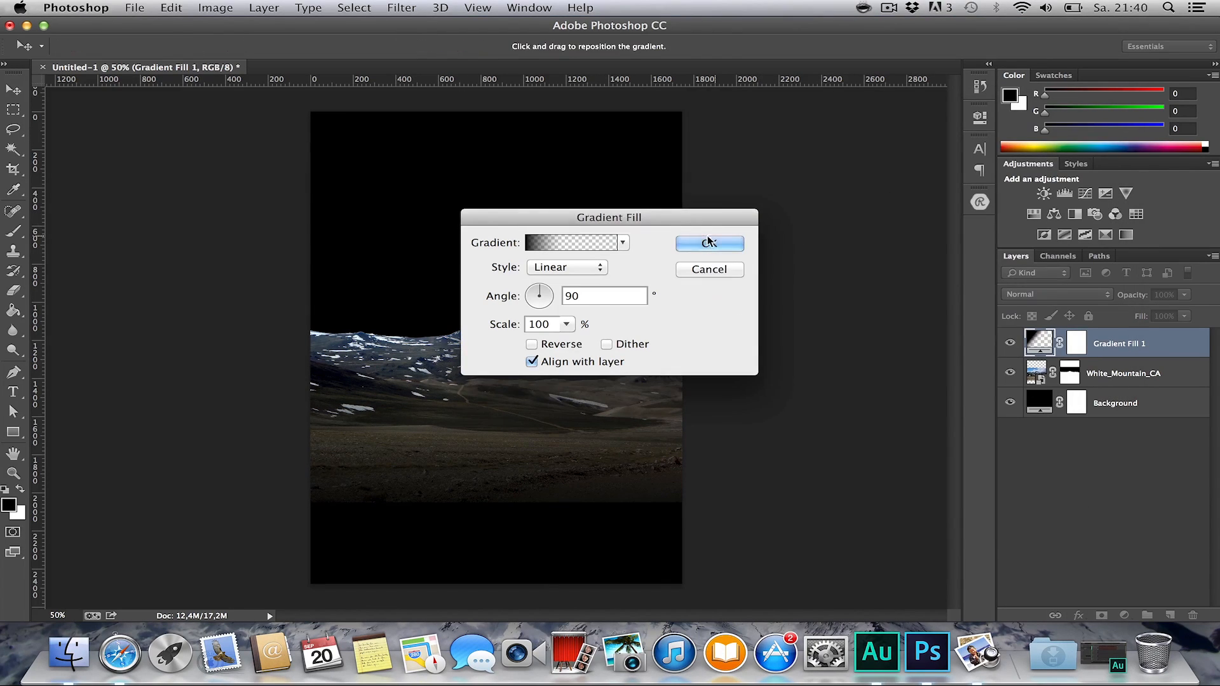
{"action": "left_click", "coordinate": [709, 242]}
Select the White_Mountain_CA layer and nudge the mountain slightly further down beneath the gradient.
{"action": "key", "text": "h"}
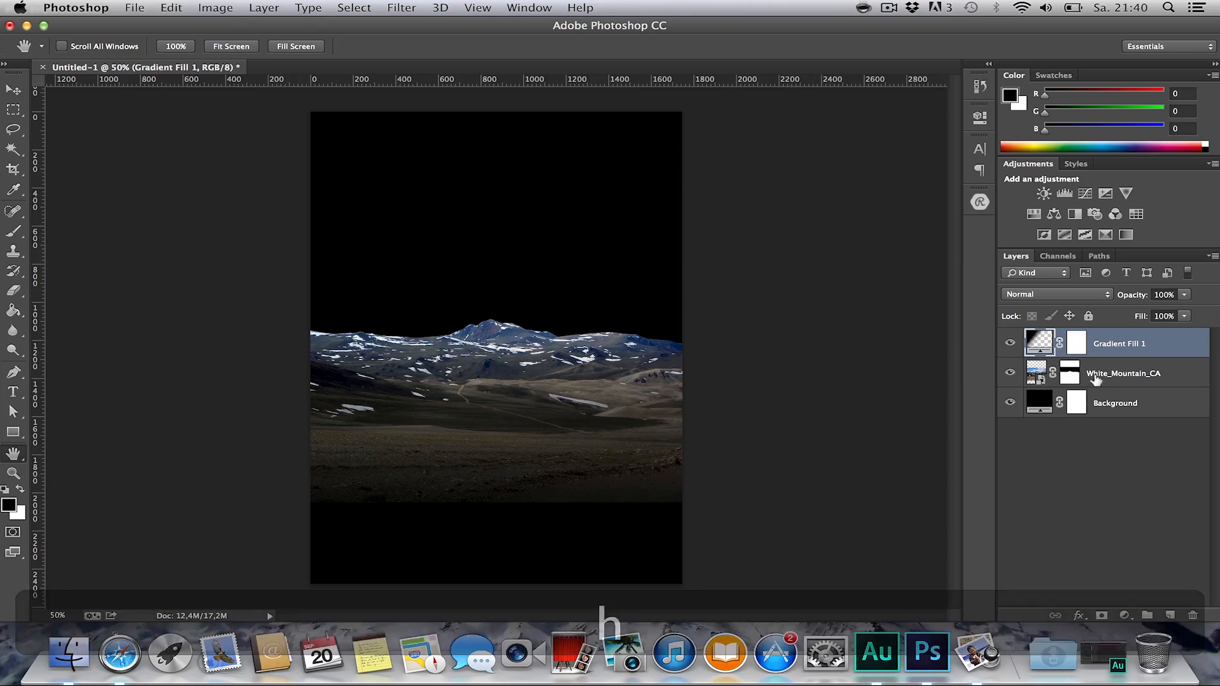
{"action": "left_click", "coordinate": [1090, 375]}
{"action": "key", "text": "v"}
{"action": "key", "text": "shift+Down"}
{"action": "key", "text": "shift+Down"}
{"action": "key", "text": "shift+Down"}
{"action": "key", "text": "shift+Down"}
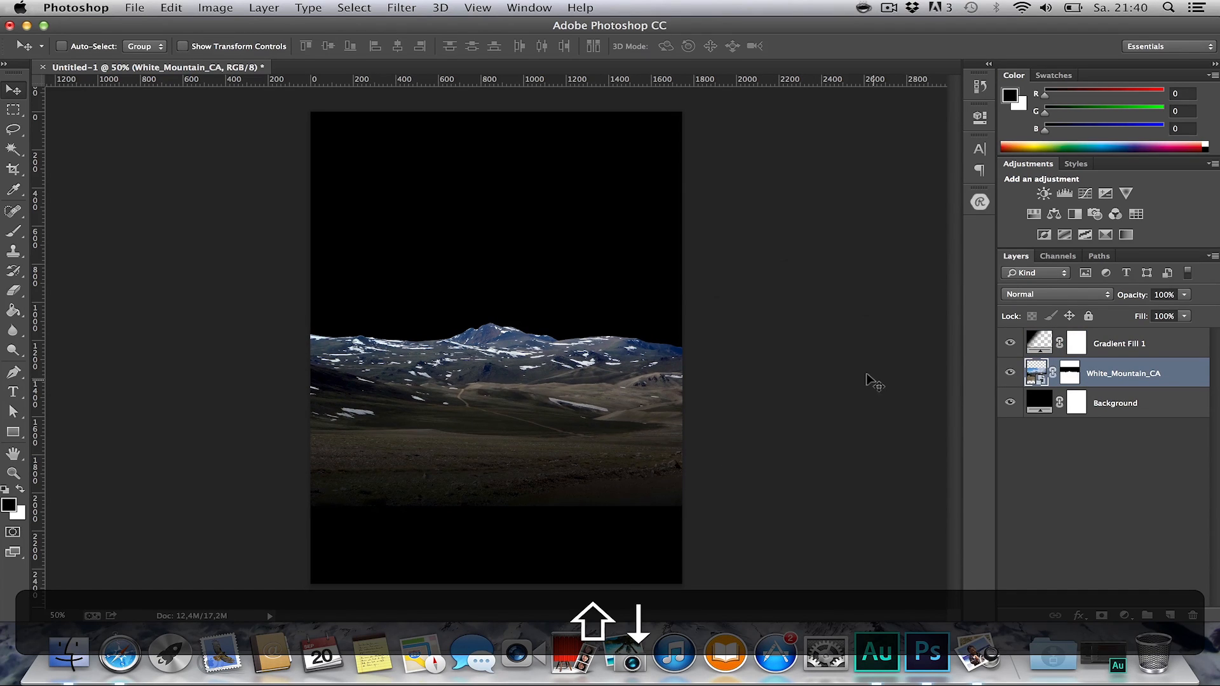
Fine-tune the mountain image's vertical position with small nudges, ending slightly lower on the page.
{"action": "key", "text": "shift+Up"}
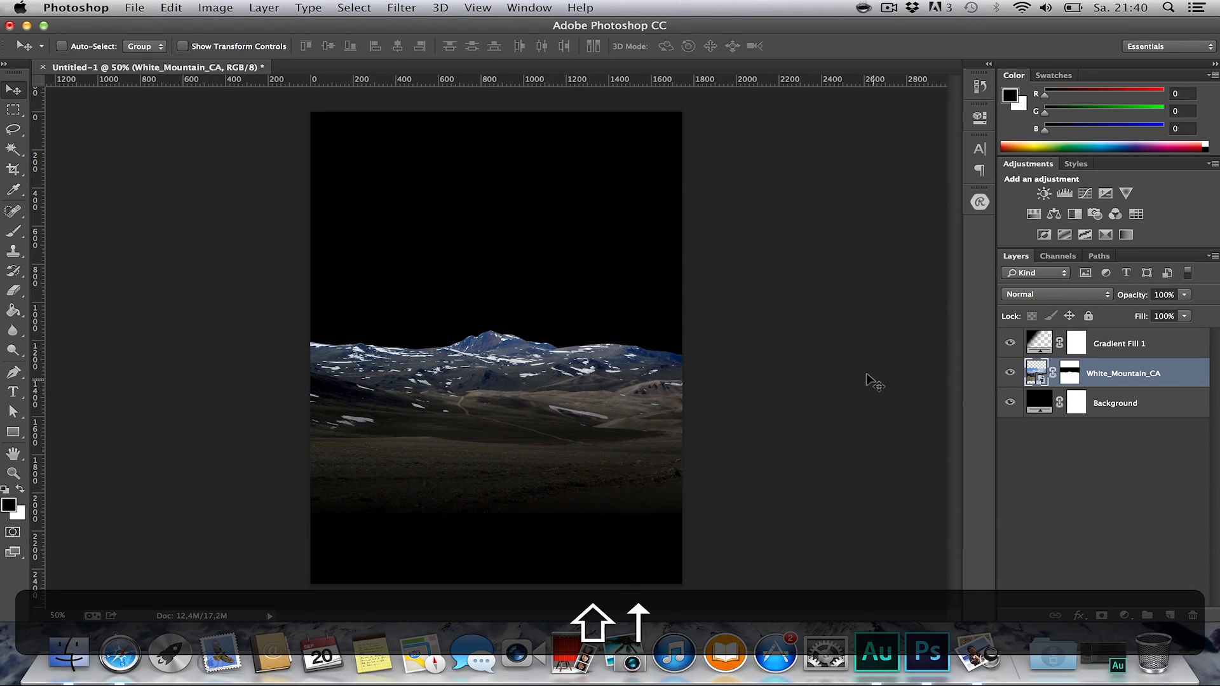
{"action": "key", "text": "shift+Down"}
{"action": "key", "text": "shift+Down"}
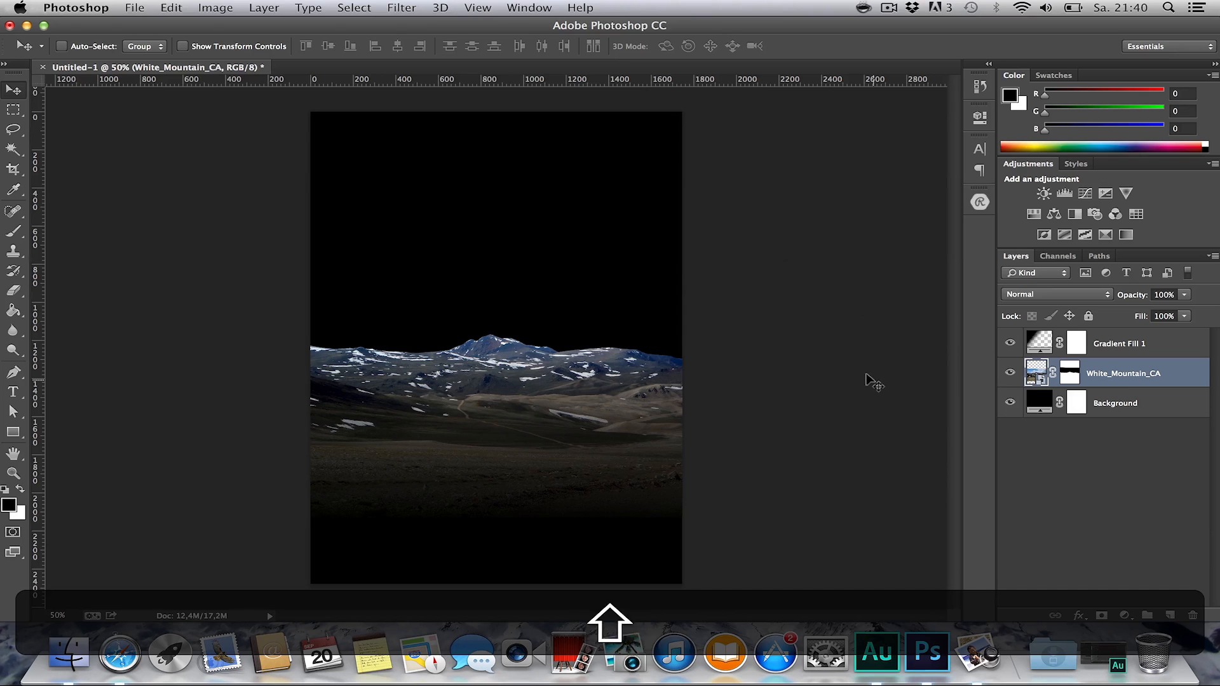
Draw an open Pen path from the page's left edge along the ridge above the dark foreground to just past the right edge.
{"action": "key", "text": "z"}
{"action": "left_click", "coordinate": [569, 465]}
{"action": "left_click", "coordinate": [540, 460]}
{"action": "key", "text": "h"}
{"action": "left_click_drag", "start_coordinate": [588, 470], "coordinate": [645, 313]}
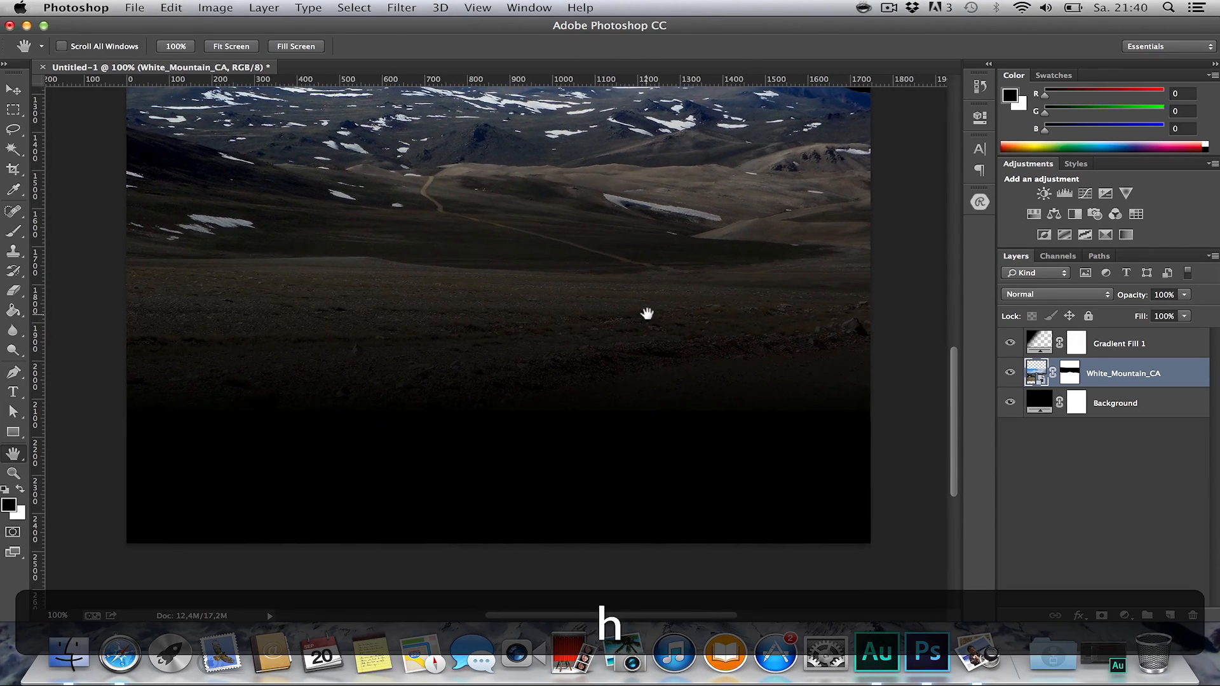
{"action": "key", "text": "p"}
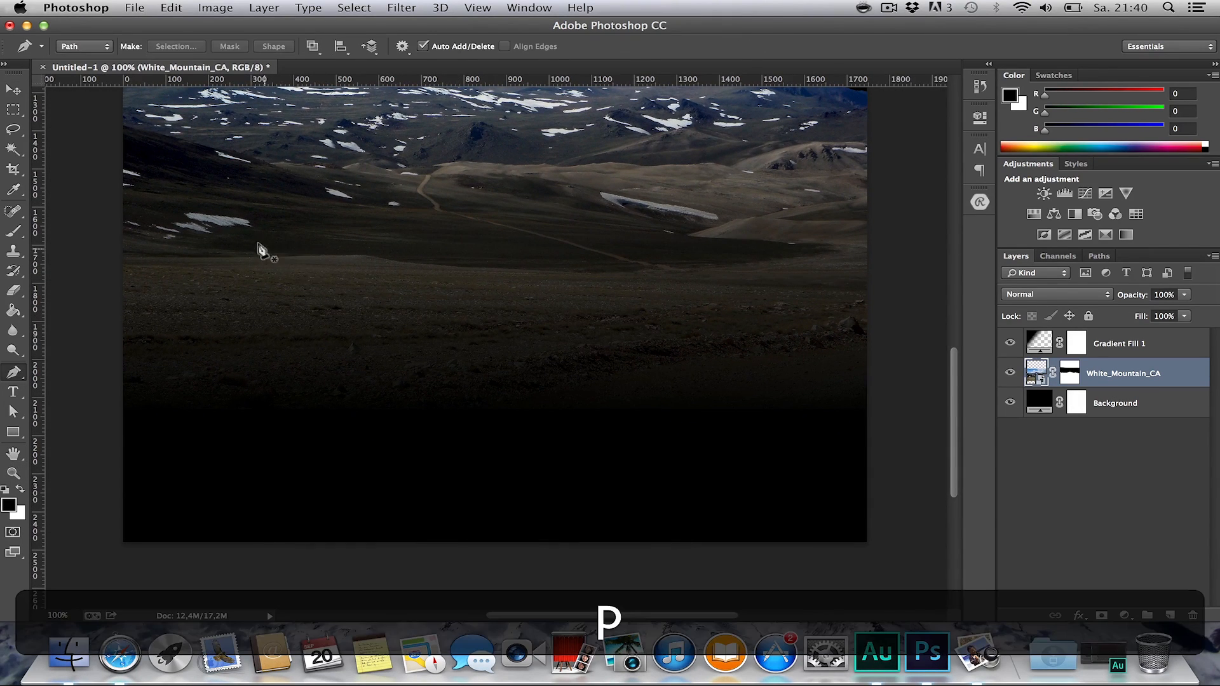
{"action": "scroll", "coordinate": [343, 283], "scroll_direction": "up", "scroll_amount": 2}
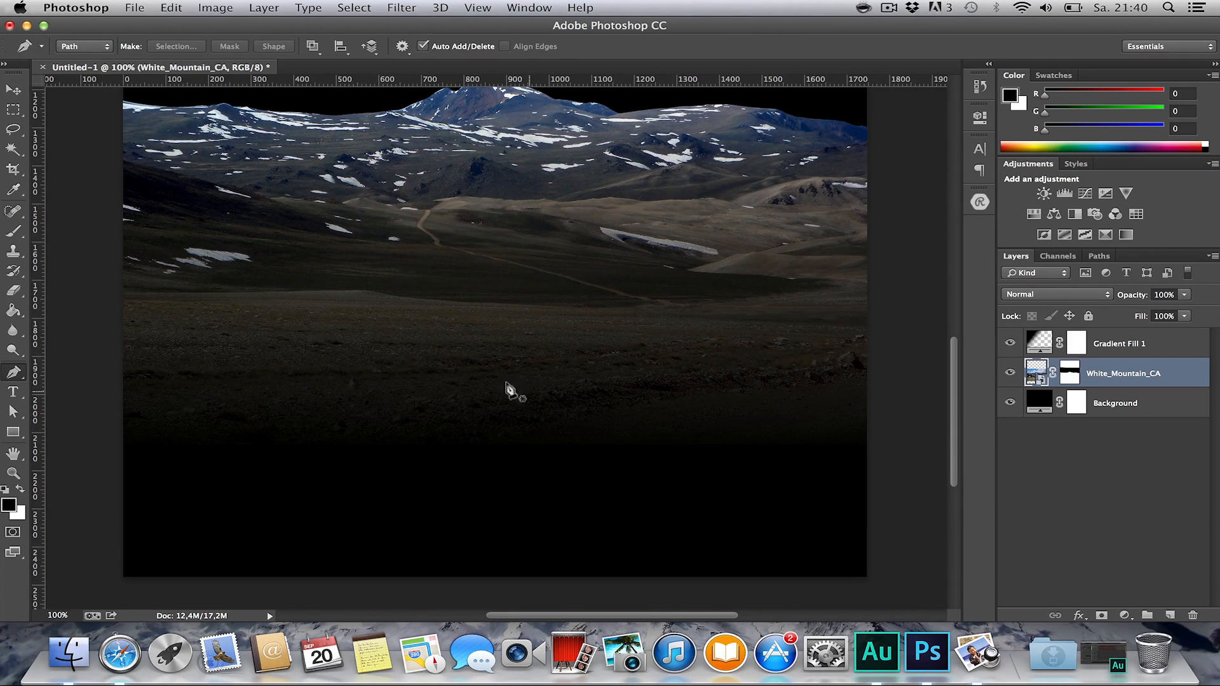
{"action": "left_click_drag", "start_coordinate": [121, 291], "coordinate": [416, 289]}
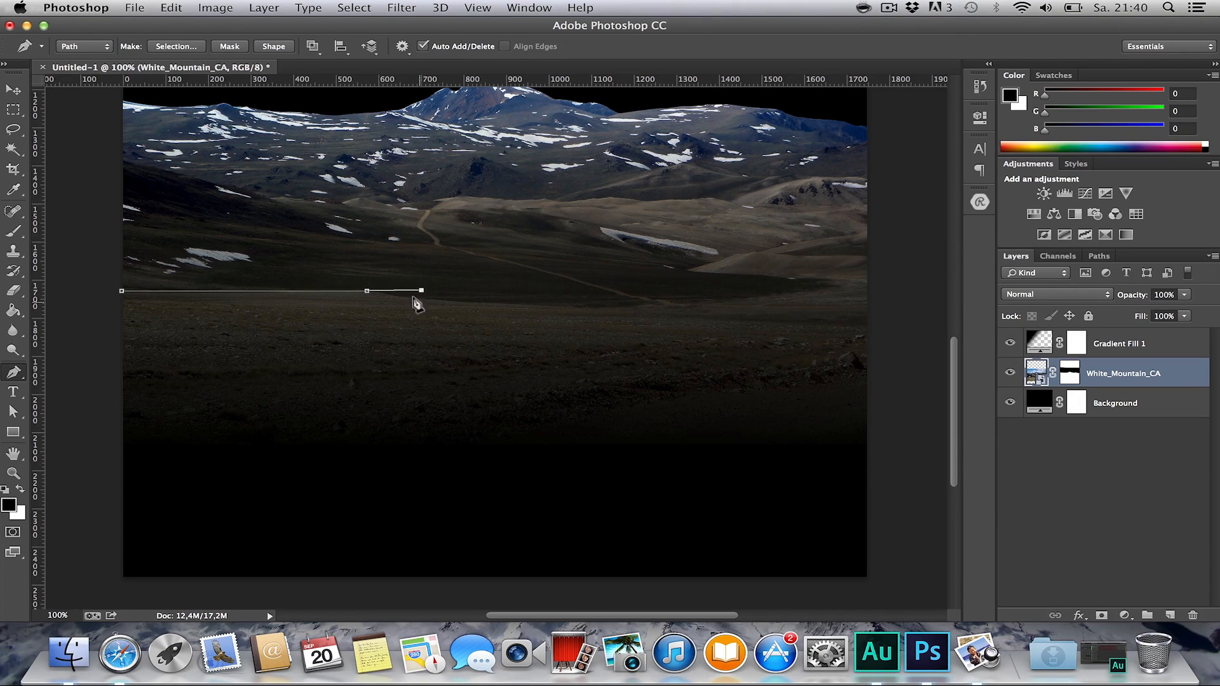
{"action": "key", "text": "super+z"}
{"action": "key", "text": "alt+super+z"}
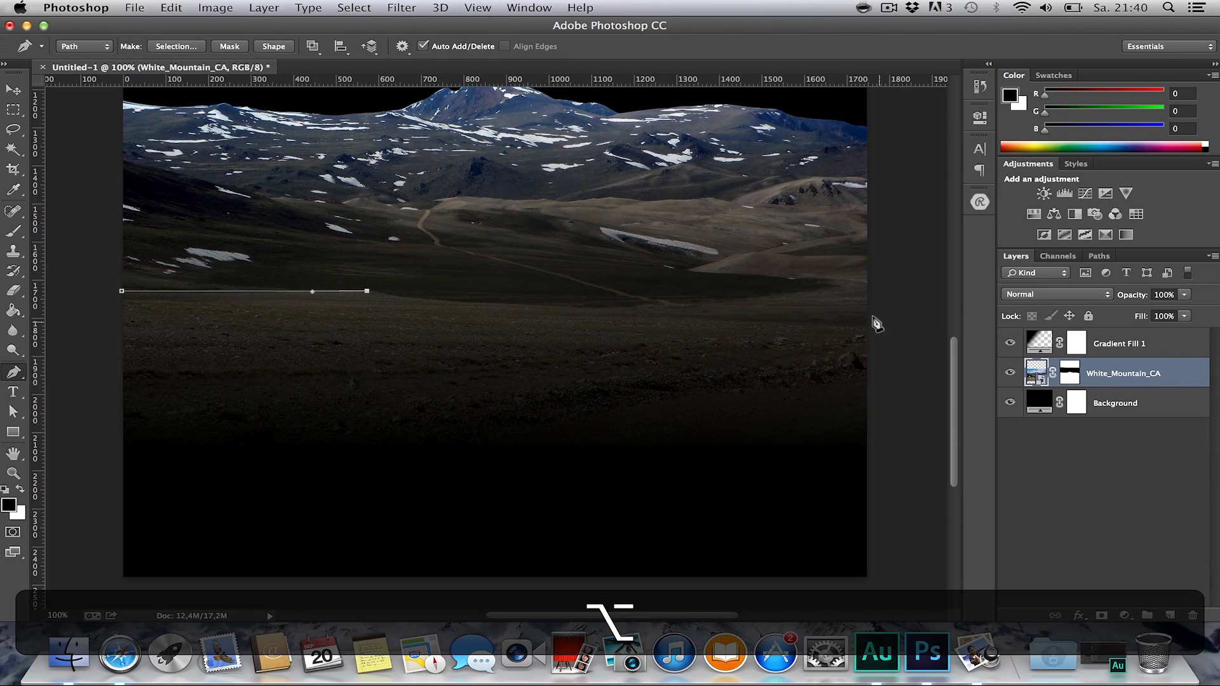
{"action": "left_click_drag", "start_coordinate": [877, 324], "coordinate": [936, 329]}
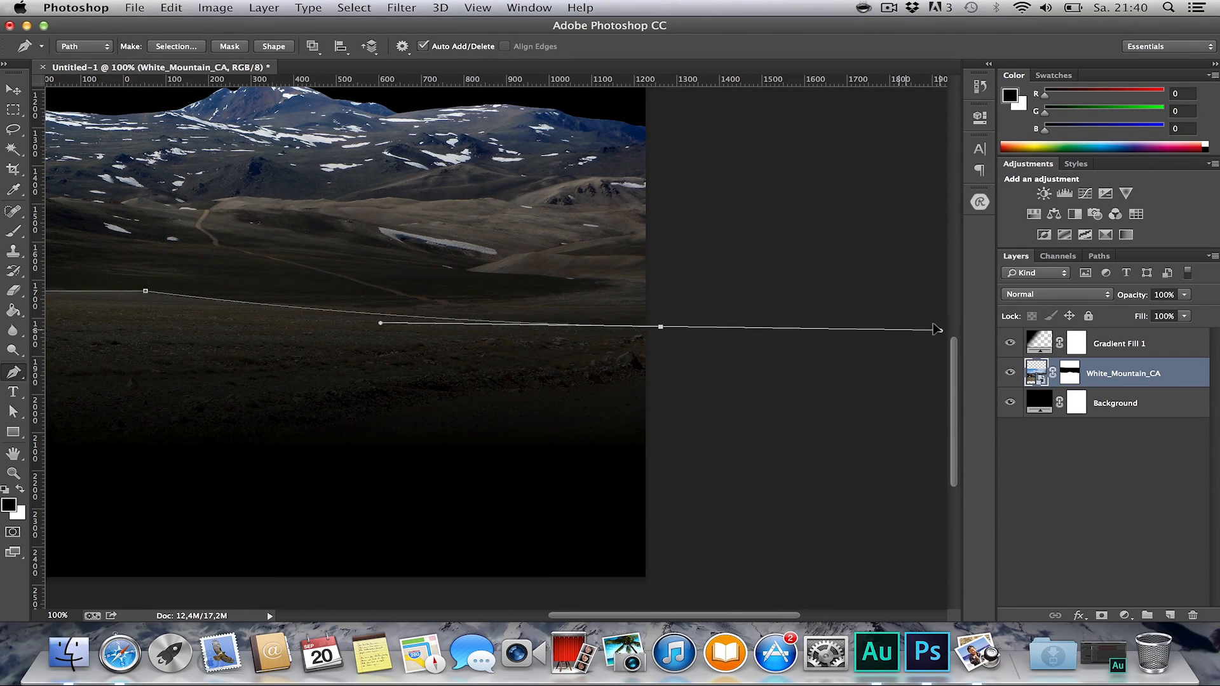
Continue the path below the page's lower edge and close it at its starting point, enclosing the whole foreground.
{"action": "key", "text": "z"}
{"action": "left_click", "coordinate": [675, 395], "text": "alt"}
{"action": "key", "text": "alt+p"}
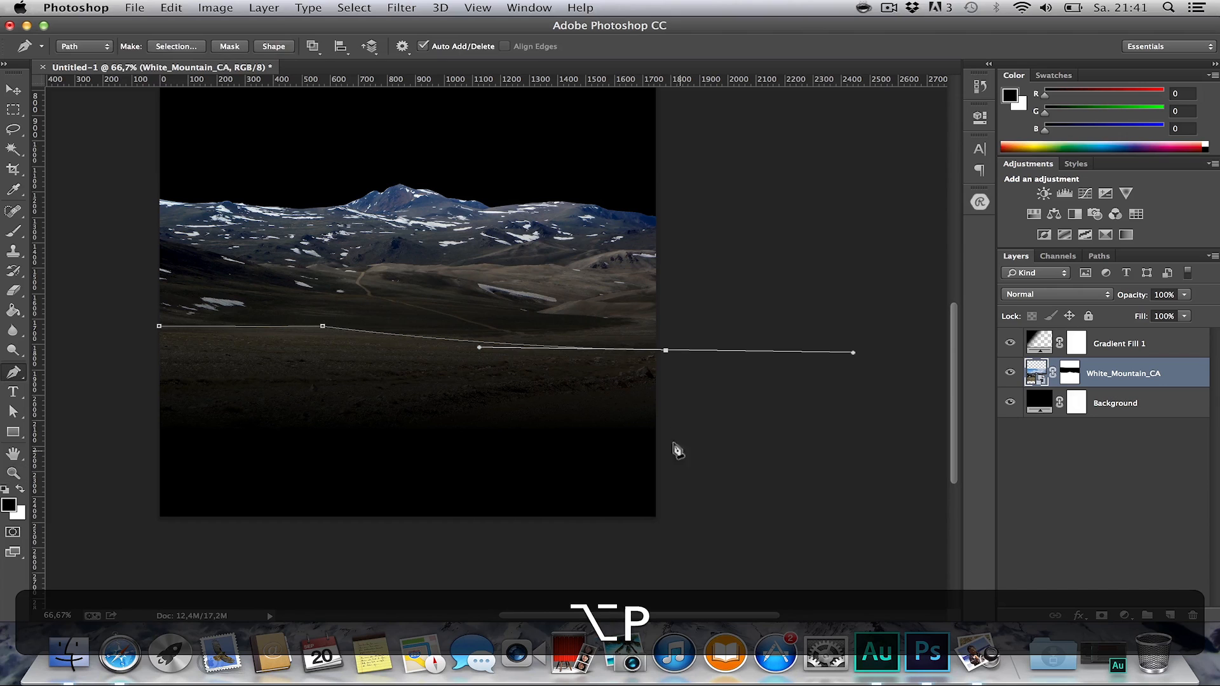
{"action": "left_click", "coordinate": [661, 541]}
{"action": "left_click", "coordinate": [124, 522]}
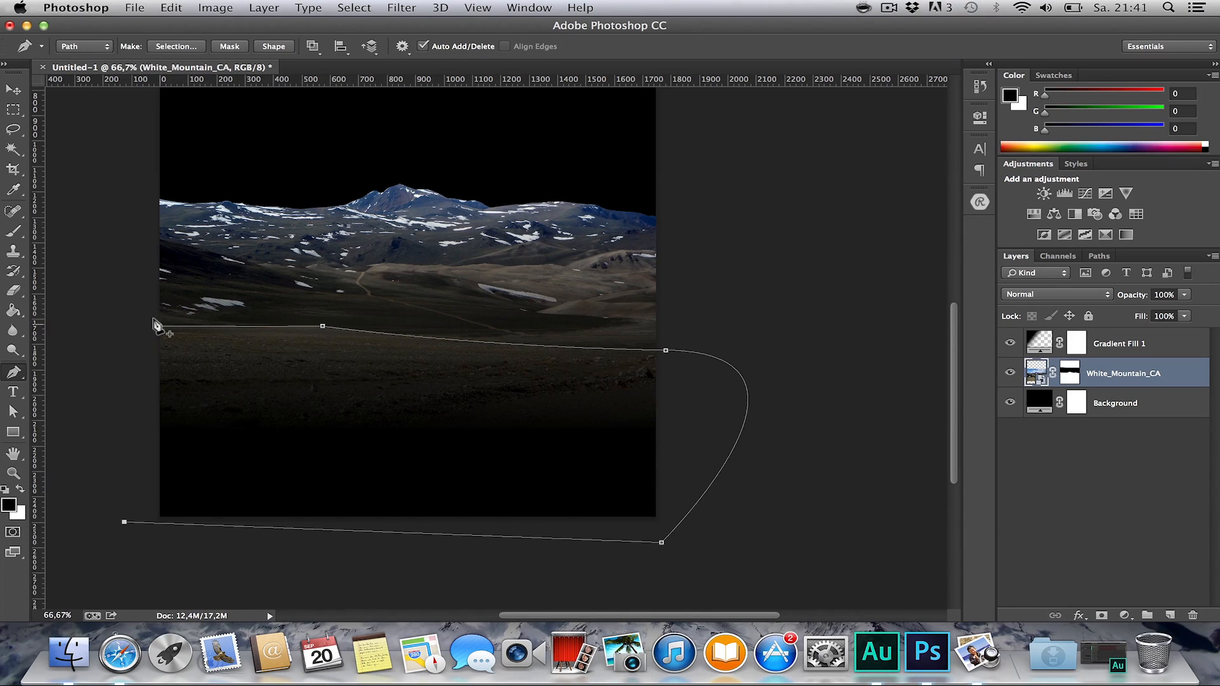
{"action": "key", "text": "super+z"}
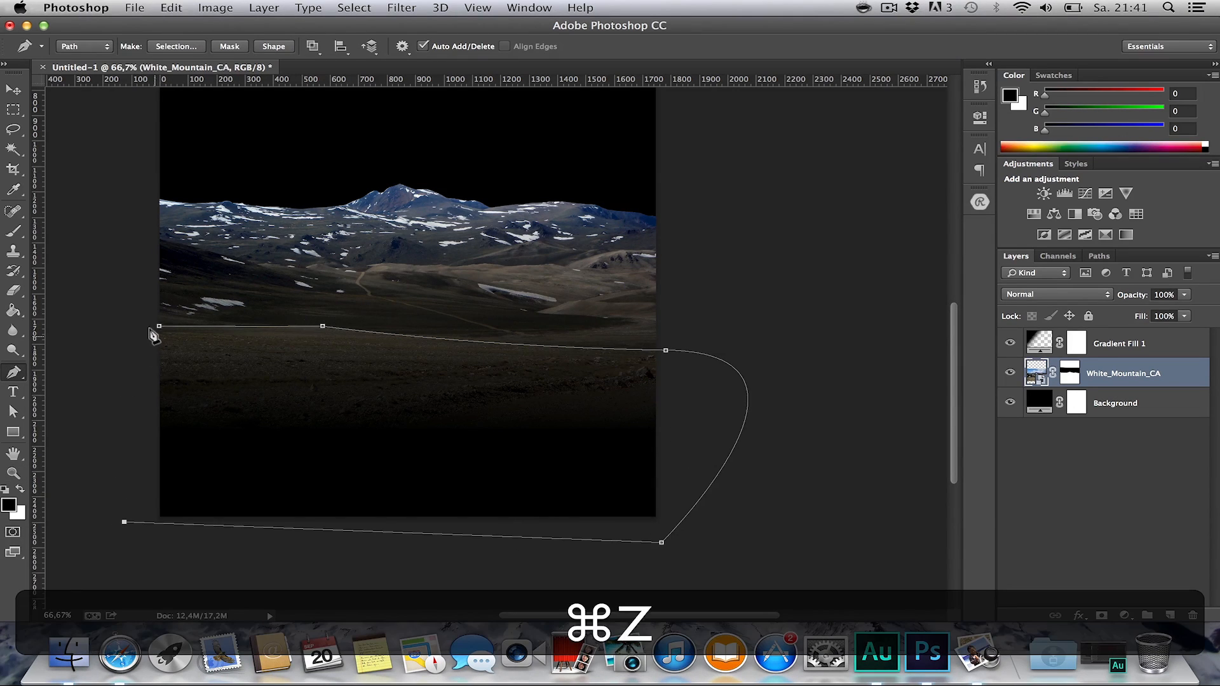
{"action": "key", "text": "super+z"}
{"action": "left_click_drag", "start_coordinate": [153, 322], "coordinate": [227, 326]}
Turn the closed path into a new anti-aliased selection with a feather radius of 0 pixels.
{"action": "right_click", "coordinate": [257, 358]}
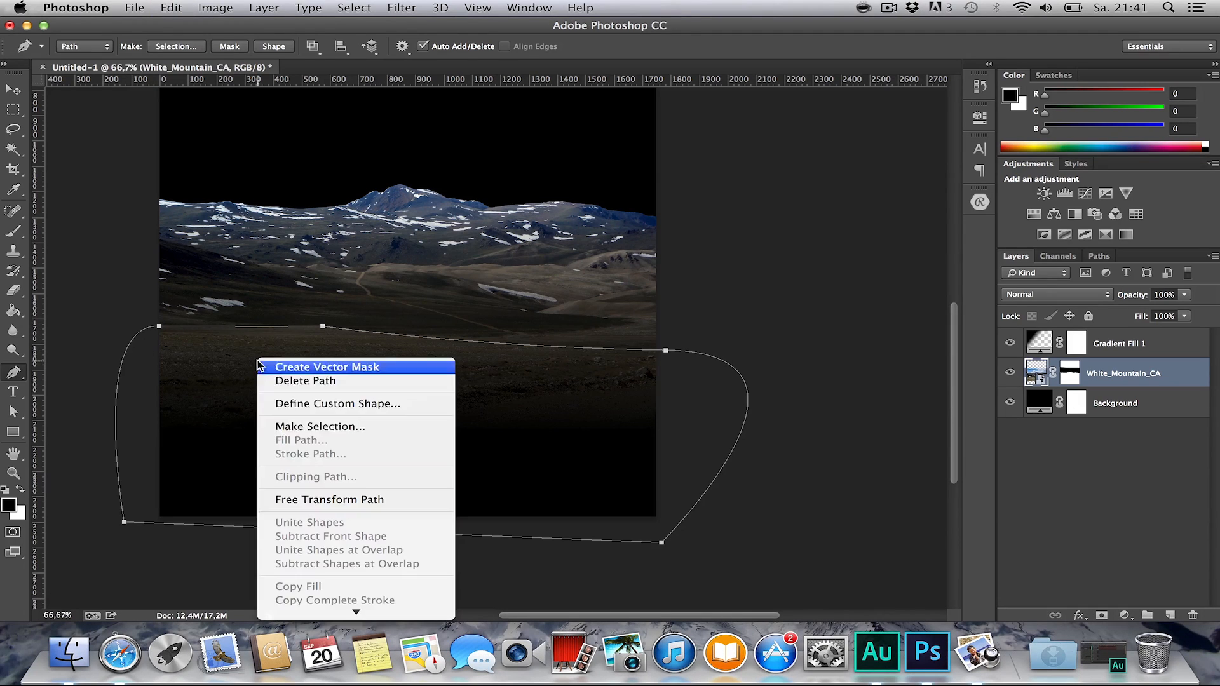
{"action": "left_click", "coordinate": [340, 425]}
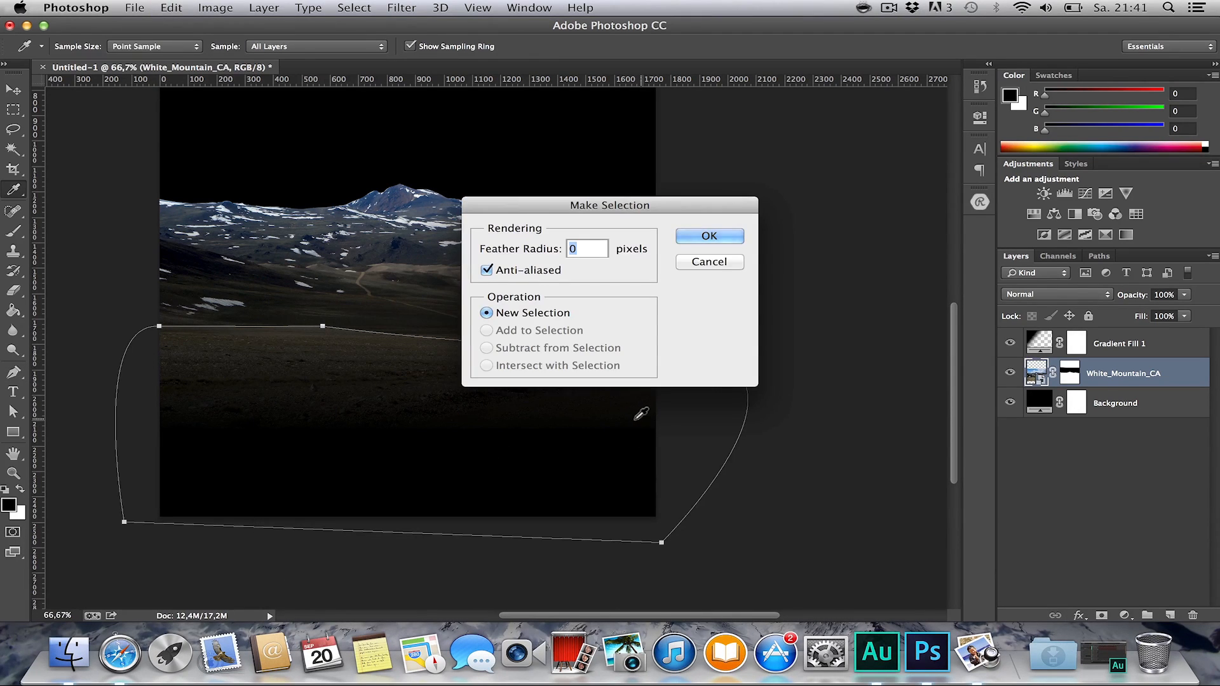
{"action": "key", "text": "Return"}
Add a black Solid Color fill layer from the selection above the mountain and lower its opacity to 30%.
{"action": "left_click", "coordinate": [1124, 615]}
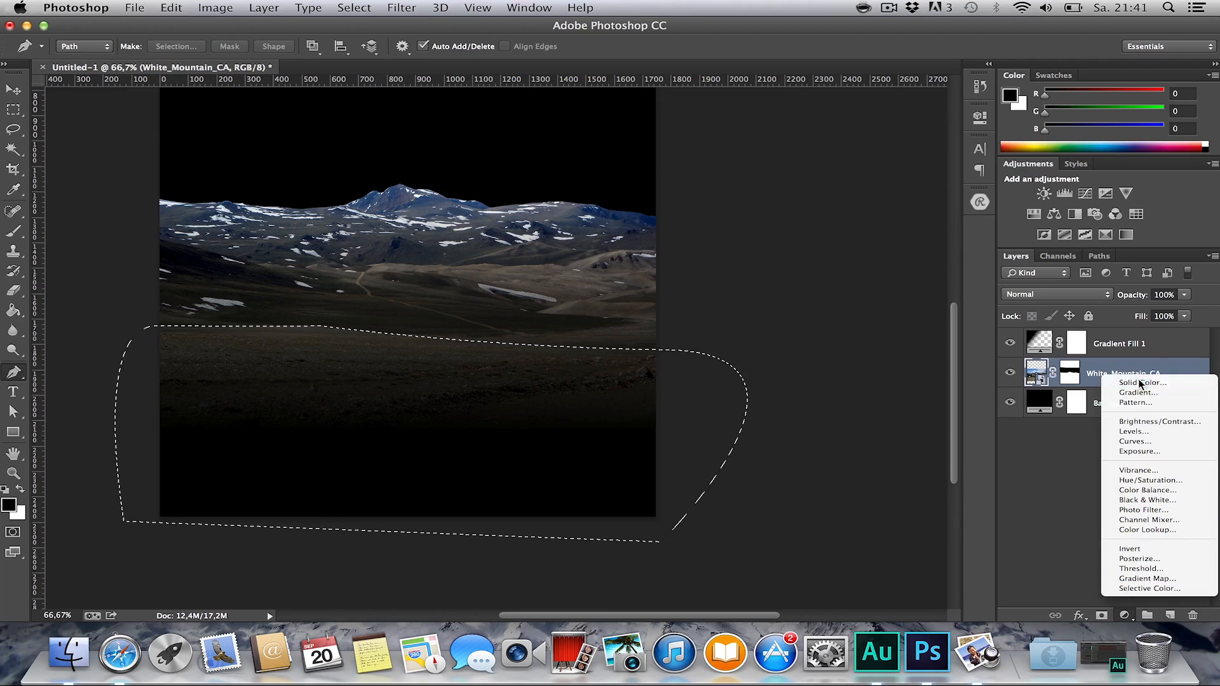
{"action": "left_click", "coordinate": [1138, 379]}
{"action": "left_click", "coordinate": [1074, 317]}
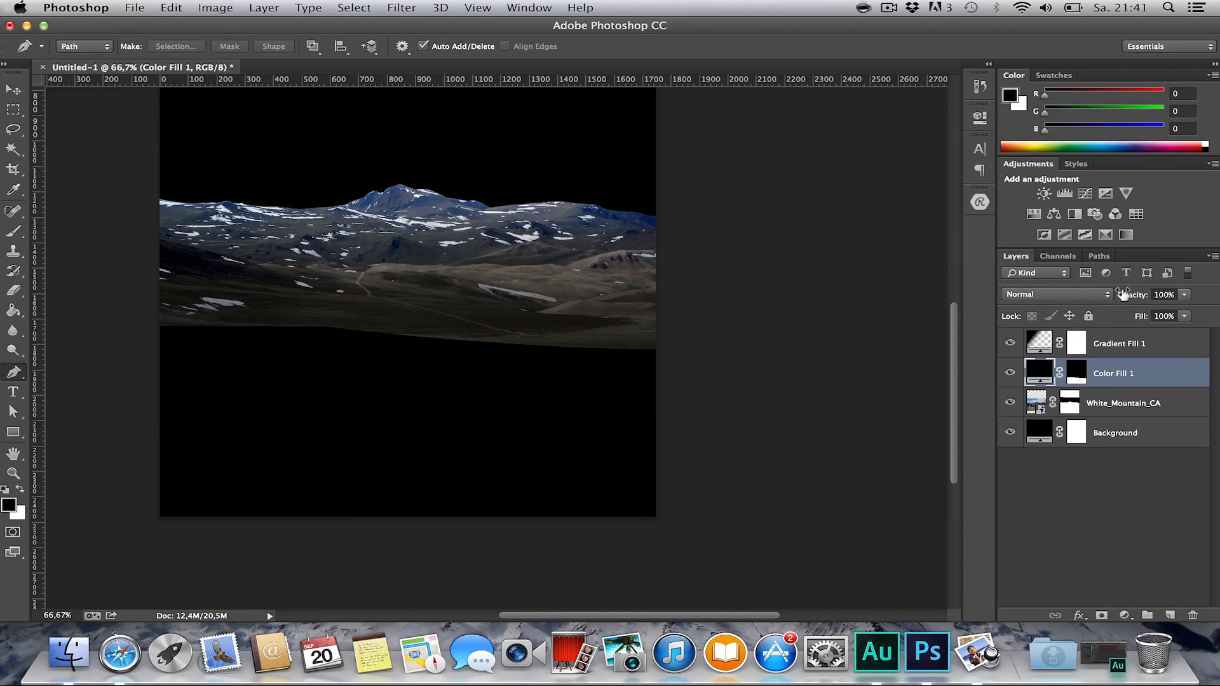
{"action": "left_click_drag", "start_coordinate": [1123, 294], "coordinate": [1051, 294]}
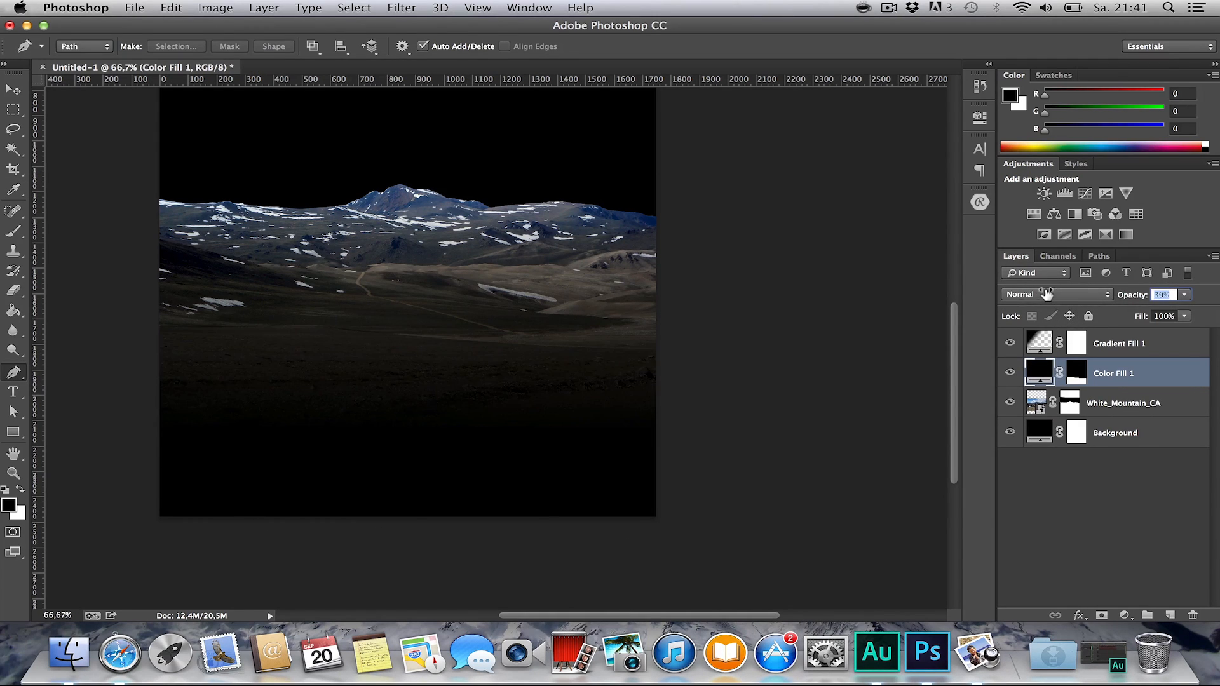
Try the Darken and Lighten blend modes on the black fill layer, settle on Overlay and set its opacity to 41%.
{"action": "left_click", "coordinate": [1048, 294]}
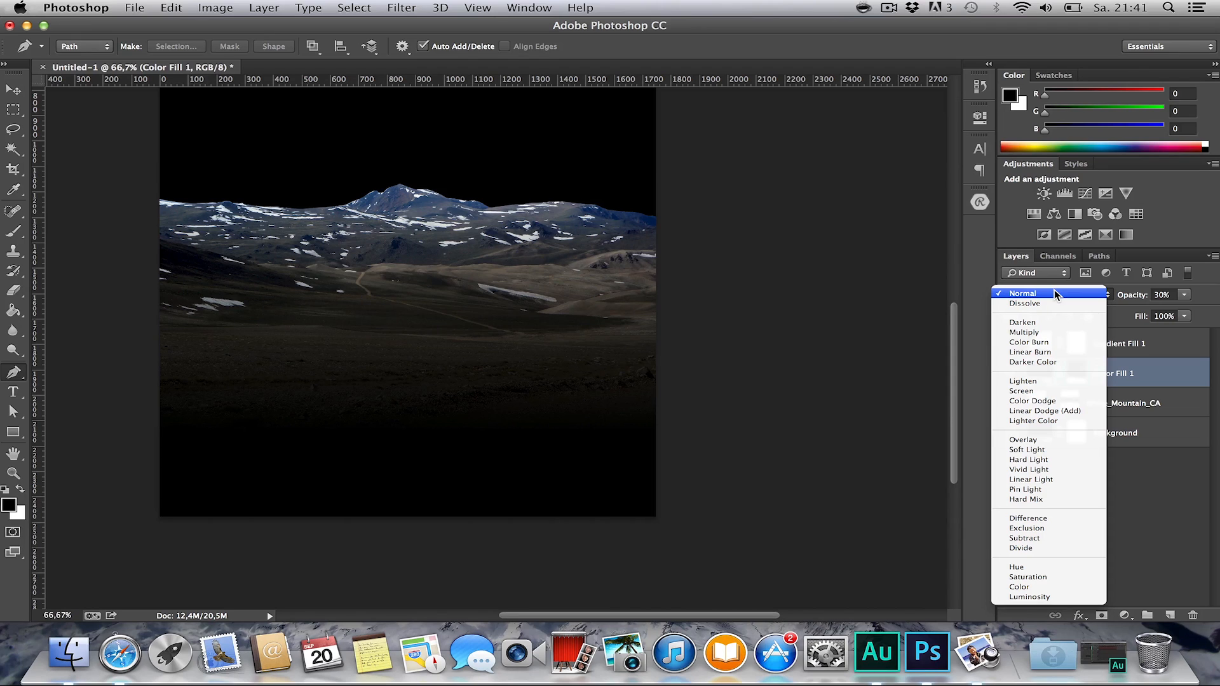
{"action": "left_click", "coordinate": [1042, 323]}
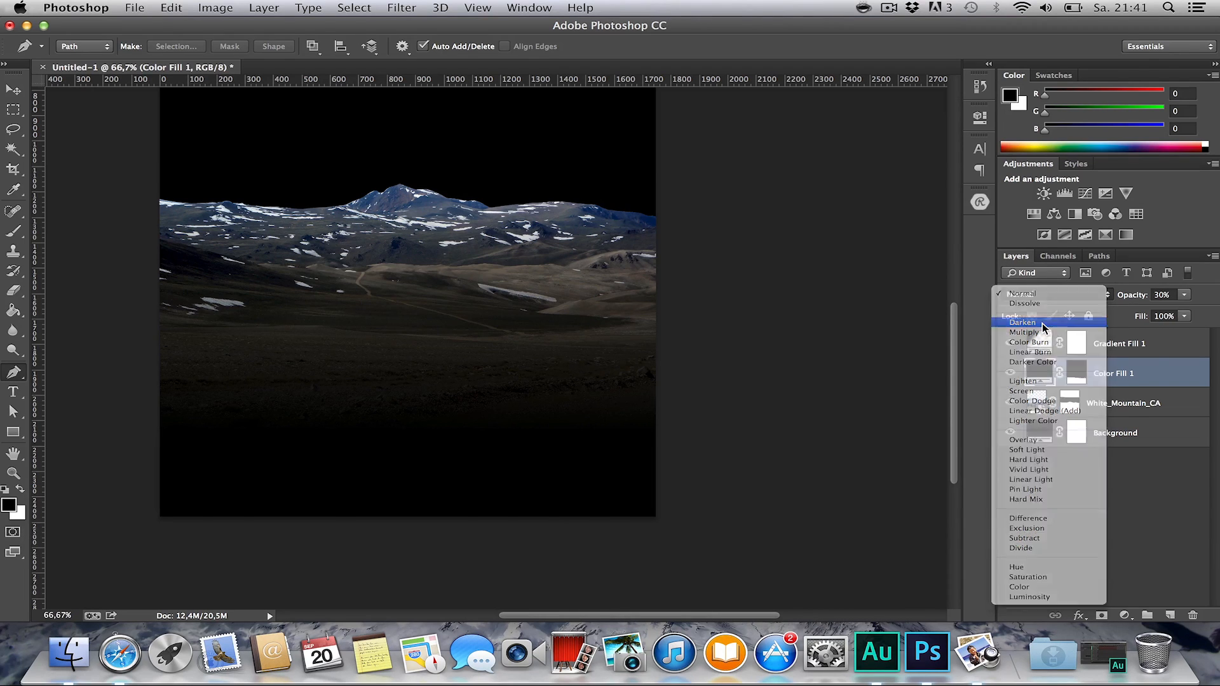
{"action": "left_click", "coordinate": [1042, 294]}
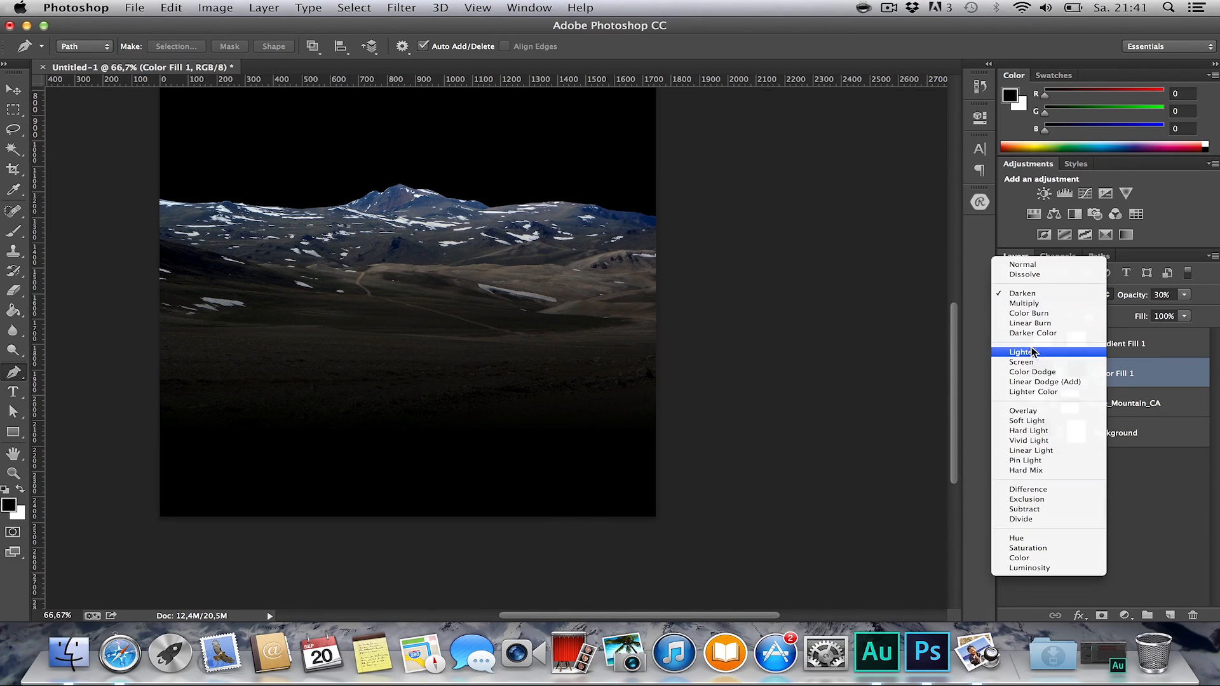
{"action": "left_click", "coordinate": [1030, 354]}
{"action": "left_click", "coordinate": [1042, 290]}
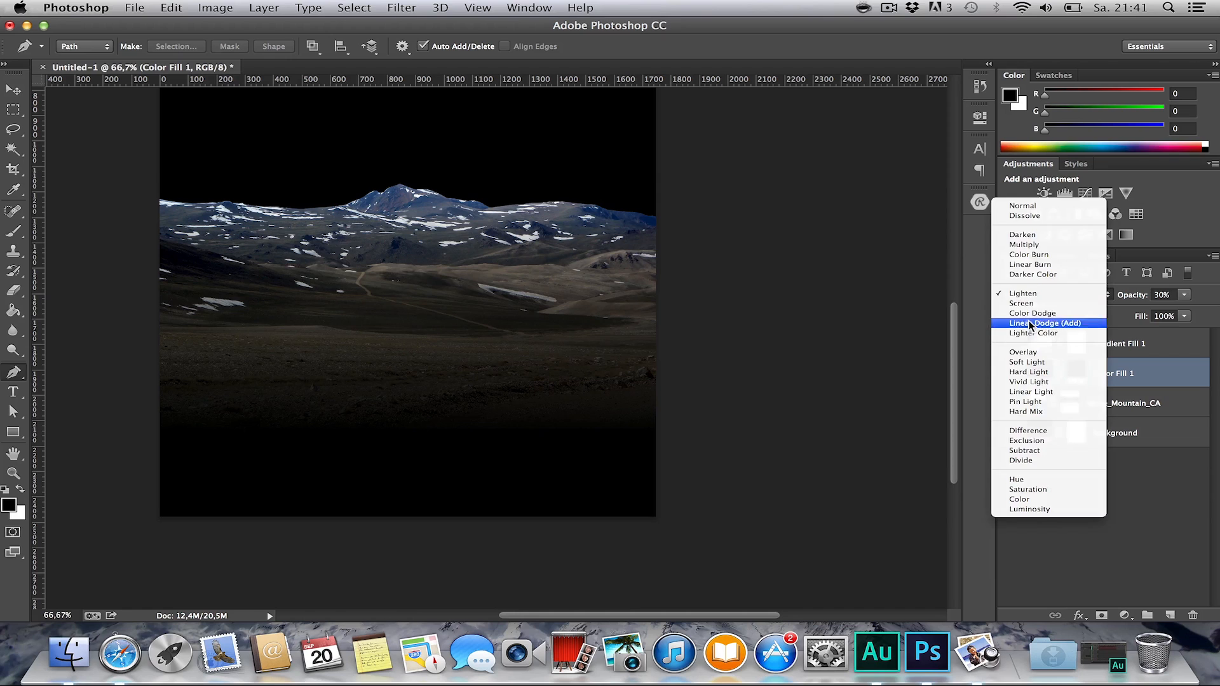
{"action": "left_click", "coordinate": [1030, 353]}
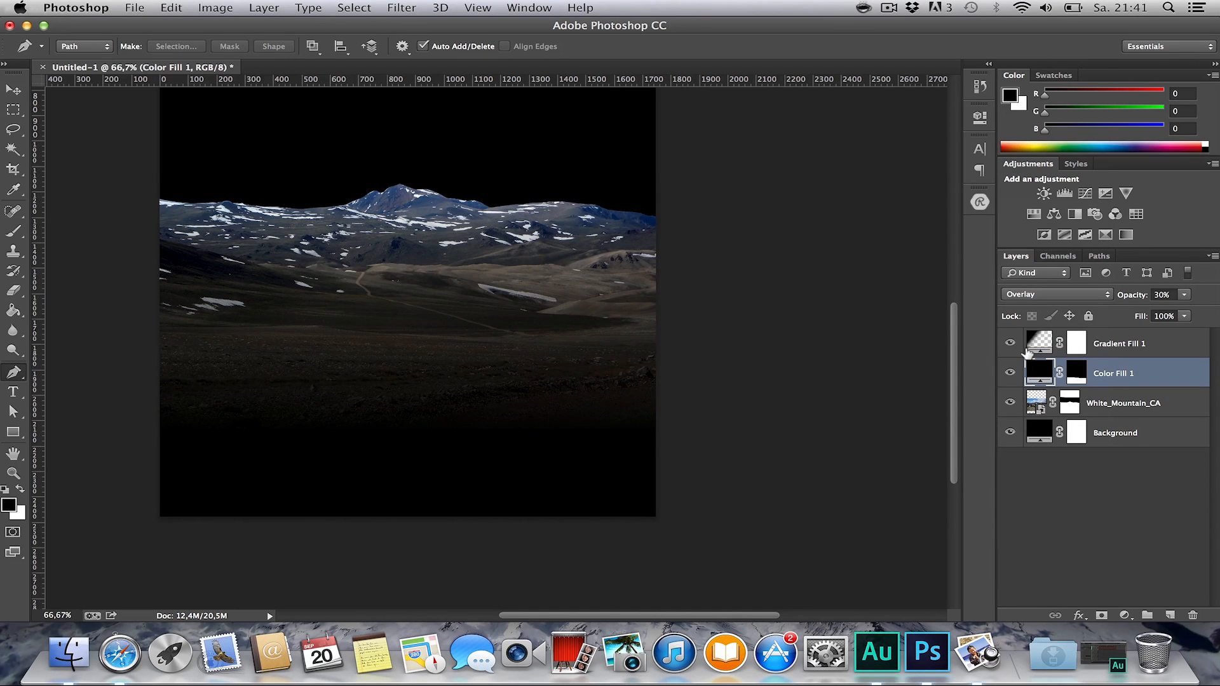
{"action": "left_click_drag", "start_coordinate": [1134, 294], "coordinate": [1159, 293]}
Examine the darkened foreground at 100% and the whole page at 50%.
{"action": "key", "text": "h"}
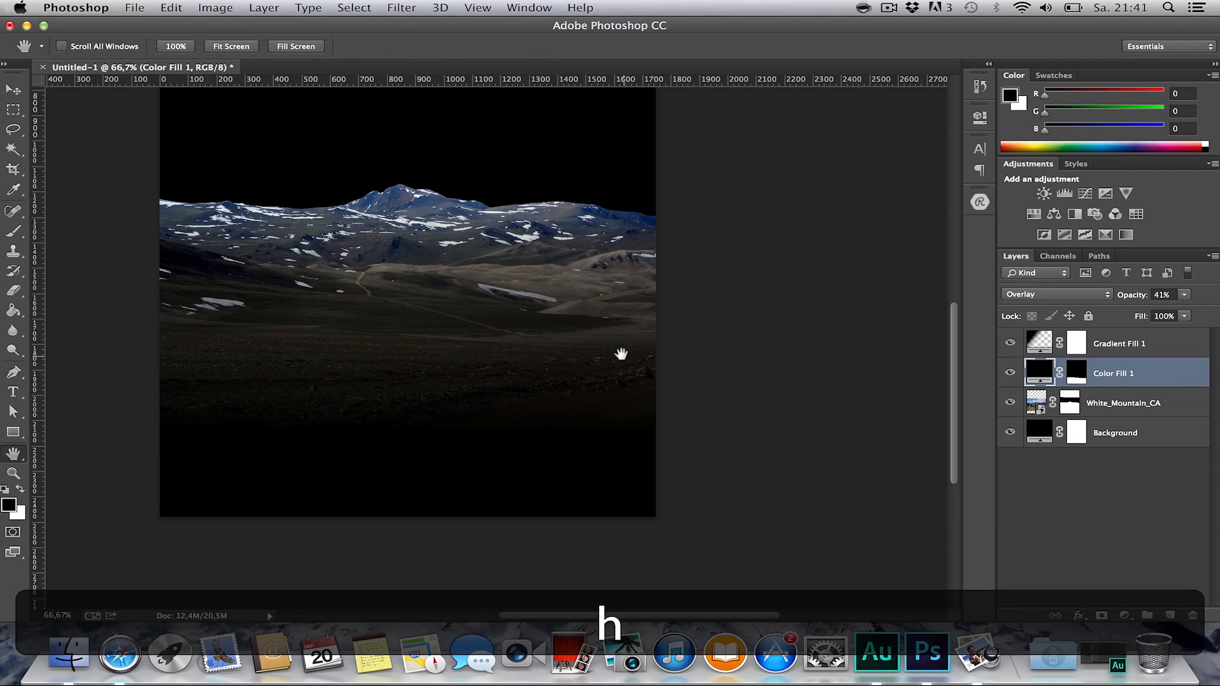
{"action": "key", "text": "super+1"}
{"action": "key", "text": "h"}
{"action": "left_click_drag", "start_coordinate": [410, 369], "coordinate": [406, 400]}
{"action": "key", "text": "z"}
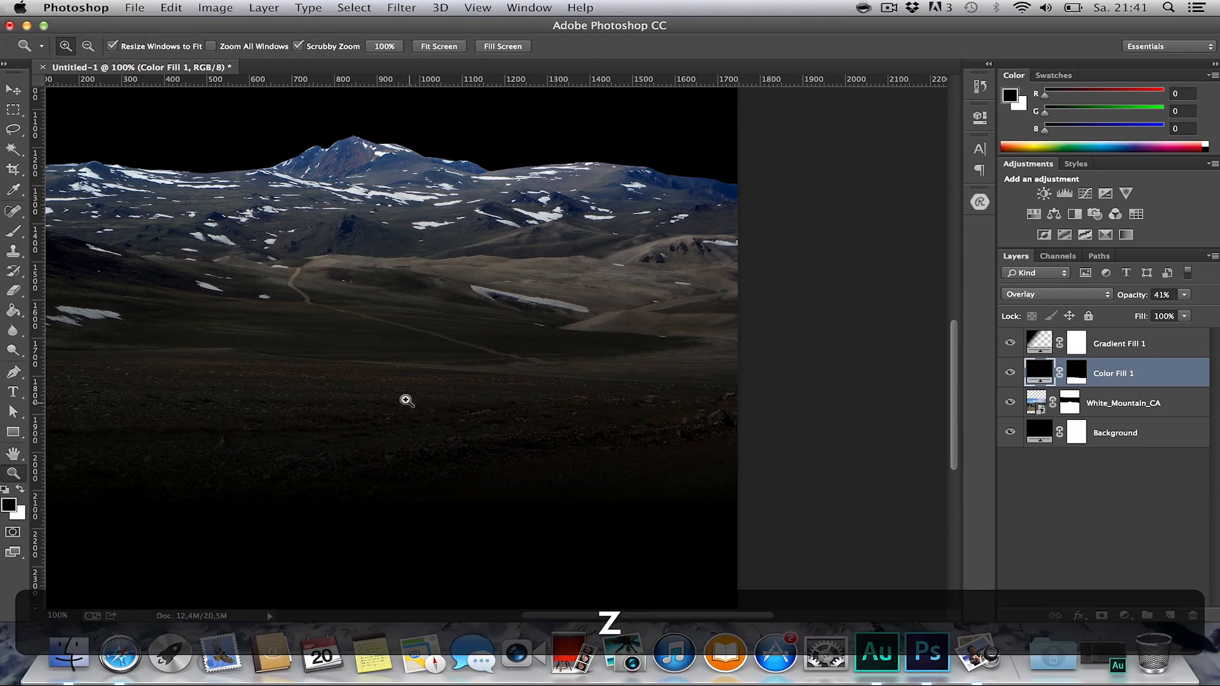
{"action": "left_click", "coordinate": [406, 400], "text": "alt"}
{"action": "key", "text": "alt+h"}
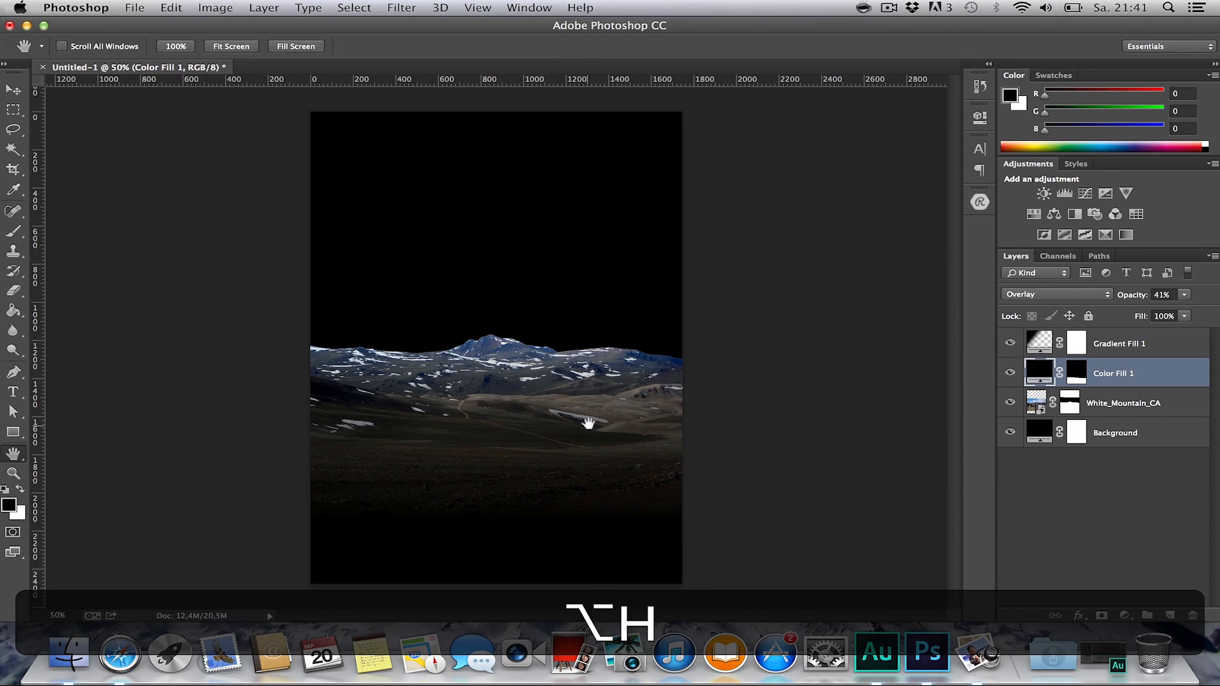
{"action": "key", "text": "h"}
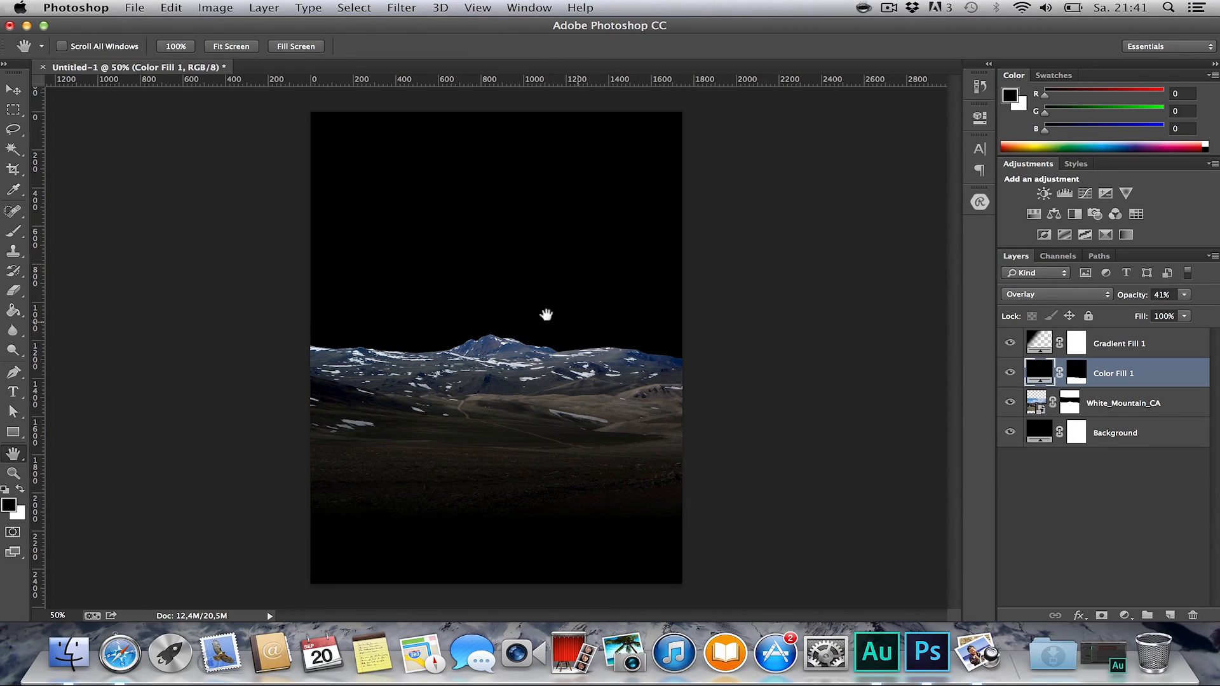
Switch to Finder and open the Clouds image folder.
{"action": "left_click", "coordinate": [69, 652]}
{"action": "left_click", "coordinate": [119, 652]}
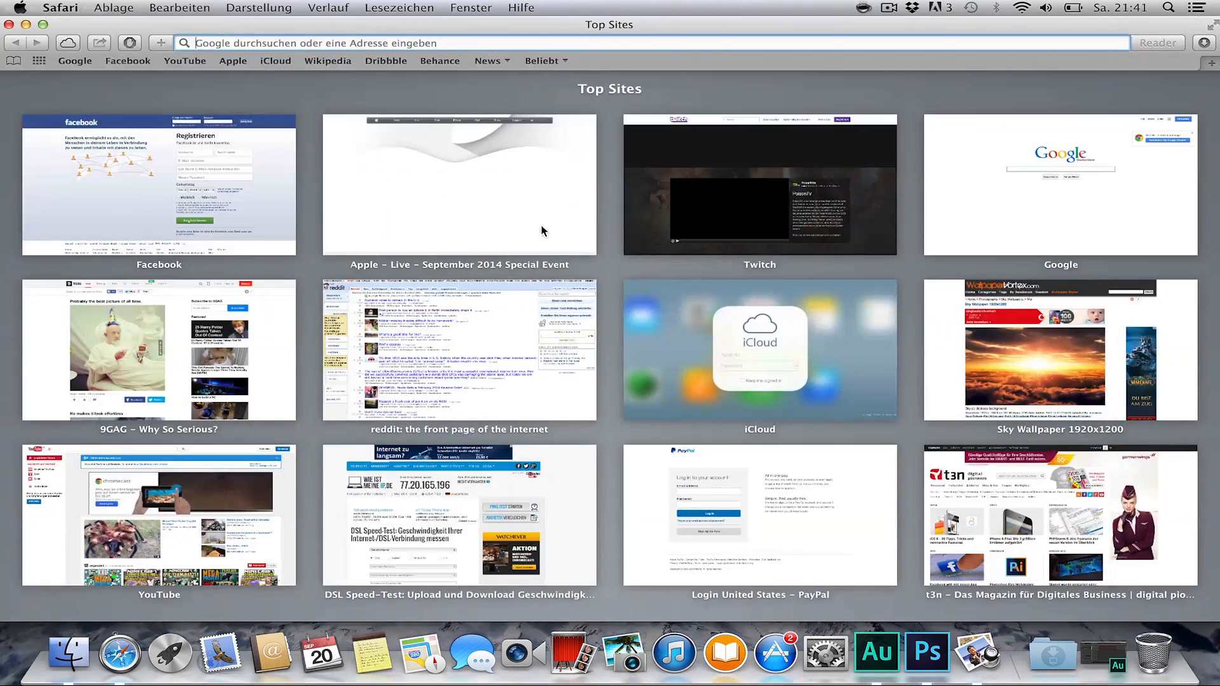
{"action": "left_click", "coordinate": [8, 24]}
{"action": "left_click", "coordinate": [457, 240]}
{"action": "left_click", "coordinate": [301, 109]}
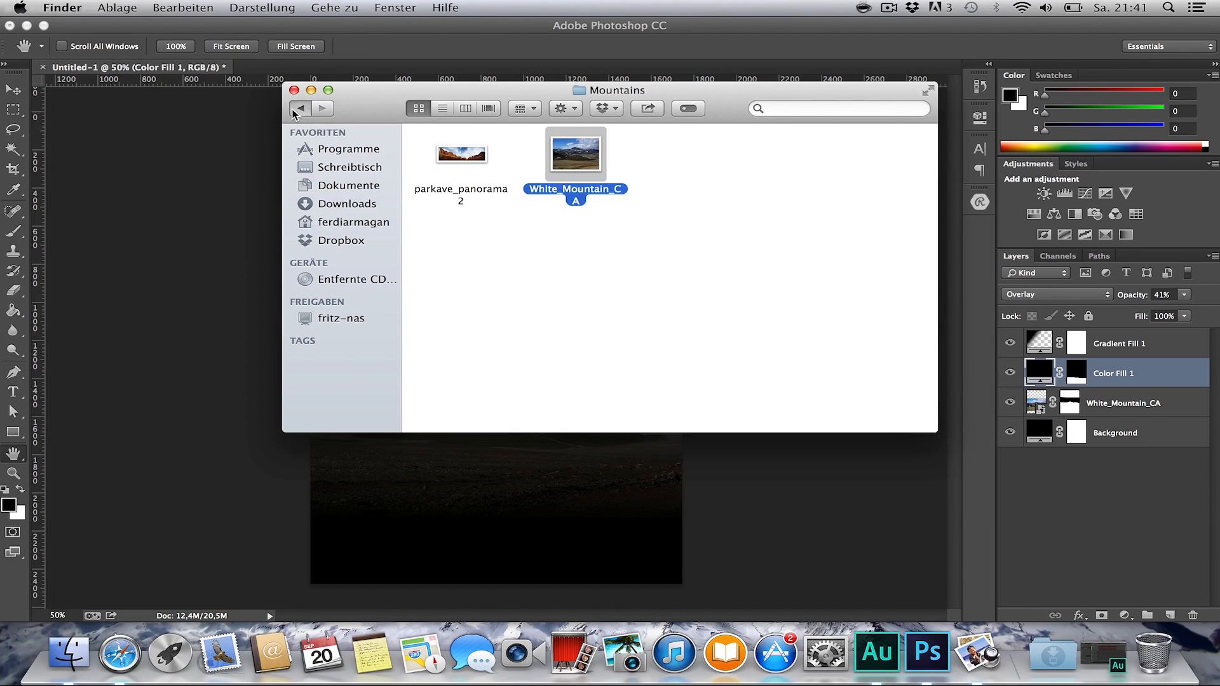
{"action": "double_click", "coordinate": [476, 164]}
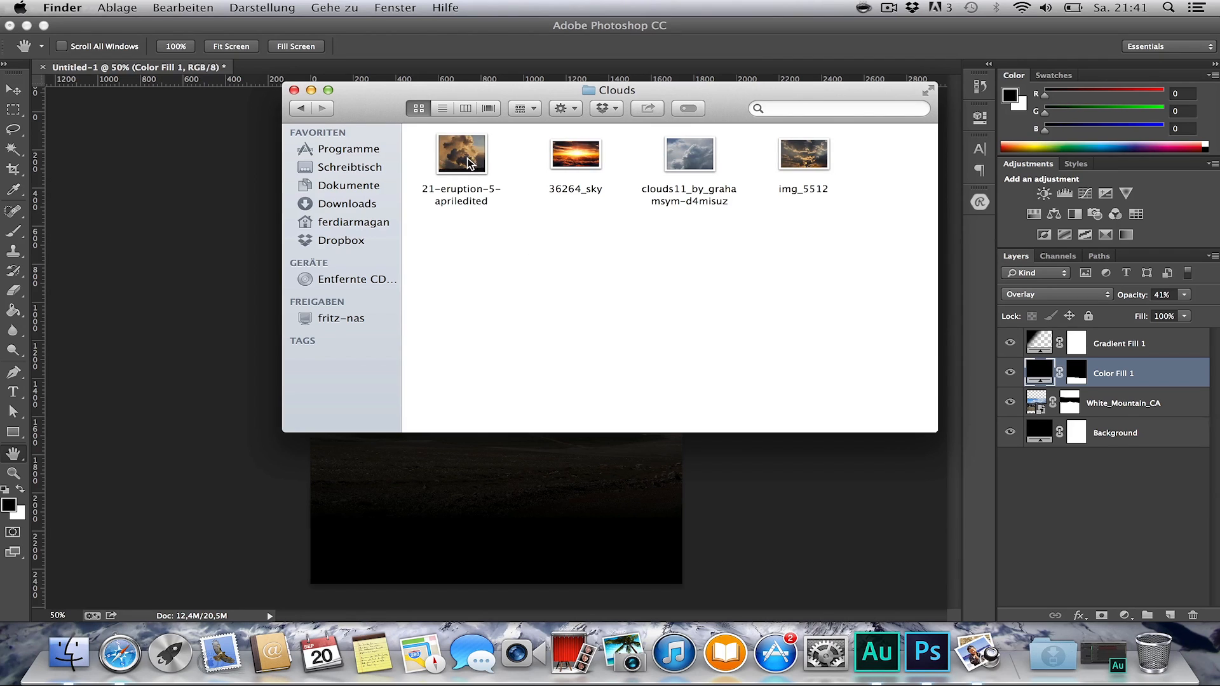
Preview the cloud images img_5512 and 36264_sky and close both previews.
{"action": "double_click", "coordinate": [815, 153]}
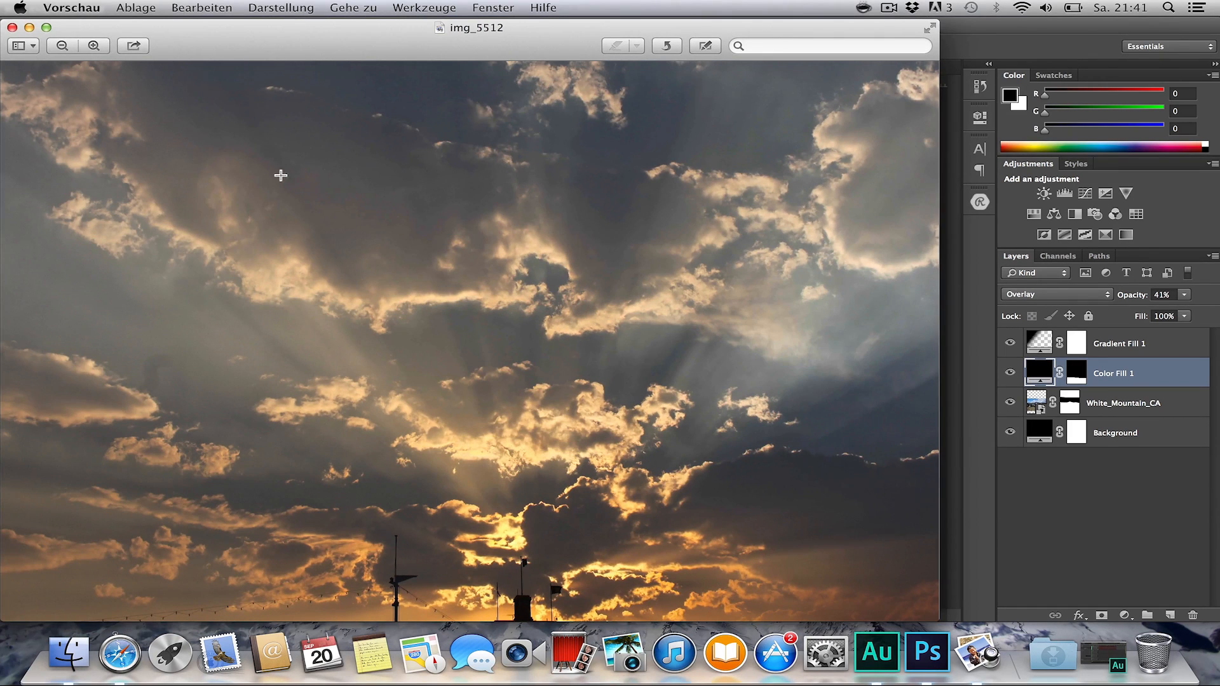
{"action": "left_click", "coordinate": [12, 28]}
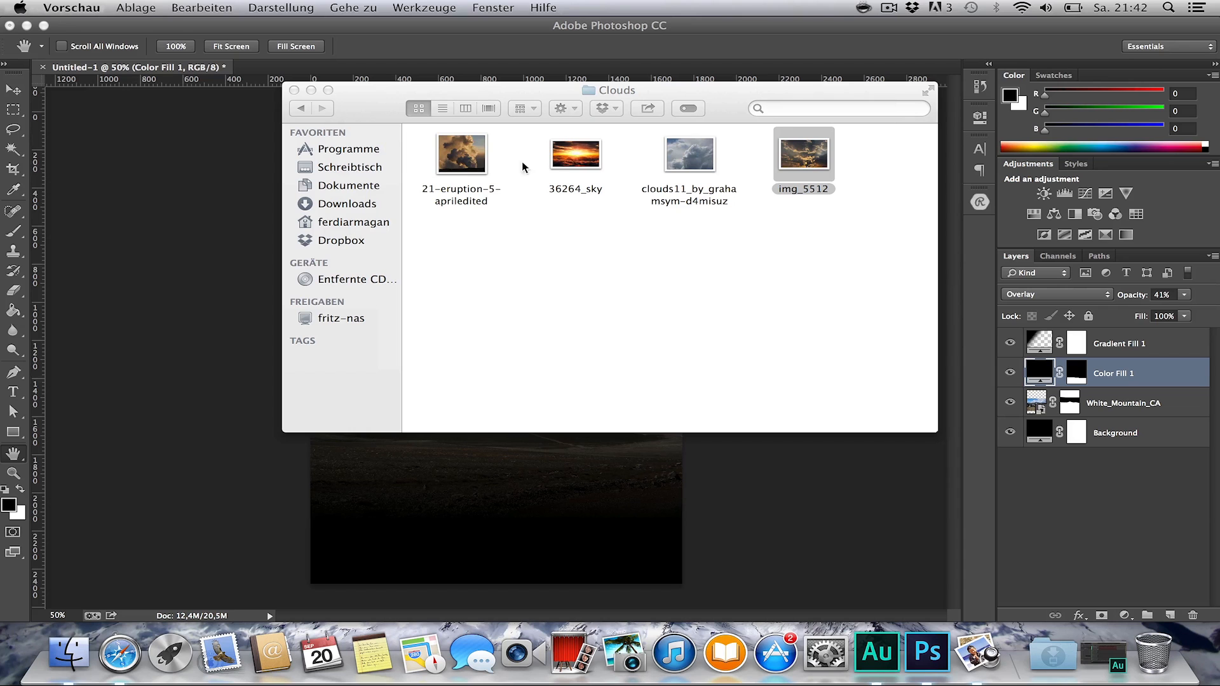
{"action": "double_click", "coordinate": [560, 152]}
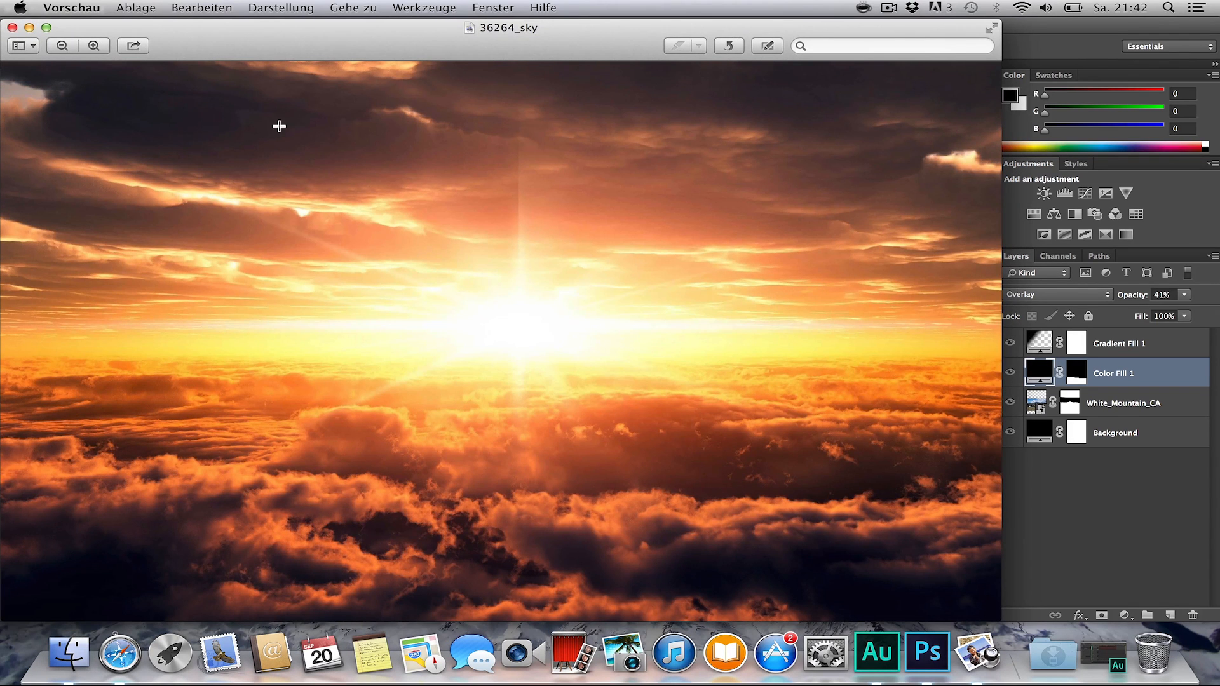
{"action": "left_click", "coordinate": [12, 27]}
Place img_5512 into the Photoshop flyer above the black fill layer and move it up to fill the top of the page.
{"action": "left_click_drag", "start_coordinate": [804, 156], "coordinate": [340, 322]}
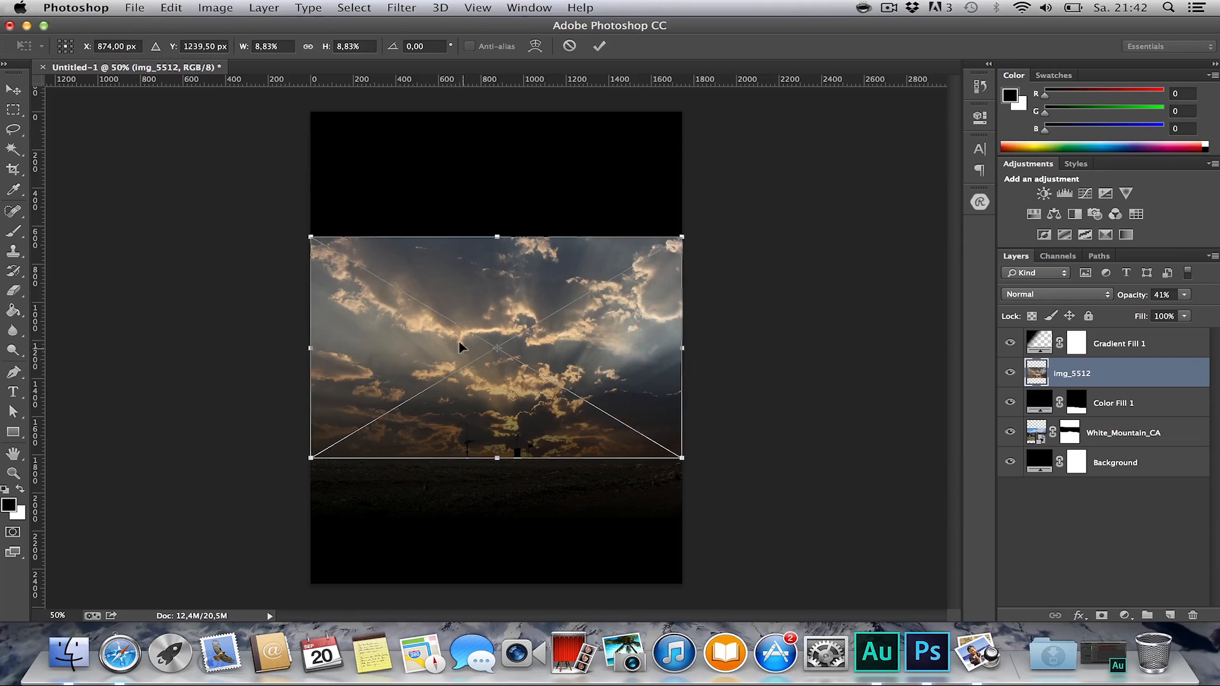
{"action": "left_click_drag", "start_coordinate": [535, 347], "coordinate": [535, 219]}
{"action": "key", "text": "Return"}
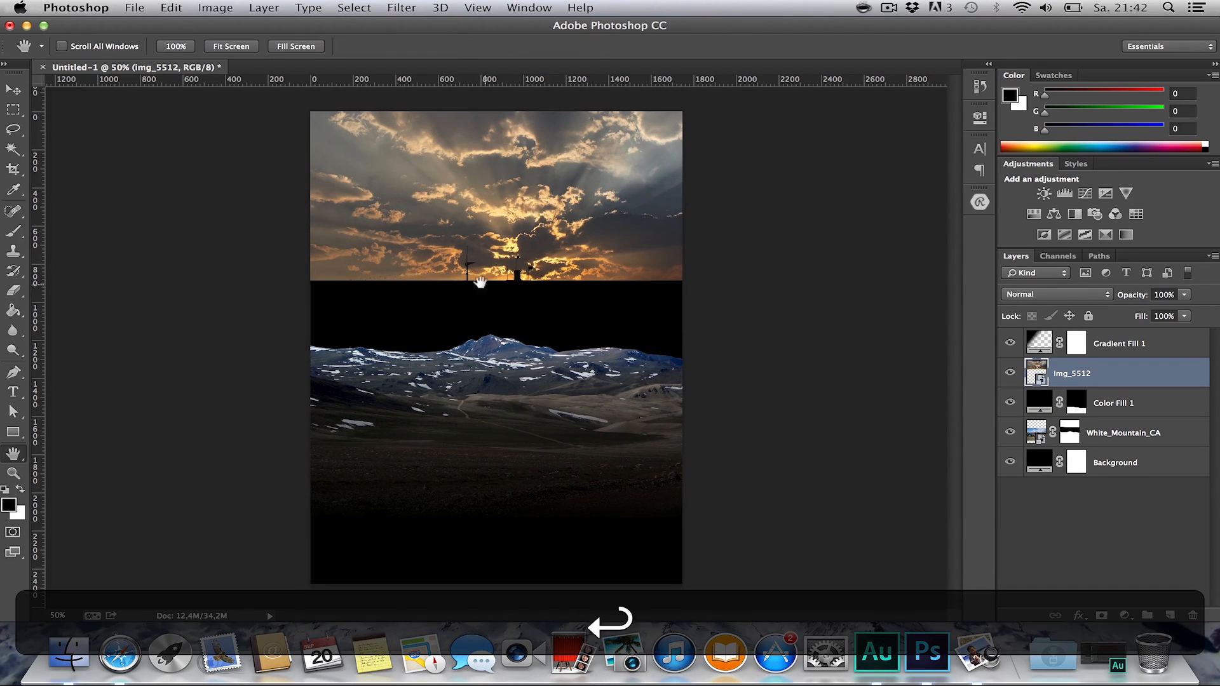
Hide the strip with the dark horizon silhouettes at the bottom of the img_5512 clouds using a rectangular selection and an inverted layer mask.
{"action": "key", "text": "m"}
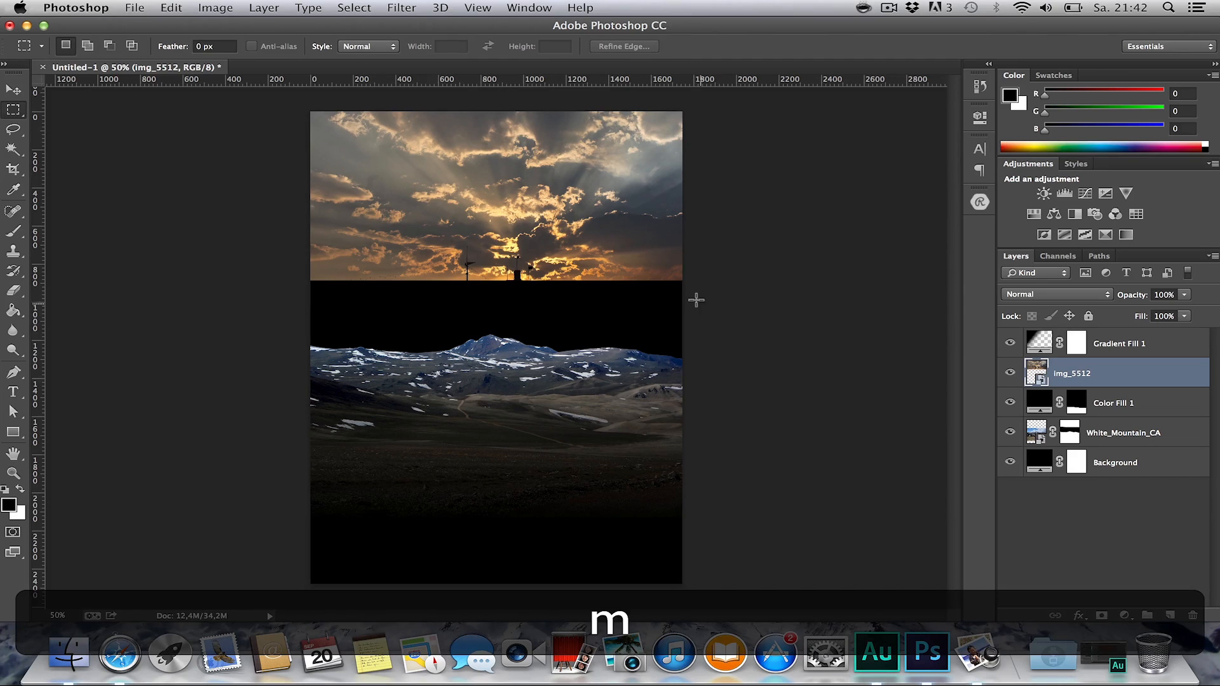
{"action": "mouse_move", "coordinate": [696, 304]}
{"action": "left_mouse_down"}
{"action": "mouse_move", "coordinate": [343, 216]}
{"action": "mouse_move", "coordinate": [294, 241]}
{"action": "left_mouse_up"}
{"action": "key", "text": "b"}
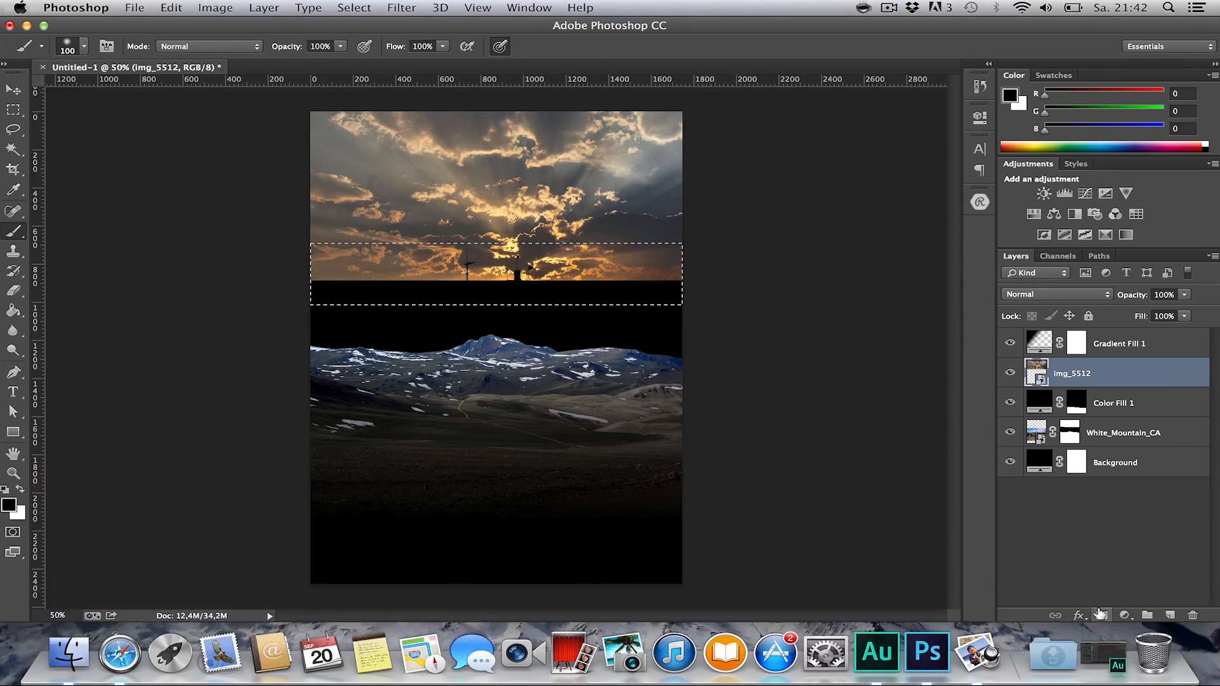
{"action": "left_click", "coordinate": [1100, 614], "text": "shift"}
{"action": "double_click", "coordinate": [1070, 372]}
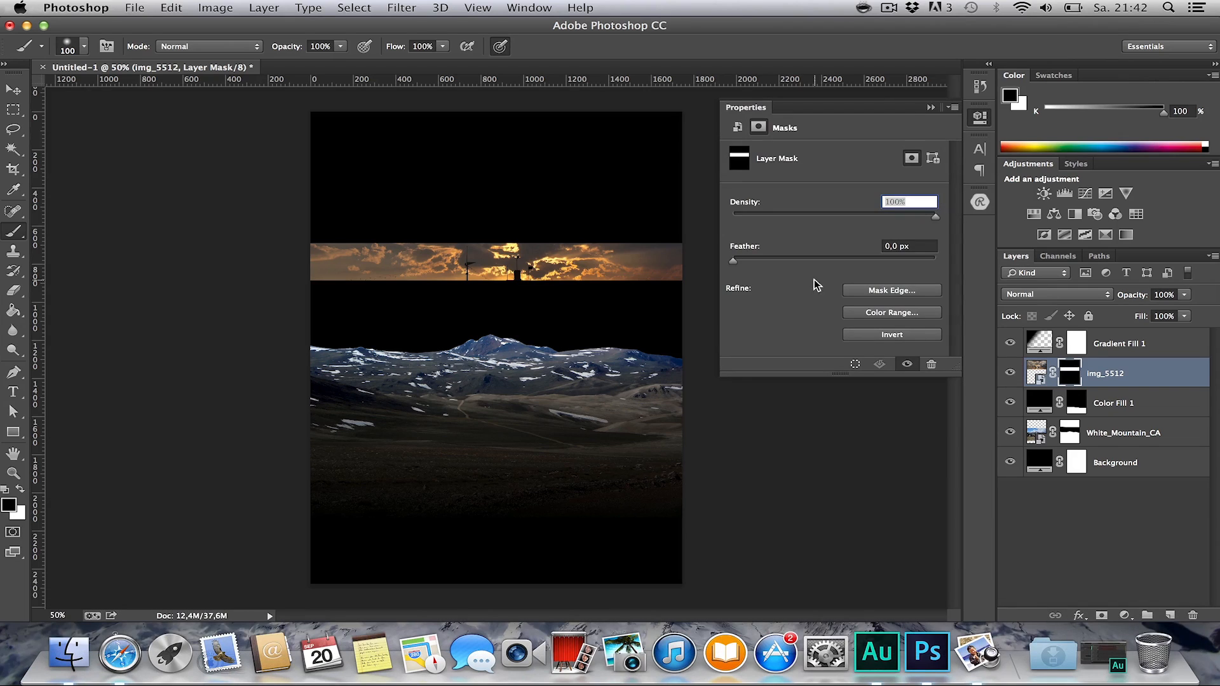
{"action": "left_click", "coordinate": [892, 335]}
{"action": "left_click", "coordinate": [930, 110]}
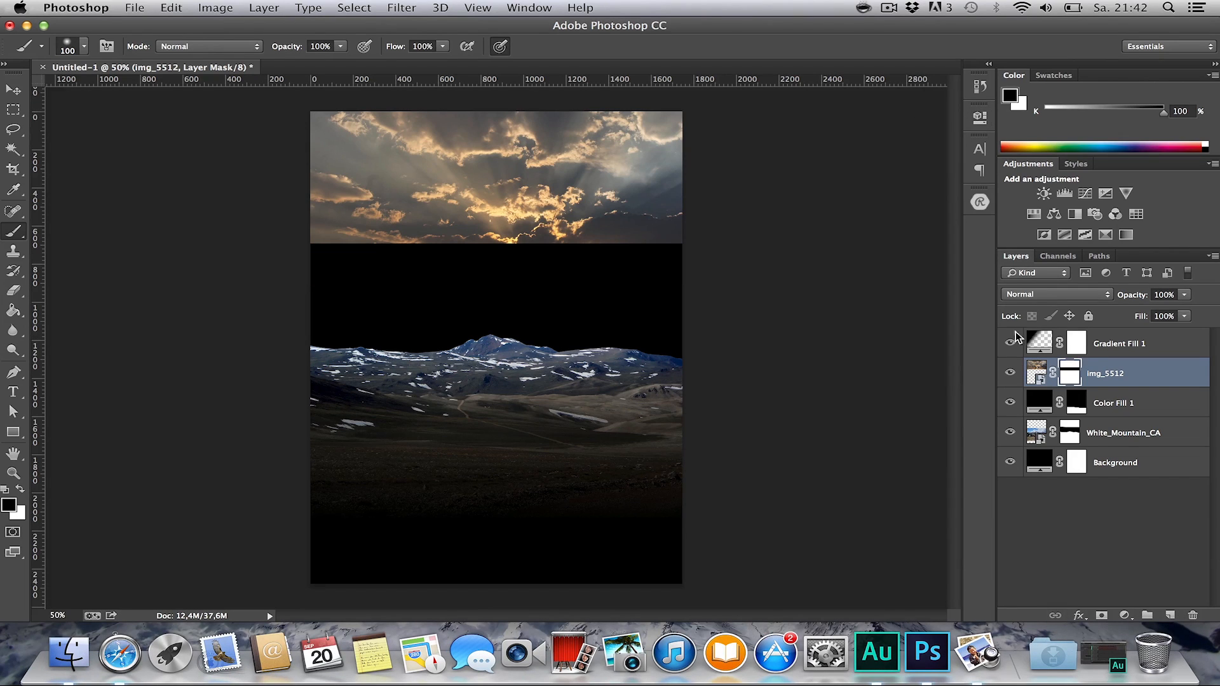
Choose the soft round 500 px brush with 0% hardness for painting on the img_5512 mask.
{"action": "right_click", "coordinate": [501, 253]}
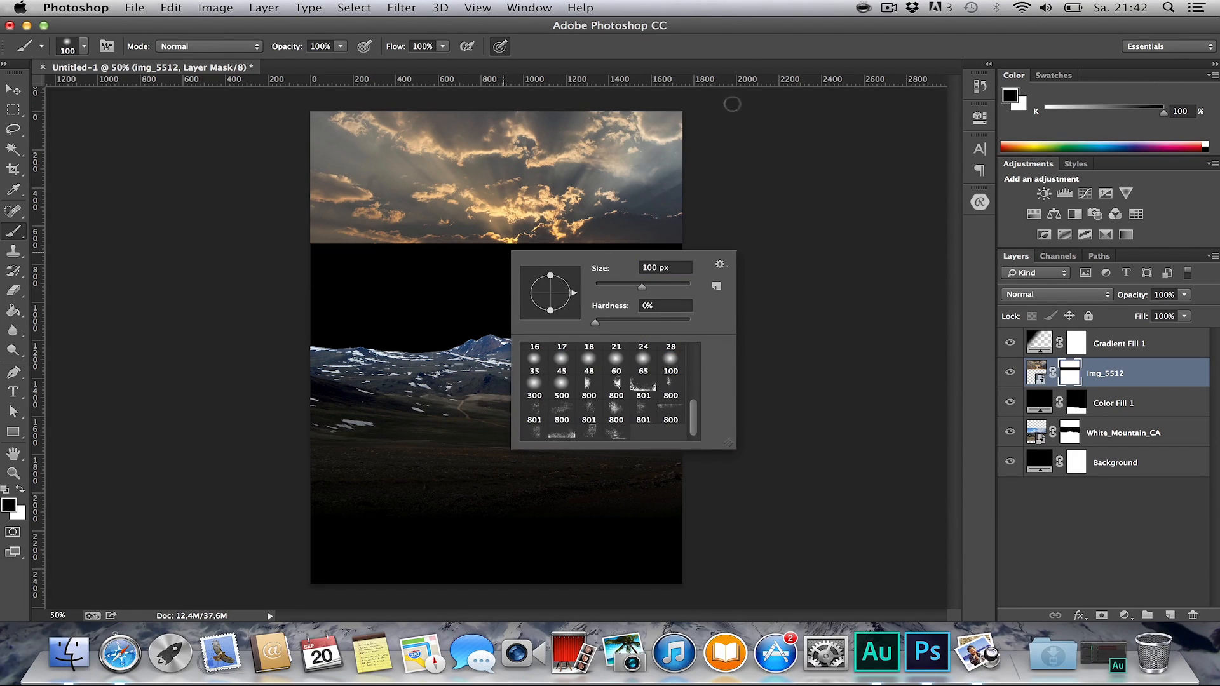
{"action": "left_click", "coordinate": [731, 95]}
{"action": "key", "text": "b"}
{"action": "right_click", "coordinate": [530, 211]}
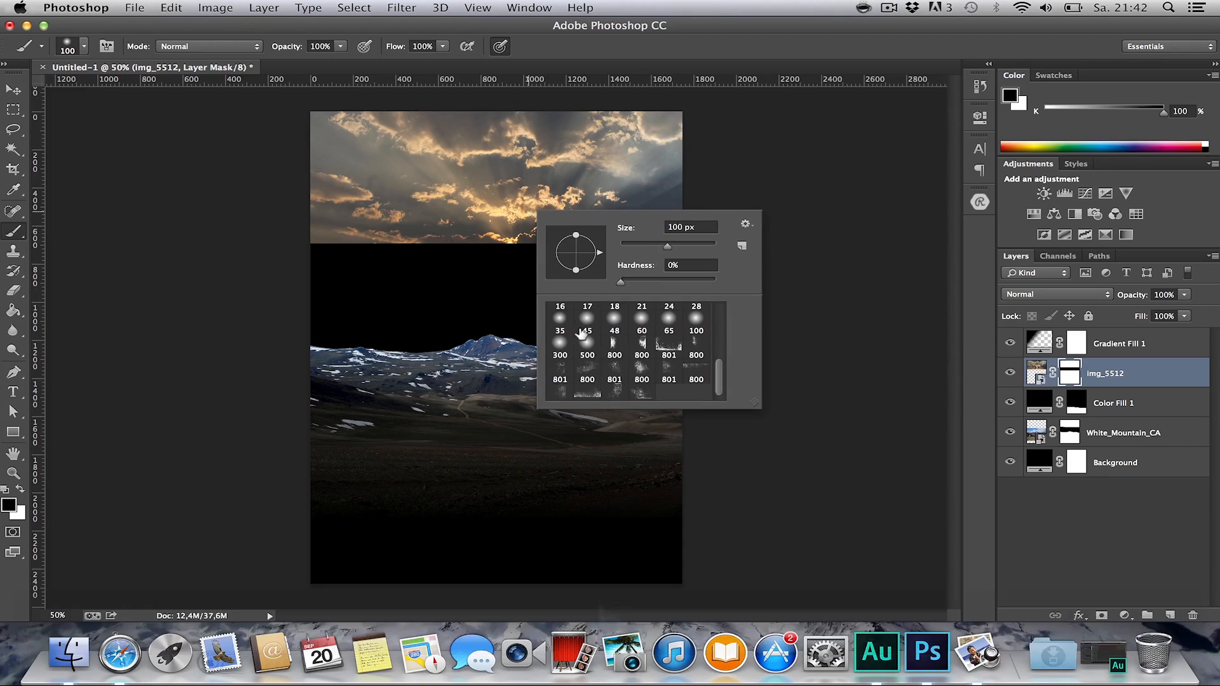
{"action": "scroll", "coordinate": [587, 348], "scroll_direction": "down", "scroll_amount": 1}
{"action": "scroll", "coordinate": [585, 348], "scroll_direction": "up", "scroll_amount": 1}
{"action": "left_click", "coordinate": [586, 347]}
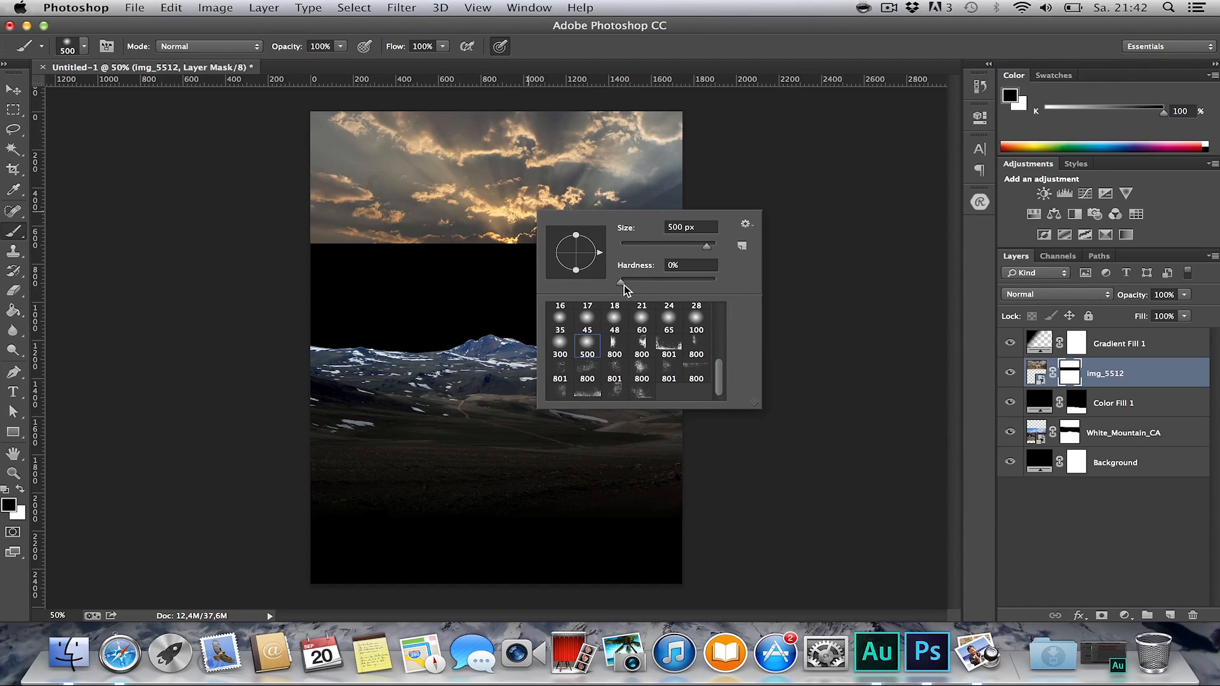
{"action": "left_click", "coordinate": [724, 47]}
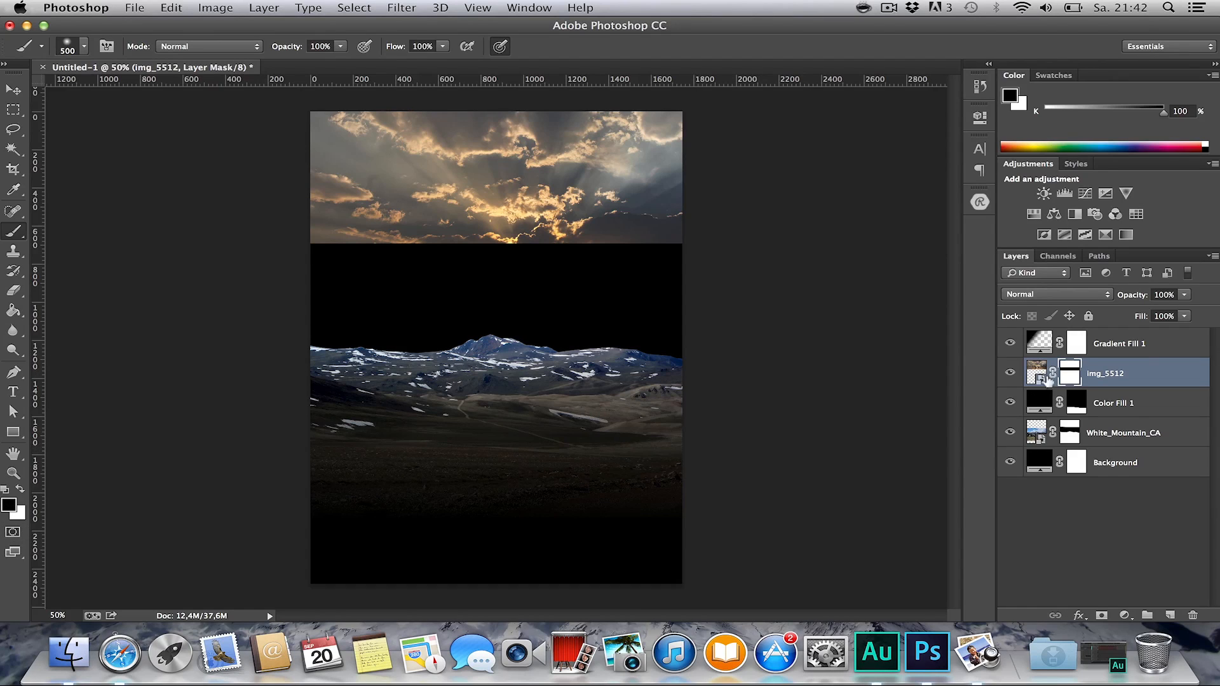
Paint black on the img_5512 mask along the clouds' lower edge so they fade softly into the black area.
{"action": "key", "text": "shift"}
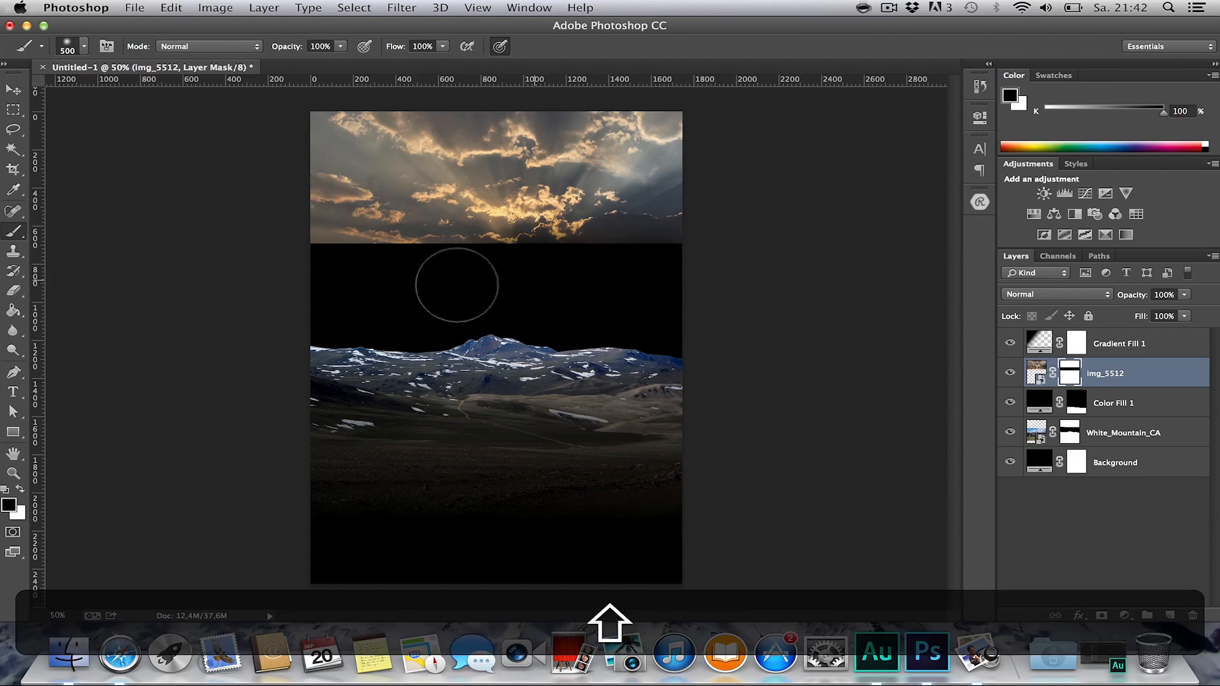
{"action": "mouse_move", "coordinate": [299, 283]}
{"action": "left_mouse_down"}
{"action": "mouse_move", "coordinate": [420, 291]}
{"action": "mouse_move", "coordinate": [428, 268]}
{"action": "mouse_move", "coordinate": [570, 238]}
{"action": "mouse_move", "coordinate": [414, 285]}
{"action": "mouse_move", "coordinate": [508, 260]}
{"action": "mouse_move", "coordinate": [275, 228]}
{"action": "mouse_move", "coordinate": [368, 273]}
{"action": "mouse_move", "coordinate": [314, 276]}
{"action": "mouse_move", "coordinate": [633, 288]}
{"action": "mouse_move", "coordinate": [541, 292]}
{"action": "left_mouse_up"}
{"action": "key", "text": "super+shift+z"}
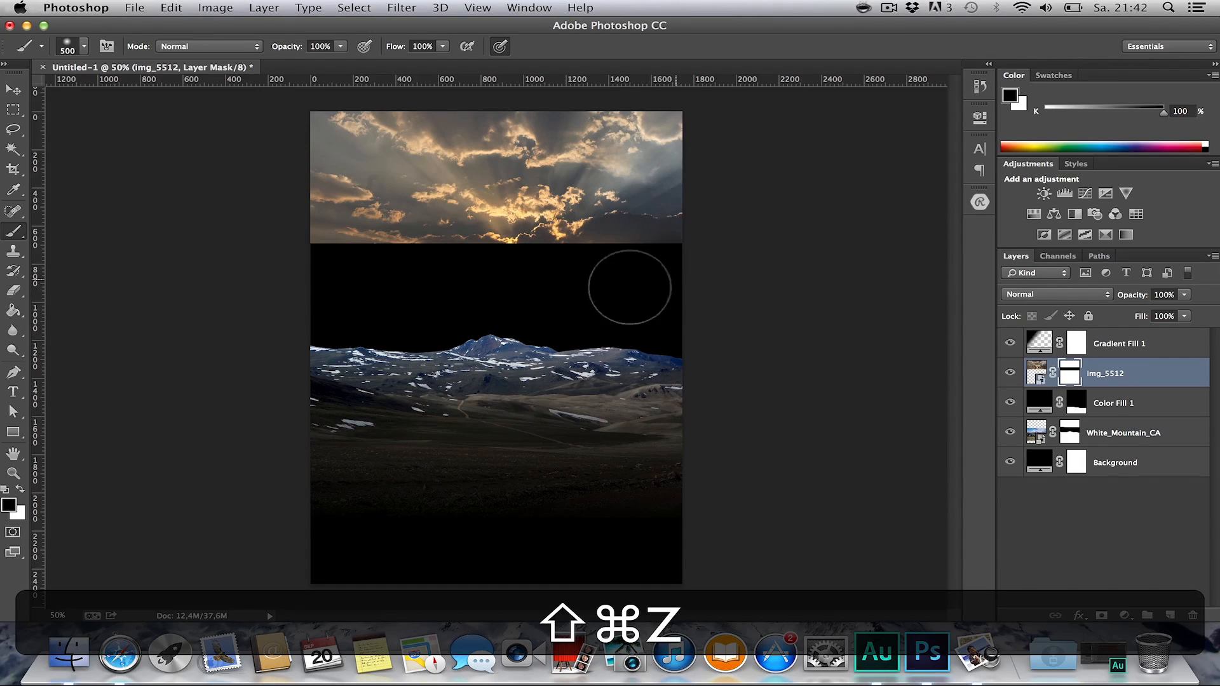
{"action": "mouse_move", "coordinate": [338, 286]}
{"action": "left_mouse_down"}
{"action": "mouse_move", "coordinate": [439, 288]}
{"action": "mouse_move", "coordinate": [226, 284]}
{"action": "mouse_move", "coordinate": [637, 293]}
{"action": "mouse_move", "coordinate": [333, 299]}
{"action": "left_mouse_up"}
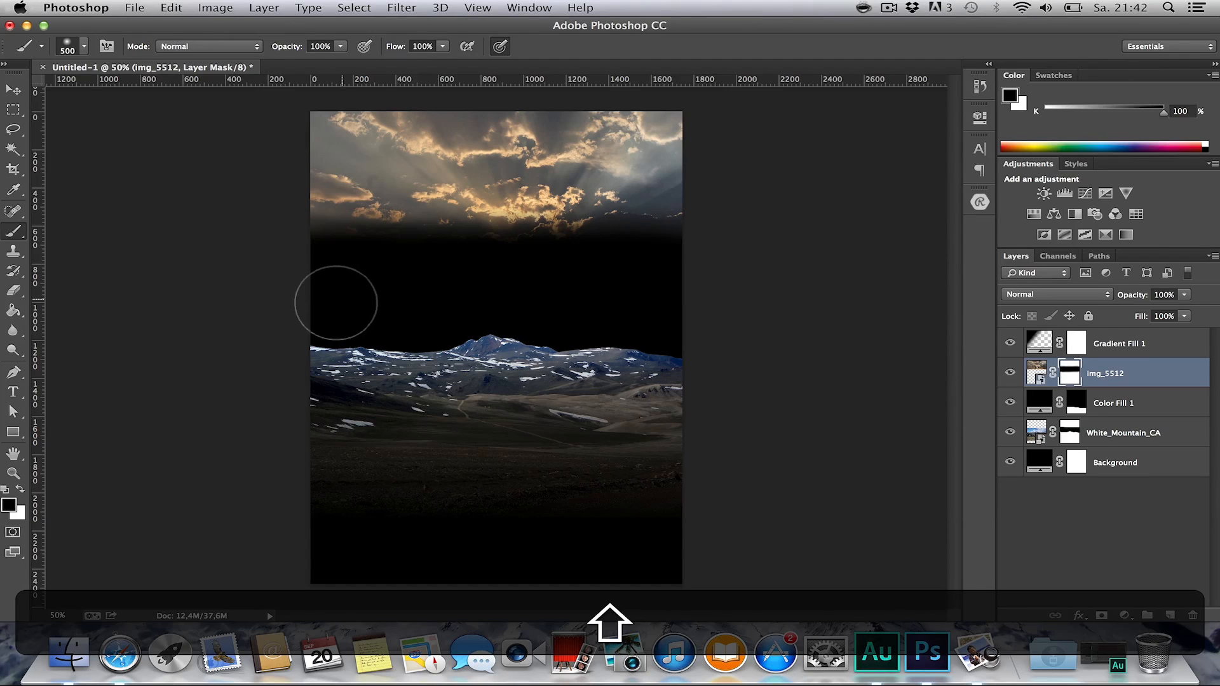
{"action": "key", "text": "shift+h"}
{"action": "key", "text": "h"}
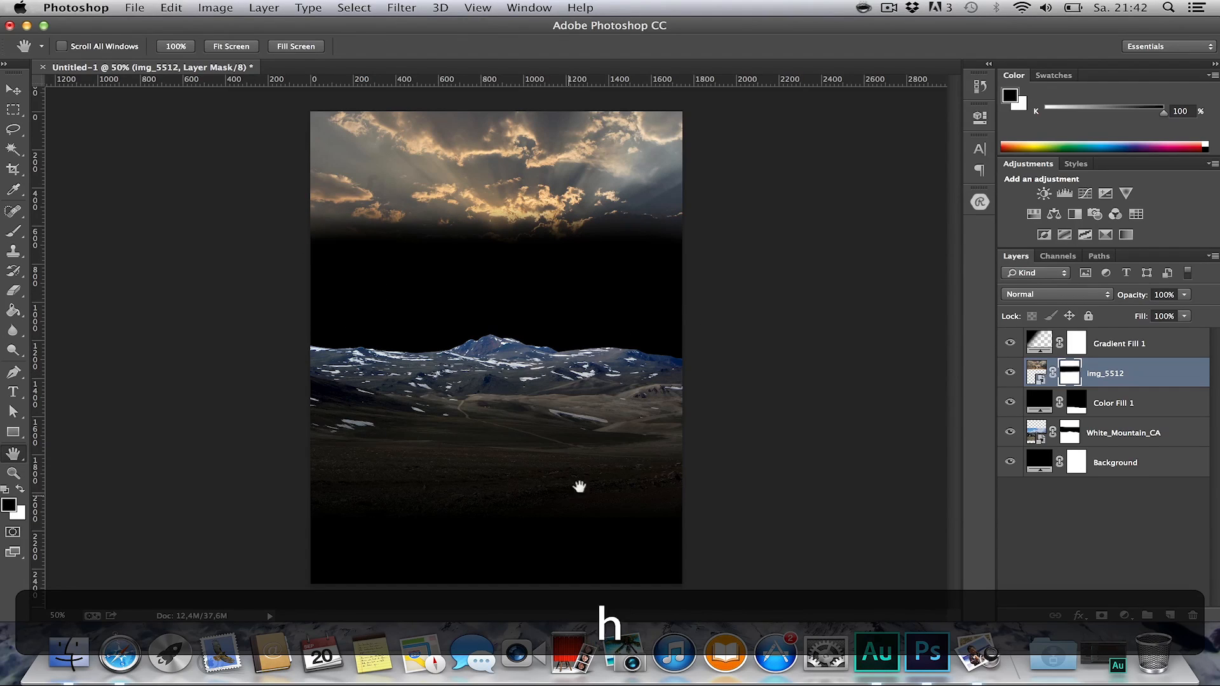
{"action": "left_click", "coordinate": [119, 652]}
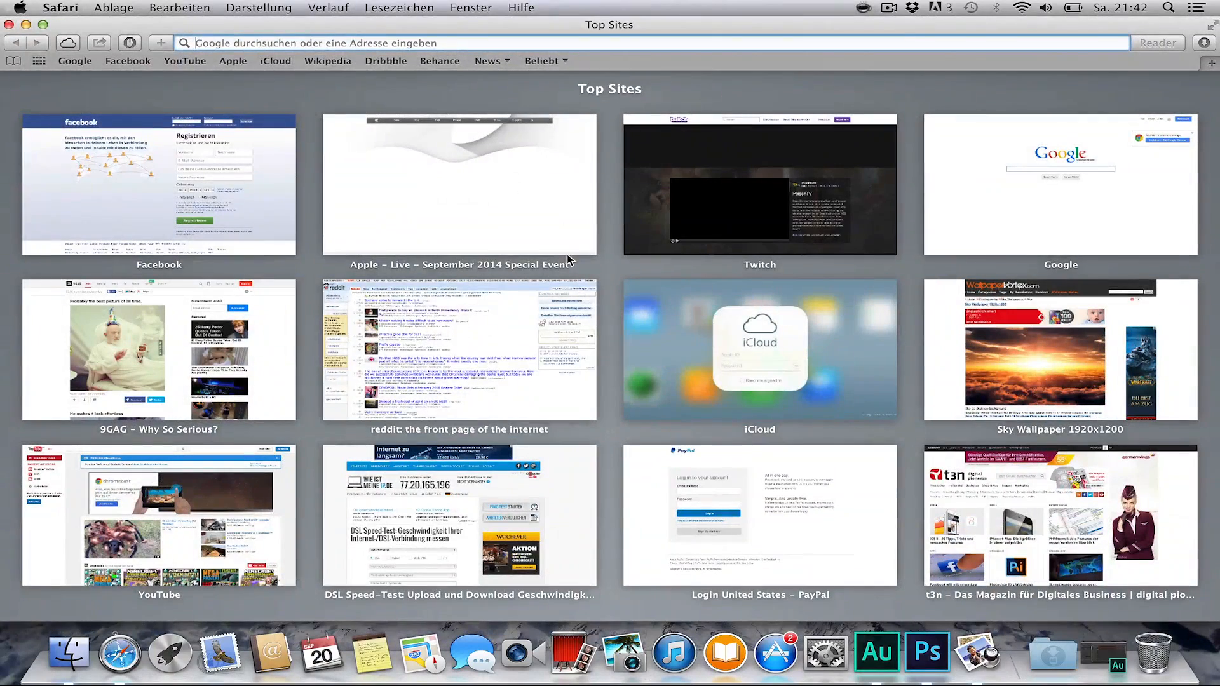
{"action": "left_click", "coordinate": [8, 25]}
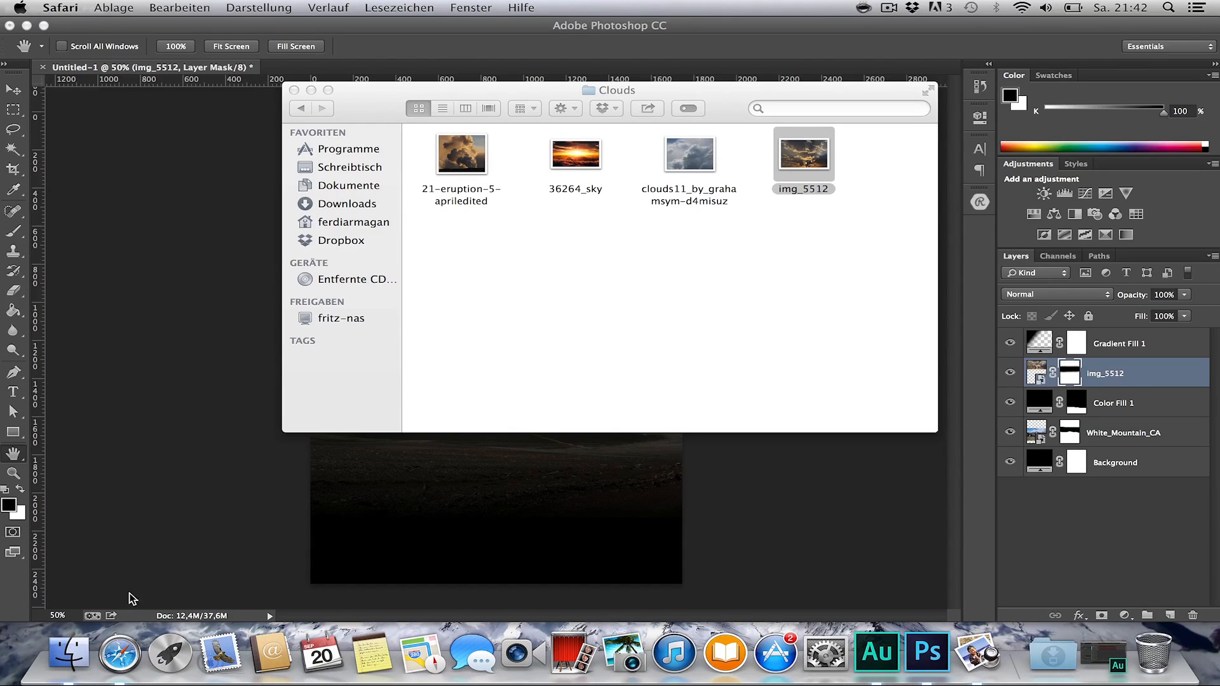
{"action": "right_click", "coordinate": [119, 653]}
{"action": "left_click", "coordinate": [135, 602]}
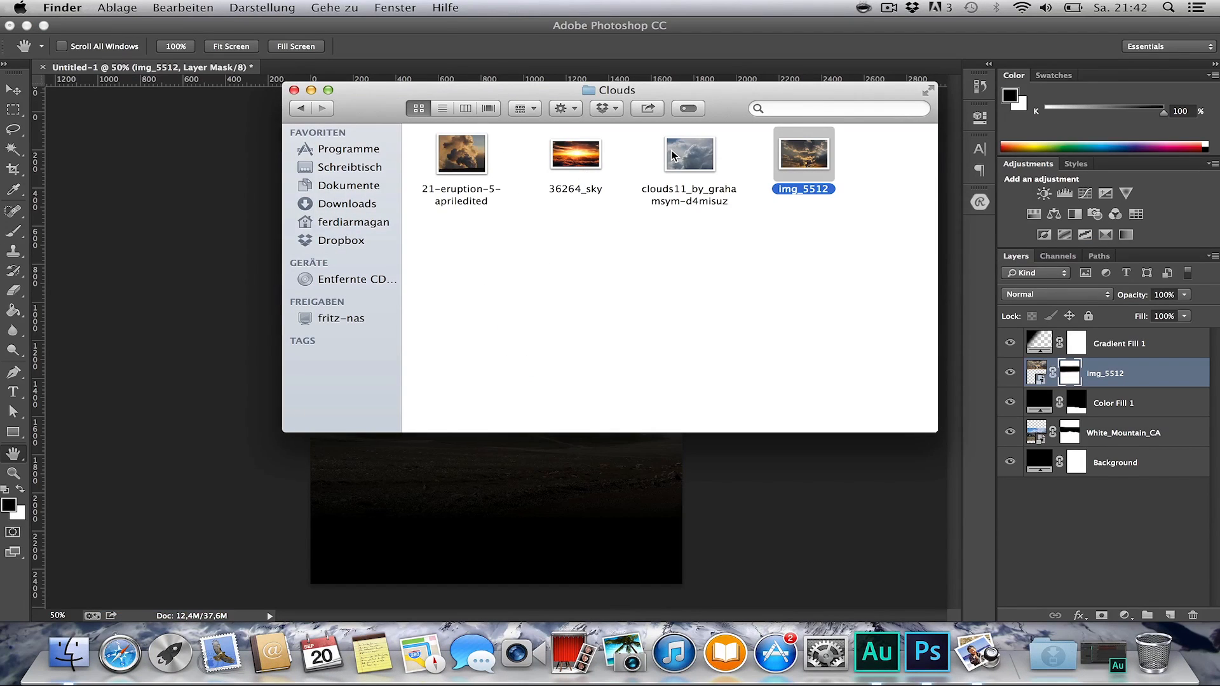
Place 36264_sky from the Finder Clouds folder into the Photoshop flyer above img_5512 and fade out its lower part with a layer mask.
{"action": "left_click_drag", "start_coordinate": [576, 154], "coordinate": [141, 248]}
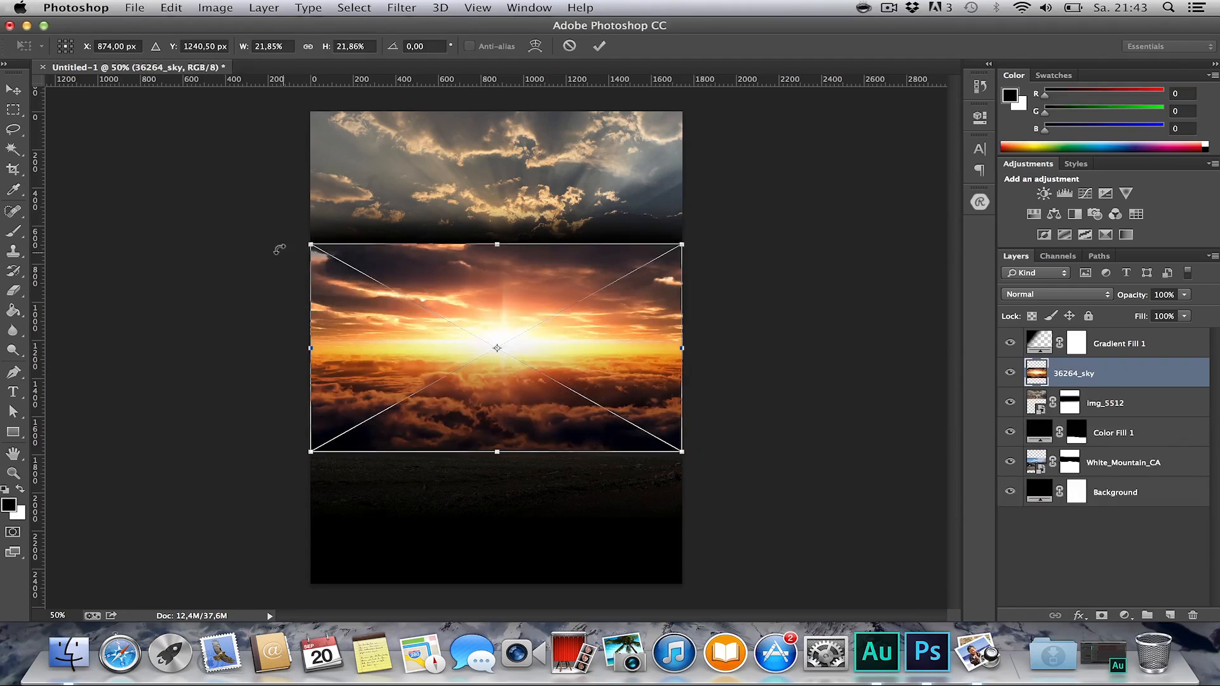
{"action": "key", "text": "Return"}
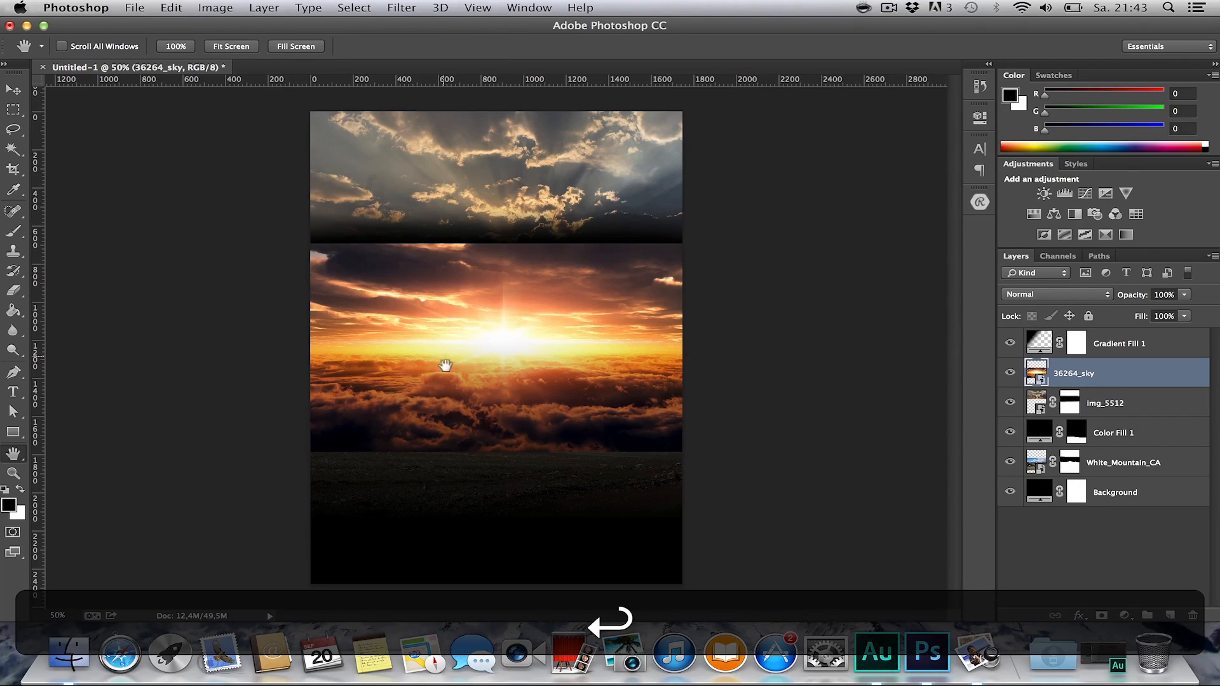
{"action": "key", "text": "b"}
{"action": "key", "text": "shift"}
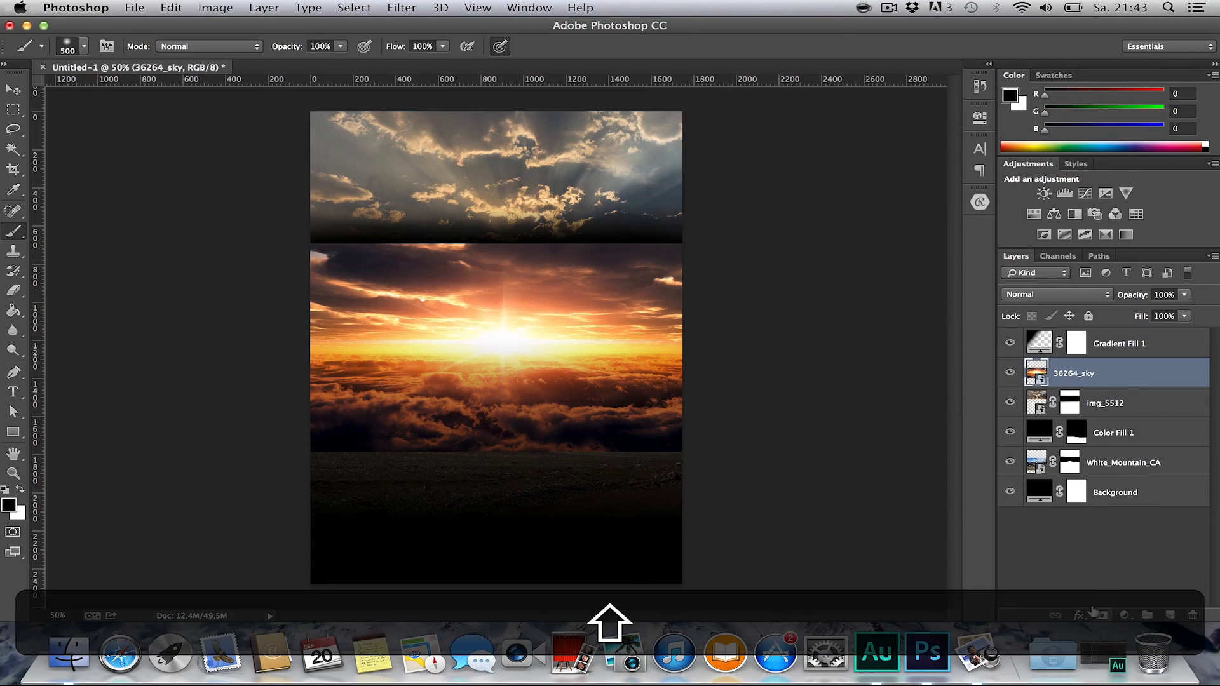
{"action": "left_click", "coordinate": [1100, 615]}
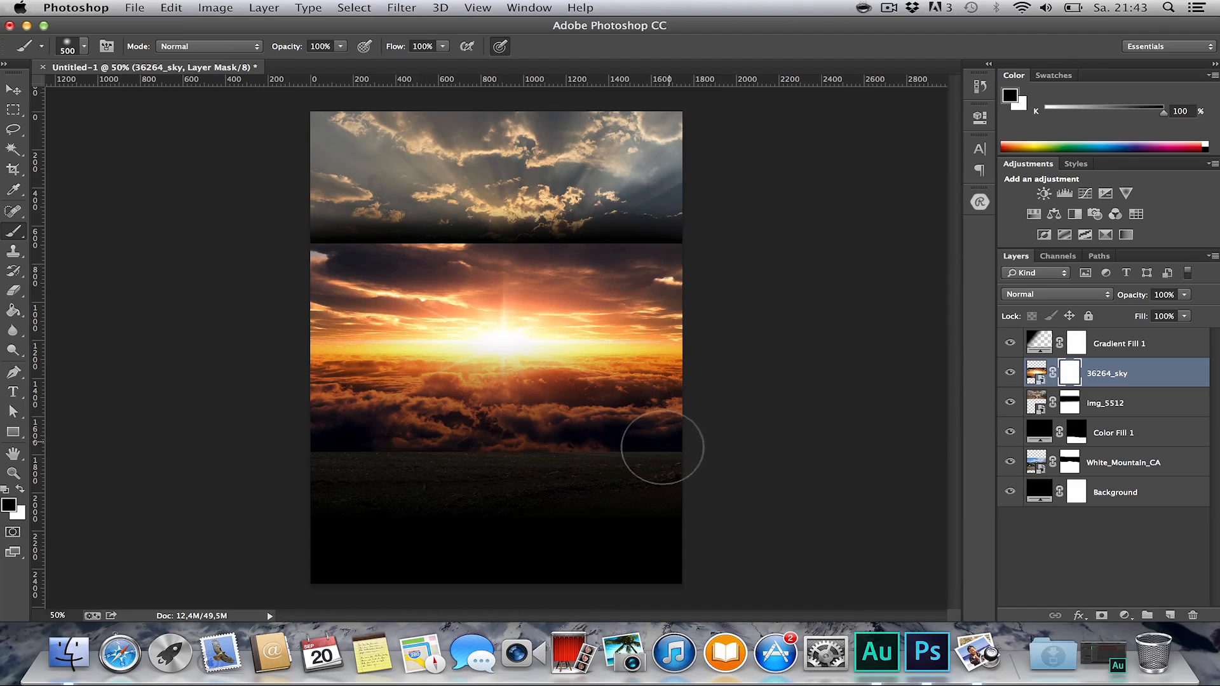
{"action": "mouse_move", "coordinate": [669, 457]}
{"action": "left_mouse_down"}
{"action": "mouse_move", "coordinate": [362, 459]}
{"action": "mouse_move", "coordinate": [841, 450]}
{"action": "mouse_move", "coordinate": [280, 419]}
{"action": "mouse_move", "coordinate": [335, 402]}
{"action": "mouse_move", "coordinate": [647, 400]}
{"action": "mouse_move", "coordinate": [444, 416]}
{"action": "mouse_move", "coordinate": [254, 401]}
{"action": "mouse_move", "coordinate": [514, 429]}
{"action": "mouse_move", "coordinate": [892, 425]}
{"action": "mouse_move", "coordinate": [538, 347]}
{"action": "mouse_move", "coordinate": [546, 240]}
{"action": "left_mouse_up"}
Position 36264_sky at the top of the page and move the img_5512 clouds down to just above the mountains.
{"action": "key", "text": "v"}
{"action": "left_click", "coordinate": [1105, 403]}
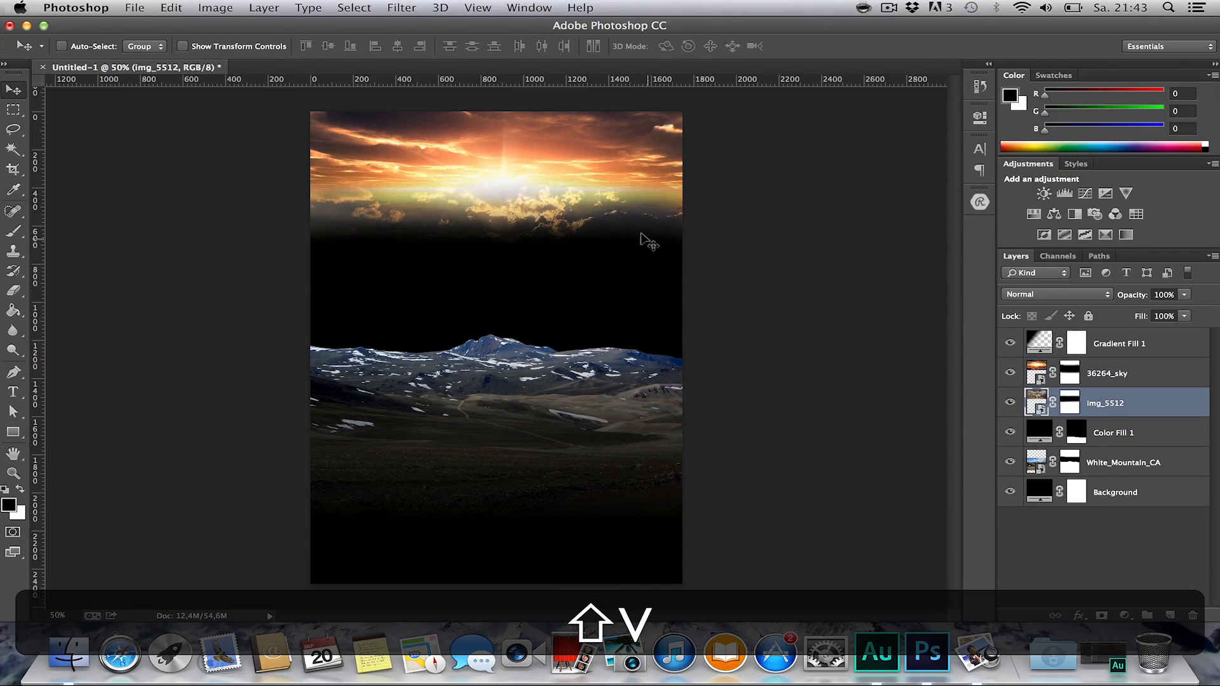
{"action": "left_click_drag", "start_coordinate": [642, 240], "coordinate": [624, 321]}
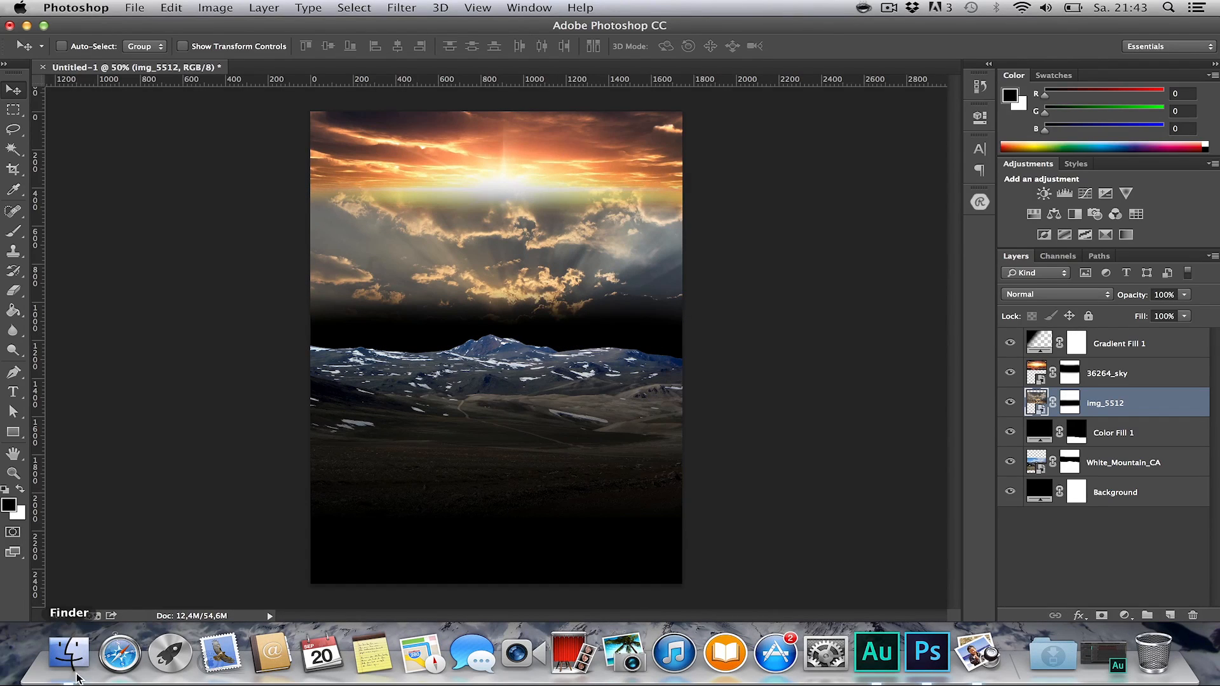
Place 21-eruption-5-apriledited from the Finder Clouds folder into the Photoshop flyer and move it up over the sky area.
{"action": "left_click", "coordinate": [68, 655]}
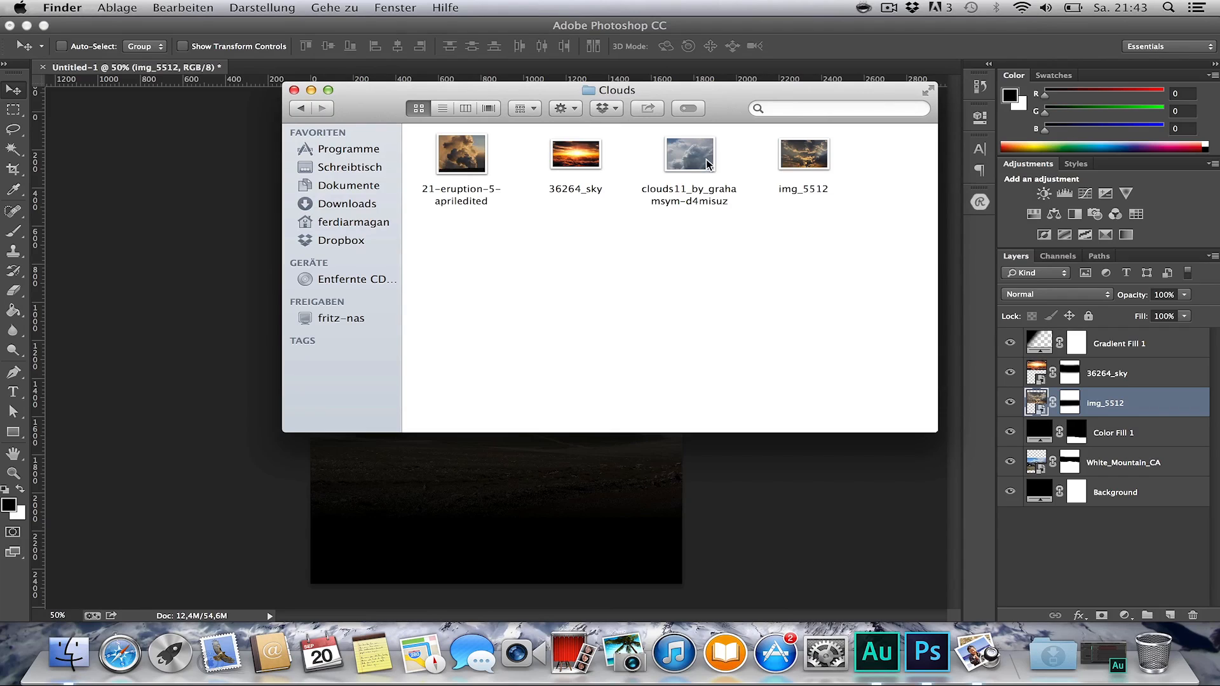
{"action": "left_click_drag", "start_coordinate": [462, 152], "coordinate": [466, 286]}
{"action": "left_click_drag", "start_coordinate": [574, 356], "coordinate": [566, 234]}
{"action": "key", "text": "Return"}
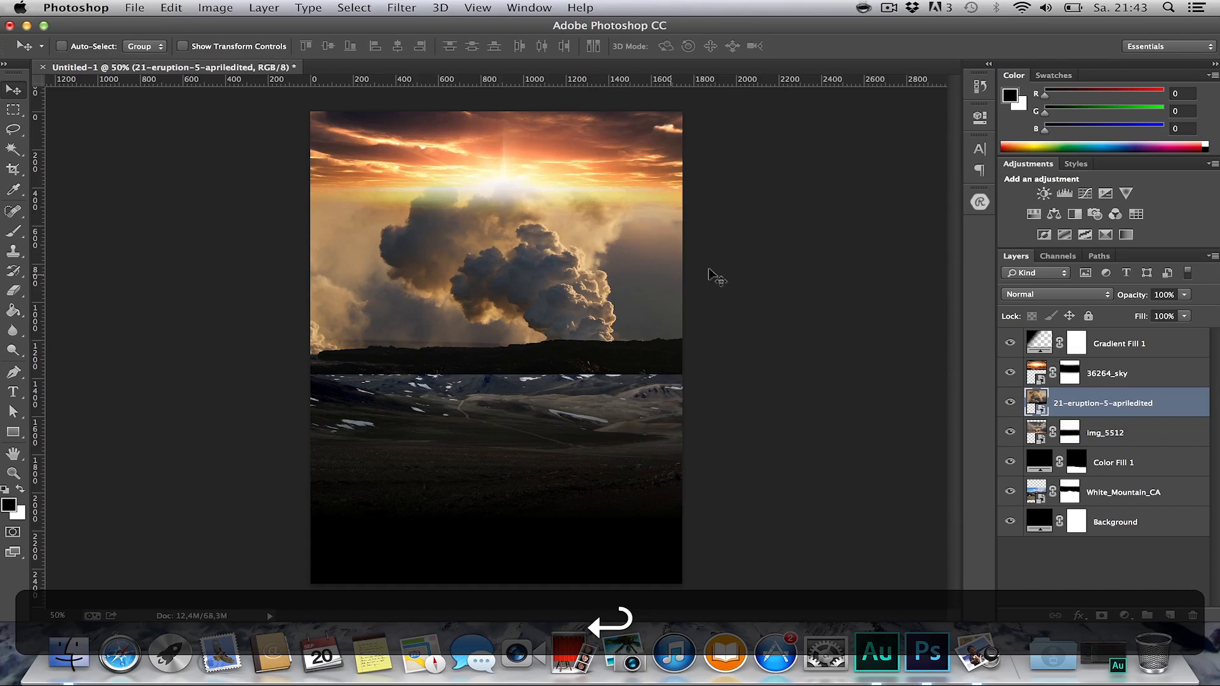
Reorder the 21-eruption-5-apriledited layer above 36264_sky and move the image slightly up.
{"action": "left_click_drag", "start_coordinate": [1091, 400], "coordinate": [1090, 369]}
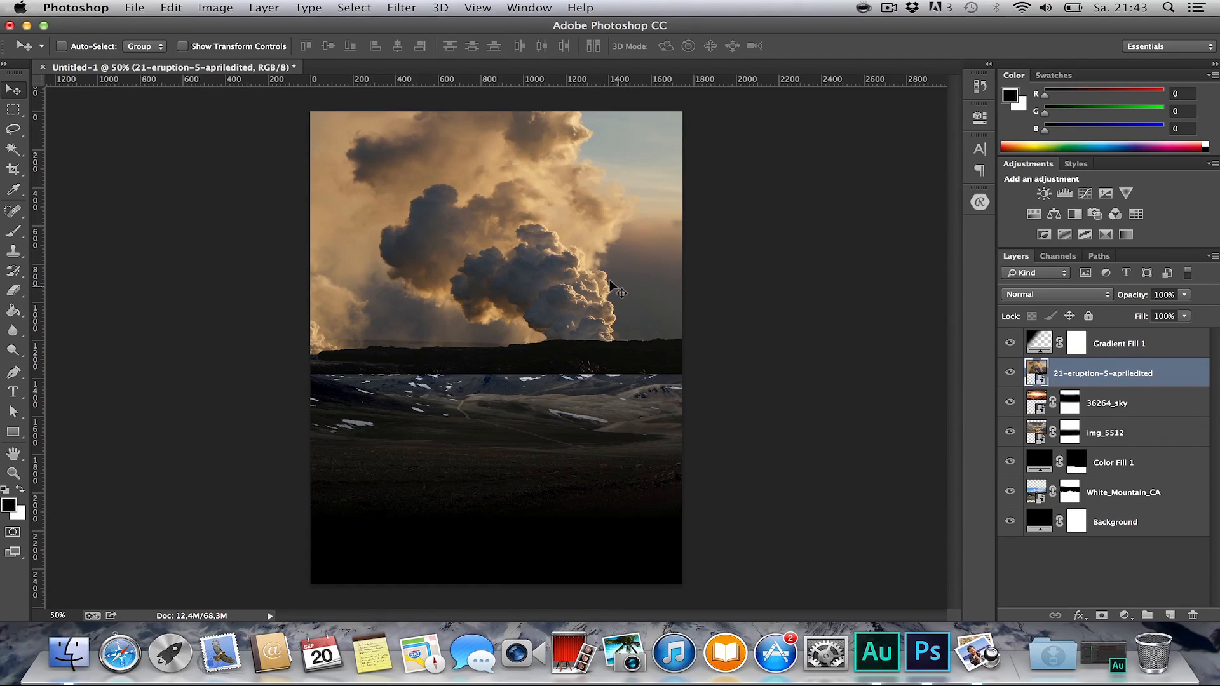
{"action": "key", "text": "shift+v"}
{"action": "mouse_move", "coordinate": [610, 285]}
{"action": "left_mouse_down"}
{"action": "mouse_move", "coordinate": [607, 256]}
{"action": "mouse_move", "coordinate": [609, 273]}
{"action": "left_mouse_up"}
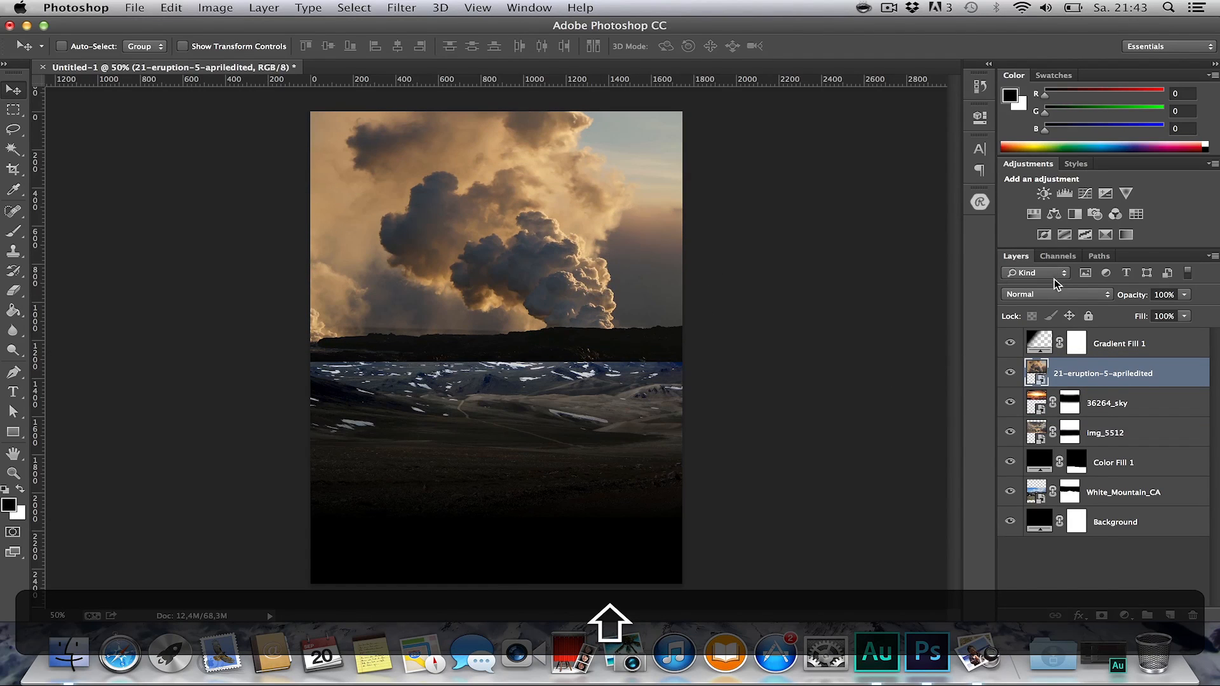
Set the 21-eruption-5-apriledited blend mode to Lighten, switch to the next mode in the list, and shift the clouds left and slightly up.
{"action": "left_click", "coordinate": [1050, 291]}
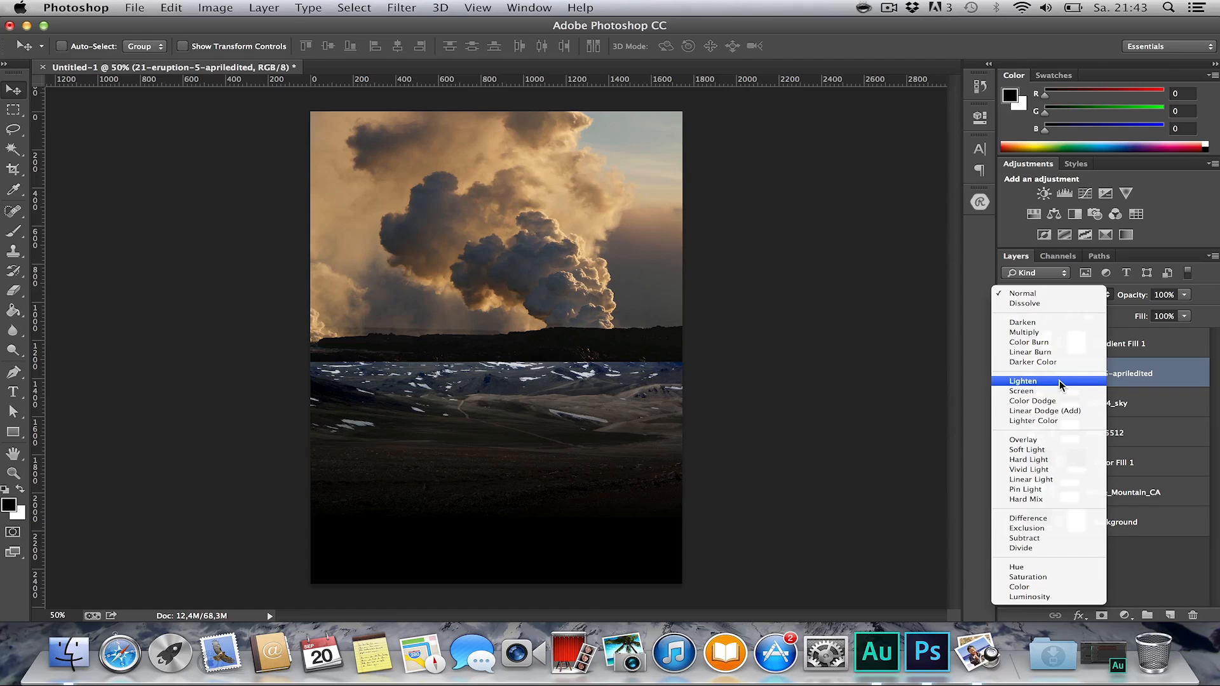
{"action": "left_click", "coordinate": [1058, 380]}
{"action": "left_click", "coordinate": [1053, 297]}
{"action": "left_click", "coordinate": [1053, 301]}
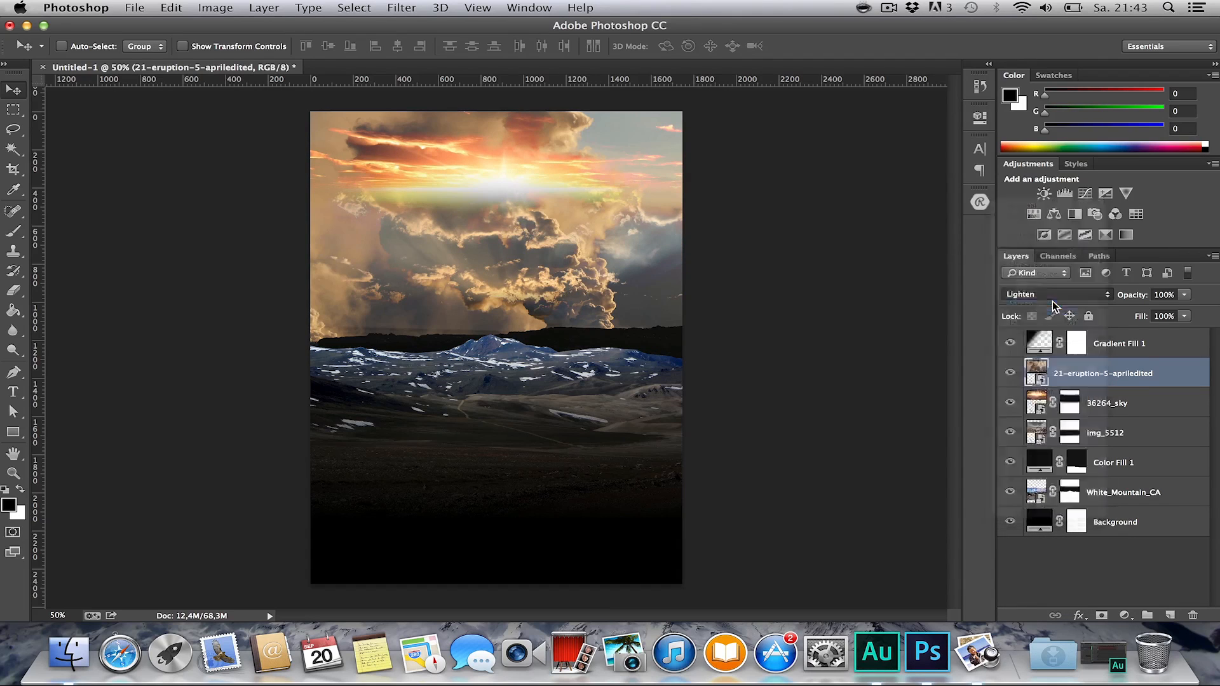
{"action": "key", "text": "Down"}
{"action": "left_click_drag", "start_coordinate": [646, 264], "coordinate": [499, 236]}
Set the 36264_sky layer's blend mode to Lighten and move the img_5512 clouds slightly up.
{"action": "left_click", "coordinate": [1104, 400]}
{"action": "left_click", "coordinate": [1056, 294]}
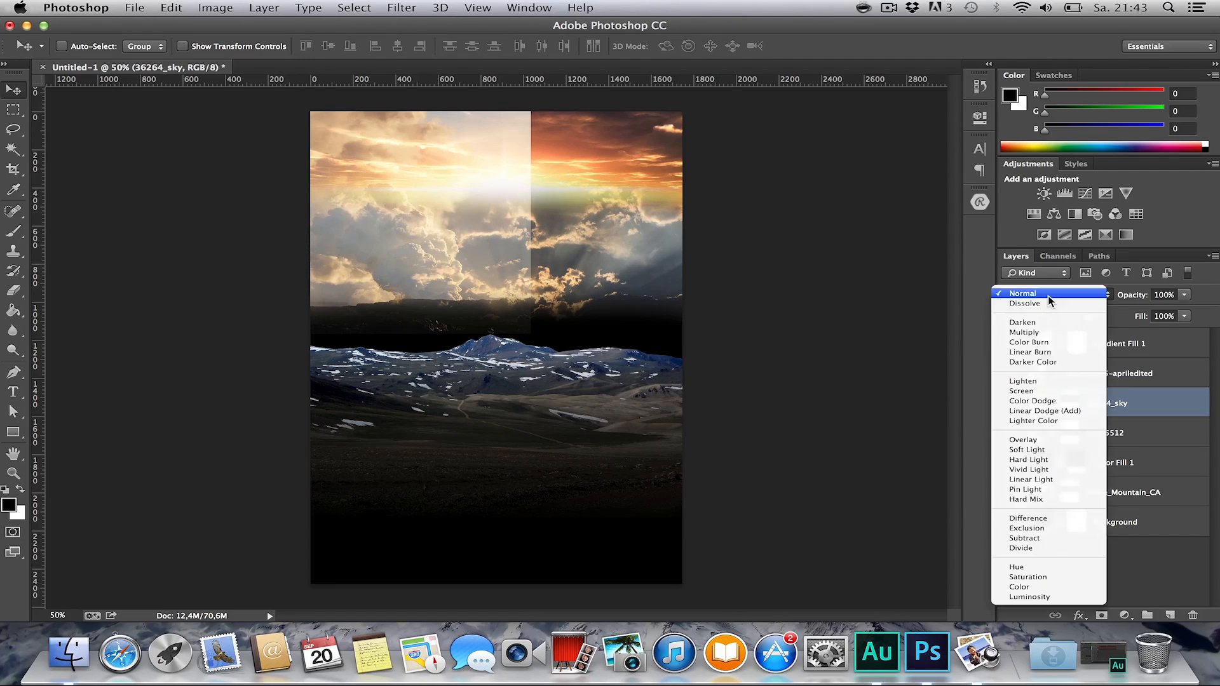
{"action": "left_click", "coordinate": [1039, 381]}
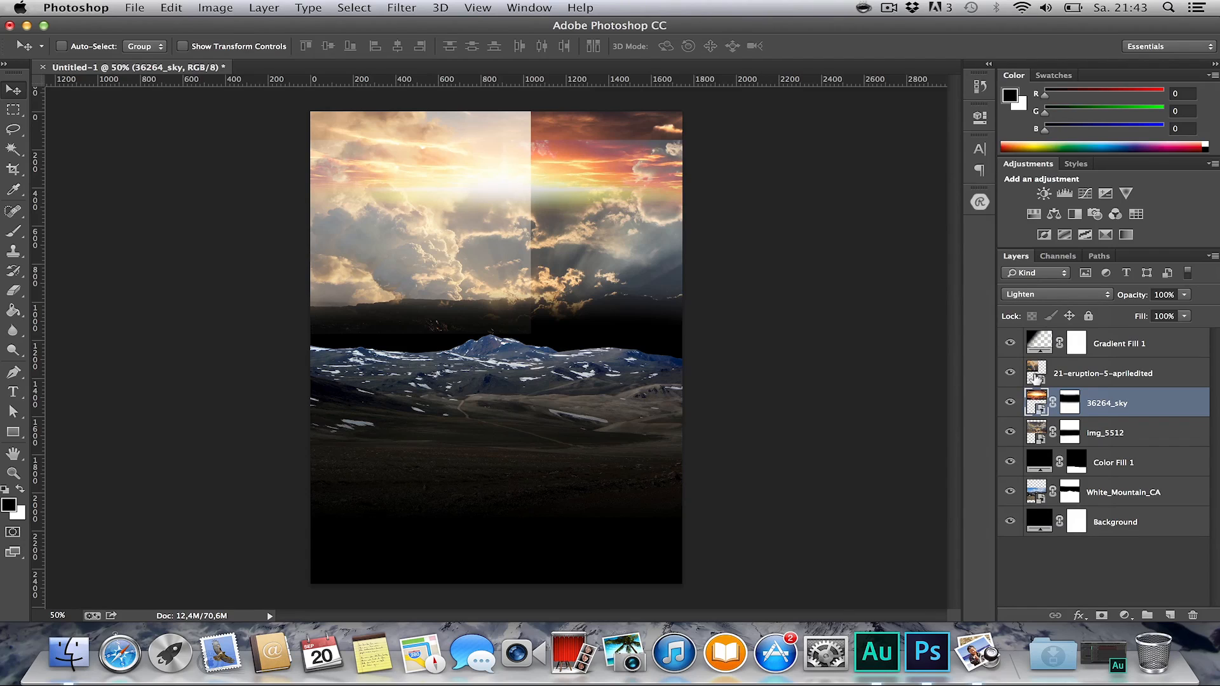
{"action": "left_click", "coordinate": [1107, 430]}
{"action": "left_click_drag", "start_coordinate": [579, 220], "coordinate": [586, 188]}
{"action": "left_click", "coordinate": [1089, 407]}
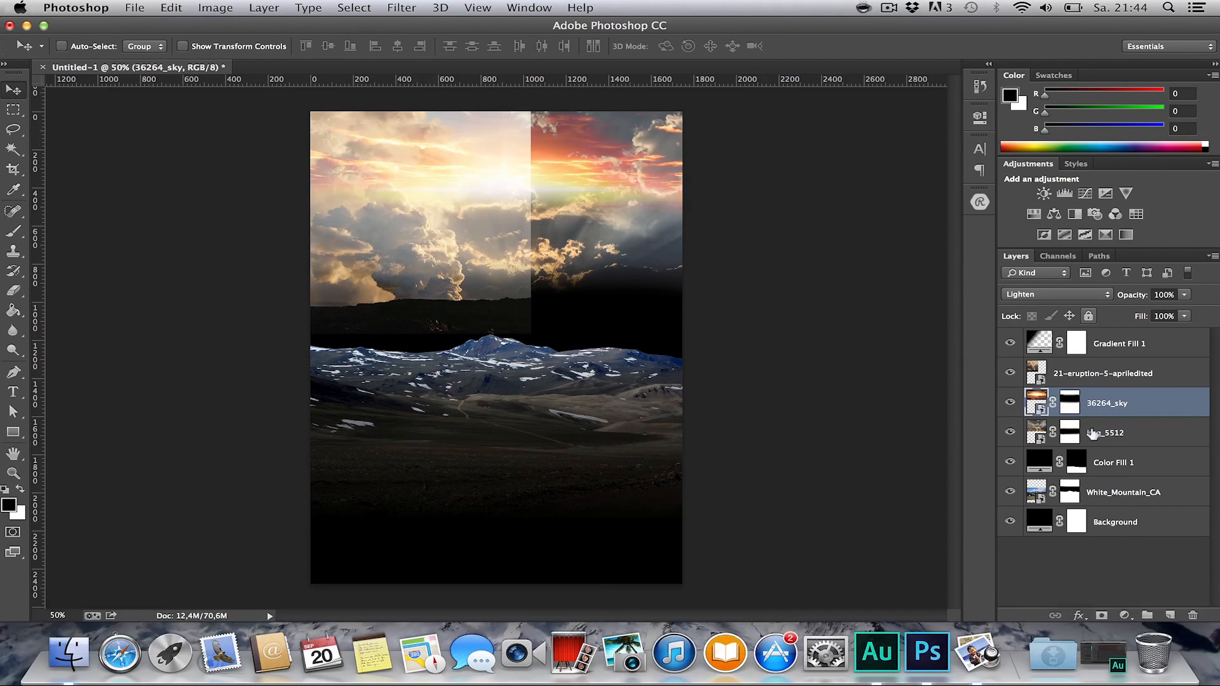
Add a Black & White adjustment layer with the Default preset above all other layers.
{"action": "left_click", "coordinate": [1110, 573]}
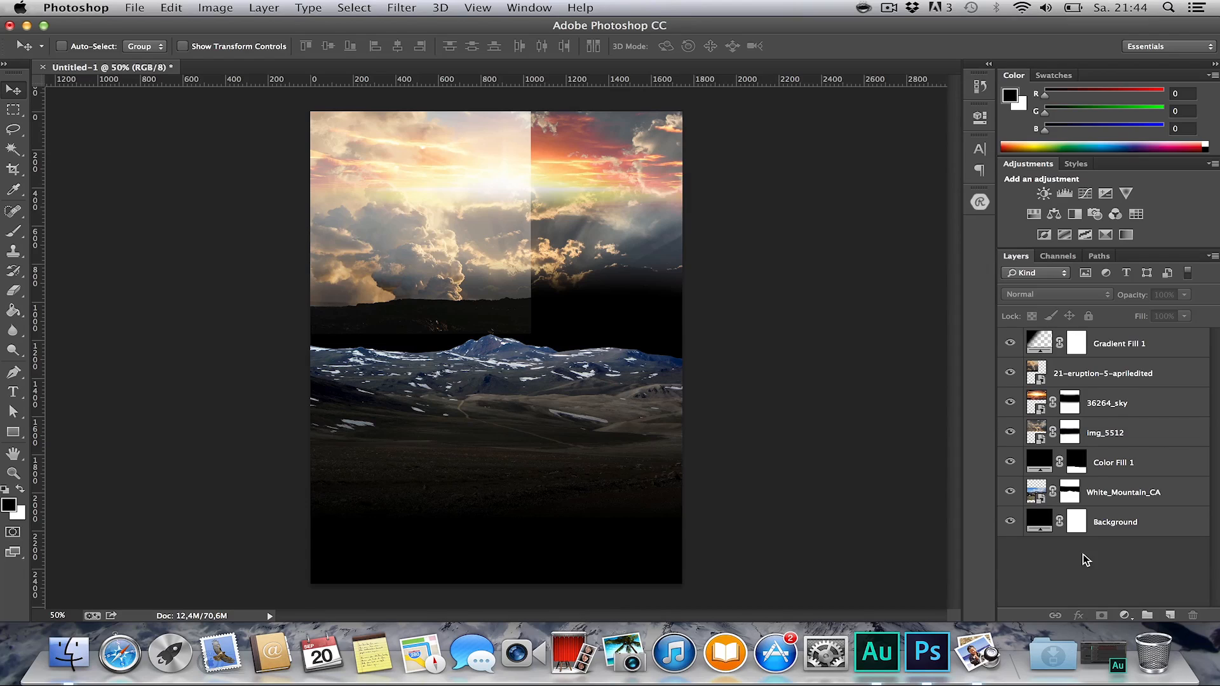
{"action": "left_click", "coordinate": [1125, 615]}
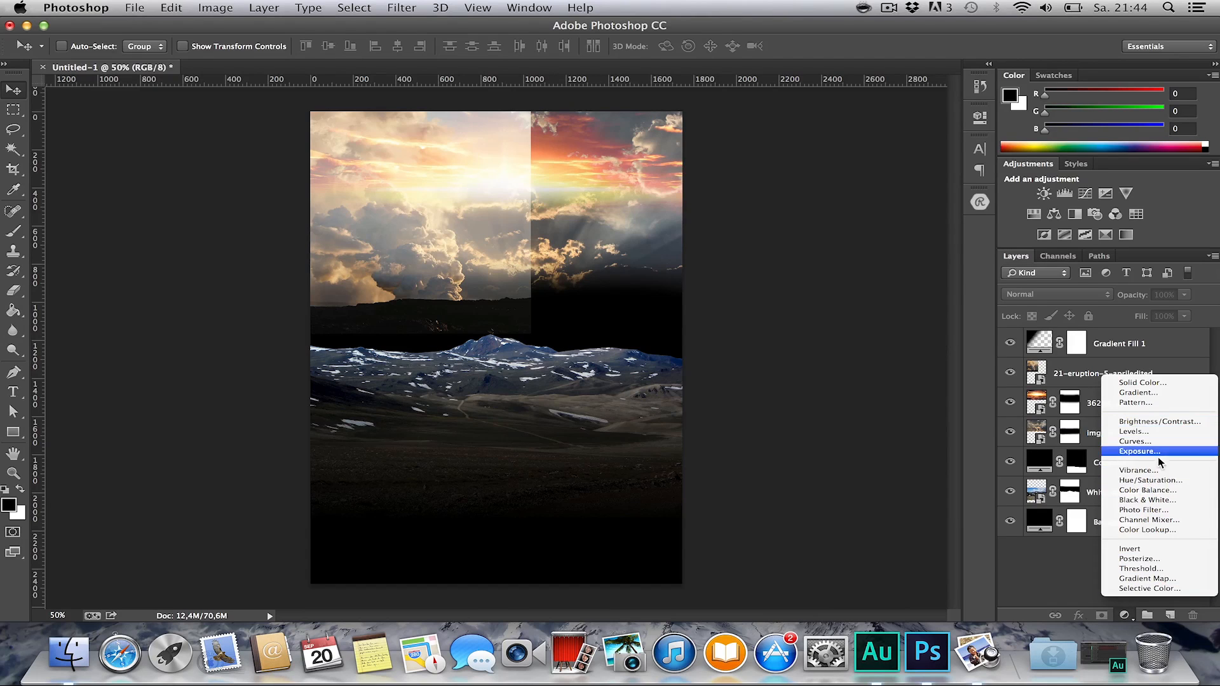
{"action": "left_click", "coordinate": [1095, 437]}
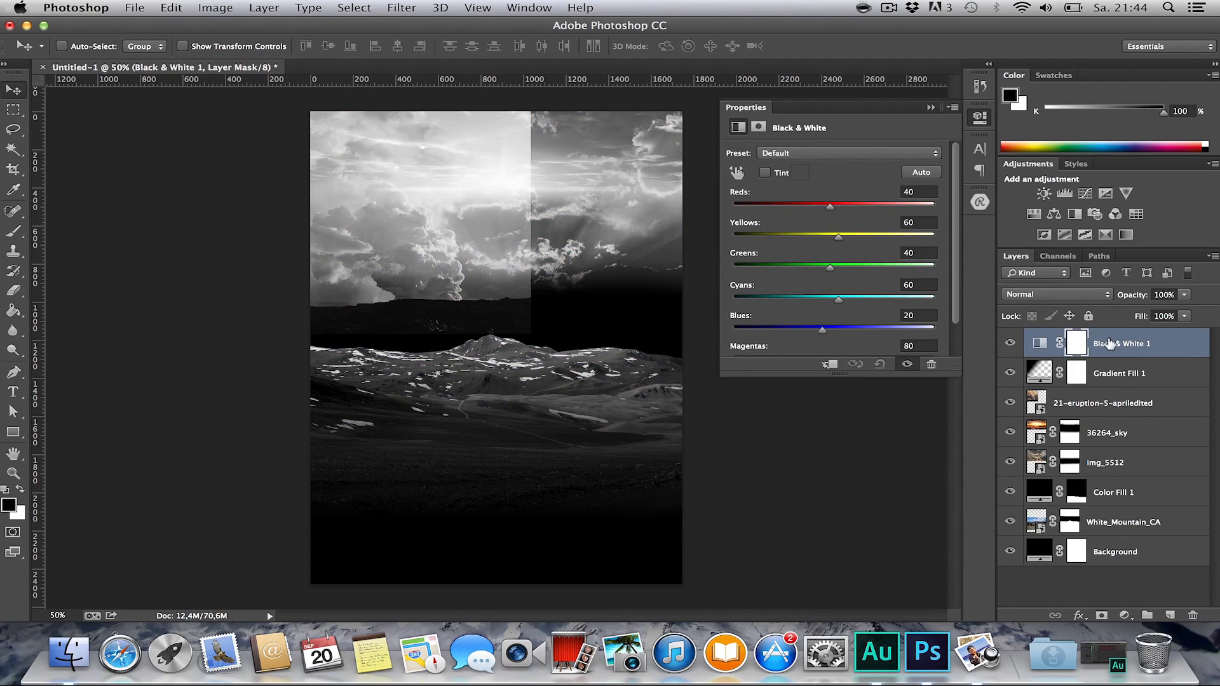
{"action": "double_click", "coordinate": [1108, 344]}
{"action": "left_click", "coordinate": [835, 432]}
{"action": "left_click", "coordinate": [931, 108]}
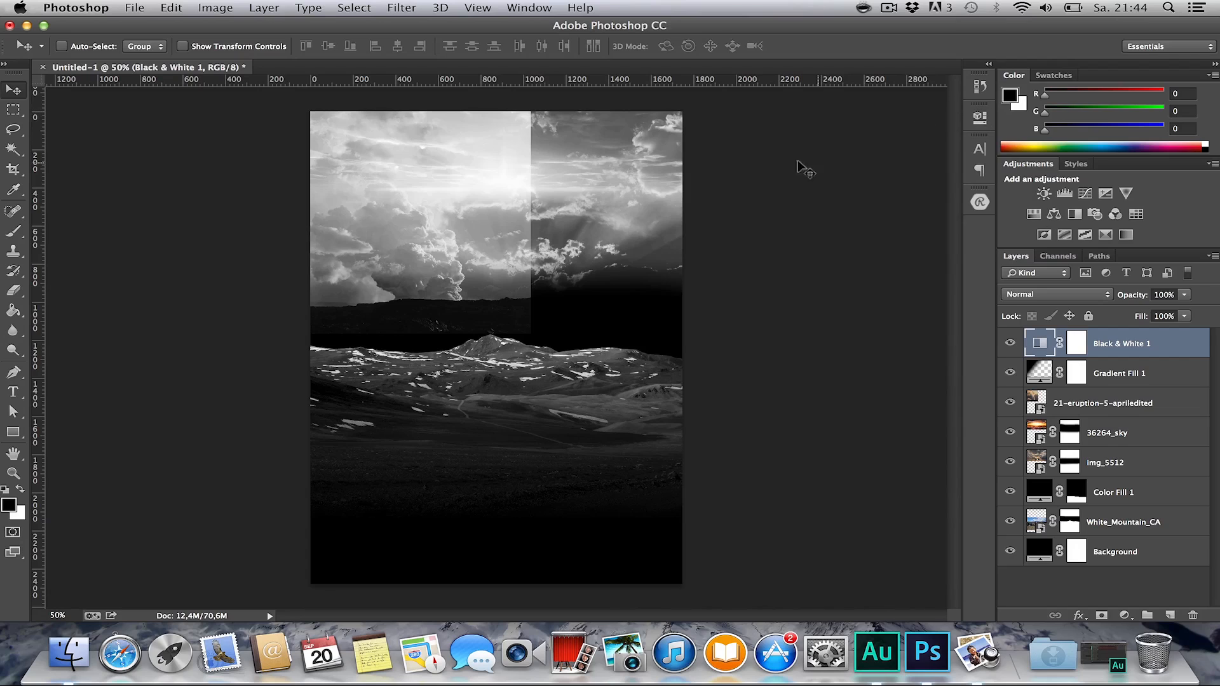
{"action": "key", "text": "h"}
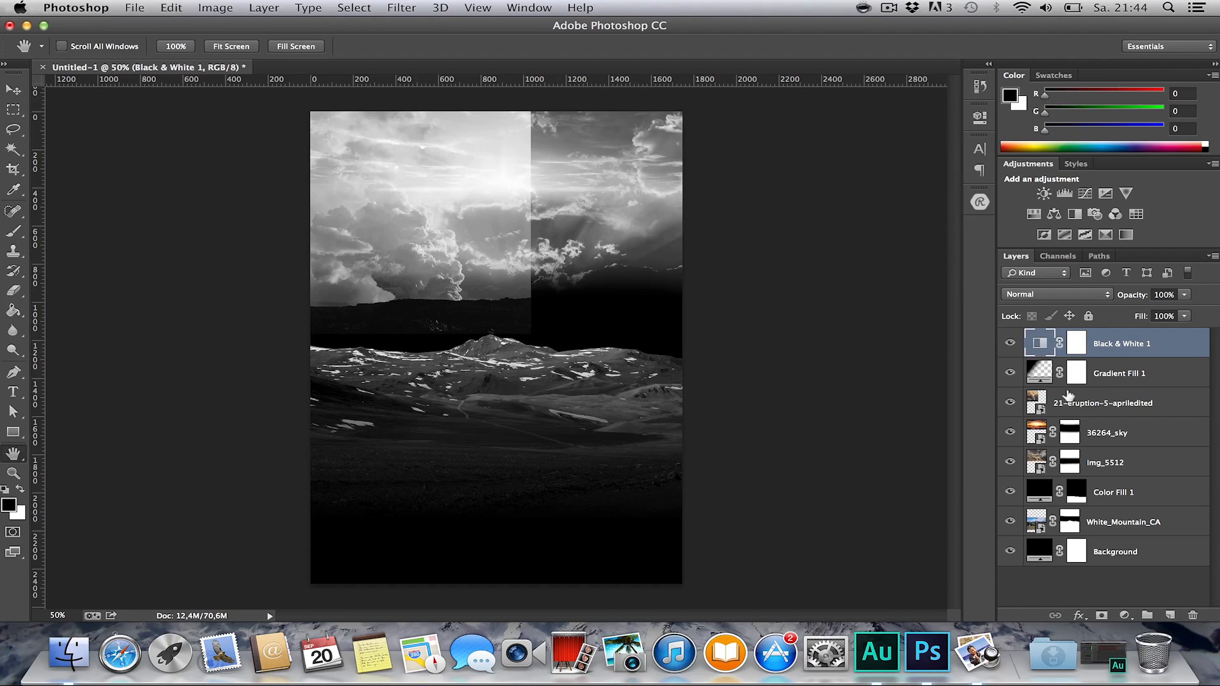
Toggle the 36264_sky layer's visibility to check its effect on the sky and review its blend mode.
{"action": "left_click", "coordinate": [1010, 433]}
{"action": "left_click", "coordinate": [1010, 433]}
{"action": "left_click", "coordinate": [1010, 433]}
{"action": "left_click", "coordinate": [1010, 432]}
{"action": "left_click", "coordinate": [1109, 433]}
{"action": "left_click", "coordinate": [1070, 293]}
{"action": "left_click", "coordinate": [1050, 331]}
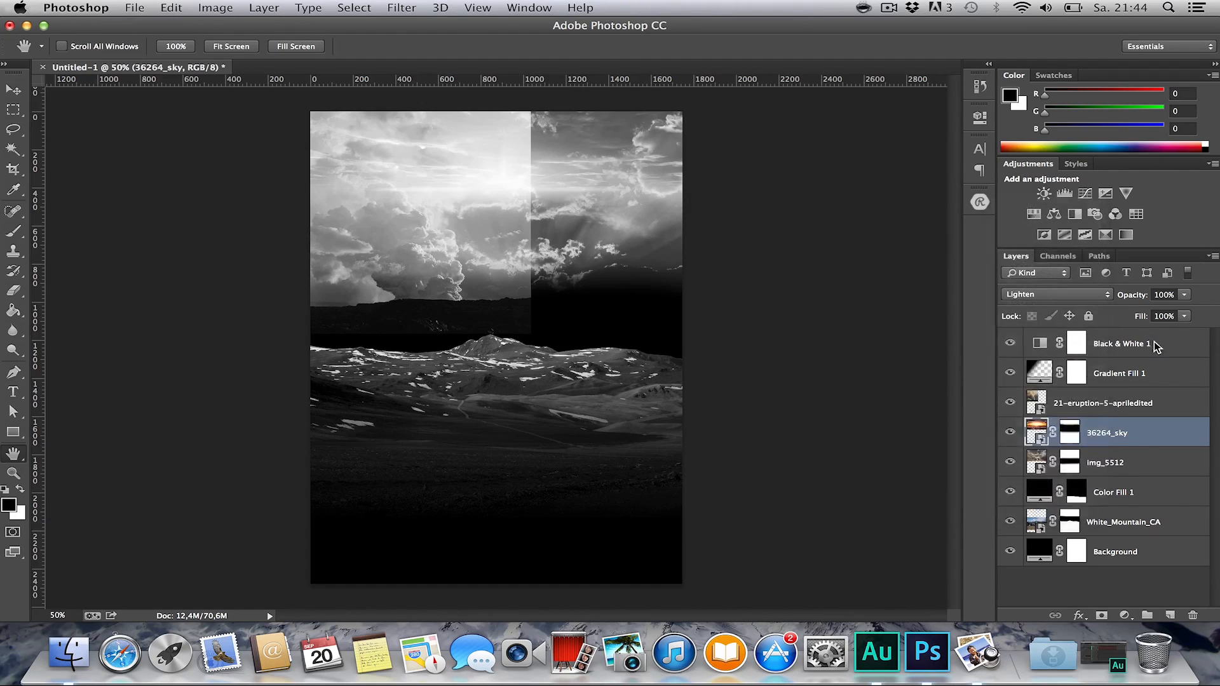
Hide the Black & White 1 and 21-eruption-5-apriledited layers and set the 36264_sky blend mode to Overlay.
{"action": "left_click", "coordinate": [1153, 343]}
{"action": "left_click", "coordinate": [1005, 343]}
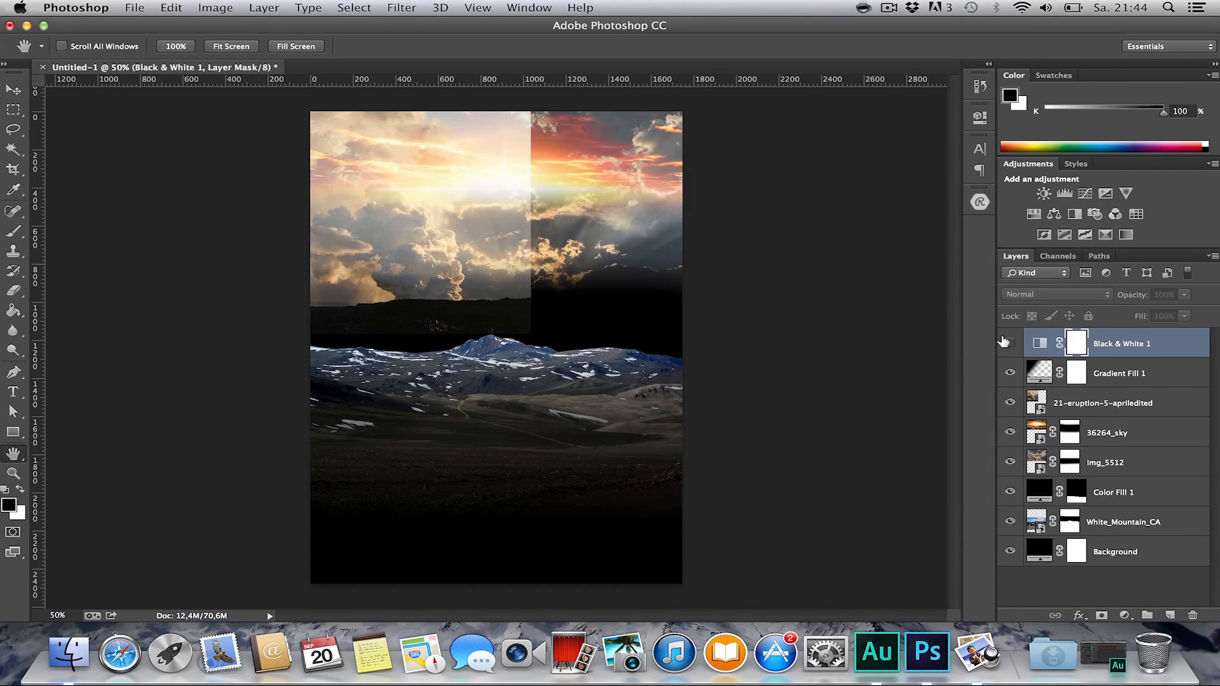
{"action": "left_click", "coordinate": [1114, 434]}
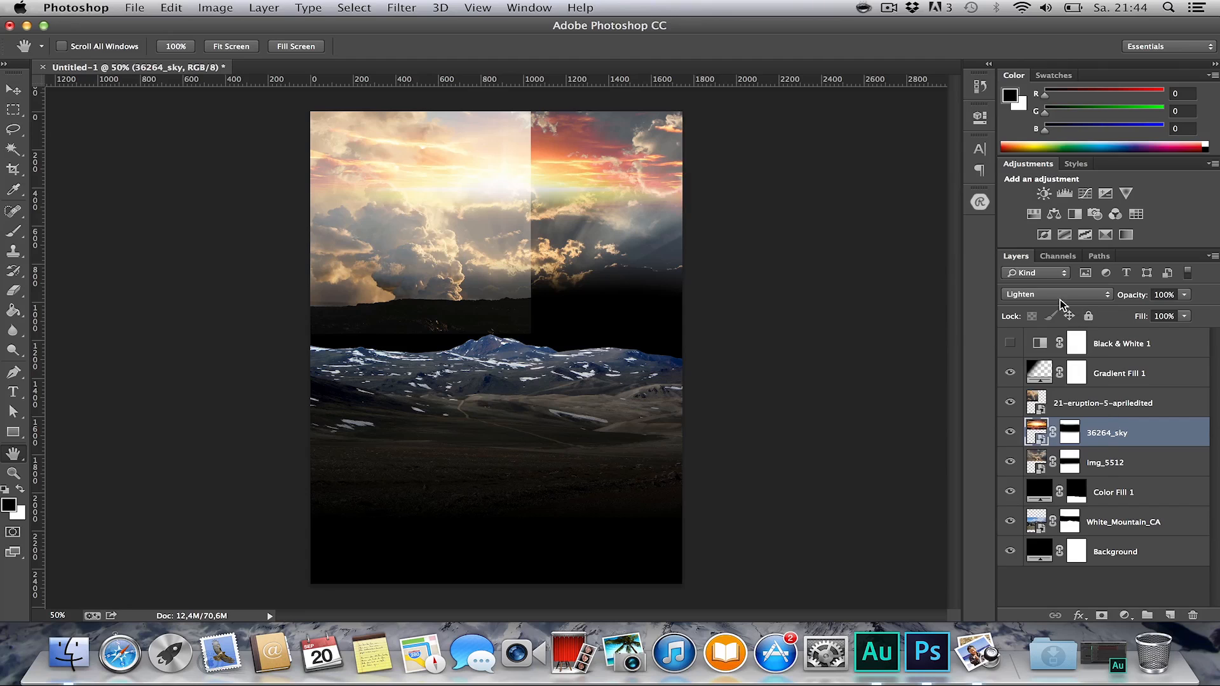
{"action": "left_click", "coordinate": [1059, 298]}
{"action": "left_click", "coordinate": [1031, 355]}
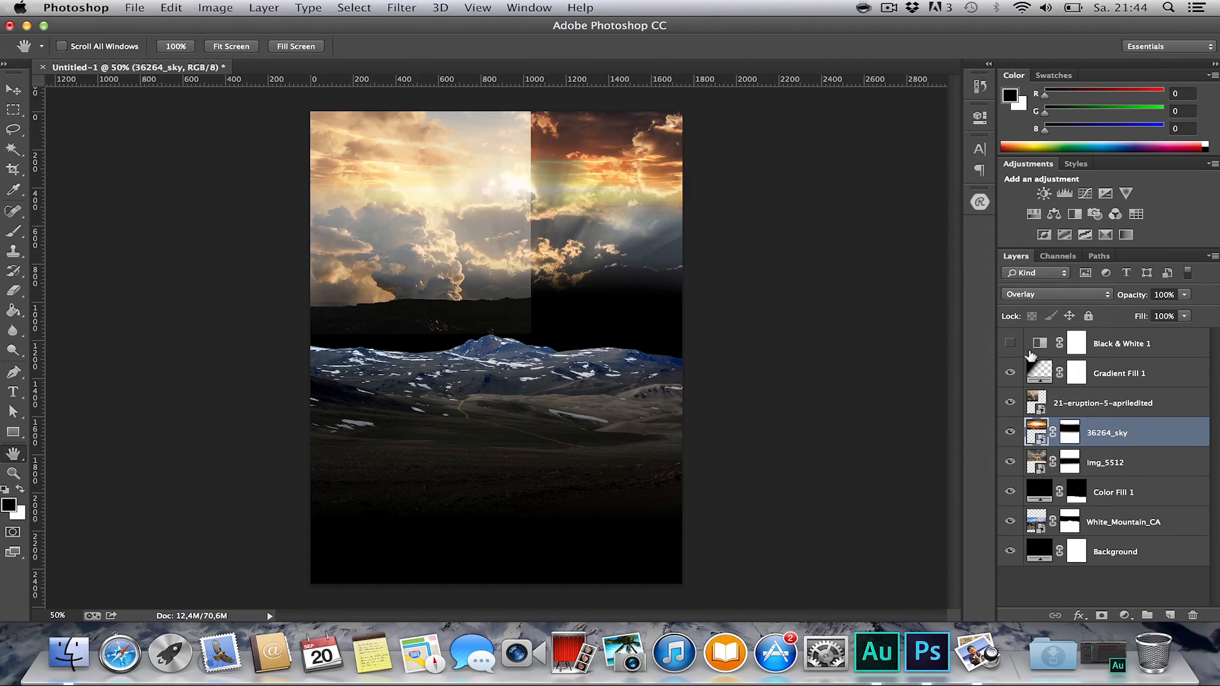
{"action": "left_click", "coordinate": [1005, 405]}
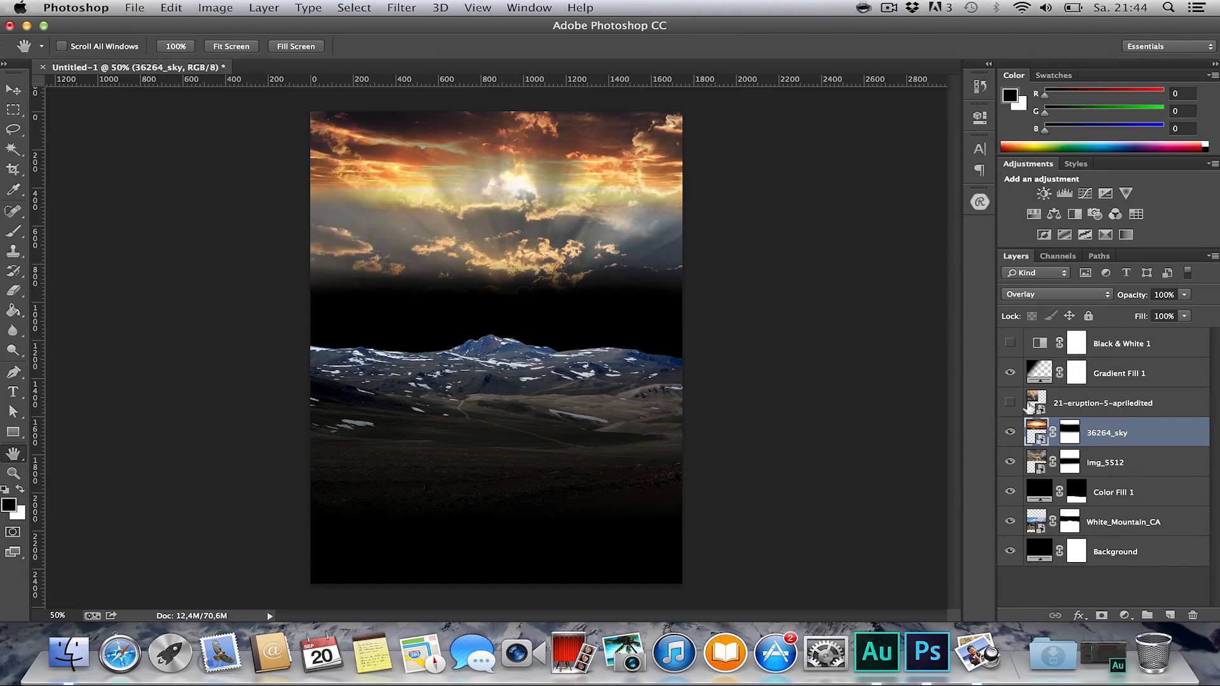
{"action": "left_click", "coordinate": [1084, 404]}
Try a full-strength black brush stroke over the sun on the img_5512 mask, undo it, and set the brush opacity to 30%.
{"action": "left_click", "coordinate": [1107, 456]}
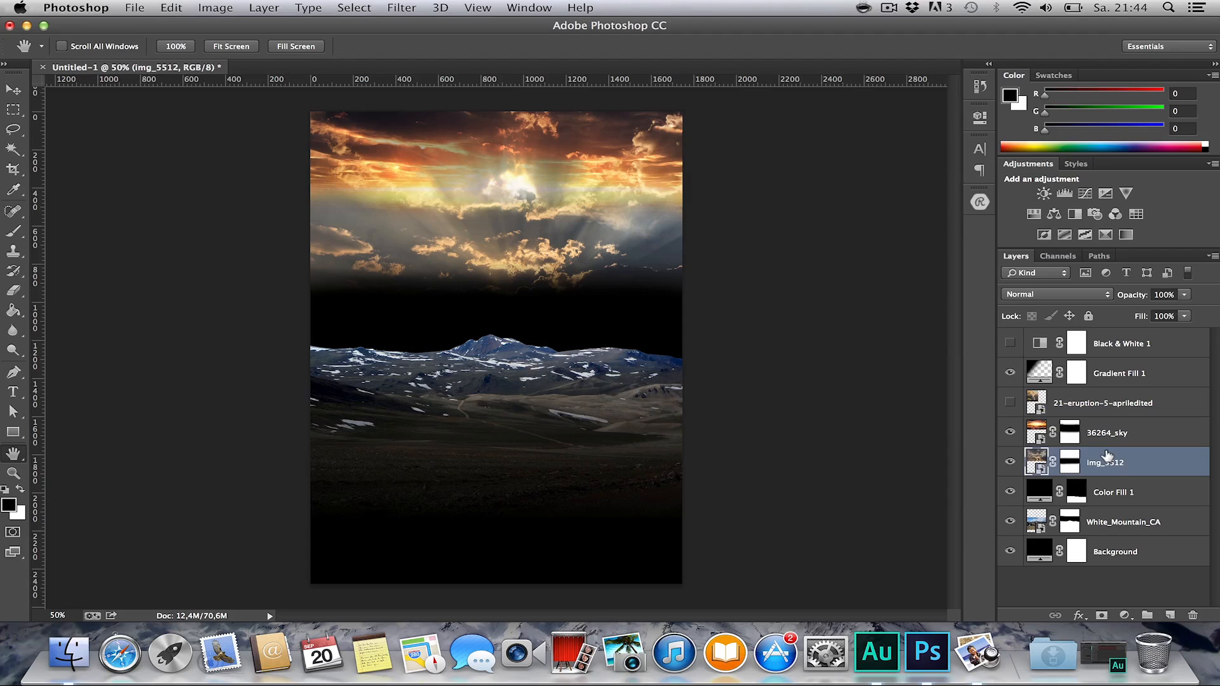
{"action": "left_click", "coordinate": [1069, 459]}
{"action": "key", "text": "b"}
{"action": "left_click_drag", "start_coordinate": [575, 184], "coordinate": [482, 185]}
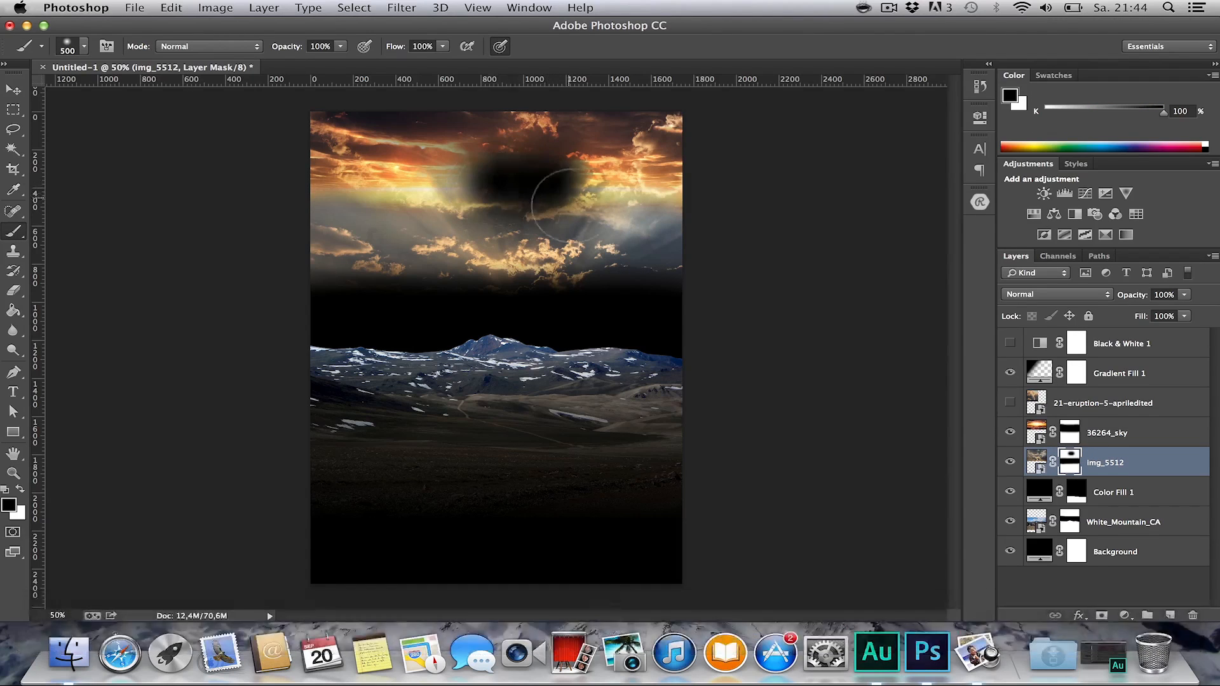
{"action": "key", "text": "super+z"}
{"action": "left_click_drag", "start_coordinate": [284, 47], "coordinate": [229, 49]}
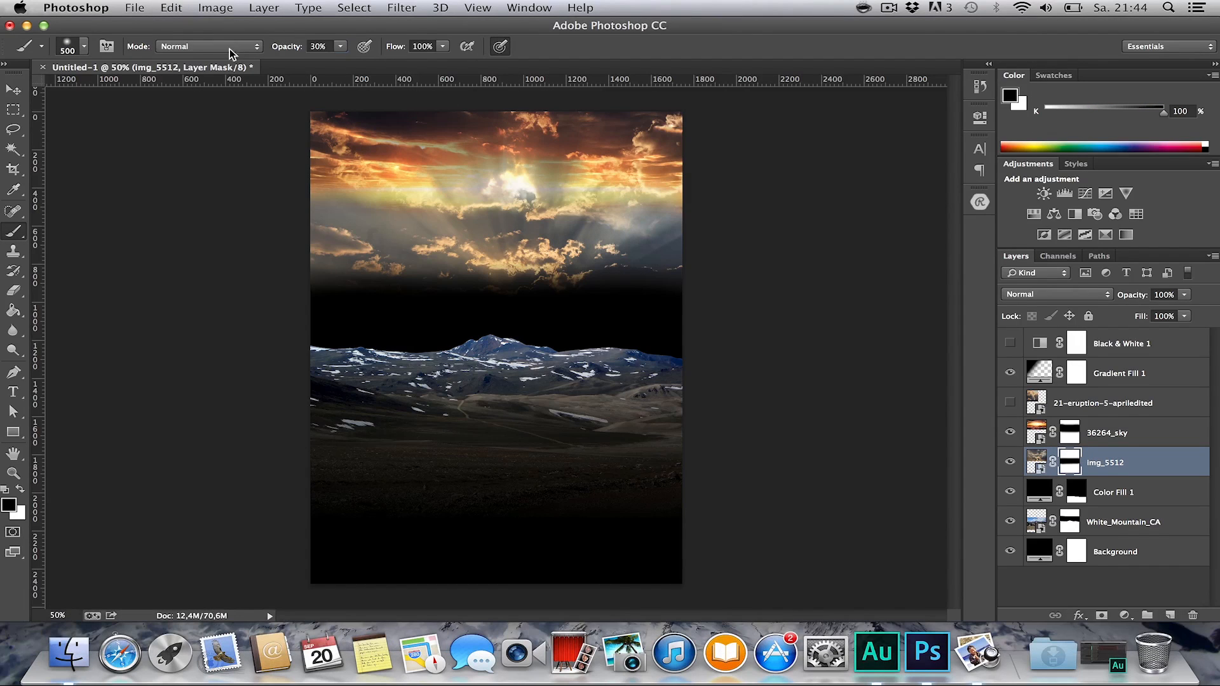
Try fading the img_5512 clouds around the sun with a 30% black brush on the mask, and undo the stroke.
{"action": "left_click_drag", "start_coordinate": [524, 183], "coordinate": [404, 178]}
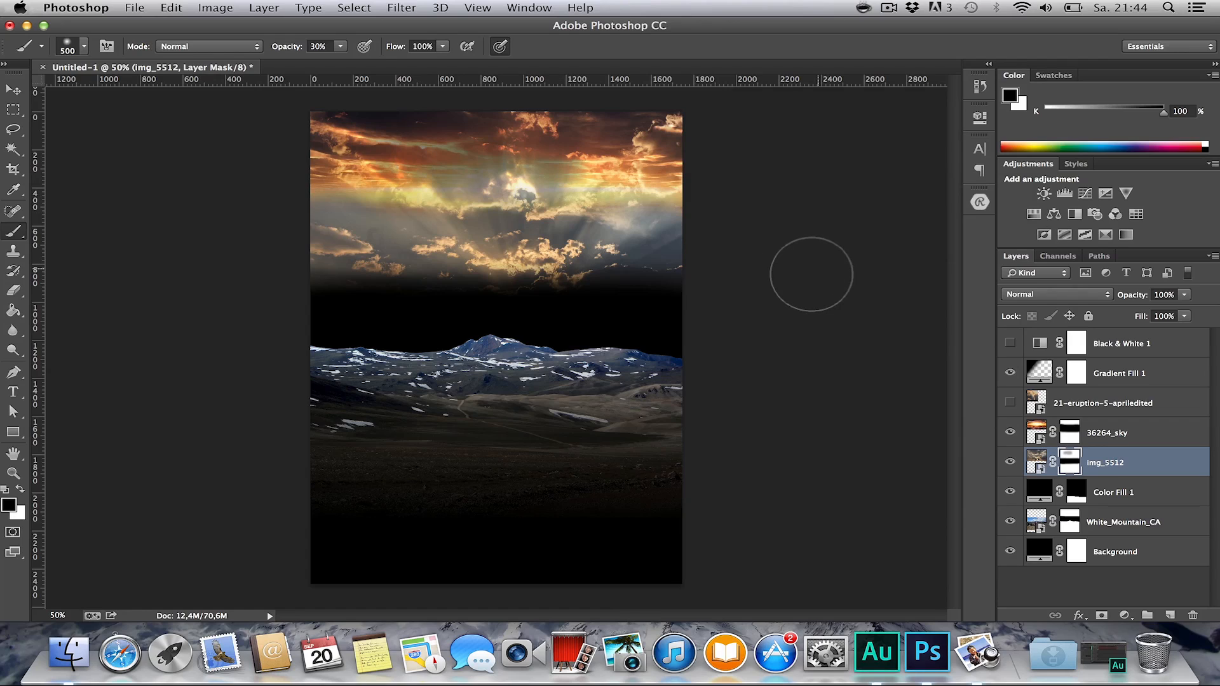
{"action": "key", "text": "super+z"}
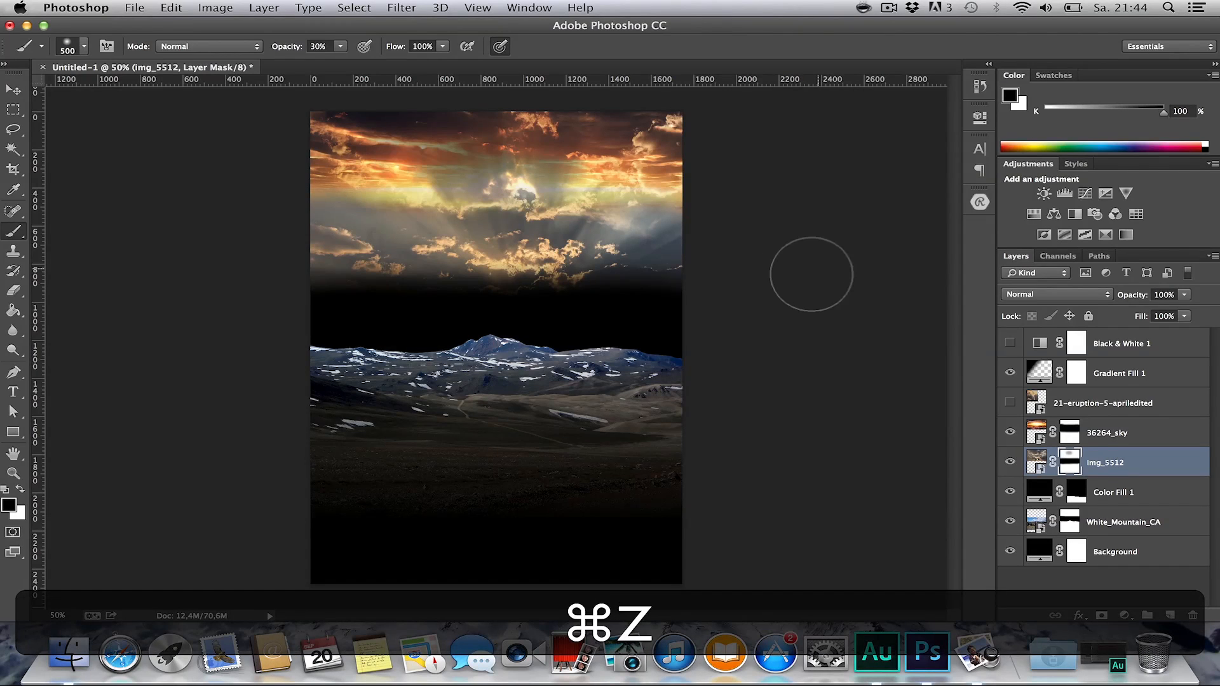
{"action": "key", "text": "x"}
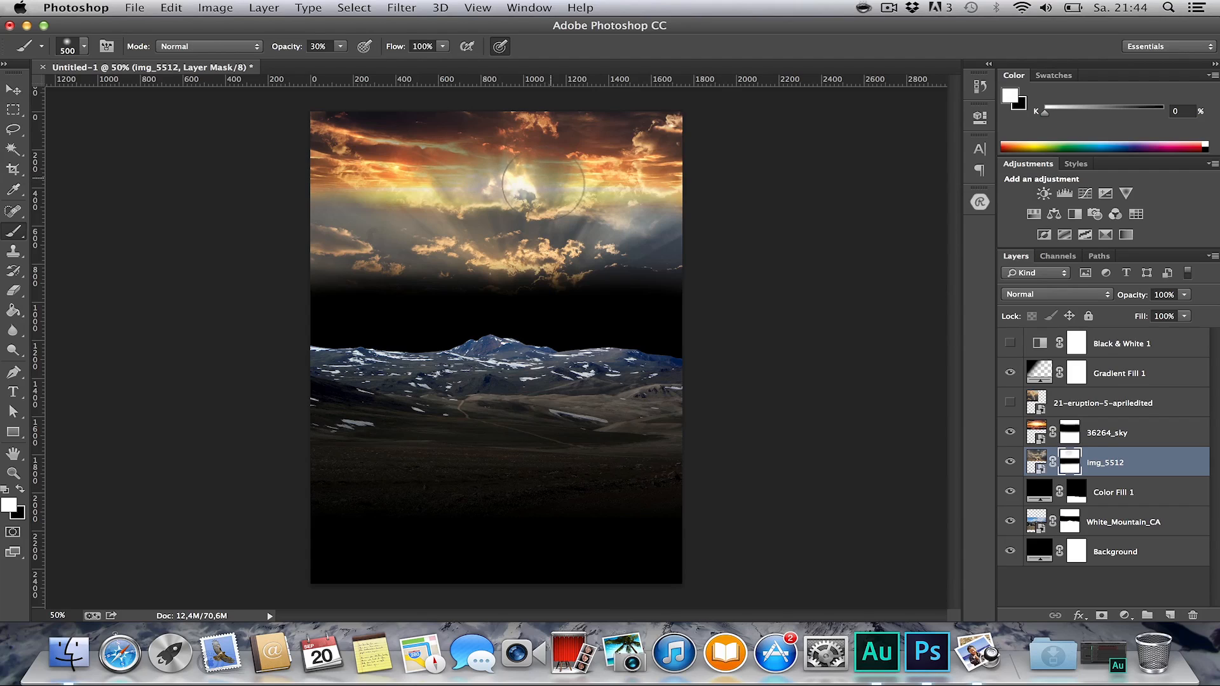
{"action": "key", "text": "x"}
{"action": "key", "text": "x"}
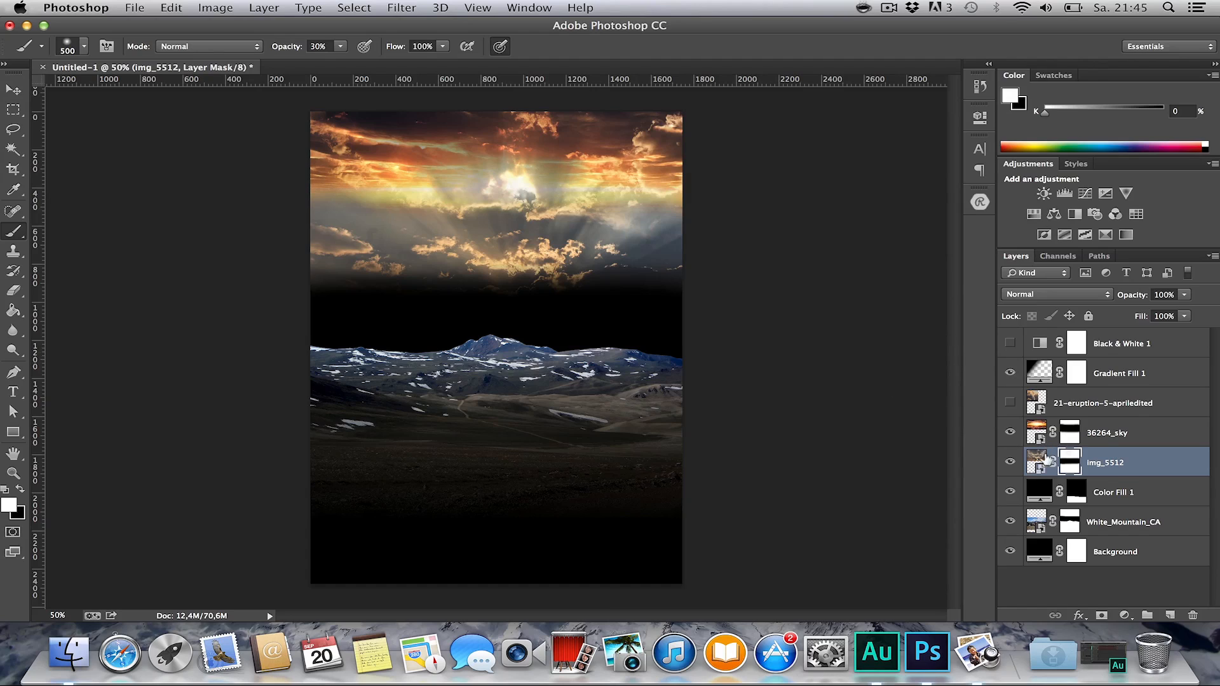
Toggle img_5512 and 36264_sky to compare the two skies, and set the 36264_sky blend mode to Normal.
{"action": "left_click", "coordinate": [1001, 462], "text": "alt"}
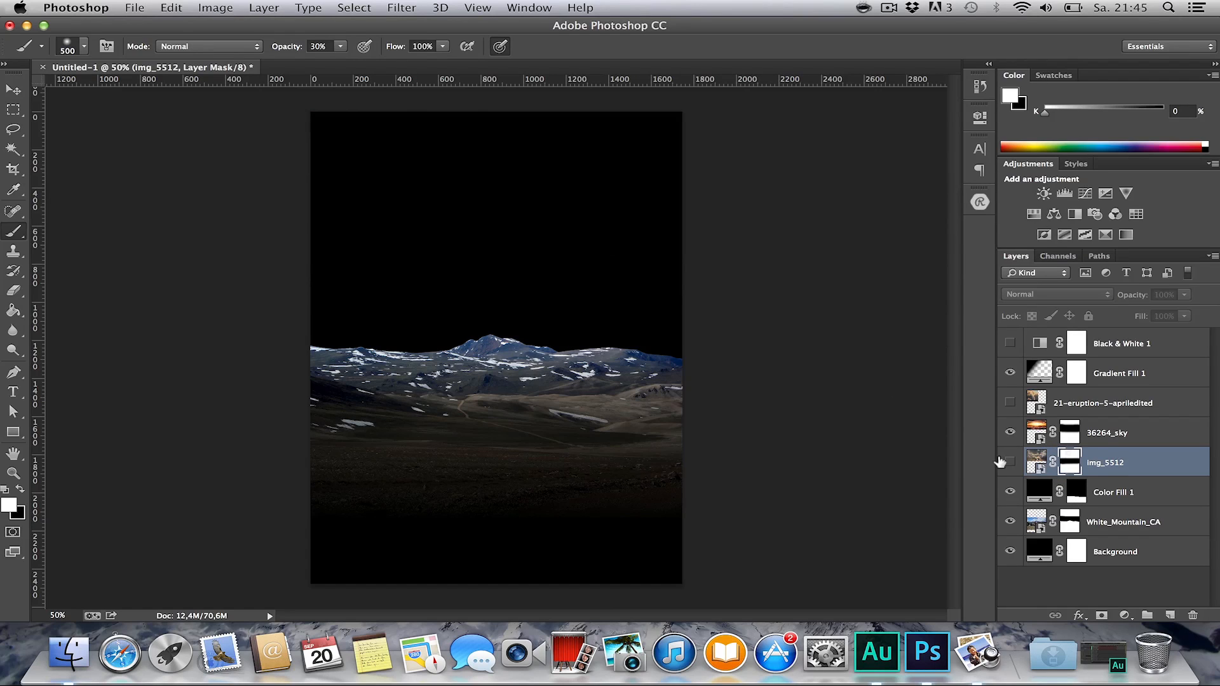
{"action": "left_click", "coordinate": [1000, 462], "text": "alt"}
{"action": "left_click", "coordinate": [1006, 432]}
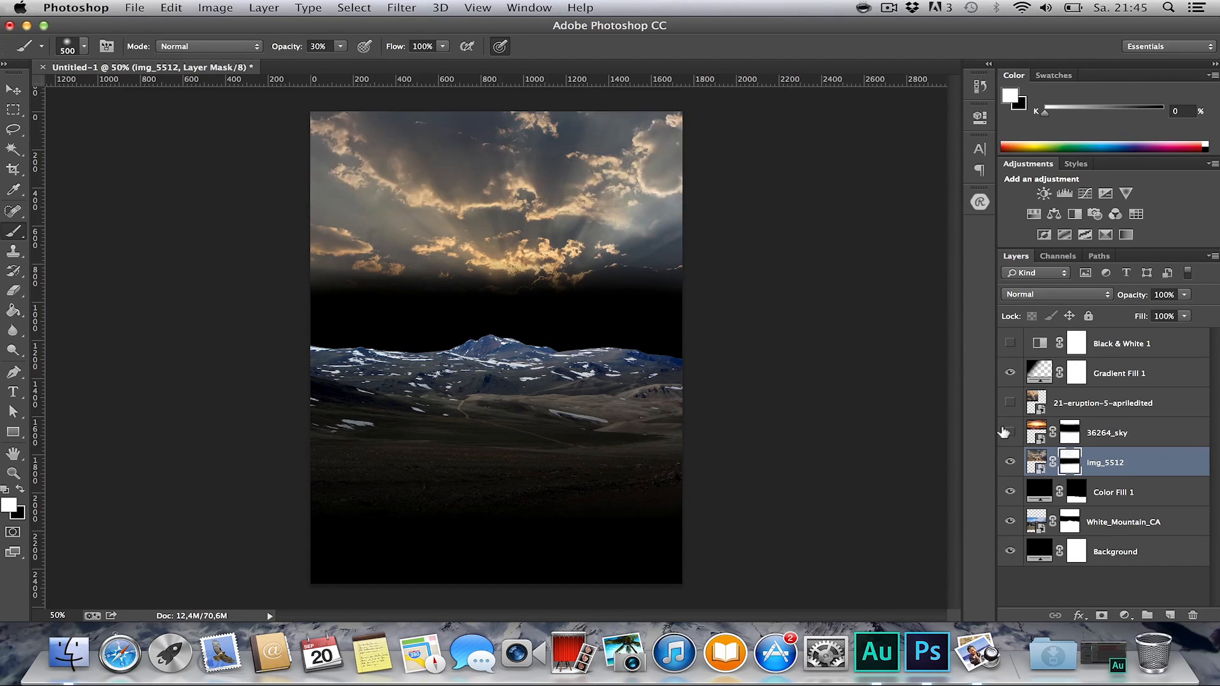
{"action": "left_click", "coordinate": [1005, 432]}
{"action": "left_click", "coordinate": [1103, 431]}
{"action": "left_click", "coordinate": [1055, 294]}
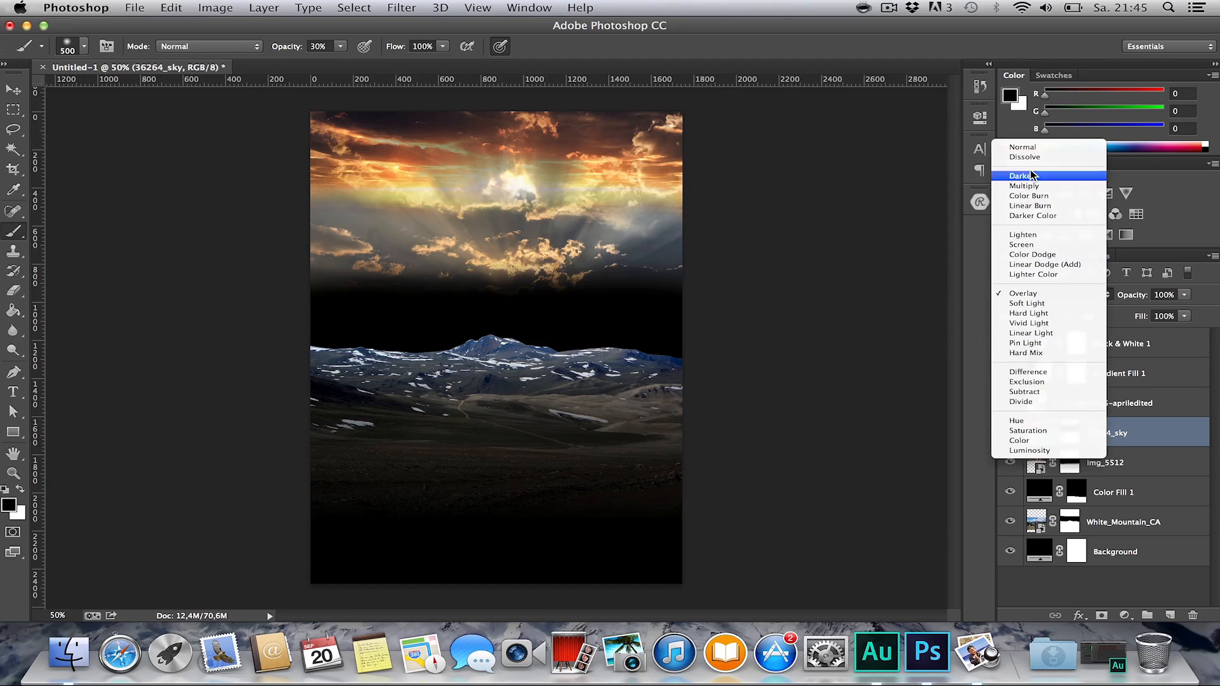
{"action": "left_click", "coordinate": [1042, 145]}
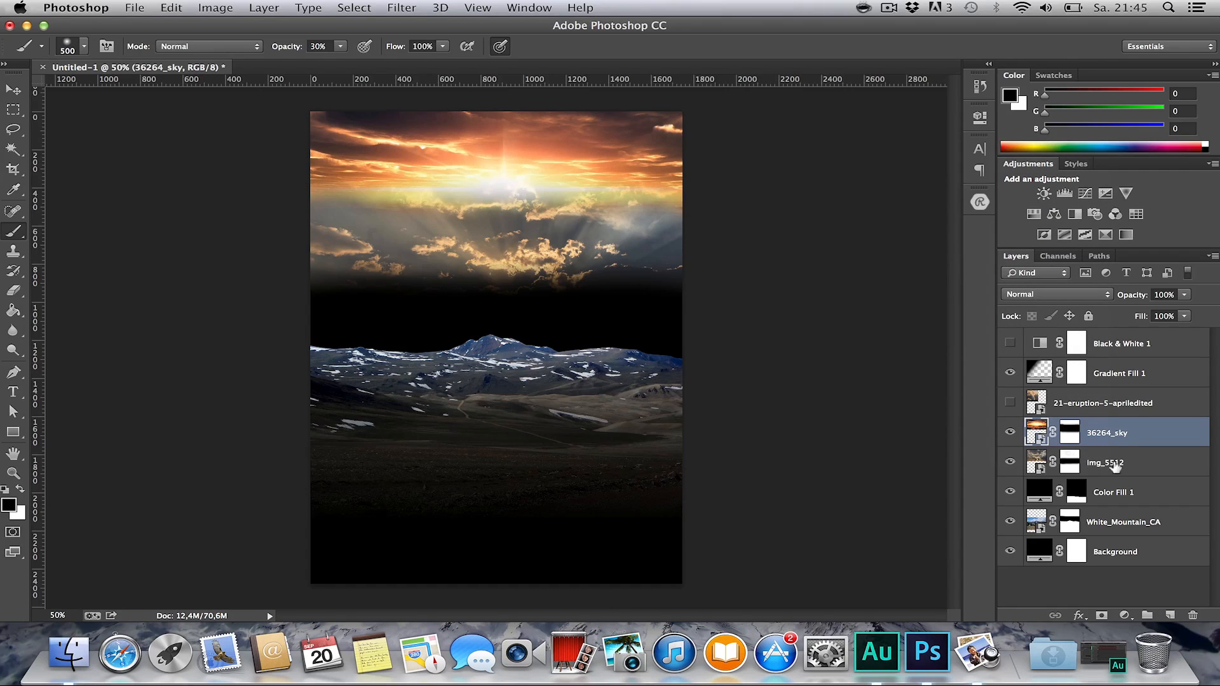
Paint black at 30% opacity on the img_5512 mask to fade its clouds just below the sun.
{"action": "left_click", "coordinate": [1116, 463]}
{"action": "left_click", "coordinate": [1070, 463]}
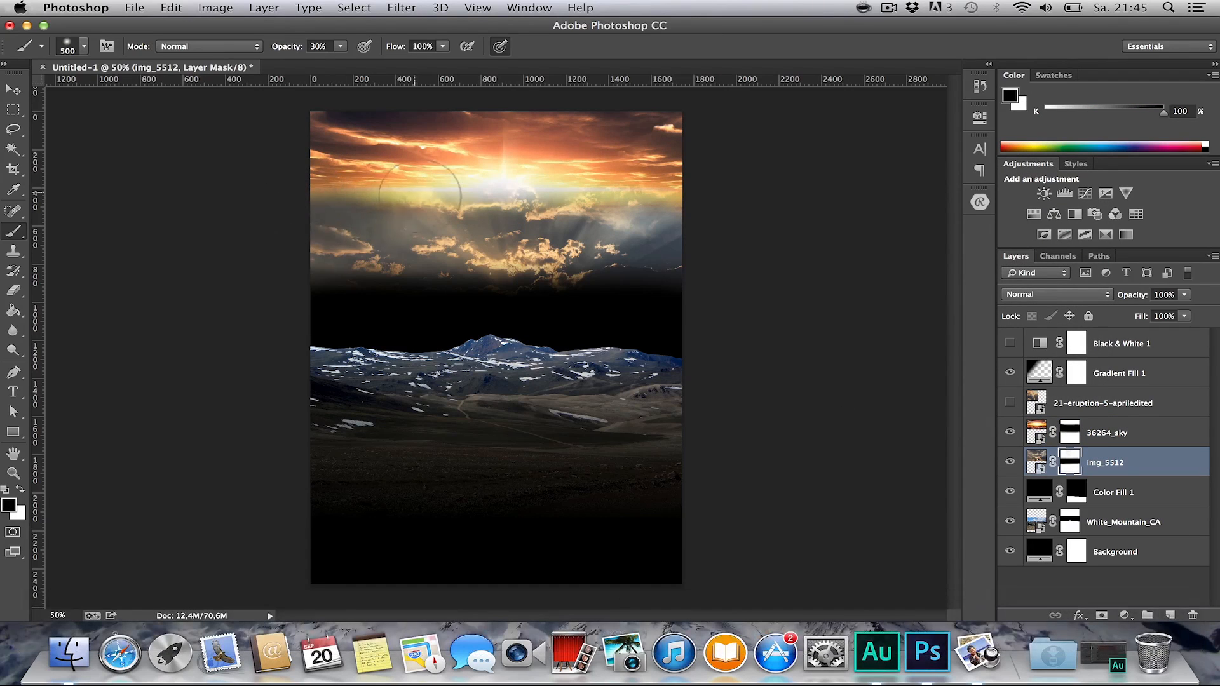
{"action": "mouse_move", "coordinate": [420, 195]}
{"action": "left_mouse_down"}
{"action": "mouse_move", "coordinate": [554, 179]}
{"action": "mouse_move", "coordinate": [469, 178]}
{"action": "mouse_move", "coordinate": [761, 185]}
{"action": "mouse_move", "coordinate": [495, 179]}
{"action": "mouse_move", "coordinate": [654, 265]}
{"action": "left_mouse_up"}
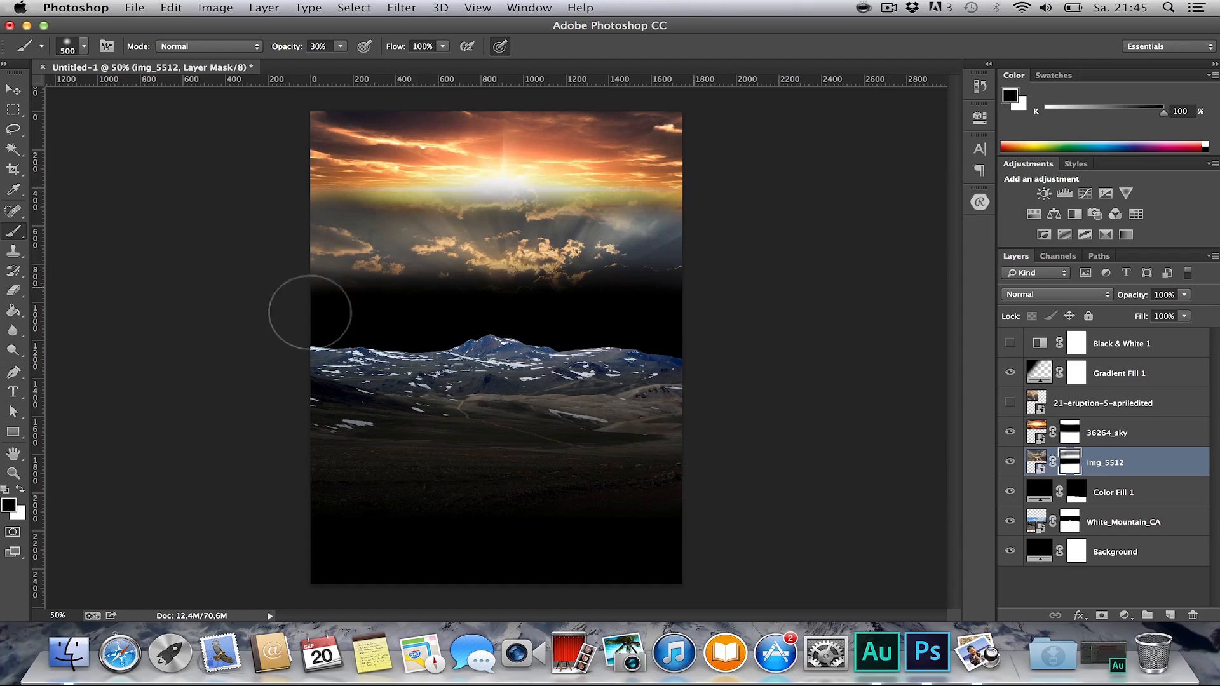
Stretch the img_5512 clouds downward toward the mountain ridge with Free Transform.
{"action": "key", "text": "super+t"}
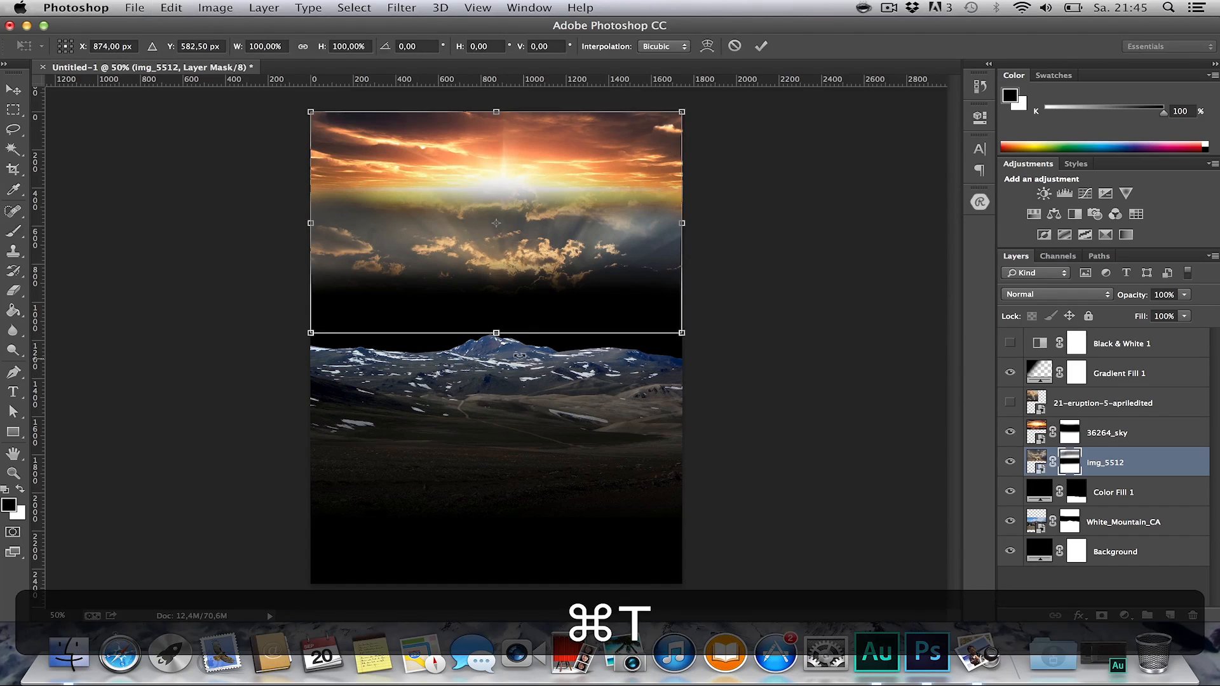
{"action": "left_click_drag", "start_coordinate": [497, 332], "coordinate": [498, 367]}
{"action": "key", "text": "Return"}
{"action": "key", "text": "b"}
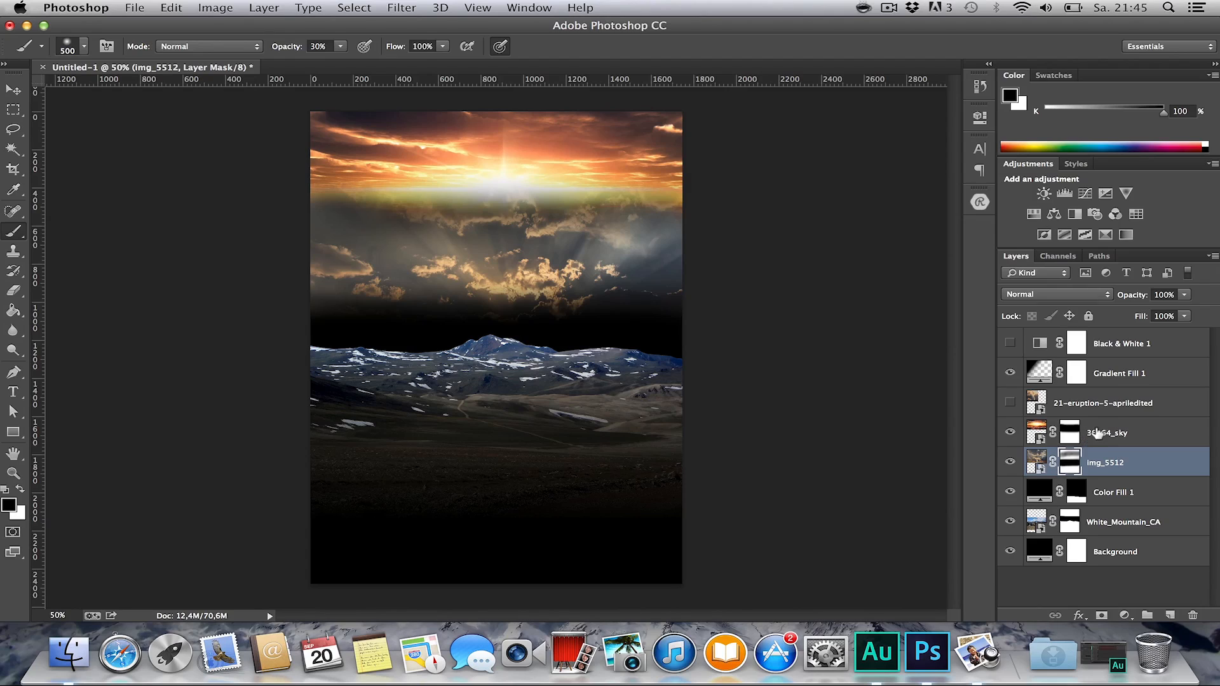
Stretch the 36264_sky layer downward with Free Transform to enlarge the sunset sky.
{"action": "left_click", "coordinate": [1098, 433]}
{"action": "key", "text": "super+t"}
{"action": "left_click_drag", "start_coordinate": [488, 299], "coordinate": [471, 416]}
{"action": "key", "text": "Return"}
{"action": "key", "text": "v"}
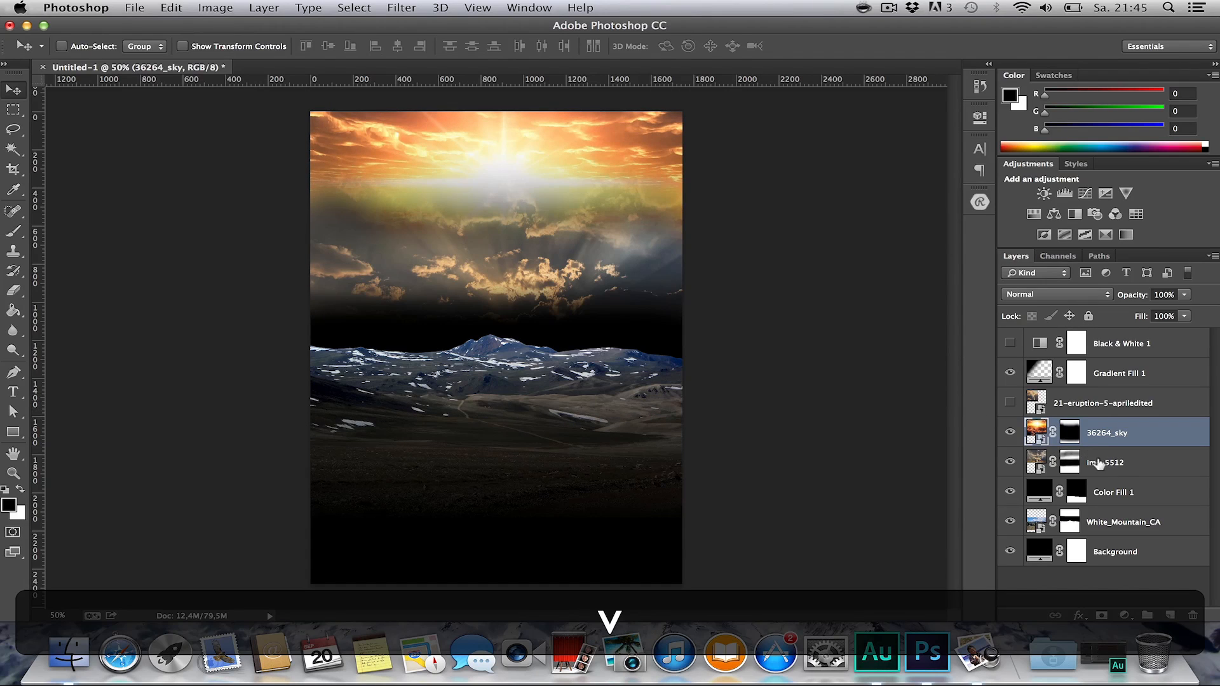
Reorder img_5512 above 36264_sky and paint black on its mask to fade the clouds around the sun and above the horizon.
{"action": "left_click_drag", "start_coordinate": [1098, 464], "coordinate": [1125, 422]}
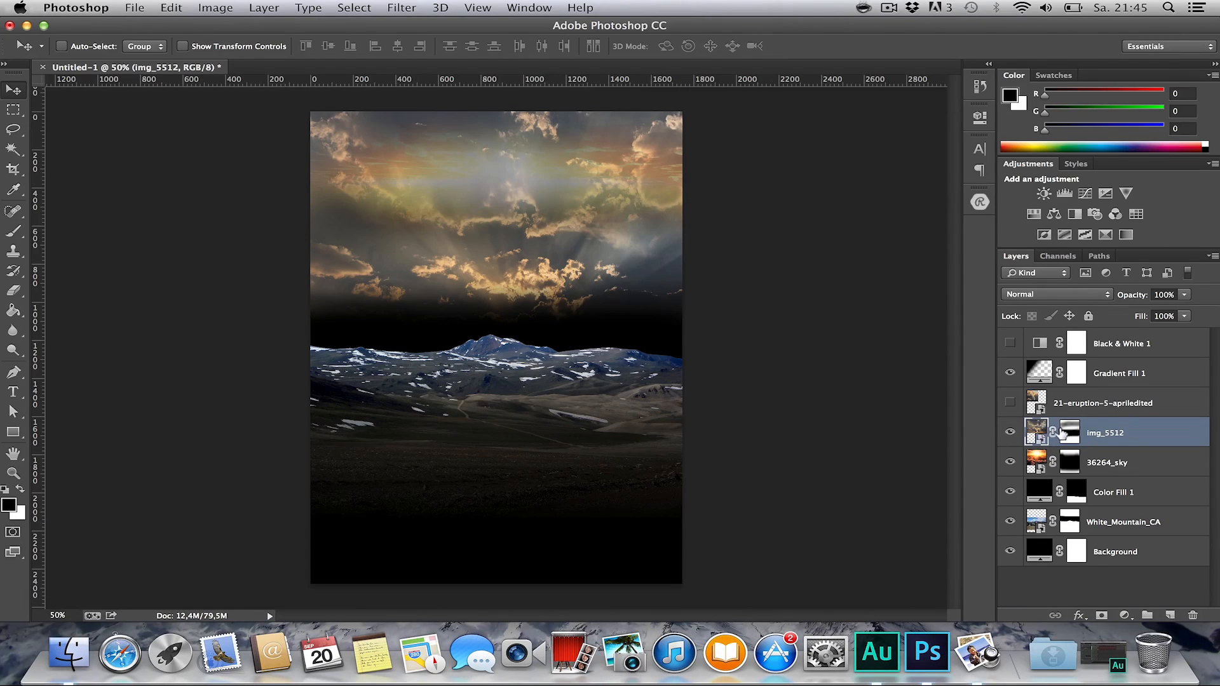
{"action": "key", "text": "b"}
{"action": "left_click", "coordinate": [1062, 433]}
{"action": "mouse_move", "coordinate": [699, 150]}
{"action": "left_mouse_down"}
{"action": "mouse_move", "coordinate": [234, 149]}
{"action": "mouse_move", "coordinate": [503, 159]}
{"action": "mouse_move", "coordinate": [491, 158]}
{"action": "mouse_move", "coordinate": [524, 137]}
{"action": "mouse_move", "coordinate": [506, 141]}
{"action": "mouse_move", "coordinate": [541, 140]}
{"action": "mouse_move", "coordinate": [446, 154]}
{"action": "mouse_move", "coordinate": [564, 151]}
{"action": "mouse_move", "coordinate": [524, 144]}
{"action": "mouse_move", "coordinate": [590, 175]}
{"action": "left_mouse_up"}
{"action": "key", "text": "super+z"}
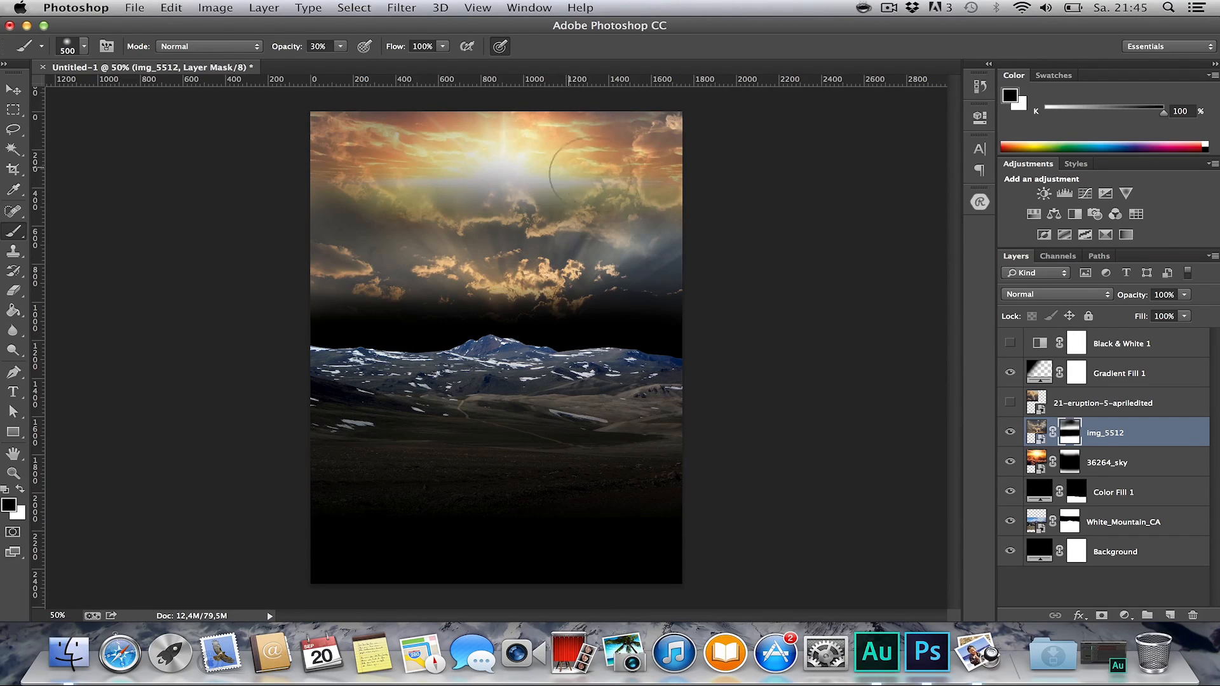
{"action": "mouse_move", "coordinate": [552, 321]}
{"action": "left_mouse_down"}
{"action": "mouse_move", "coordinate": [335, 313]}
{"action": "mouse_move", "coordinate": [727, 307]}
{"action": "mouse_move", "coordinate": [406, 319]}
{"action": "mouse_move", "coordinate": [229, 294]}
{"action": "mouse_move", "coordinate": [545, 319]}
{"action": "mouse_move", "coordinate": [492, 313]}
{"action": "mouse_move", "coordinate": [541, 289]}
{"action": "mouse_move", "coordinate": [509, 271]}
{"action": "mouse_move", "coordinate": [538, 277]}
{"action": "mouse_move", "coordinate": [422, 291]}
{"action": "left_mouse_up"}
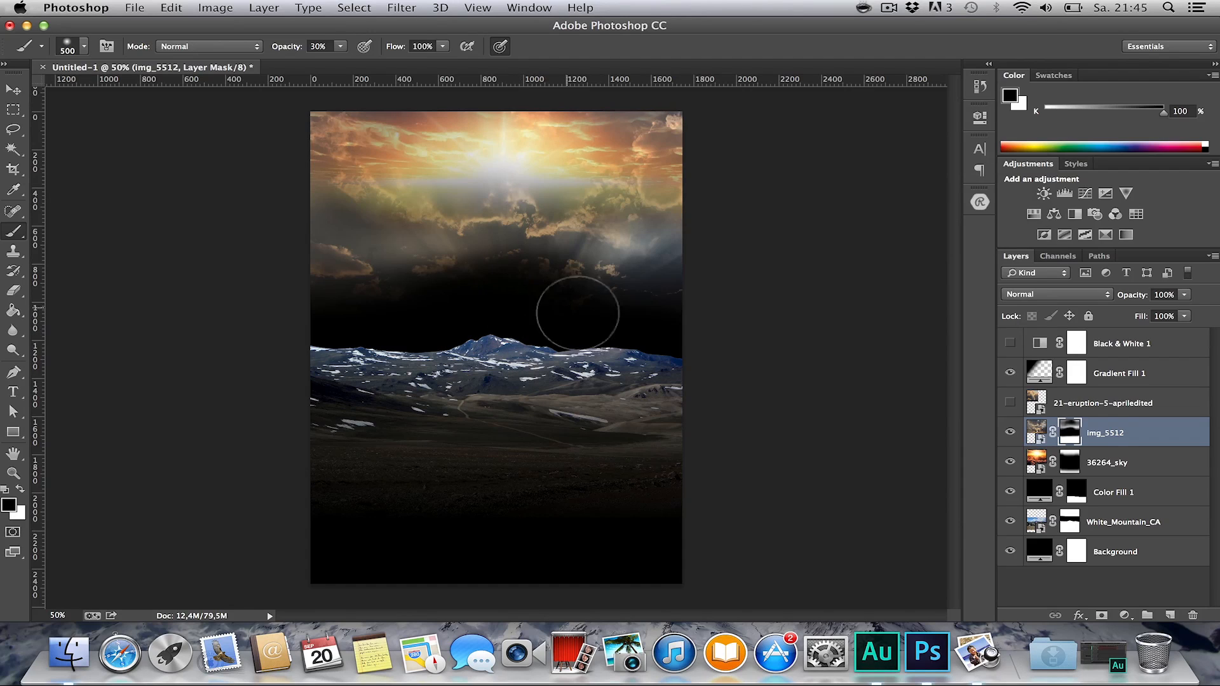
Move the 36264_sky image down so the sun sits just above the mountain peak.
{"action": "left_click", "coordinate": [1105, 462]}
{"action": "key", "text": "v"}
{"action": "mouse_move", "coordinate": [500, 159]}
{"action": "left_mouse_down"}
{"action": "mouse_move", "coordinate": [502, 314]}
{"action": "mouse_move", "coordinate": [504, 285]}
{"action": "mouse_move", "coordinate": [505, 295]}
{"action": "left_mouse_up"}
Paint white at 30% opacity on the 36264_sky mask to extend the sunset glow down over the mountain ridge.
{"action": "key", "text": "shift+b"}
{"action": "key", "text": "b"}
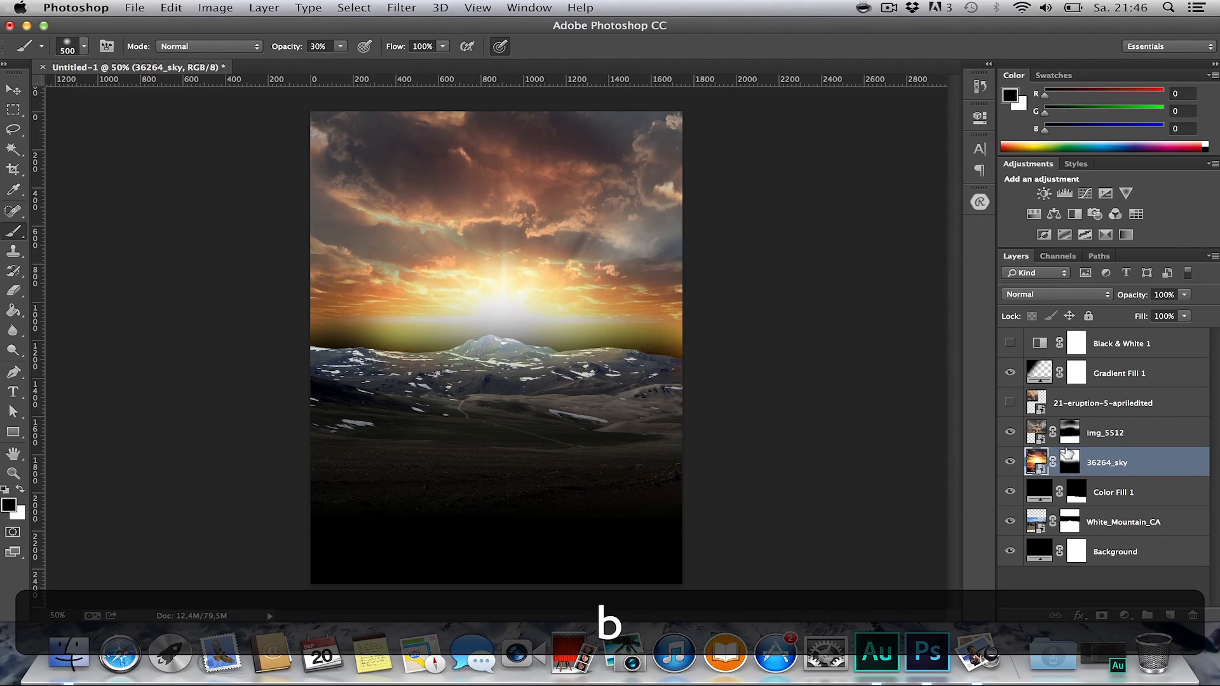
{"action": "left_click", "coordinate": [1069, 457]}
{"action": "key", "text": "x"}
{"action": "mouse_move", "coordinate": [694, 354]}
{"action": "left_mouse_down"}
{"action": "mouse_move", "coordinate": [477, 366]}
{"action": "mouse_move", "coordinate": [126, 356]}
{"action": "mouse_move", "coordinate": [385, 353]}
{"action": "mouse_move", "coordinate": [407, 335]}
{"action": "mouse_move", "coordinate": [318, 347]}
{"action": "mouse_move", "coordinate": [698, 348]}
{"action": "mouse_move", "coordinate": [258, 400]}
{"action": "mouse_move", "coordinate": [593, 416]}
{"action": "left_mouse_up"}
{"action": "key", "text": "x"}
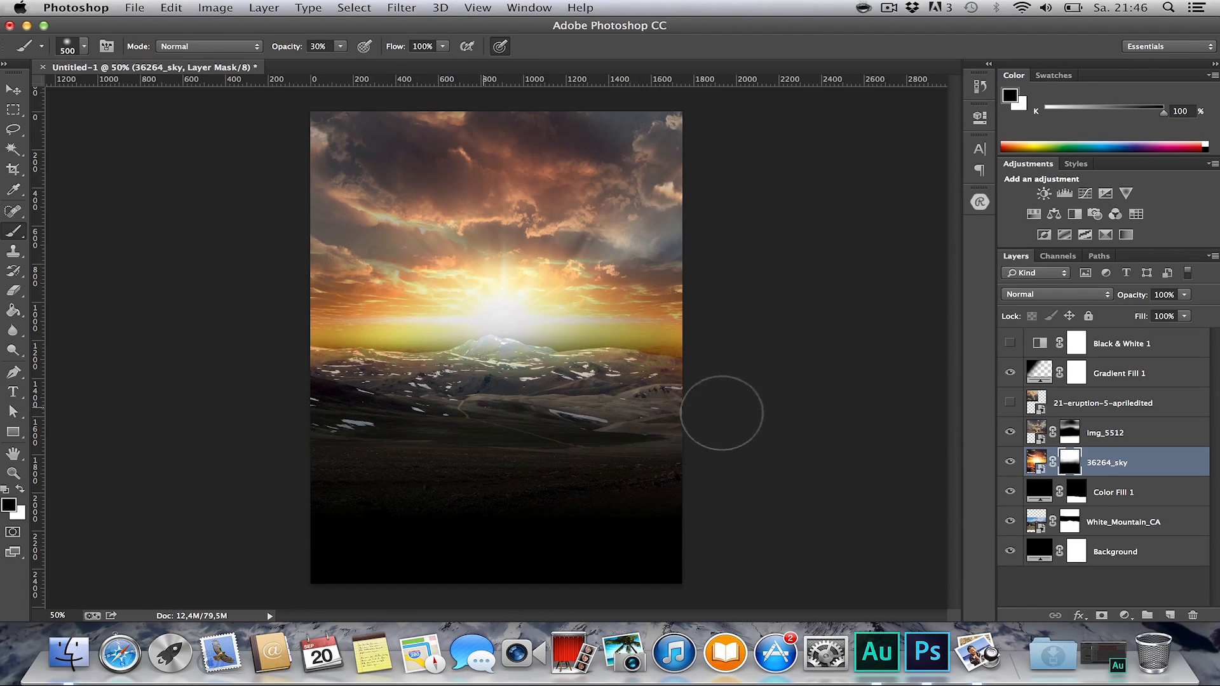
{"action": "key", "text": "h"}
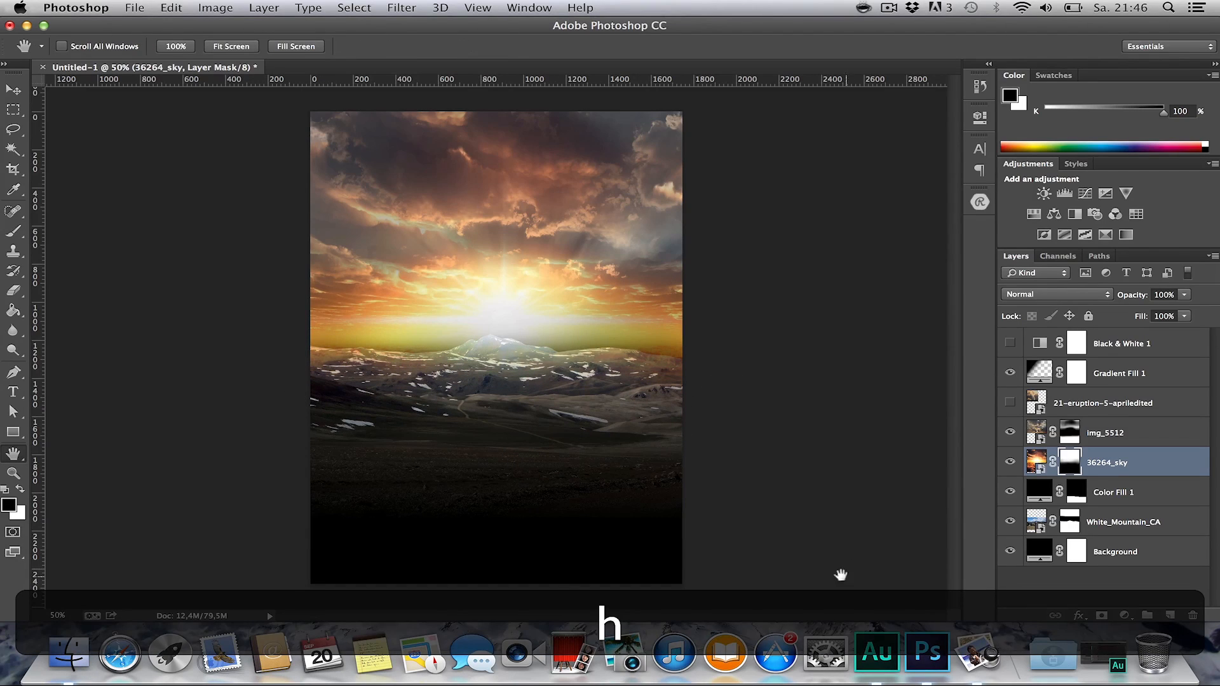
Place clouds11_by_grahamsym-d4misuz from the Clouds folder above 36264_sky, aligned with the canvas's upper edge.
{"action": "left_click", "coordinate": [69, 653]}
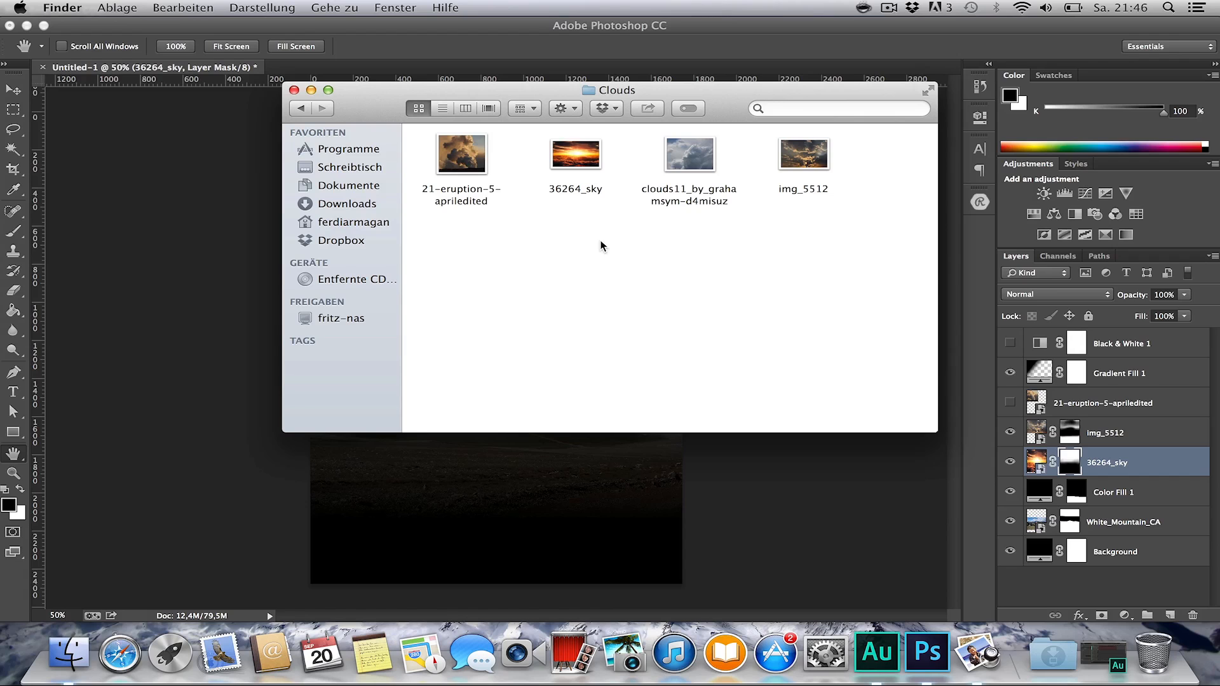
{"action": "left_click_drag", "start_coordinate": [702, 153], "coordinate": [486, 307]}
{"action": "left_click_drag", "start_coordinate": [562, 336], "coordinate": [552, 223]}
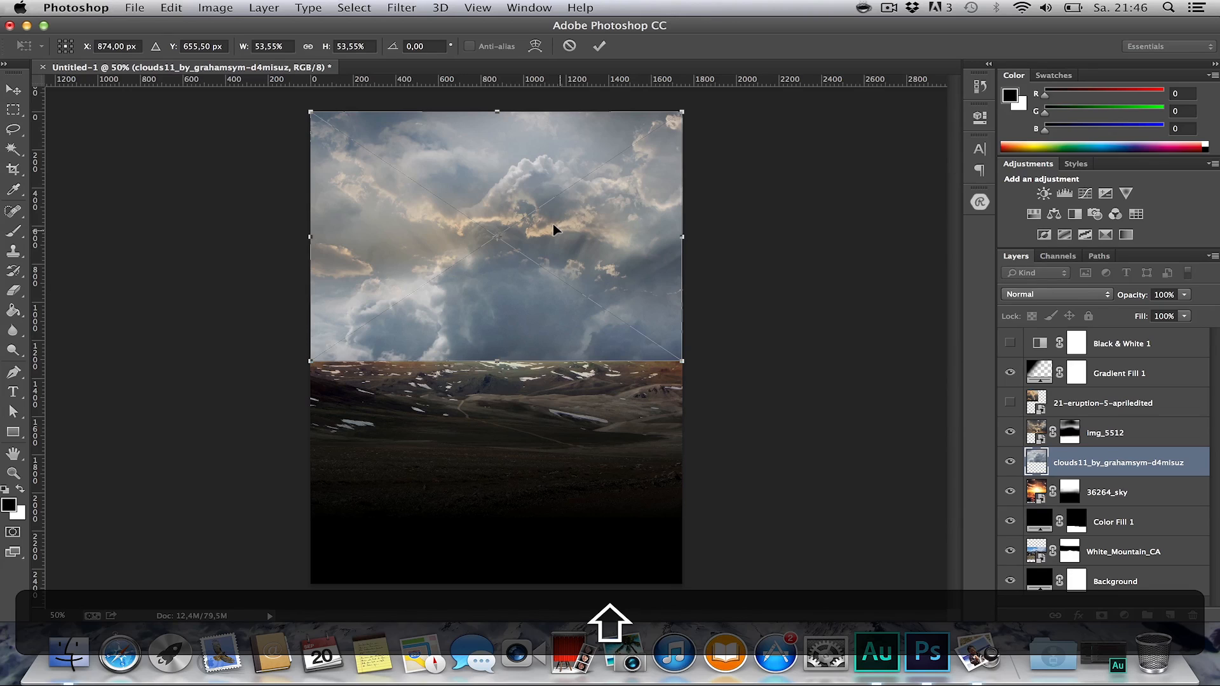
{"action": "key", "text": "Return"}
Try the Lighten and Screen blend modes on the clouds11_by_grahamsym-d4misuz layer.
{"action": "left_click", "coordinate": [1039, 293]}
{"action": "left_click", "coordinate": [1036, 381]}
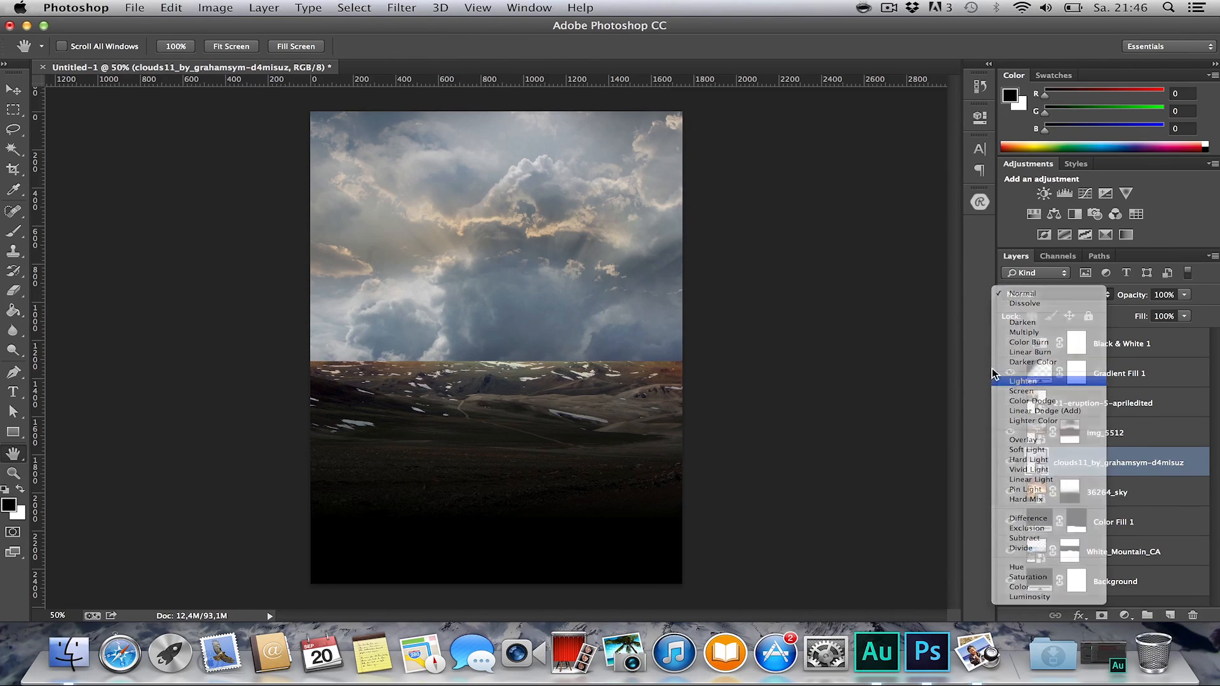
{"action": "left_click", "coordinate": [1032, 294]}
{"action": "left_click", "coordinate": [1032, 304]}
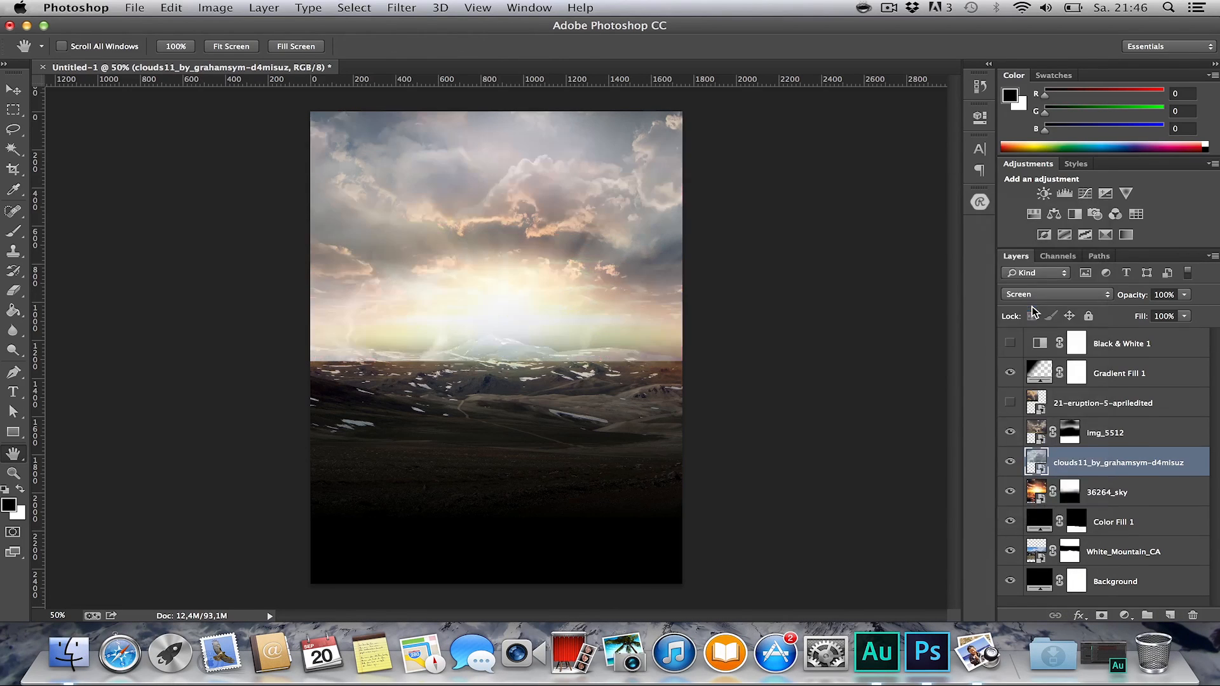
Compare Overlay, Hard Light and Soft Light on the clouds11_by_grahamsym-d4misuz layer, and set its blend mode to Overlay.
{"action": "left_click", "coordinate": [1037, 294]}
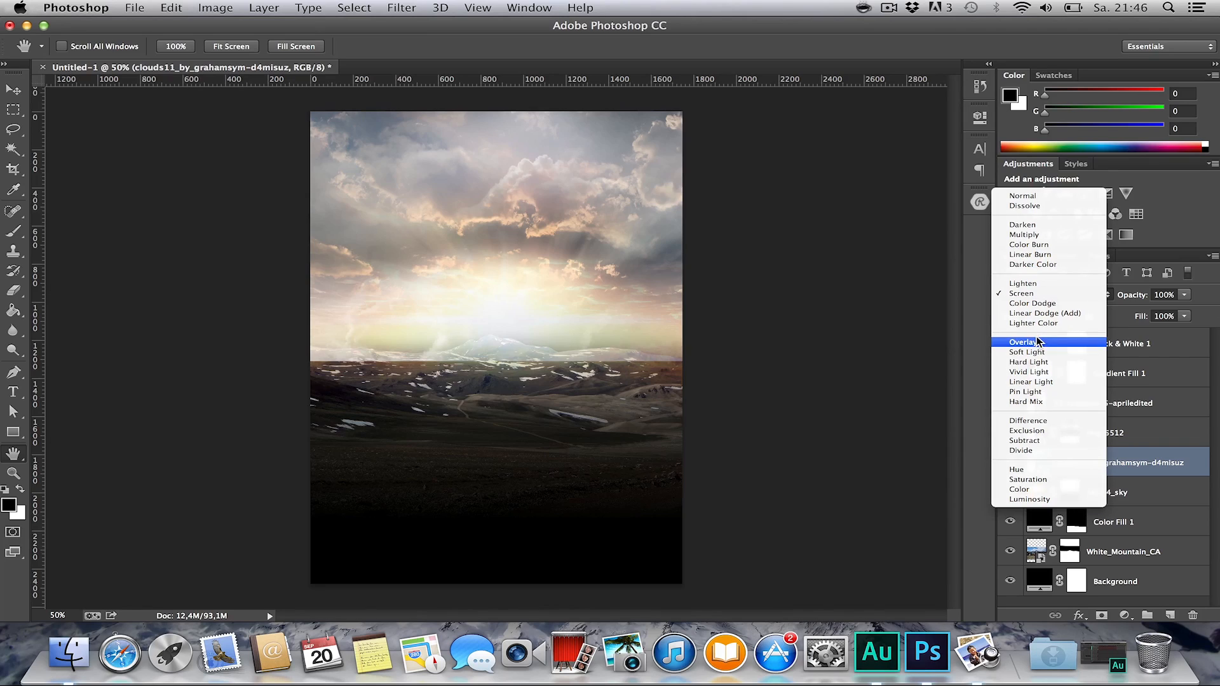
{"action": "left_click", "coordinate": [1035, 338]}
{"action": "left_click", "coordinate": [1036, 294]}
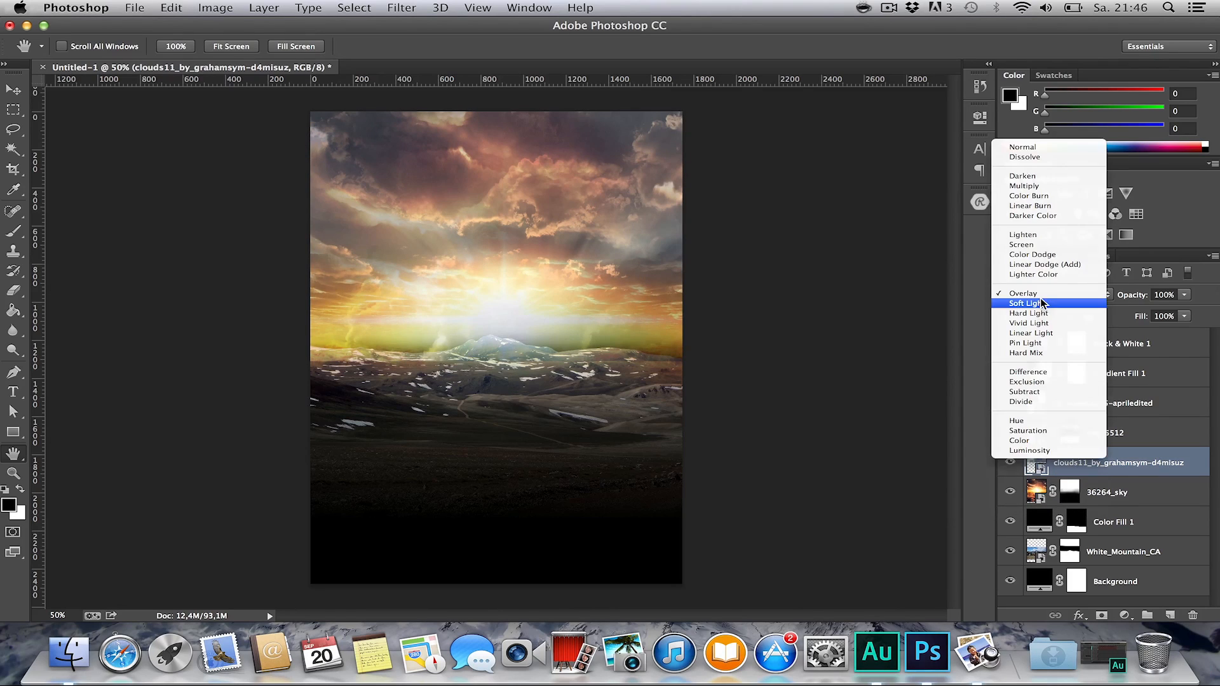
{"action": "left_click", "coordinate": [1042, 314]}
{"action": "left_click", "coordinate": [1040, 294]}
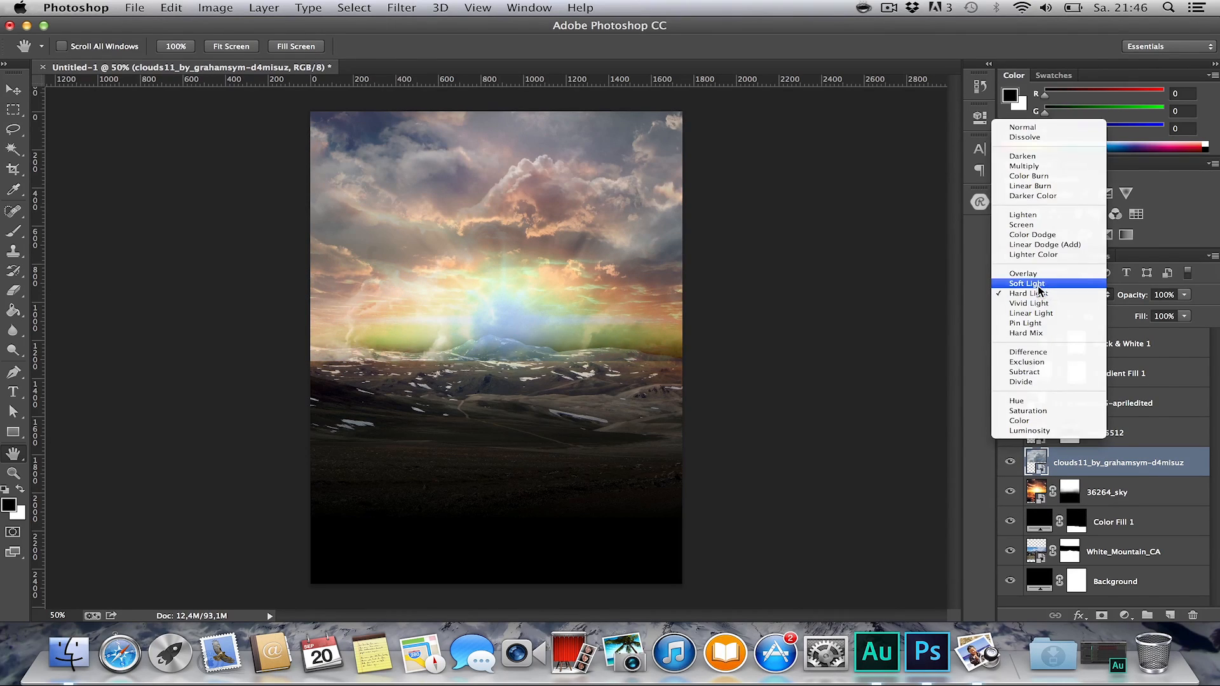
{"action": "left_click", "coordinate": [1036, 302]}
{"action": "left_click", "coordinate": [1036, 283]}
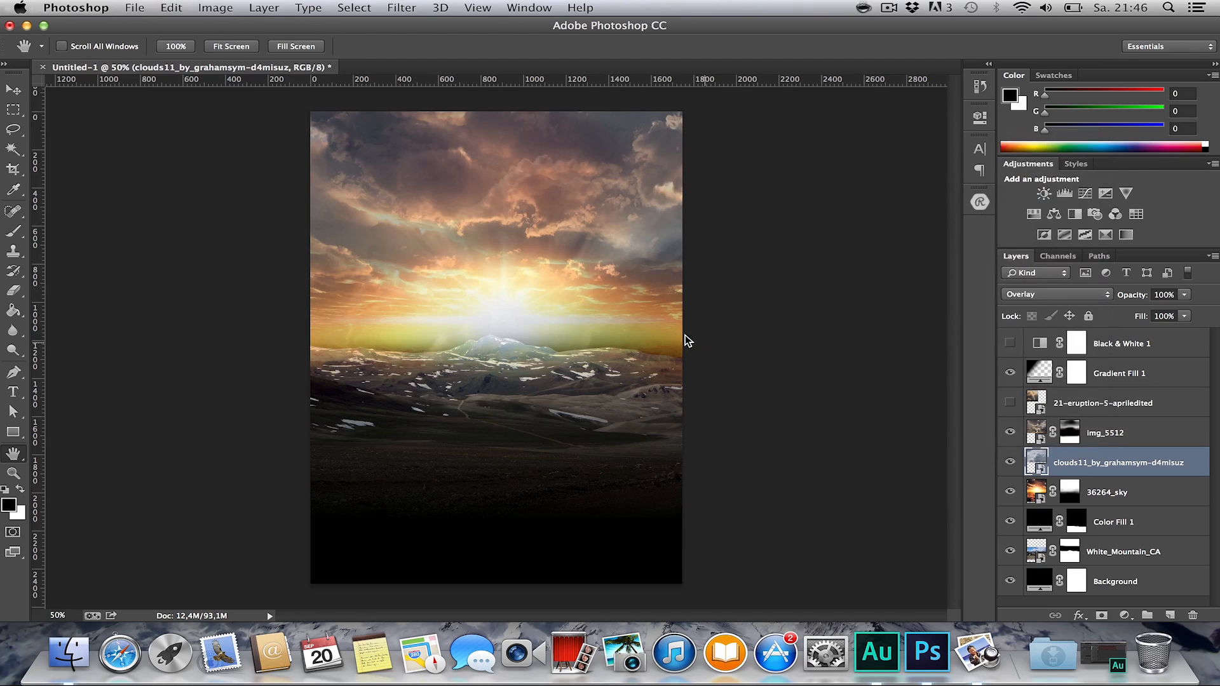
Add a layer mask to clouds11_by_grahamsym-d4misuz and paint black at 30% opacity across the landscape to fade out the clouds there.
{"action": "key", "text": "b"}
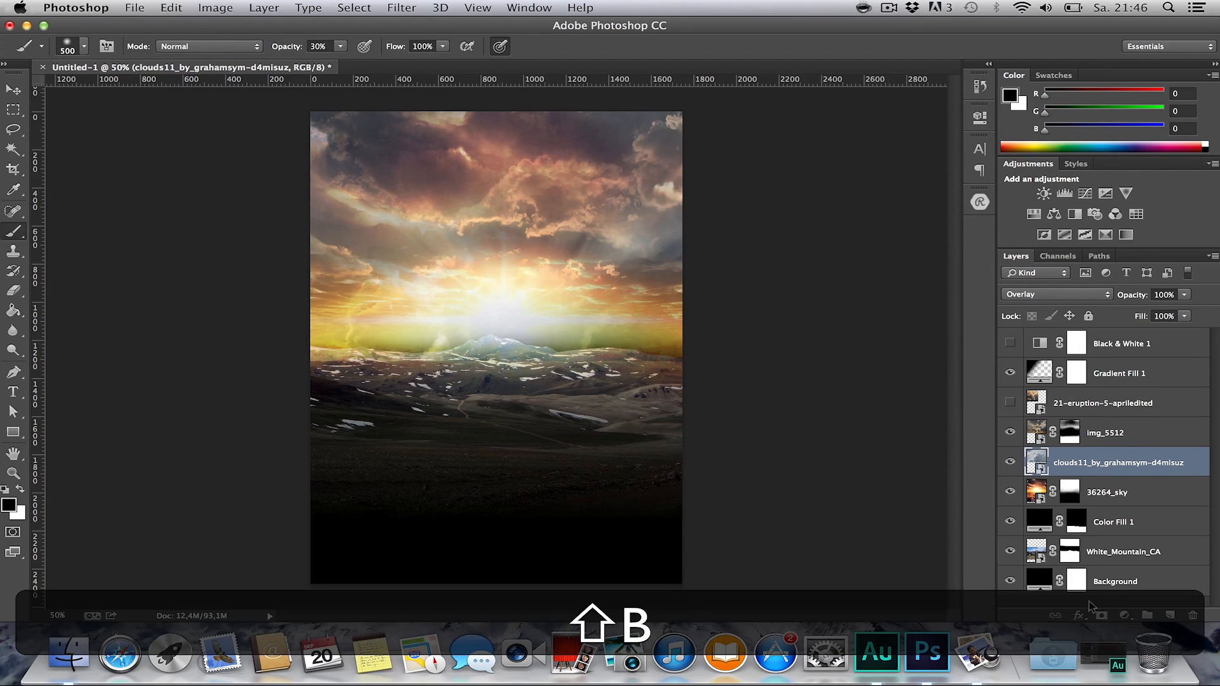
{"action": "left_click", "coordinate": [1101, 615]}
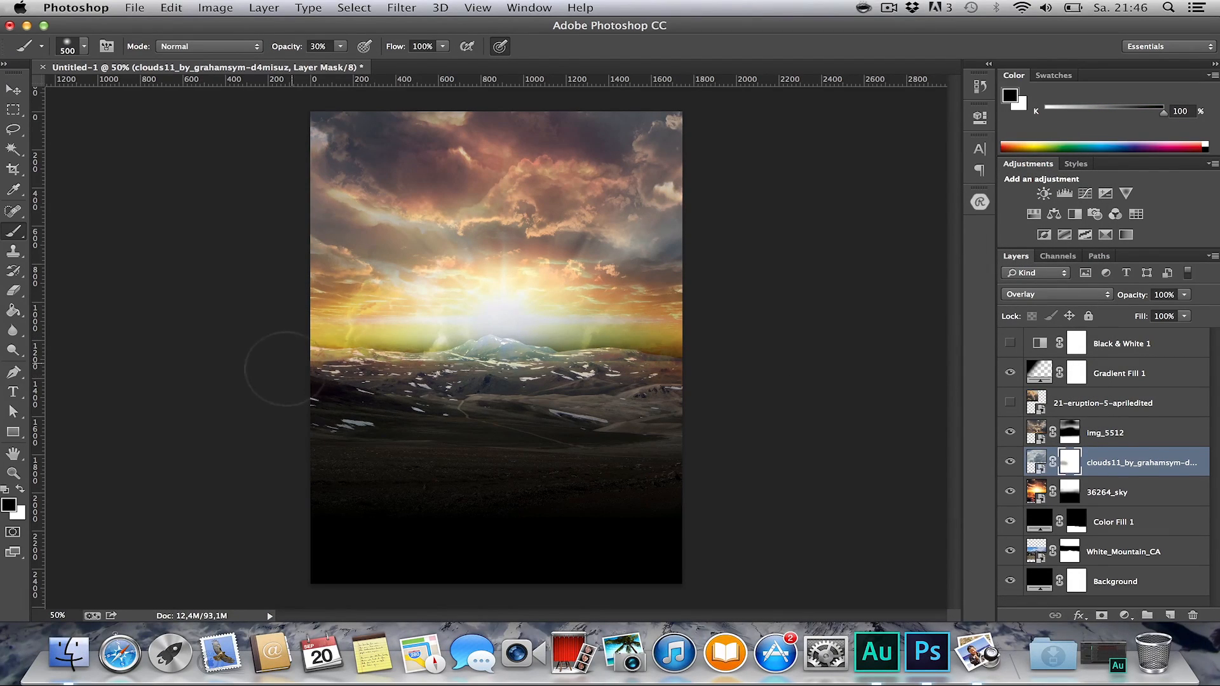
{"action": "mouse_move", "coordinate": [557, 382]}
{"action": "left_mouse_down"}
{"action": "mouse_move", "coordinate": [463, 377]}
{"action": "mouse_move", "coordinate": [595, 352]}
{"action": "mouse_move", "coordinate": [526, 313]}
{"action": "mouse_move", "coordinate": [502, 385]}
{"action": "left_mouse_up"}
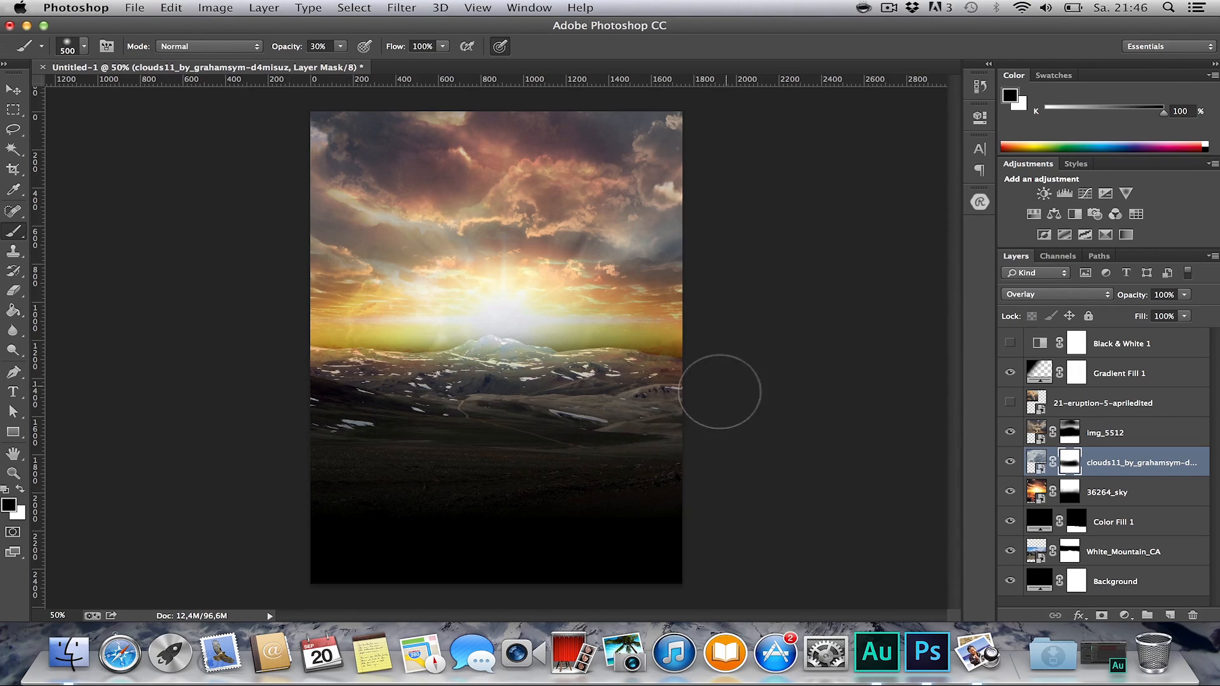
{"action": "key", "text": "h"}
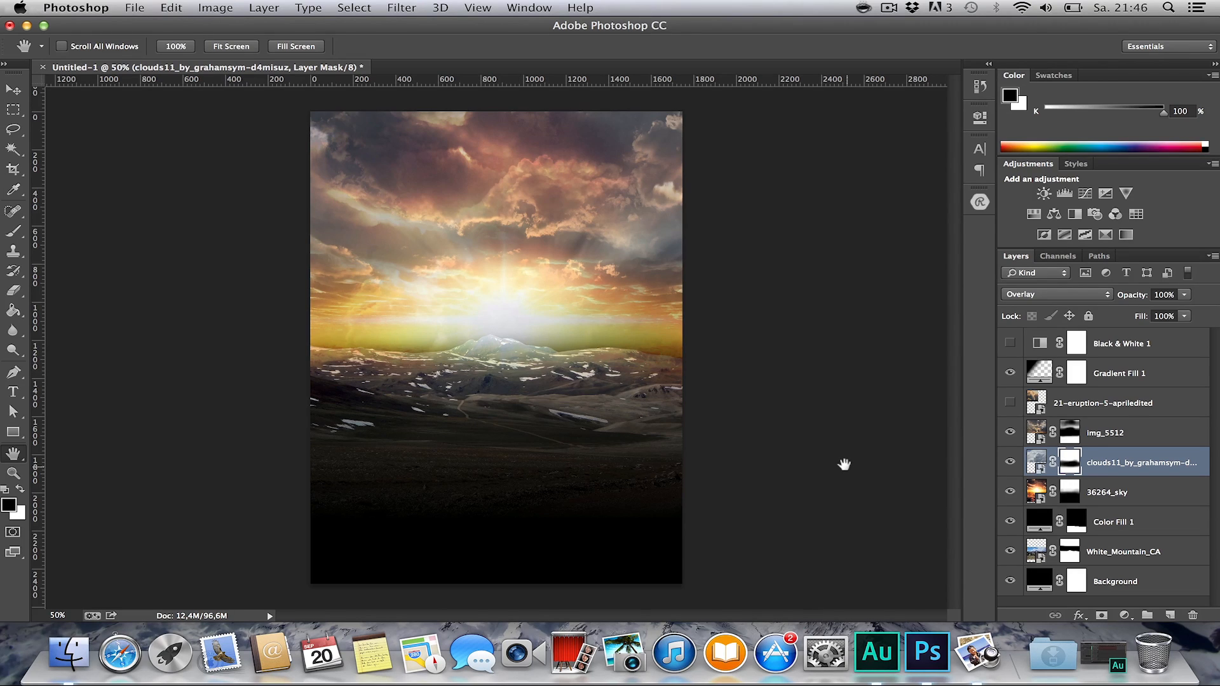
Duplicate the White_Mountain_CA layer, hide the original and rename it White_Mountain_CA Backup.
{"action": "left_click", "coordinate": [1124, 548]}
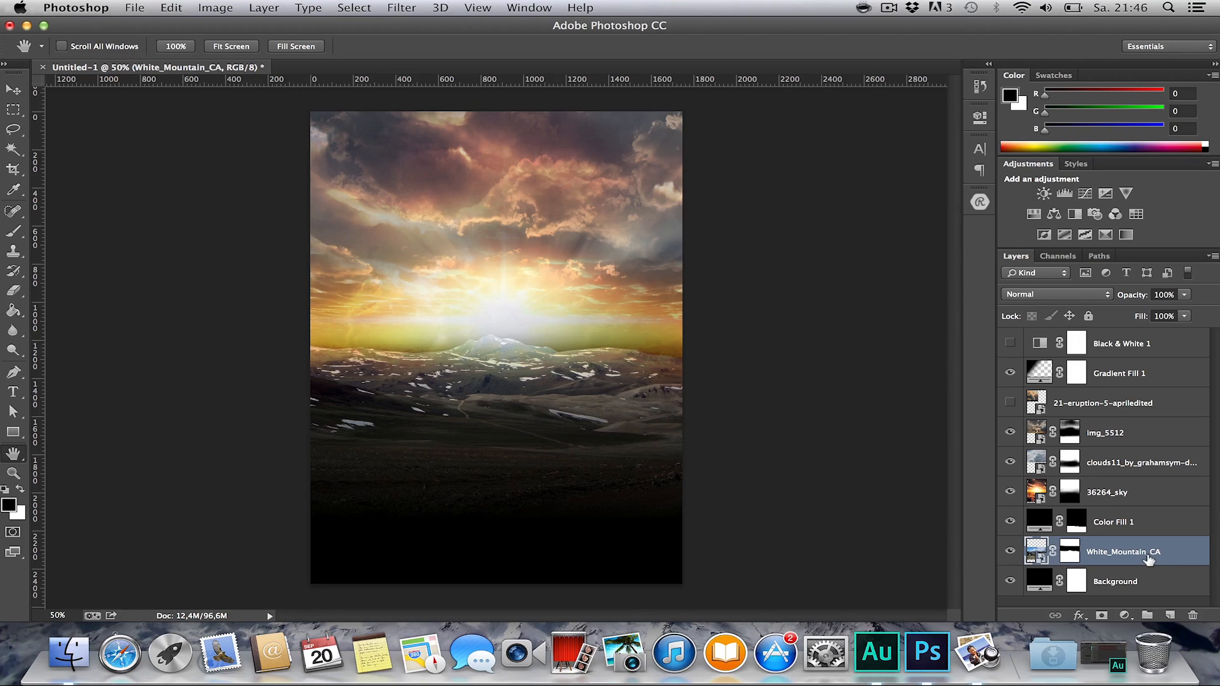
{"action": "key", "text": "super+j"}
{"action": "left_click", "coordinate": [1010, 581]}
{"action": "double_click", "coordinate": [1147, 580]}
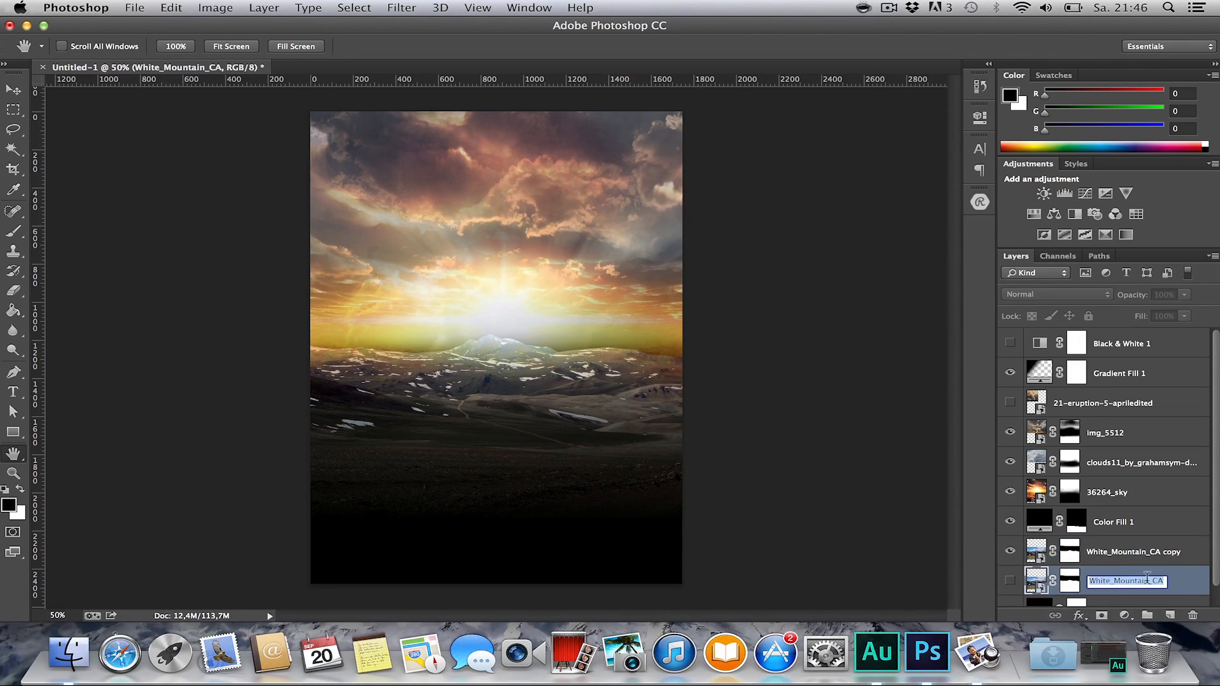
{"action": "left_click", "coordinate": [1159, 580]}
{"action": "type", "text": "Backup"}
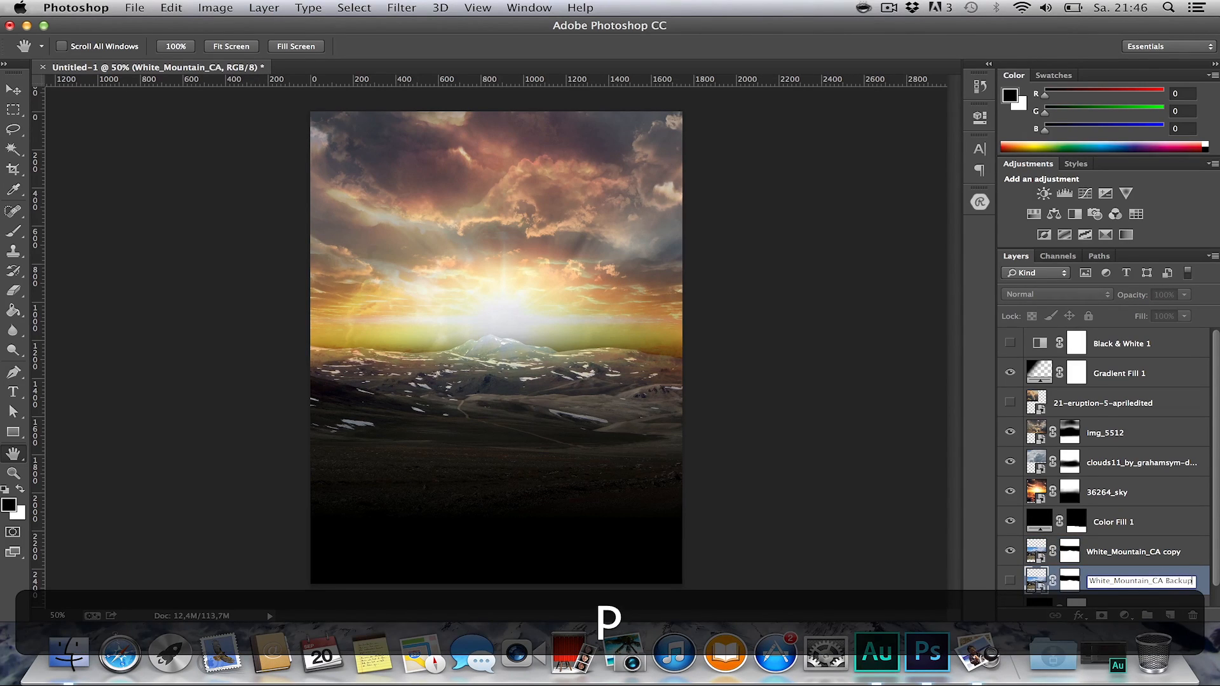
{"action": "key", "text": "Return"}
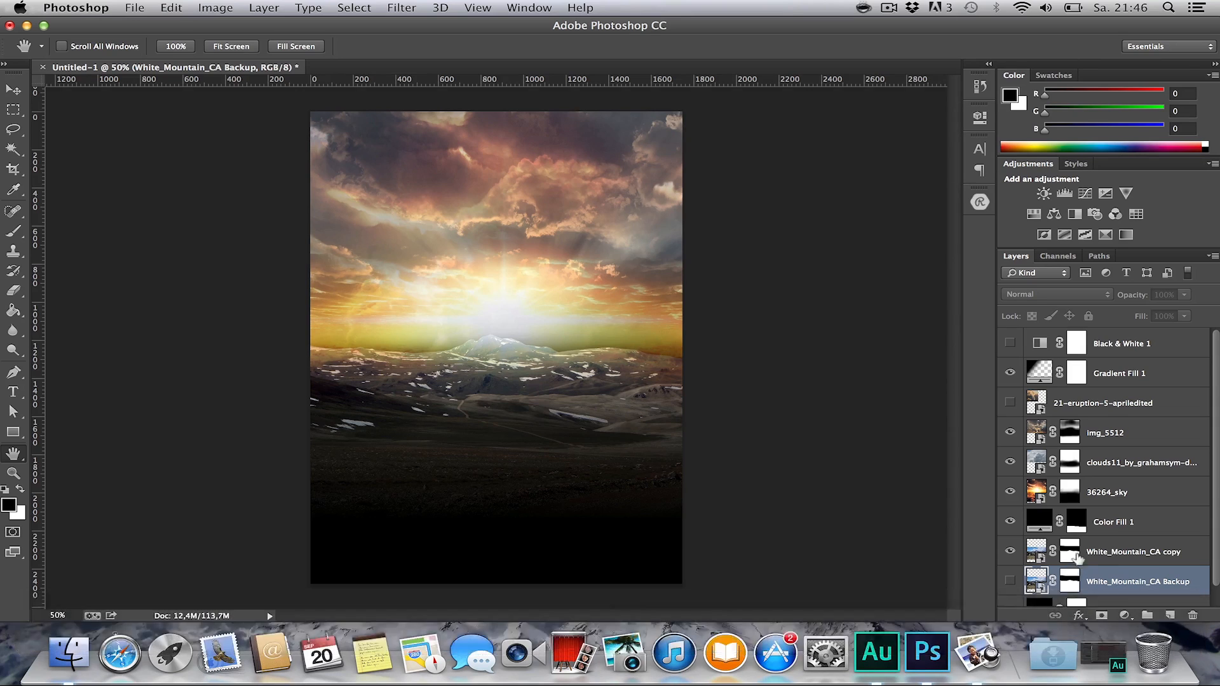
Paint black along the mountain ridge on the White_Mountain_CA copy mask with a soft 150 px brush at 49% opacity.
{"action": "left_click", "coordinate": [1069, 552]}
{"action": "key", "text": "b"}
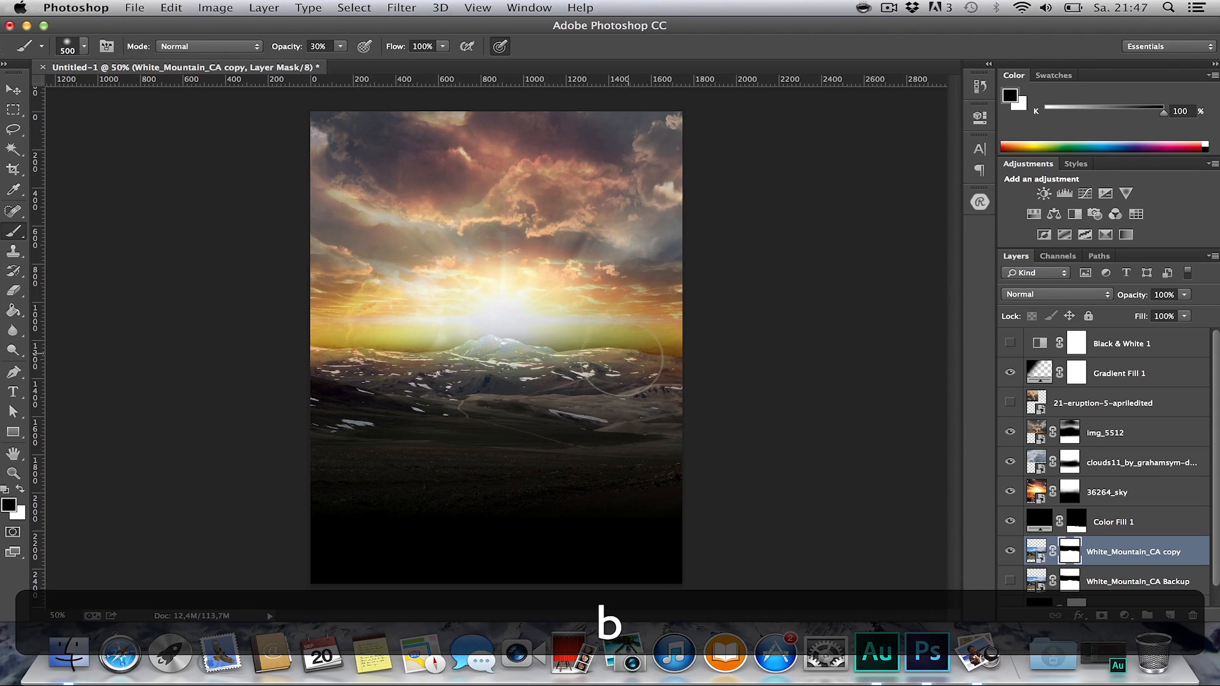
{"action": "key", "text": "super+z"}
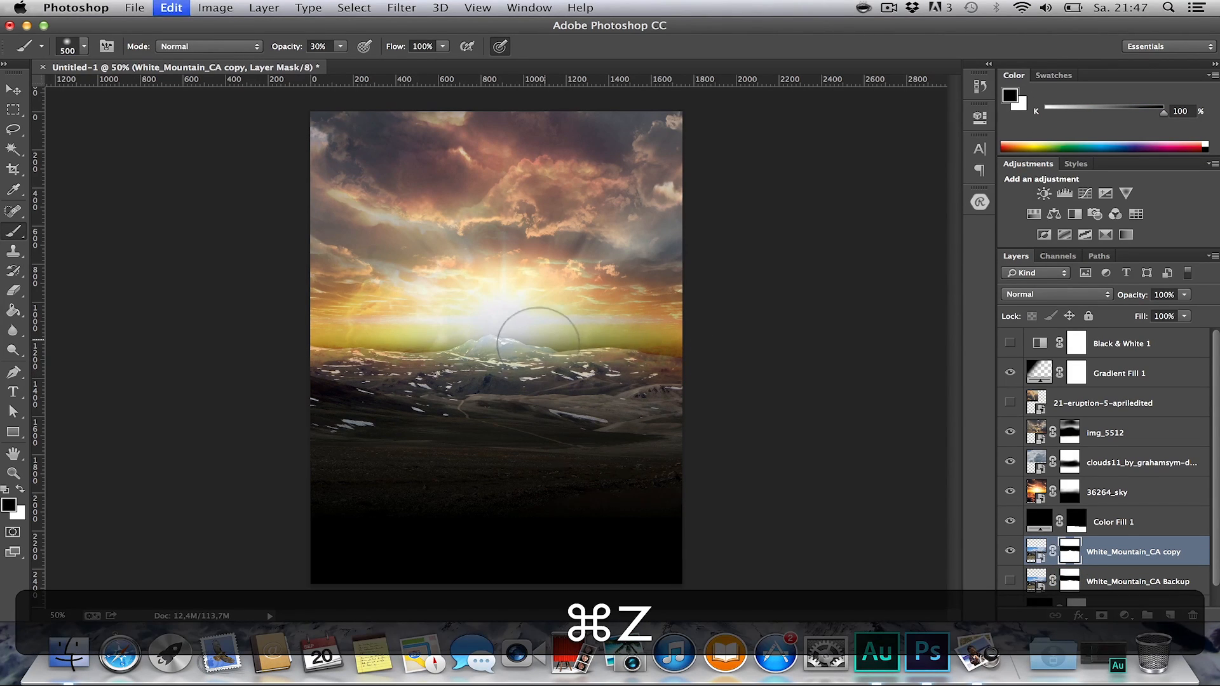
{"action": "right_click", "coordinate": [554, 339]}
{"action": "left_click", "coordinate": [712, 445]}
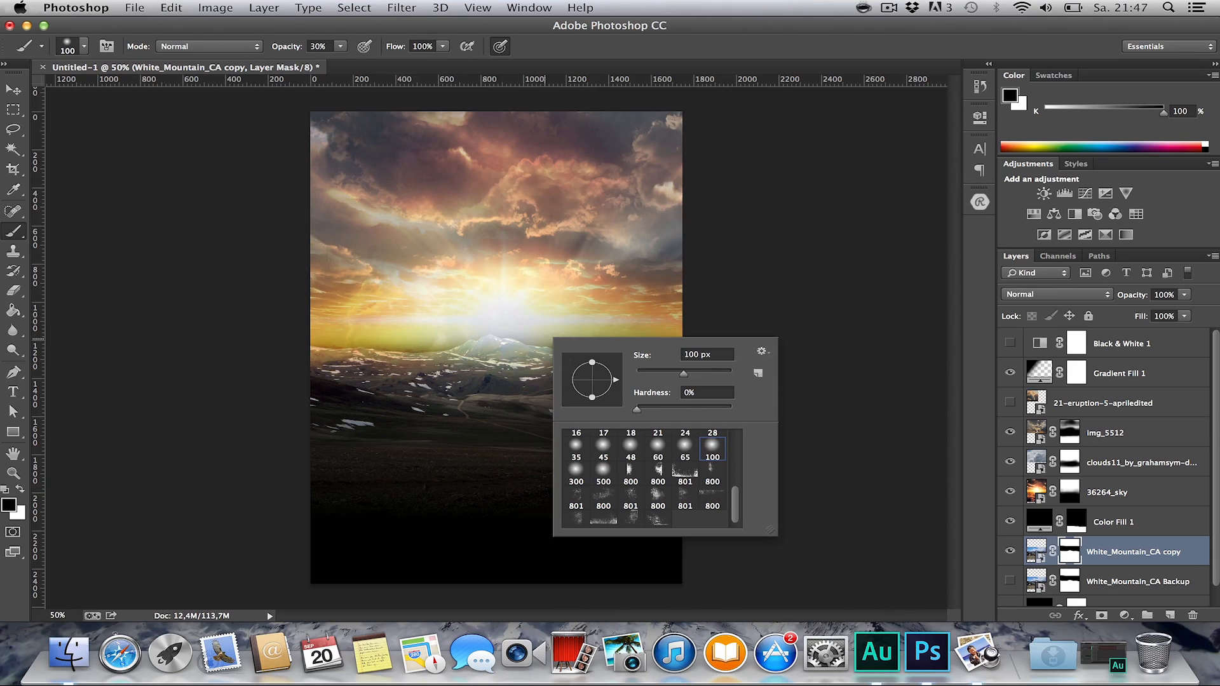
{"action": "type", "text": "5"}
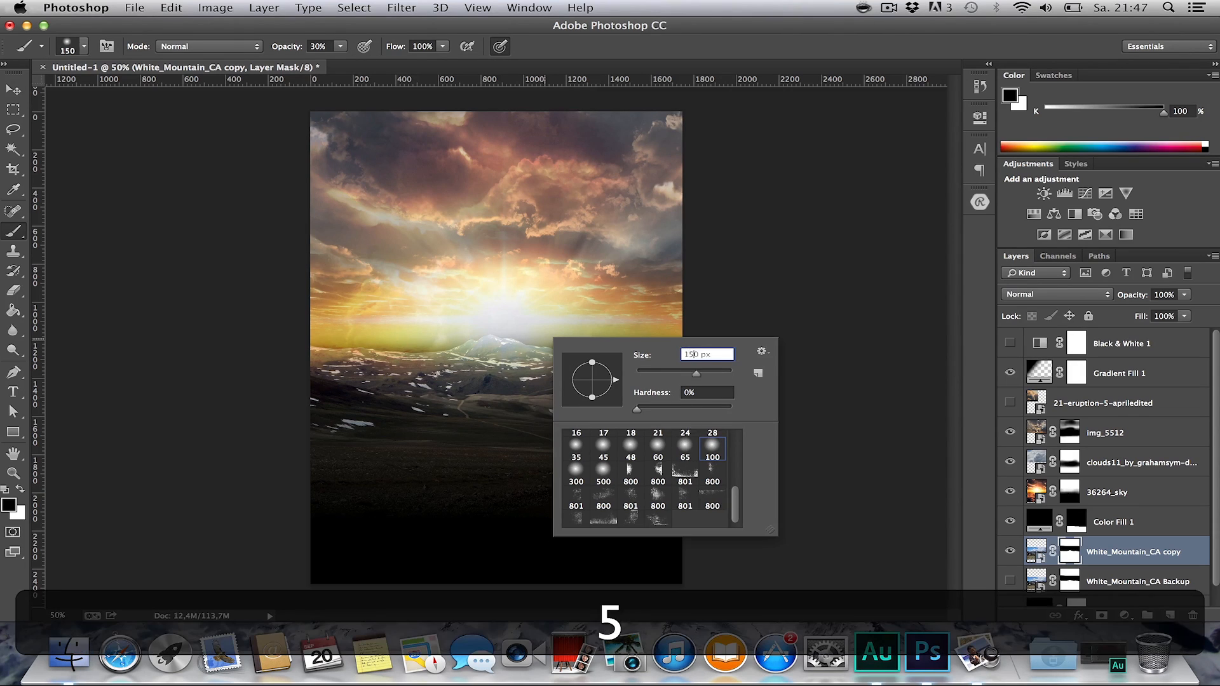
{"action": "key", "text": "Return"}
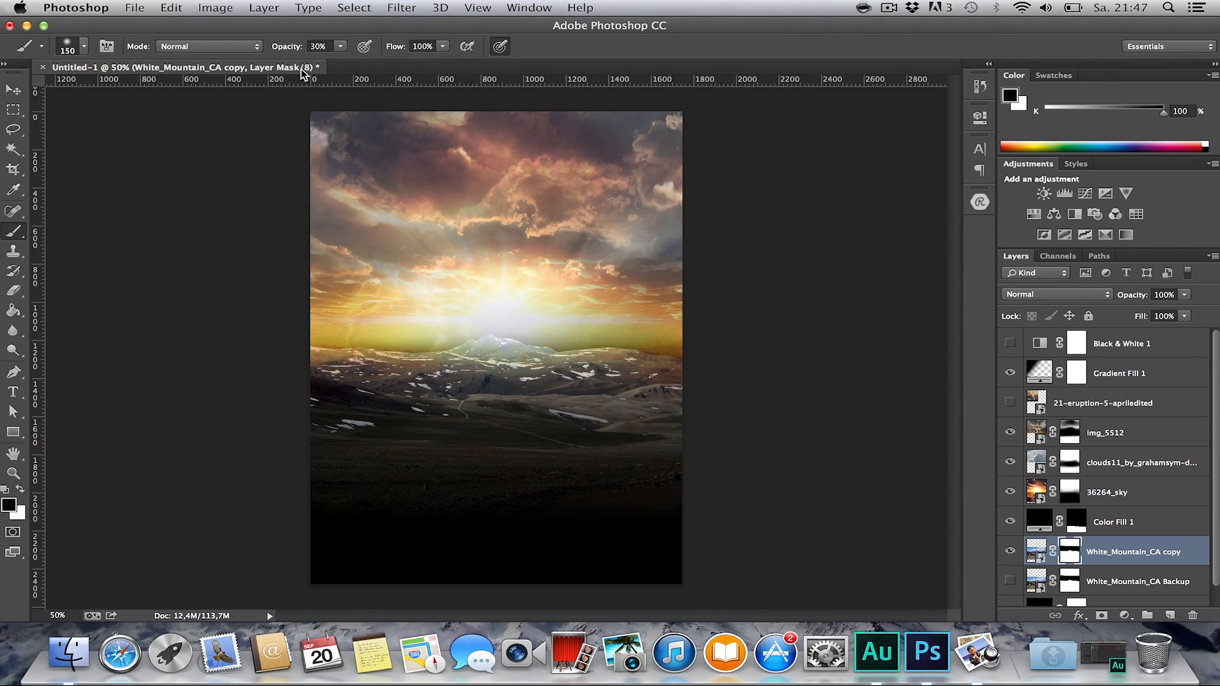
{"action": "left_click_drag", "start_coordinate": [287, 48], "coordinate": [297, 49]}
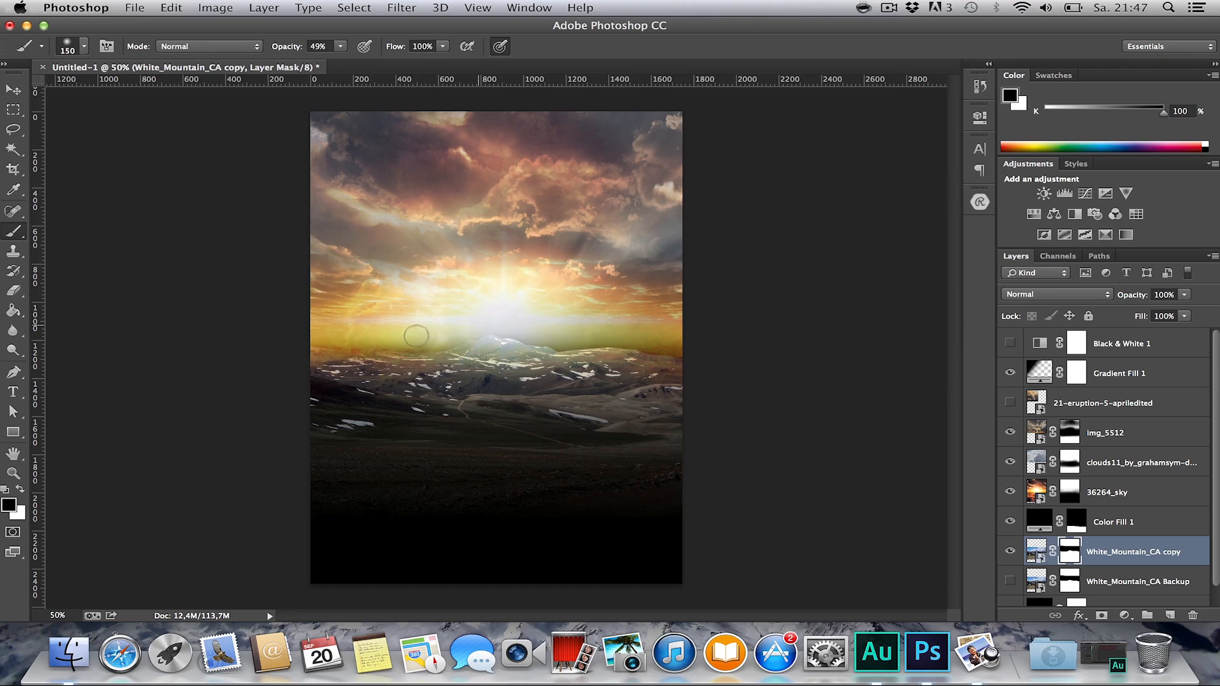
{"action": "mouse_move", "coordinate": [416, 335]}
{"action": "left_mouse_down"}
{"action": "mouse_move", "coordinate": [501, 328]}
{"action": "mouse_move", "coordinate": [481, 332]}
{"action": "mouse_move", "coordinate": [572, 341]}
{"action": "mouse_move", "coordinate": [475, 333]}
{"action": "left_mouse_up"}
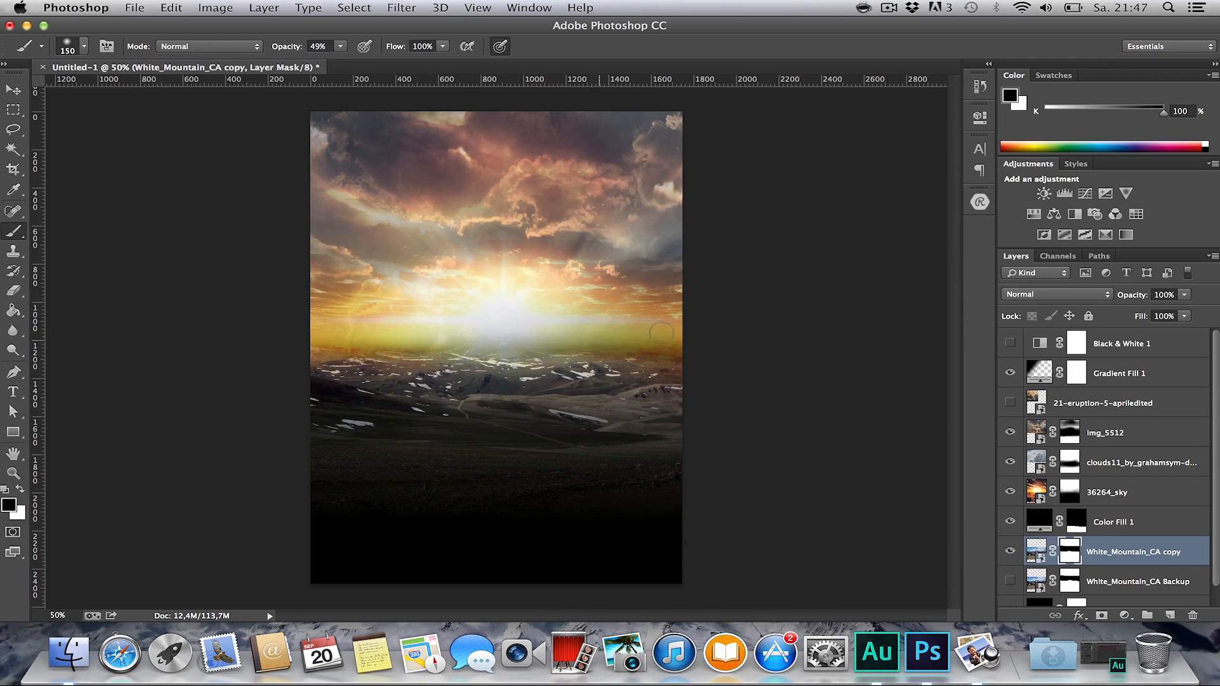
{"action": "key", "text": "h"}
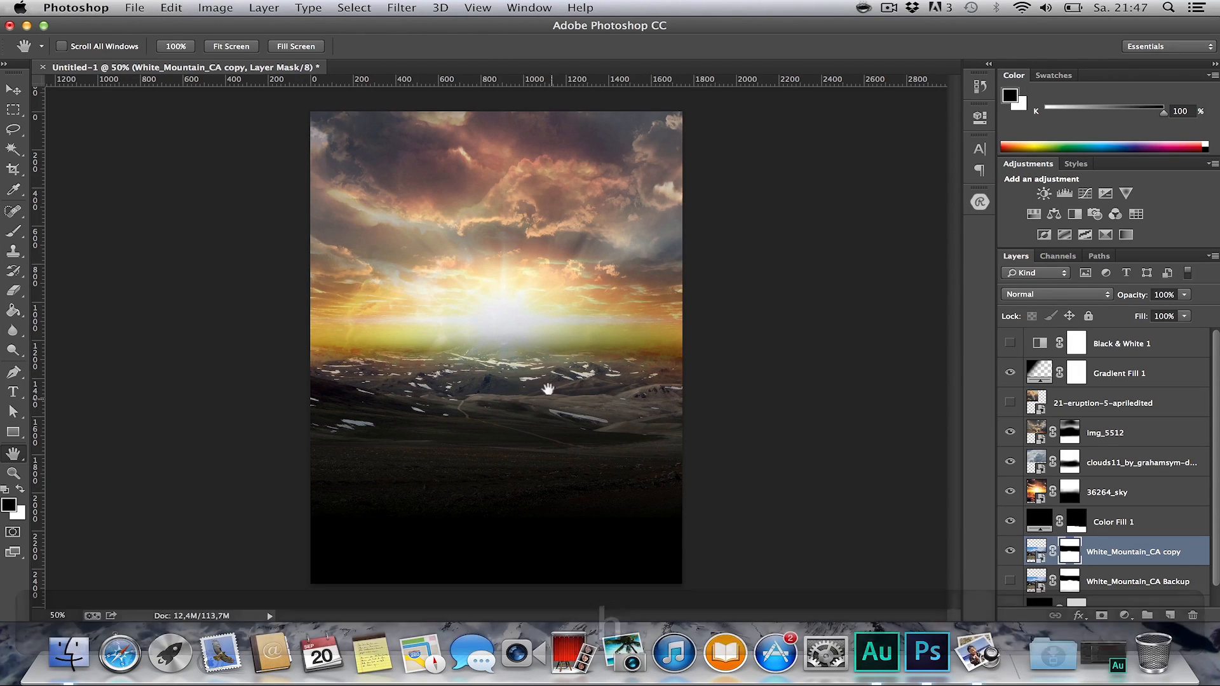
Show Black & White 1 and add a Brightness/Contrast adjustment above it with brightness 35 and contrast 16.
{"action": "left_click", "coordinate": [1010, 343]}
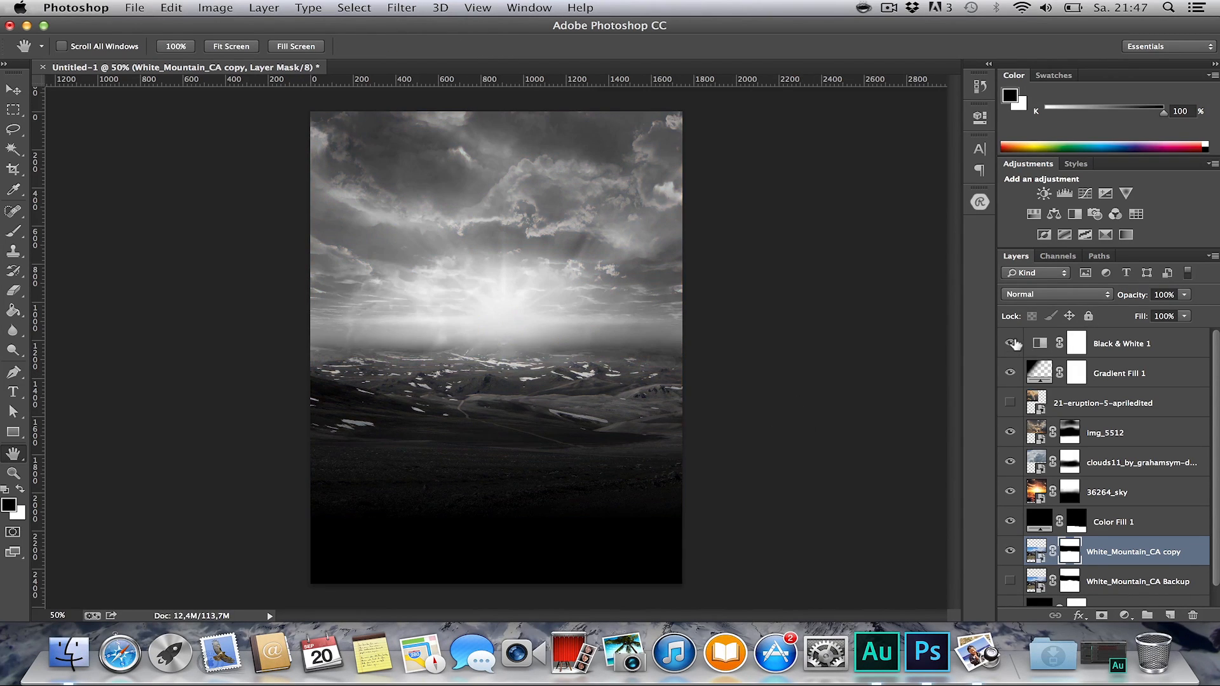
{"action": "left_click", "coordinate": [1098, 343]}
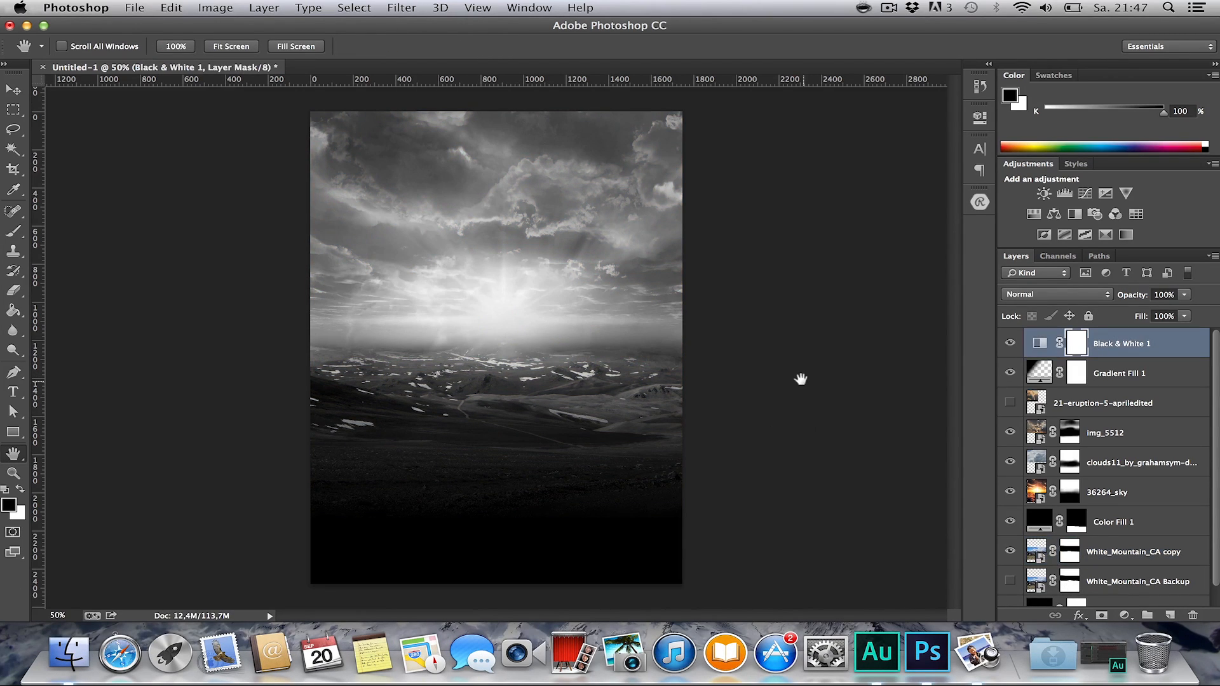
{"action": "left_click", "coordinate": [1126, 615]}
{"action": "left_click", "coordinate": [1137, 424]}
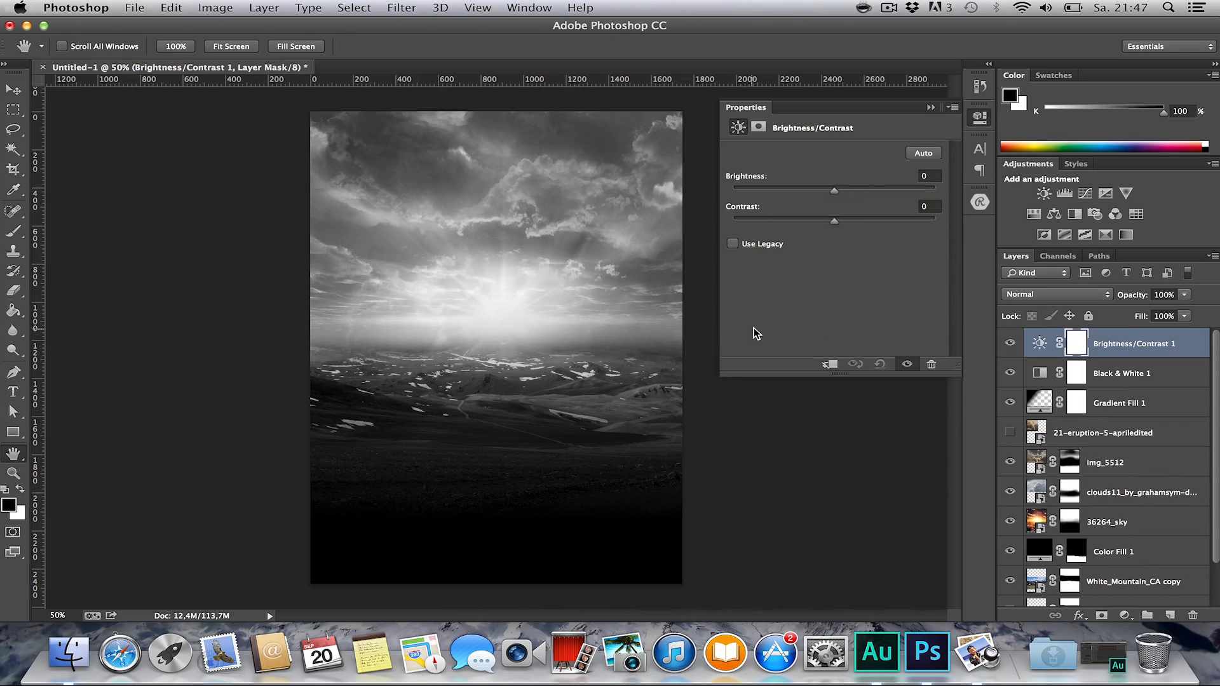
{"action": "left_click_drag", "start_coordinate": [833, 193], "coordinate": [871, 220]}
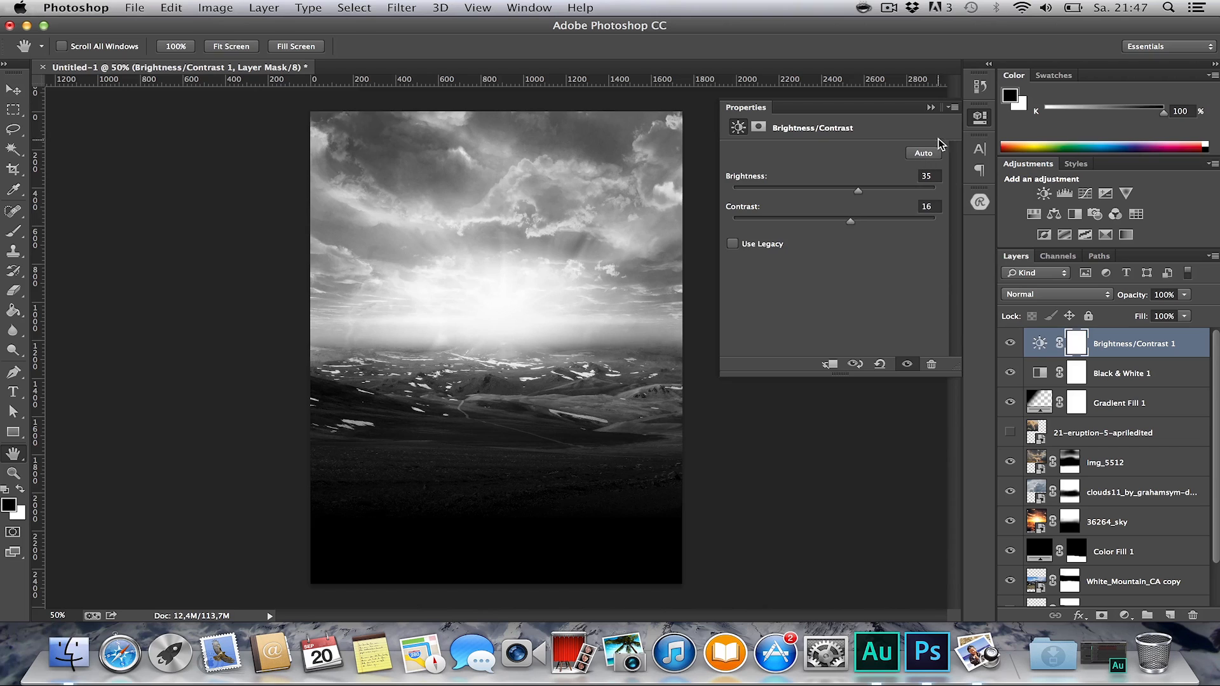
{"action": "left_click", "coordinate": [930, 107]}
Hide Black & White 1 and compare the image with and without the Brightness/Contrast adjustment.
{"action": "left_click", "coordinate": [1002, 339]}
{"action": "left_click", "coordinate": [1002, 338]}
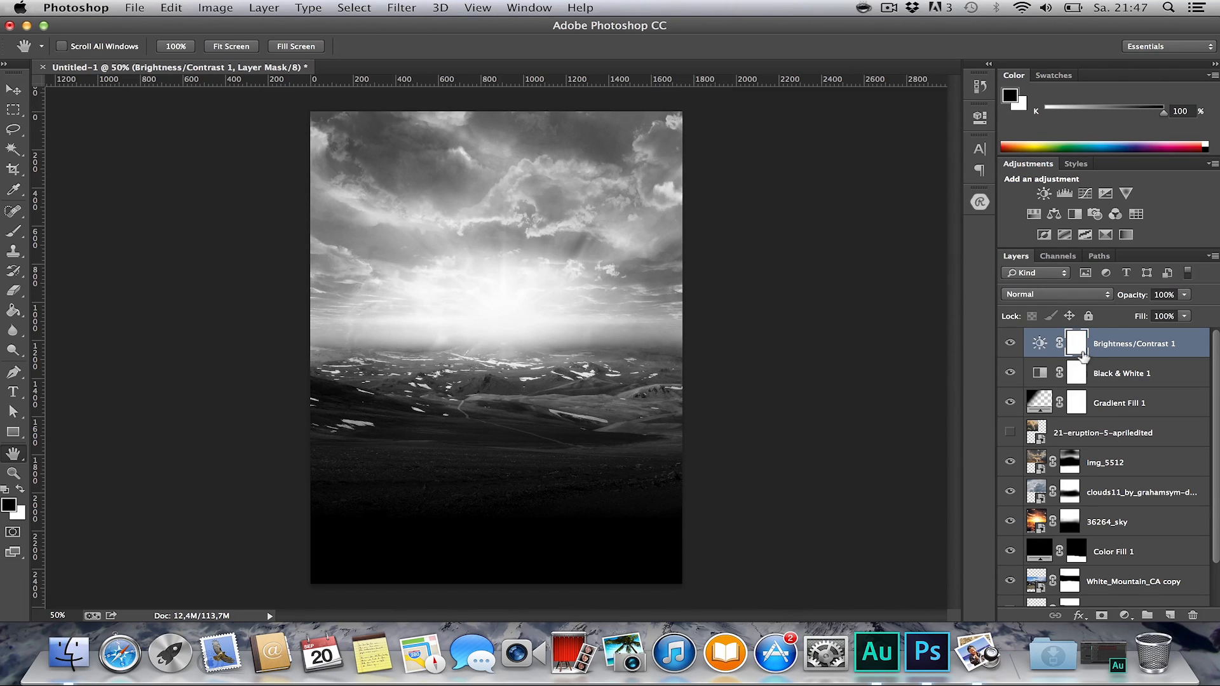
{"action": "left_click", "coordinate": [1005, 371]}
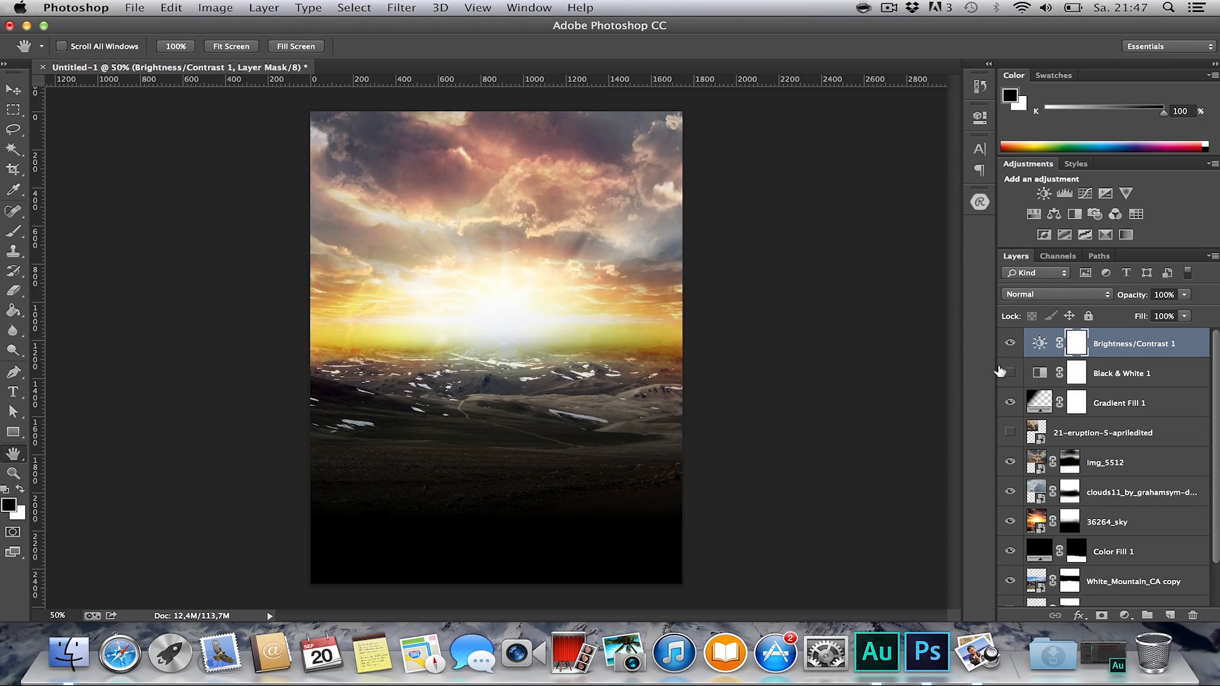
{"action": "left_click", "coordinate": [1006, 343]}
{"action": "left_click", "coordinate": [1007, 342]}
{"action": "left_click", "coordinate": [1006, 343]}
{"action": "left_click", "coordinate": [1006, 342]}
Create an empty layer above Brightness/Contrast 1 and set up a soft white brush of 1000 px.
{"action": "left_click", "coordinate": [1170, 613]}
{"action": "key", "text": "b"}
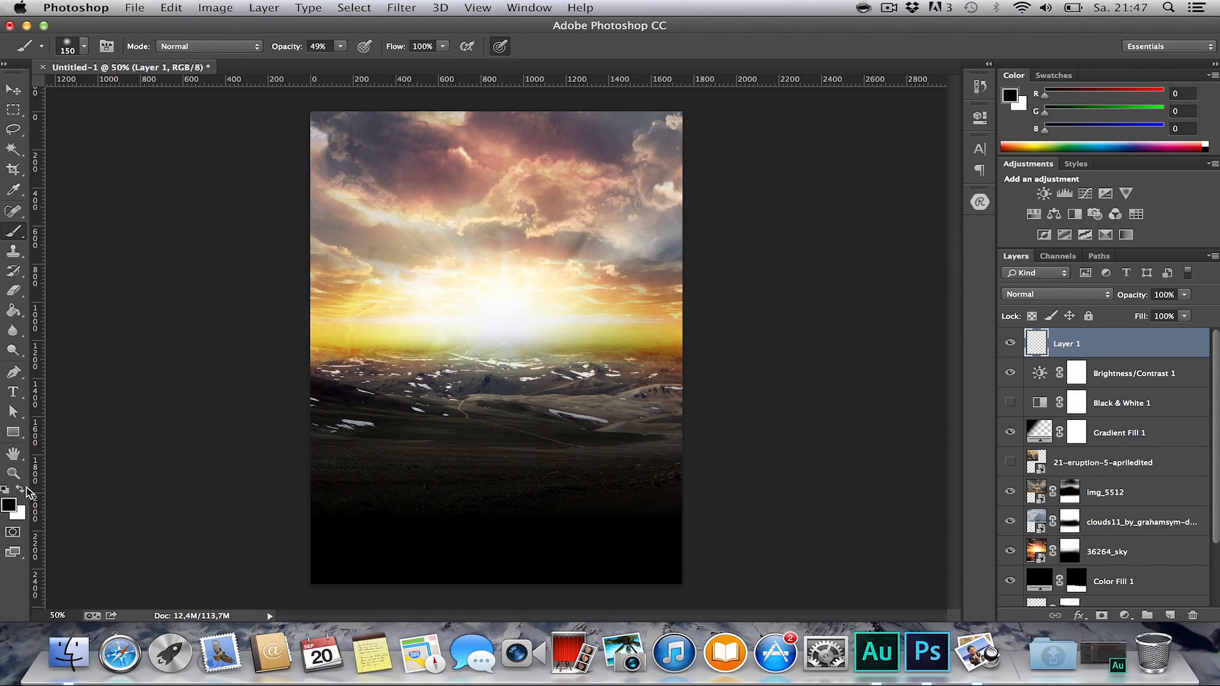
{"action": "left_click", "coordinate": [23, 489]}
{"action": "right_click", "coordinate": [486, 280]}
{"action": "left_click", "coordinate": [554, 402]}
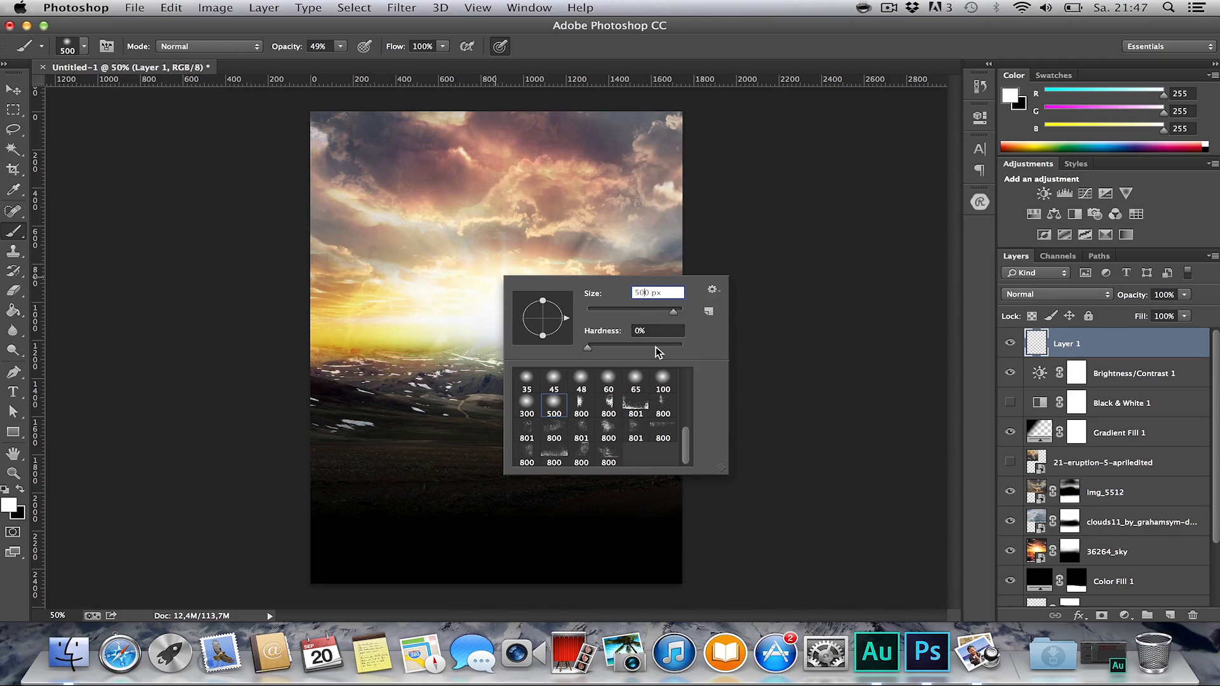
{"action": "key", "text": "BackSpace"}
{"action": "key", "text": "BackSpace"}
{"action": "type", "text": "100"}
{"action": "key", "text": "Return"}
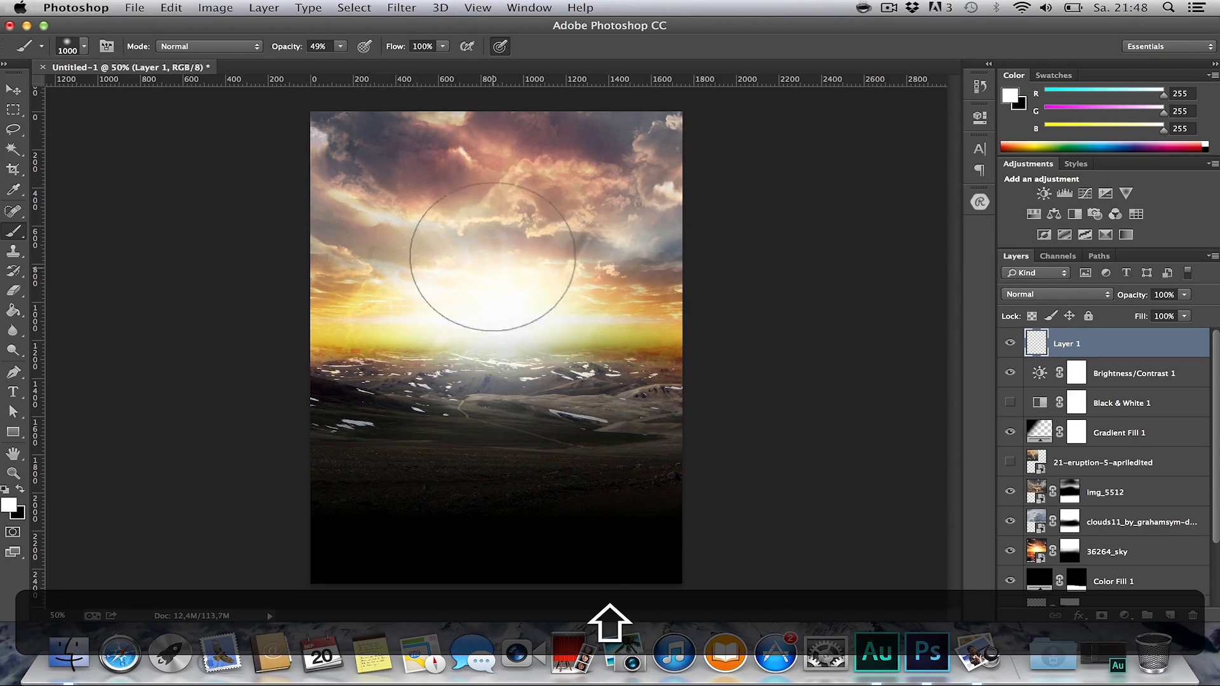
Paint a large white glow over the sun and horizon on the empty layer at 100% brush opacity.
{"action": "mouse_move", "coordinate": [492, 257]}
{"action": "left_mouse_down"}
{"action": "mouse_move", "coordinate": [489, 231]}
{"action": "mouse_move", "coordinate": [484, 408]}
{"action": "left_mouse_up"}
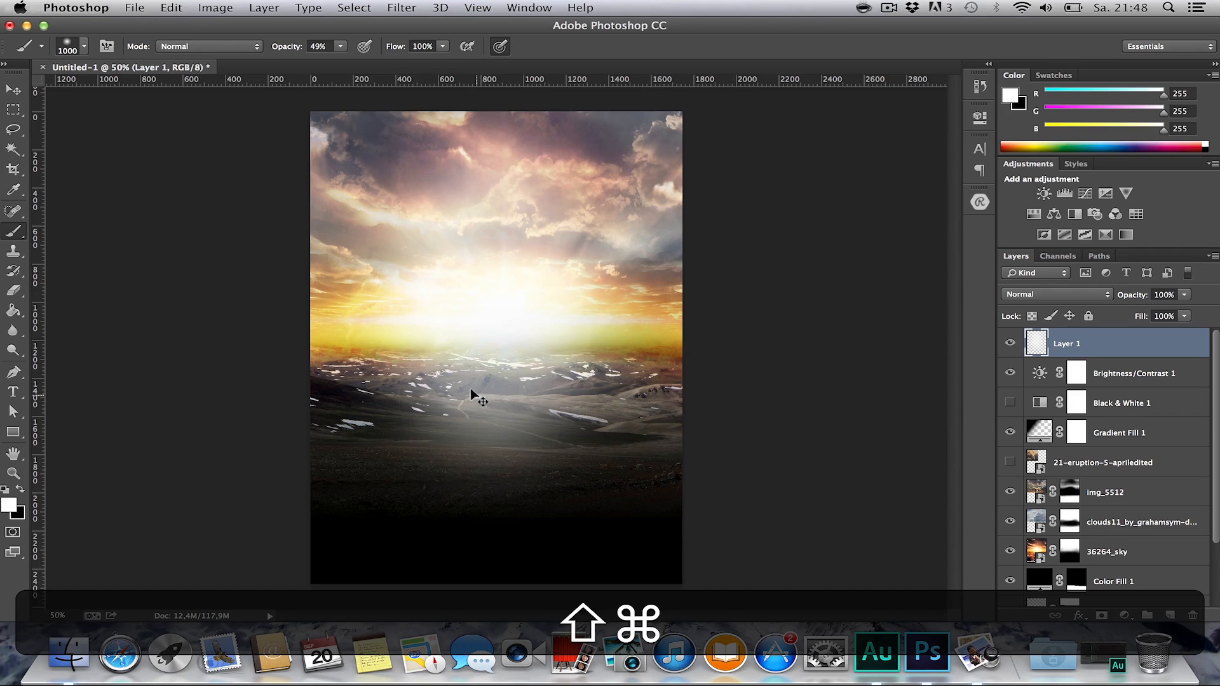
{"action": "key", "text": "super+z"}
{"action": "left_click_drag", "start_coordinate": [291, 50], "coordinate": [436, 54]}
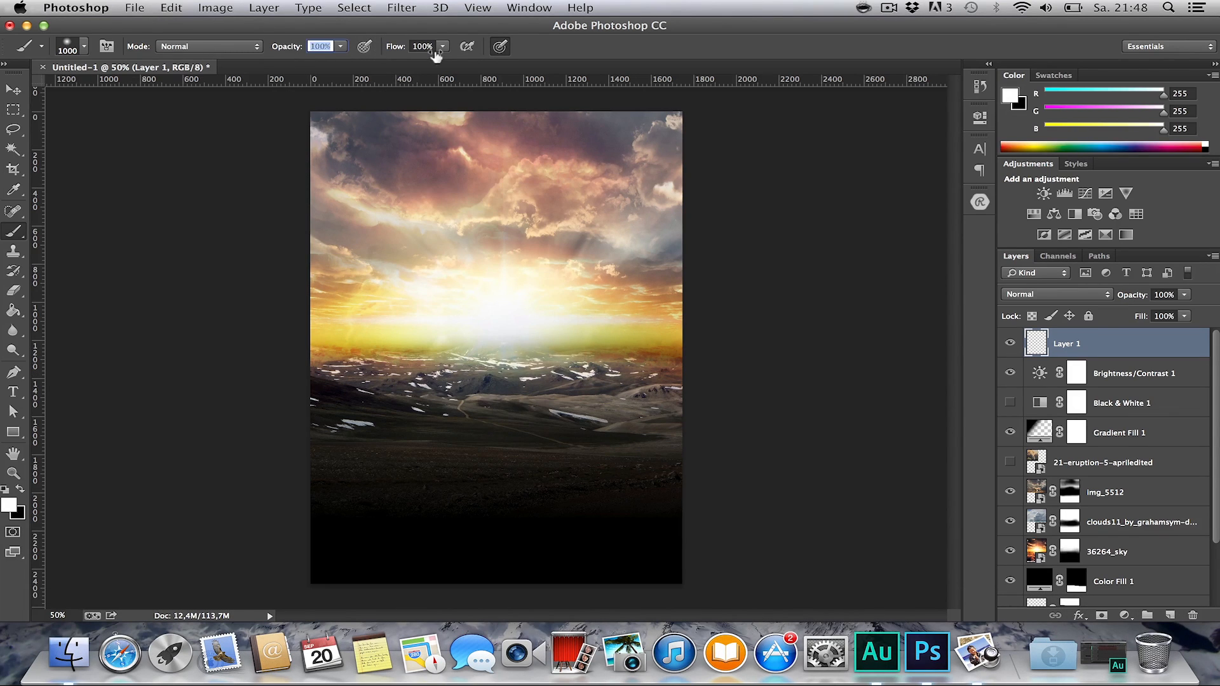
{"action": "mouse_move", "coordinate": [496, 388]}
{"action": "left_mouse_down"}
{"action": "mouse_move", "coordinate": [495, 211]}
{"action": "mouse_move", "coordinate": [496, 340]}
{"action": "mouse_move", "coordinate": [468, 403]}
{"action": "mouse_move", "coordinate": [436, 321]}
{"action": "mouse_move", "coordinate": [541, 364]}
{"action": "mouse_move", "coordinate": [555, 327]}
{"action": "mouse_move", "coordinate": [544, 305]}
{"action": "mouse_move", "coordinate": [811, 387]}
{"action": "left_mouse_up"}
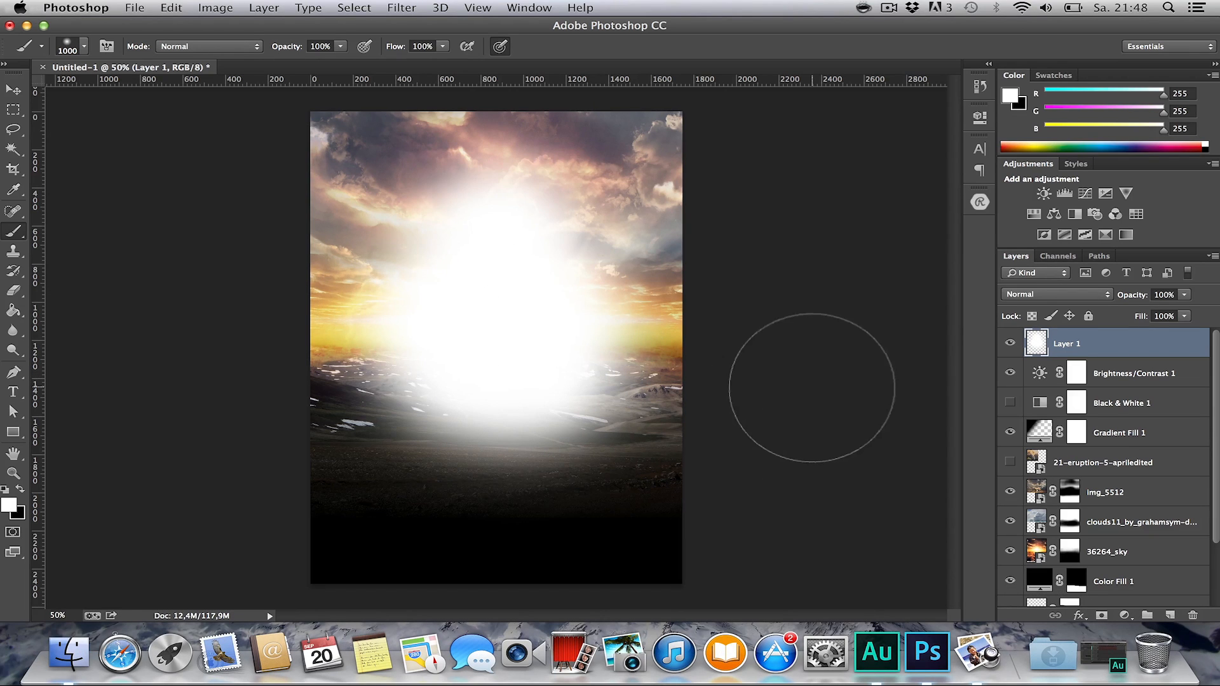
Try the Lighten, Overlay and Soft Light blend modes on the white glow layer.
{"action": "left_click", "coordinate": [1042, 286]}
{"action": "left_click", "coordinate": [1021, 377]}
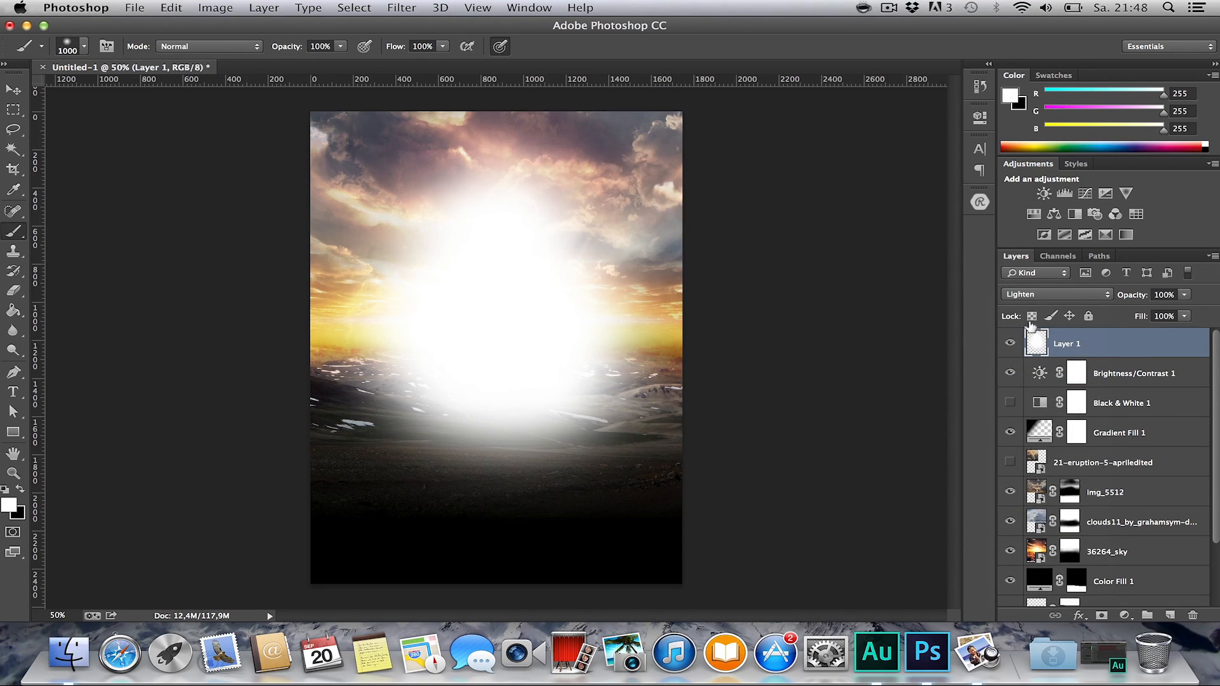
{"action": "left_click", "coordinate": [1036, 294]}
{"action": "left_click", "coordinate": [1032, 351]}
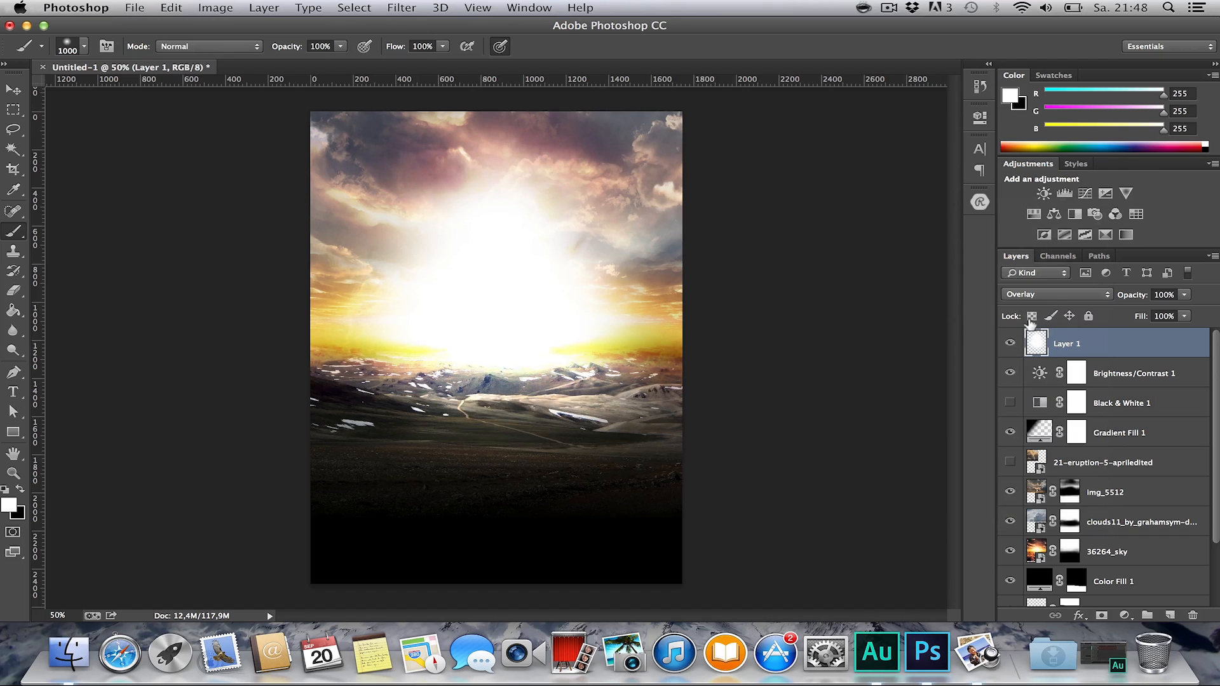
{"action": "left_click", "coordinate": [1053, 292]}
{"action": "left_click", "coordinate": [1047, 308]}
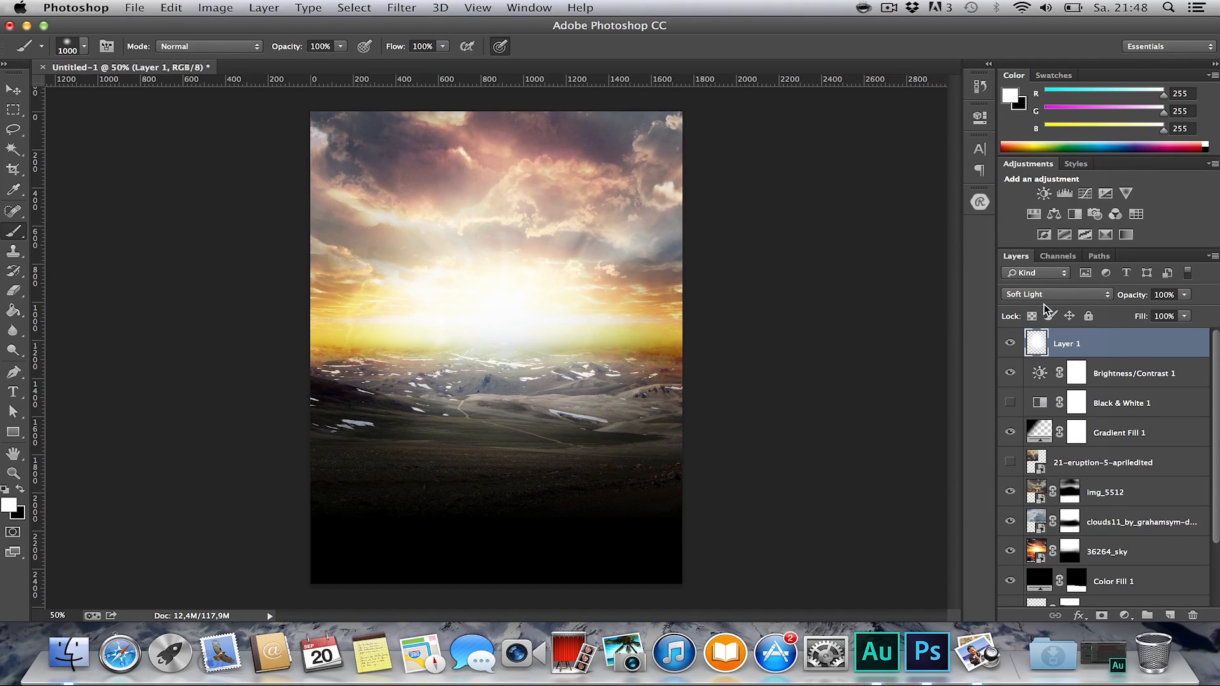
Compare Hard Light and Soft Light on the white glow layer, and set it to Overlay at 56% opacity.
{"action": "left_click", "coordinate": [1049, 294]}
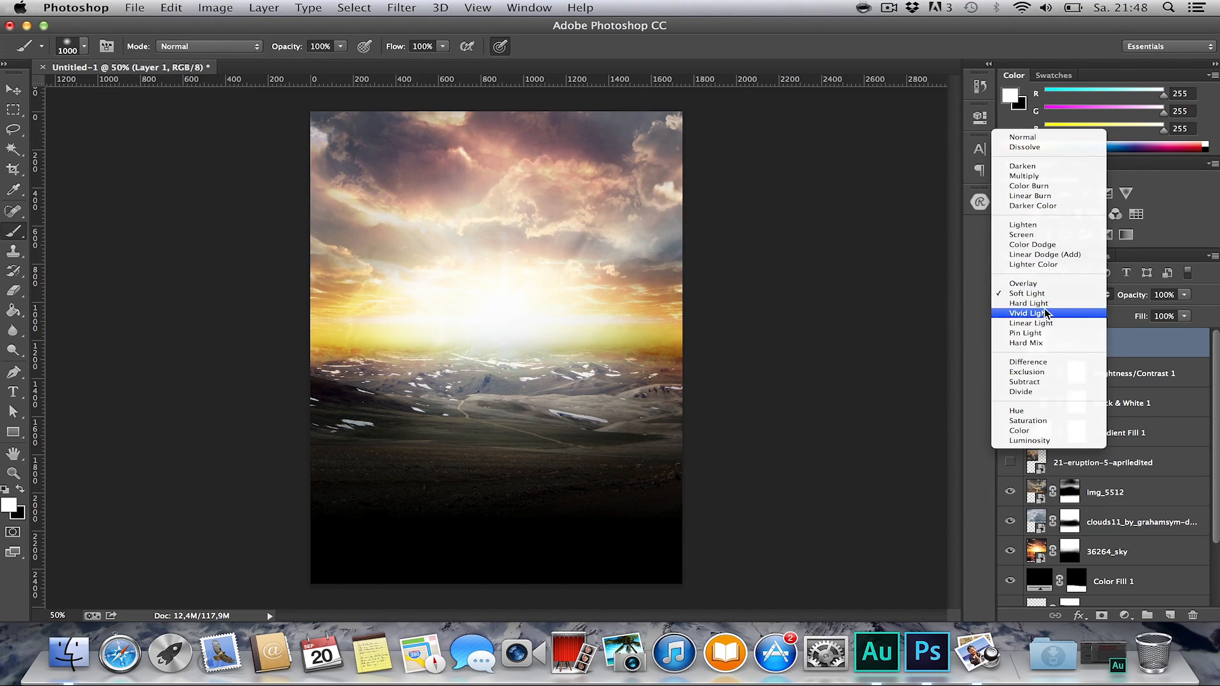
{"action": "left_click", "coordinate": [1044, 305]}
{"action": "left_click", "coordinate": [1043, 303]}
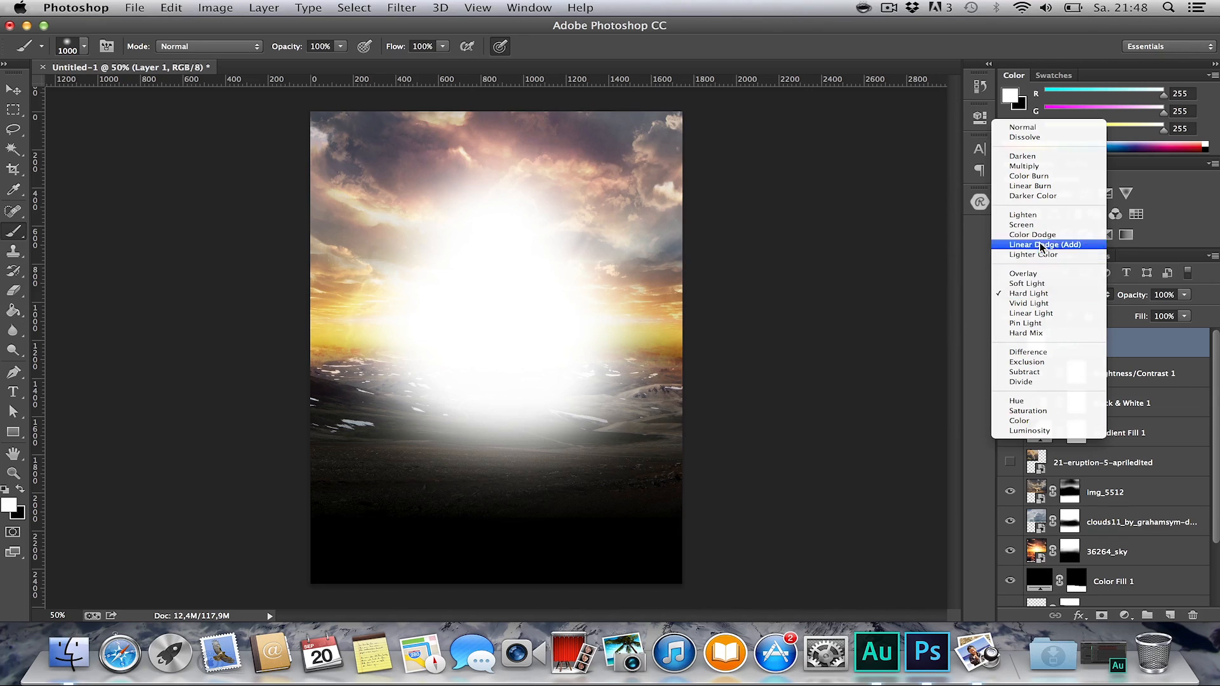
{"action": "left_click", "coordinate": [1036, 283]}
{"action": "left_click", "coordinate": [1048, 294]}
{"action": "left_click", "coordinate": [1042, 279]}
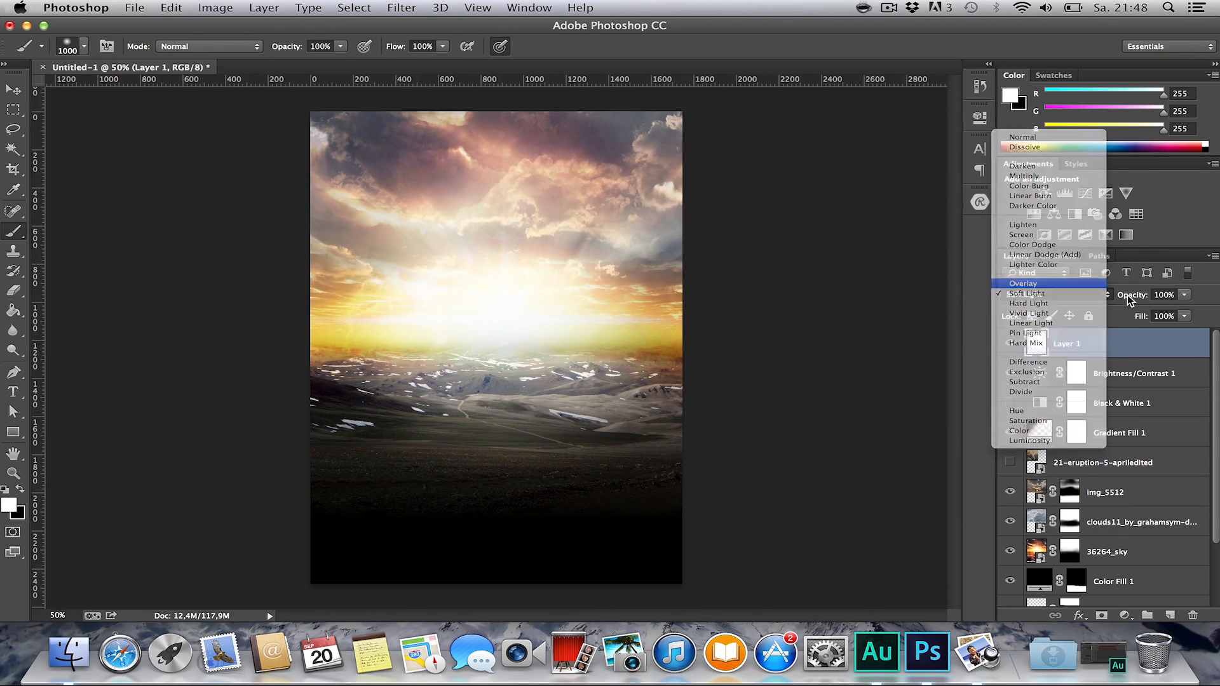
{"action": "mouse_move", "coordinate": [1127, 295]}
{"action": "left_mouse_down"}
{"action": "mouse_move", "coordinate": [1069, 304]}
{"action": "mouse_move", "coordinate": [1098, 303]}
{"action": "mouse_move", "coordinate": [1086, 310]}
{"action": "left_mouse_up"}
{"action": "key", "text": "h"}
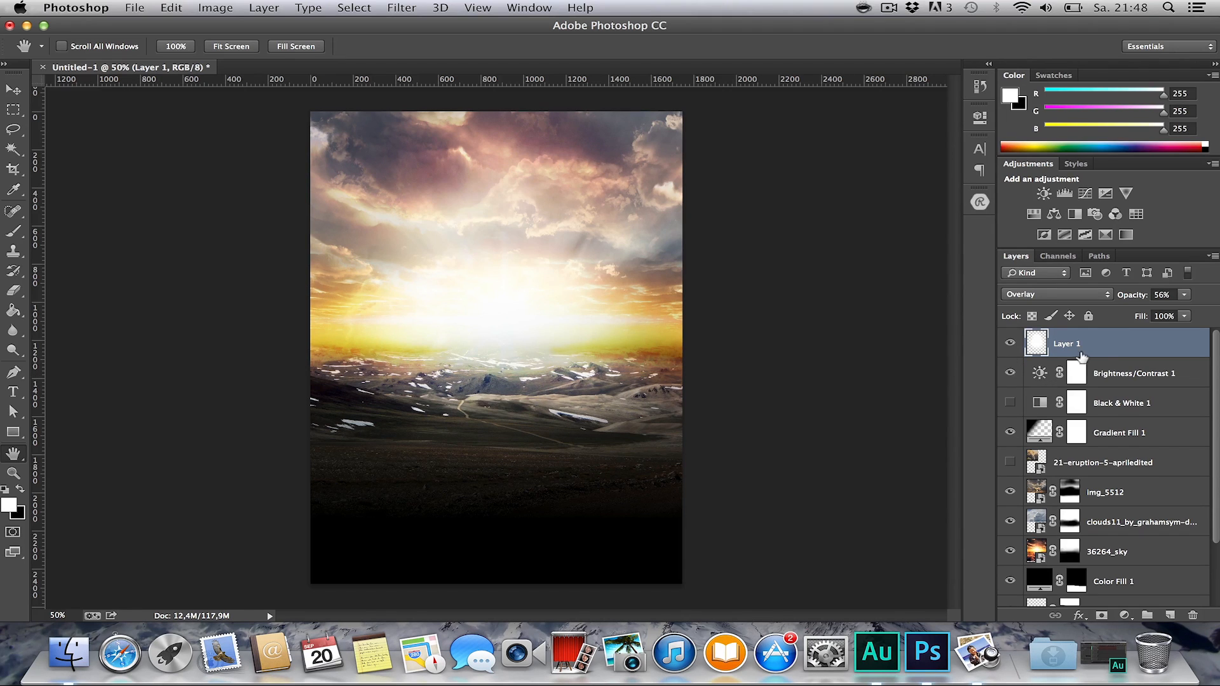
Group all layers from Layer 1 down to White_Mountain_CA Backup, leaving the Background layer outside the group.
{"action": "scroll", "coordinate": [1087, 369], "scroll_direction": "down", "scroll_amount": 3}
{"action": "left_click", "coordinate": [1134, 575], "text": "shift"}
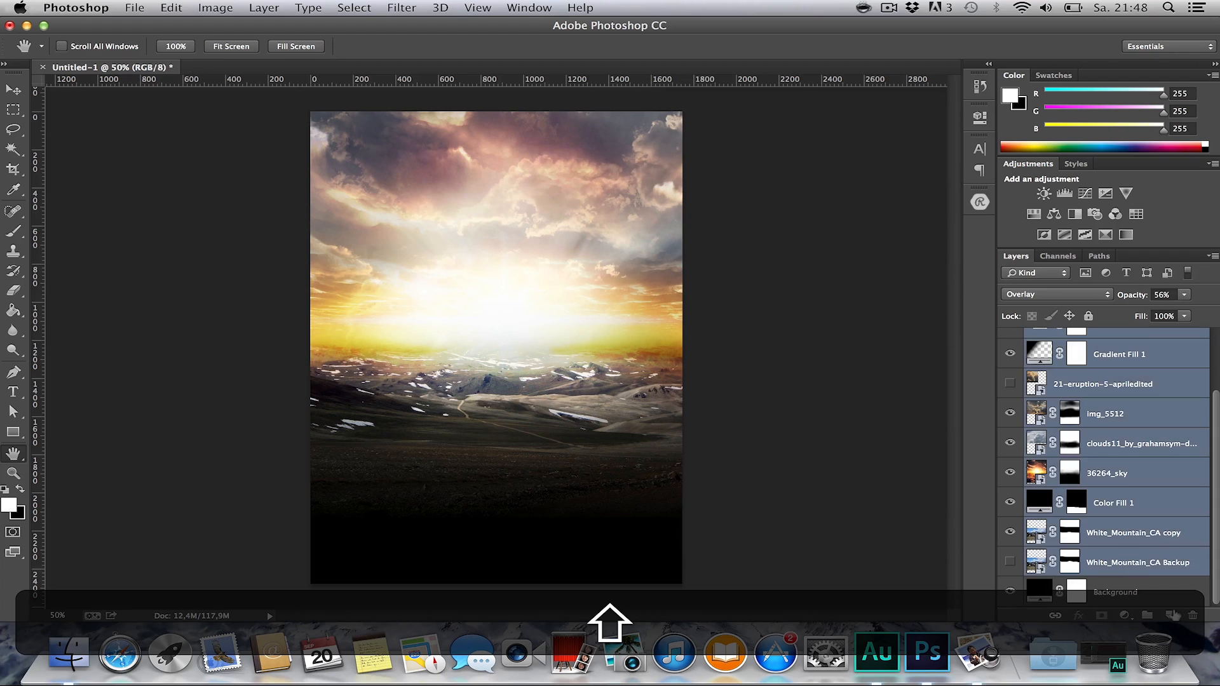
{"action": "left_click_drag", "start_coordinate": [1172, 615], "coordinate": [1144, 615]}
{"action": "scroll", "coordinate": [1113, 389], "scroll_direction": "up", "scroll_amount": 3}
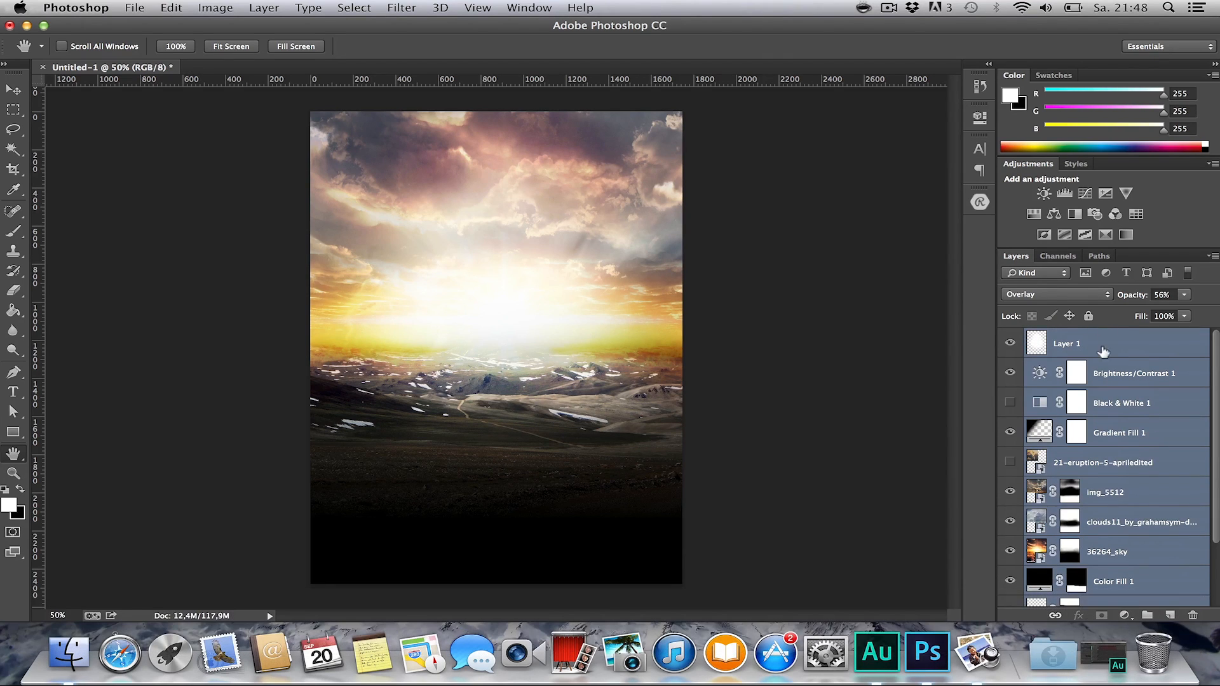
{"action": "scroll", "coordinate": [1122, 413], "scroll_direction": "down", "scroll_amount": 3}
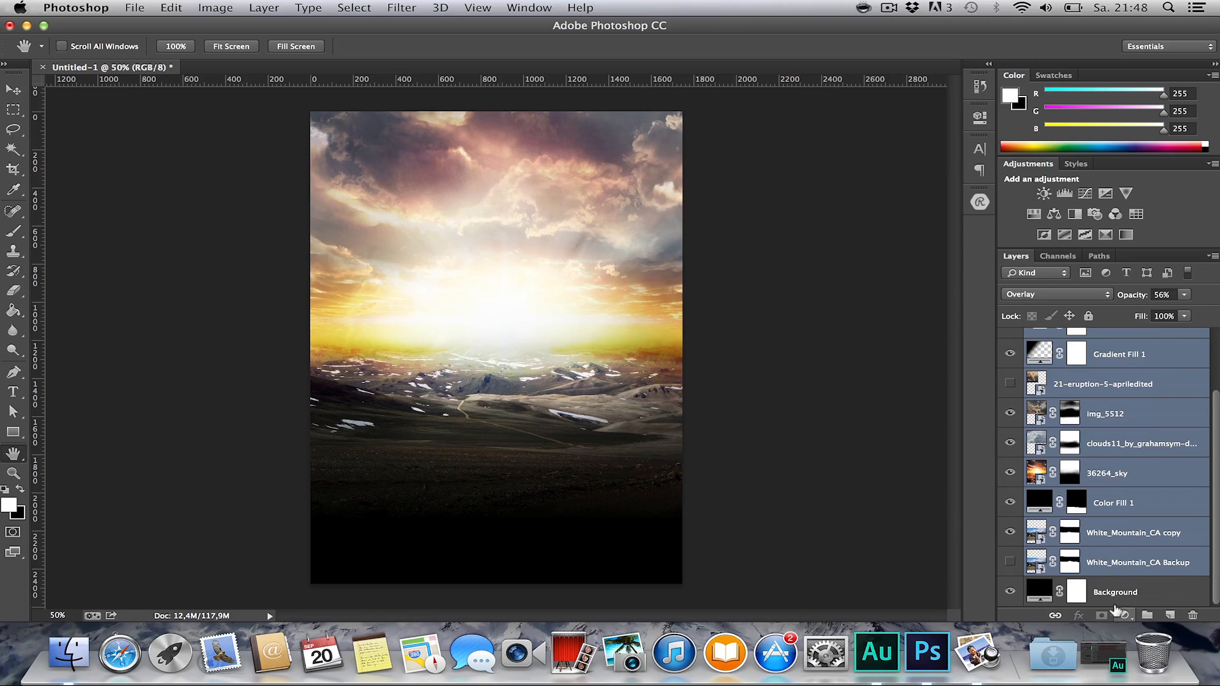
{"action": "key", "text": "shift"}
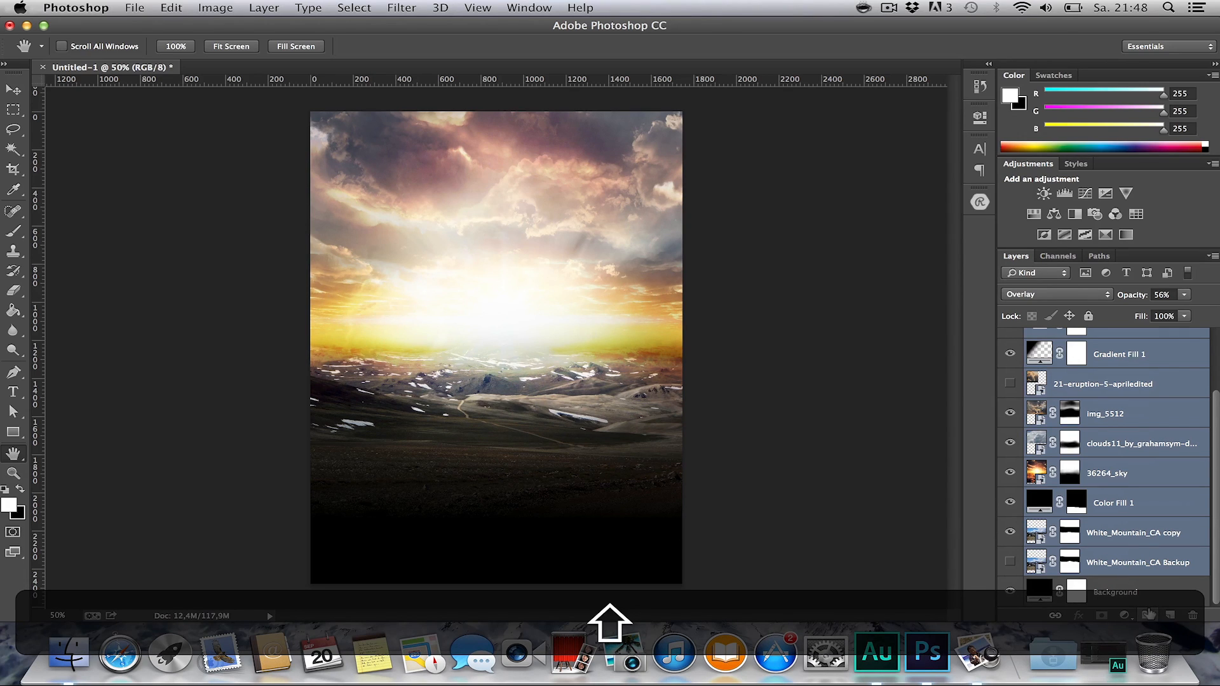
{"action": "left_click_drag", "start_coordinate": [1148, 615], "coordinate": [1147, 615]}
Rename the new layer group as Compositing.
{"action": "double_click", "coordinate": [1080, 337]}
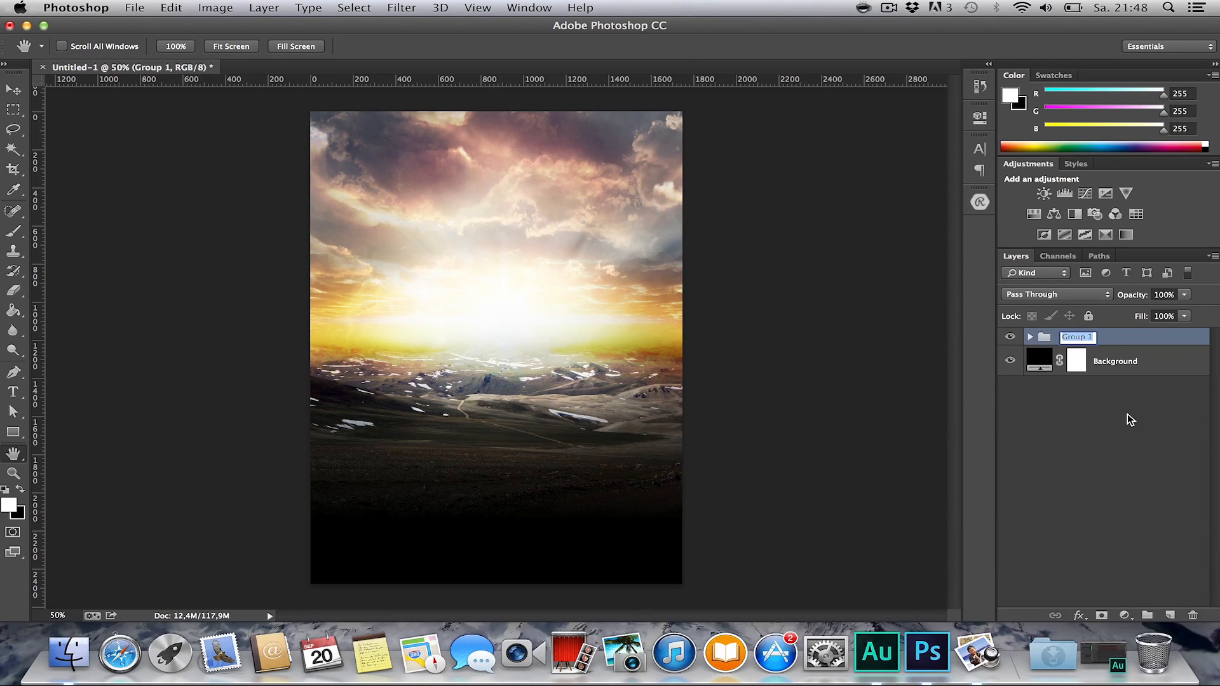
{"action": "type", "text": "CM"}
{"action": "key", "text": "BackSpace"}
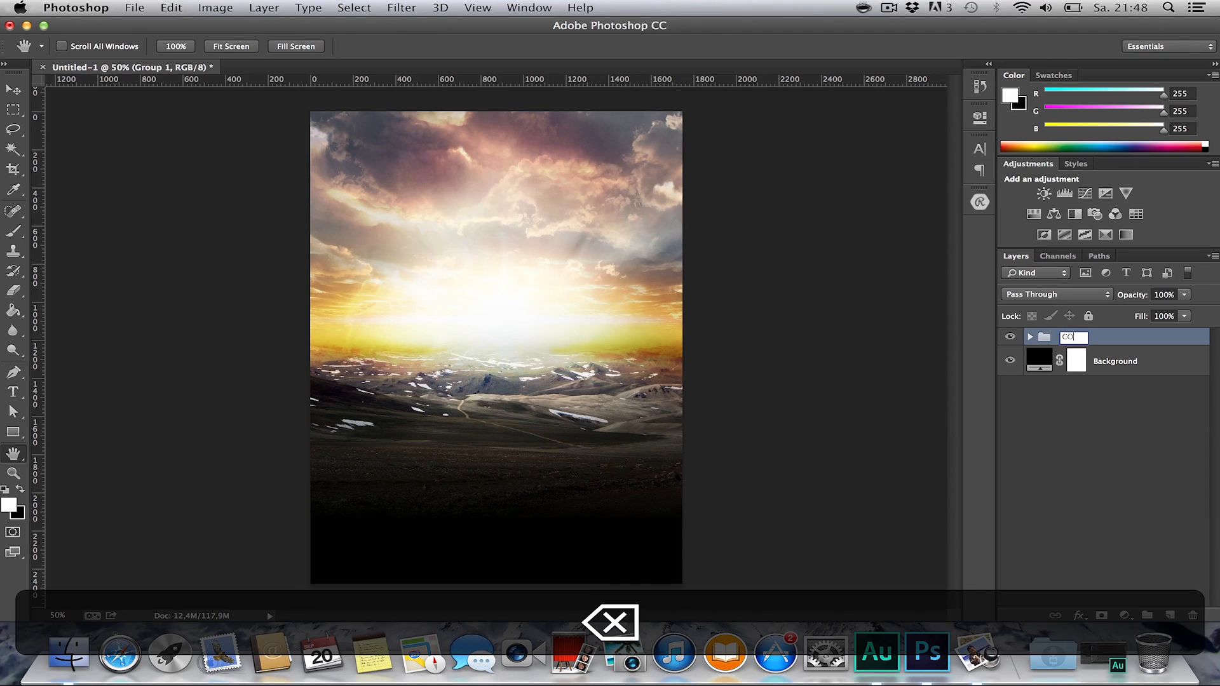
{"action": "type", "text": "ompositing"}
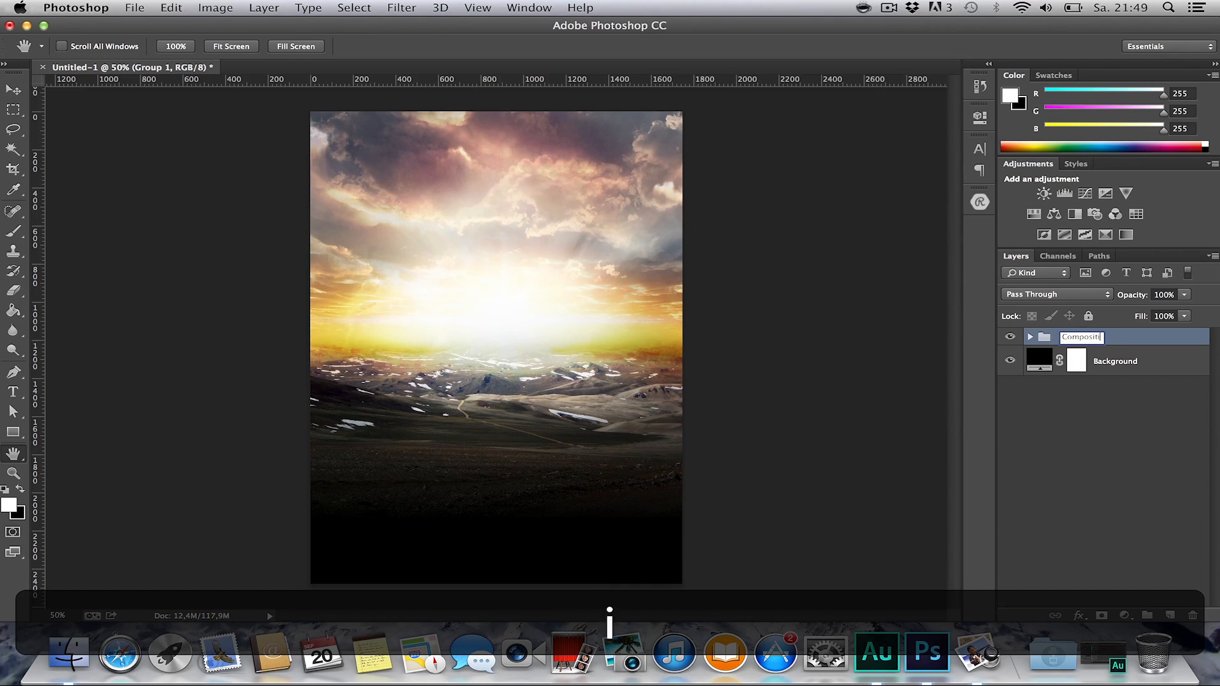
{"action": "key", "text": "Return"}
{"action": "key", "text": "g"}
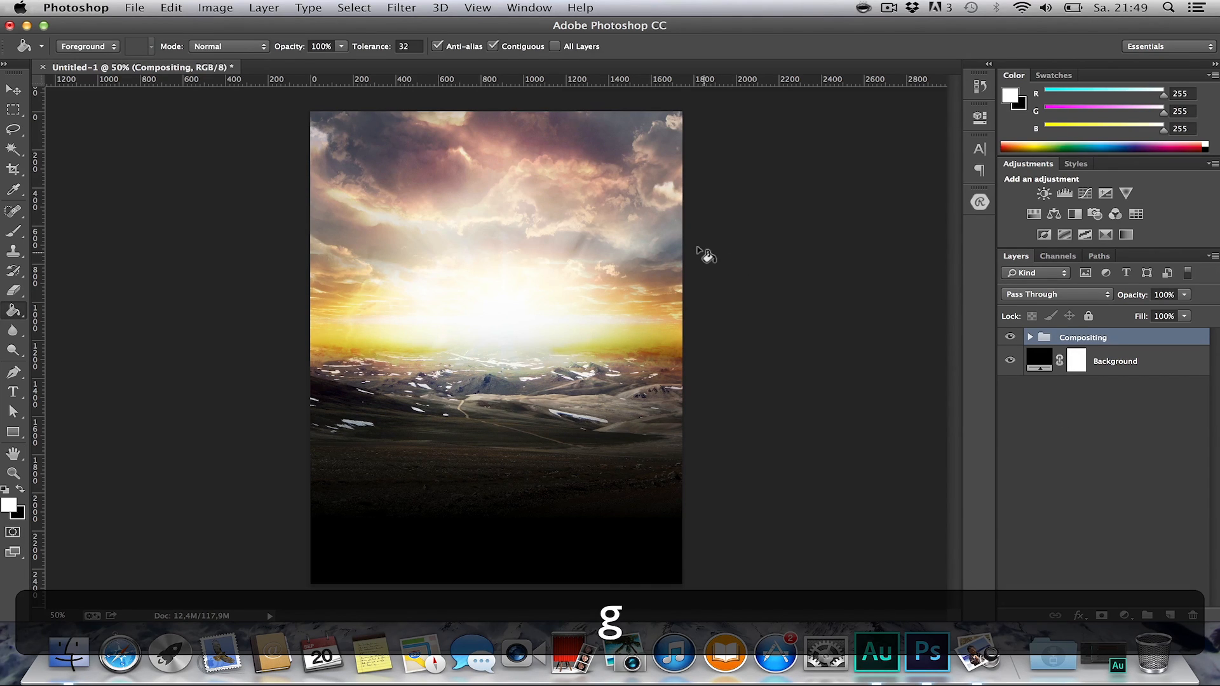
{"action": "key", "text": "h"}
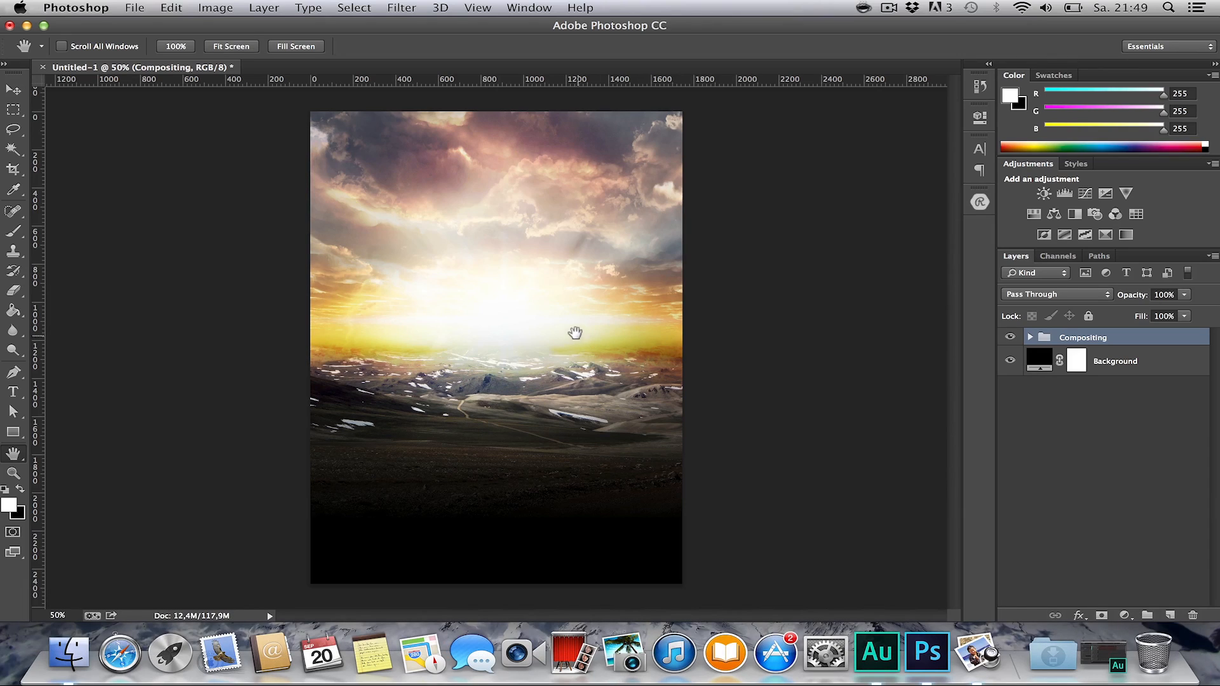
Add a color-to-transparent gradient fill layer above the Compositing group and set its starting color stop to black.
{"action": "left_click", "coordinate": [1125, 615]}
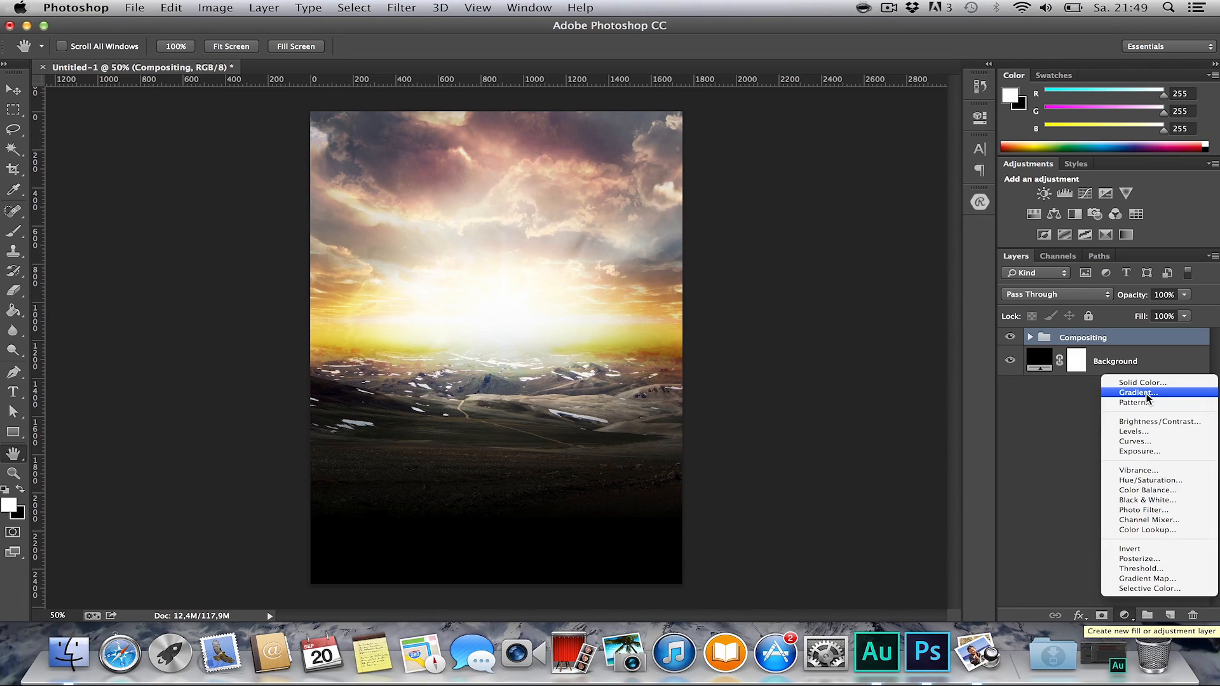
{"action": "left_click", "coordinate": [1104, 391]}
{"action": "left_click_drag", "start_coordinate": [636, 218], "coordinate": [917, 166]}
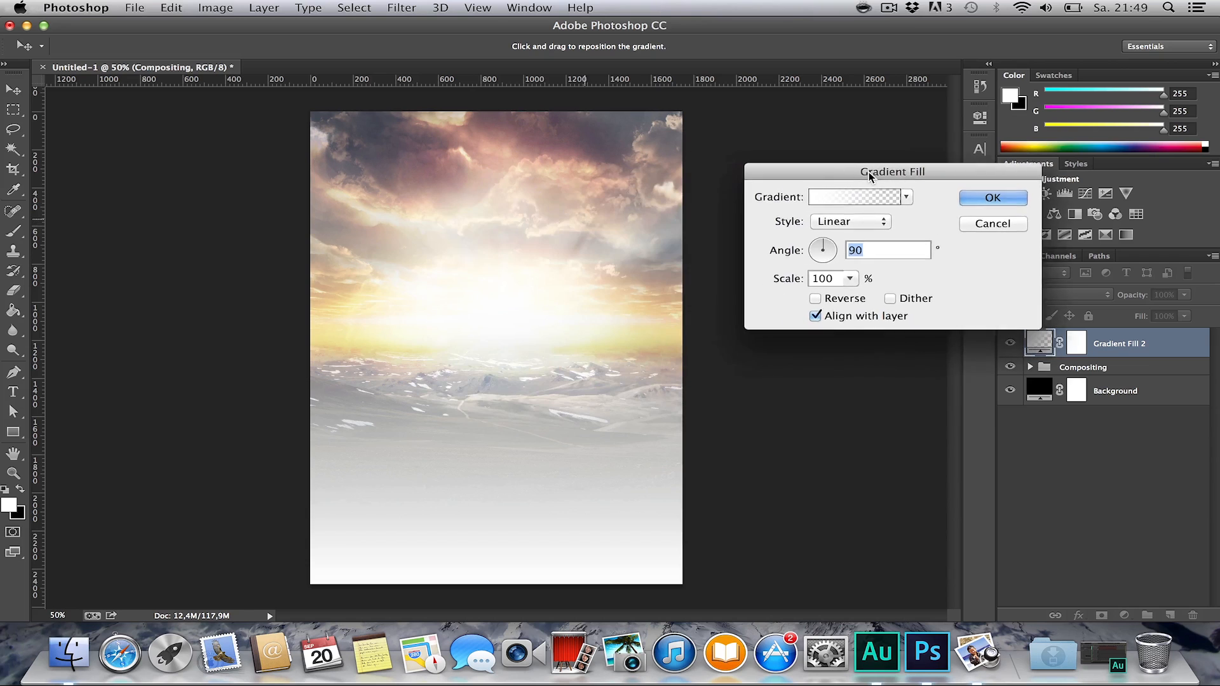
{"action": "left_click", "coordinate": [840, 192]}
{"action": "left_click", "coordinate": [742, 377]}
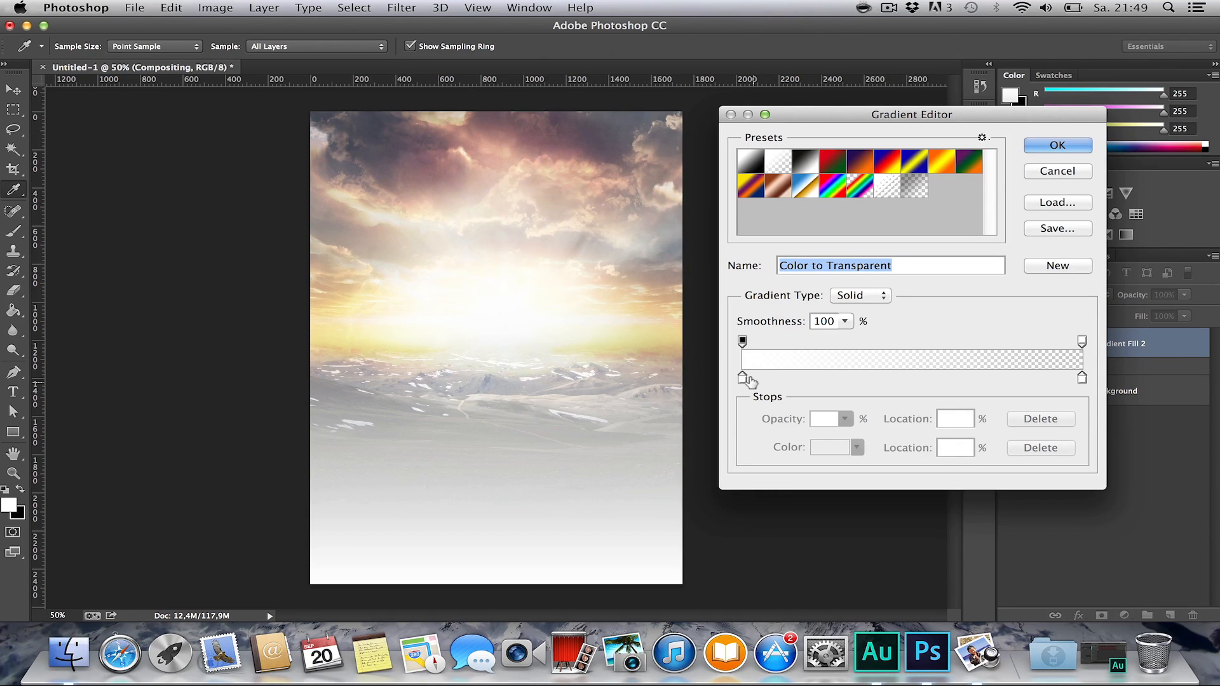
{"action": "left_click", "coordinate": [817, 445]}
{"action": "left_click_drag", "start_coordinate": [826, 457], "coordinate": [907, 518]}
{"action": "left_click", "coordinate": [1082, 318]}
Set the gradient's end color stop to black (000000) and accept the edited gradient.
{"action": "left_click", "coordinate": [1082, 382]}
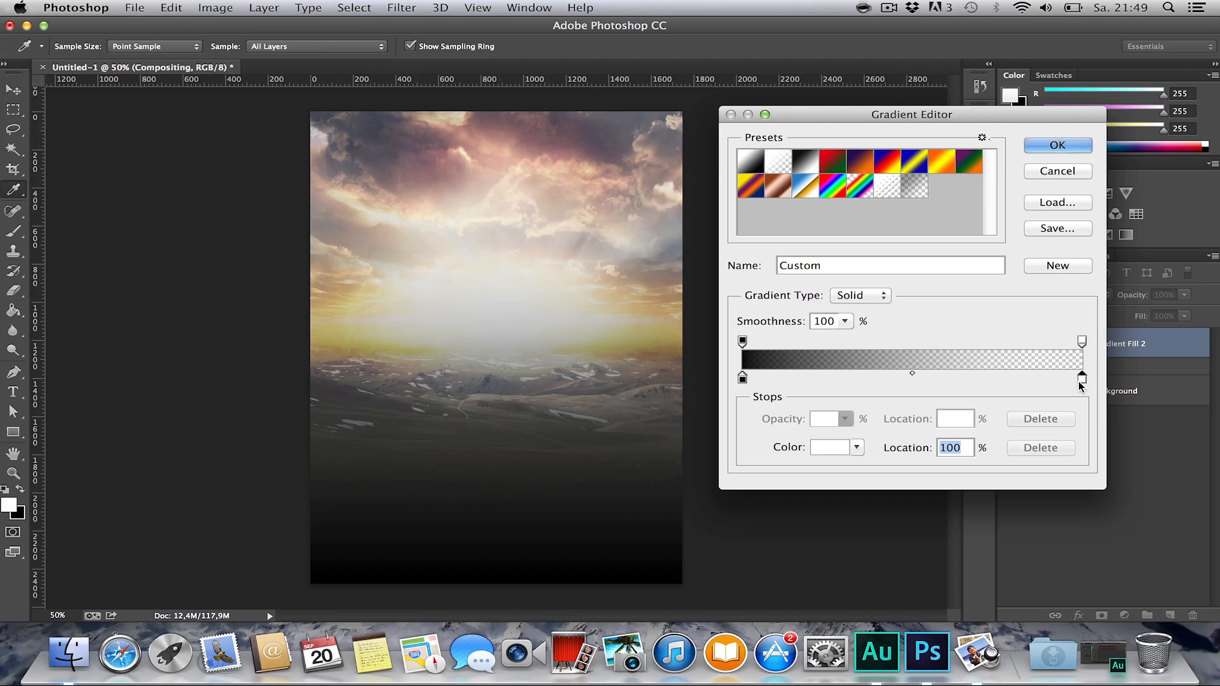
{"action": "left_click", "coordinate": [829, 443]}
{"action": "left_click_drag", "start_coordinate": [822, 474], "coordinate": [924, 537]}
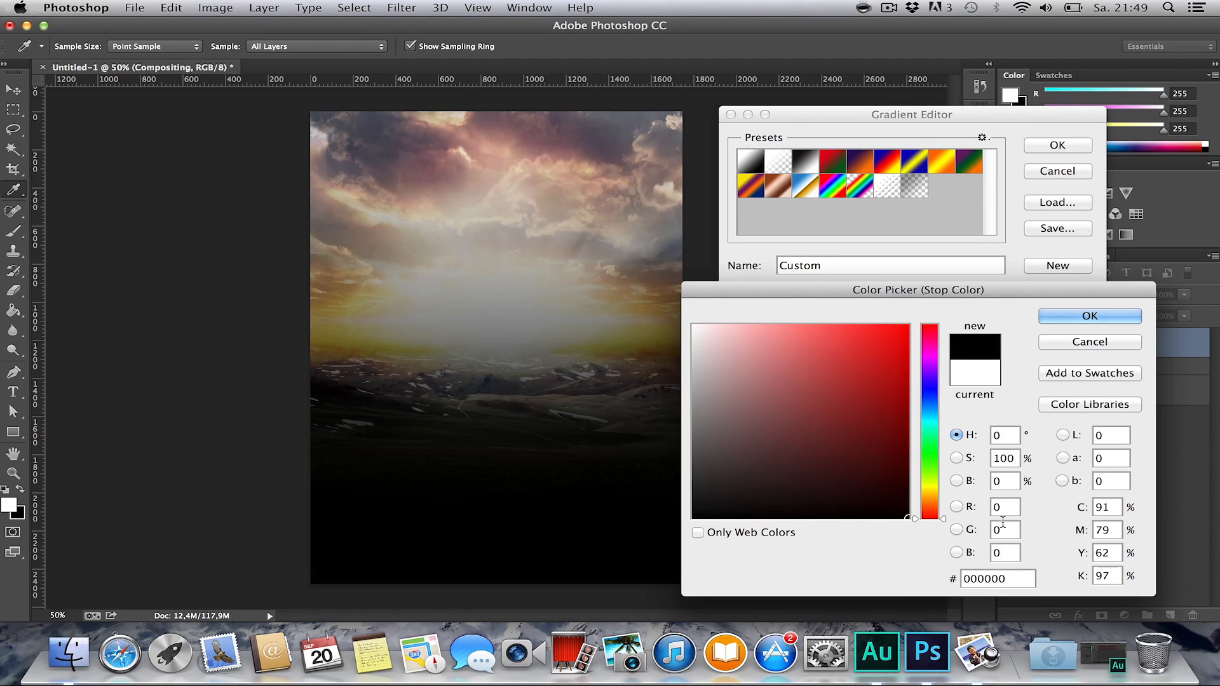
{"action": "left_click", "coordinate": [1090, 317]}
{"action": "left_click", "coordinate": [1057, 145]}
Make the gradient fill a reversed Radial gradient at 164% scale to form a dark vignette.
{"action": "left_click", "coordinate": [842, 224]}
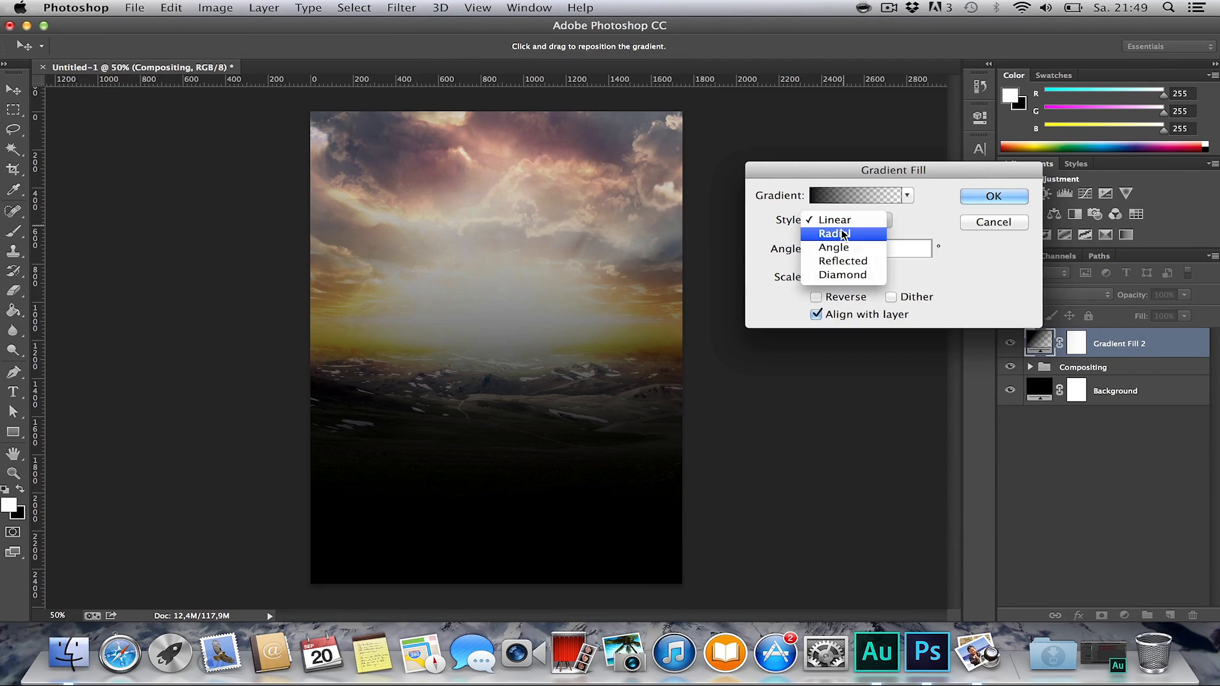
{"action": "left_click", "coordinate": [843, 233]}
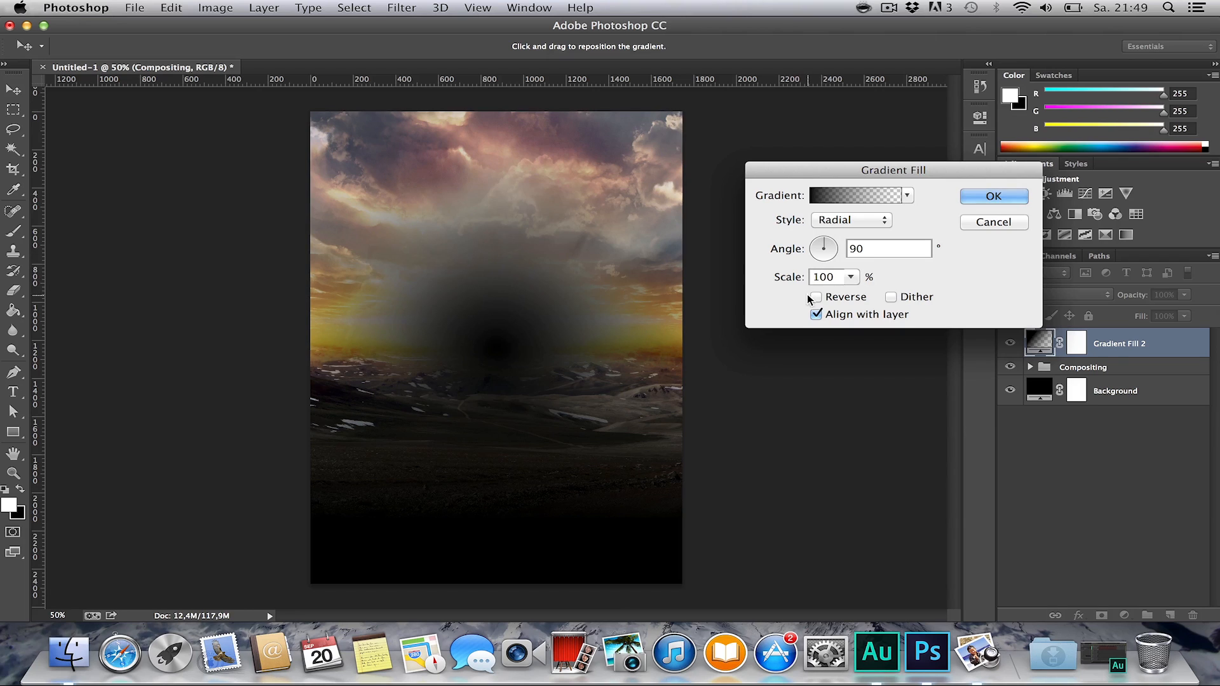
{"action": "left_click", "coordinate": [815, 296]}
{"action": "left_click_drag", "start_coordinate": [788, 277], "coordinate": [839, 275]}
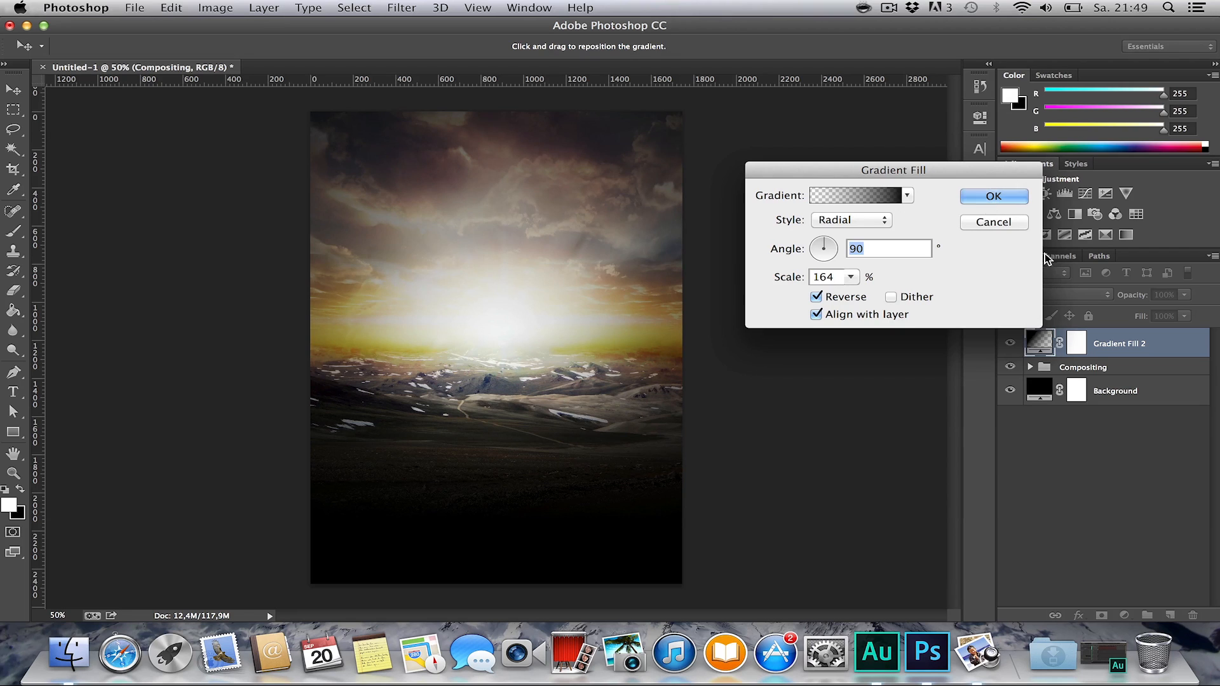
{"action": "left_click", "coordinate": [1009, 197]}
Compare Overlay and Soft Light on the vignette gradient layer, and set it to Soft Light at 55% opacity.
{"action": "left_click", "coordinate": [1046, 295]}
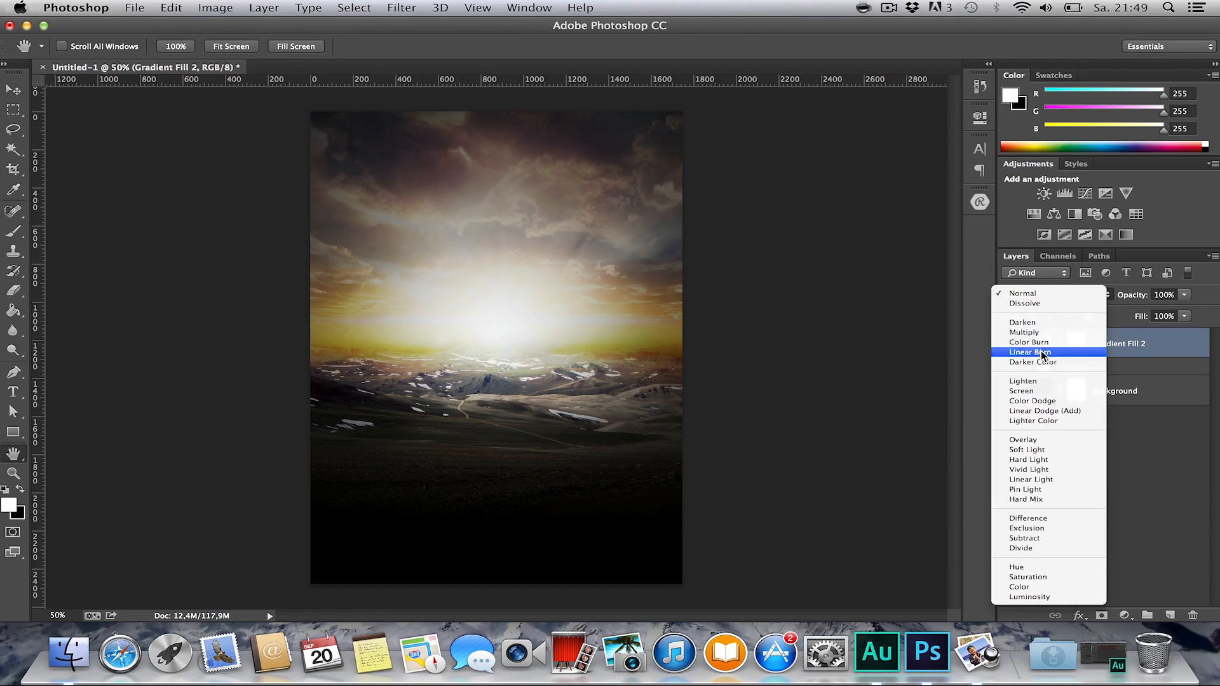
{"action": "left_click", "coordinate": [1027, 435]}
{"action": "left_click", "coordinate": [1057, 294]}
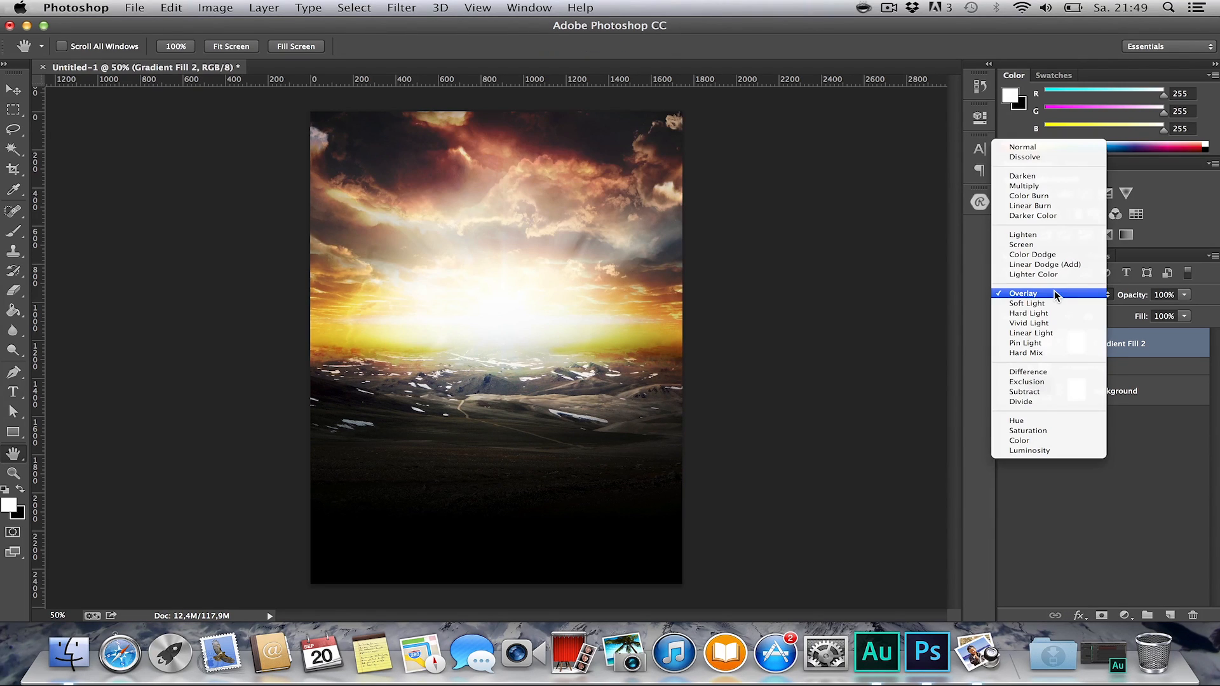
{"action": "left_click", "coordinate": [1046, 301]}
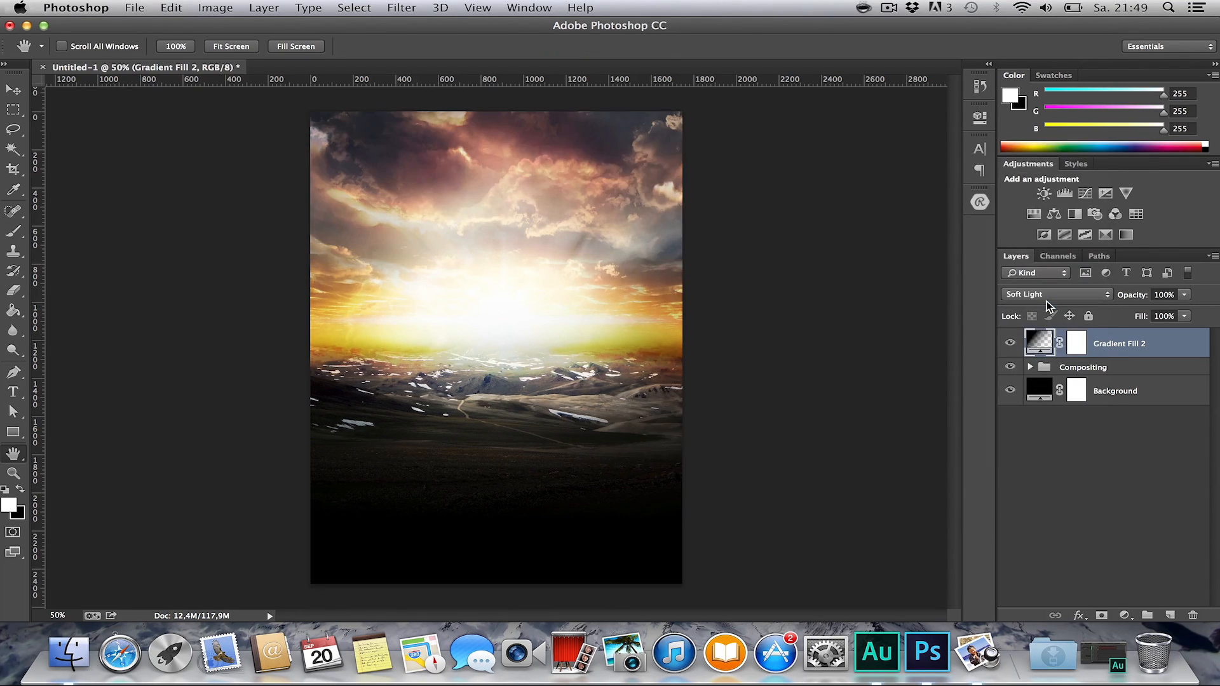
{"action": "left_click", "coordinate": [1012, 343]}
{"action": "left_click", "coordinate": [1014, 341]}
{"action": "left_click_drag", "start_coordinate": [1133, 295], "coordinate": [1094, 299]}
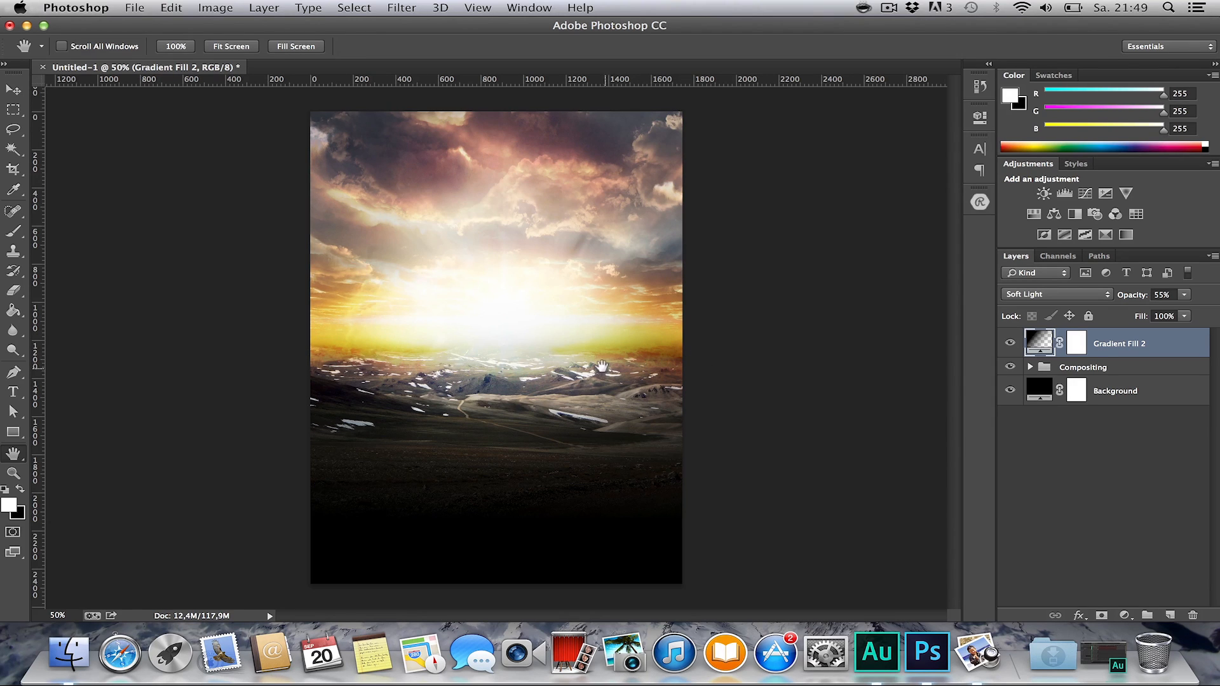
Check what 36264_sky contributes near the right horizon by toggling its visibility inside the Compositing group, and select its layer mask.
{"action": "key", "text": "z"}
{"action": "left_click_drag", "start_coordinate": [601, 367], "coordinate": [781, 365]}
{"action": "key", "text": "h"}
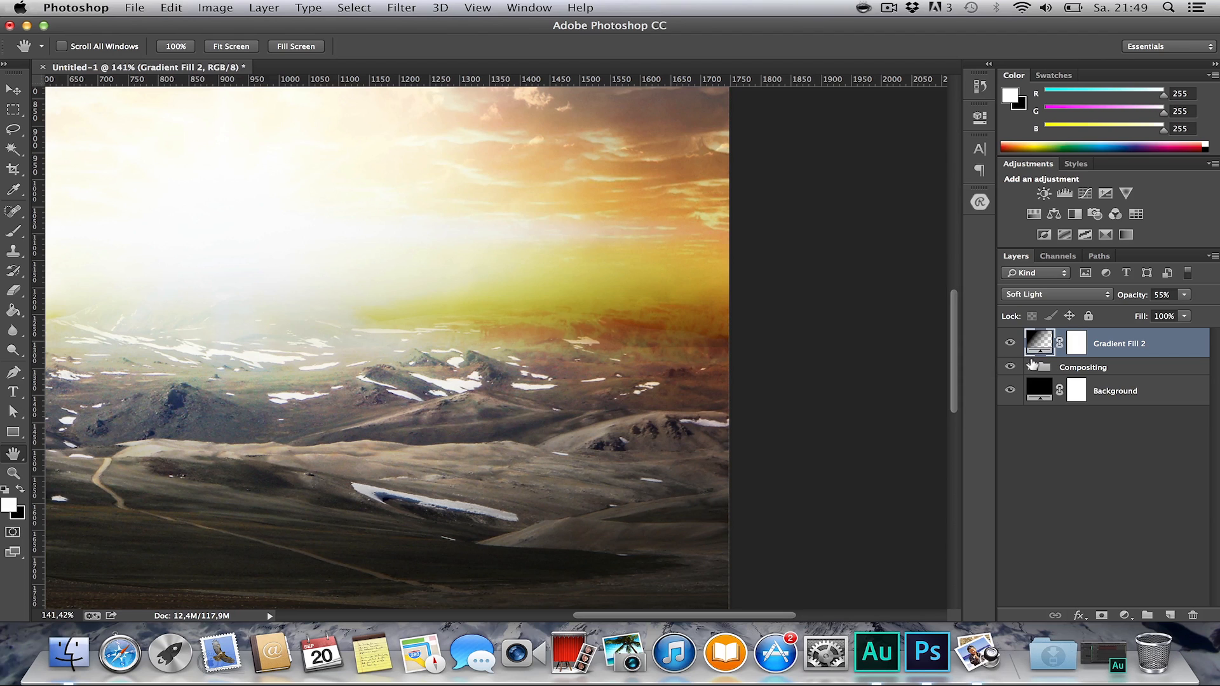
{"action": "left_click", "coordinate": [1032, 365]}
{"action": "scroll", "coordinate": [1054, 420], "scroll_direction": "down", "scroll_amount": 3}
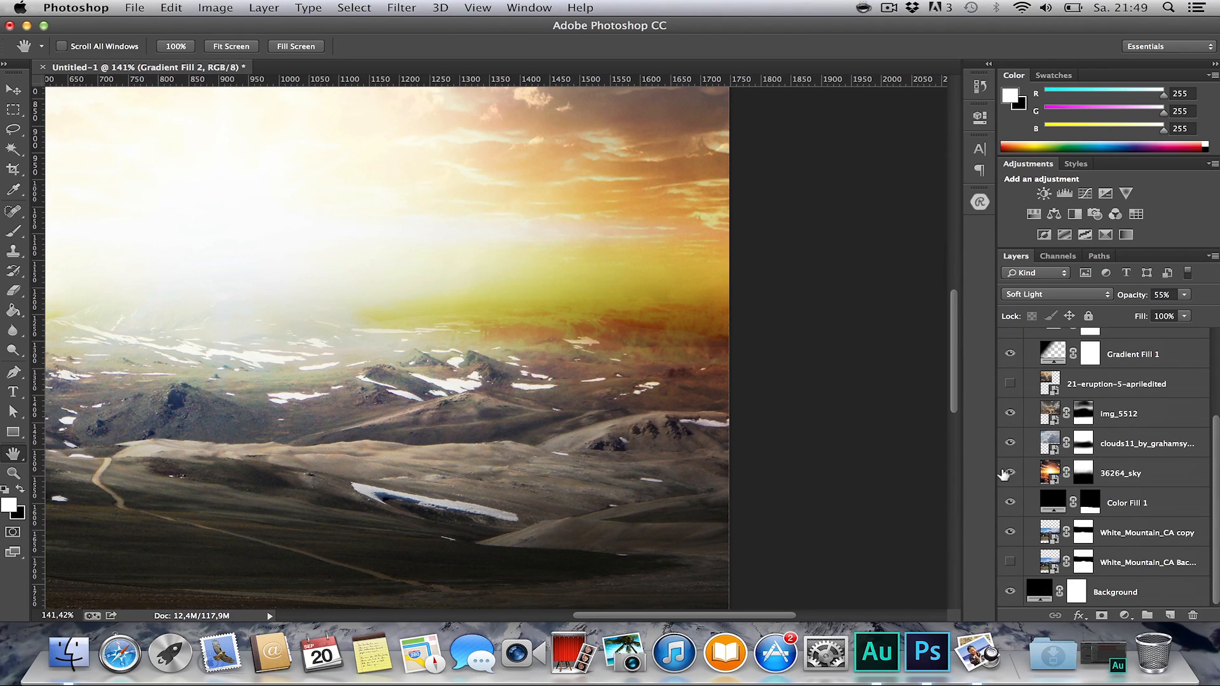
{"action": "left_click", "coordinate": [1009, 474]}
{"action": "left_click", "coordinate": [1009, 473]}
{"action": "left_click", "coordinate": [1083, 472]}
Set up a soft 300 px brush, try a black stroke on the 36264_sky mask along the right horizon, and set brush opacity to 35%.
{"action": "key", "text": "b"}
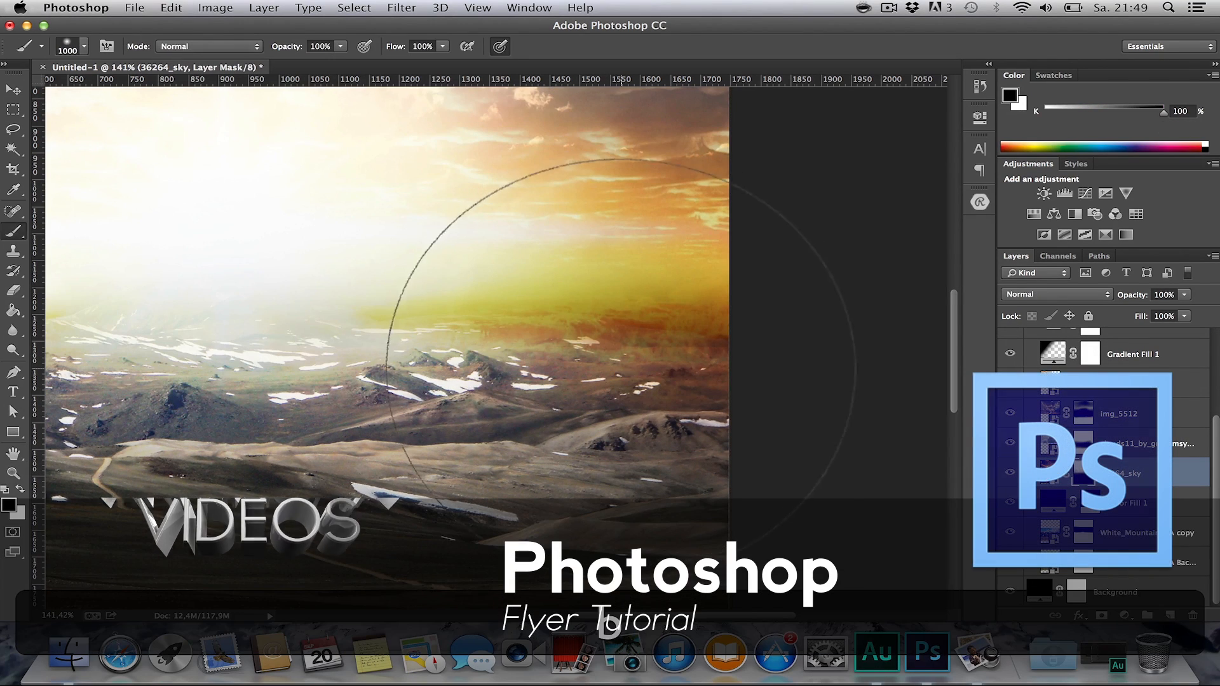
{"action": "right_click", "coordinate": [620, 368]}
{"action": "left_click", "coordinate": [789, 473]}
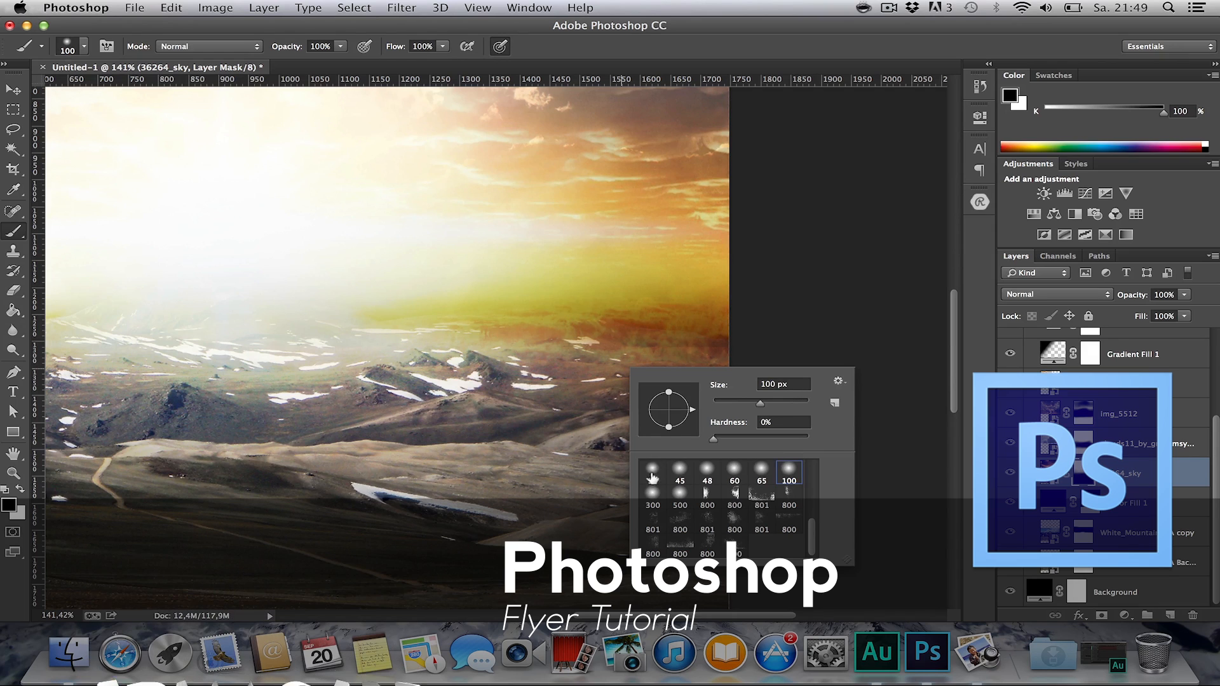
{"action": "double_click", "coordinate": [653, 494]}
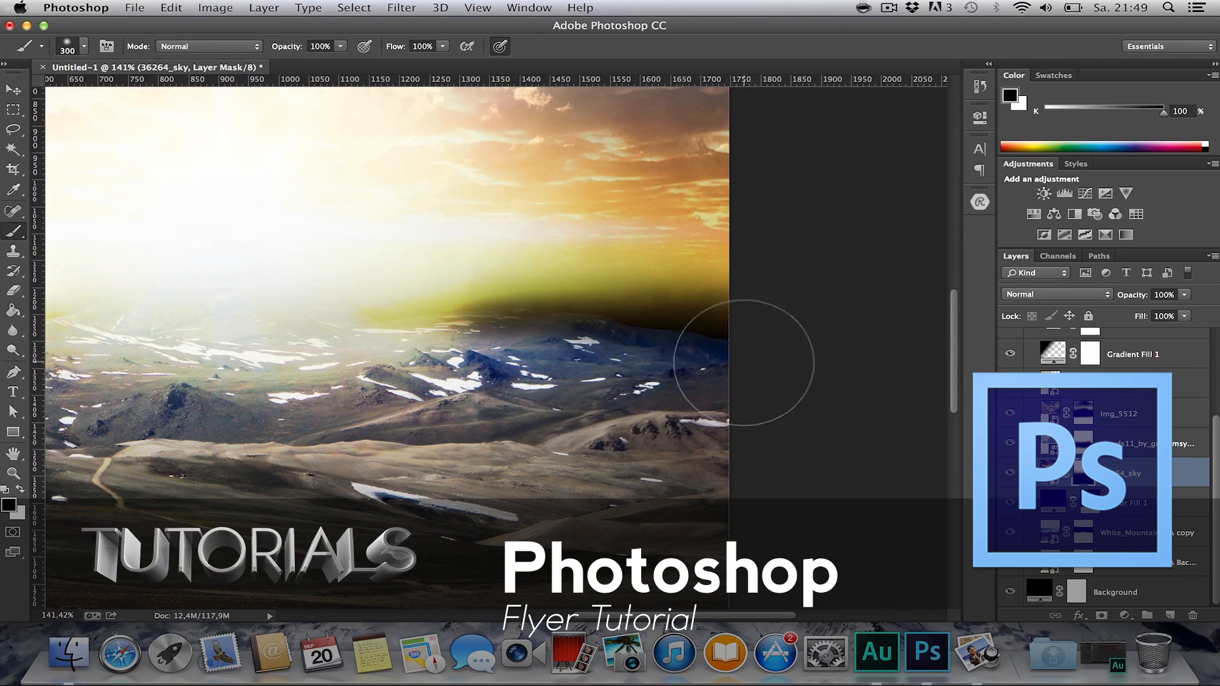
{"action": "left_click_drag", "start_coordinate": [735, 349], "coordinate": [482, 317]}
{"action": "key", "text": "3"}
{"action": "key", "text": "5"}
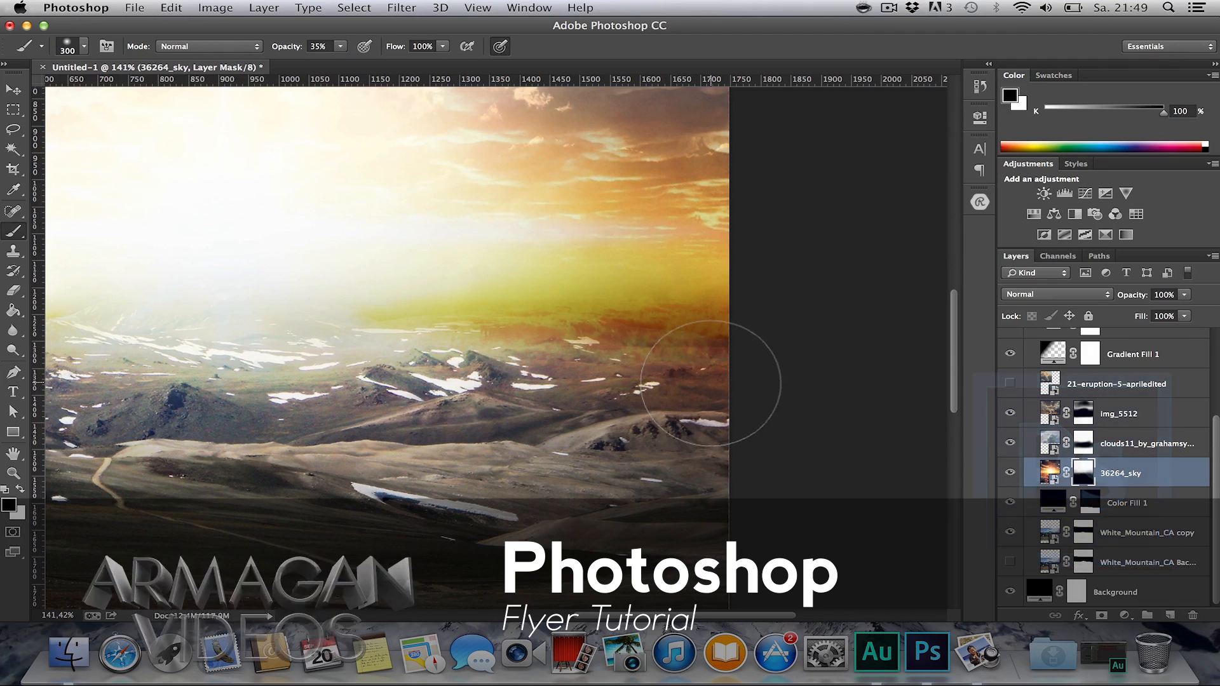
Select the 36264_sky image and sample the yellow of the sky above the right horizon as its foreground color.
{"action": "key", "text": "i"}
{"action": "left_click", "coordinate": [615, 281]}
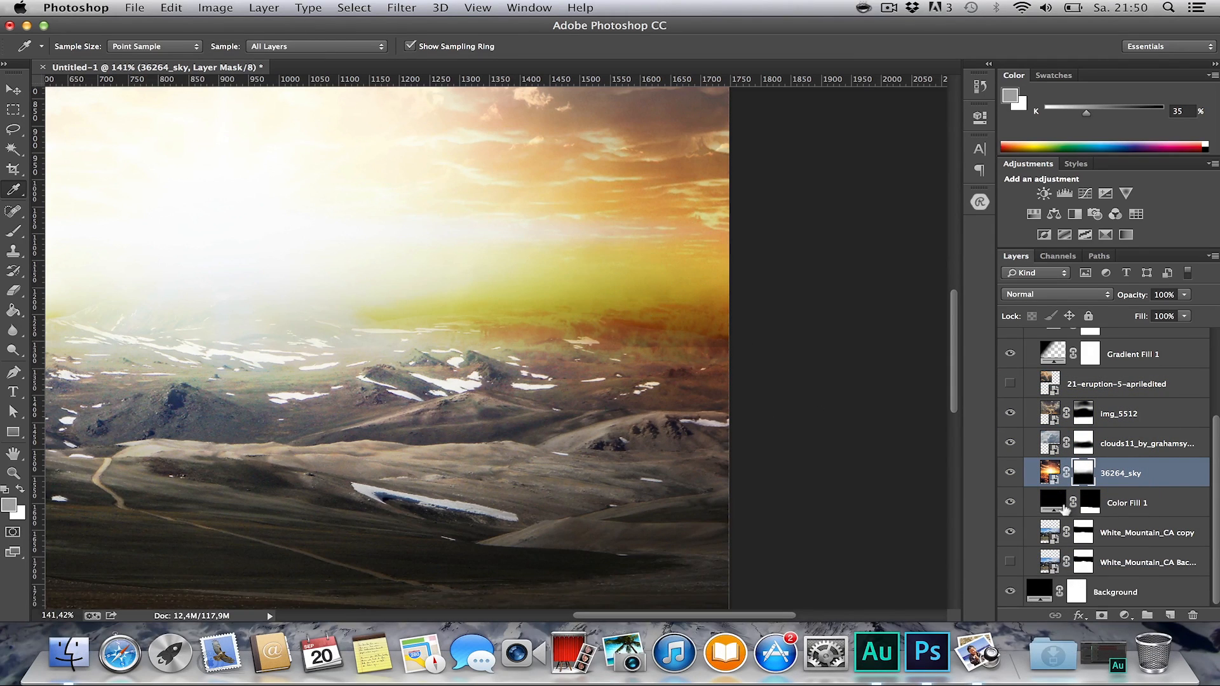
{"action": "left_click", "coordinate": [1049, 473]}
{"action": "left_click_drag", "start_coordinate": [634, 280], "coordinate": [603, 282]}
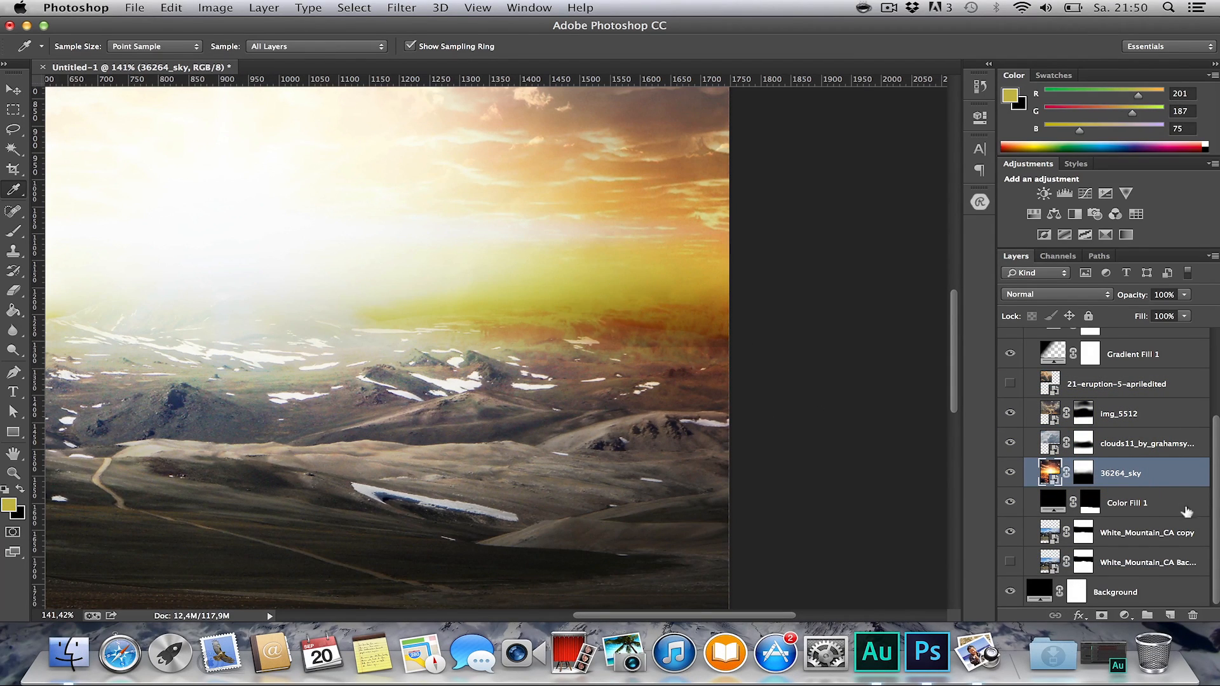
Reselect the 36264_sky layer mask and set the brush's foreground color to black.
{"action": "left_click", "coordinate": [1082, 474]}
{"action": "key", "text": "b"}
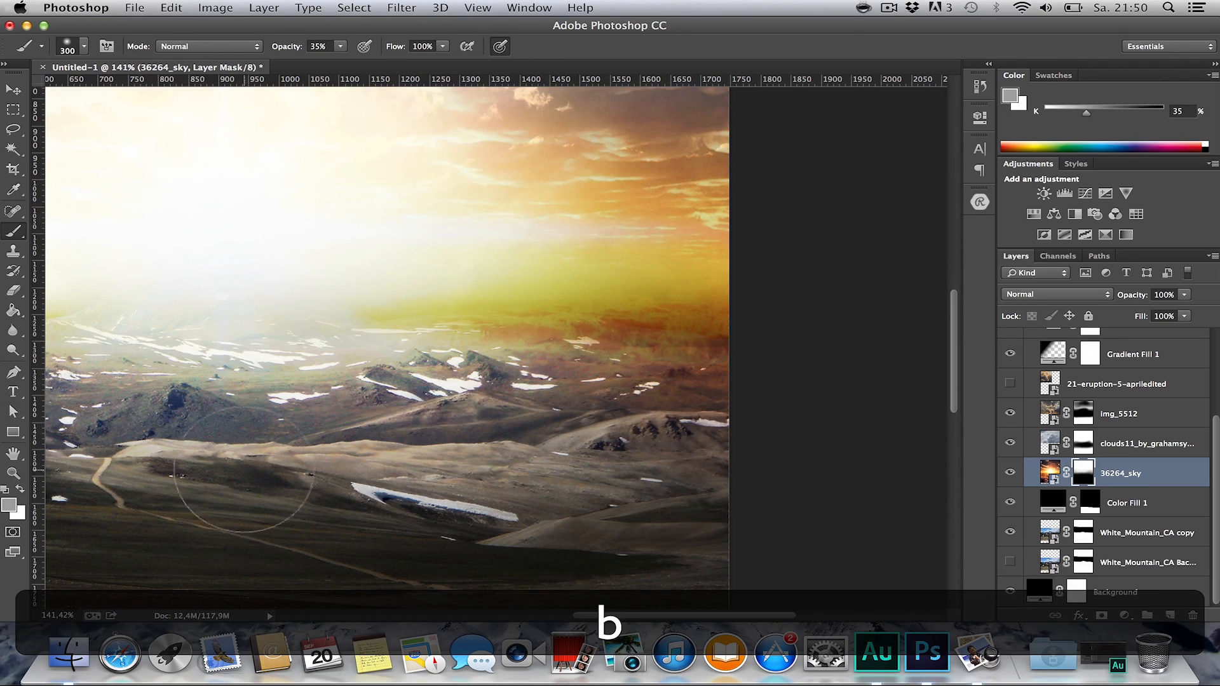
{"action": "key", "text": "x"}
{"action": "left_click", "coordinate": [8, 504]}
{"action": "left_click", "coordinate": [874, 449]}
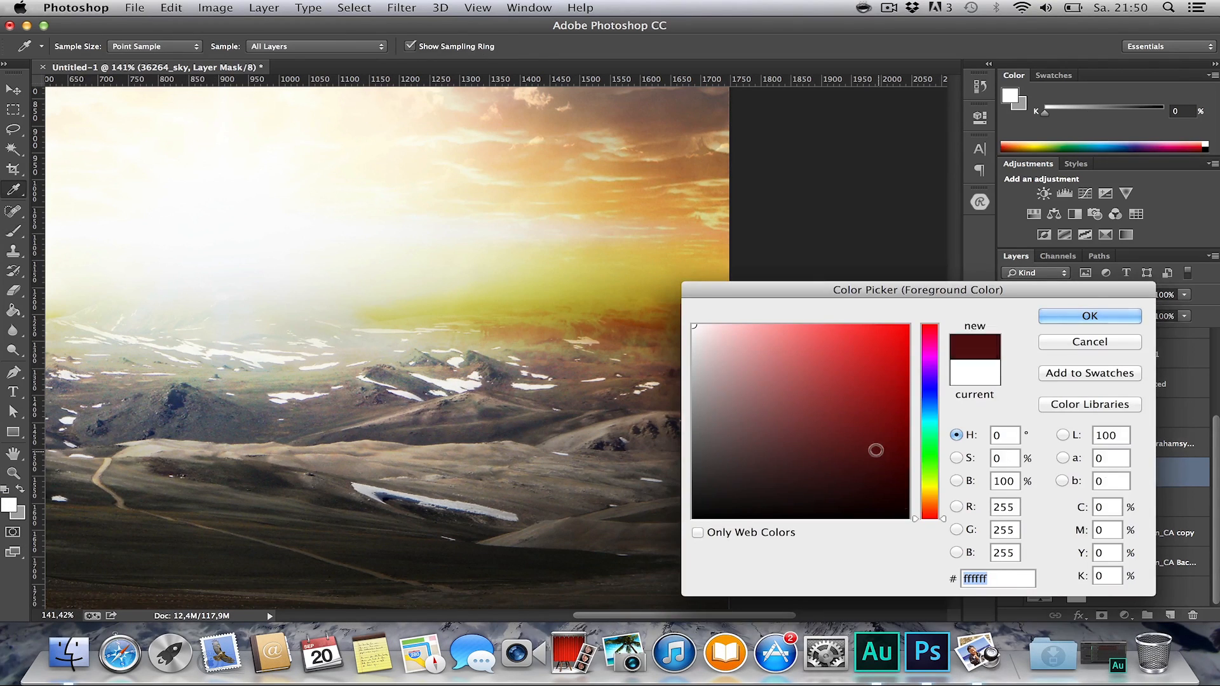
{"action": "left_click", "coordinate": [909, 518]}
{"action": "left_click", "coordinate": [1089, 315]}
Paint black on the 36264_sky mask along the right and left ends of the horizon to remove the orange haze over the mountains.
{"action": "mouse_move", "coordinate": [743, 375]}
{"action": "left_mouse_down"}
{"action": "mouse_move", "coordinate": [547, 368]}
{"action": "mouse_move", "coordinate": [711, 381]}
{"action": "mouse_move", "coordinate": [490, 337]}
{"action": "mouse_move", "coordinate": [753, 378]}
{"action": "left_mouse_up"}
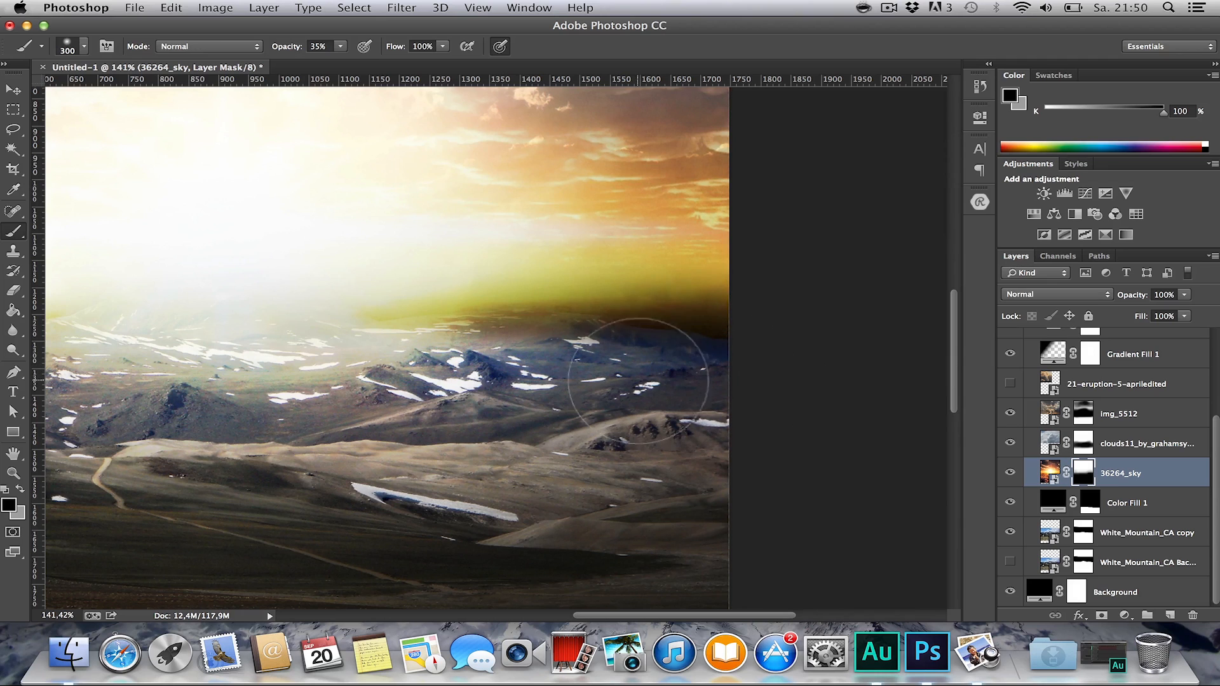
{"action": "key", "text": "h"}
{"action": "left_click_drag", "start_coordinate": [467, 408], "coordinate": [611, 407]}
{"action": "key", "text": "b"}
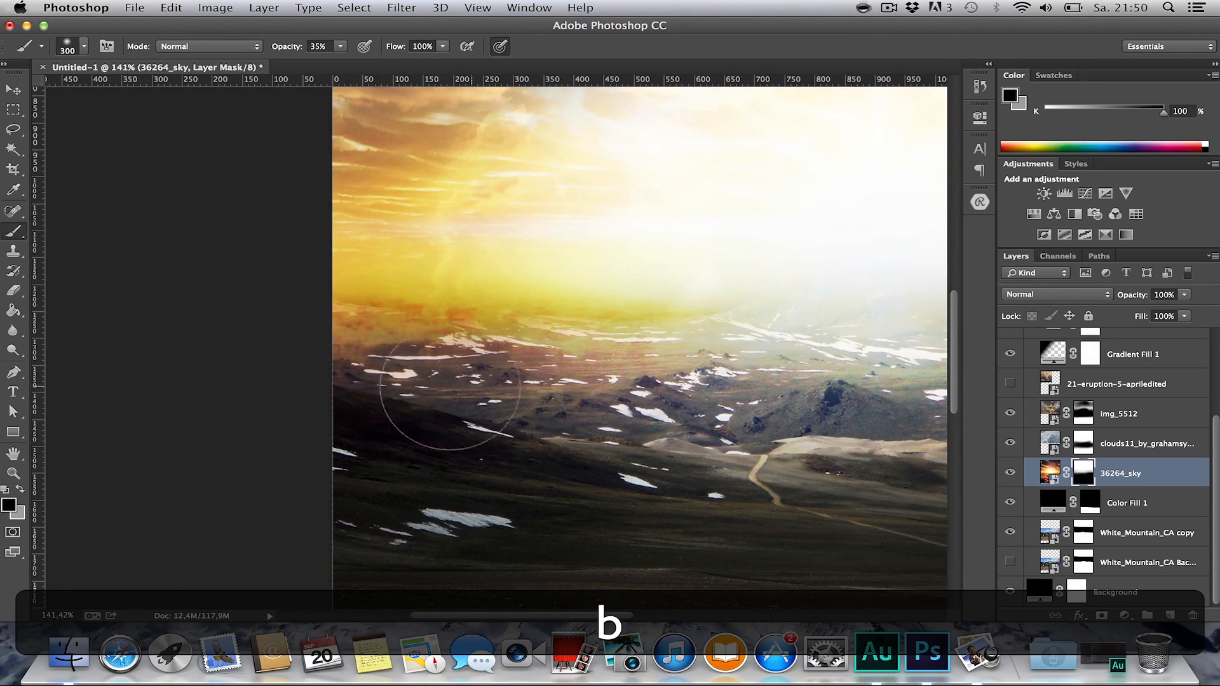
{"action": "mouse_move", "coordinate": [317, 376]}
{"action": "left_mouse_down"}
{"action": "mouse_move", "coordinate": [483, 327]}
{"action": "mouse_move", "coordinate": [571, 350]}
{"action": "left_mouse_up"}
{"action": "key", "text": "h"}
{"action": "left_click_drag", "start_coordinate": [518, 394], "coordinate": [474, 399]}
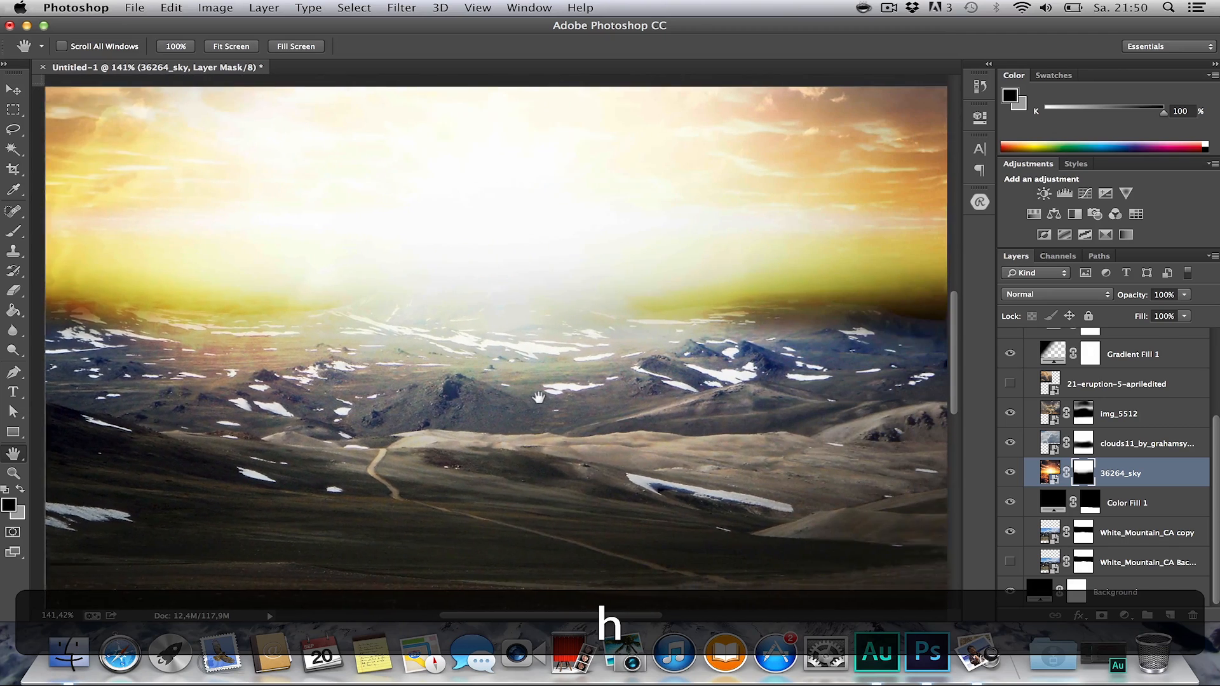
Add a new layer above 36264_sky and paint soft yellow at 35% opacity over the dark right end of the horizon.
{"action": "left_click", "coordinate": [1169, 613]}
{"action": "key", "text": "b"}
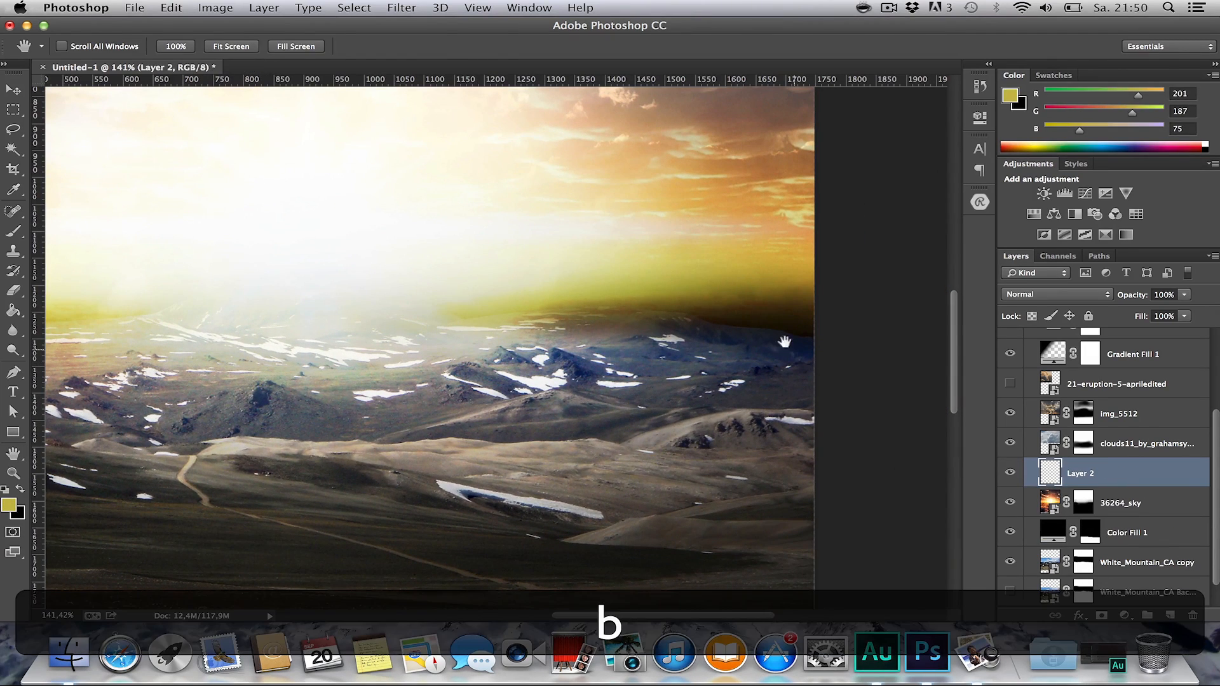
{"action": "key", "text": "x"}
{"action": "mouse_move", "coordinate": [763, 307]}
{"action": "left_mouse_down"}
{"action": "mouse_move", "coordinate": [623, 305]}
{"action": "mouse_move", "coordinate": [558, 272]}
{"action": "mouse_move", "coordinate": [756, 279]}
{"action": "mouse_move", "coordinate": [772, 292]}
{"action": "left_mouse_up"}
{"action": "left_click_drag", "start_coordinate": [594, 300], "coordinate": [550, 287]}
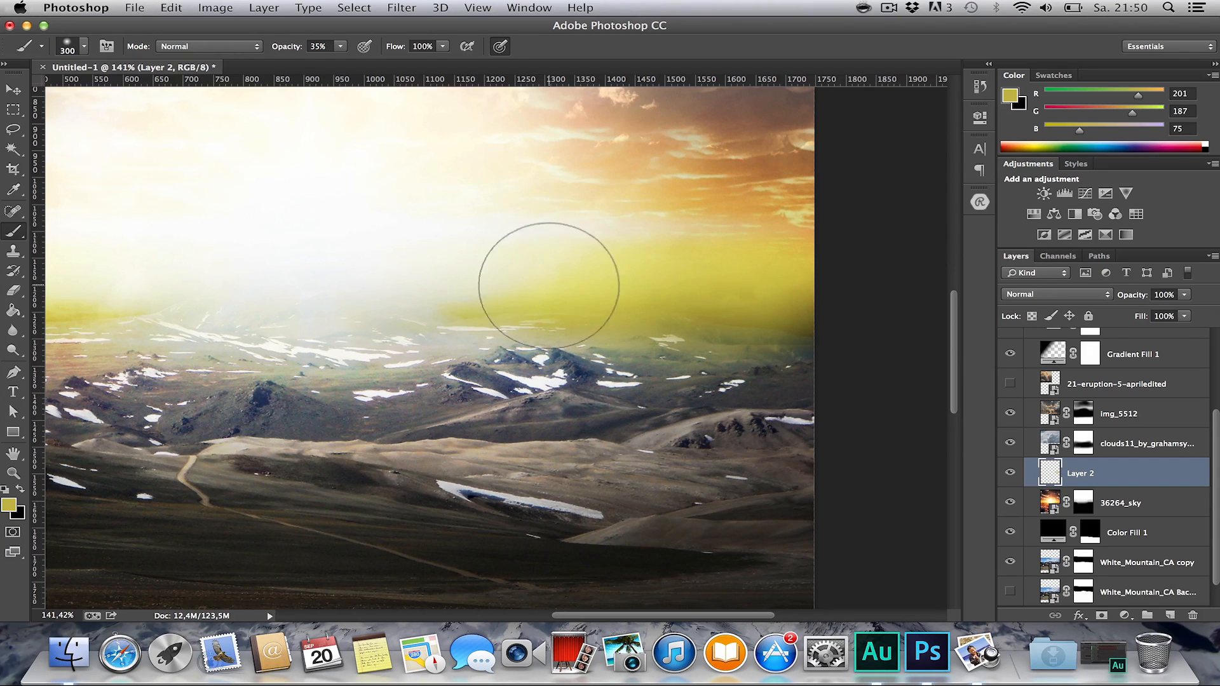
Paint the same soft yellow on Layer 2 along the left end of the horizon.
{"action": "key", "text": "h"}
{"action": "left_click_drag", "start_coordinate": [545, 337], "coordinate": [1149, 340]}
{"action": "key", "text": "b"}
{"action": "mouse_move", "coordinate": [543, 291]}
{"action": "left_mouse_down"}
{"action": "mouse_move", "coordinate": [342, 287]}
{"action": "mouse_move", "coordinate": [638, 291]}
{"action": "left_mouse_up"}
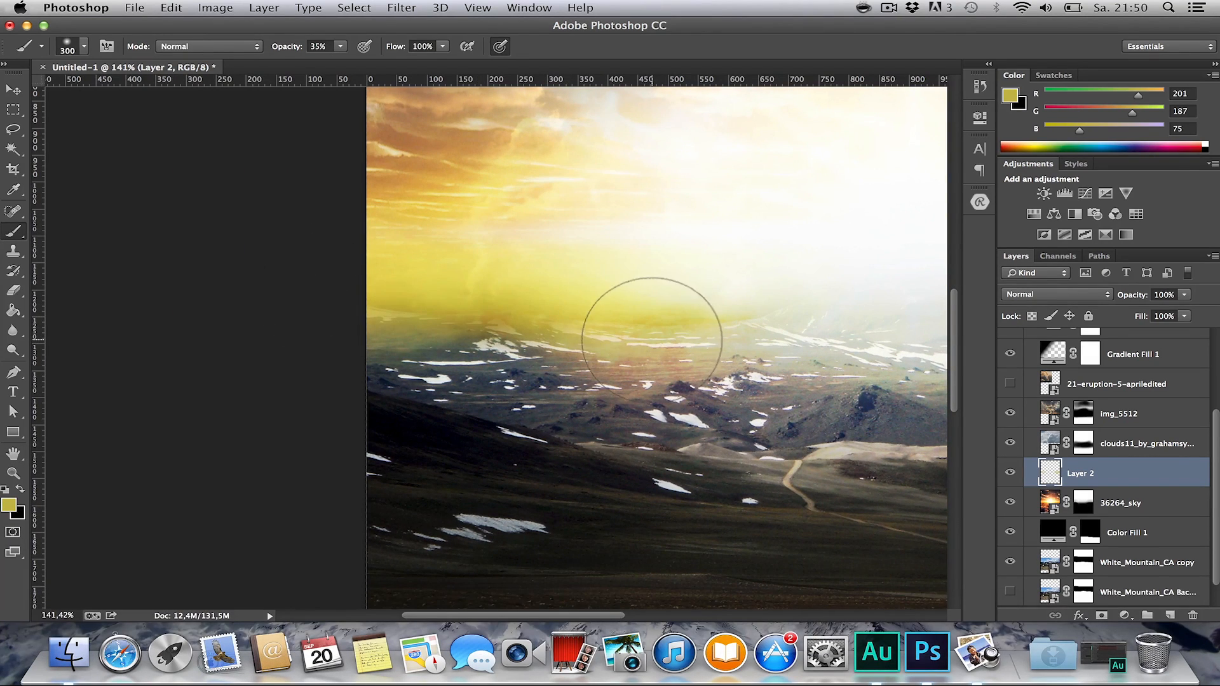
{"action": "key", "text": "z"}
{"action": "key", "text": "h"}
{"action": "left_click_drag", "start_coordinate": [730, 346], "coordinate": [548, 341]}
{"action": "key", "text": "super+r"}
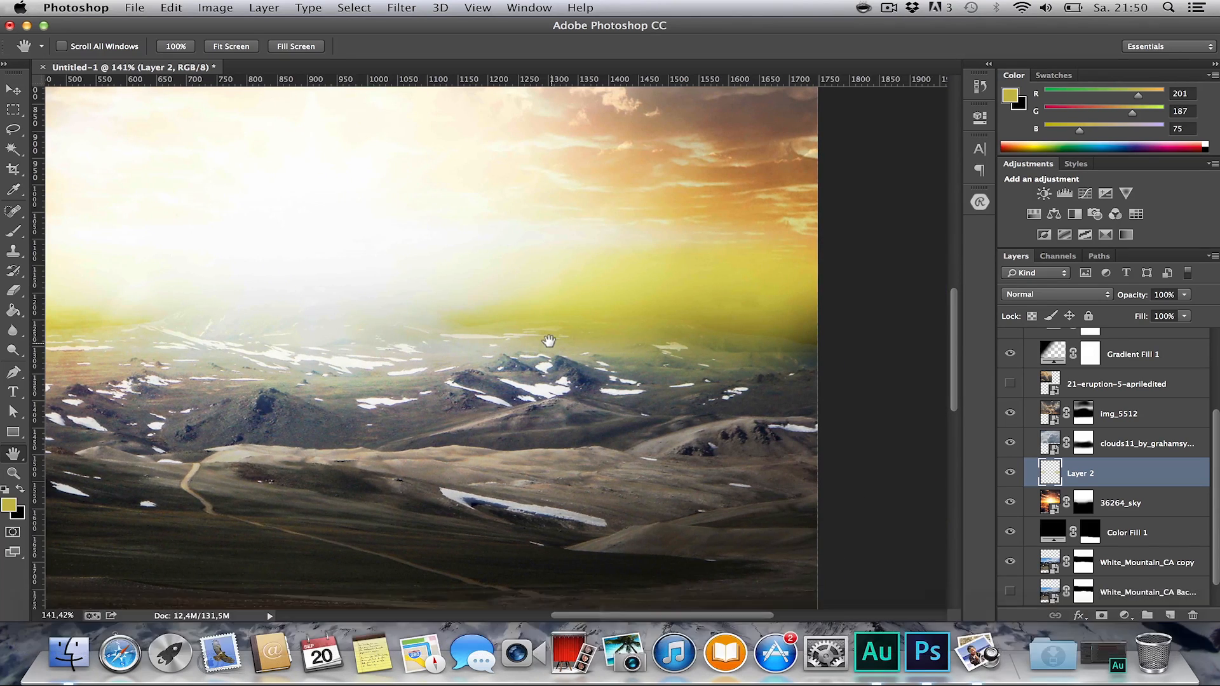
Erase the yellow spilling over the right-hand mountains on Layer 2 with a soft 300 px eraser at 55% opacity.
{"action": "key", "text": "x"}
{"action": "key", "text": "b"}
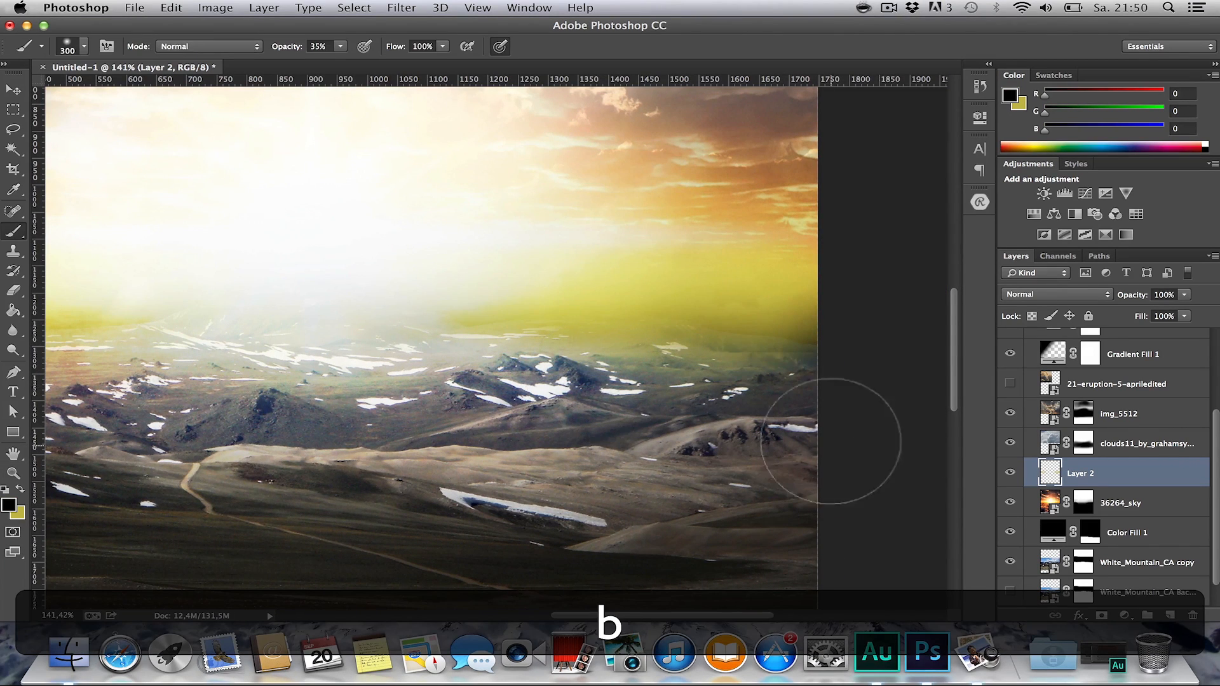
{"action": "key", "text": "e"}
{"action": "right_click", "coordinate": [531, 322]}
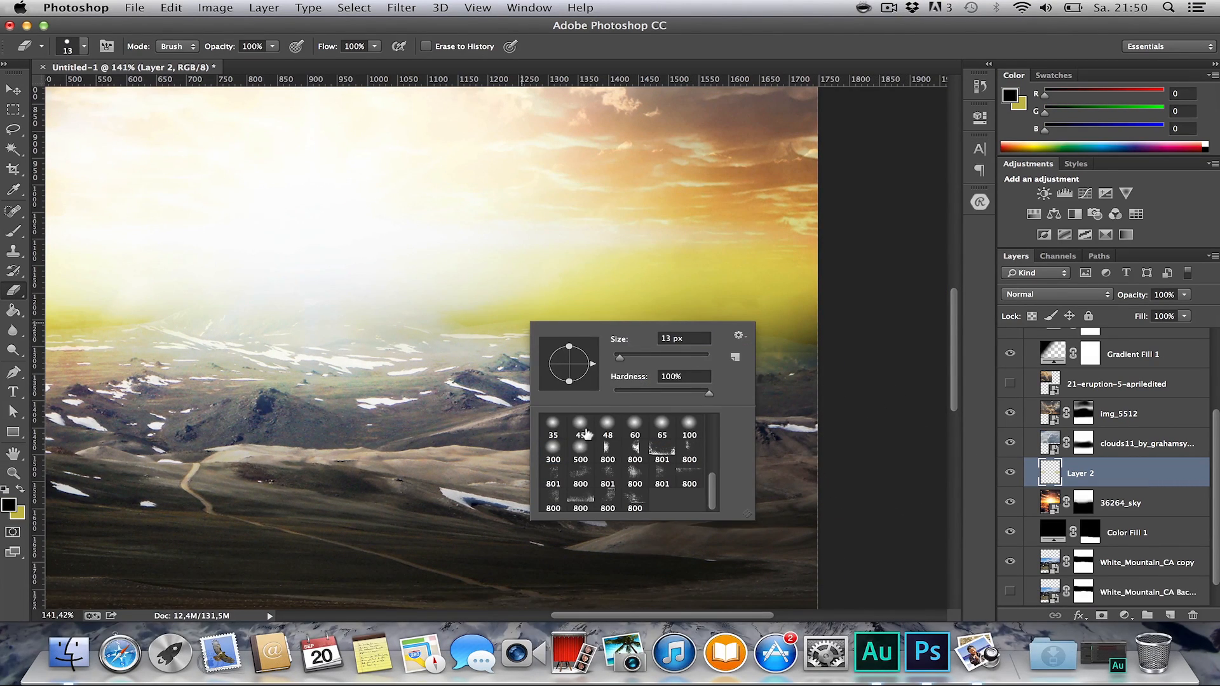
{"action": "left_click", "coordinate": [553, 448]}
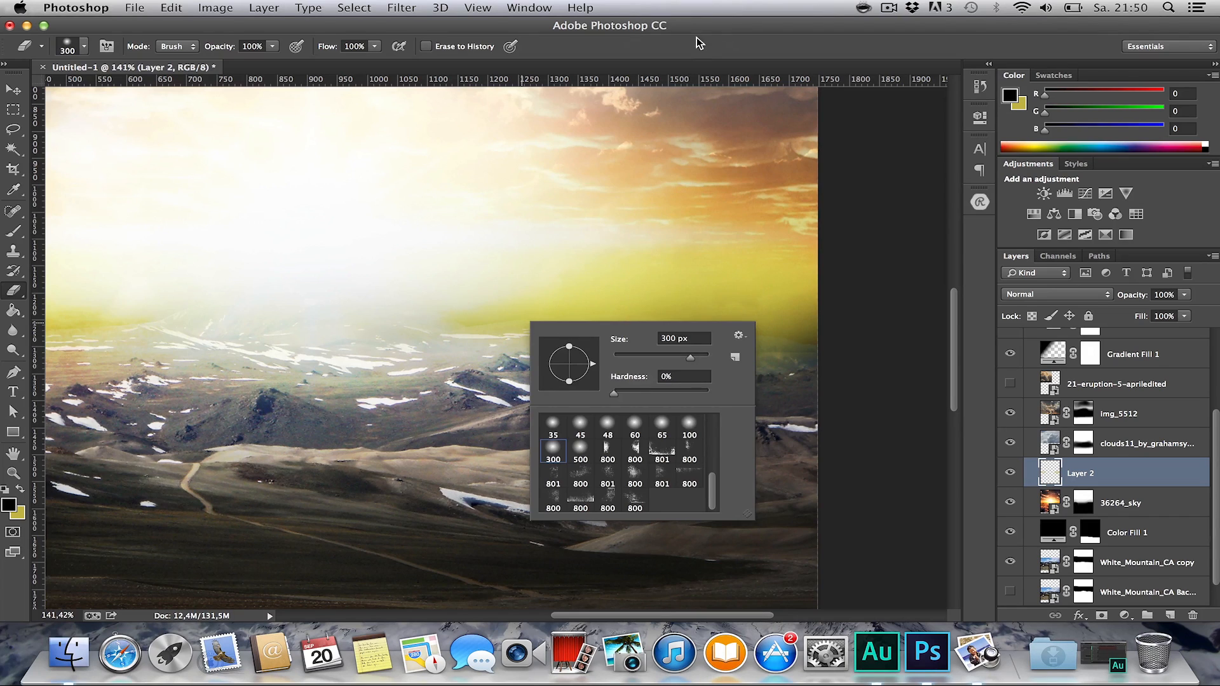
{"action": "key", "text": "Return"}
{"action": "left_click_drag", "start_coordinate": [217, 47], "coordinate": [188, 47]}
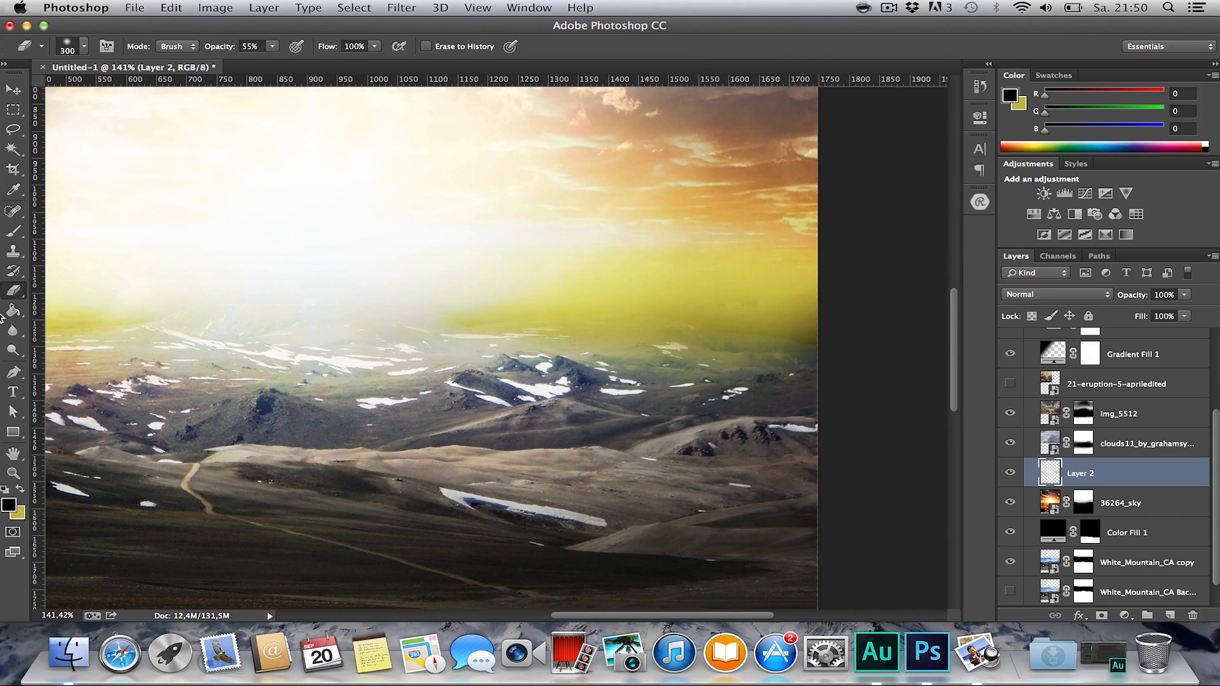
{"action": "mouse_move", "coordinate": [756, 432]}
{"action": "left_mouse_down"}
{"action": "mouse_move", "coordinate": [699, 355]}
{"action": "mouse_move", "coordinate": [572, 349]}
{"action": "mouse_move", "coordinate": [635, 347]}
{"action": "mouse_move", "coordinate": [827, 394]}
{"action": "left_mouse_up"}
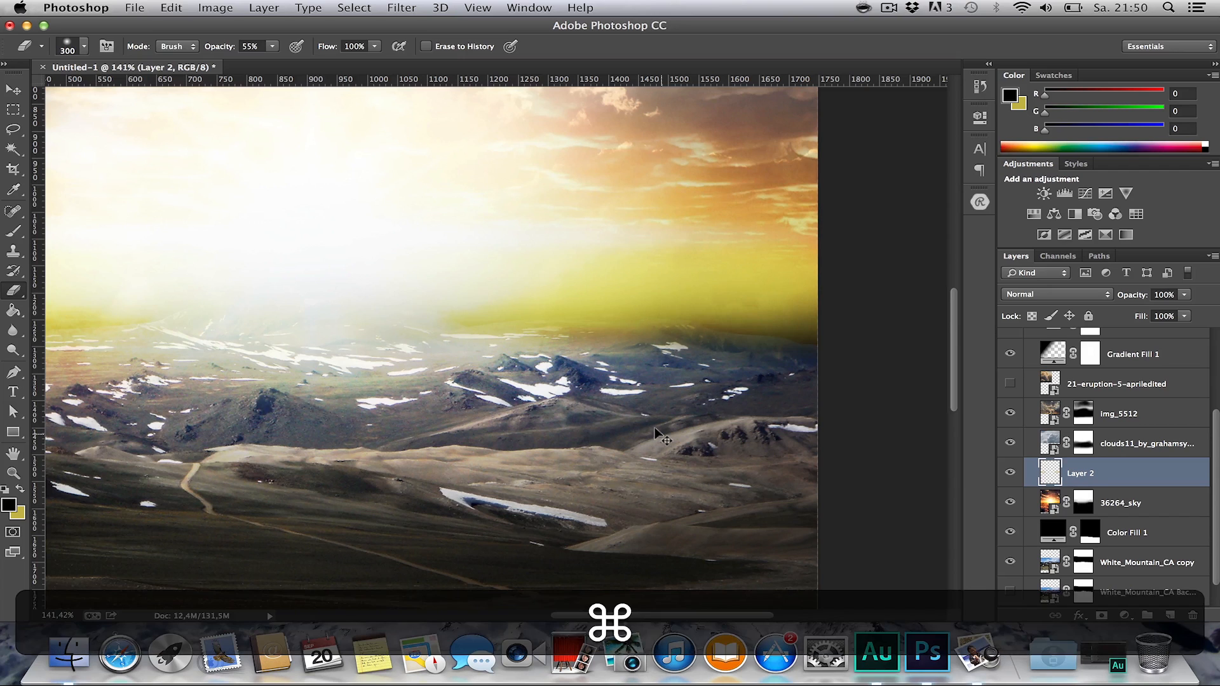
Show the whole flyer, collapse the Compositing group and deselect all layers.
{"action": "key", "text": "super+h"}
{"action": "key", "text": "z"}
{"action": "left_click", "coordinate": [595, 360], "text": "alt"}
{"action": "left_click", "coordinate": [595, 359], "text": "alt"}
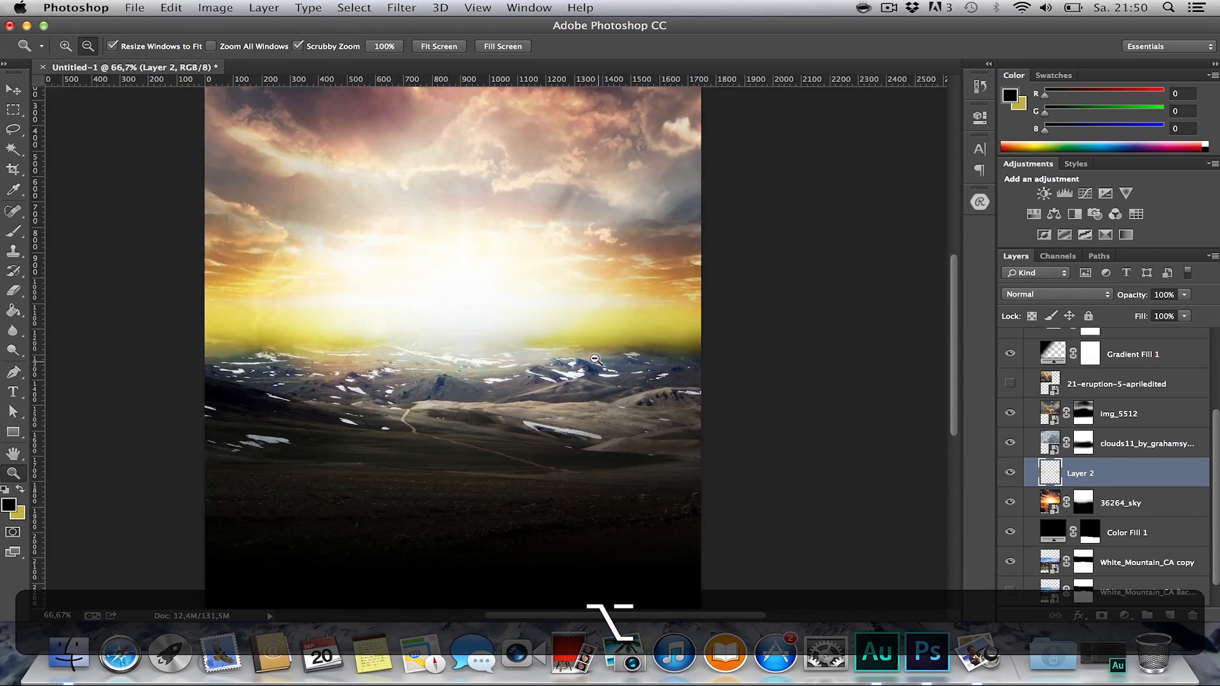
{"action": "left_click", "coordinate": [595, 359], "text": "alt"}
{"action": "key", "text": "alt+g"}
{"action": "key", "text": "super+g"}
{"action": "key", "text": "super+z"}
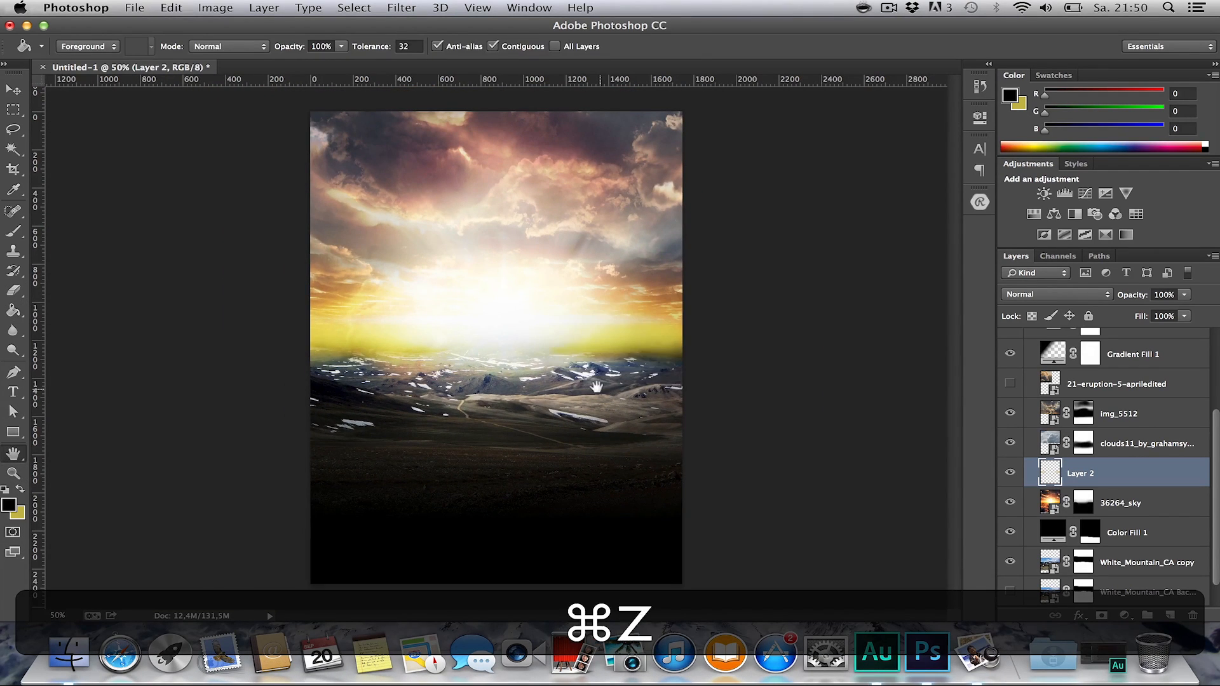
{"action": "key", "text": "super+h"}
{"action": "scroll", "coordinate": [1024, 407], "scroll_direction": "up", "scroll_amount": 5}
{"action": "left_click", "coordinate": [1030, 366]}
{"action": "left_click", "coordinate": [1042, 432]}
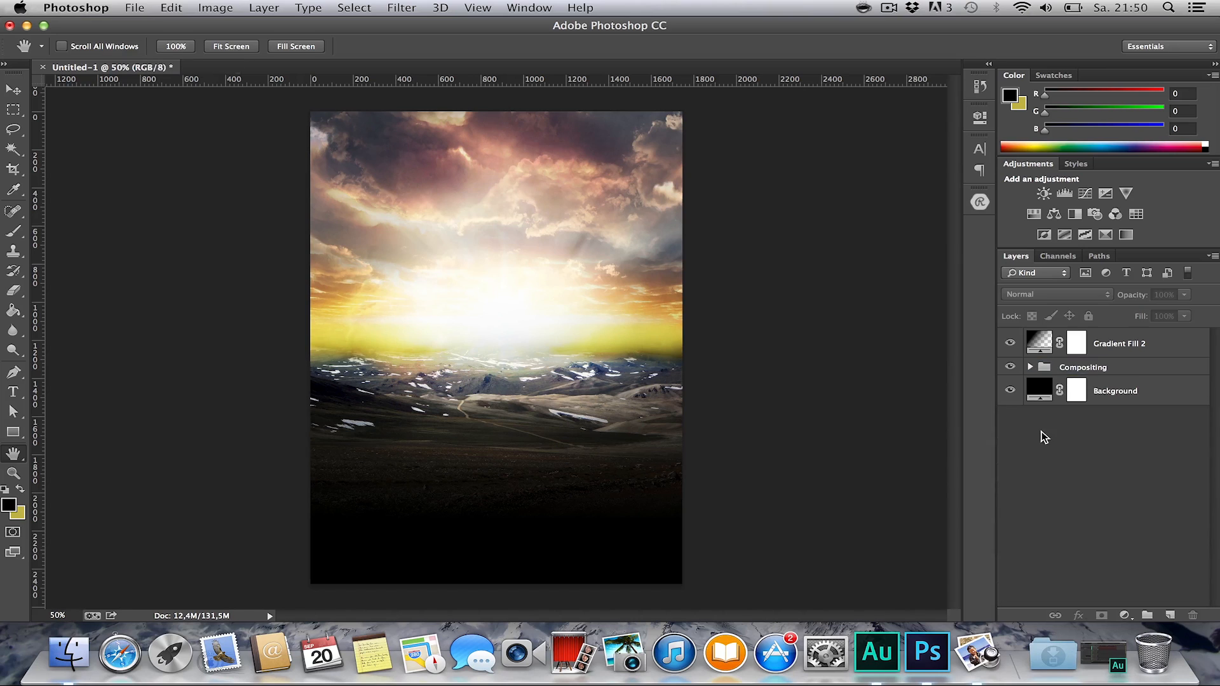
Rename the Gradient Fill 2 layer as Vignette.
{"action": "double_click", "coordinate": [1105, 343]}
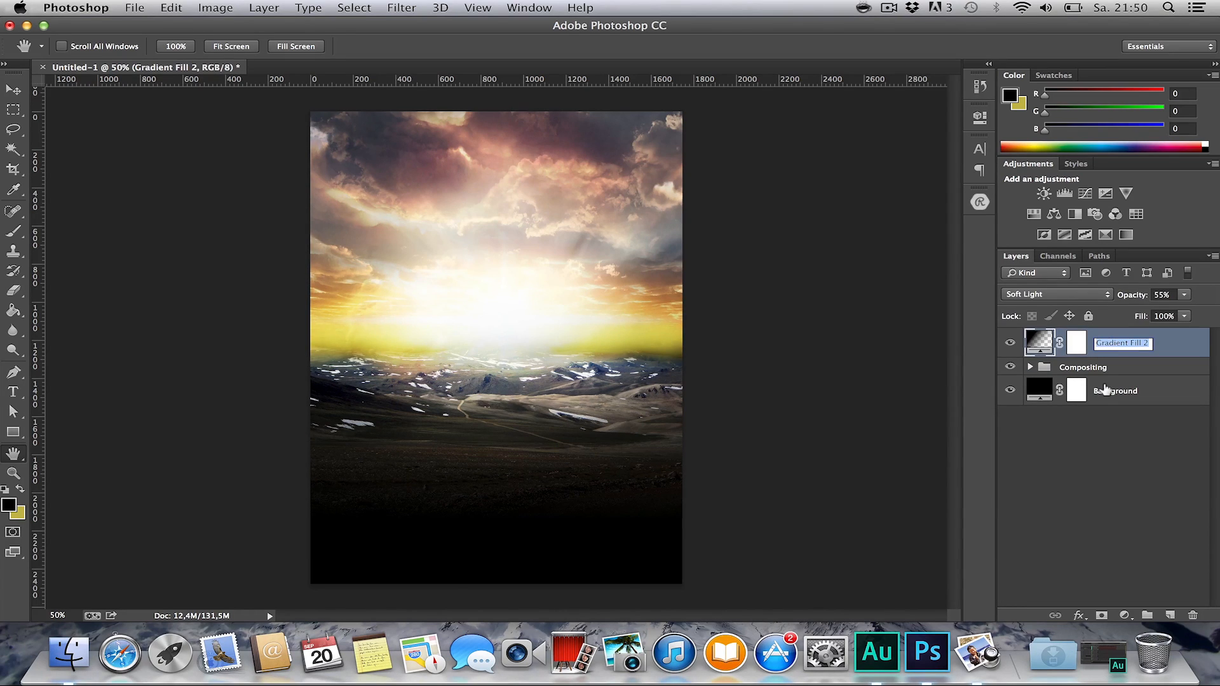
{"action": "type", "text": "Vignette"}
{"action": "key", "text": "Return"}
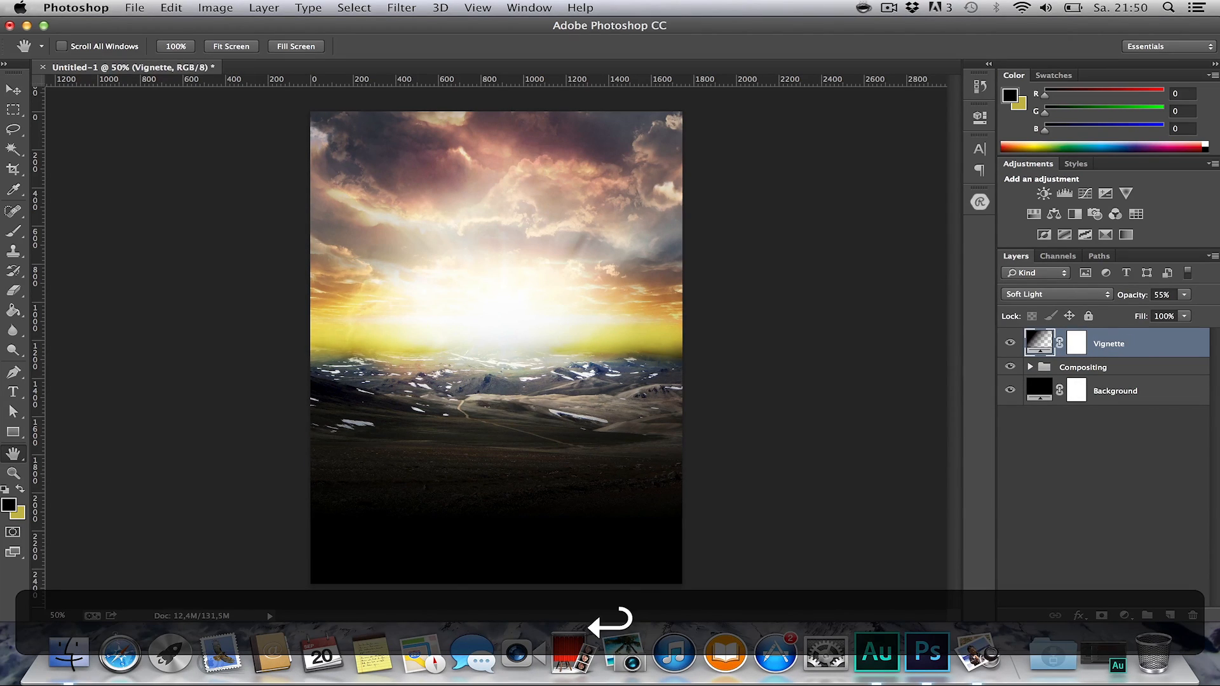
{"action": "key", "text": "h"}
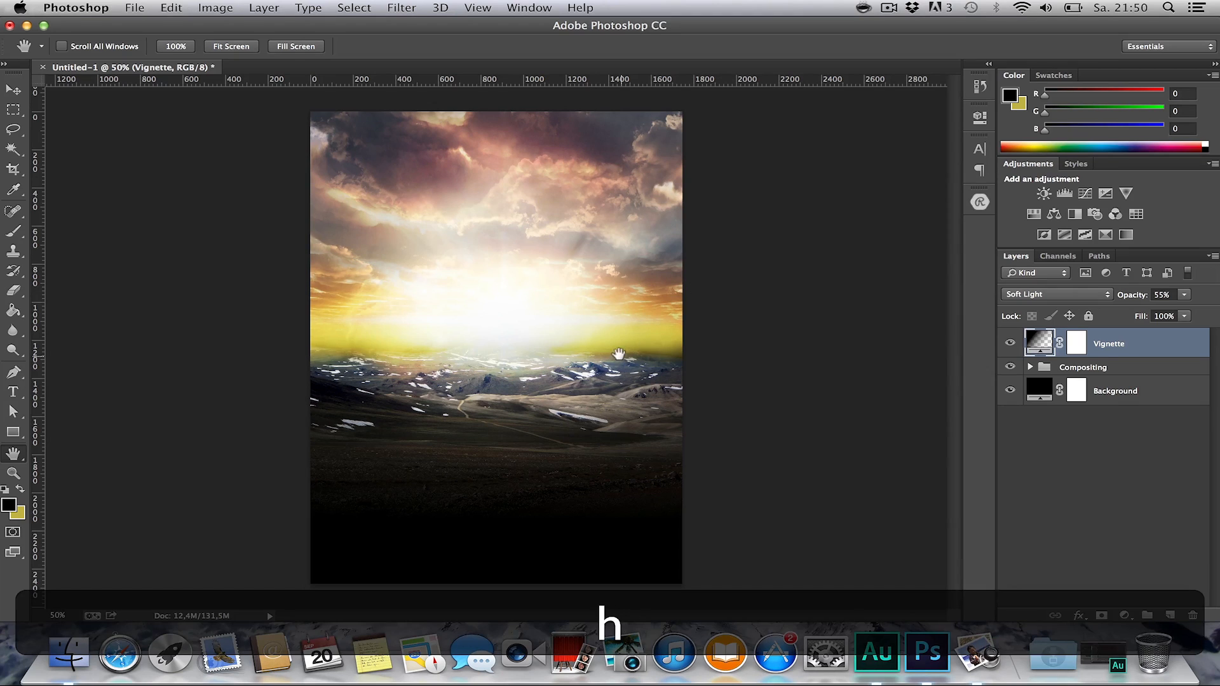
Add a Color Balance adjustment above Vignette, shifting the midtones toward red, with Magenta–Green at -8 and Yellow–Blue at -29.
{"action": "left_click", "coordinate": [1124, 615]}
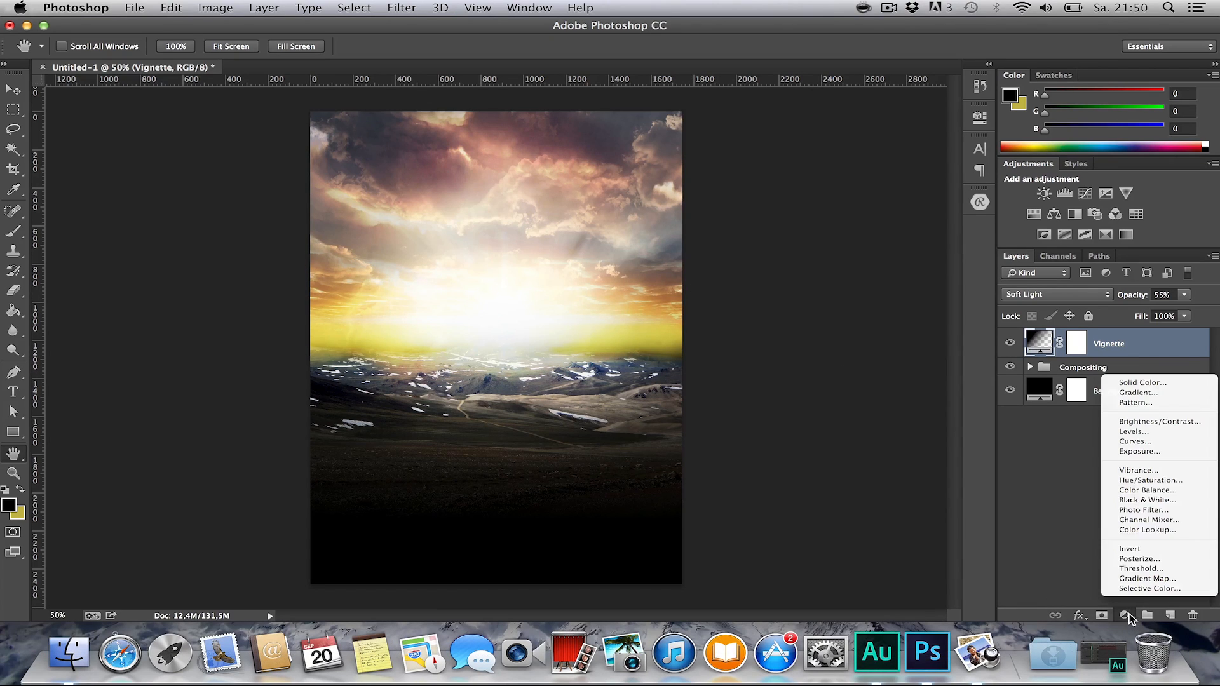
{"action": "left_click", "coordinate": [1155, 491]}
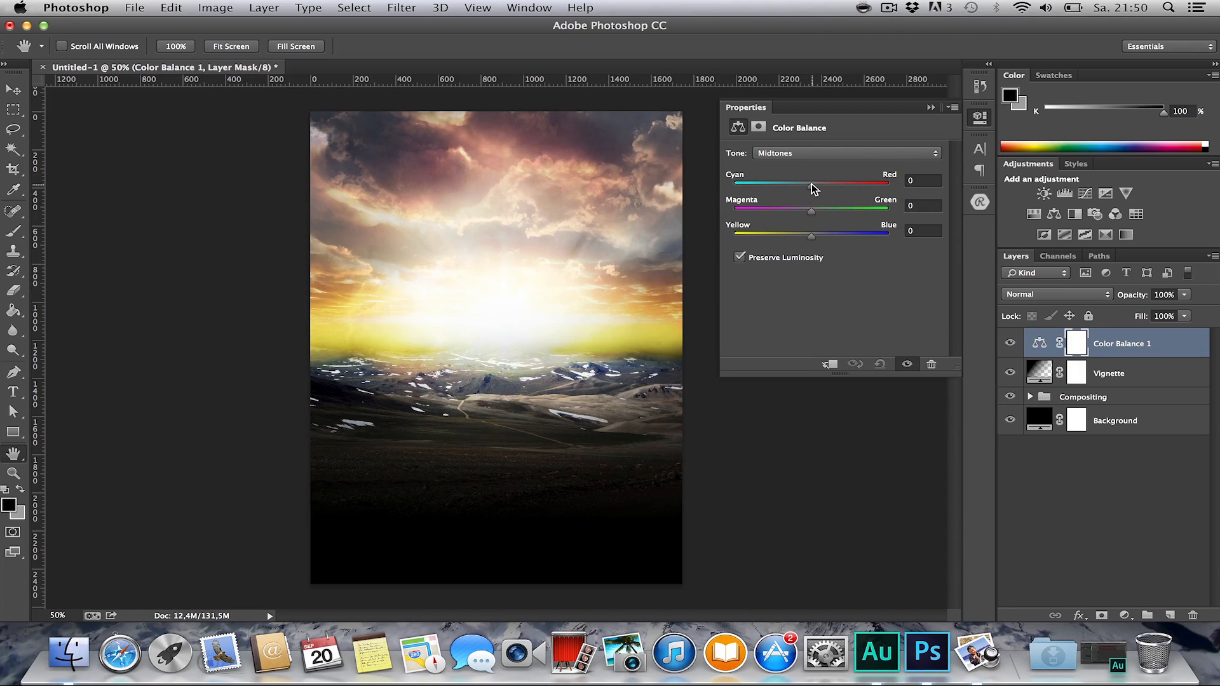
{"action": "left_click_drag", "start_coordinate": [811, 185], "coordinate": [843, 184]}
{"action": "left_click_drag", "start_coordinate": [811, 237], "coordinate": [759, 242]}
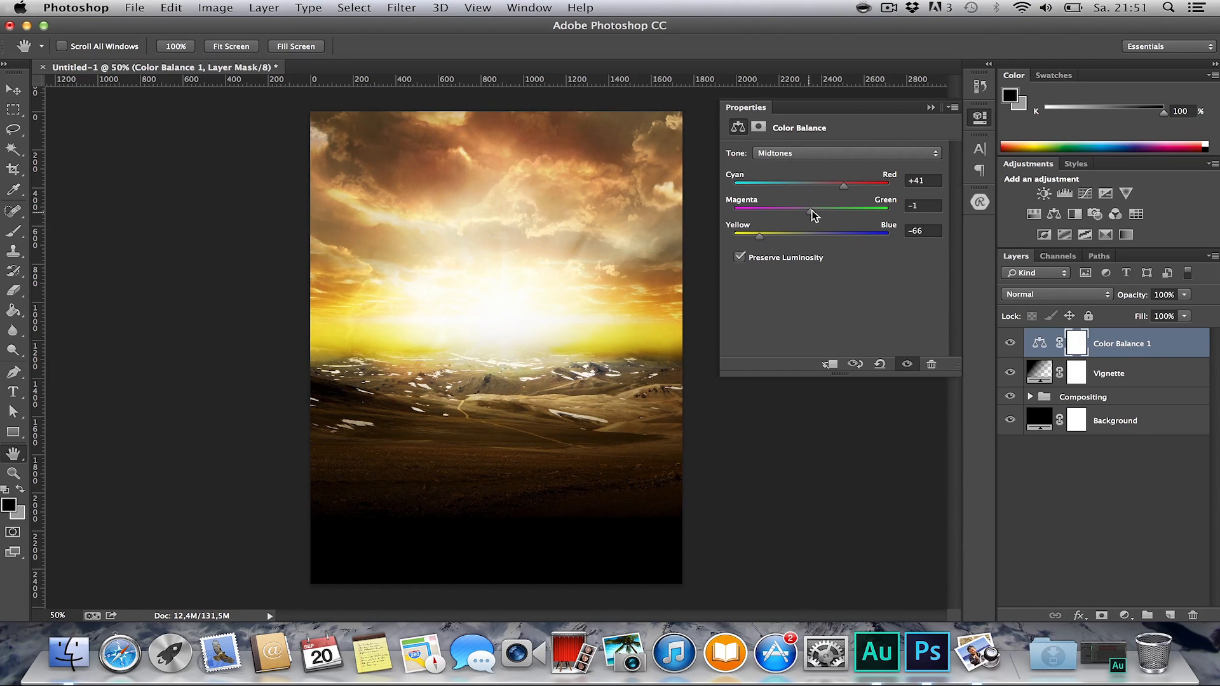
{"action": "mouse_move", "coordinate": [811, 212]}
{"action": "left_mouse_down"}
{"action": "mouse_move", "coordinate": [828, 214]}
{"action": "mouse_move", "coordinate": [796, 216]}
{"action": "left_mouse_up"}
{"action": "left_click_drag", "start_coordinate": [803, 210], "coordinate": [788, 236]}
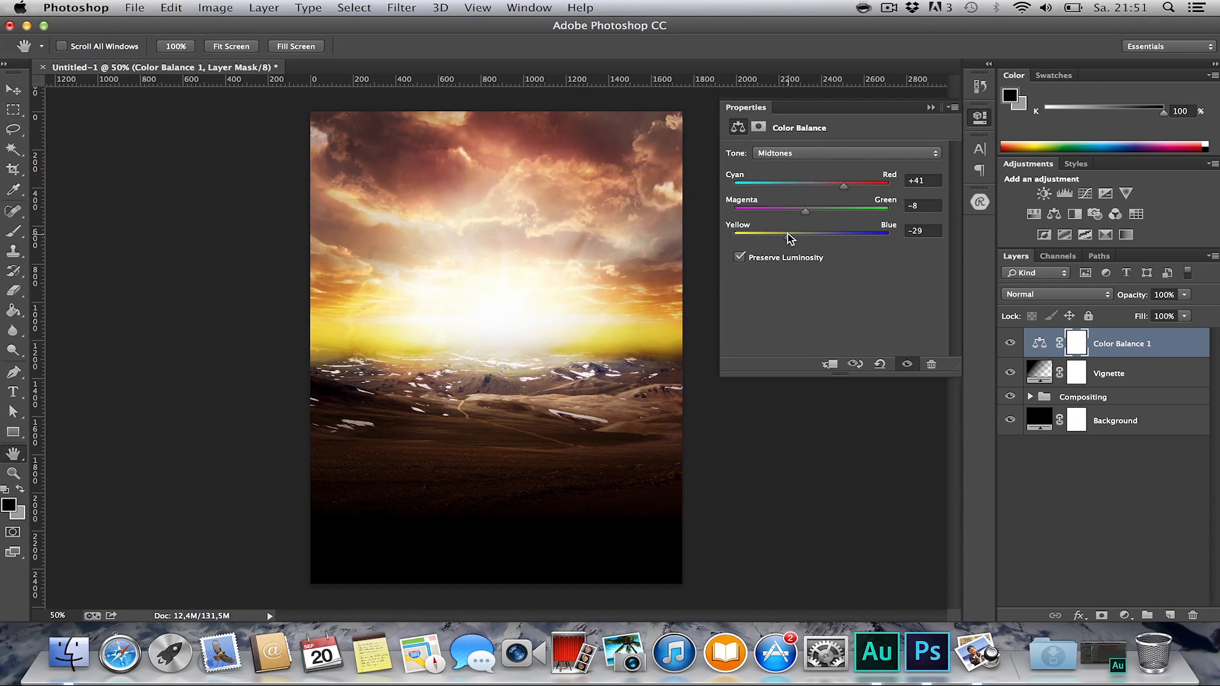
{"action": "mouse_move", "coordinate": [844, 185]}
{"action": "left_mouse_down"}
{"action": "mouse_move", "coordinate": [827, 187]}
{"action": "mouse_move", "coordinate": [851, 190]}
{"action": "left_mouse_up"}
{"action": "key", "text": "h"}
{"action": "left_click", "coordinate": [930, 109]}
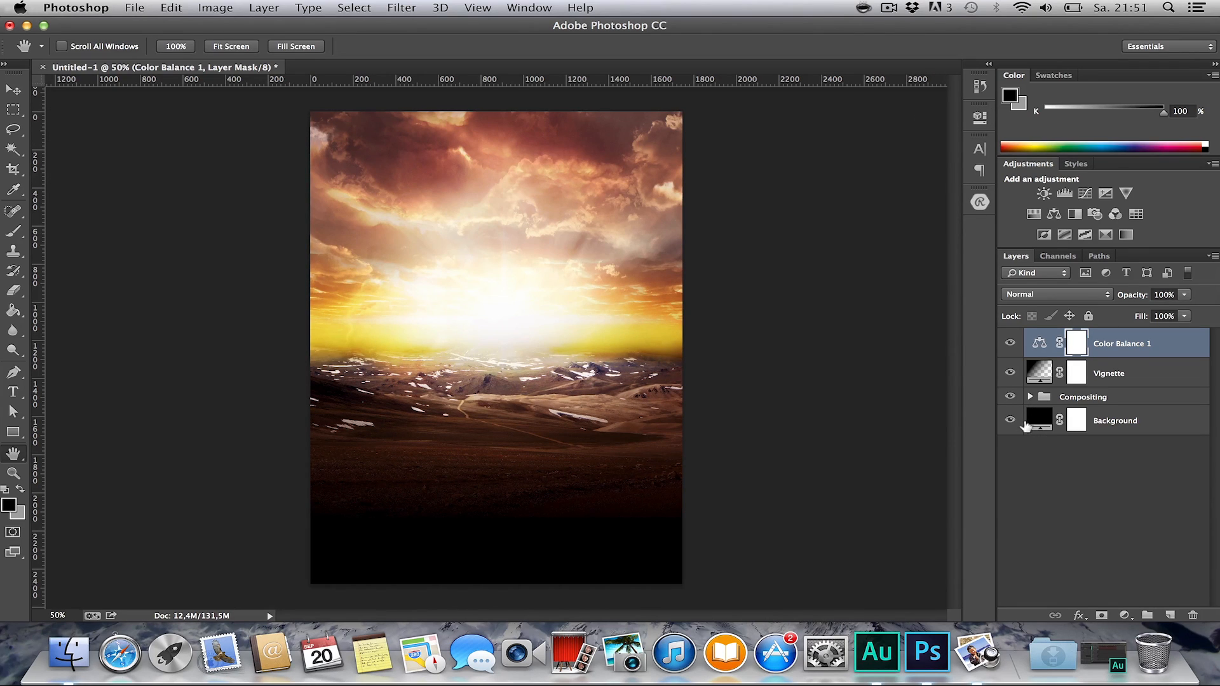
Add a Brightness/Contrast adjustment above Color Balance 1 and raise its contrast to about 71.
{"action": "left_click", "coordinate": [1047, 448]}
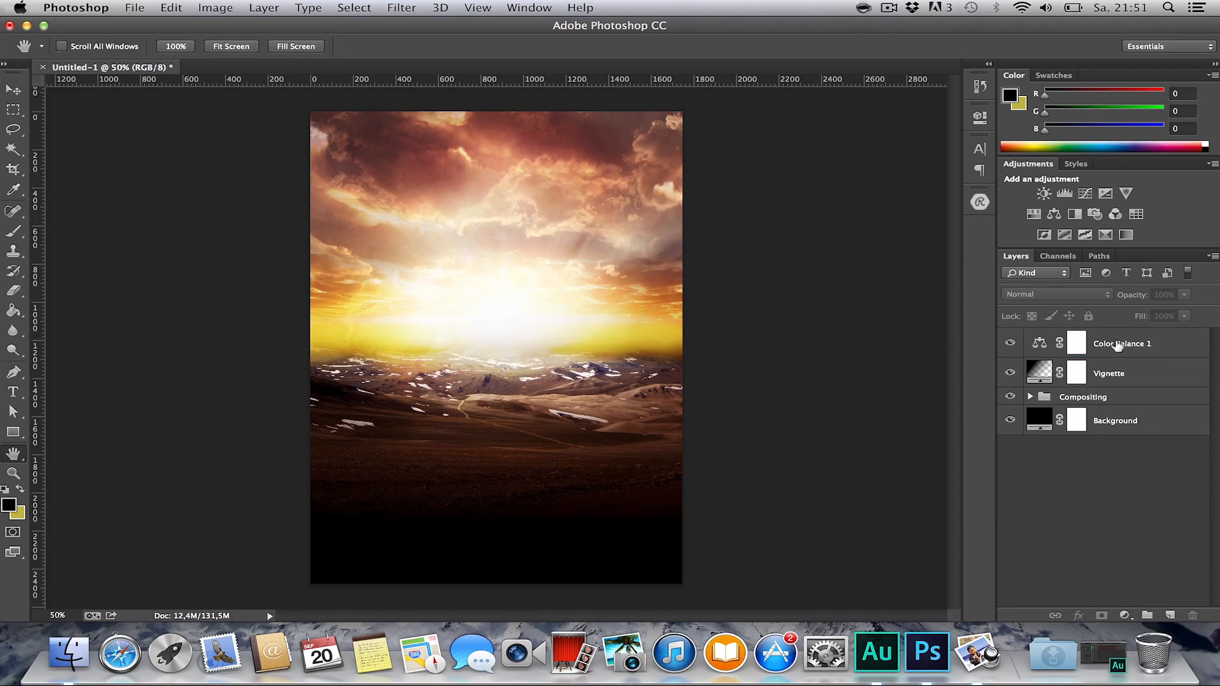
{"action": "left_click", "coordinate": [1113, 346]}
{"action": "left_click", "coordinate": [1124, 615]}
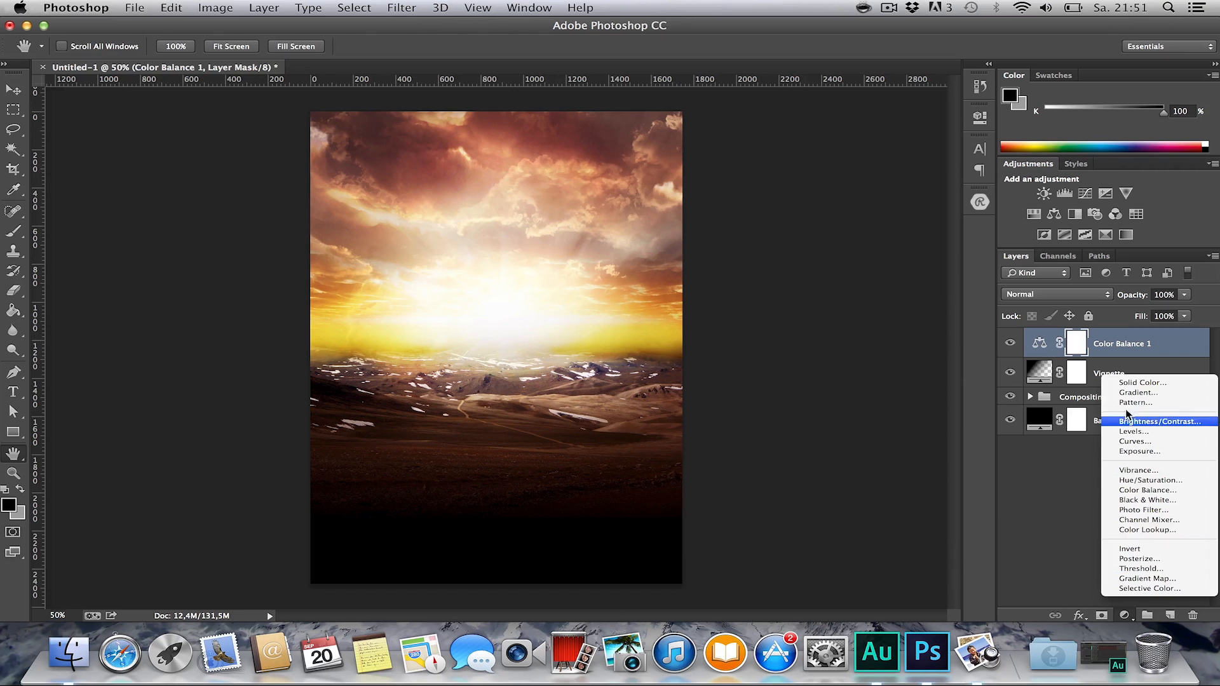
{"action": "left_click", "coordinate": [1127, 420]}
{"action": "left_click_drag", "start_coordinate": [835, 220], "coordinate": [908, 220]}
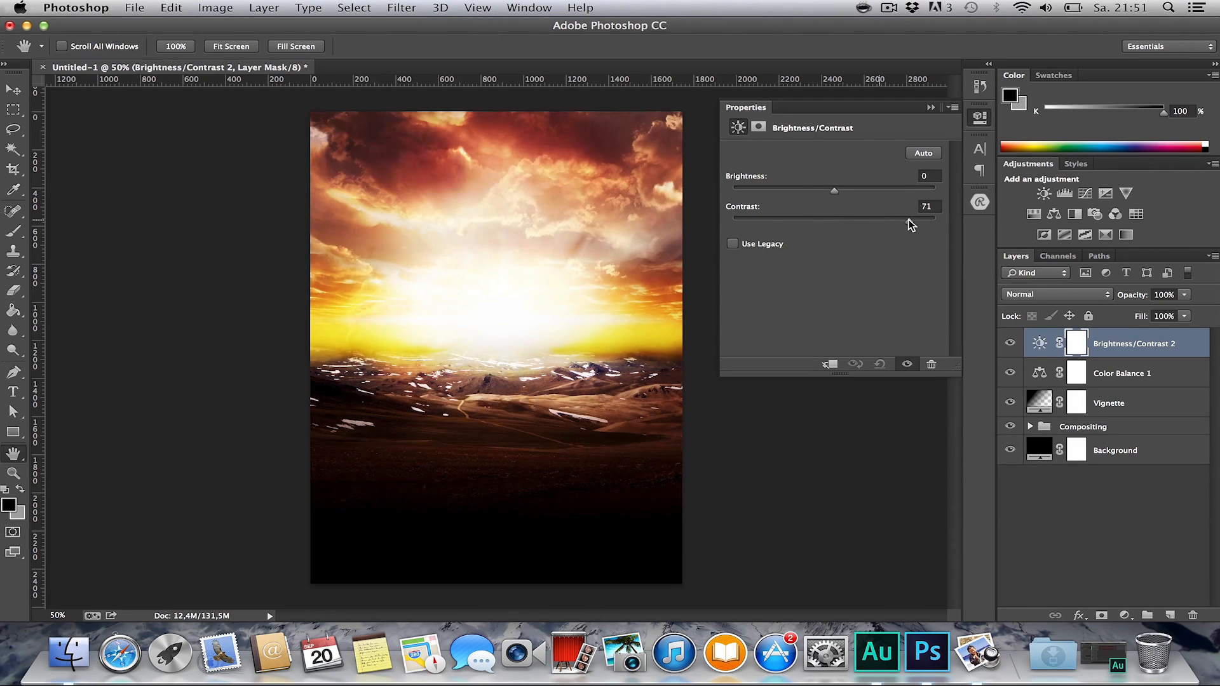
{"action": "left_click", "coordinate": [931, 108]}
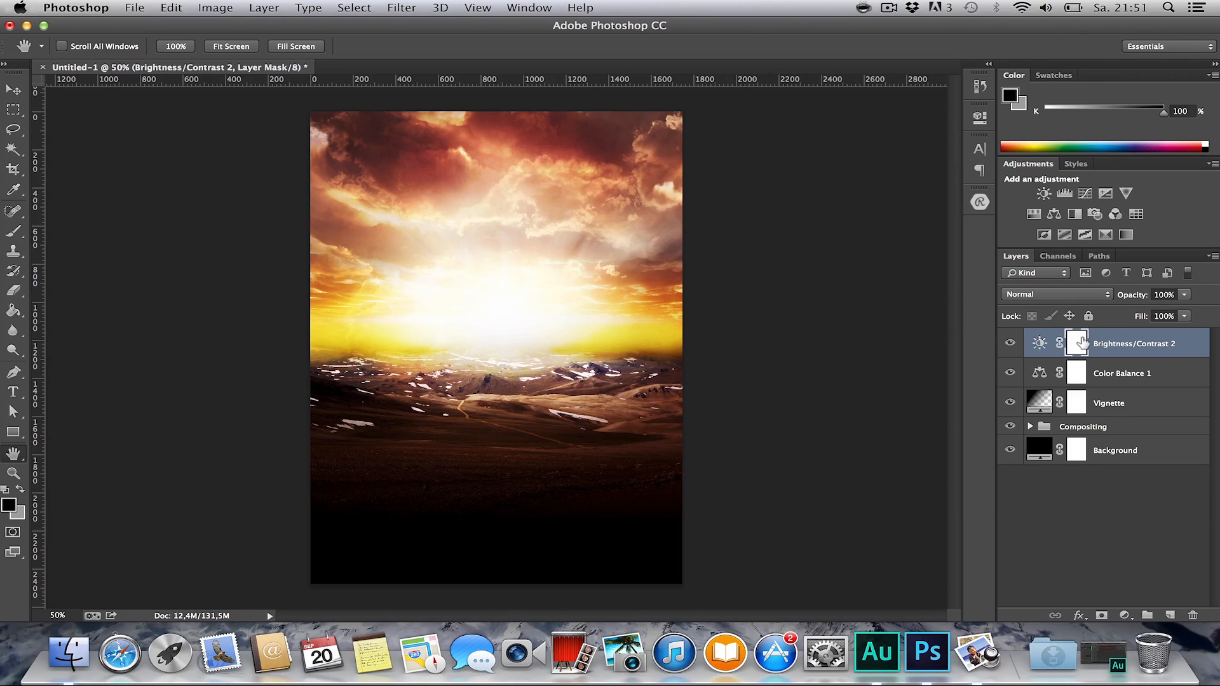
Paint black with a soft 500 px brush at 100% opacity over the landscape on the Brightness/Contrast 2 mask, and compare with the adjustment hidden.
{"action": "key", "text": "b"}
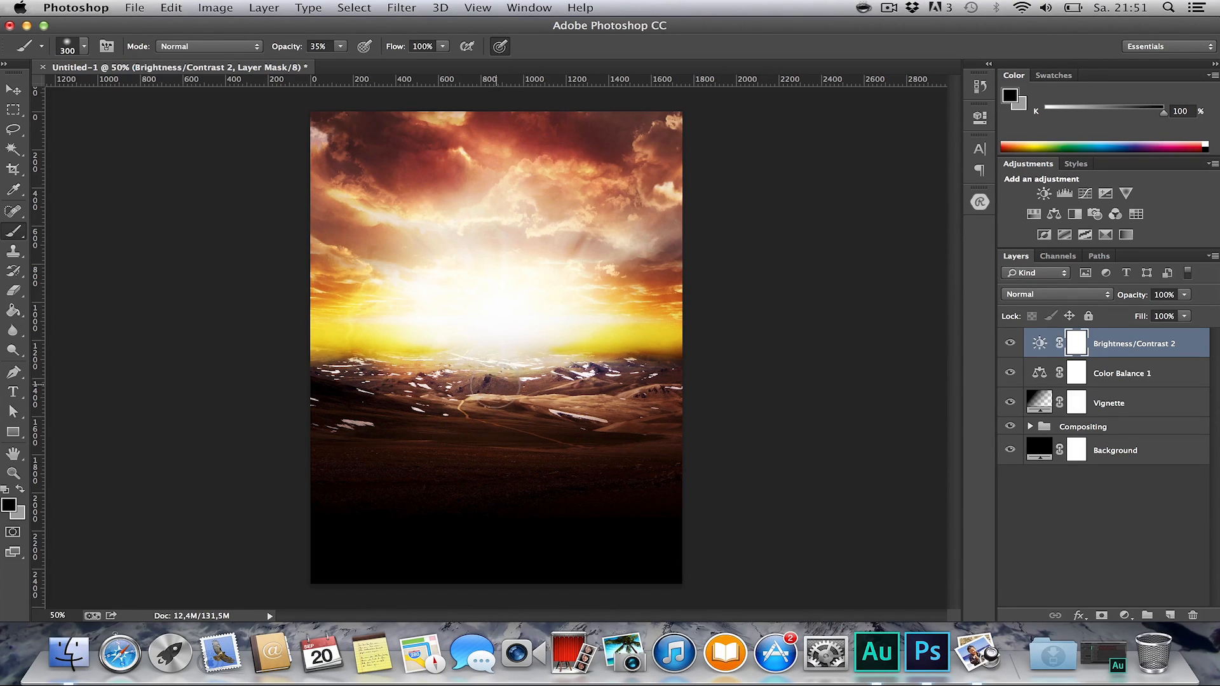
{"action": "right_click", "coordinate": [423, 349]}
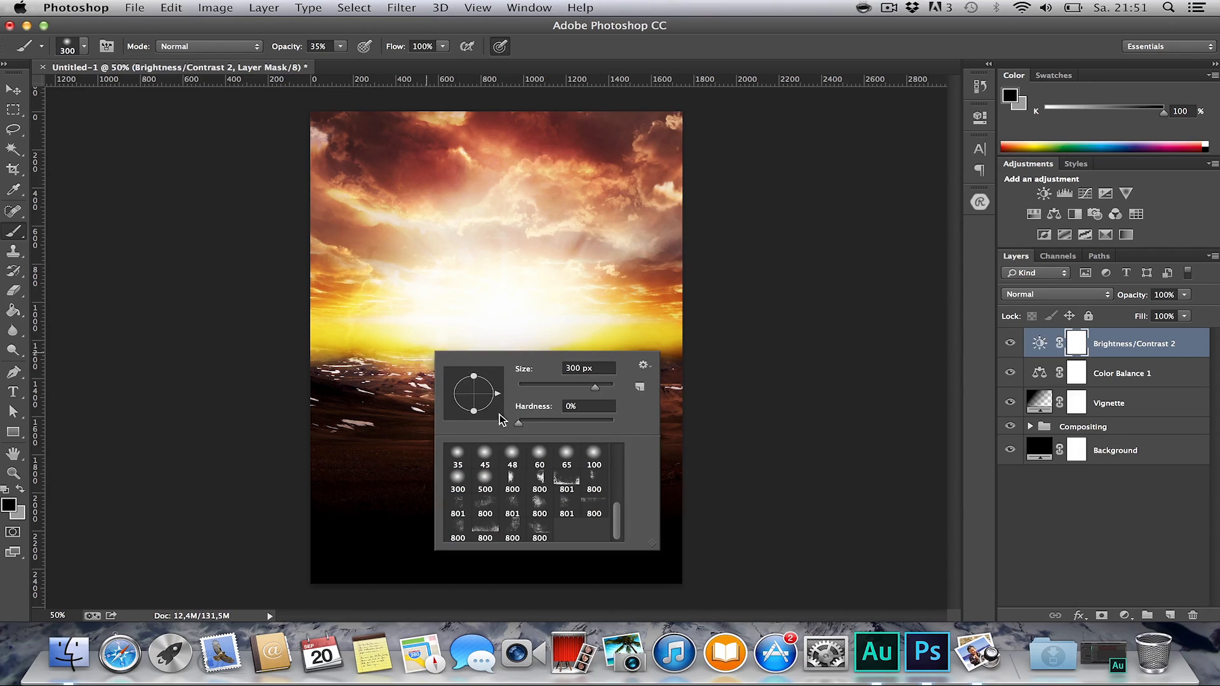
{"action": "left_click", "coordinate": [483, 476]}
{"action": "key", "text": "Return"}
{"action": "mouse_move", "coordinate": [626, 435]}
{"action": "left_mouse_down"}
{"action": "mouse_move", "coordinate": [226, 474]}
{"action": "mouse_move", "coordinate": [700, 538]}
{"action": "left_mouse_up"}
{"action": "key", "text": "0"}
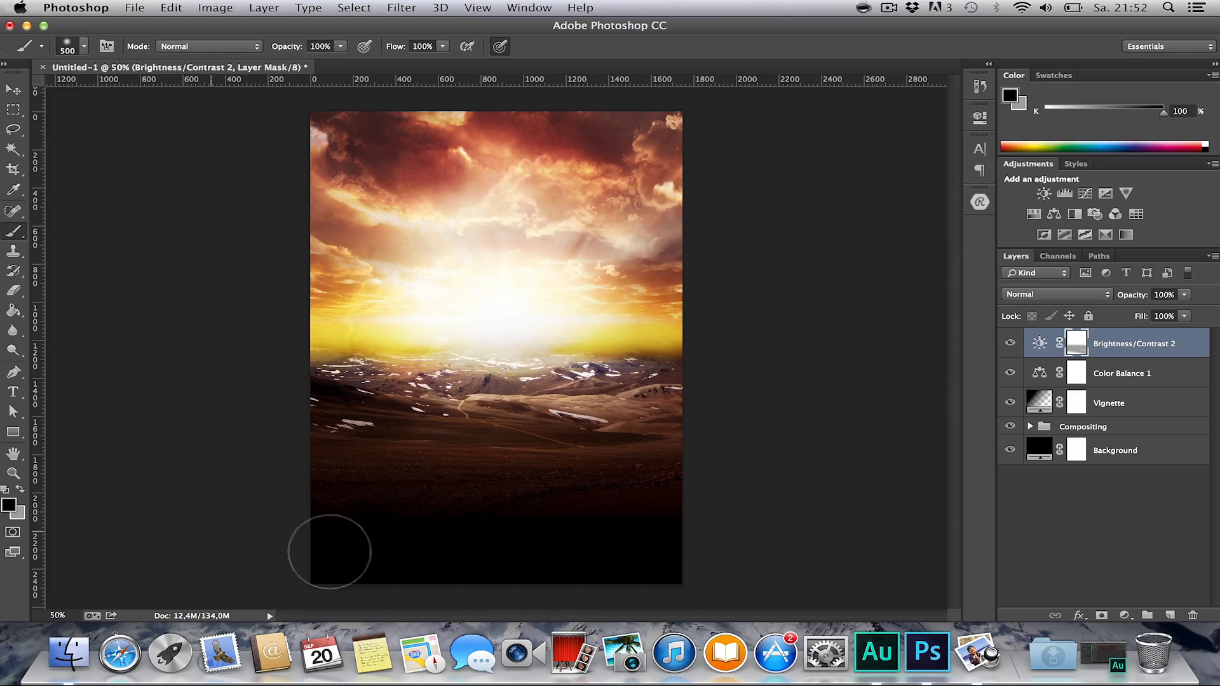
{"action": "left_click", "coordinate": [1010, 344]}
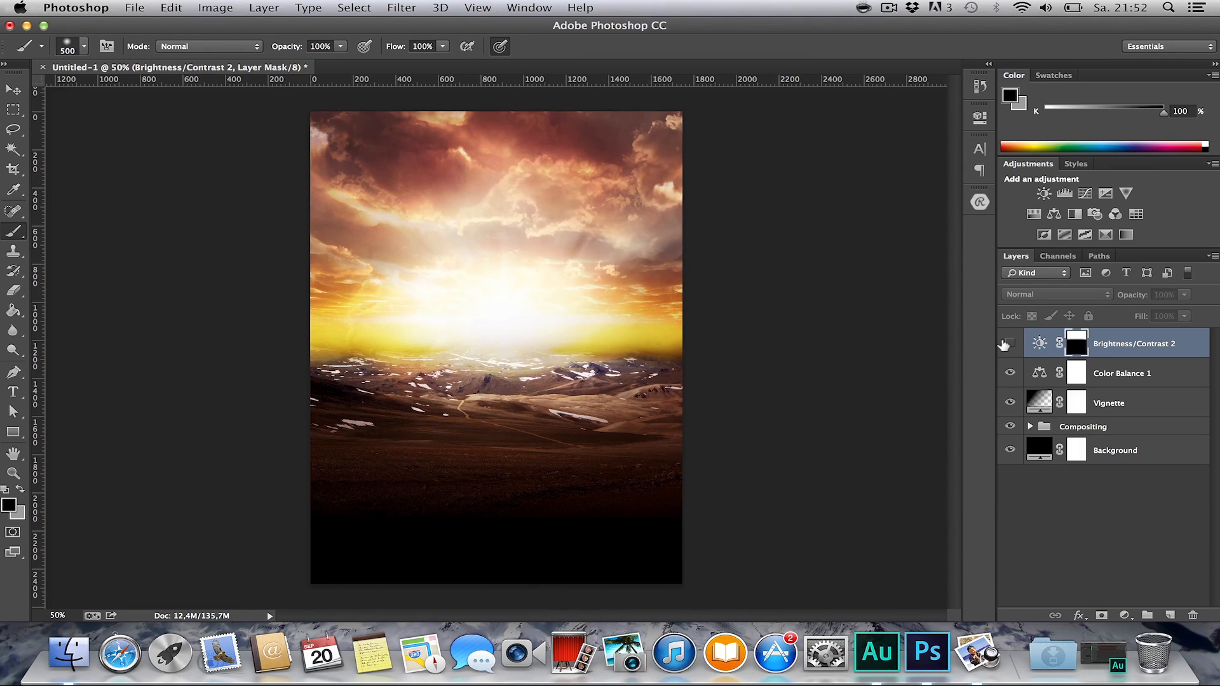
{"action": "left_click", "coordinate": [1010, 344]}
{"action": "left_click", "coordinate": [1009, 343]}
{"action": "left_click", "coordinate": [1010, 343]}
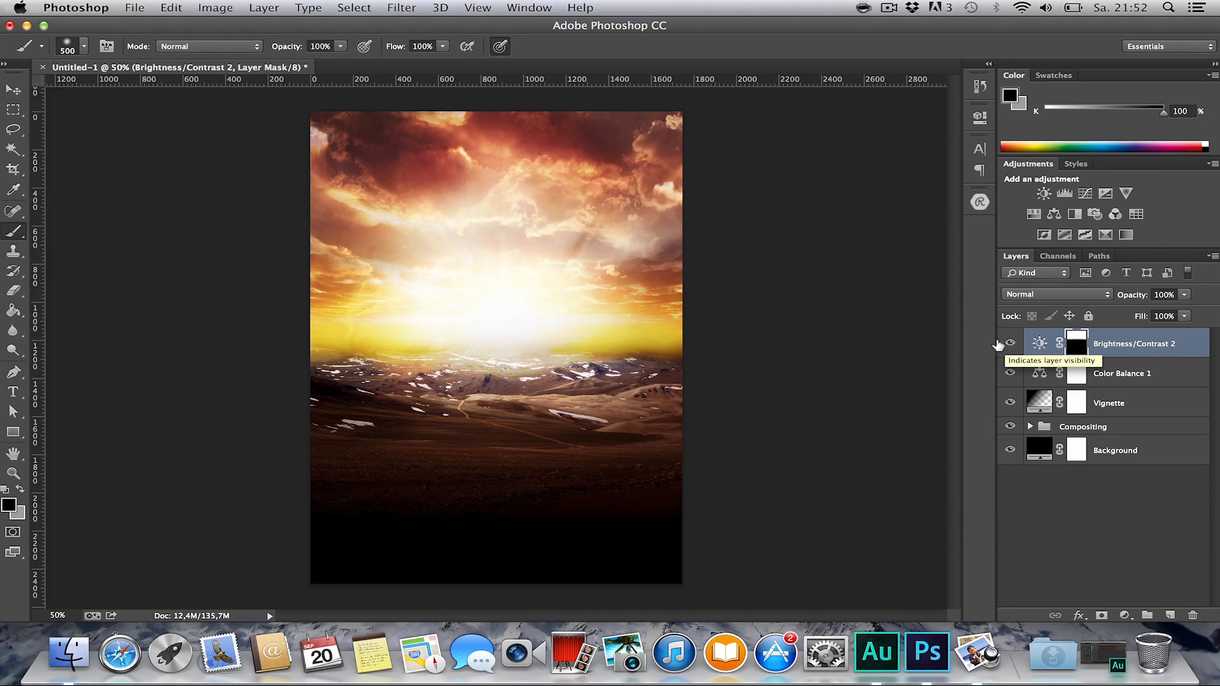
{"action": "key", "text": "h"}
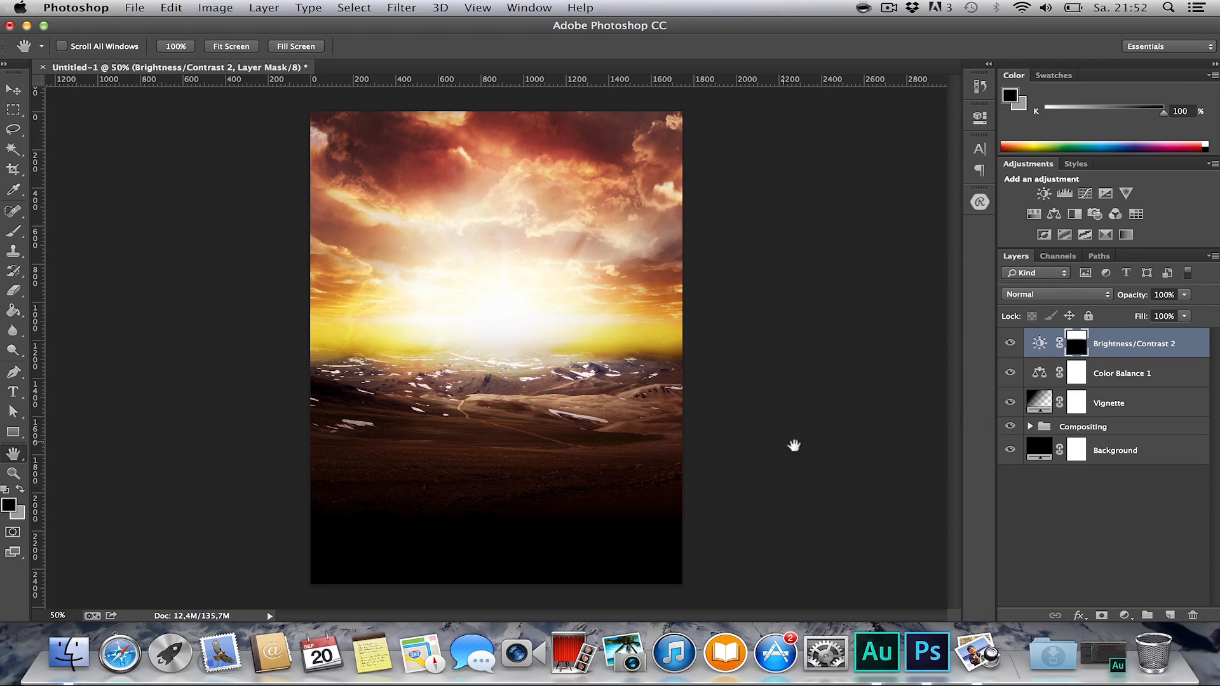
Deselect all layers and set the Type tool's font to Gotham.
{"action": "left_click", "coordinate": [1105, 502]}
{"action": "key", "text": "t"}
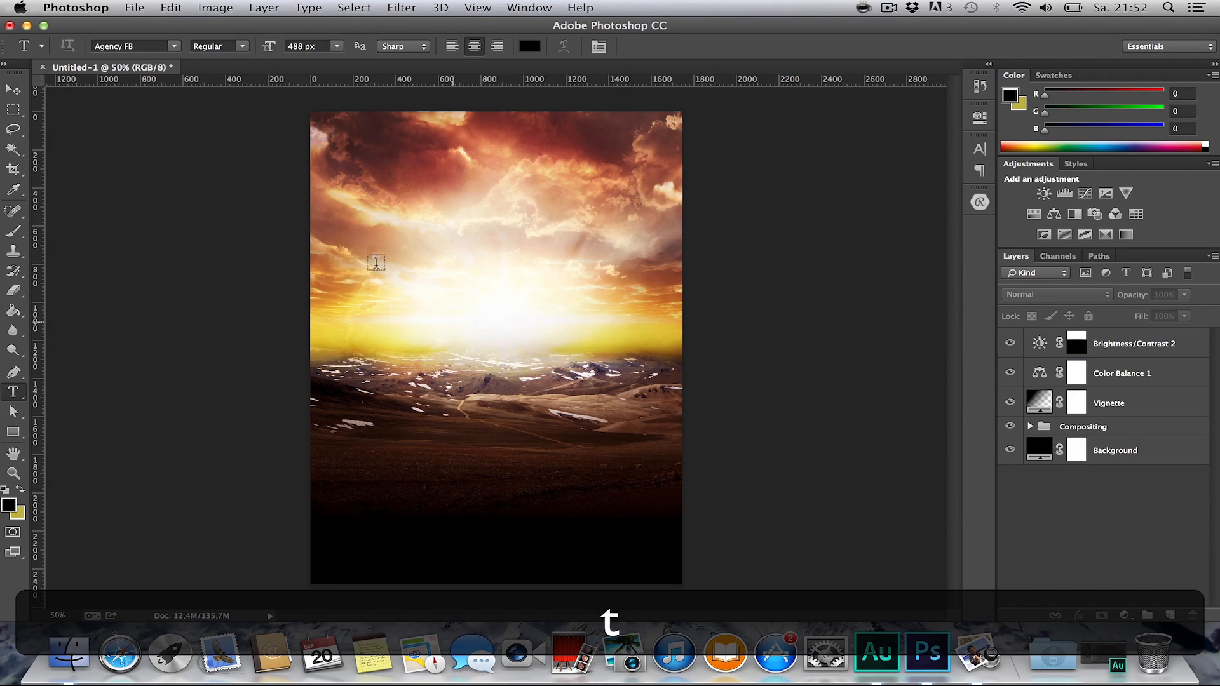
{"action": "left_click", "coordinate": [151, 46]}
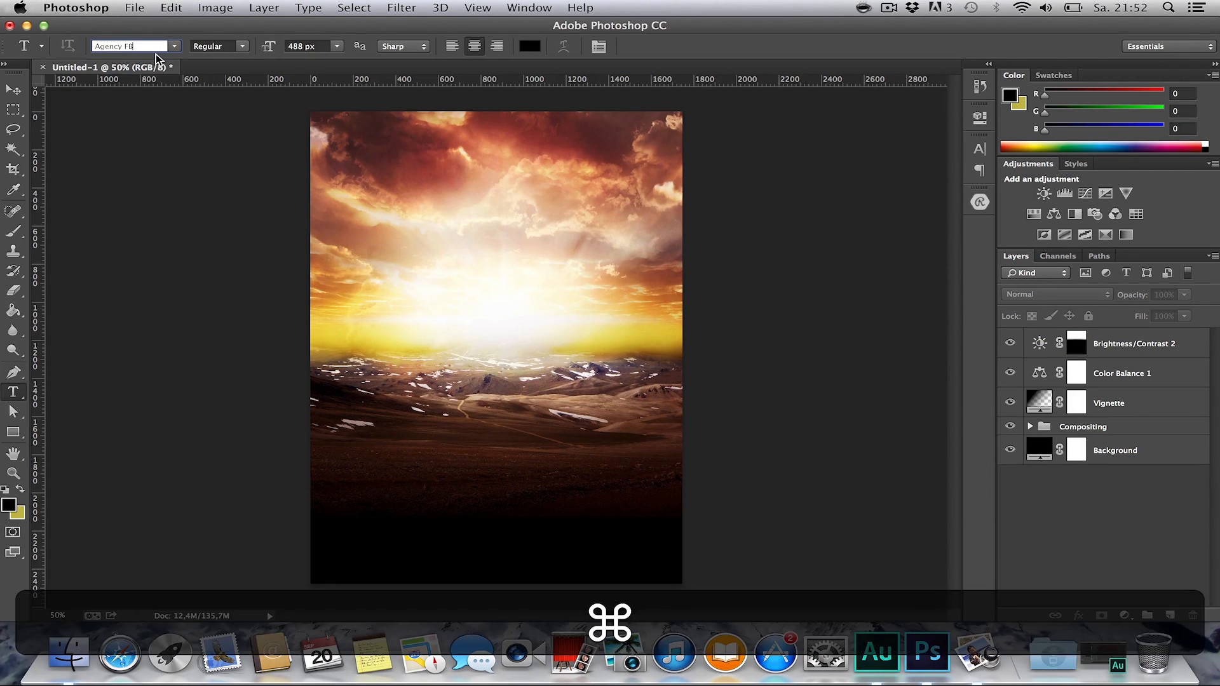
{"action": "key", "text": "super+a"}
{"action": "type", "text": "goth"}
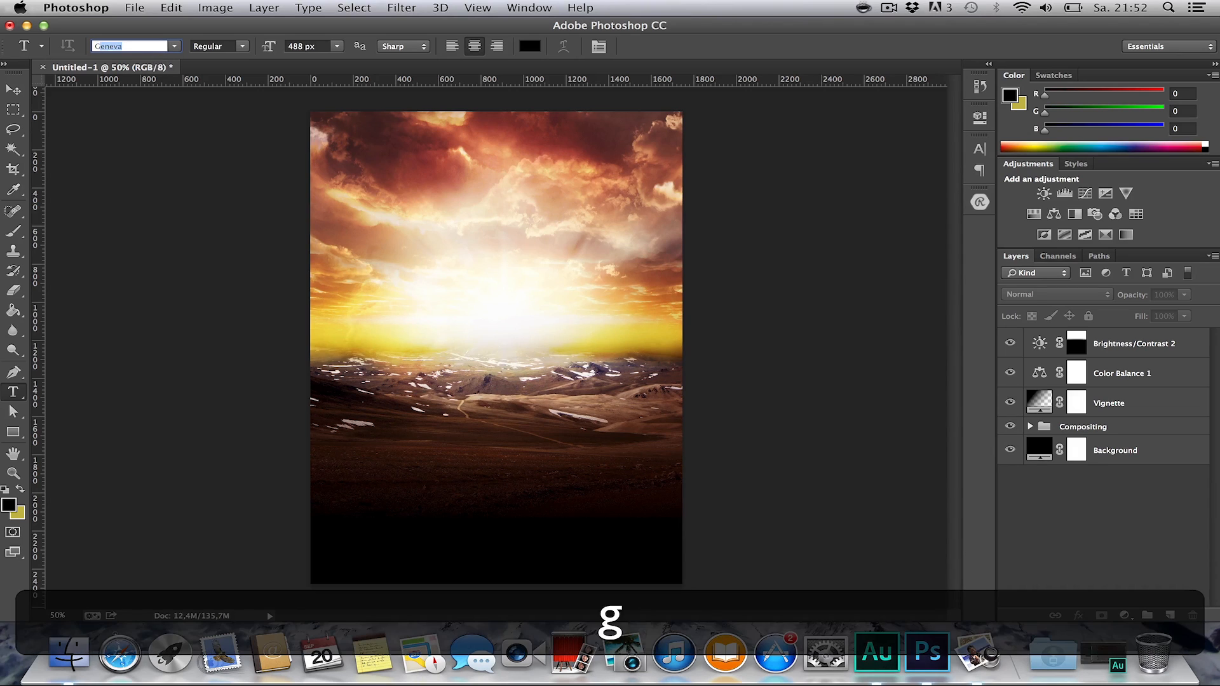
{"action": "type", "text": "am"}
{"action": "left_click", "coordinate": [12, 90]}
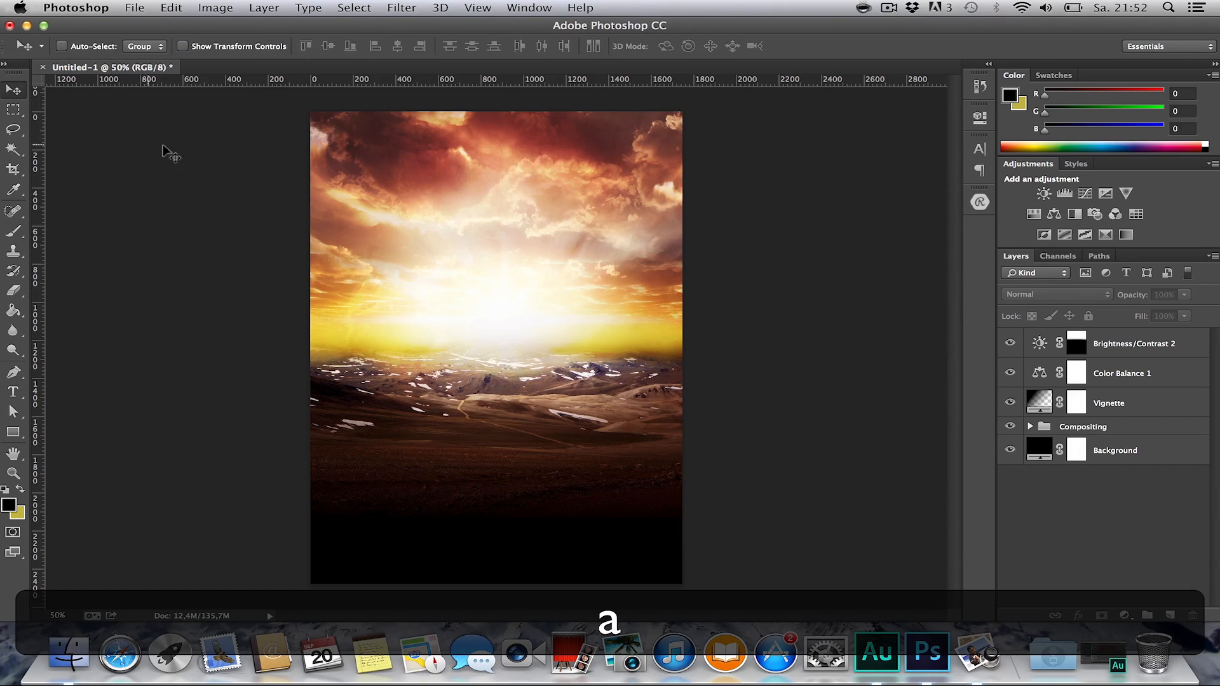
{"action": "key", "text": "t"}
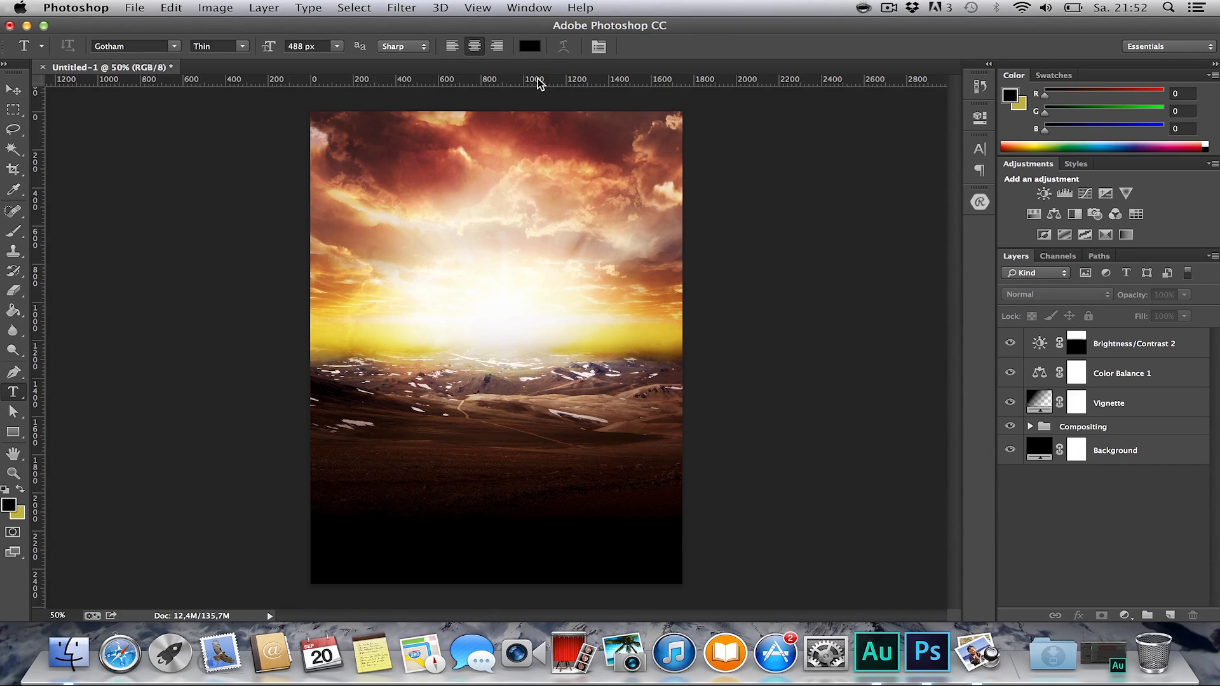
Start a black text layer over the bright sky and enter the word FLY.
{"action": "left_click", "coordinate": [465, 303]}
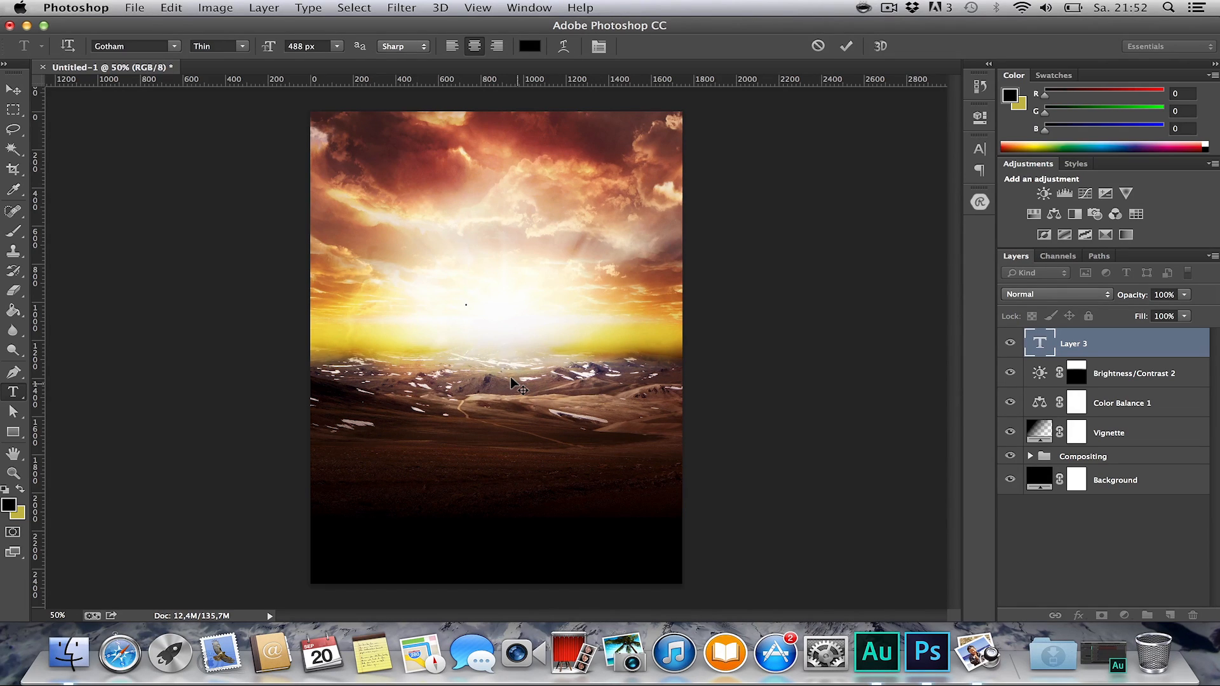
{"action": "type", "text": "FLY"}
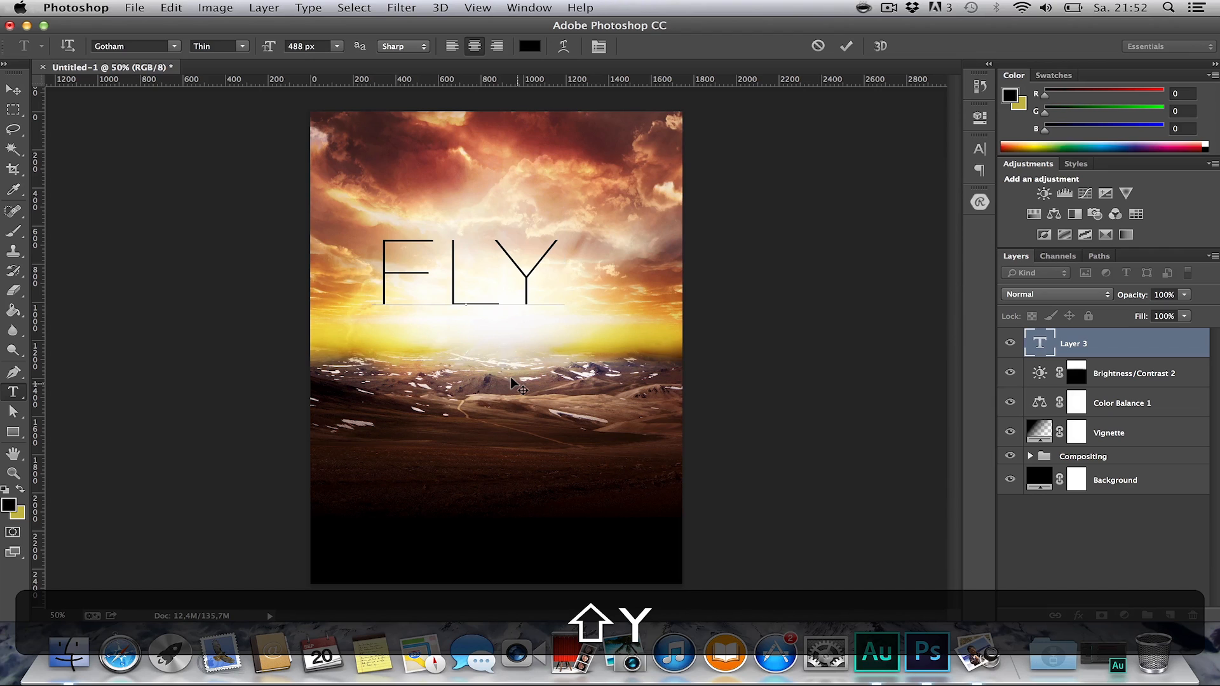
Try the word ABOVE as the title text, and replace it with FLY again.
{"action": "key", "text": "shift+super+a"}
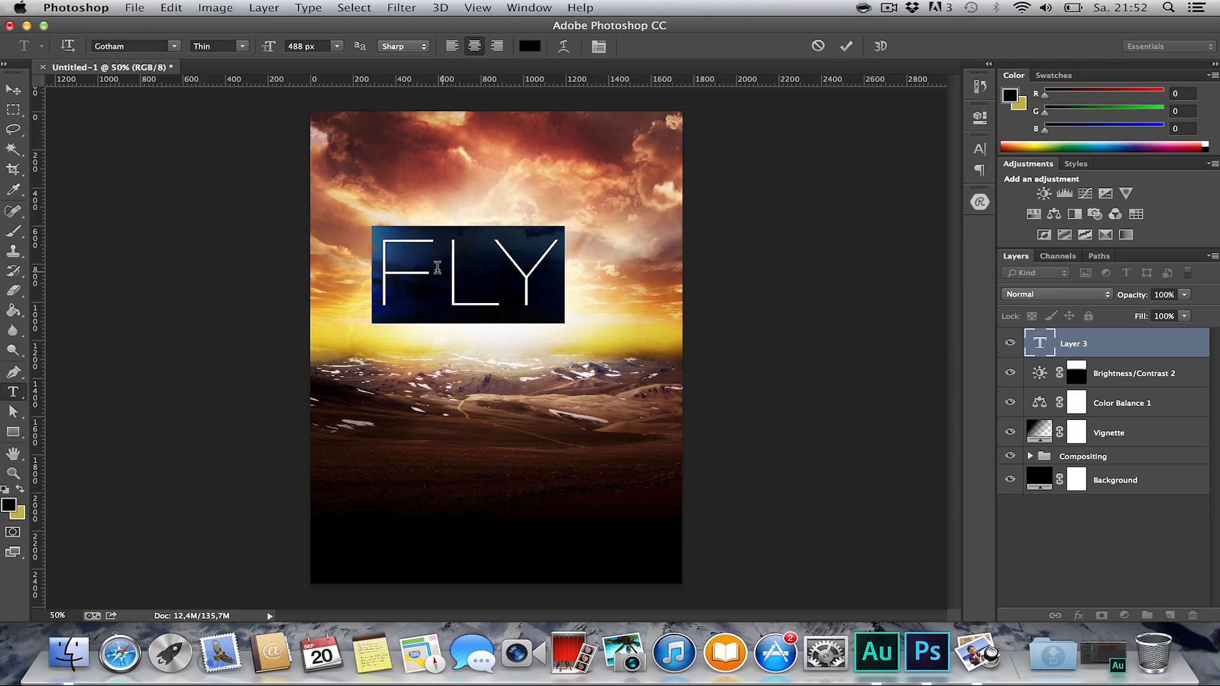
{"action": "key", "text": "super+a"}
{"action": "type", "text": "ABOVE"}
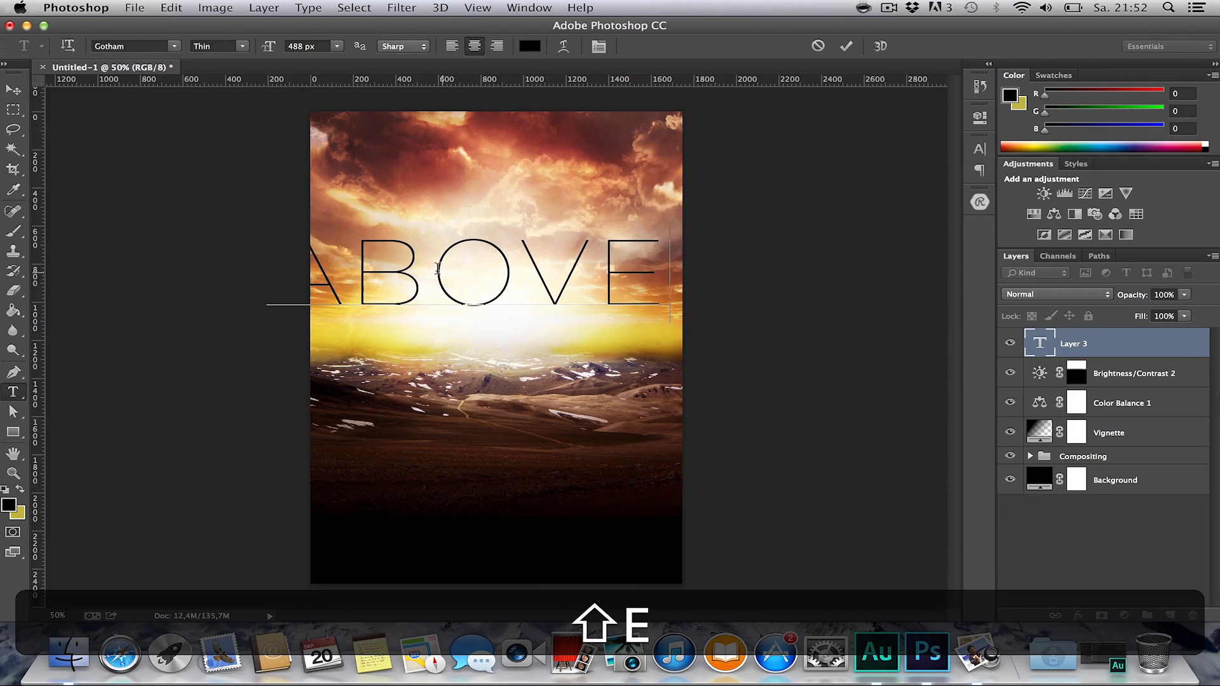
{"action": "key", "text": "super+shift+a"}
{"action": "left_click", "coordinate": [441, 280]}
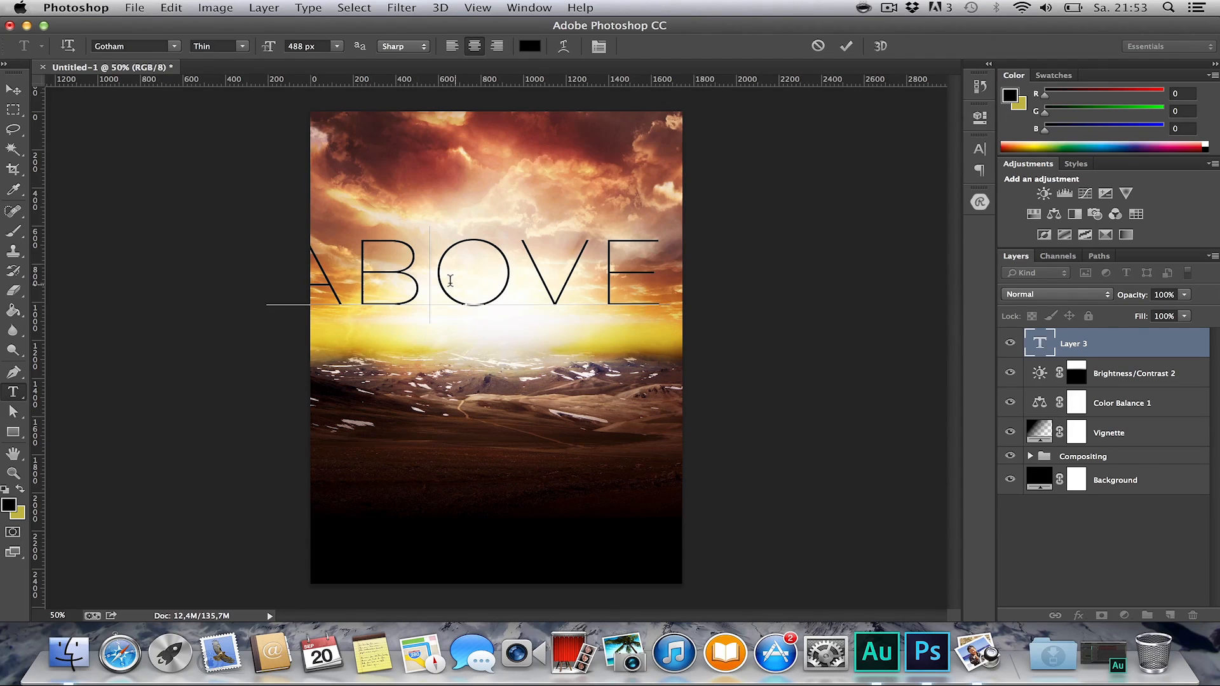
{"action": "key", "text": "super+a"}
{"action": "type", "text": "FLY"}
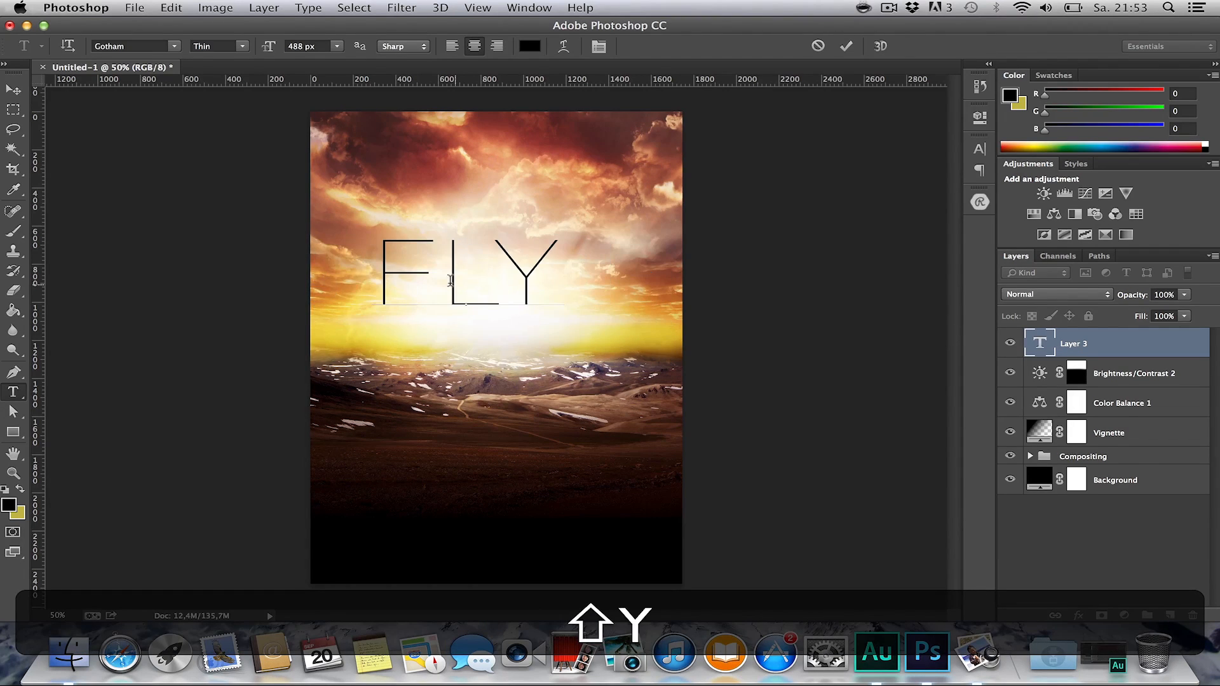
Try the Bold weight on the whole FLY text, and settle on Gotham Medium.
{"action": "key", "text": "super+a"}
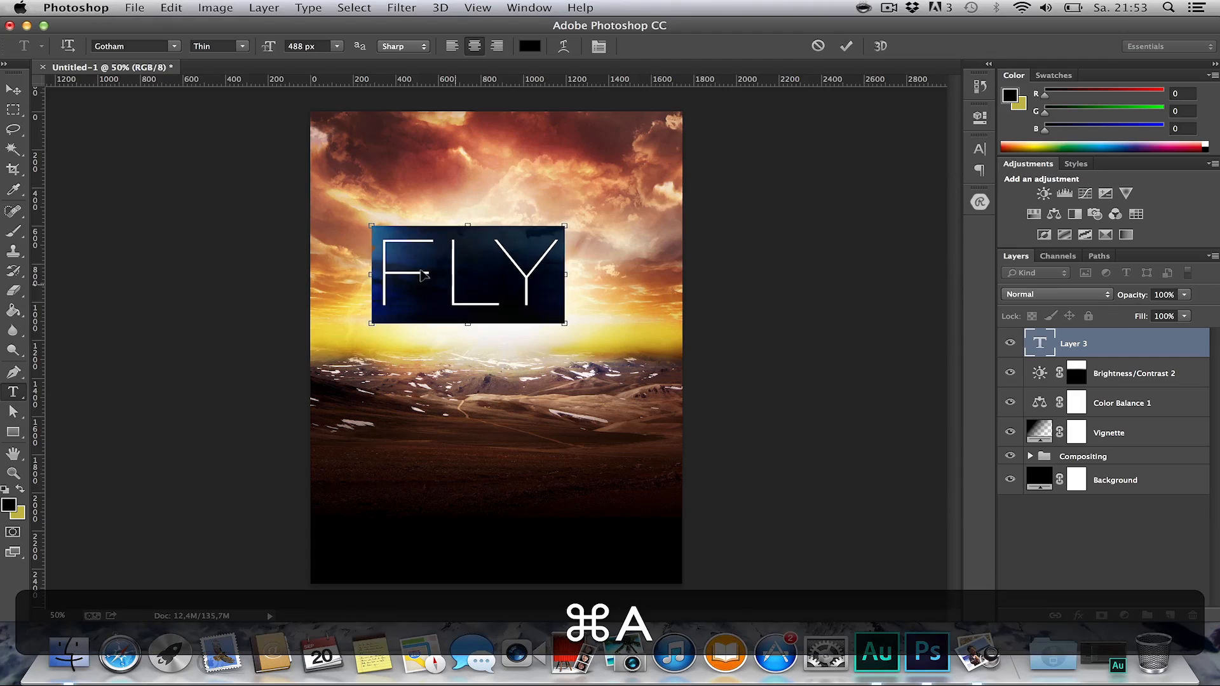
{"action": "left_click", "coordinate": [238, 45]}
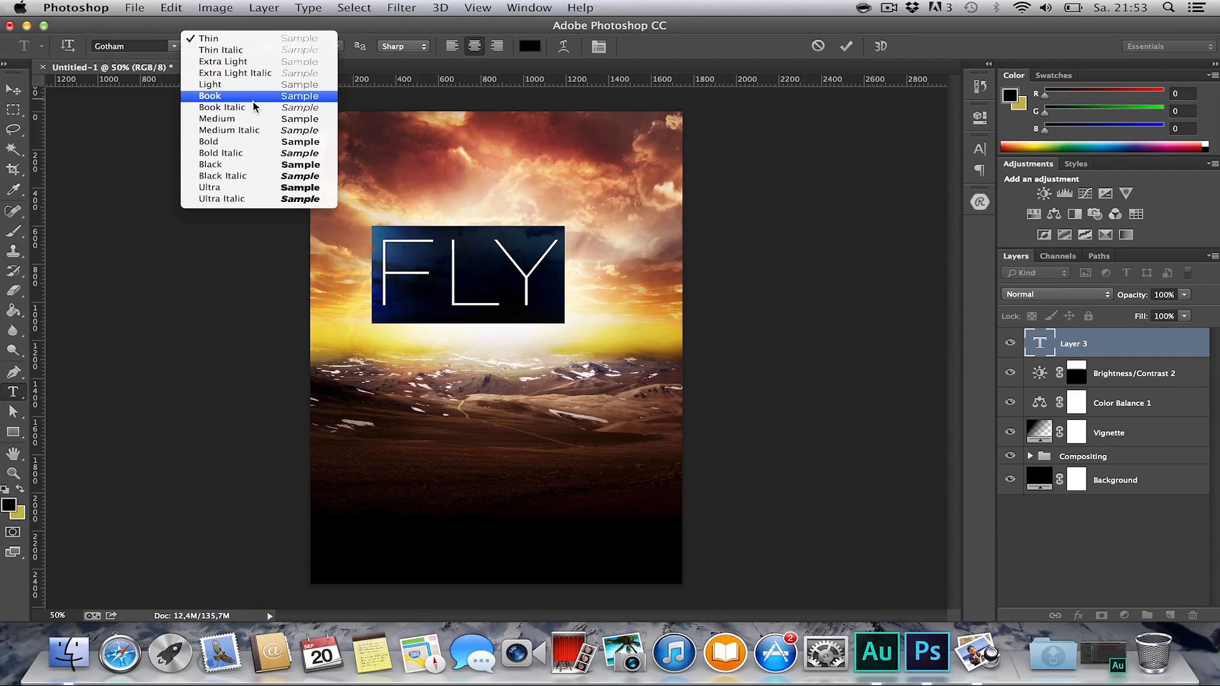
{"action": "left_click", "coordinate": [253, 142]}
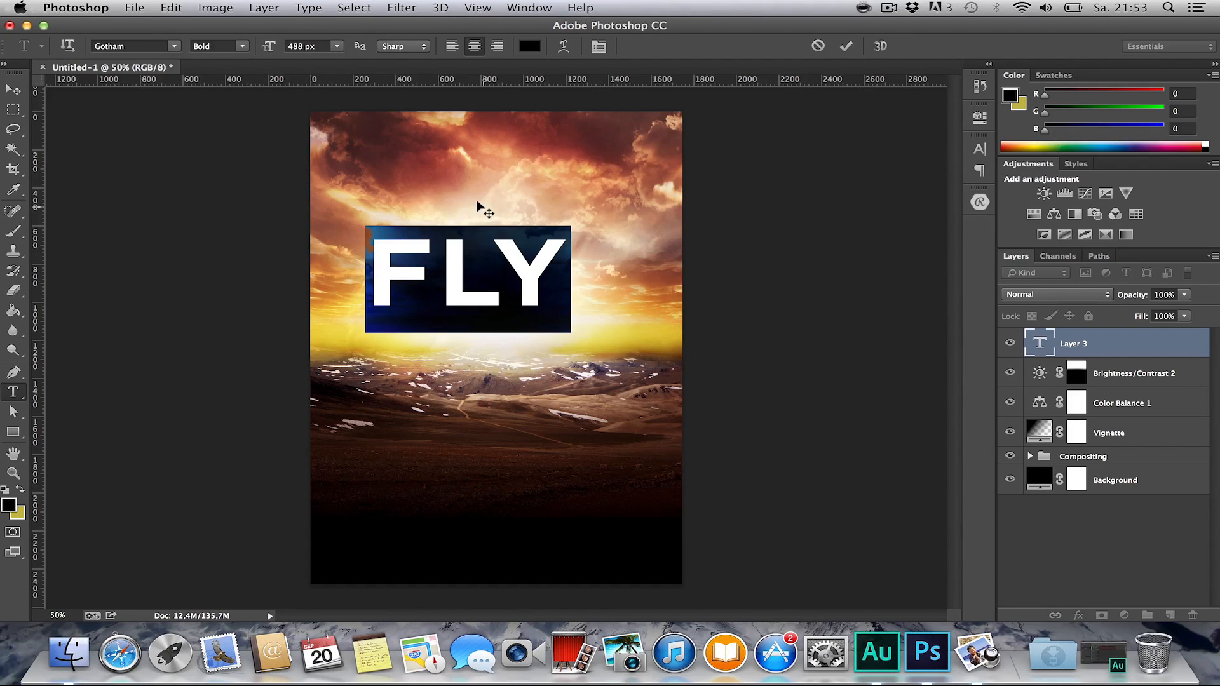
{"action": "left_click", "coordinate": [249, 47]}
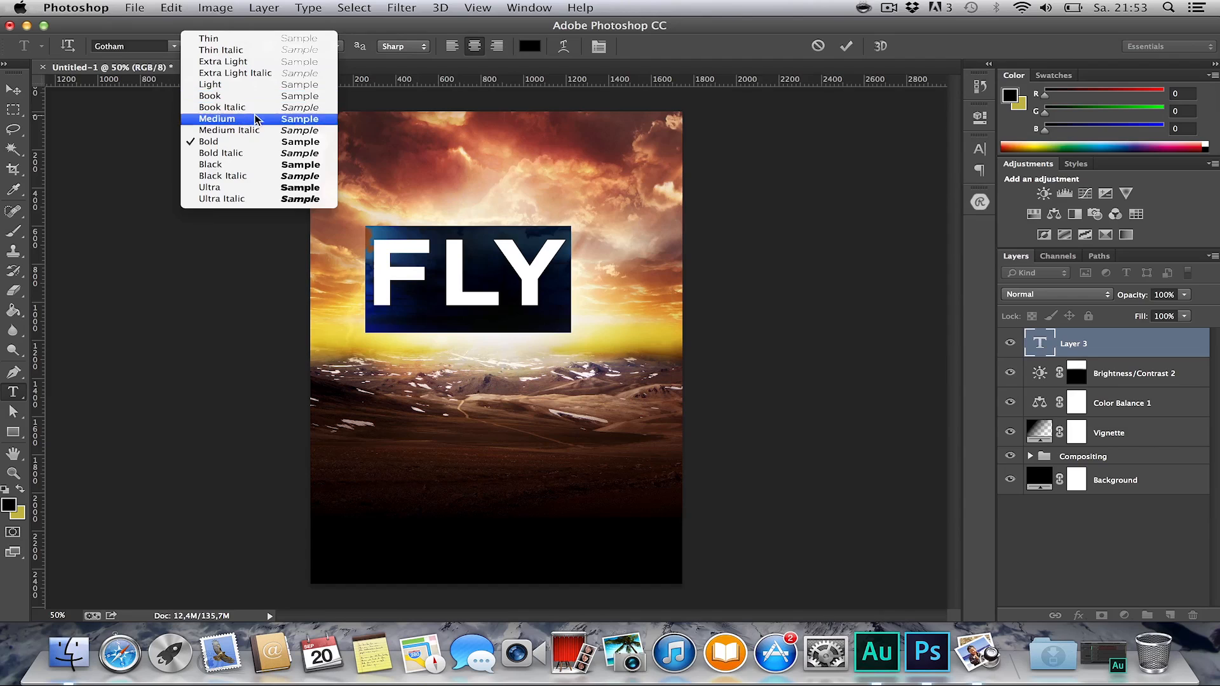
{"action": "left_click", "coordinate": [252, 118]}
Tighten the tracking of the whole FLY text, trying values between -50 and -180, and set it to -120.
{"action": "left_click", "coordinate": [495, 231]}
{"action": "key", "text": "super+a"}
{"action": "left_click", "coordinate": [598, 46]}
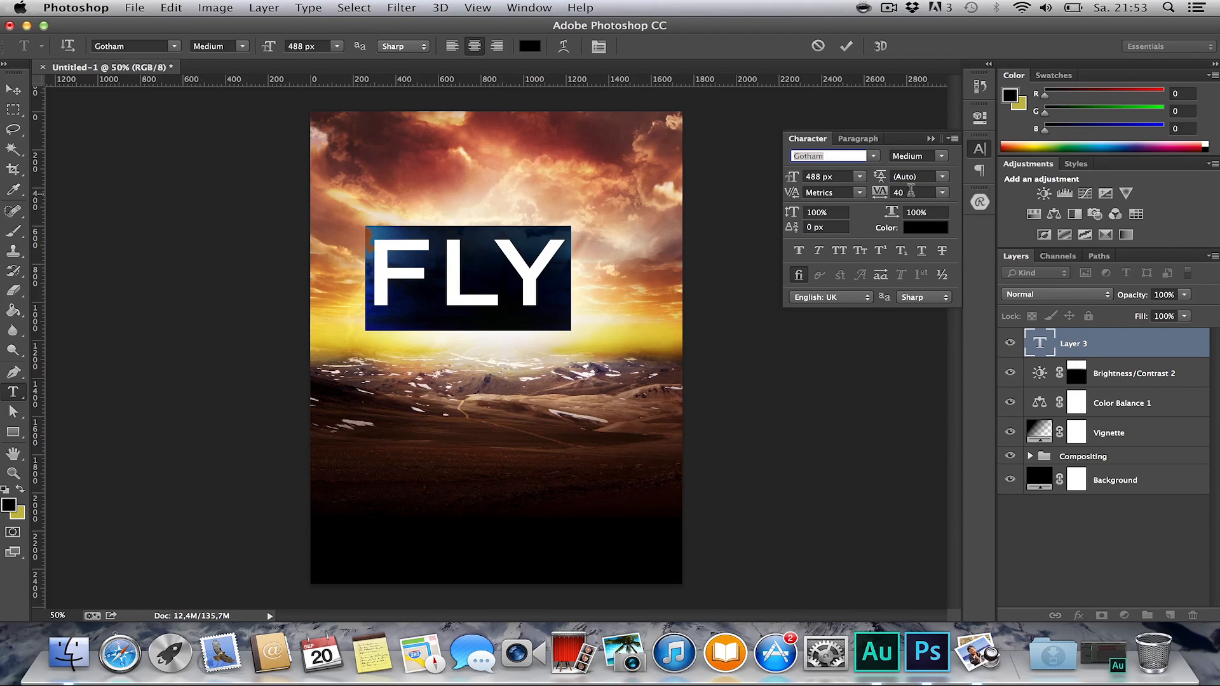
{"action": "left_click", "coordinate": [943, 192]}
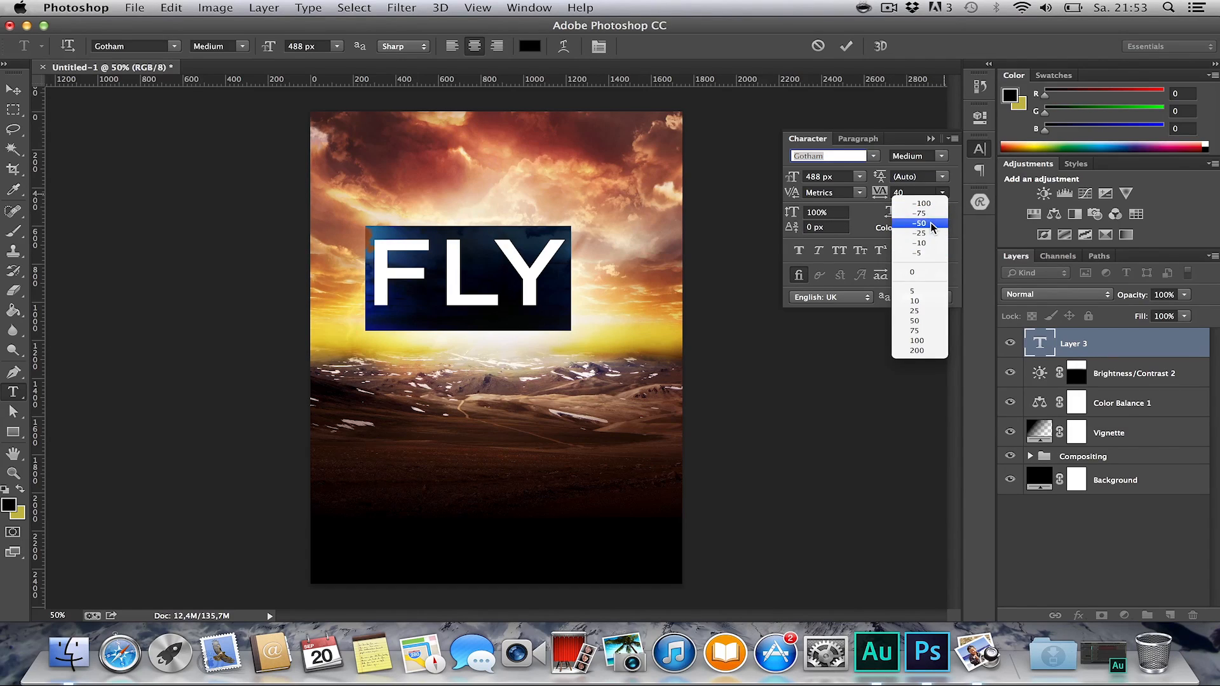
{"action": "left_click", "coordinate": [932, 223]}
{"action": "left_click", "coordinate": [943, 193]}
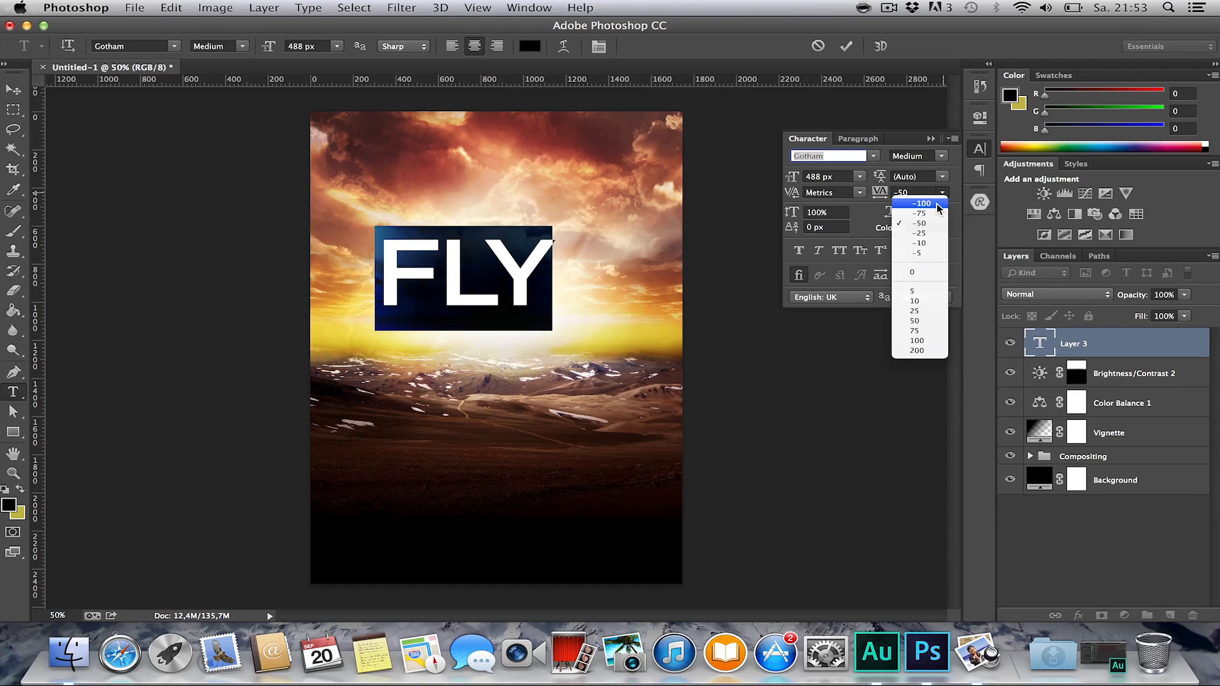
{"action": "left_click", "coordinate": [938, 204]}
{"action": "mouse_move", "coordinate": [888, 185]}
{"action": "left_mouse_down"}
{"action": "mouse_move", "coordinate": [865, 192]}
{"action": "mouse_move", "coordinate": [880, 194]}
{"action": "left_mouse_up"}
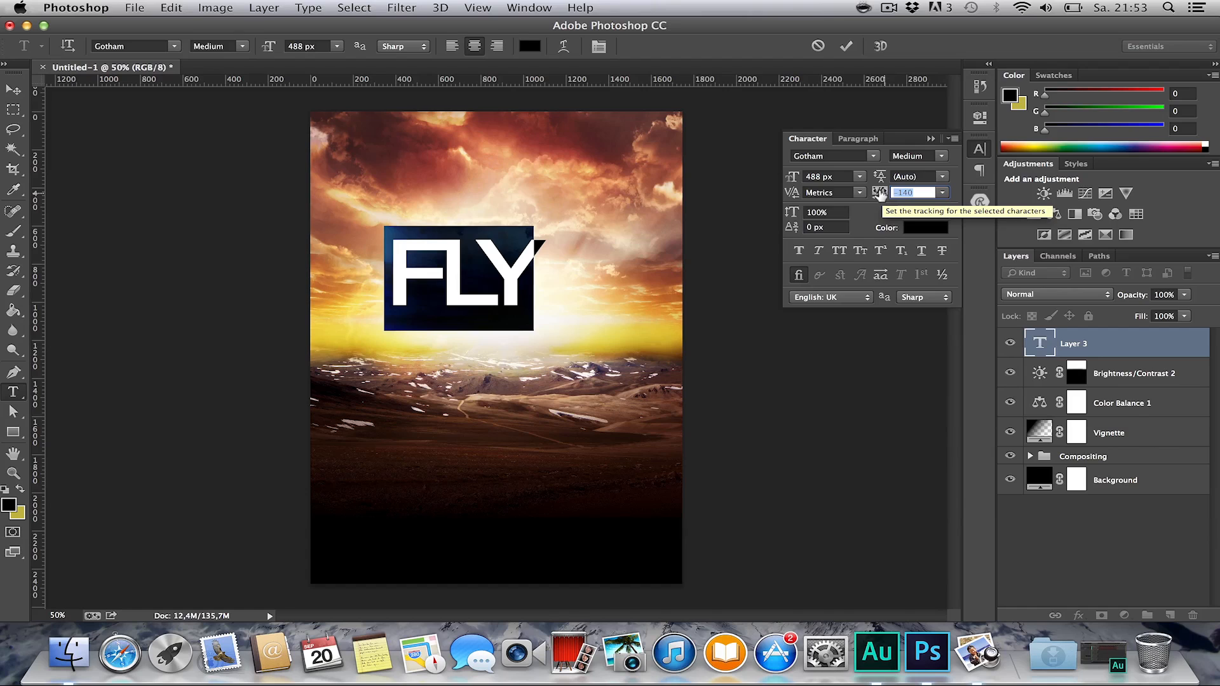
{"action": "key", "text": "Down"}
{"action": "key", "text": "Down"}
{"action": "key", "text": "Down"}
{"action": "key", "text": "Down"}
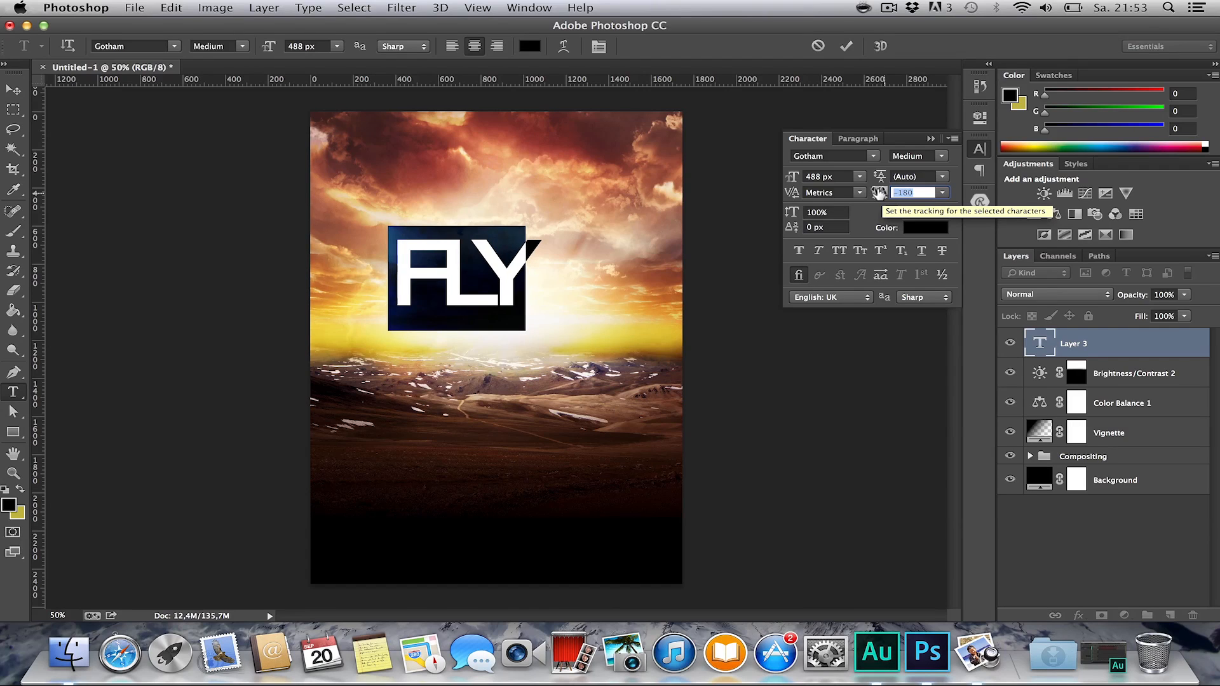
{"action": "key", "text": "Up"}
{"action": "key", "text": "Up"}
{"action": "key", "text": "Up"}
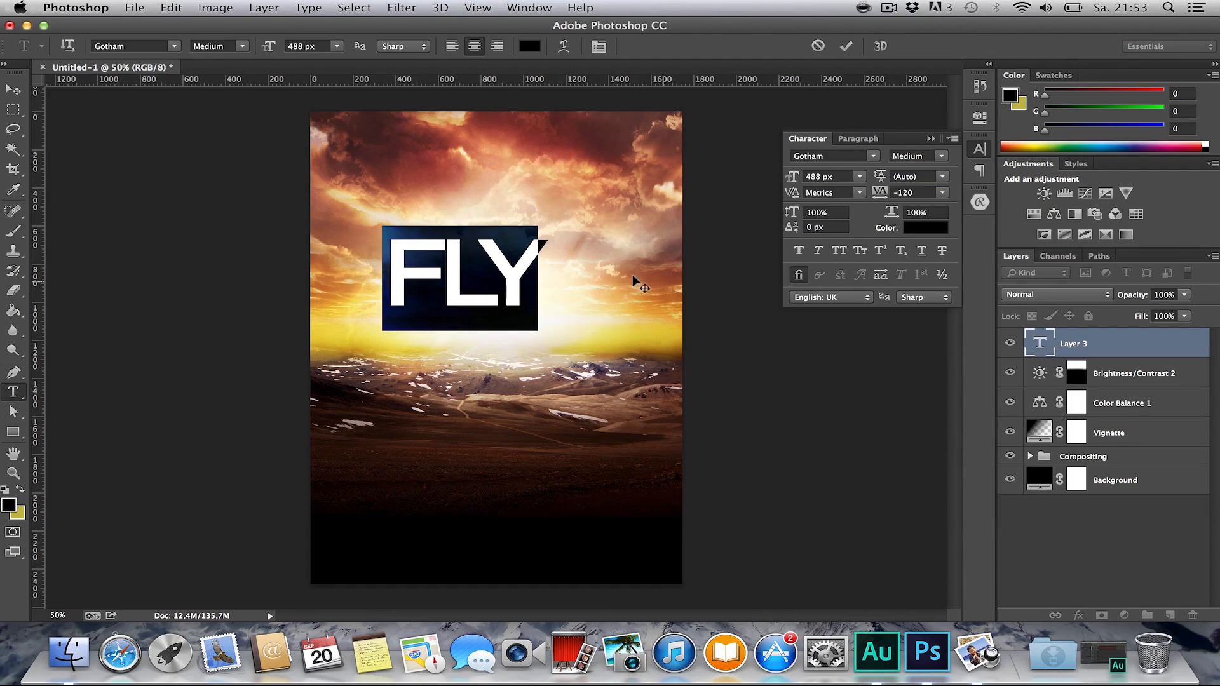
Replace the title text with SKY and tighten its tracking to -180.
{"action": "left_click", "coordinate": [487, 278]}
{"action": "key", "text": "super+a"}
{"action": "type", "text": "SKY"}
{"action": "key", "text": "super+a"}
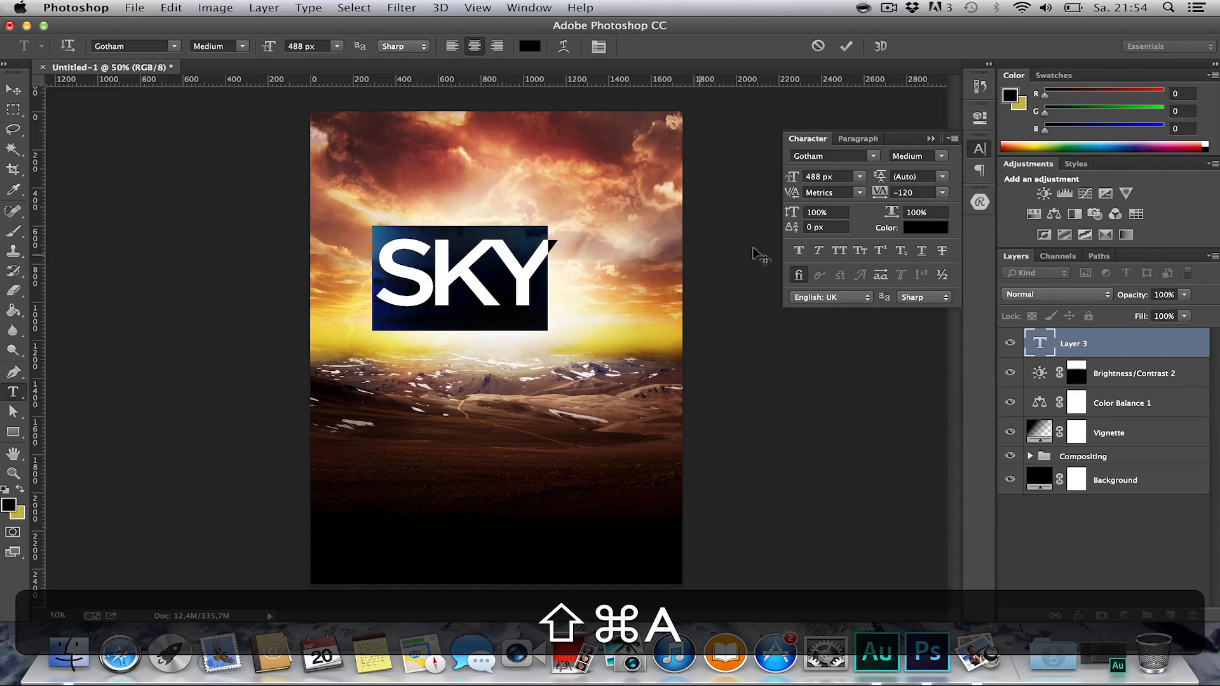
{"action": "left_click_drag", "start_coordinate": [880, 190], "coordinate": [869, 188]}
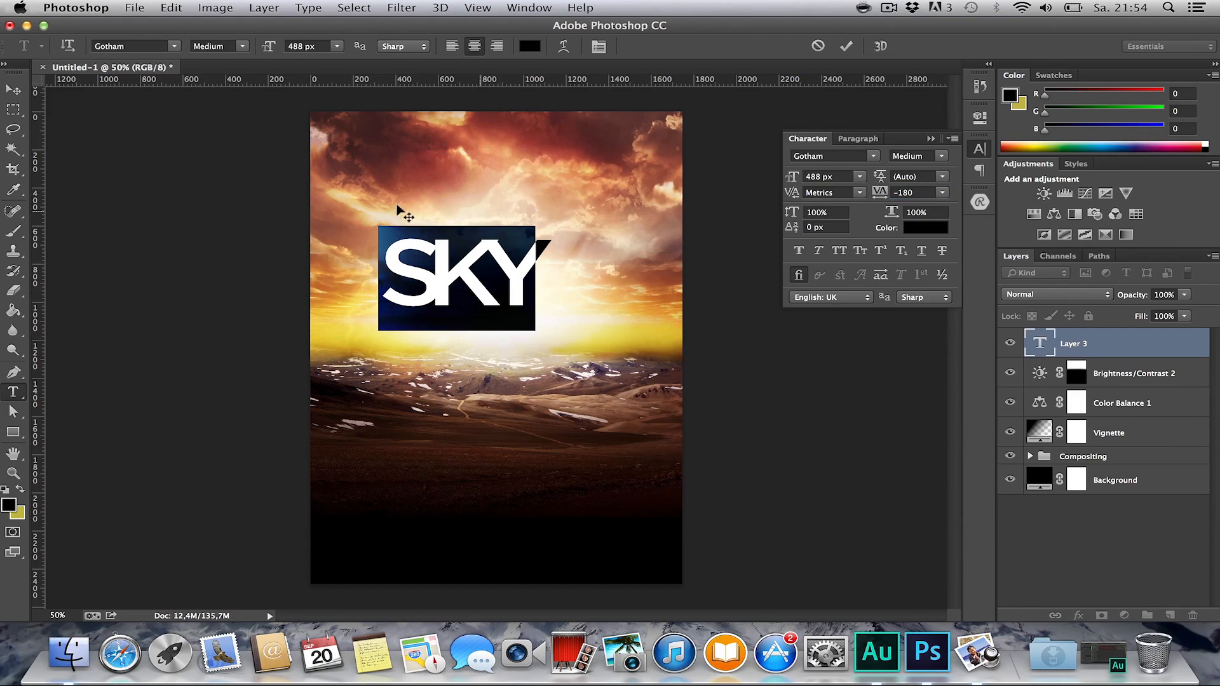
Center the SKY text vertically and horizontally on the whole canvas, and clear the selection.
{"action": "left_click", "coordinate": [8, 87]}
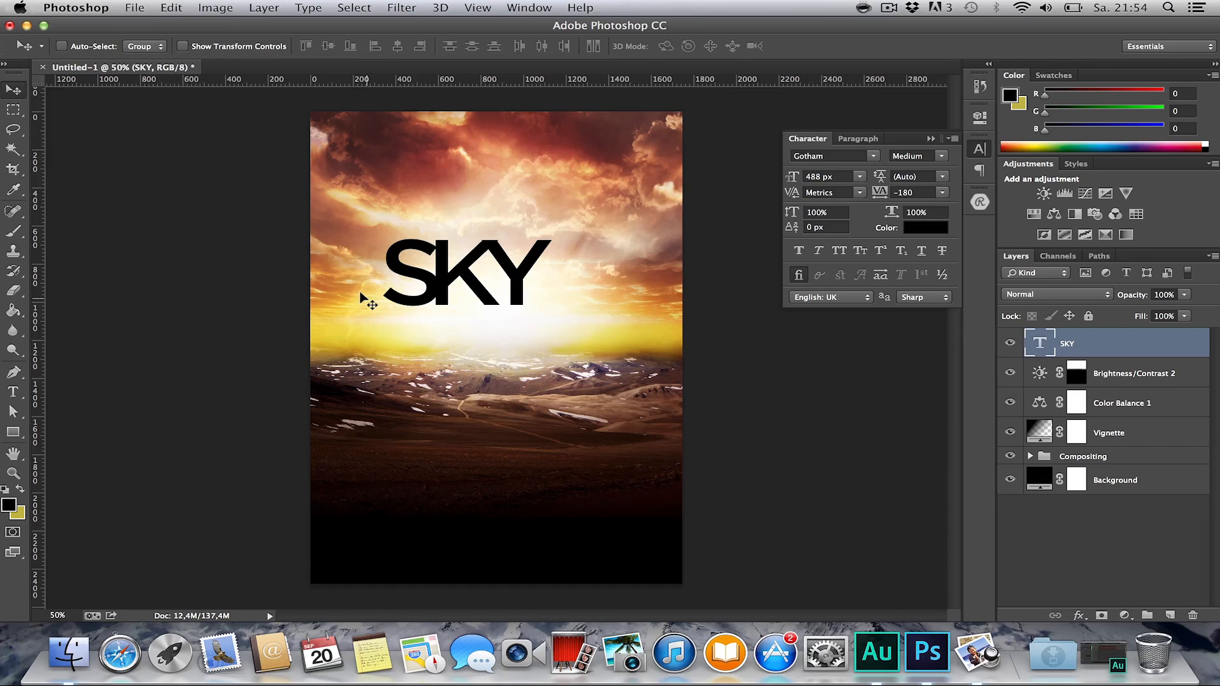
{"action": "key", "text": "super+a"}
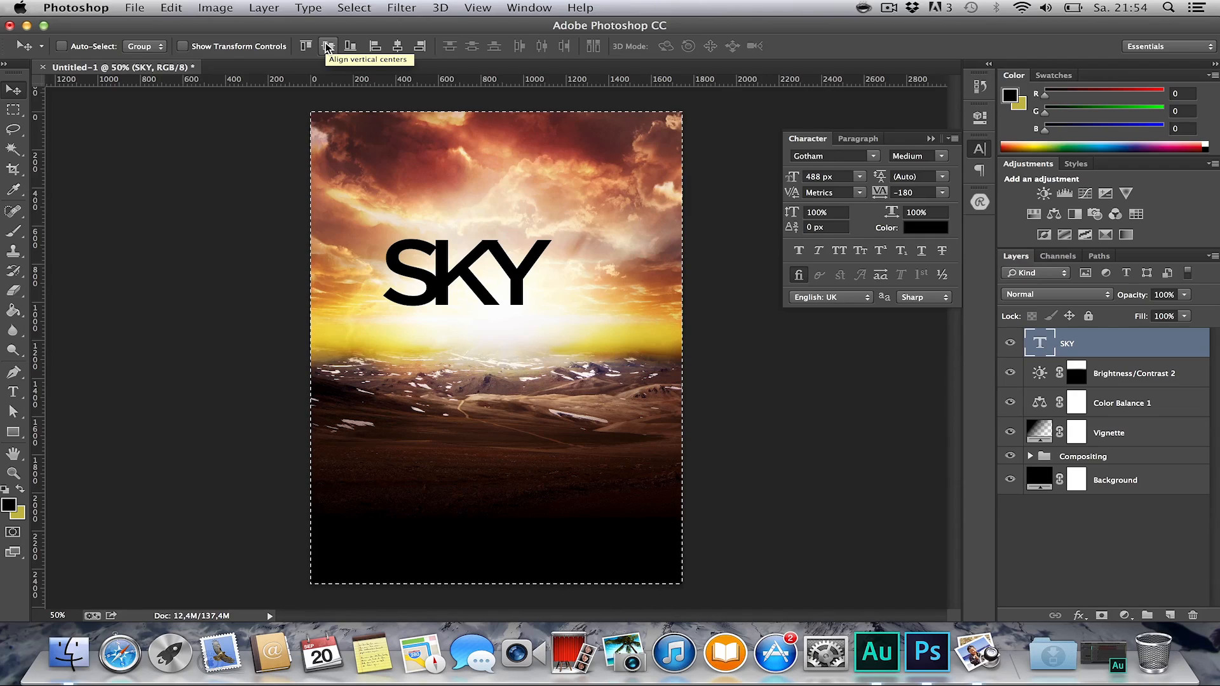
{"action": "left_click", "coordinate": [328, 46]}
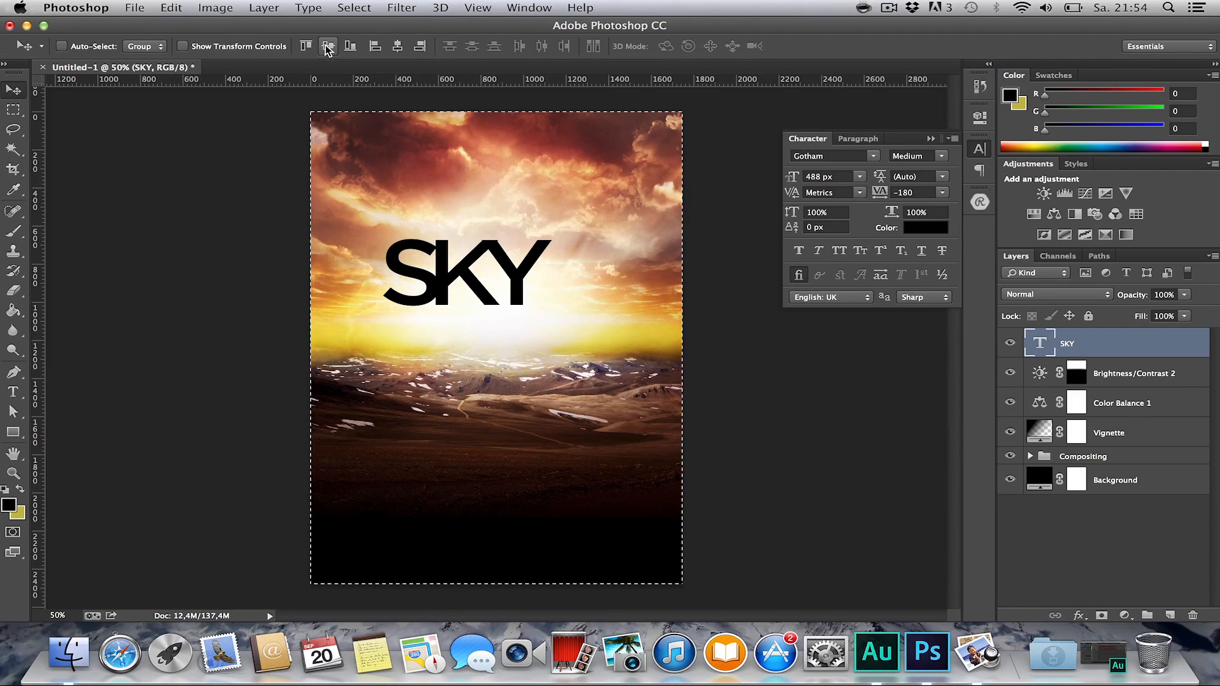
{"action": "left_click", "coordinate": [405, 47]}
{"action": "key", "text": "m"}
{"action": "left_click", "coordinate": [736, 396]}
{"action": "key", "text": "v"}
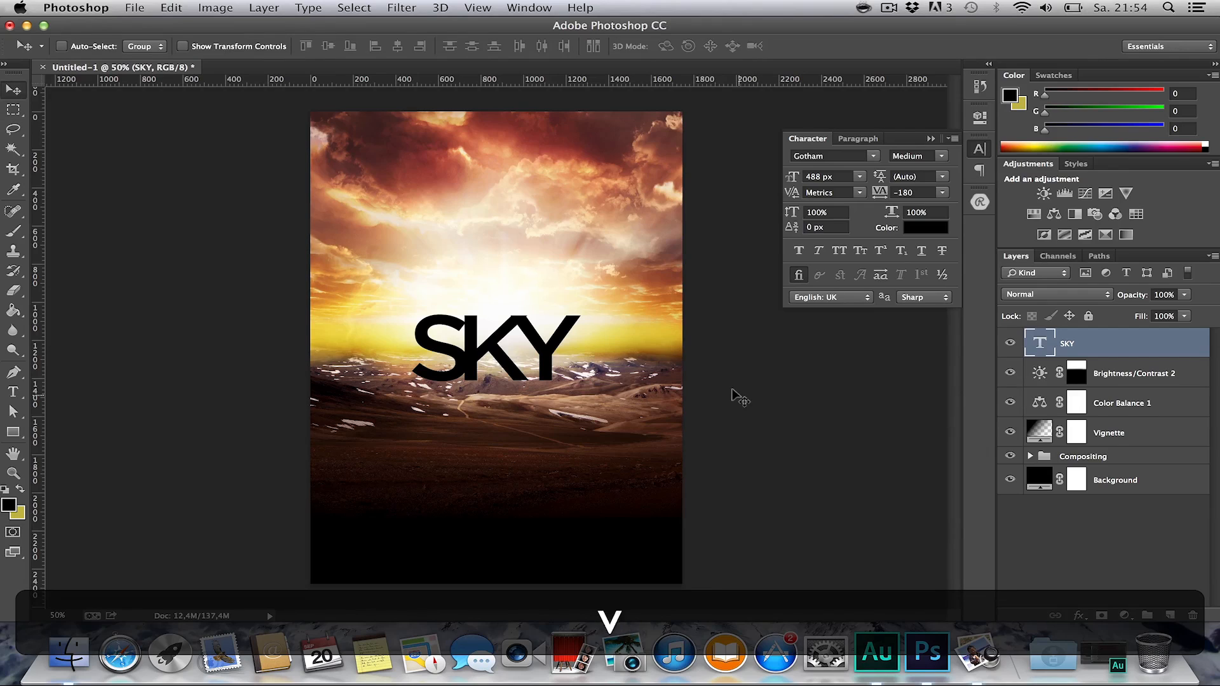
Nudge the SKY text straight up in large increments until it sits over the sun glow above the horizon.
{"action": "key", "text": "shift+Up"}
{"action": "key", "text": "shift+Up"}
{"action": "key", "text": "shift+Up"}
{"action": "key", "text": "shift+Up"}
{"action": "key", "text": "shift+Up"}
{"action": "key", "text": "shift+Up"}
{"action": "key", "text": "shift+Up"}
{"action": "key", "text": "shift+Up"}
{"action": "key", "text": "shift+Up"}
{"action": "key", "text": "shift+Up"}
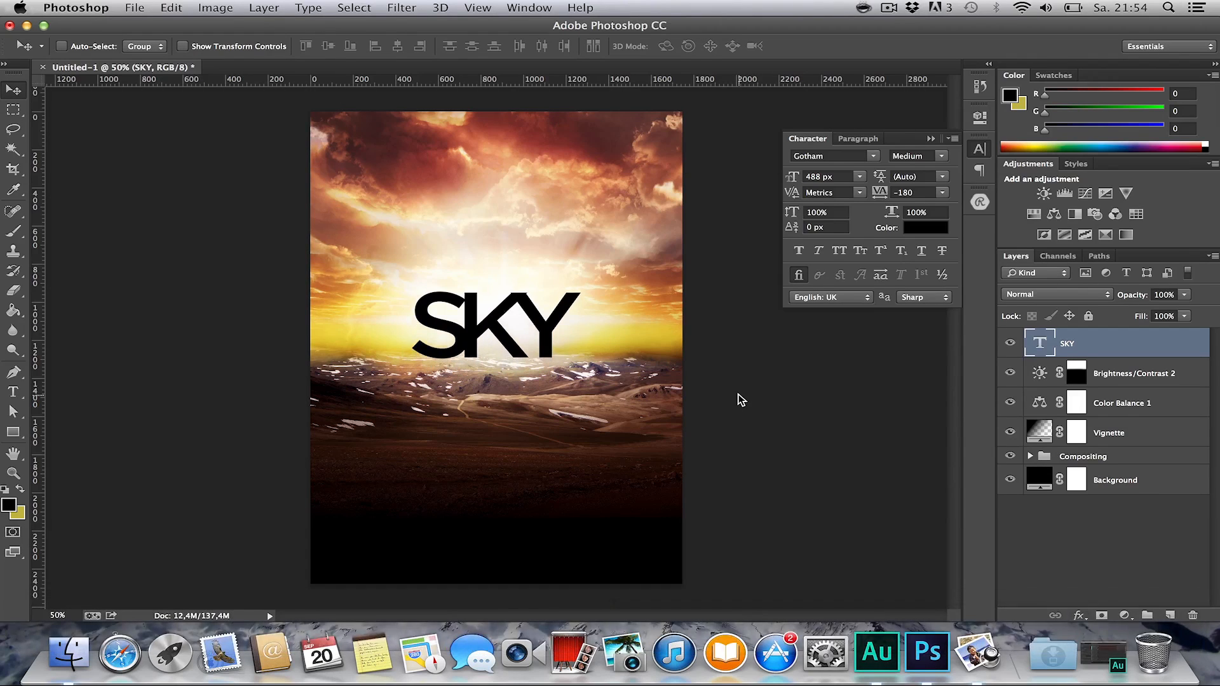
{"action": "key", "text": "shift+Up"}
{"action": "key", "text": "shift+Up"}
{"action": "key", "text": "shift+Up"}
{"action": "key", "text": "shift+Up"}
{"action": "key", "text": "shift+Up"}
{"action": "key", "text": "shift+Up"}
{"action": "key", "text": "shift+Up"}
{"action": "key", "text": "shift+Up"}
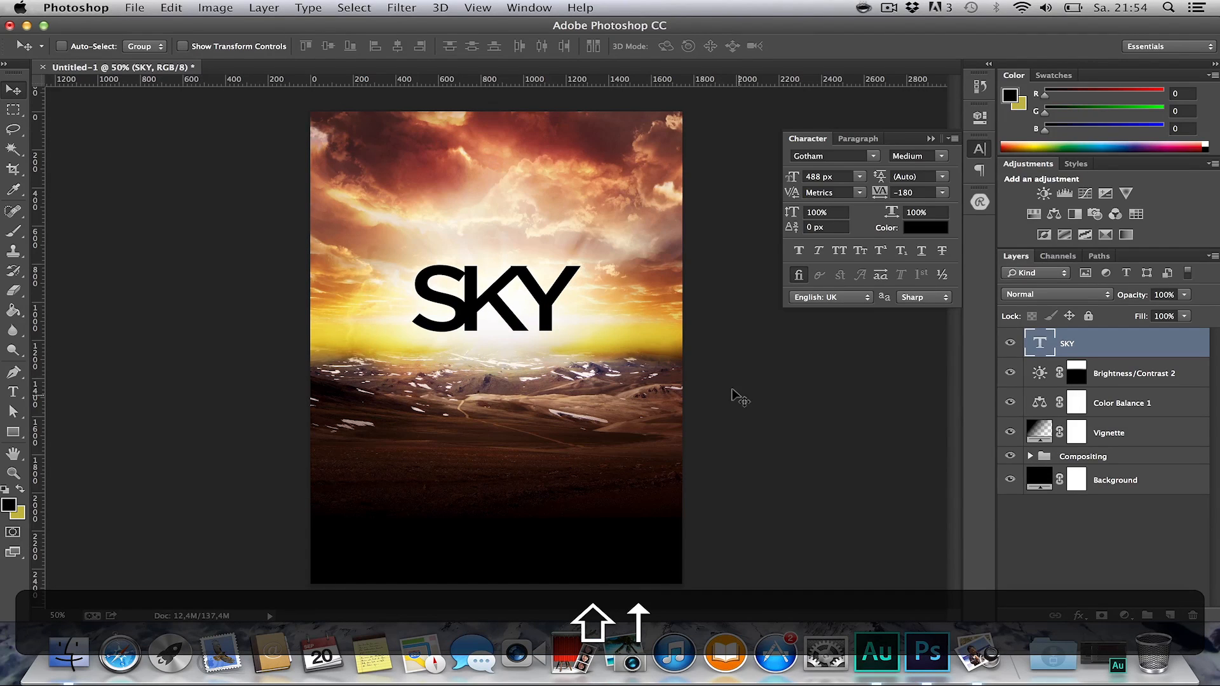
Draw a thin black rectangle of about 802 × 11 px as a line just beneath the SKY text.
{"action": "key", "text": "shift+z"}
{"action": "left_click", "coordinate": [475, 338]}
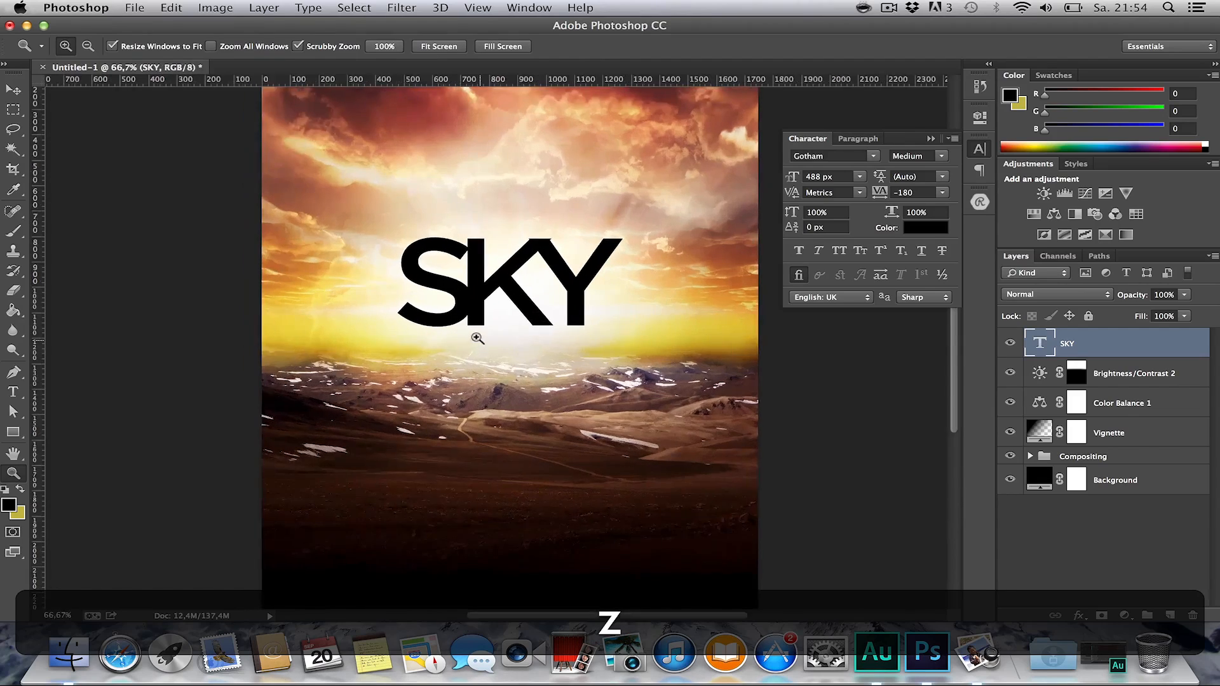
{"action": "key", "text": "h"}
{"action": "left_click_drag", "start_coordinate": [479, 333], "coordinate": [425, 332]}
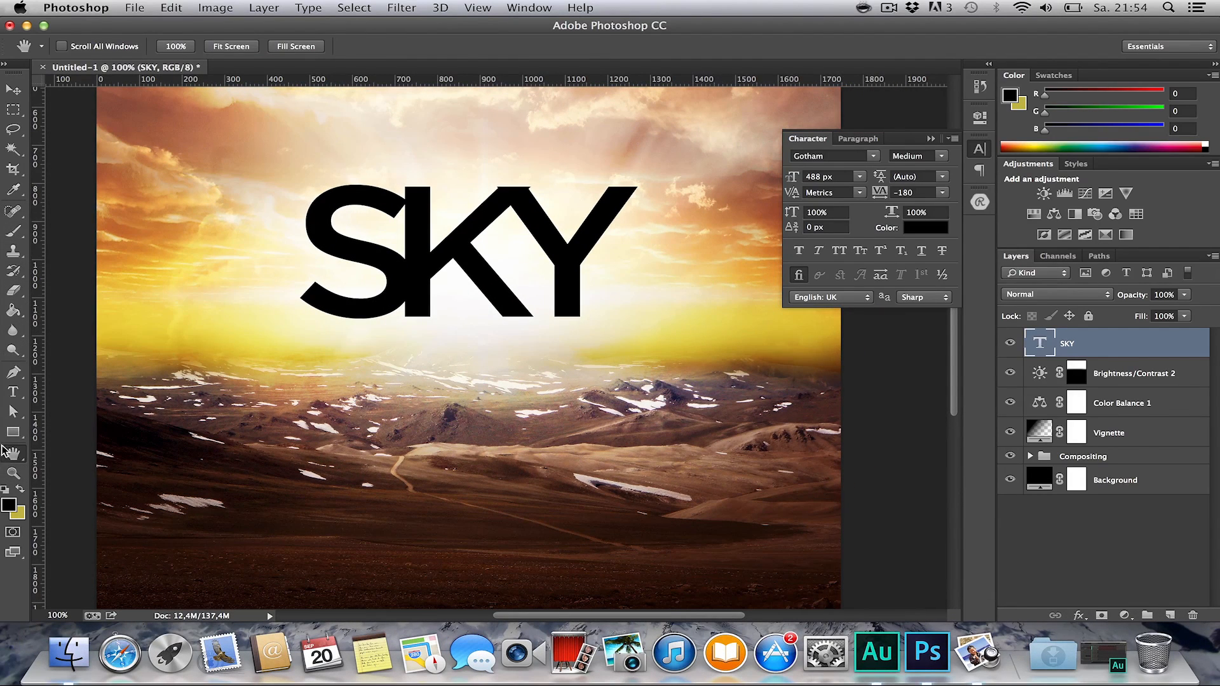
{"action": "left_click", "coordinate": [12, 432]}
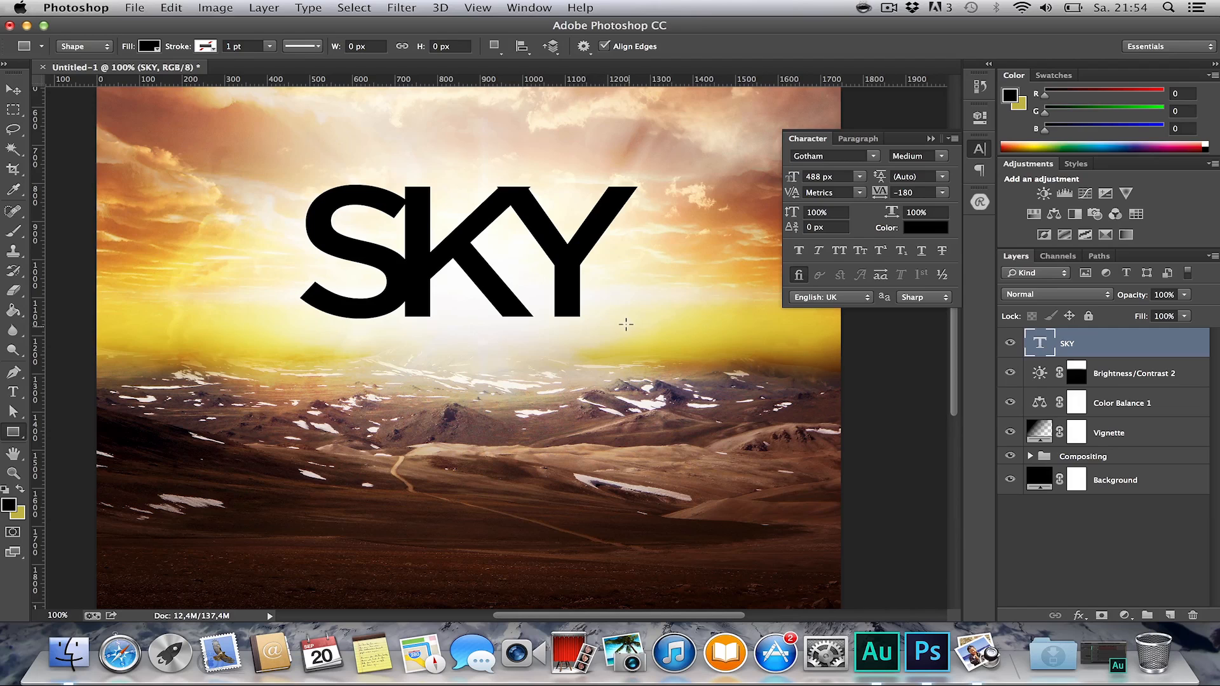
{"action": "left_click_drag", "start_coordinate": [632, 327], "coordinate": [290, 330]}
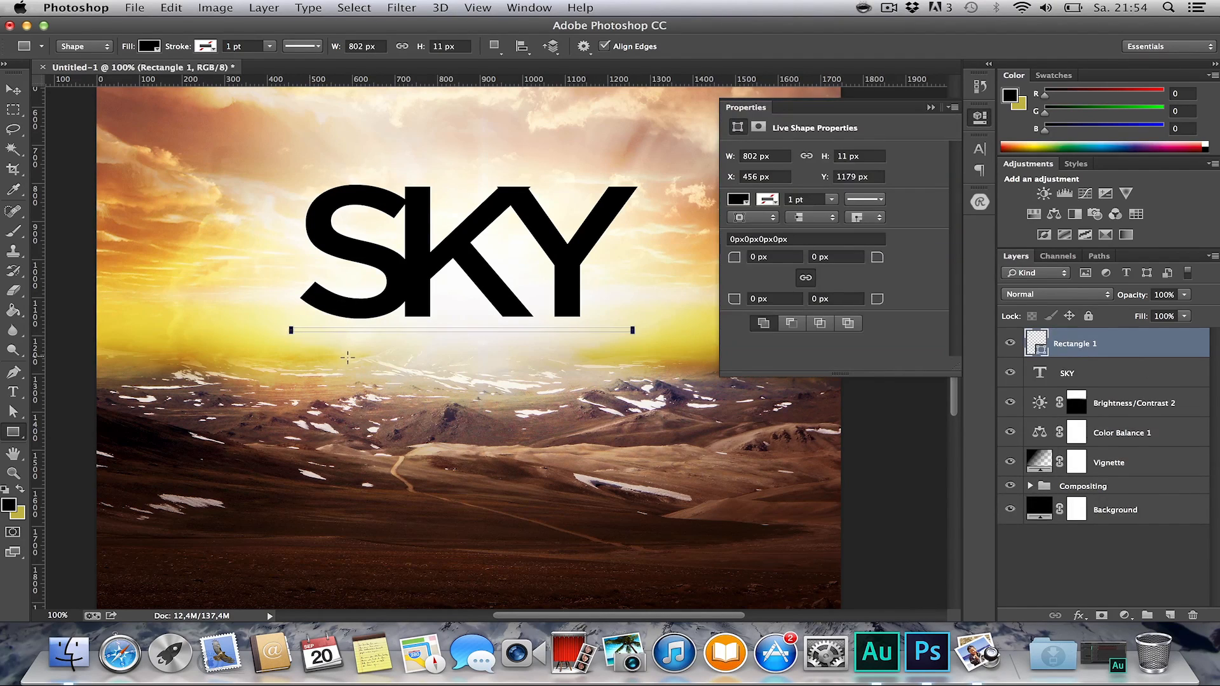
Center the thin line horizontally on the canvas and clear the selection.
{"action": "key", "text": "v"}
{"action": "key", "text": "super+a"}
{"action": "left_click", "coordinate": [399, 45]}
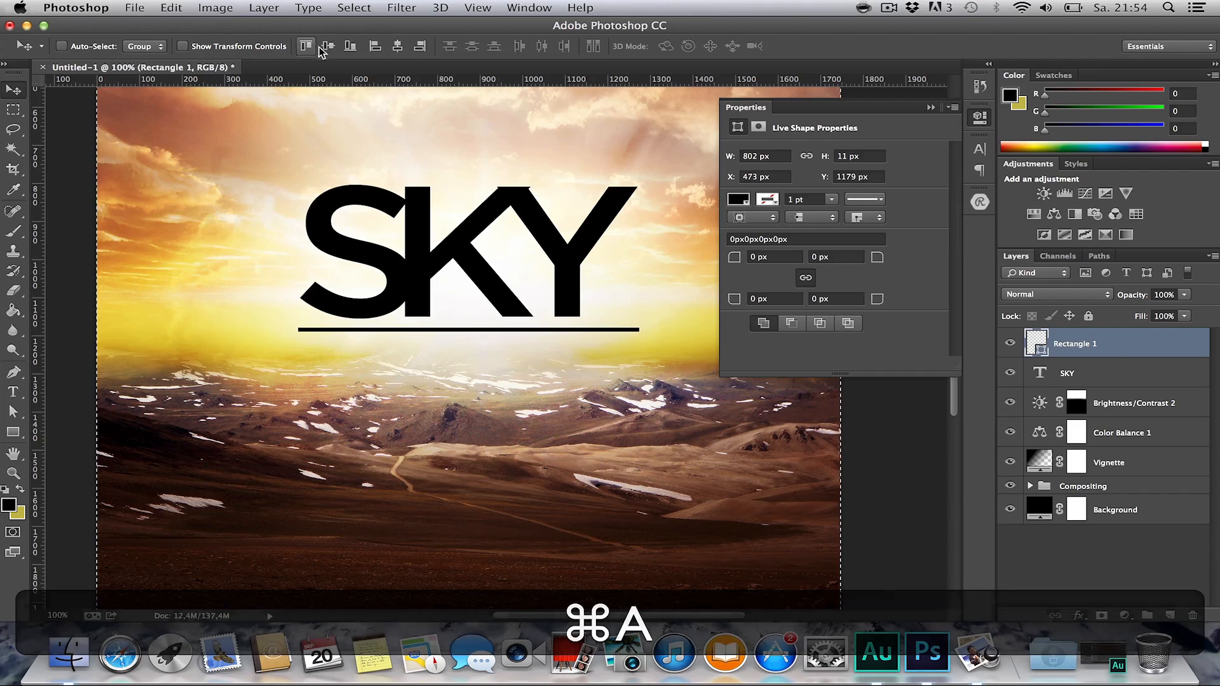
{"action": "key", "text": "m"}
{"action": "key", "text": "v"}
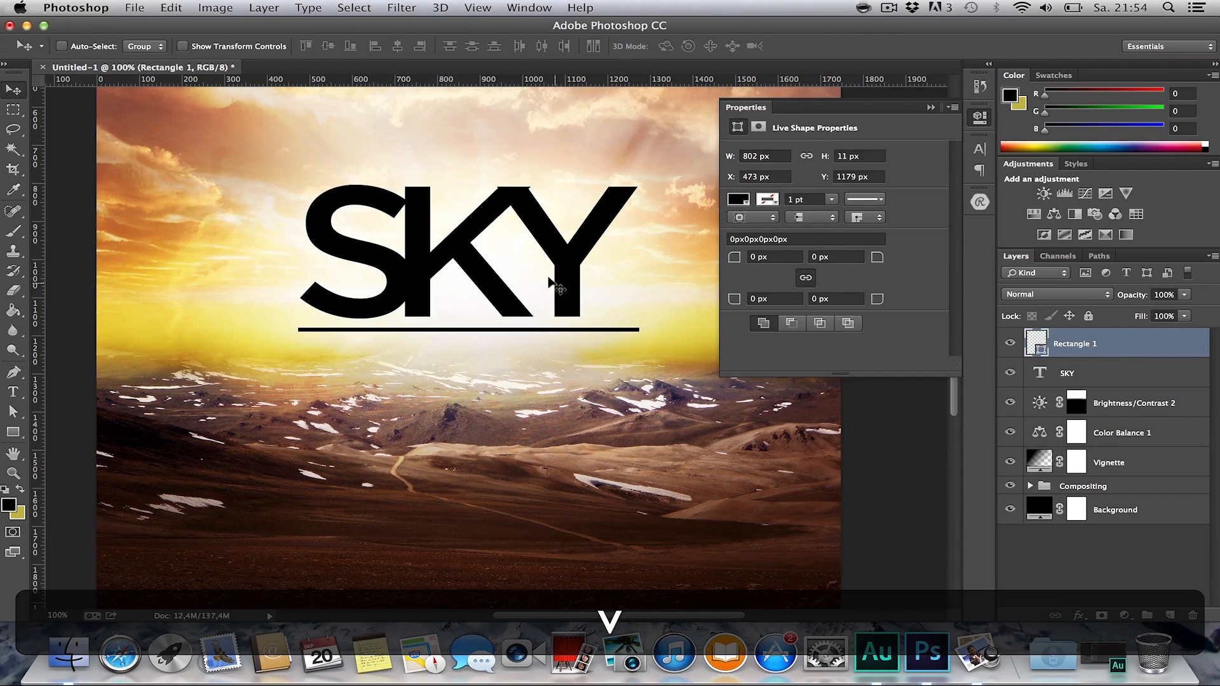
Duplicate the SKY text below the line and change the copy's text to HIGH, AND HIGHER.
{"action": "left_click", "coordinate": [313, 258], "text": "super"}
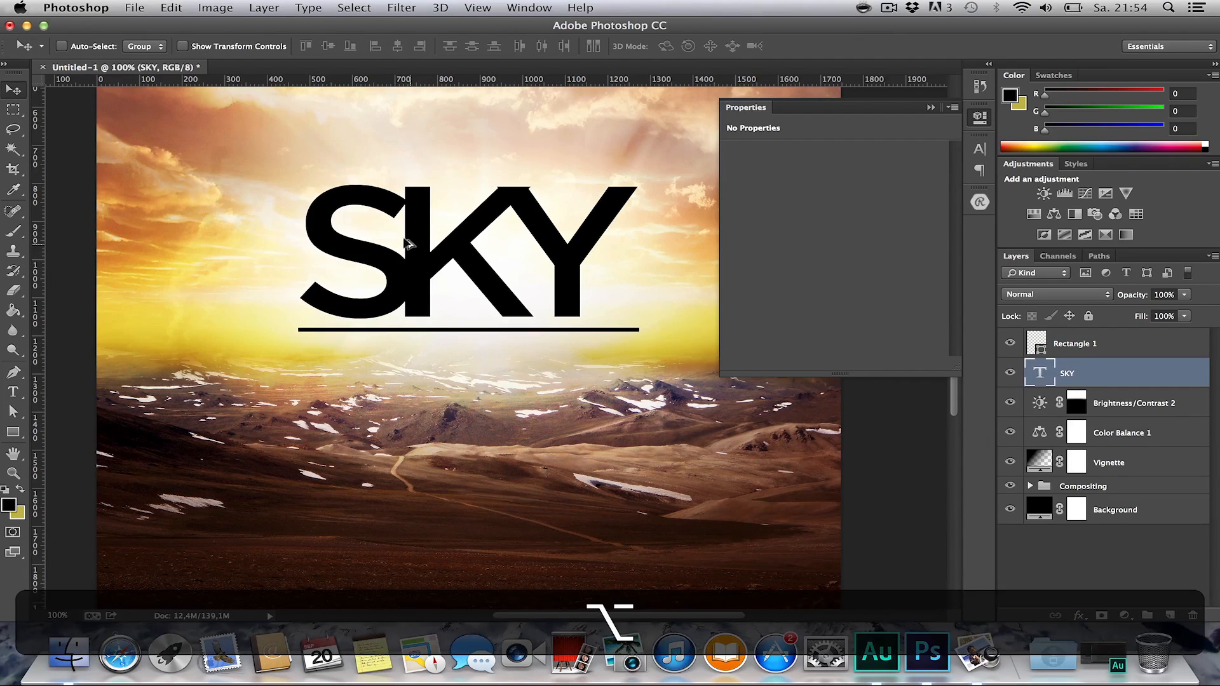
{"action": "left_click_drag", "start_coordinate": [407, 240], "coordinate": [452, 404]}
{"action": "key", "text": "t"}
{"action": "left_click", "coordinate": [466, 390]}
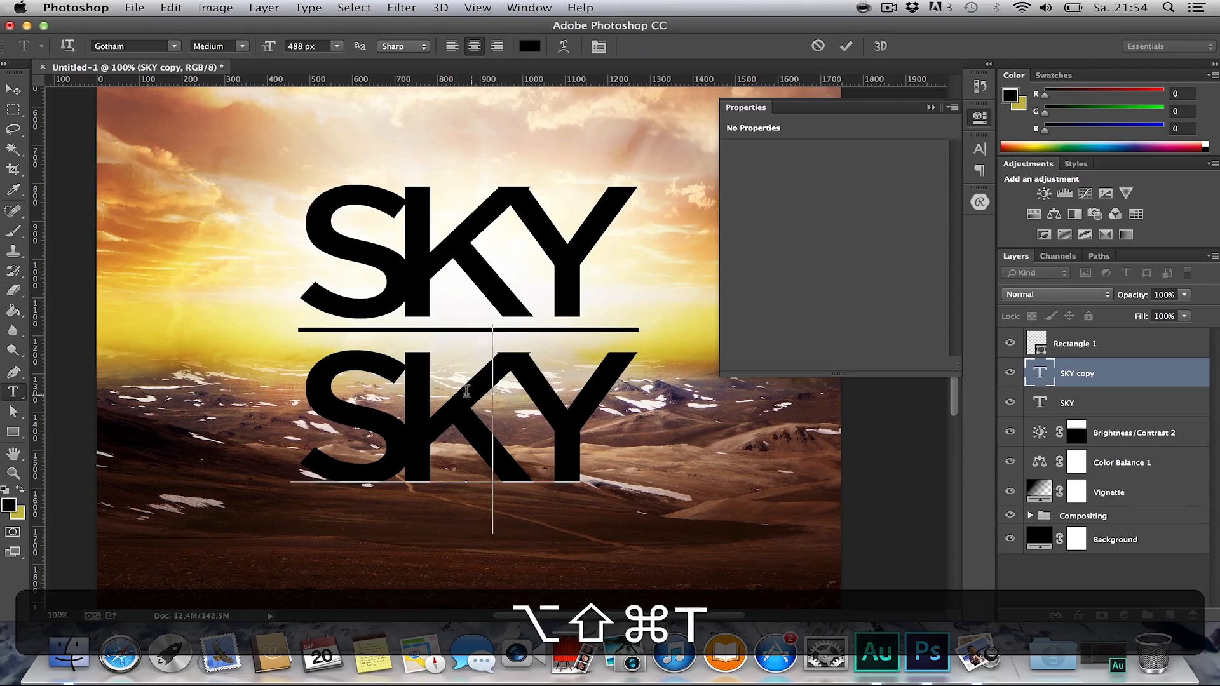
{"action": "key", "text": "super+a"}
{"action": "type", "text": "H"}
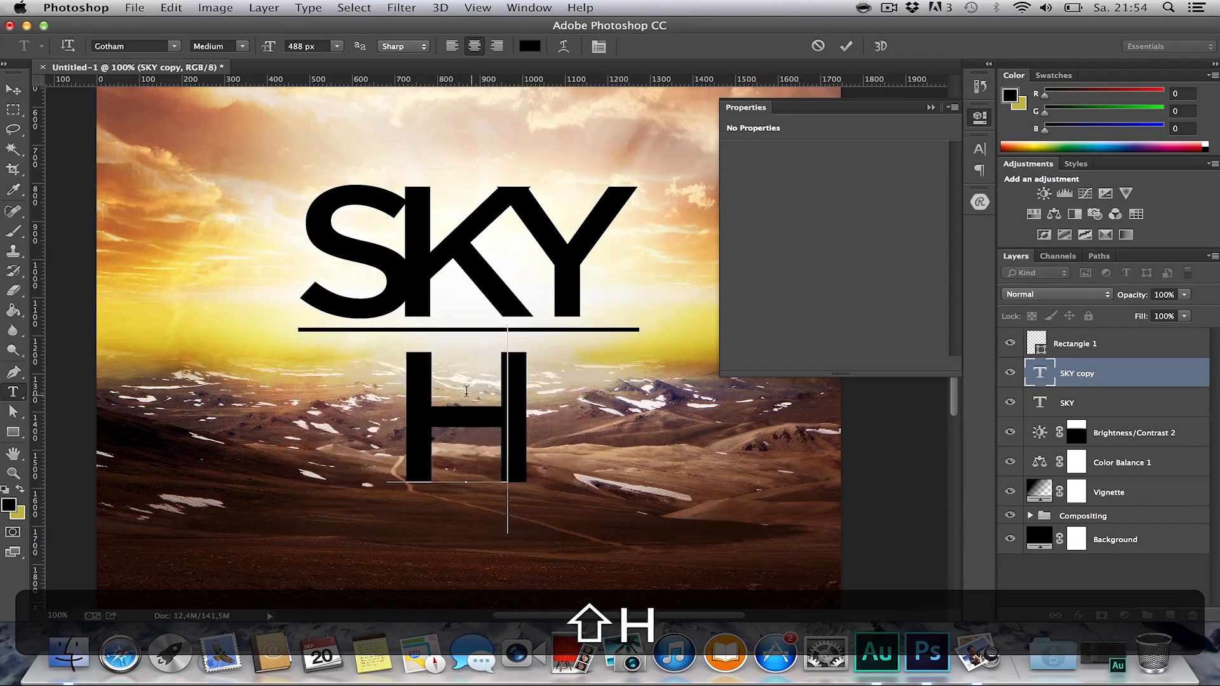
{"action": "type", "text": "IGH, AND HIGHER"}
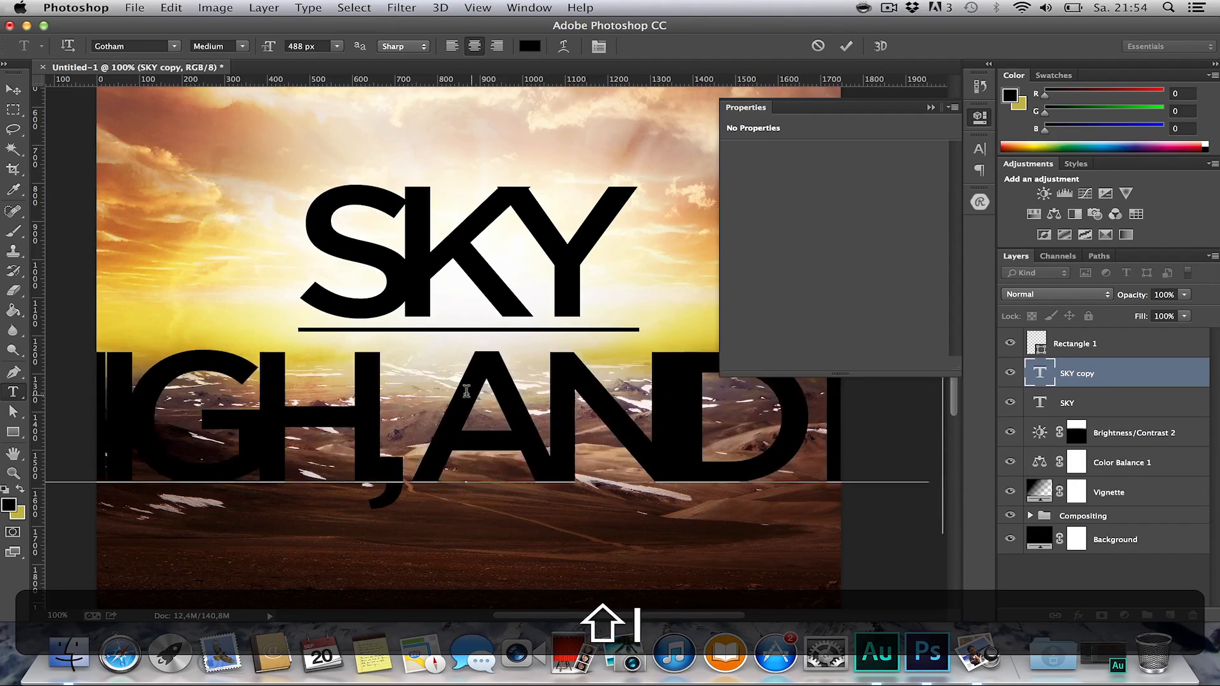
{"action": "key", "text": "shift+super+a"}
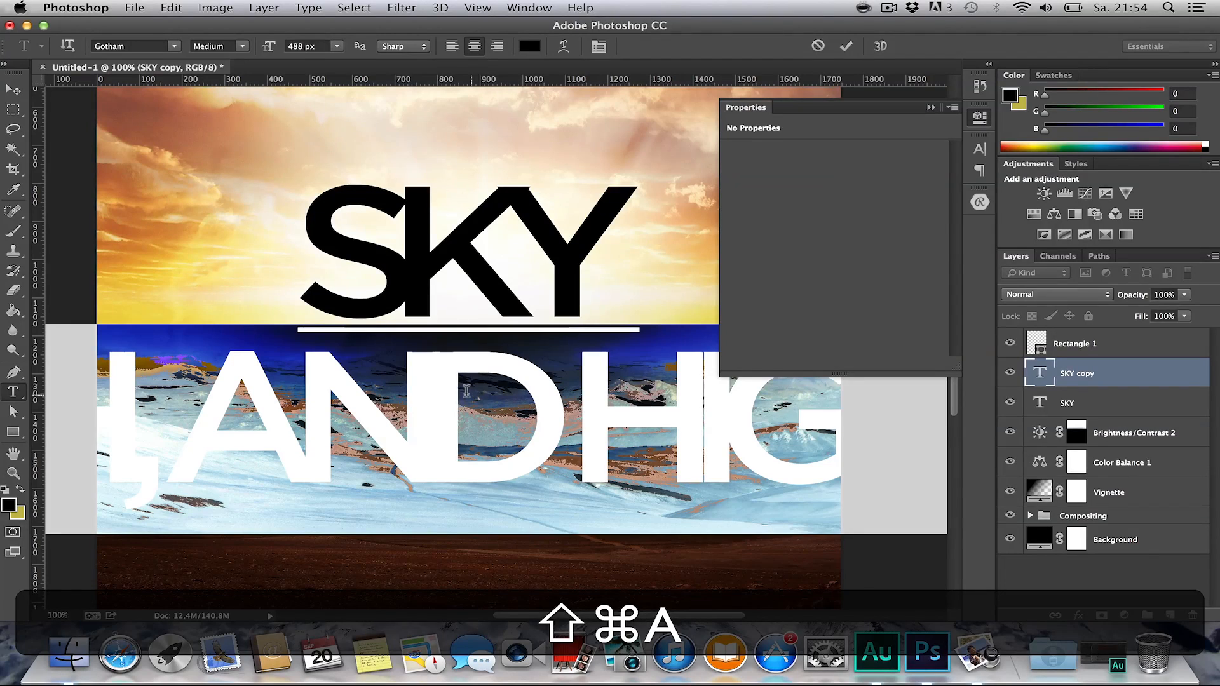
Reduce the HIGH, AND HIGHER text to 176 px and move it up to just beneath the thin line.
{"action": "key", "text": "super+a"}
{"action": "left_click_drag", "start_coordinate": [258, 54], "coordinate": [2, 75]}
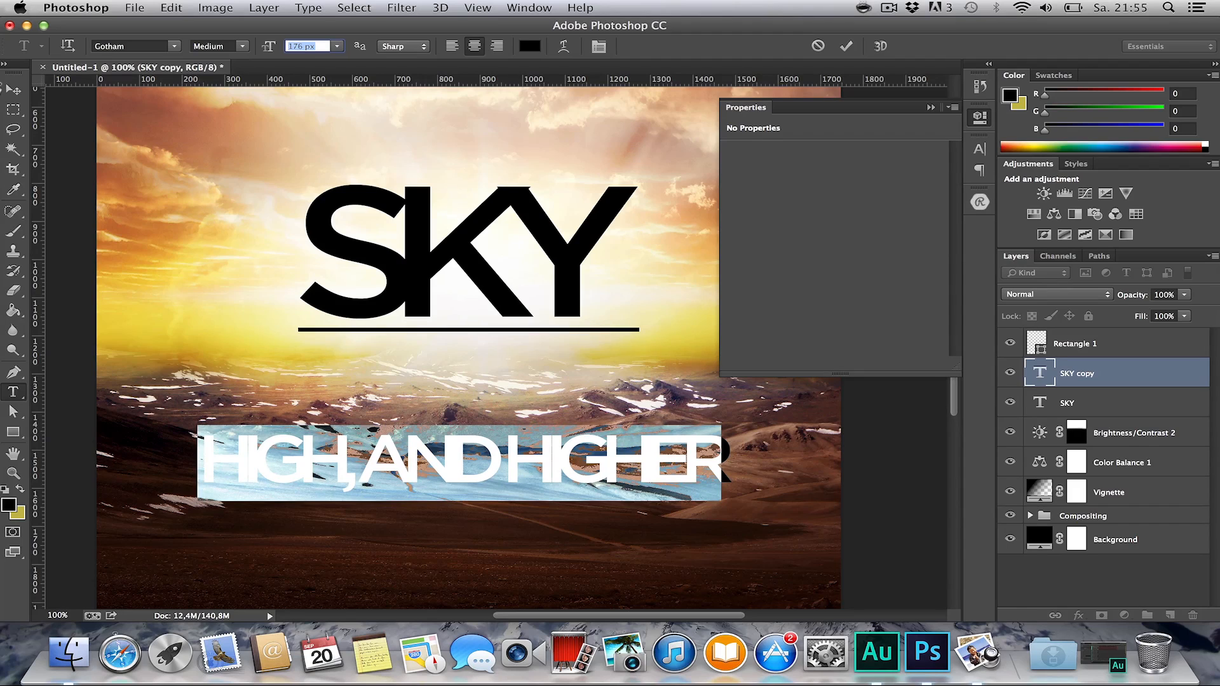
{"action": "left_click", "coordinate": [5, 90]}
{"action": "left_click_drag", "start_coordinate": [474, 450], "coordinate": [476, 366]}
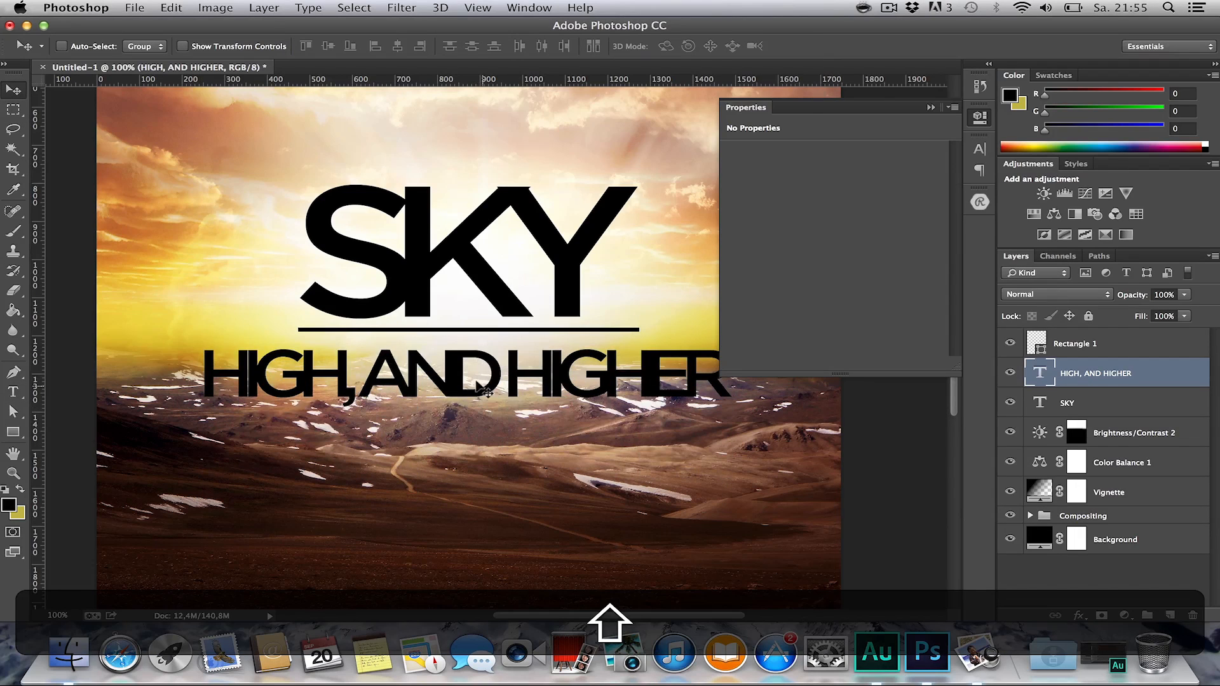
Scale the HIGH, AND HIGHER tagline down proportionally to about 96.67 px, narrower than the line, and nudge it up closer to the line.
{"action": "key", "text": "super+t"}
{"action": "left_click_drag", "start_coordinate": [731, 414], "coordinate": [611, 410]}
{"action": "key", "text": "Return"}
{"action": "key", "text": "shift+Up"}
{"action": "key", "text": "shift+Up"}
{"action": "key", "text": "shift+Up"}
{"action": "key", "text": "shift+Up"}
{"action": "key", "text": "shift+Up"}
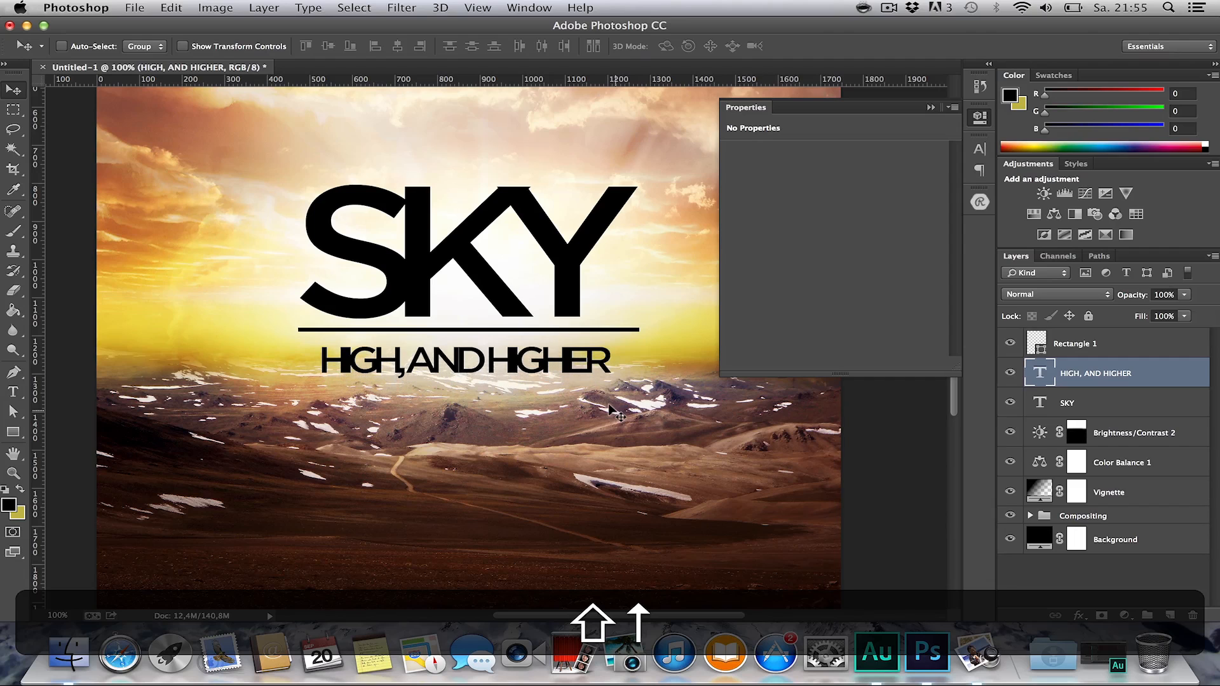
Set the letter tracking of the whole HIGH, AND HIGHER tagline to 0.
{"action": "key", "text": "t"}
{"action": "left_click", "coordinate": [569, 368]}
{"action": "key", "text": "super+a"}
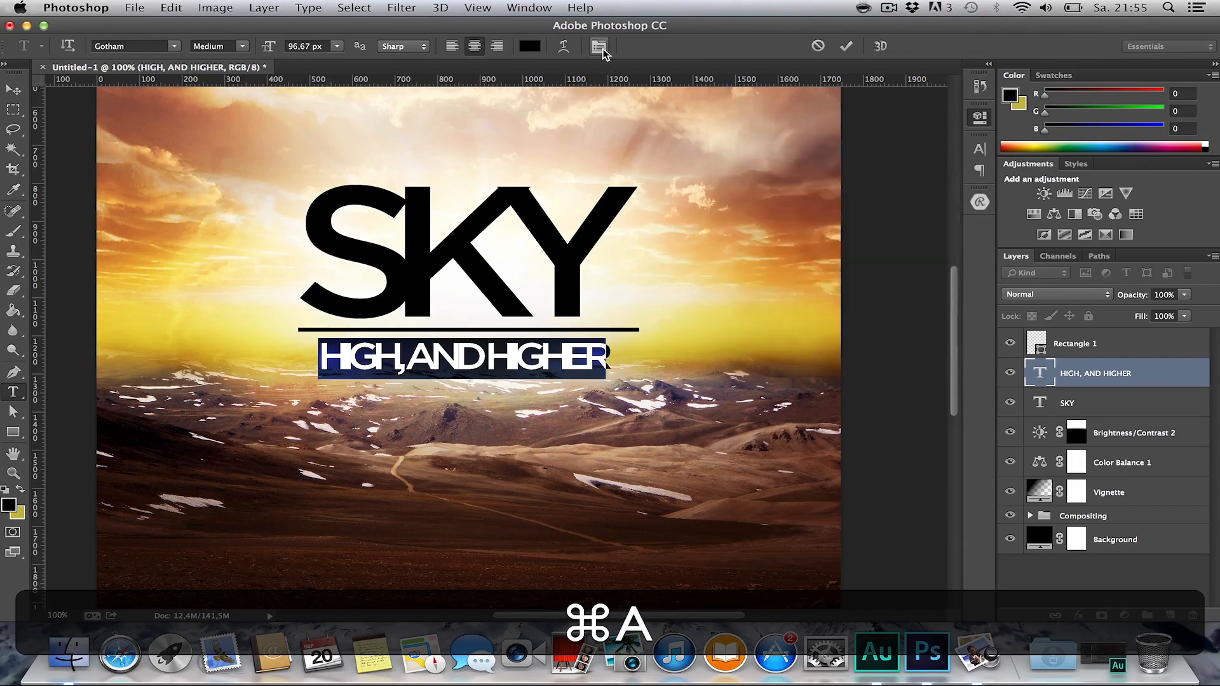
{"action": "left_click", "coordinate": [979, 148]}
{"action": "left_click", "coordinate": [941, 192]}
{"action": "left_click", "coordinate": [912, 272]}
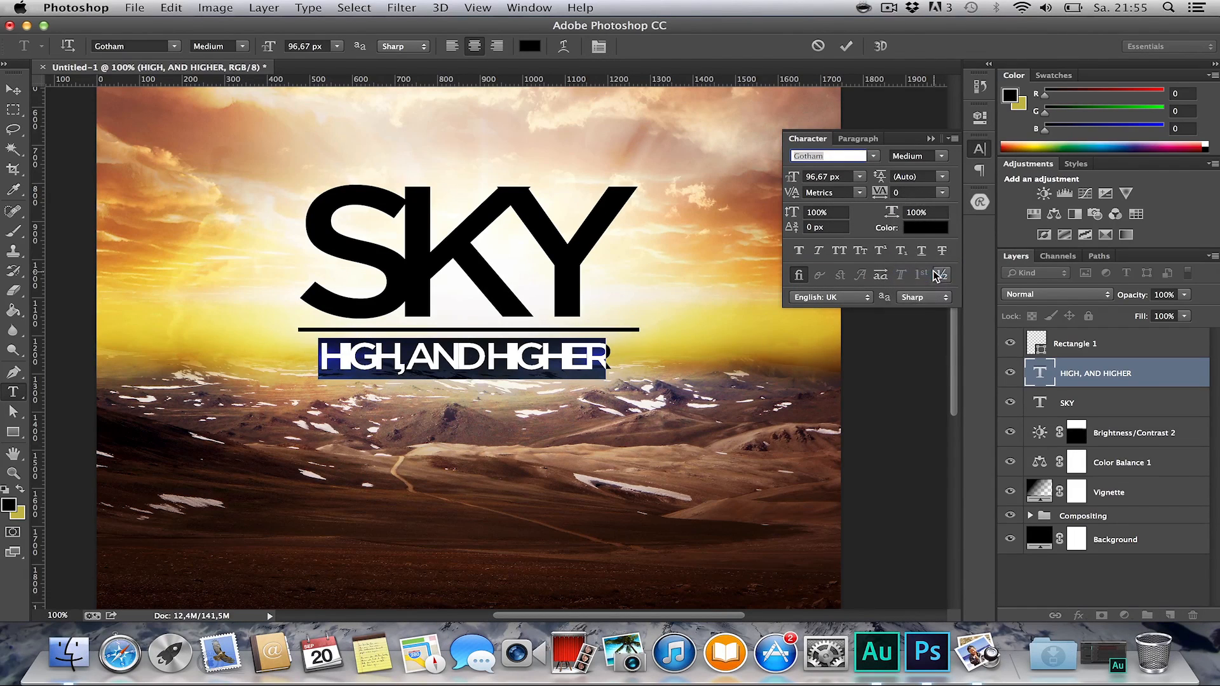
{"action": "left_click", "coordinate": [534, 371]}
{"action": "key", "text": "super+a"}
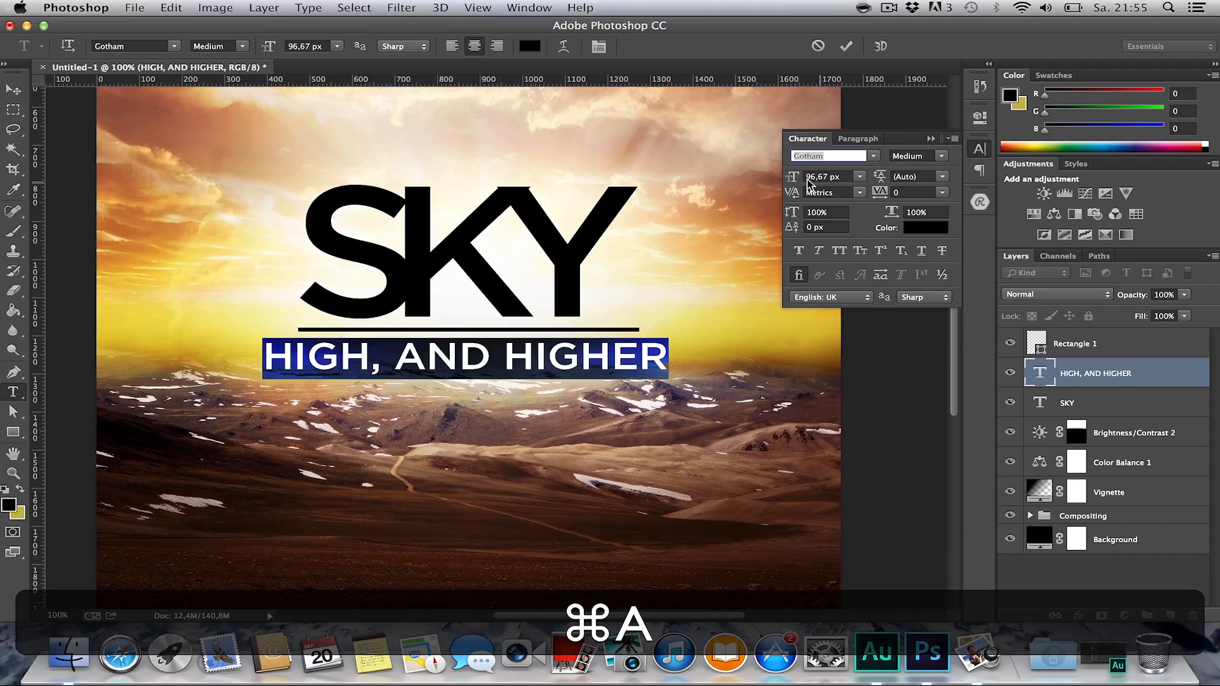
Change the tagline's font style to Gotham Light and reduce its size to 68.67 px.
{"action": "left_click", "coordinate": [245, 47]}
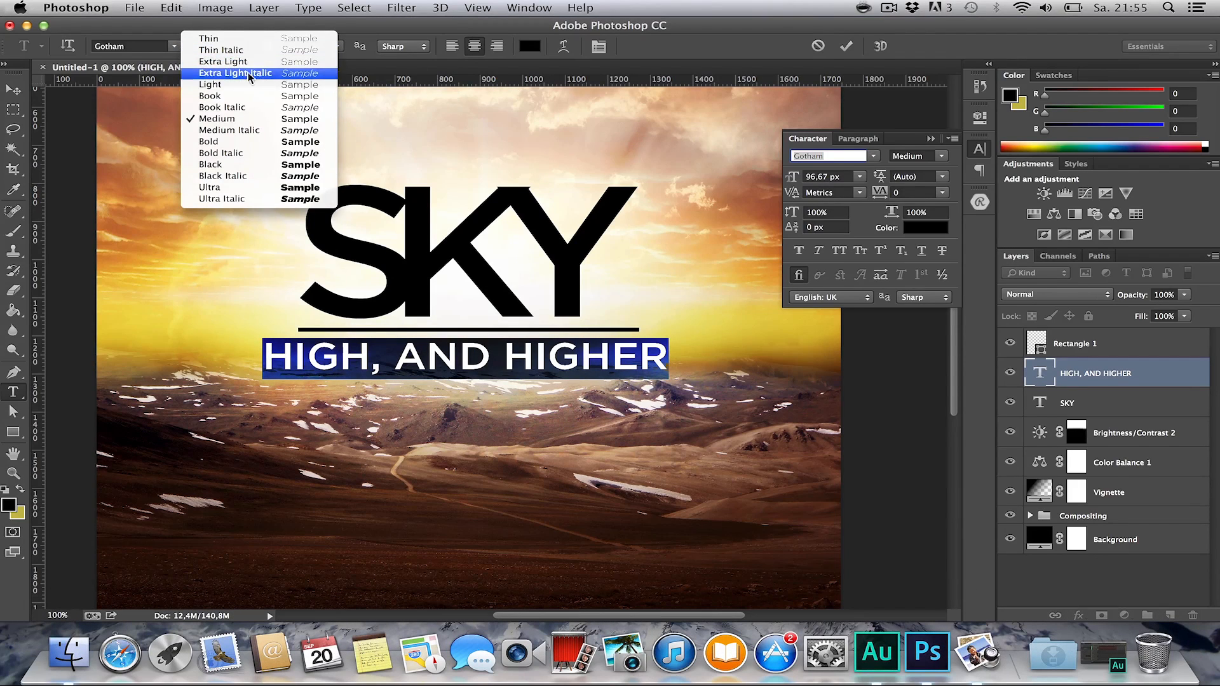
{"action": "left_click", "coordinate": [231, 86]}
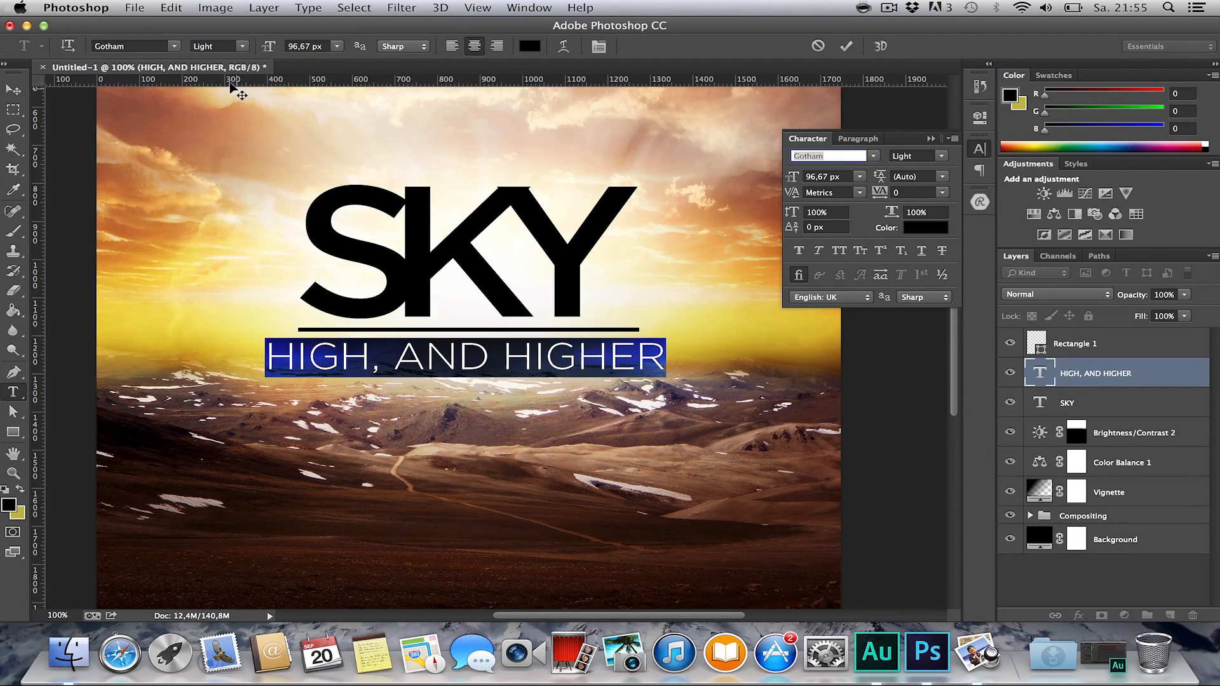
{"action": "left_click", "coordinate": [422, 350]}
{"action": "key", "text": "super+a"}
{"action": "left_click_drag", "start_coordinate": [791, 173], "coordinate": [756, 181]}
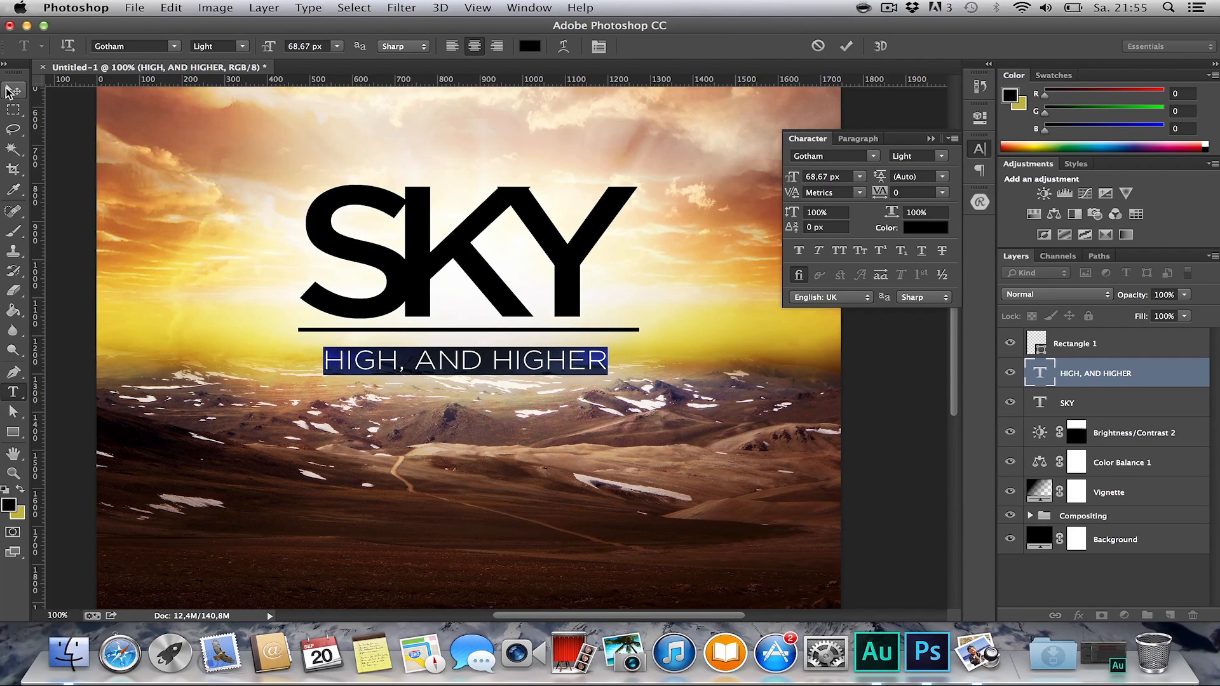
Nudge the HIGH, AND HIGHER tagline up so it sits a little closer beneath the thin line.
{"action": "left_click", "coordinate": [6, 91]}
{"action": "key", "text": "shift+Up"}
{"action": "key", "text": "shift+Up"}
{"action": "key", "text": "shift+Down"}
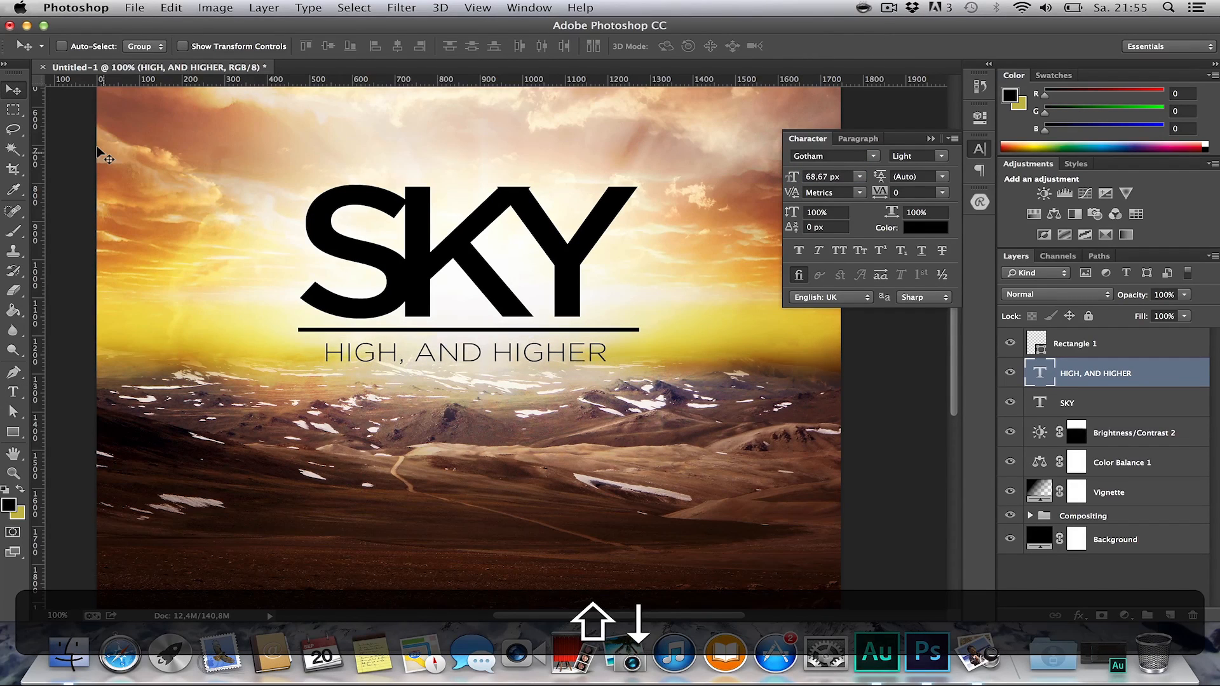
Try the Medium weight on the HIGH, AND HIGHER tagline and set its font style to Book.
{"action": "key", "text": "shift+h"}
{"action": "key", "text": "h"}
{"action": "key", "text": "z"}
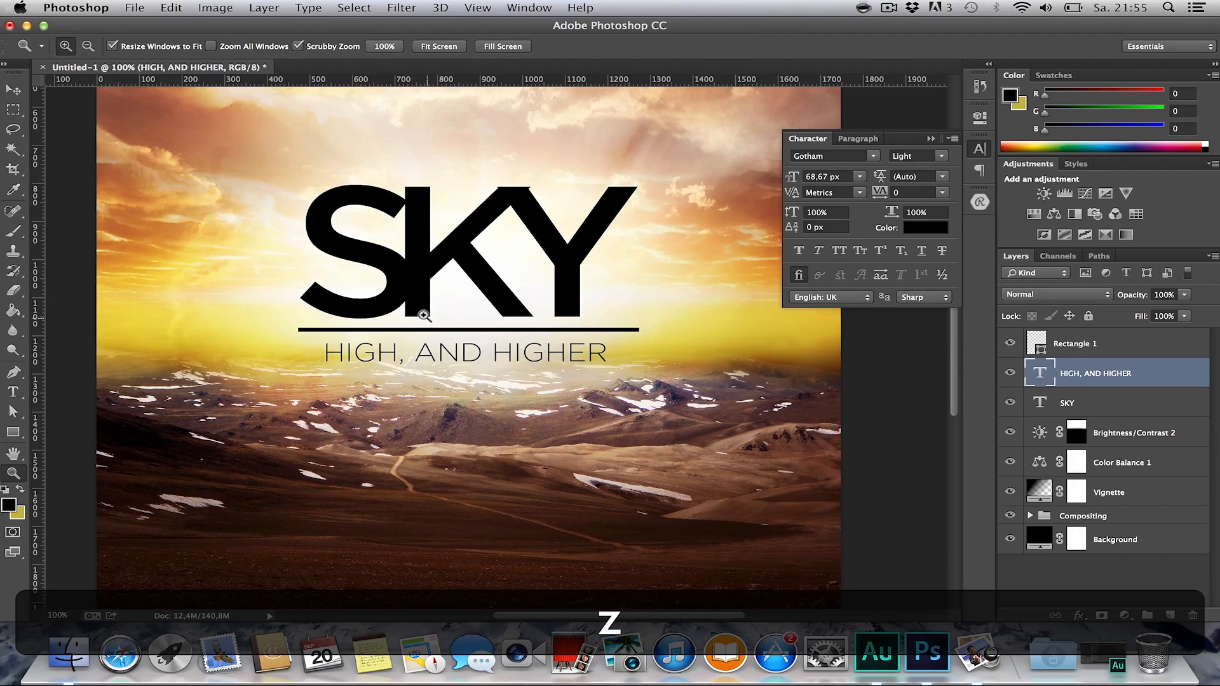
{"action": "key", "text": "alt+z"}
{"action": "left_click", "coordinate": [424, 316], "text": "alt"}
{"action": "key", "text": "t"}
{"action": "left_click", "coordinate": [506, 341]}
{"action": "key", "text": "cmd+a"}
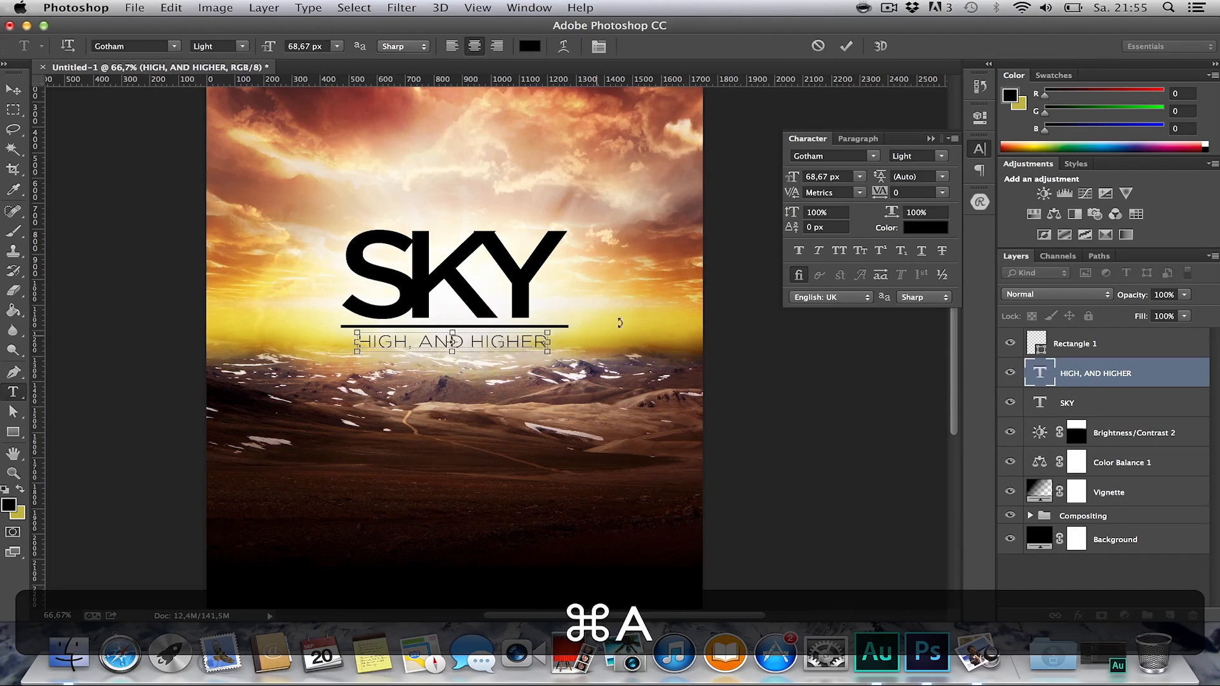
{"action": "left_click", "coordinate": [942, 161]}
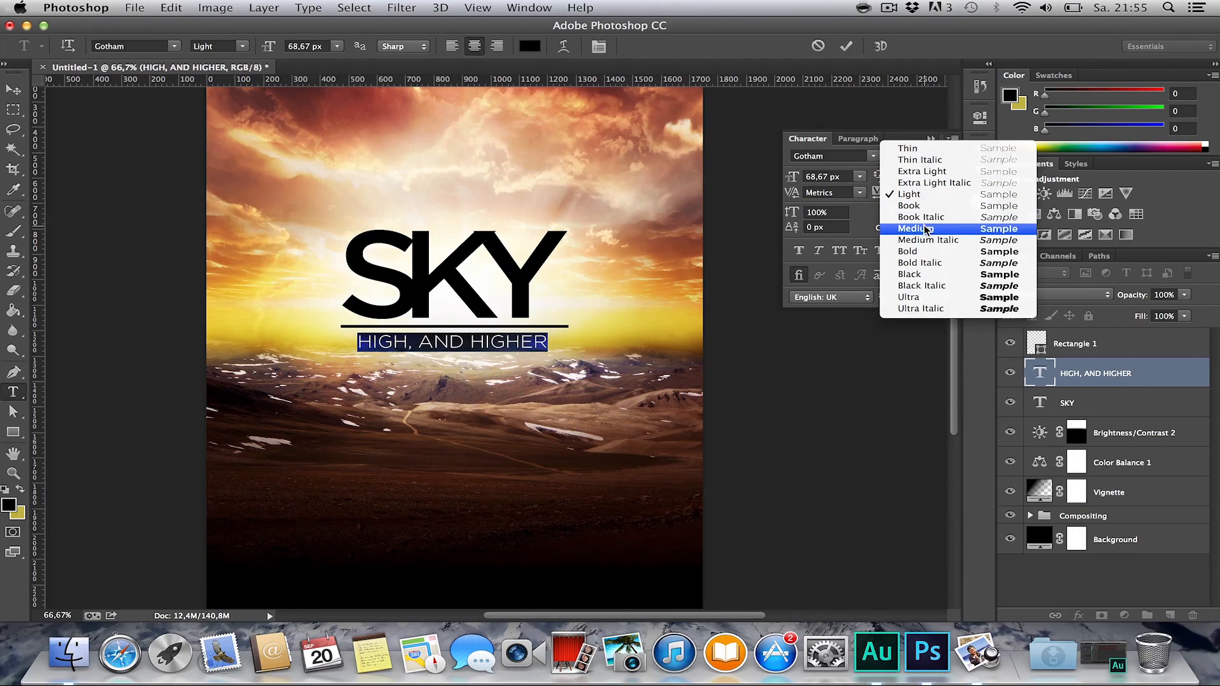
{"action": "left_click", "coordinate": [921, 227]}
{"action": "left_click", "coordinate": [943, 161]}
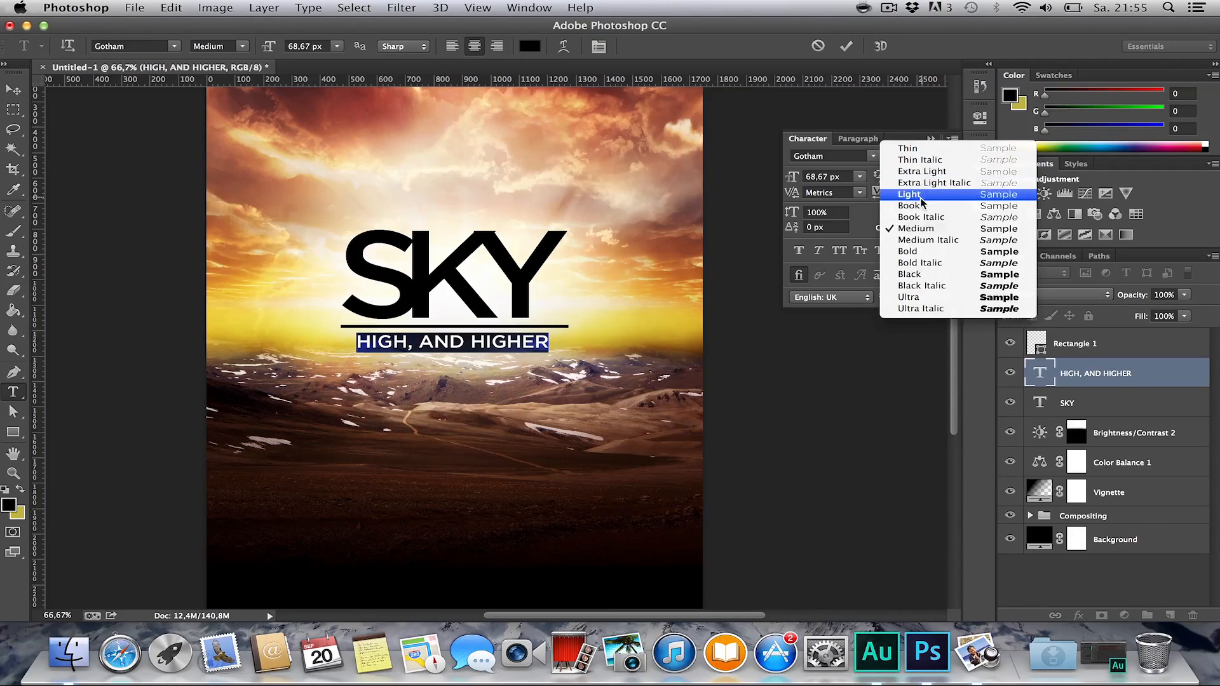
{"action": "left_click", "coordinate": [915, 201]}
{"action": "left_click", "coordinate": [13, 90]}
Center the HIGH, AND HIGHER tagline horizontally on the canvas and clear the selection.
{"action": "key", "text": "super+v"}
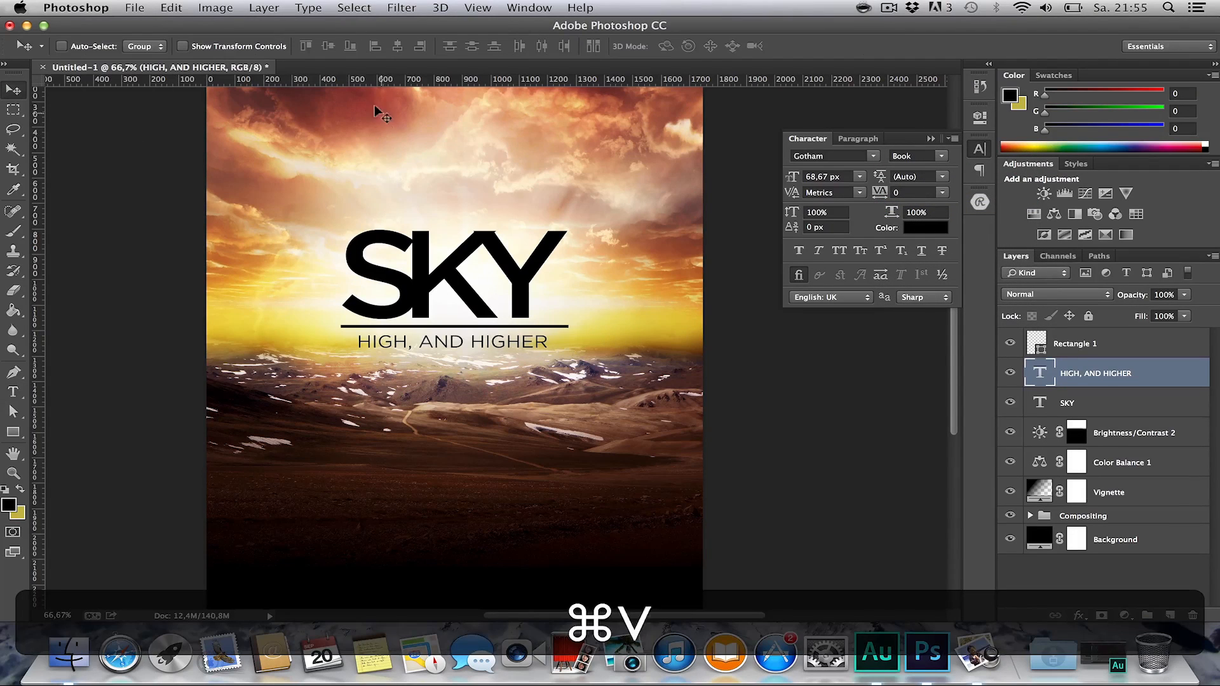
{"action": "key", "text": "super+a"}
{"action": "left_click", "coordinate": [397, 46]}
{"action": "key", "text": "m"}
{"action": "left_click", "coordinate": [792, 387]}
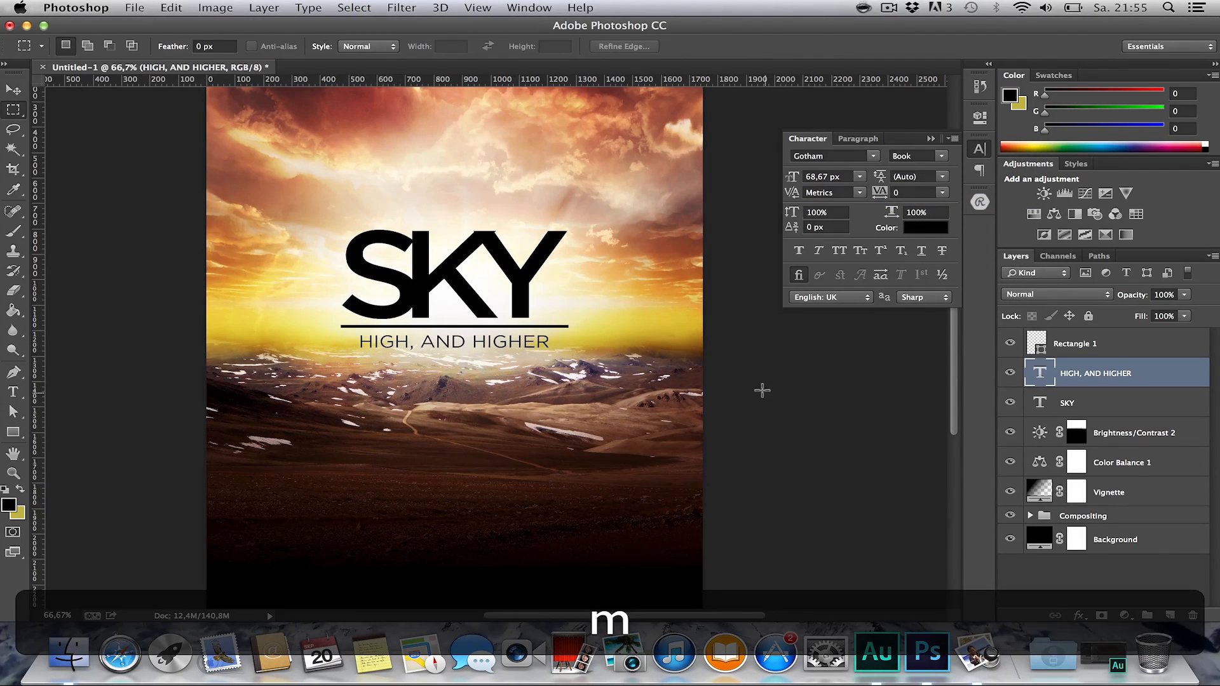
Examine the overall flyer layout and the empty sky area above the SKY title.
{"action": "key", "text": "h"}
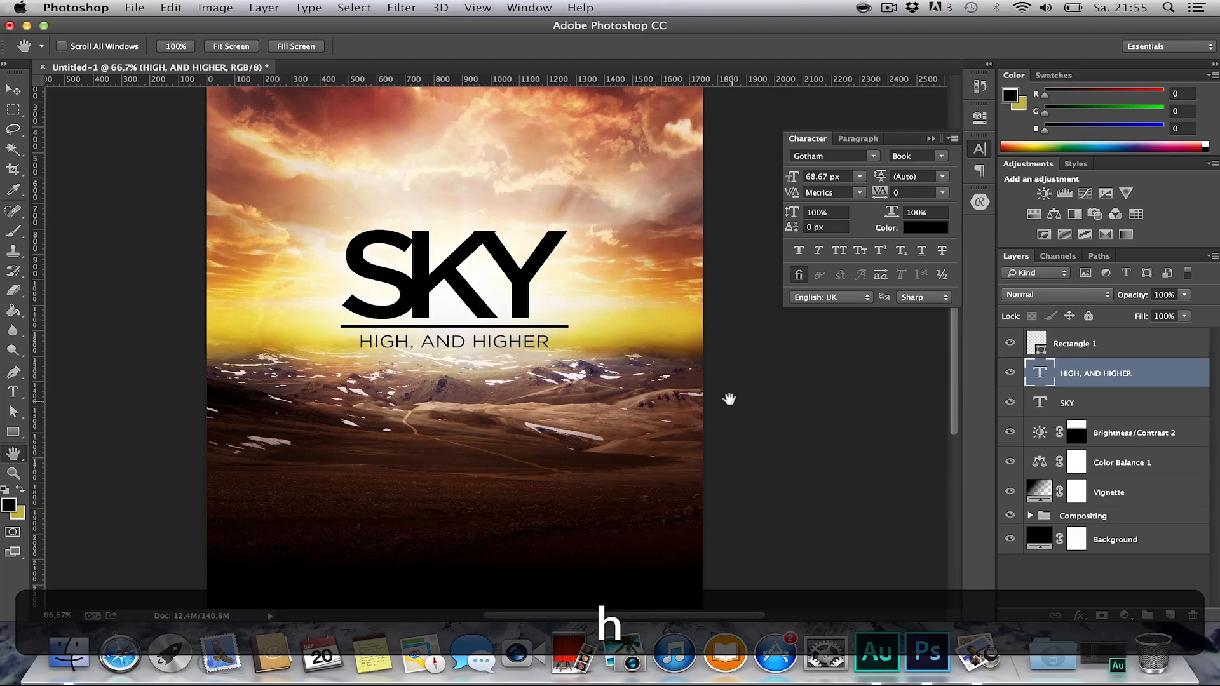
{"action": "key", "text": "z"}
{"action": "left_click", "coordinate": [645, 400], "text": "alt"}
{"action": "key", "text": "h"}
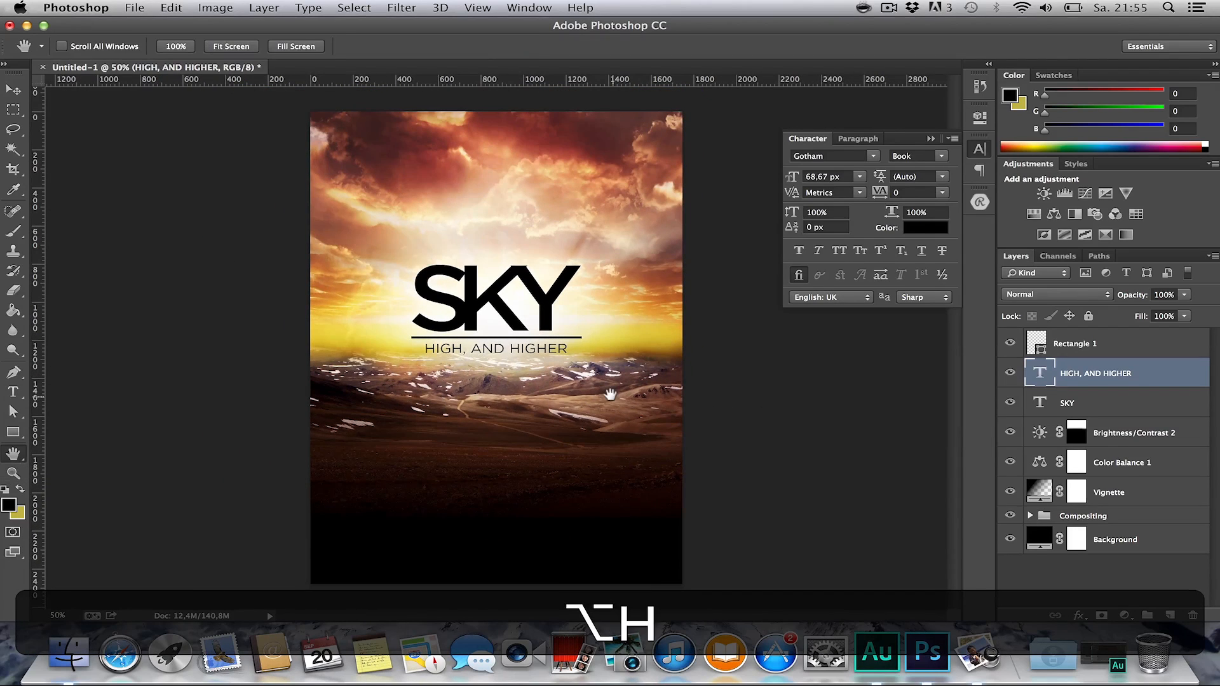
{"action": "key", "text": "h"}
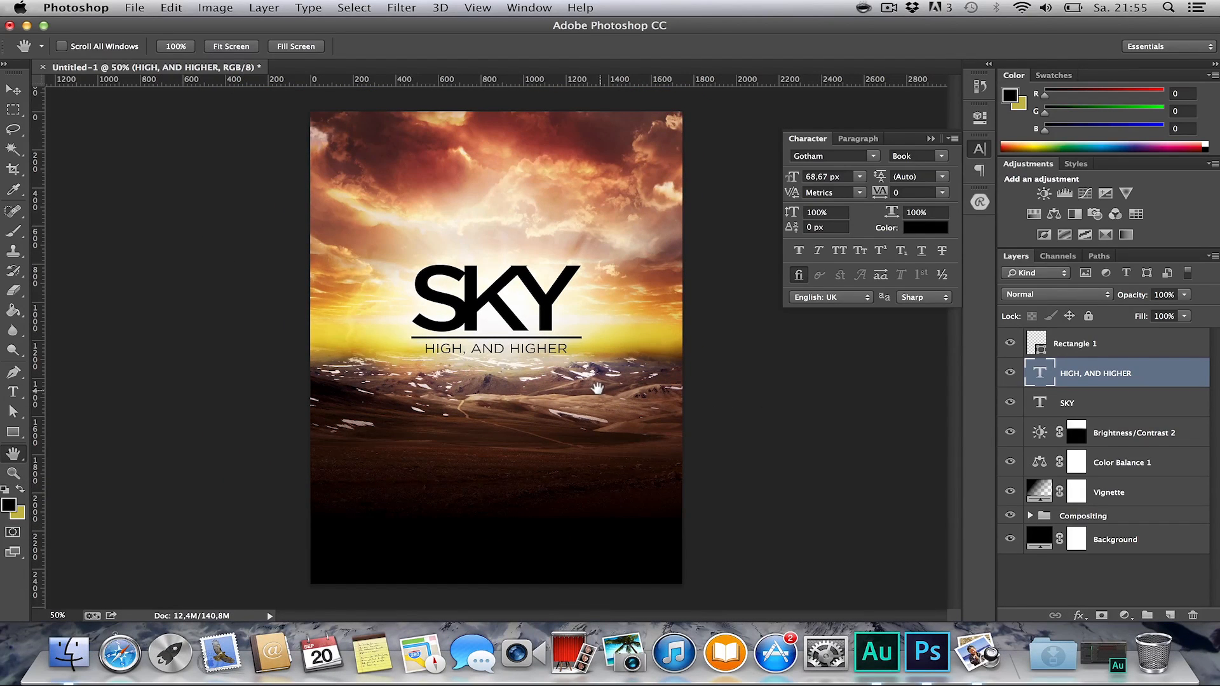
{"action": "key", "text": "z"}
{"action": "left_click", "coordinate": [479, 158]}
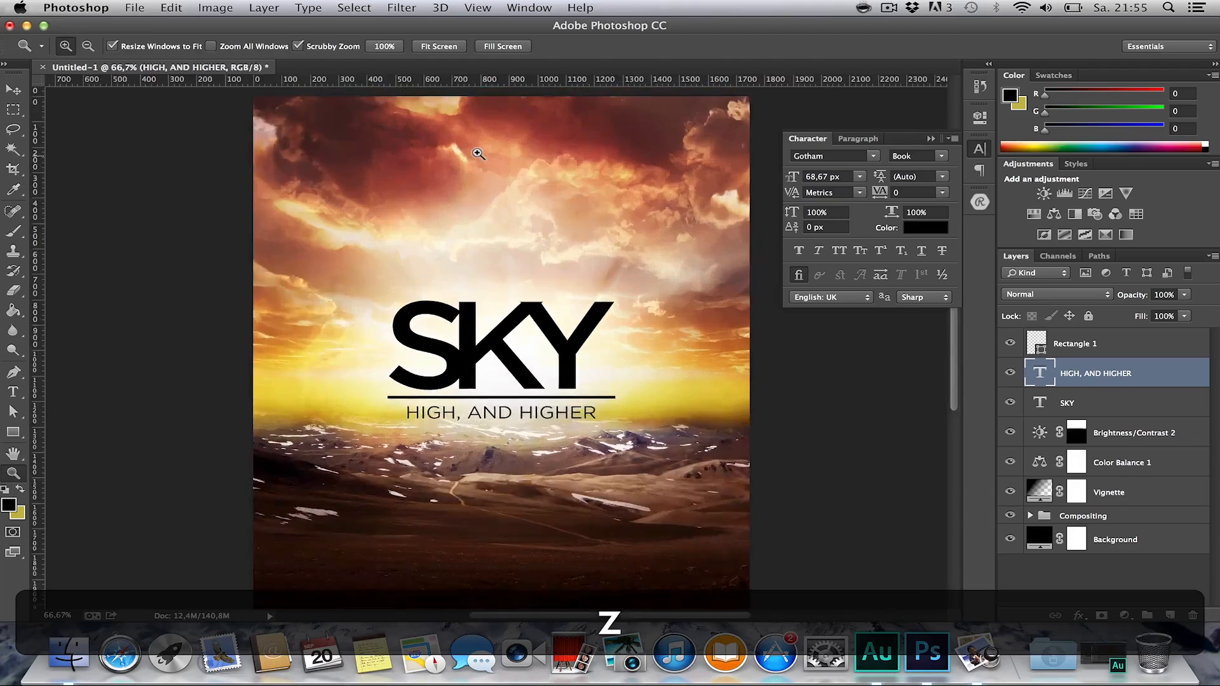
{"action": "left_click", "coordinate": [480, 159]}
{"action": "key", "text": "h"}
{"action": "left_click_drag", "start_coordinate": [482, 158], "coordinate": [448, 212]}
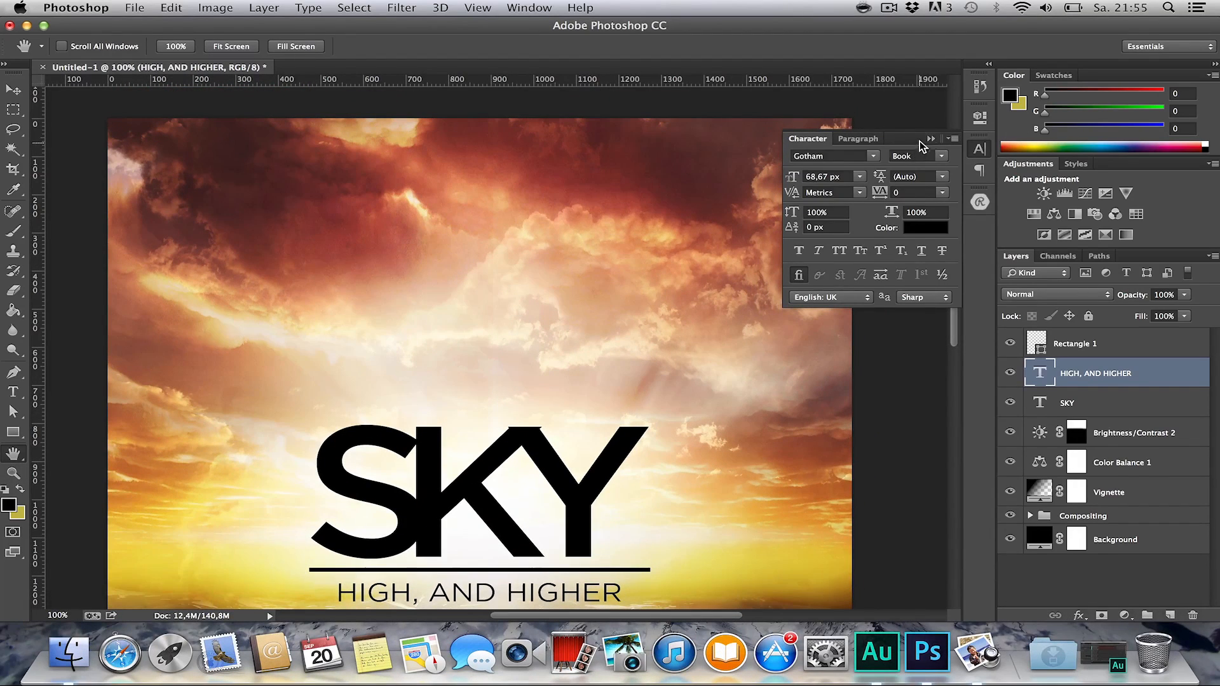
Duplicate the SKY text into the upper sky and change the copy's text to SKRILLEX.
{"action": "left_click", "coordinate": [930, 139]}
{"action": "key", "text": "t"}
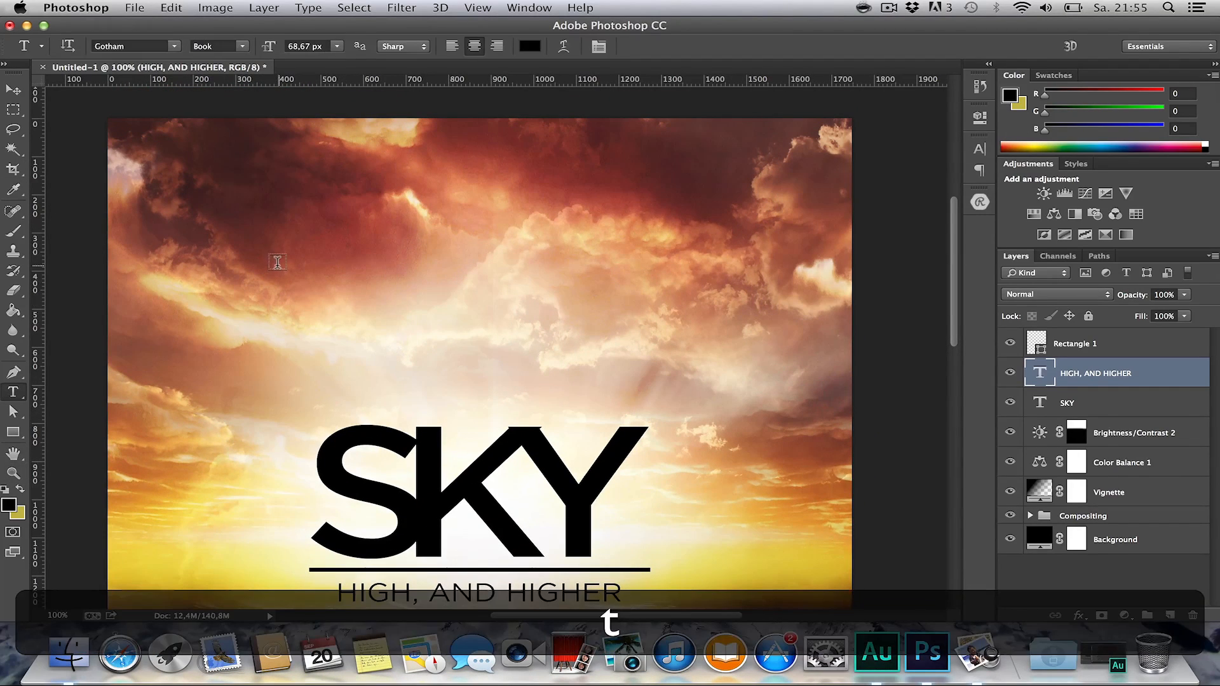
{"action": "left_click", "coordinate": [406, 457]}
{"action": "left_click", "coordinate": [13, 90]}
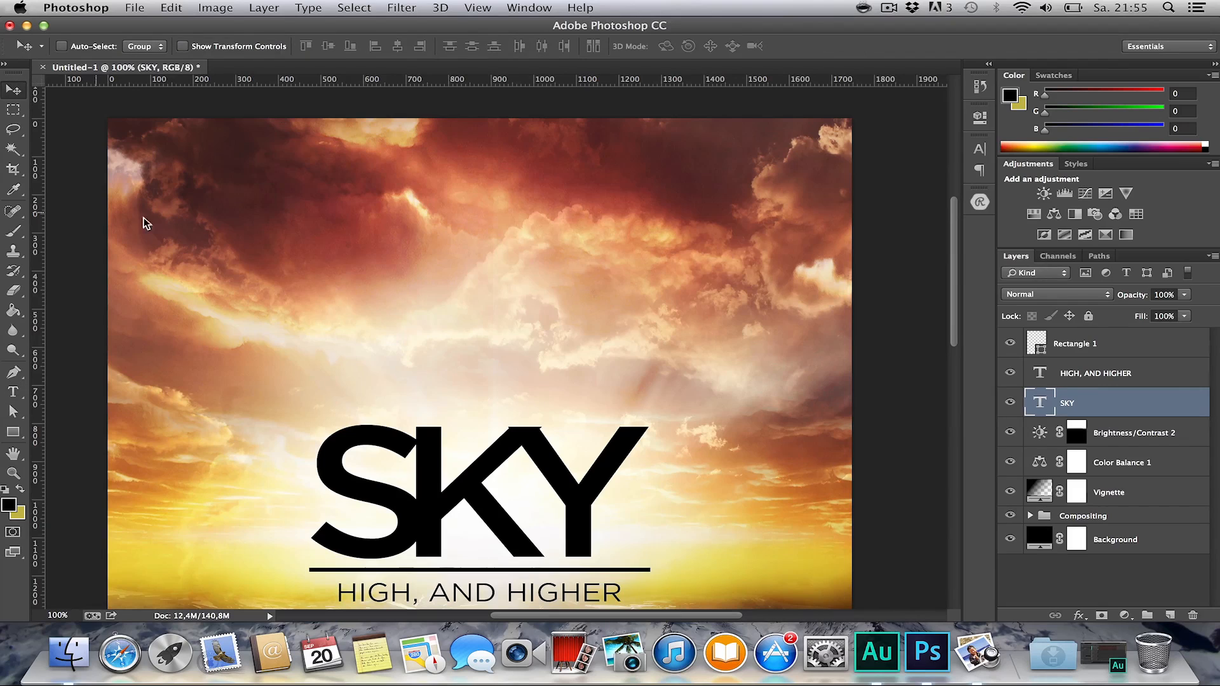
{"action": "left_click_drag", "start_coordinate": [445, 445], "coordinate": [373, 192]}
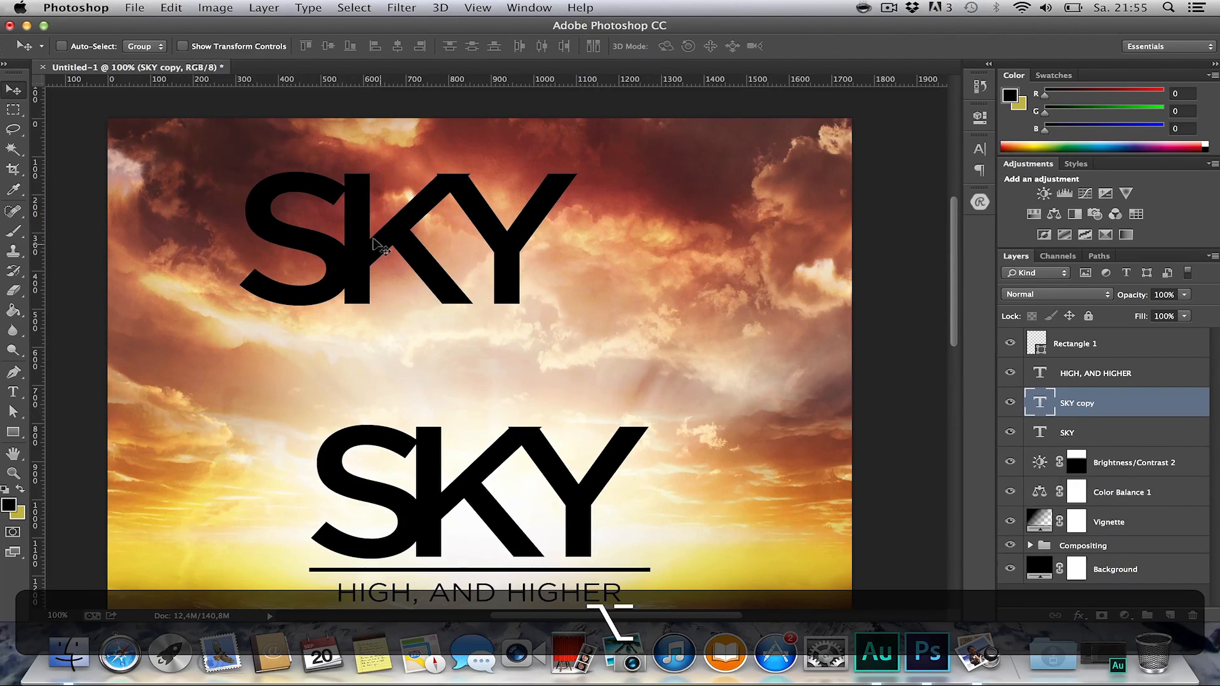
{"action": "key", "text": "t"}
{"action": "key", "text": "super+a"}
{"action": "type", "text": "S"}
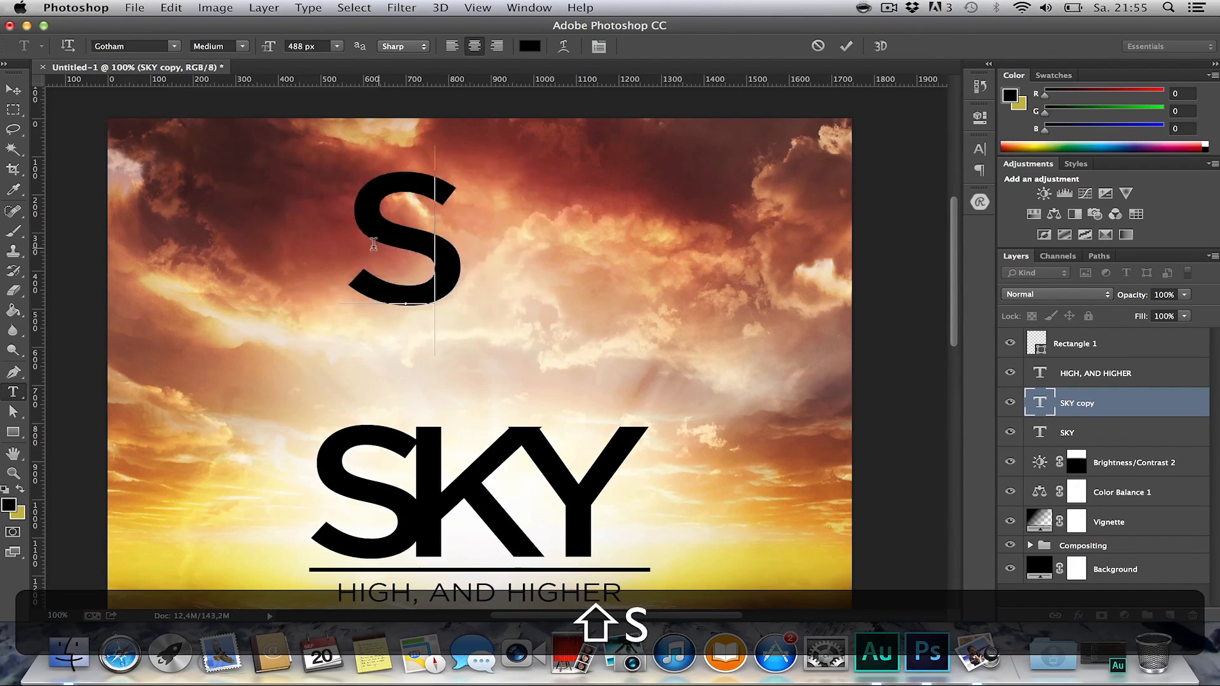
{"action": "type", "text": "KRILLEX"}
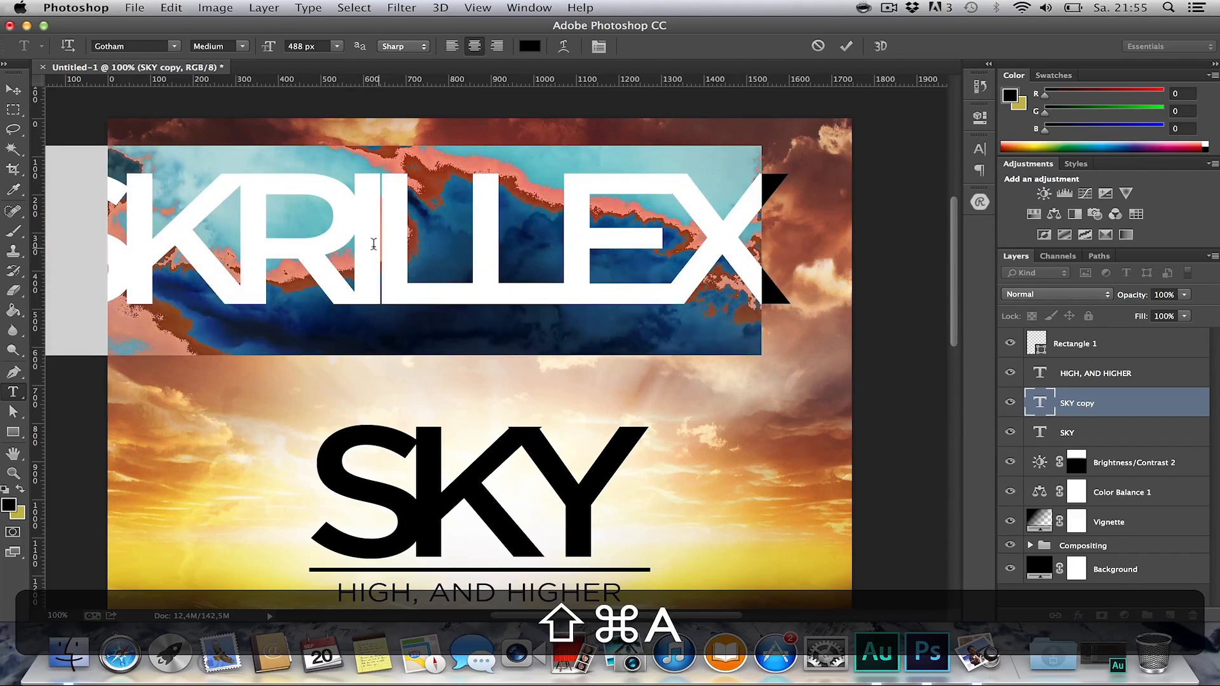
Set the SKRILLEX text to 214 px in size with a letter tracking of 0.
{"action": "key", "text": "super+a"}
{"action": "left_click_drag", "start_coordinate": [270, 46], "coordinate": [32, 75]}
{"action": "left_click", "coordinate": [603, 48]}
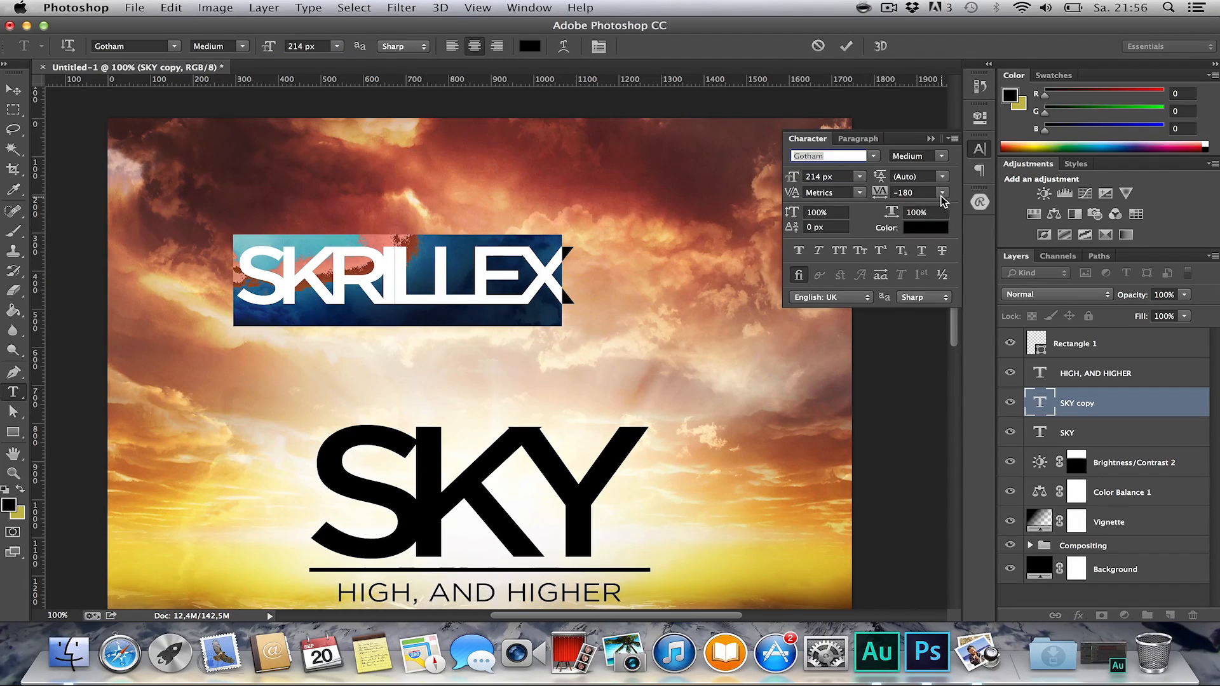
{"action": "left_click", "coordinate": [943, 193]}
{"action": "left_click", "coordinate": [915, 273]}
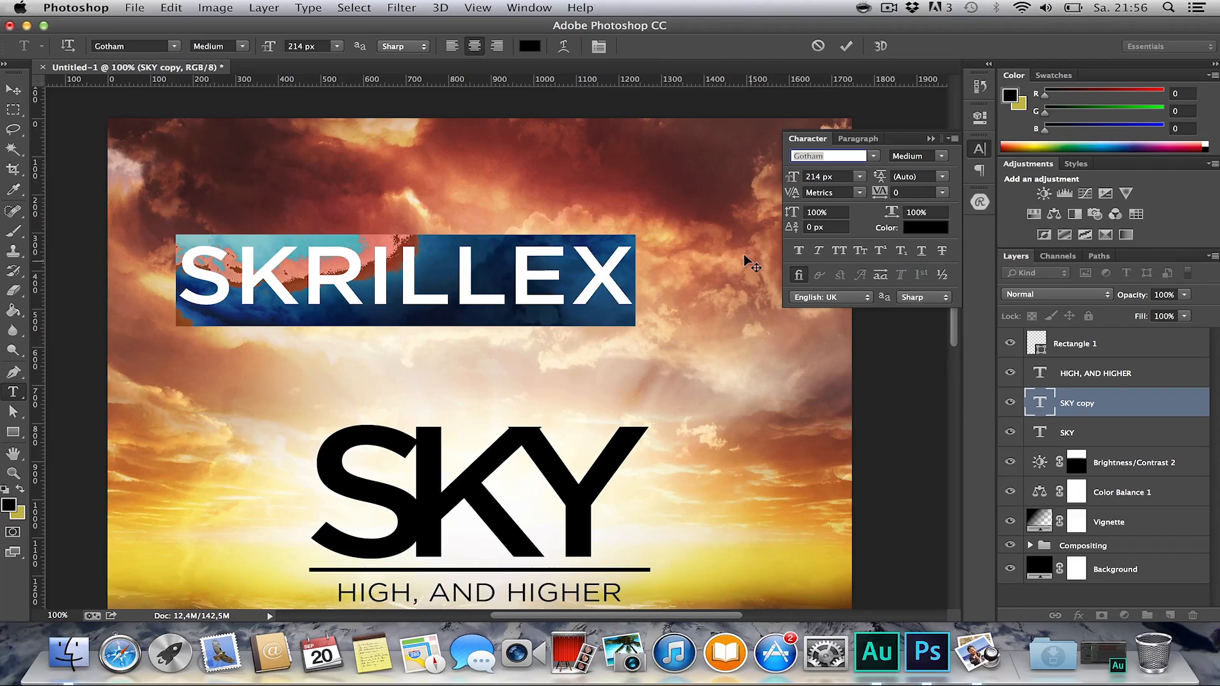
{"action": "left_click", "coordinate": [466, 296]}
Scale the SKRILLEX text down proportionally around its center to about 107.69 px.
{"action": "left_click", "coordinate": [5, 91]}
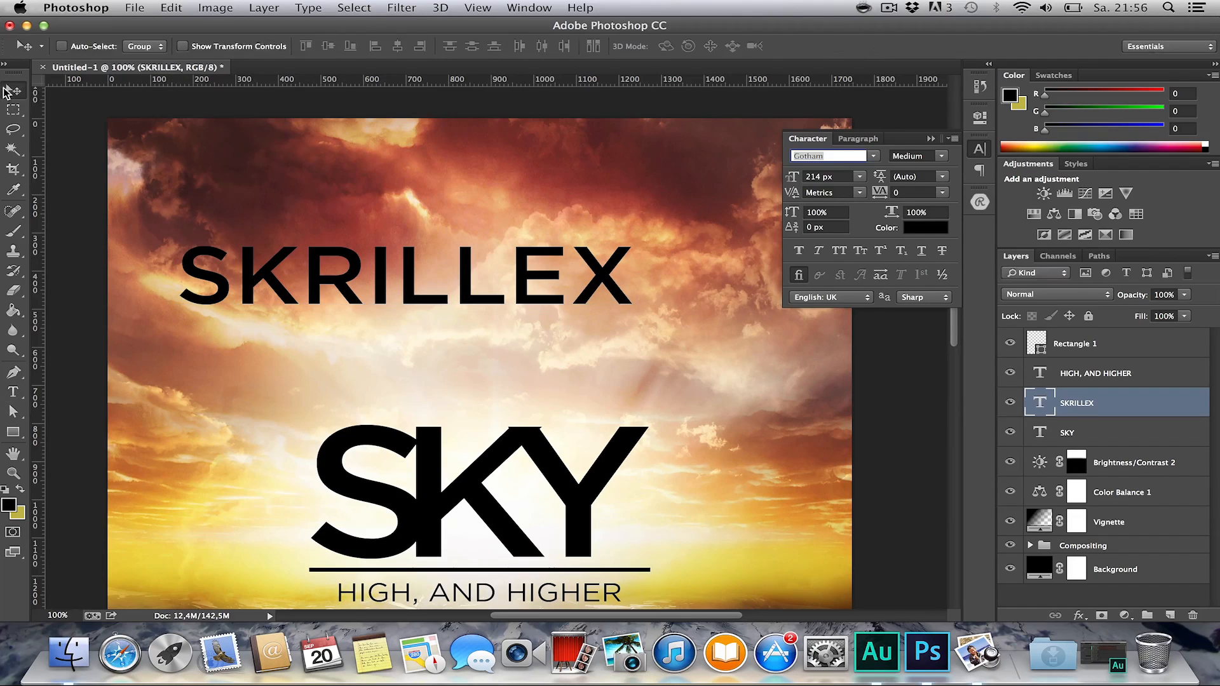
{"action": "key", "text": "super+t"}
{"action": "left_click_drag", "start_coordinate": [630, 318], "coordinate": [525, 296]}
{"action": "key", "text": "Return"}
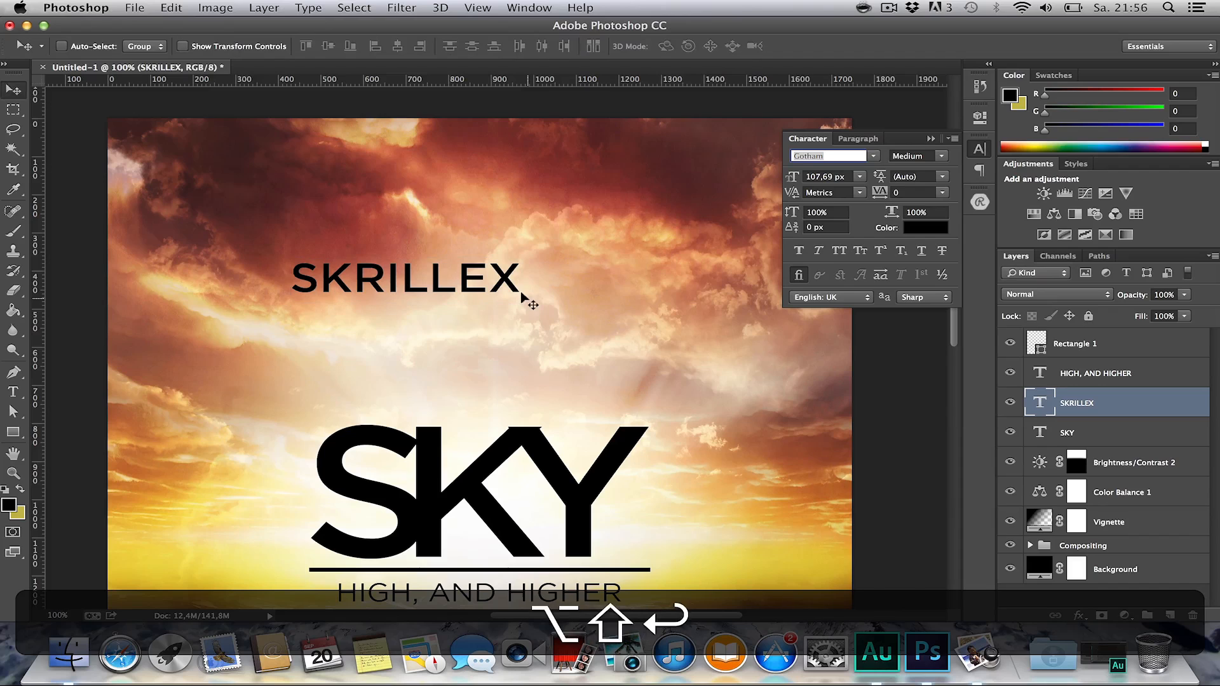
Change the font style of the whole SKRILLEX text to Bold.
{"action": "key", "text": "t"}
{"action": "left_click", "coordinate": [444, 286]}
{"action": "key", "text": "super+a"}
{"action": "left_click", "coordinate": [860, 176]}
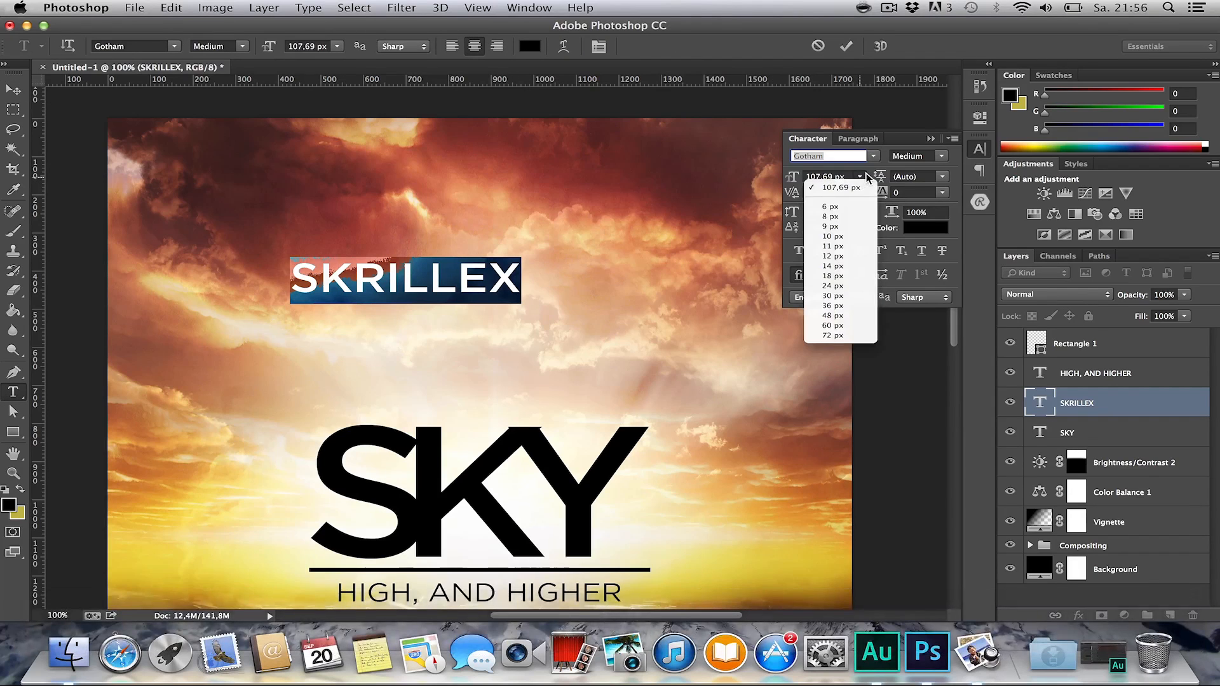
{"action": "left_click", "coordinate": [951, 173]}
{"action": "left_click", "coordinate": [942, 156]}
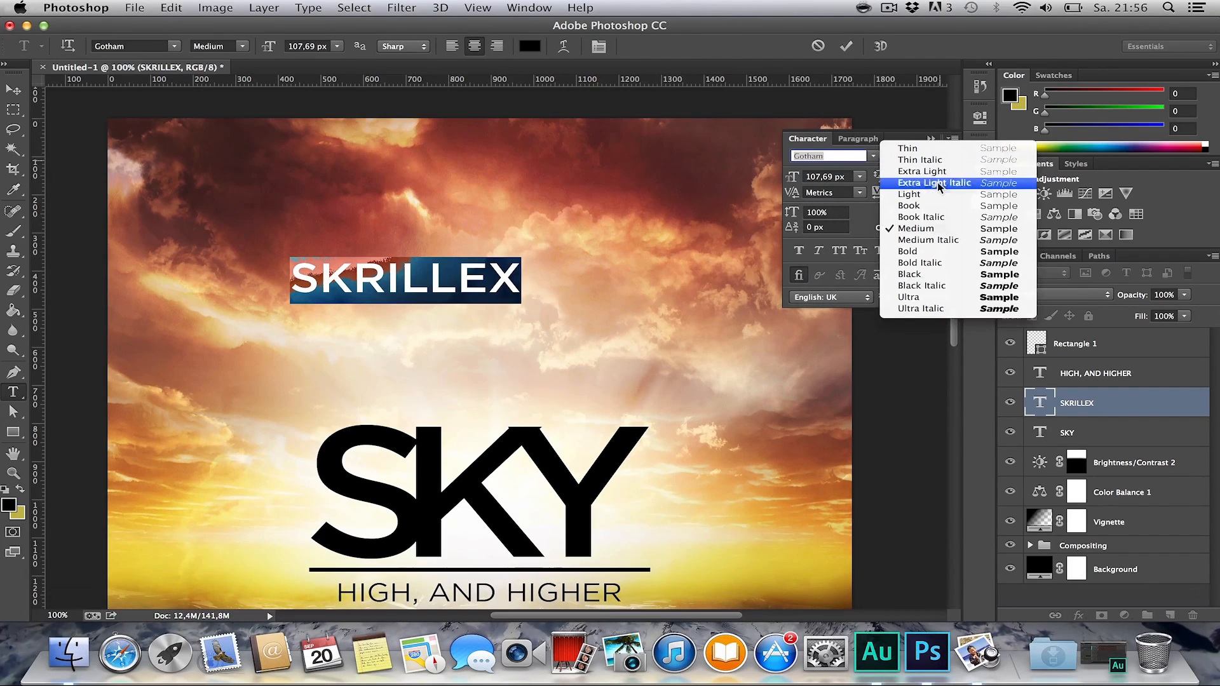
{"action": "left_click", "coordinate": [915, 252]}
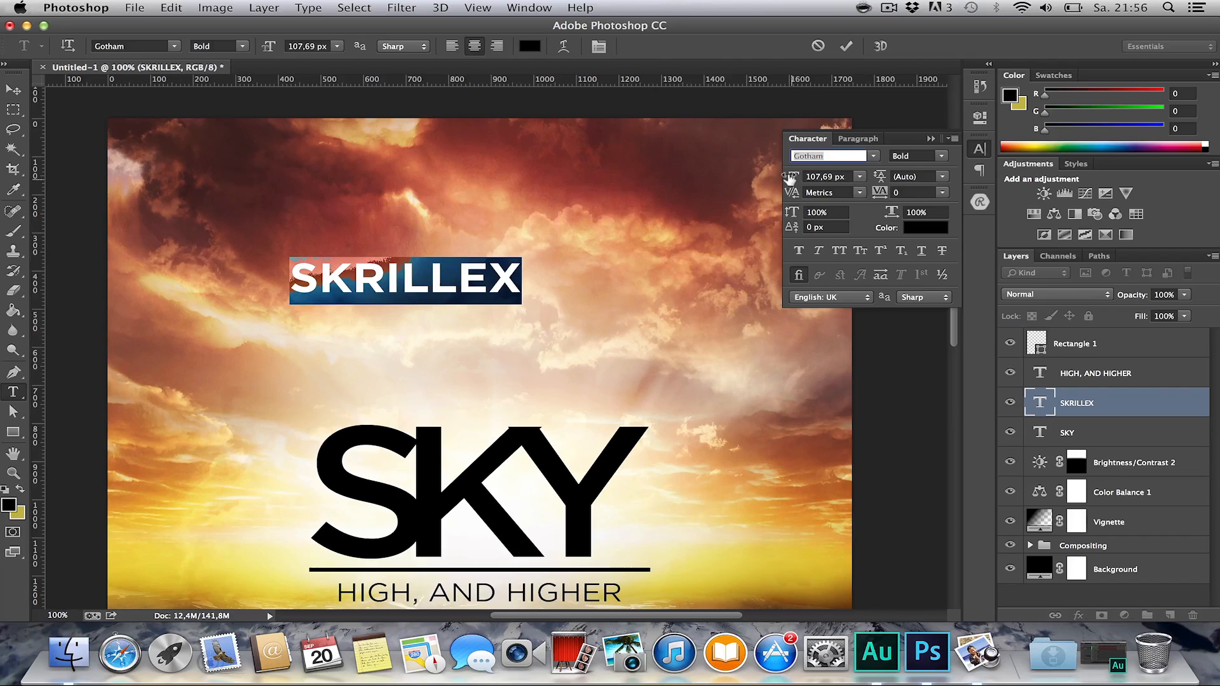
Reduce the SKRILLEX text size to 65.69 px and set its tracking to -25.
{"action": "left_click_drag", "start_coordinate": [790, 179], "coordinate": [765, 186]}
{"action": "left_click", "coordinate": [947, 189]}
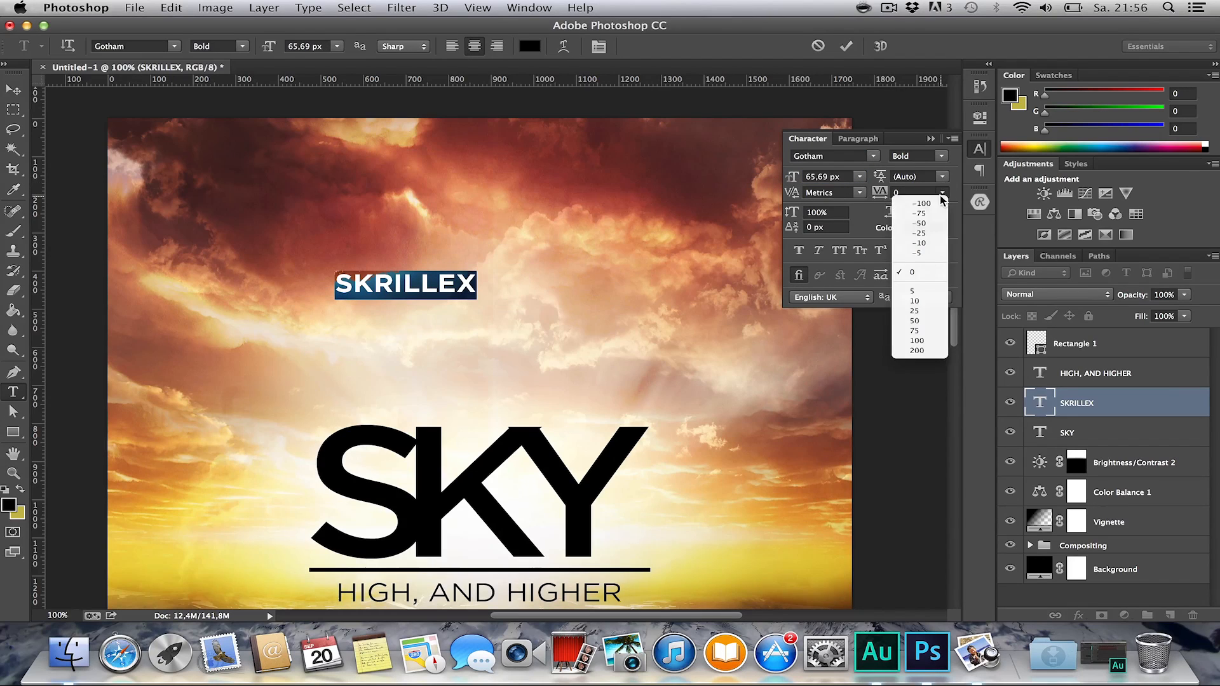
{"action": "left_click", "coordinate": [929, 240]}
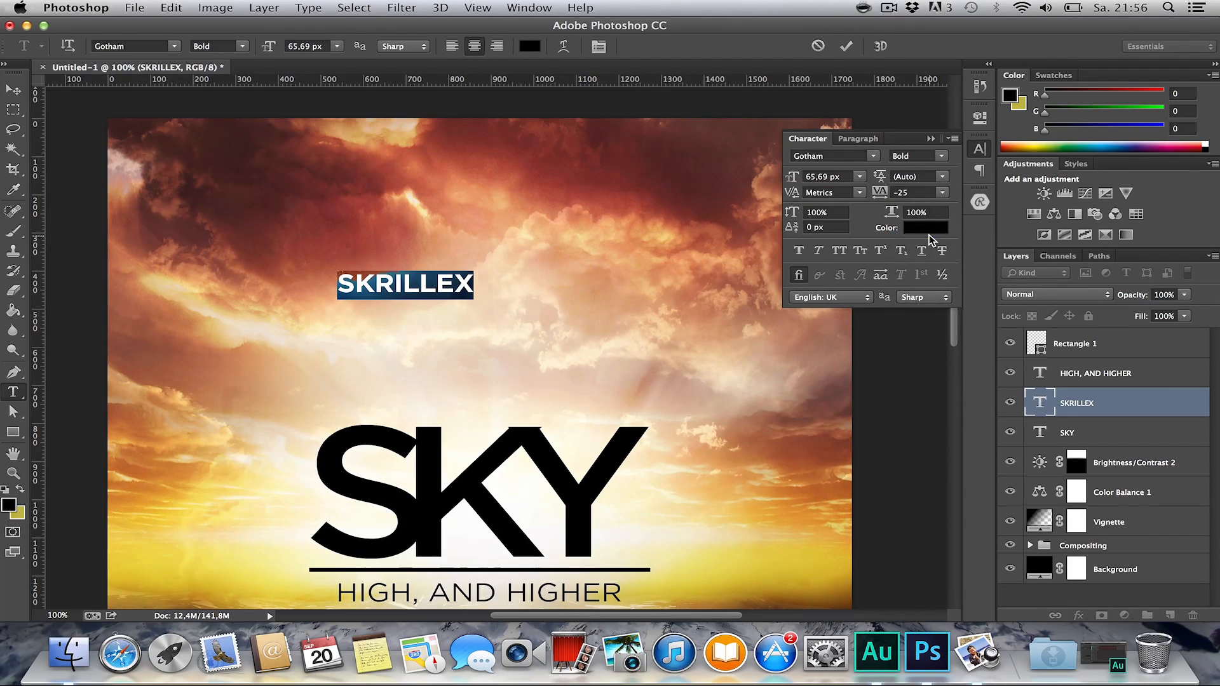
Set the SKRILLEX text's tracking to -50 and move it to the upper-left area of the flyer.
{"action": "left_click", "coordinate": [945, 193]}
{"action": "left_click", "coordinate": [928, 228]}
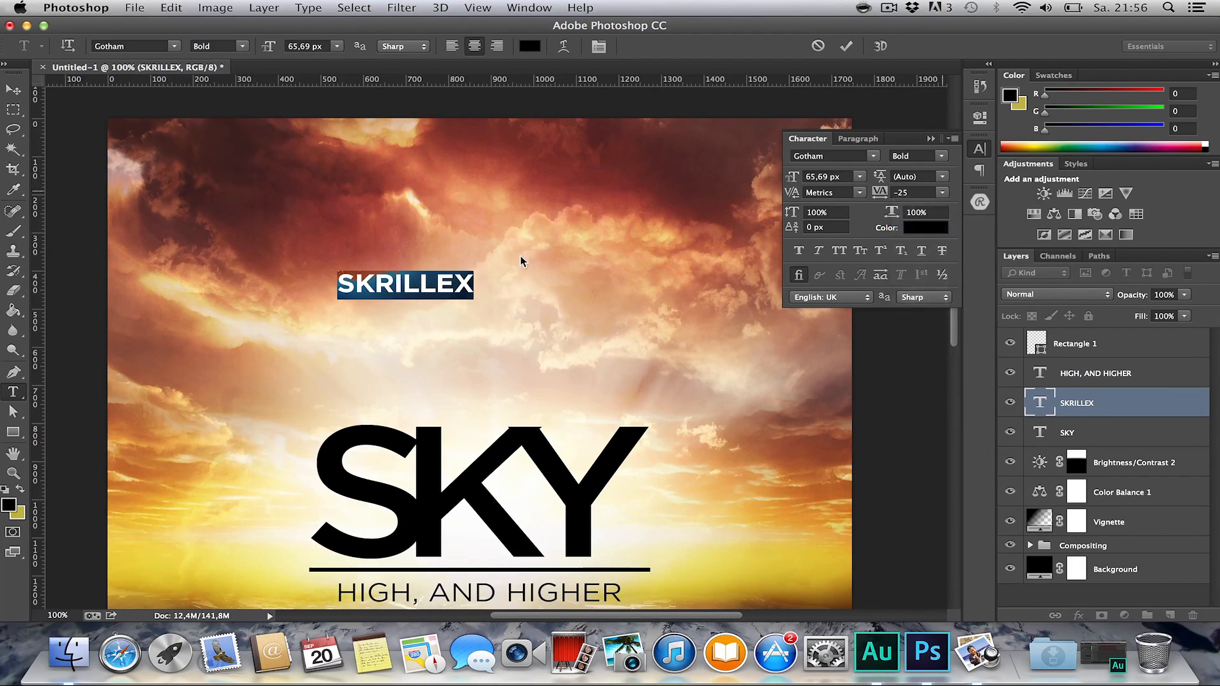
{"action": "left_click", "coordinate": [12, 92]}
{"action": "left_click_drag", "start_coordinate": [356, 282], "coordinate": [257, 185]}
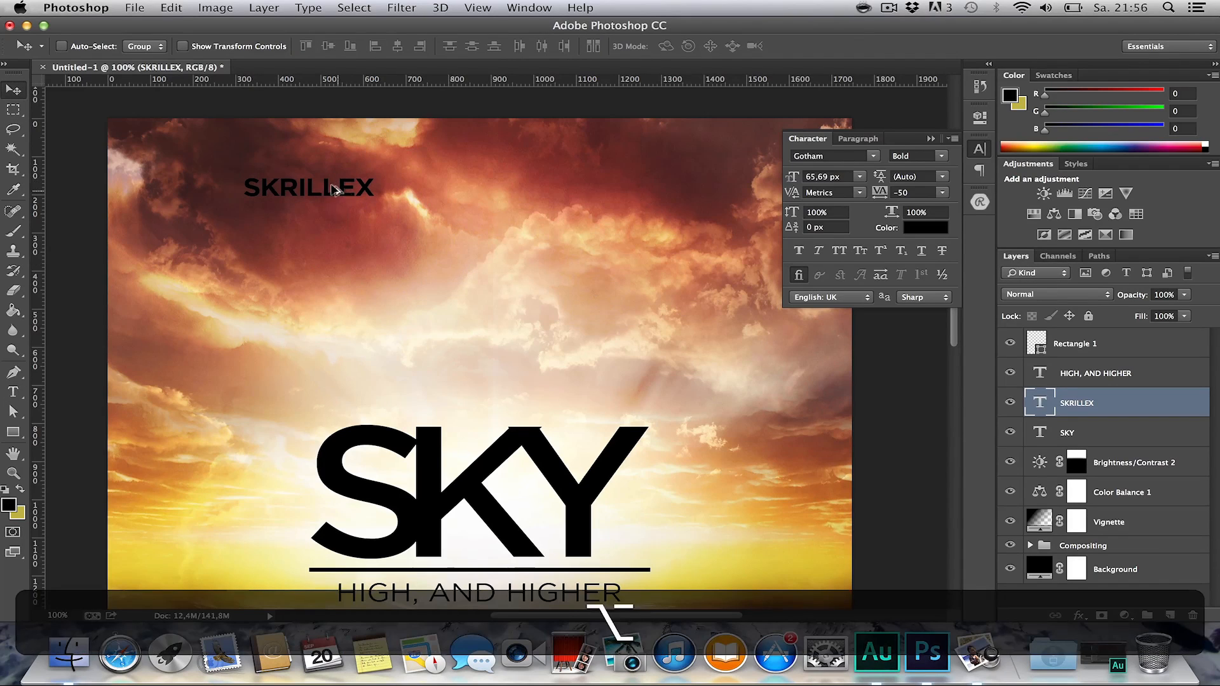
Duplicate the SKRILLEX text directly below the original and change the copy to read TUPAC.
{"action": "left_click_drag", "start_coordinate": [334, 189], "coordinate": [349, 222]}
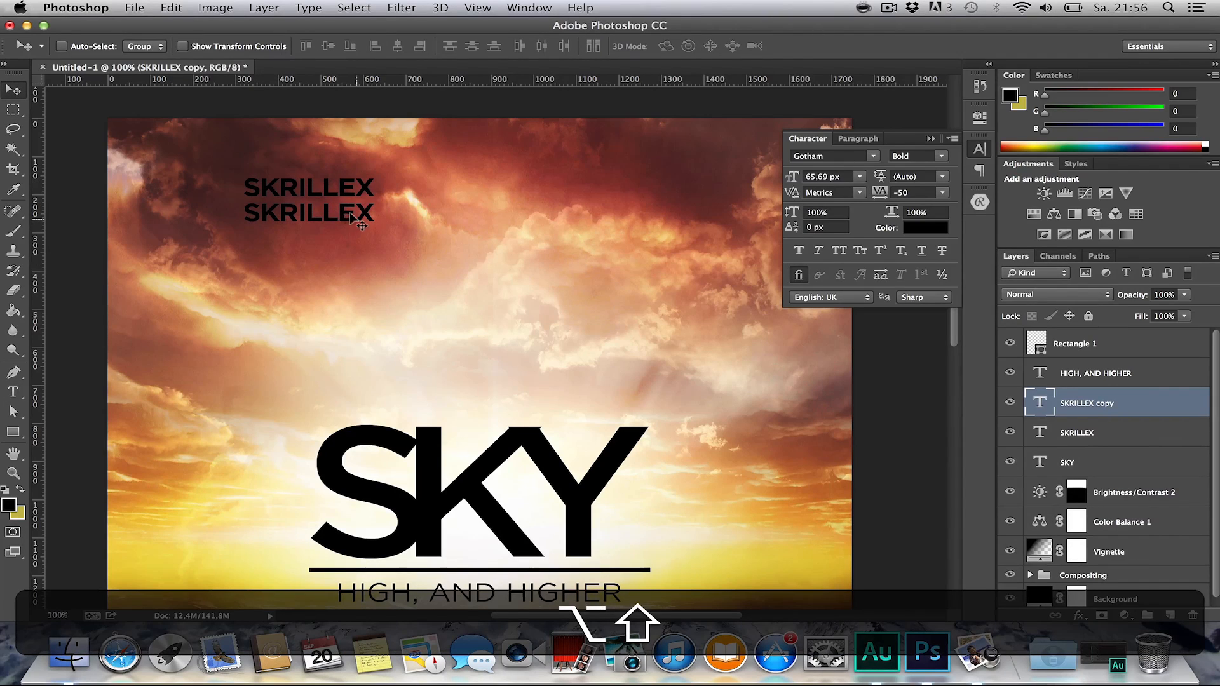
{"action": "key", "text": "t"}
{"action": "left_click", "coordinate": [354, 220]}
{"action": "key", "text": "super+a"}
{"action": "type", "text": "TUPA"}
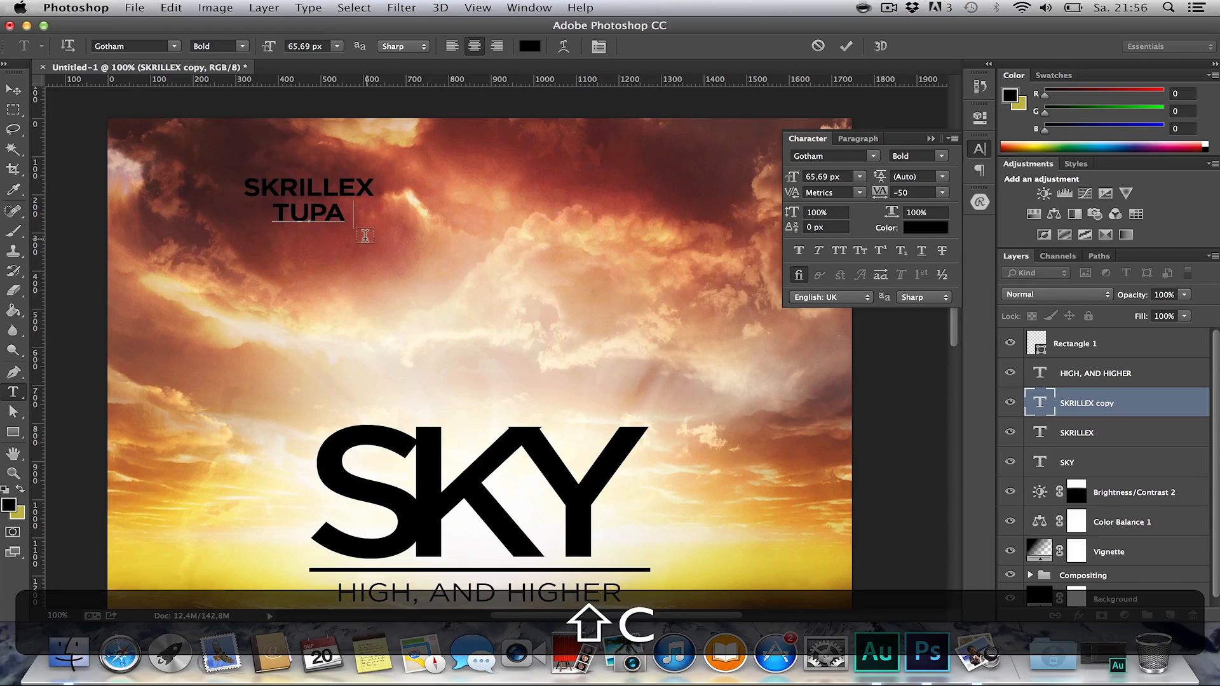
{"action": "type", "text": "C"}
{"action": "left_click", "coordinate": [13, 91]}
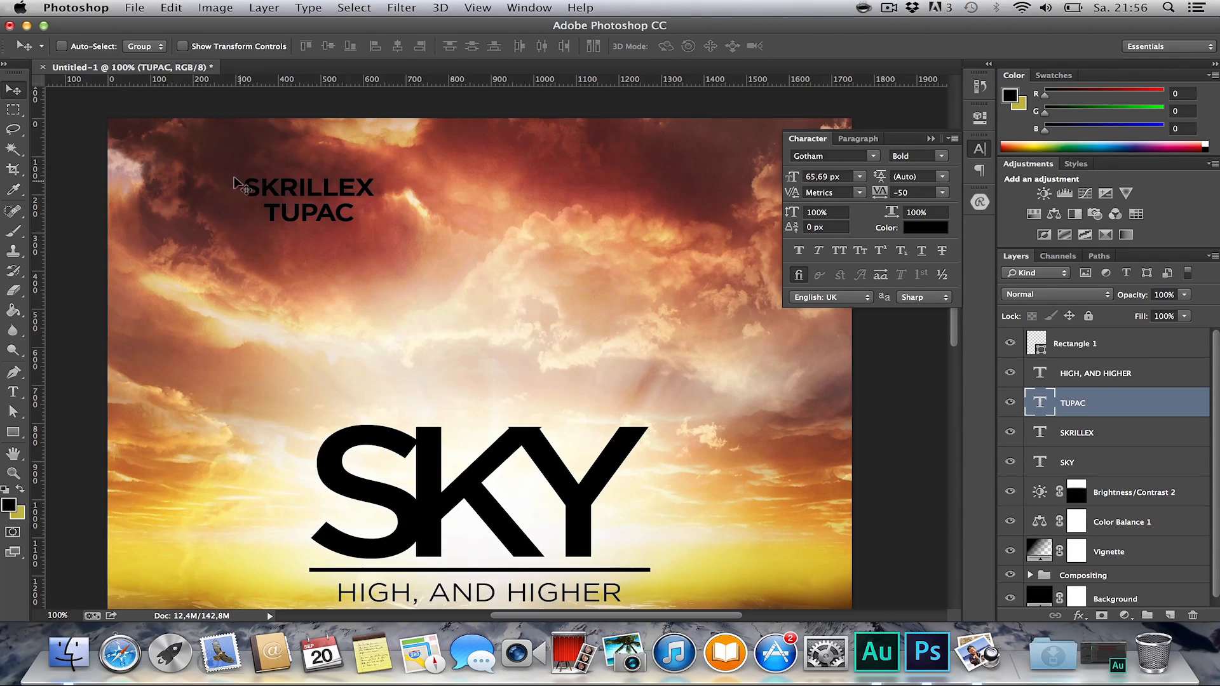
Duplicate the SKRILLEX and TUPAC texts together directly beneath the existing two lines.
{"action": "key", "text": "v"}
{"action": "key", "text": "super+Down"}
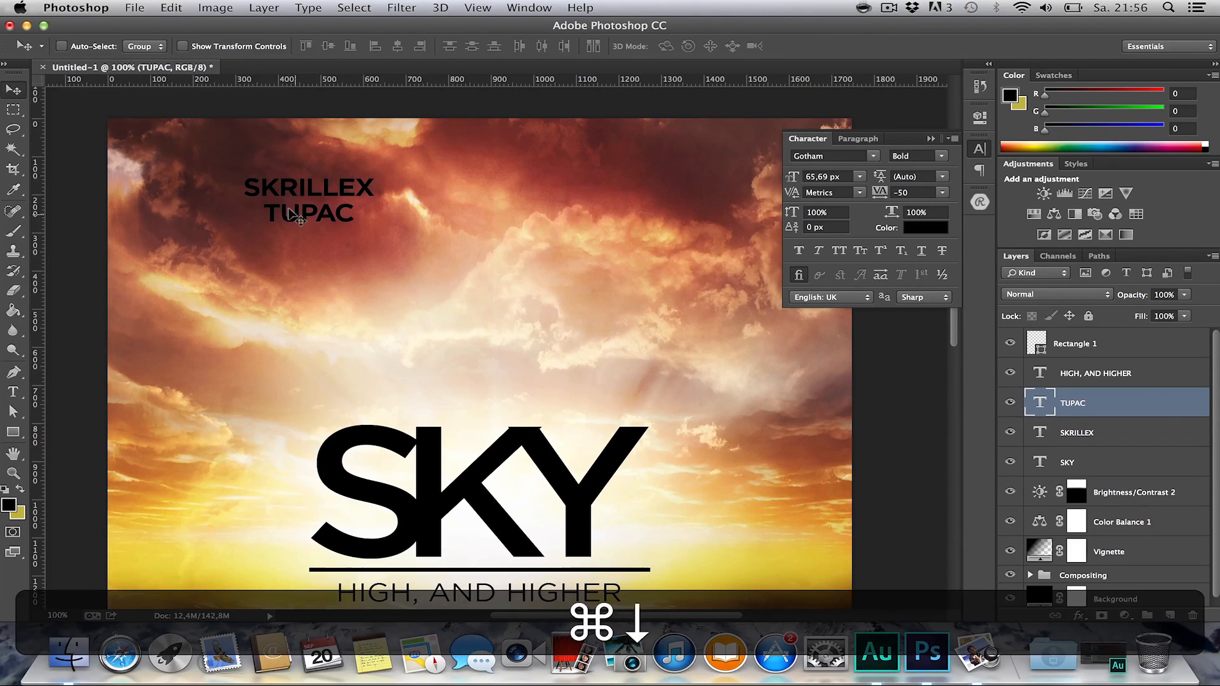
{"action": "key", "text": "shift+super+Down"}
{"action": "key", "text": "shift+Up"}
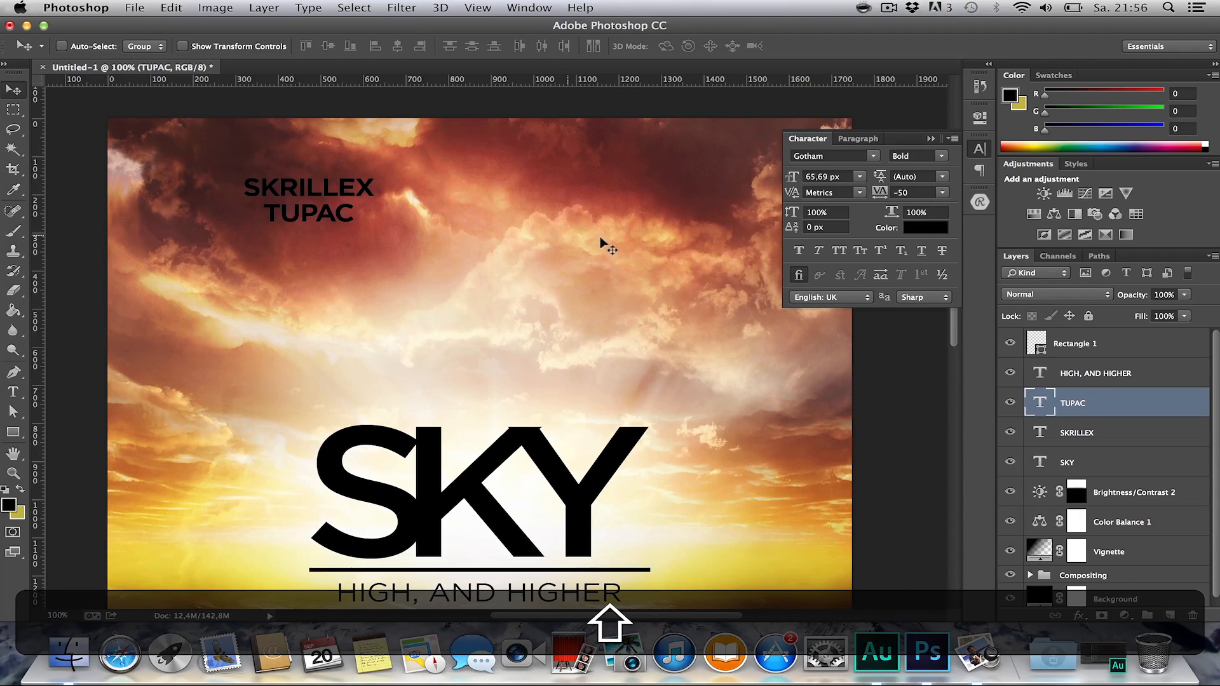
{"action": "key", "text": "alt+shift+bracketleft"}
{"action": "left_click_drag", "start_coordinate": [366, 192], "coordinate": [360, 242]}
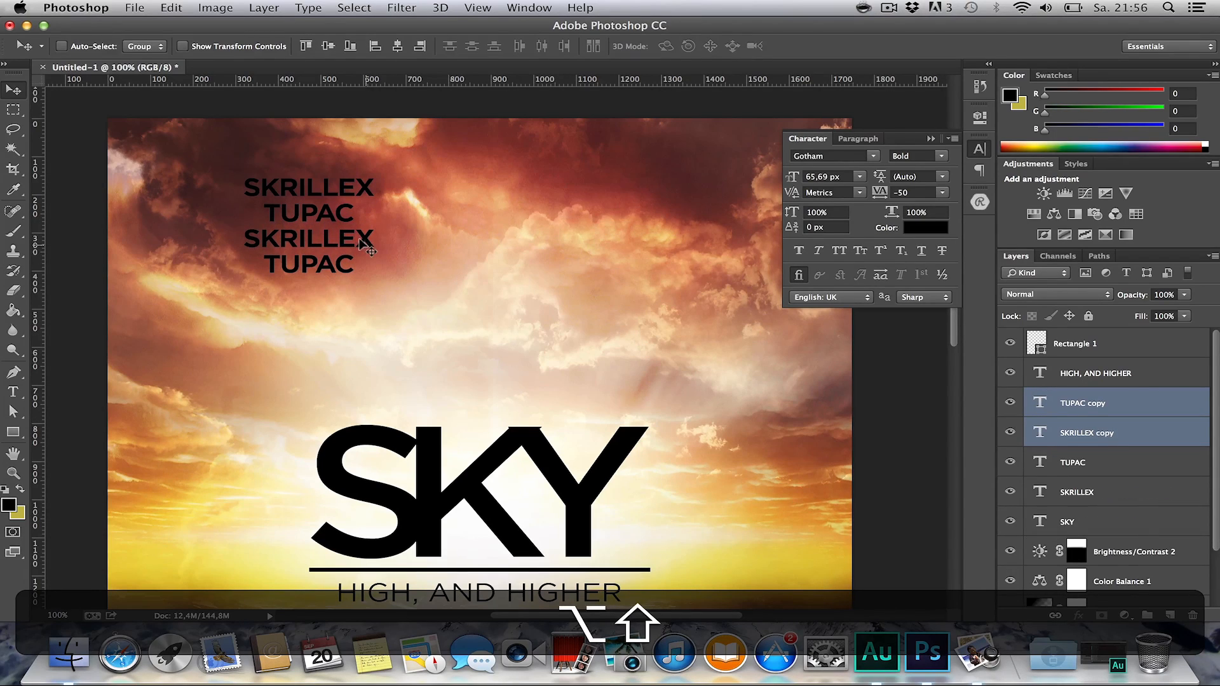
Change the duplicated SKRILLEX text in the third line to EMINEM.
{"action": "key", "text": "alt+shift+t"}
{"action": "left_click", "coordinate": [328, 239]}
{"action": "key", "text": "super+a"}
{"action": "type", "text": "EMINEM"}
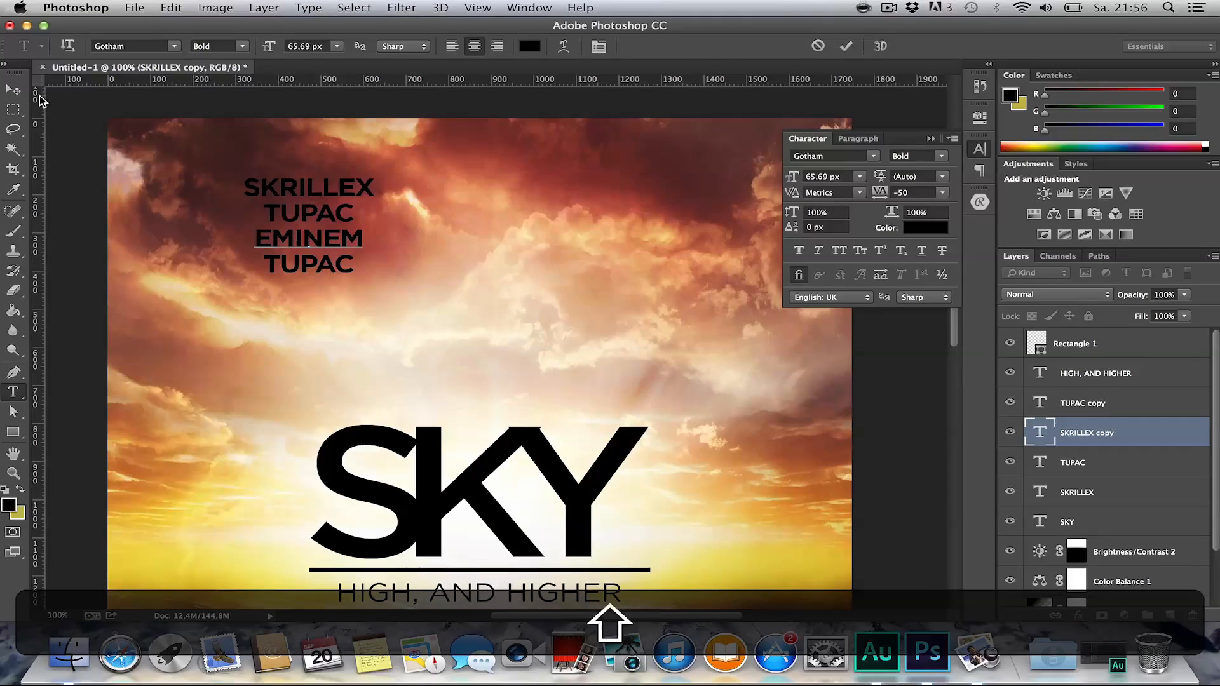
{"action": "key", "text": "super+Return"}
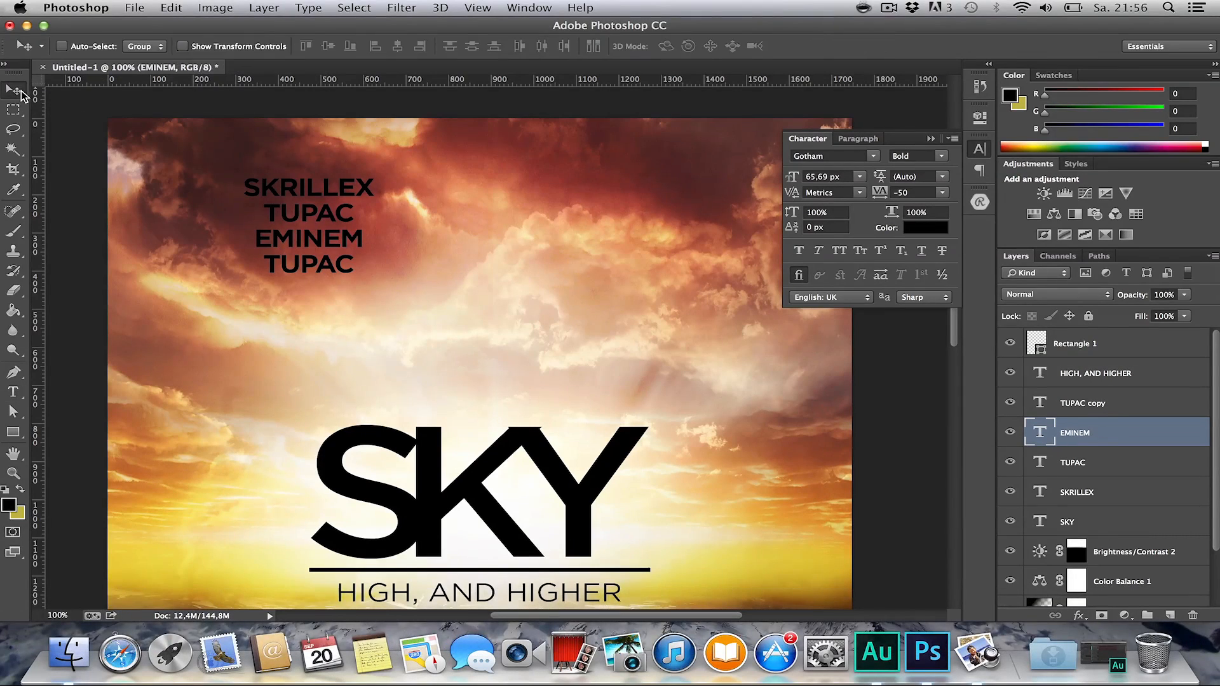
Change the duplicated TUPAC text in the fourth line to U2.
{"action": "key", "text": "t"}
{"action": "left_click", "coordinate": [281, 254]}
{"action": "key", "text": "super+a"}
{"action": "type", "text": "U2"}
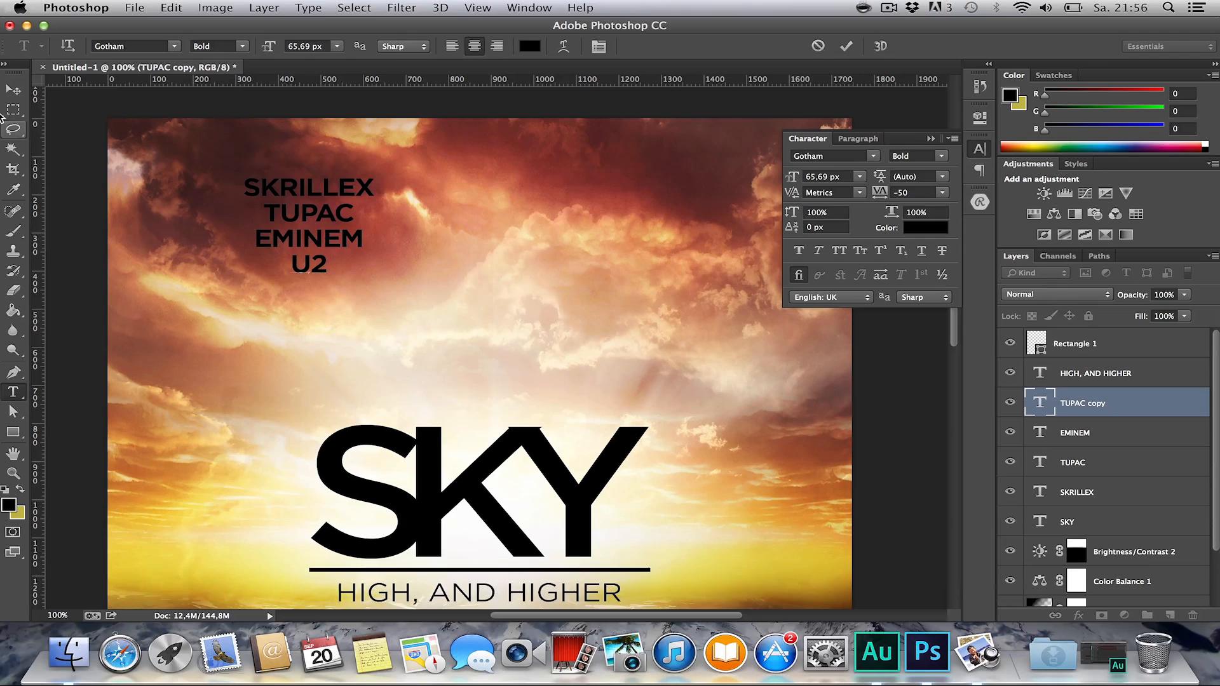
{"action": "key", "text": "super+Return"}
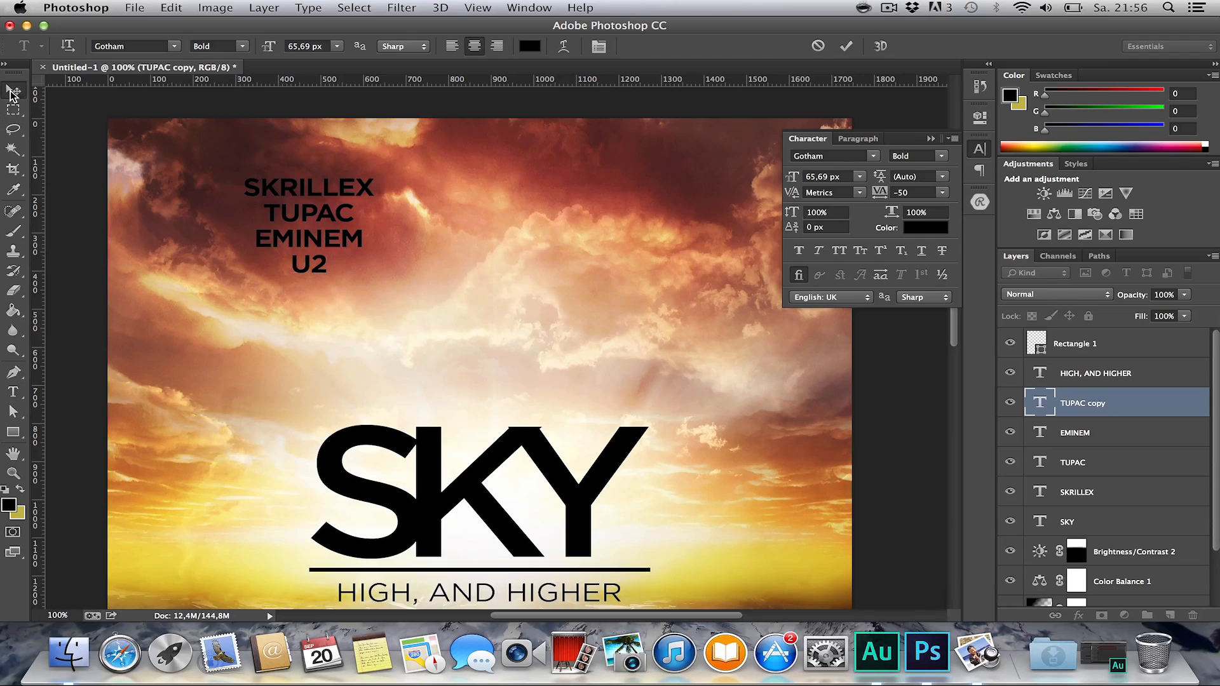
{"action": "key", "text": "h"}
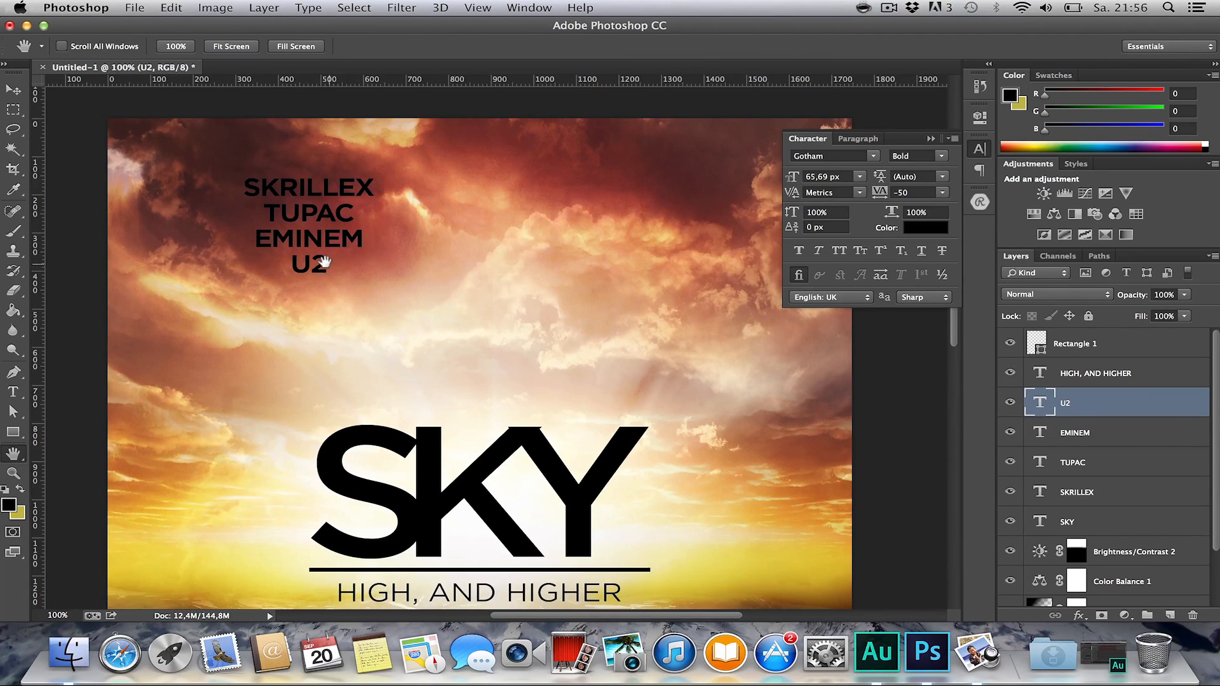
{"action": "key", "text": "v"}
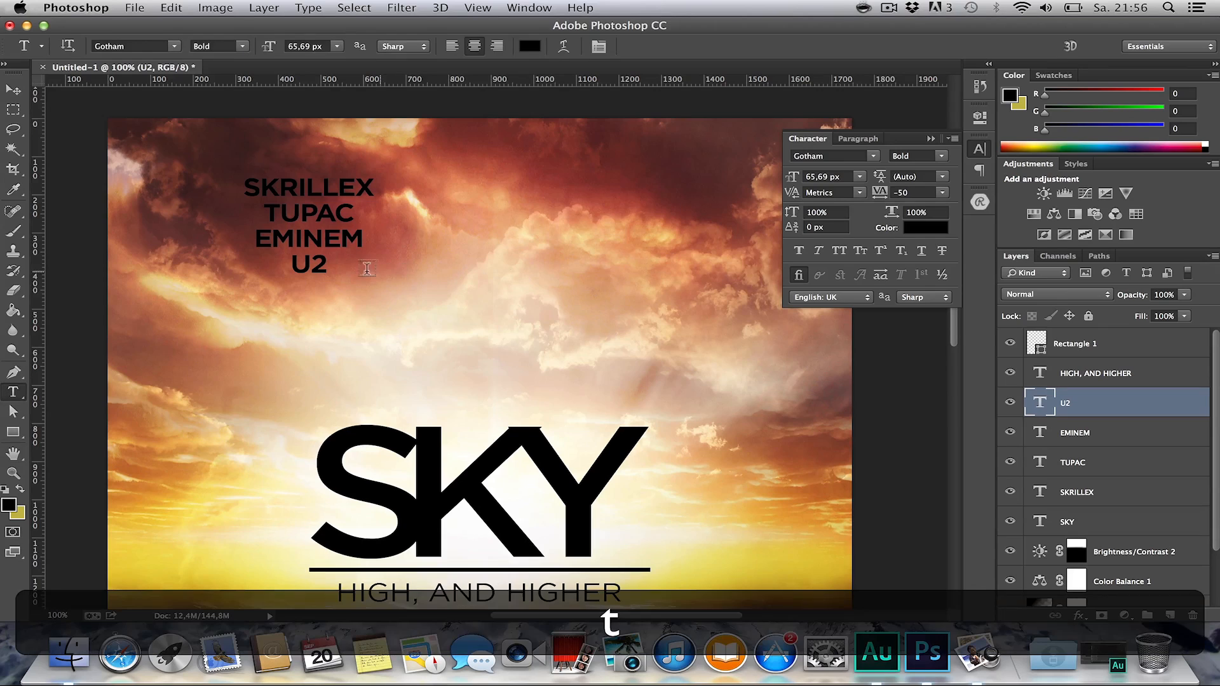
{"action": "left_click", "coordinate": [1056, 442]}
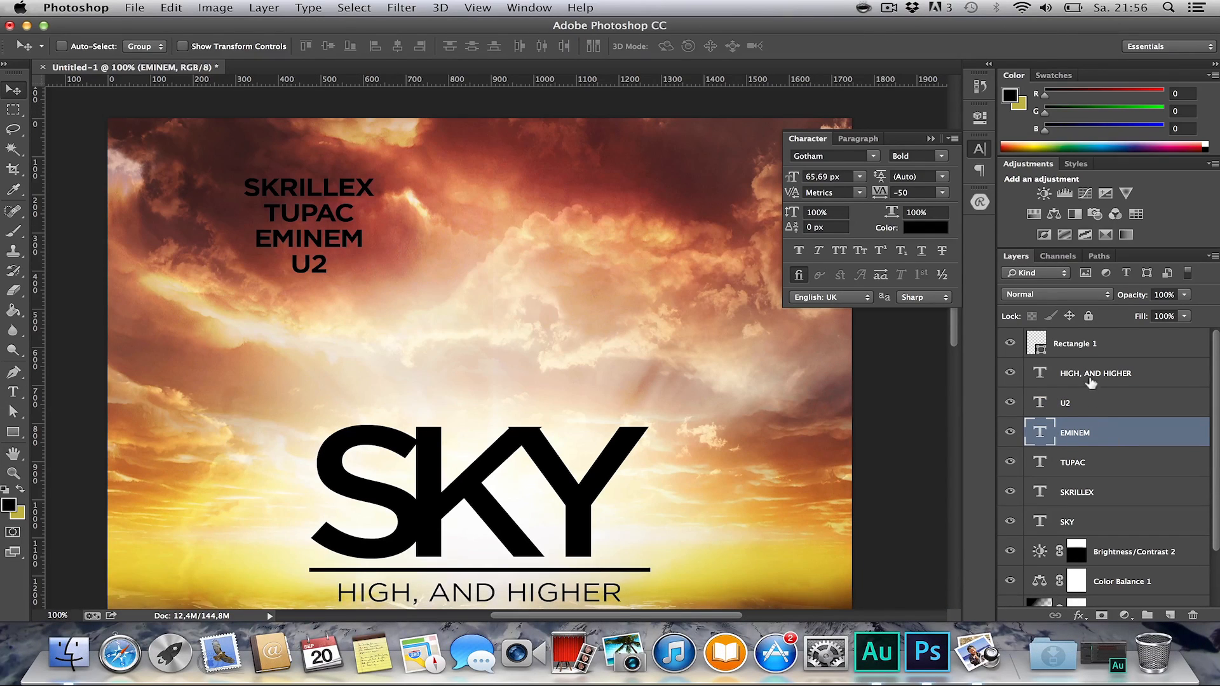
{"action": "left_click", "coordinate": [1091, 375]}
{"action": "left_click", "coordinate": [1089, 404]}
{"action": "left_click", "coordinate": [1092, 489], "text": "shift"}
{"action": "key", "text": "shift+t"}
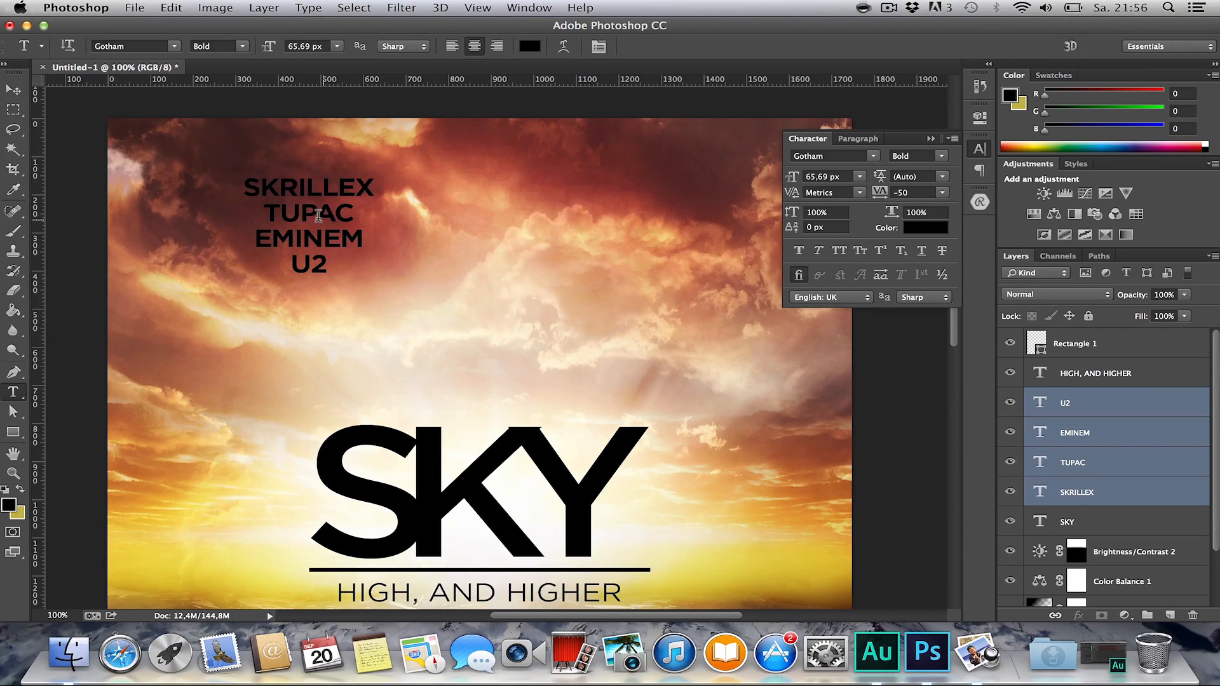
{"action": "left_click", "coordinate": [318, 216]}
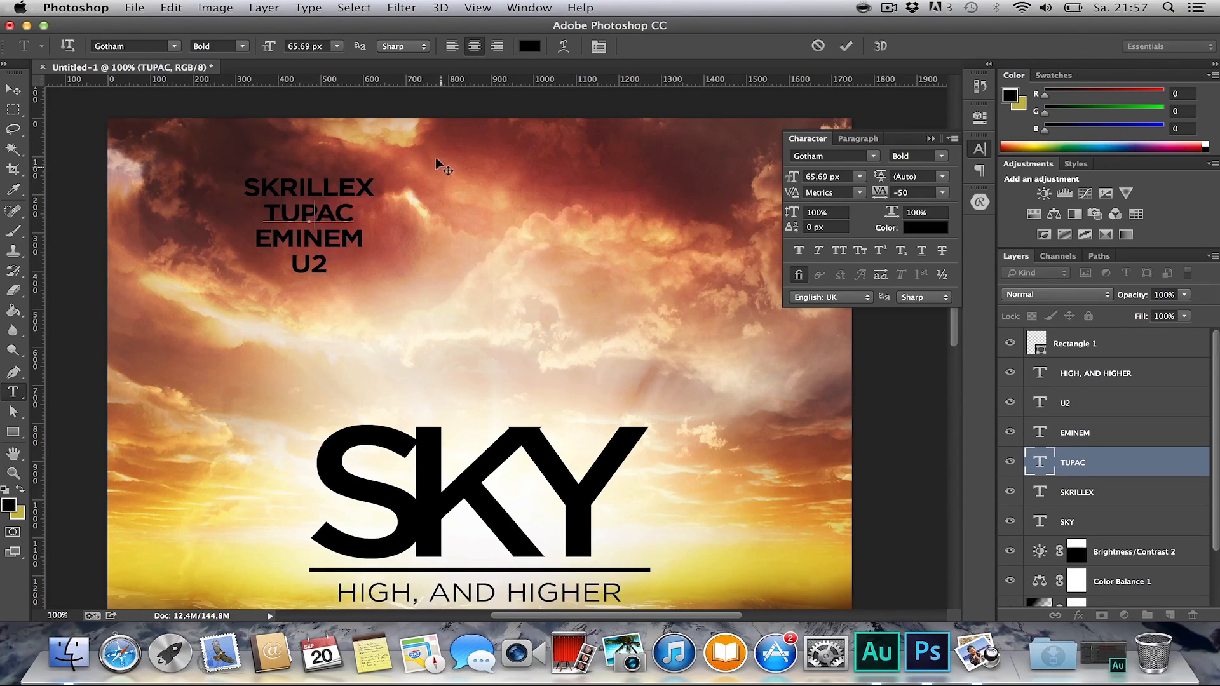
{"action": "key", "text": "v"}
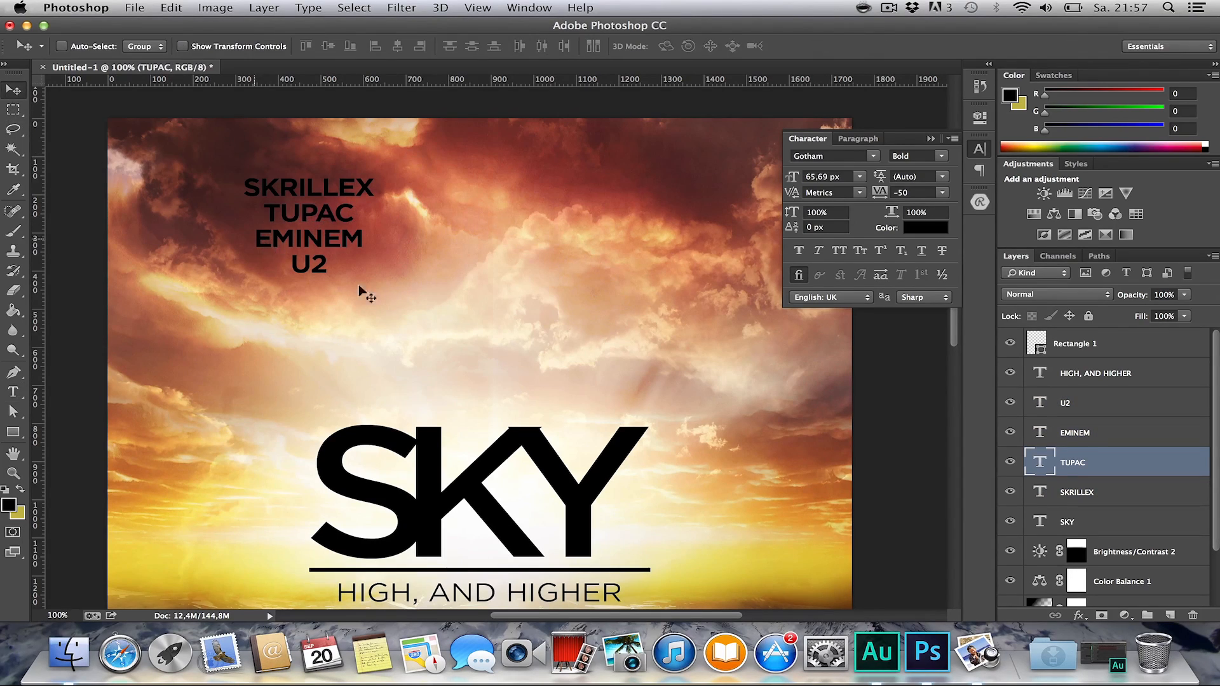
Delete the EMINEM, TUPAC and SKRILLEX text layers, keeping only the U2 artist text.
{"action": "left_click", "coordinate": [1093, 433]}
{"action": "key", "text": "BackSpace"}
{"action": "key", "text": "BackSpace"}
{"action": "key", "text": "BackSpace"}
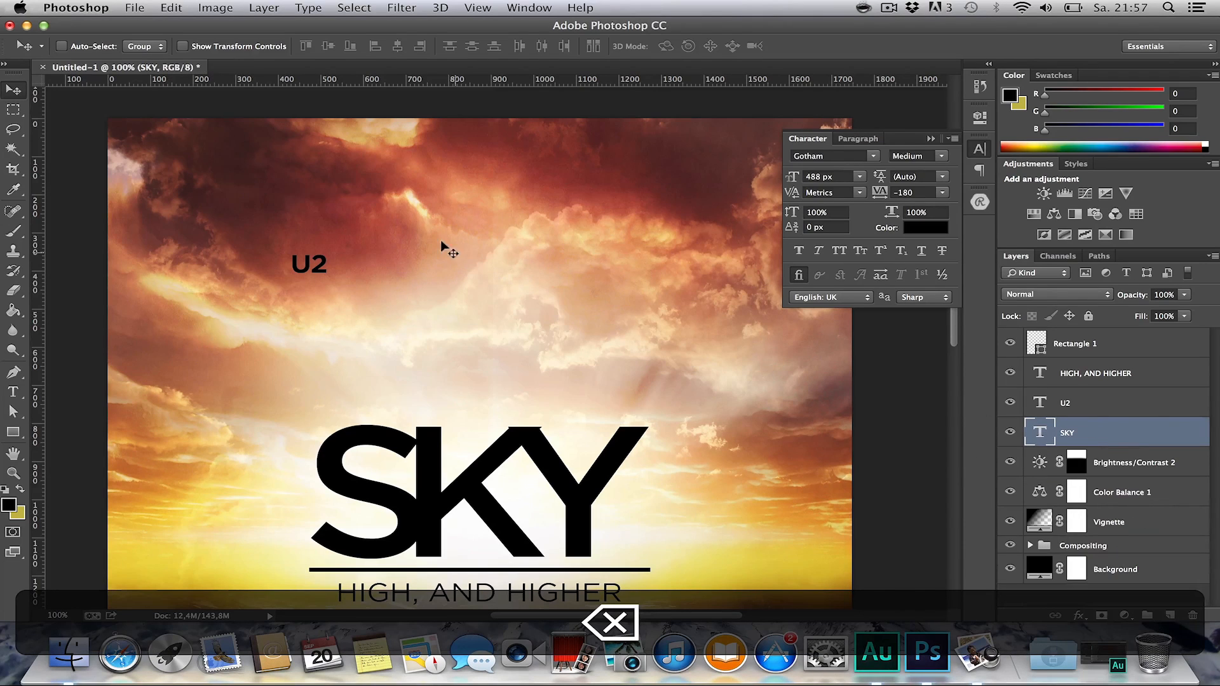
Insert an empty line above U2 within its text layer and place the text cursor on it.
{"action": "key", "text": "t"}
{"action": "left_click", "coordinate": [311, 264]}
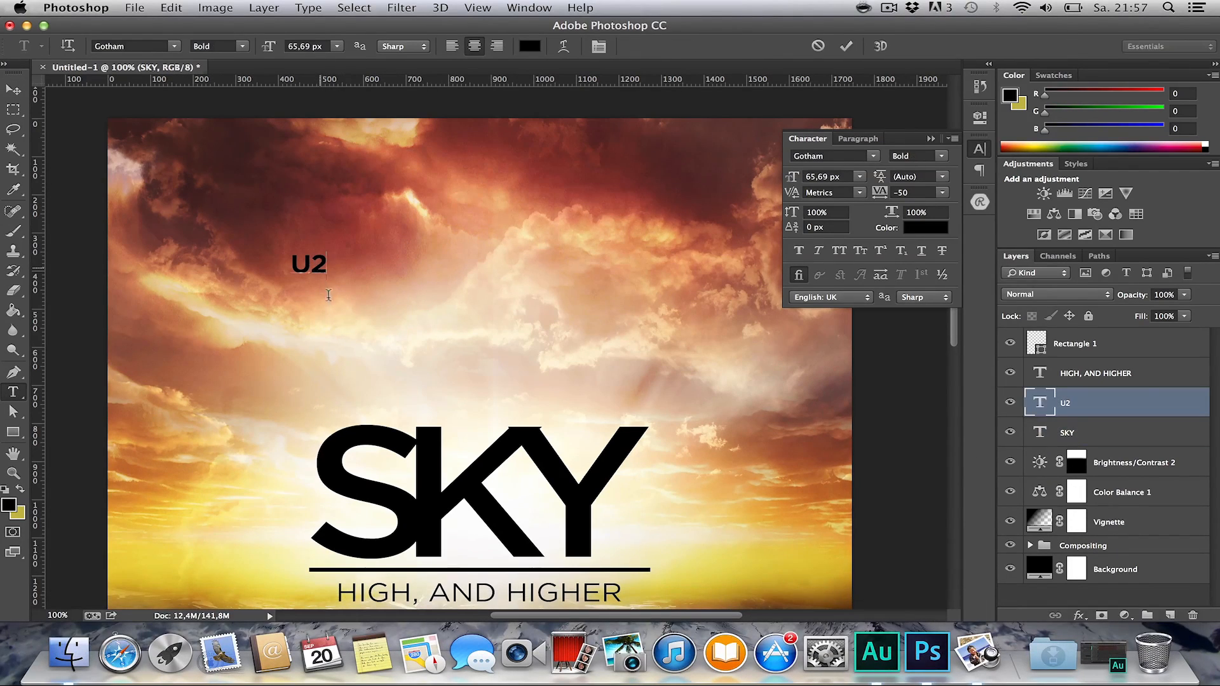
{"action": "key", "text": "Left"}
{"action": "key", "text": "Left"}
{"action": "key", "text": "Return"}
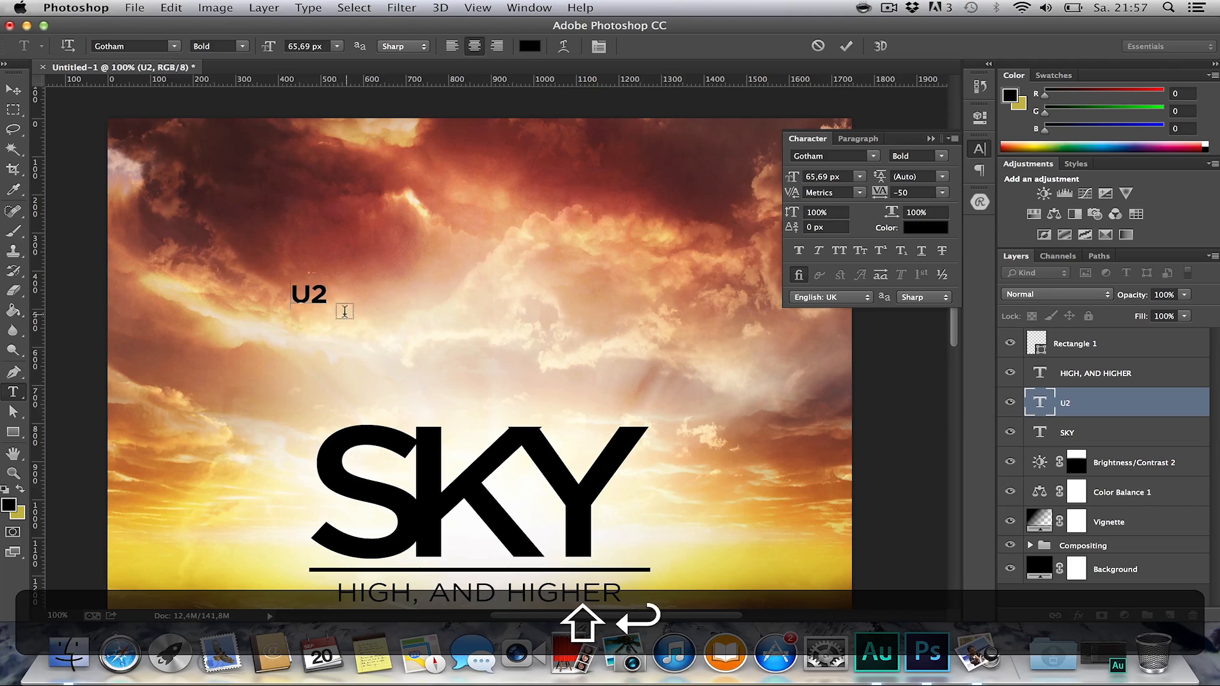
{"action": "key", "text": "shift+Up"}
{"action": "key", "text": "Left"}
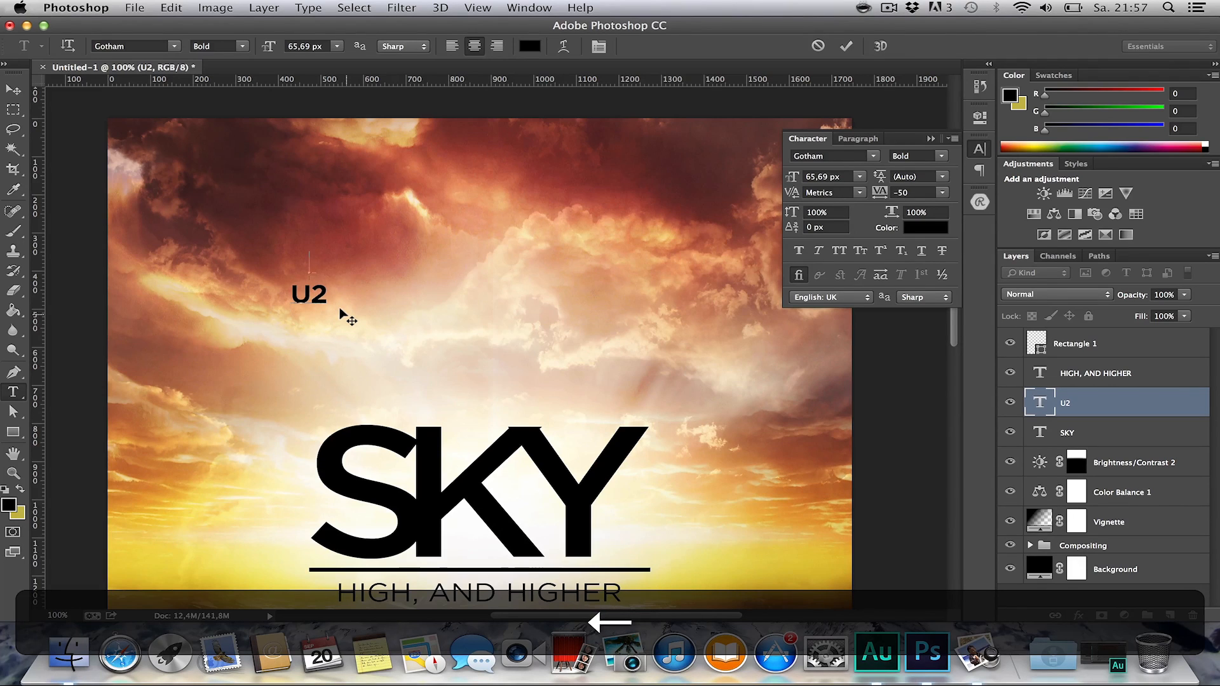
Left-align all text in the U2 layer and enter SKRILLEX on the line above U2.
{"action": "key", "text": "super+shift+l"}
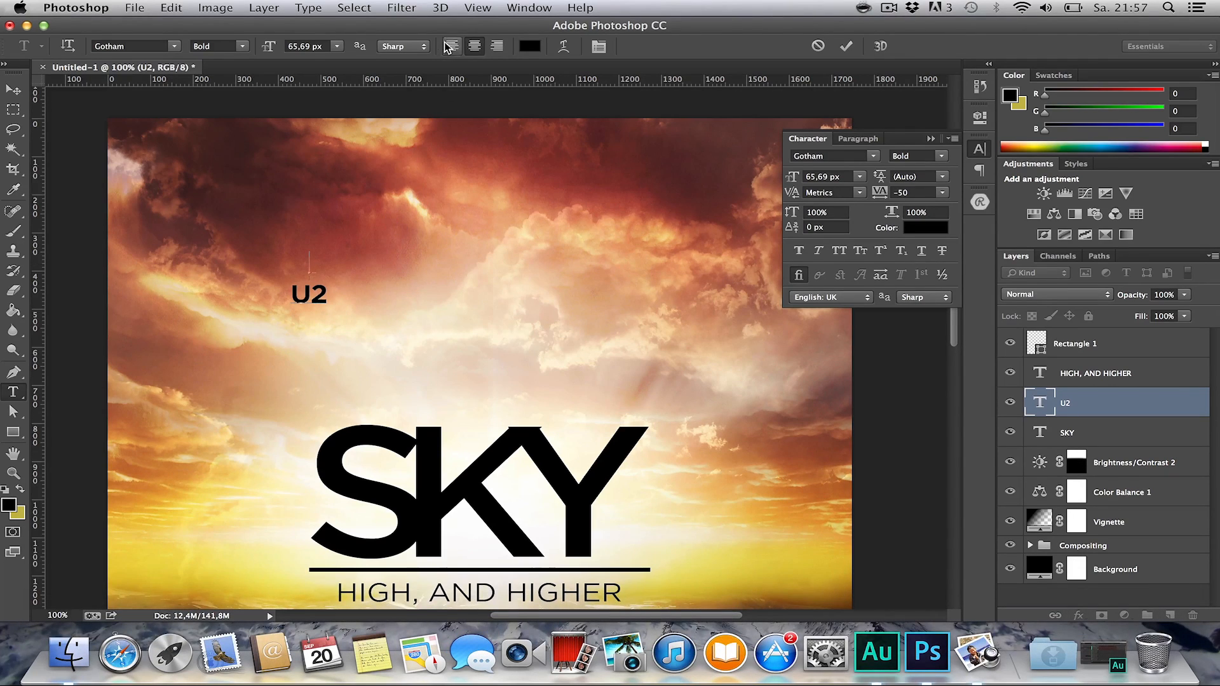
{"action": "key", "text": "super+a"}
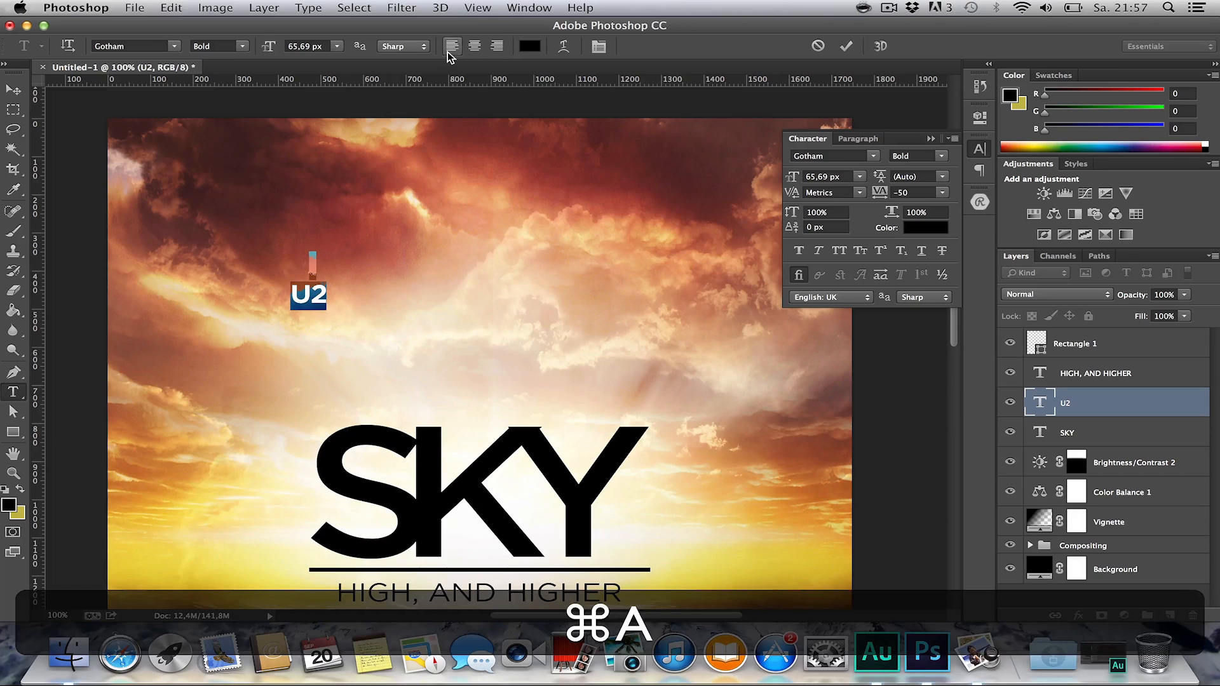
{"action": "key", "text": "super+shift+l"}
{"action": "type", "text": "SKRILLEX"}
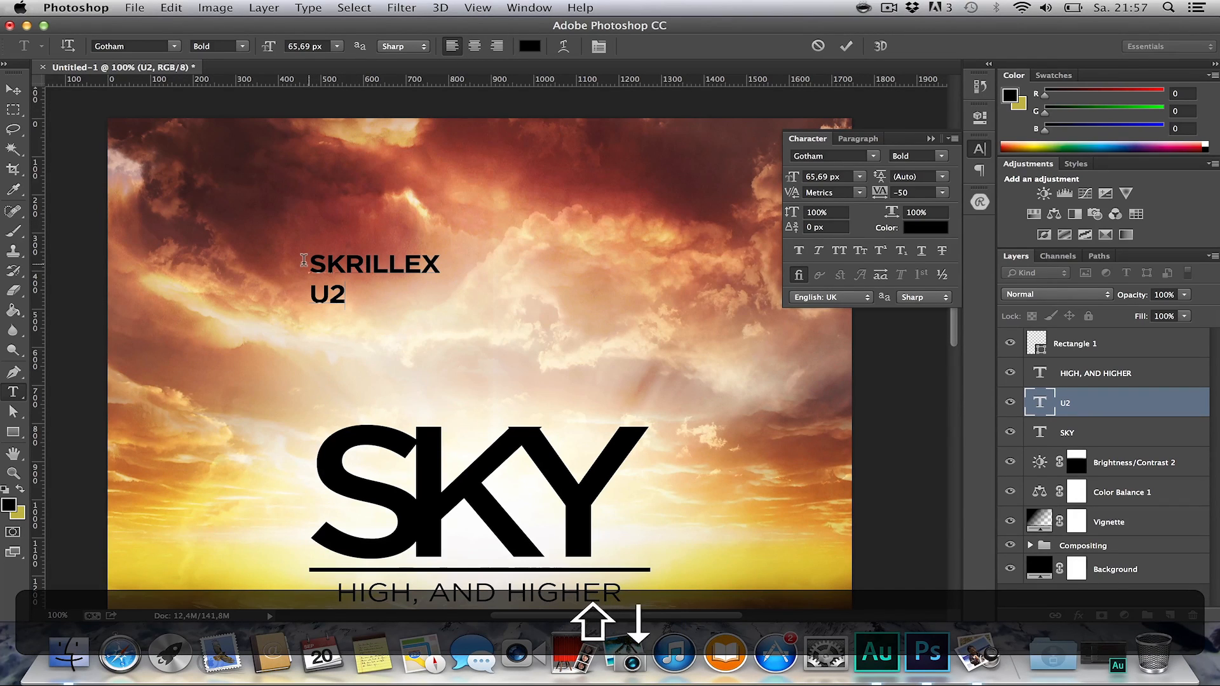
Add the lines TUPAC and EMINEM below U2 in the artist list text.
{"action": "key", "text": "Return"}
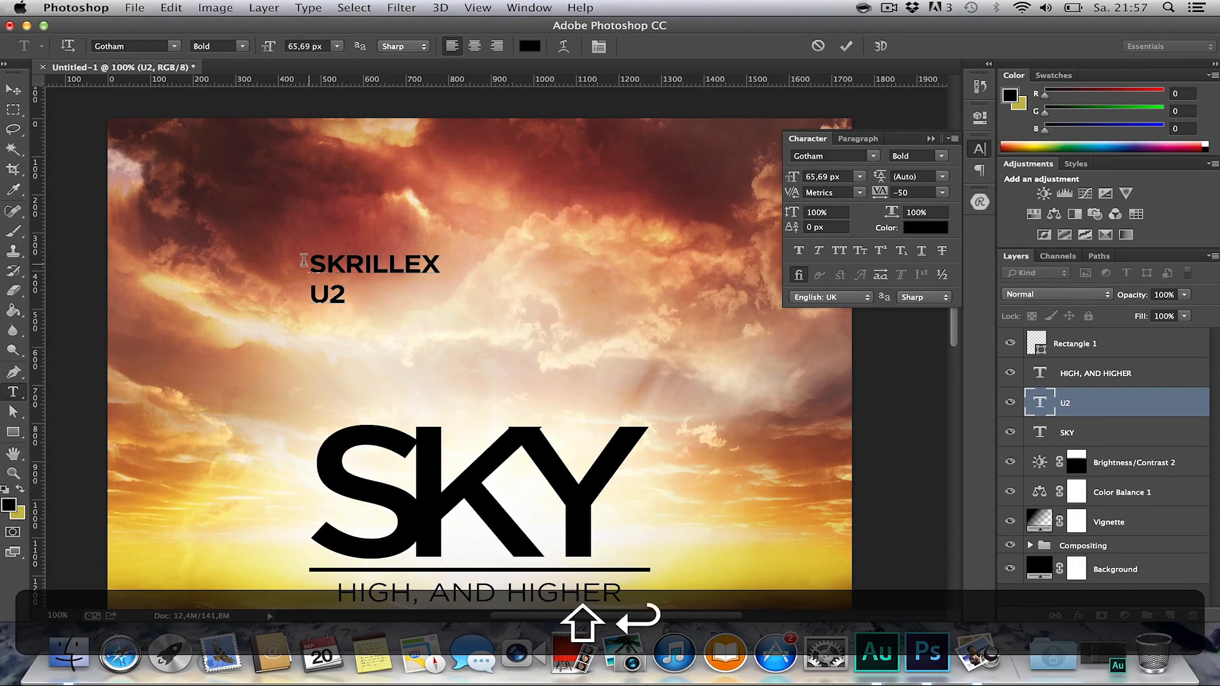
{"action": "type", "text": "TUPAC"}
{"action": "key", "text": "Return"}
{"action": "type", "text": "EMINEM"}
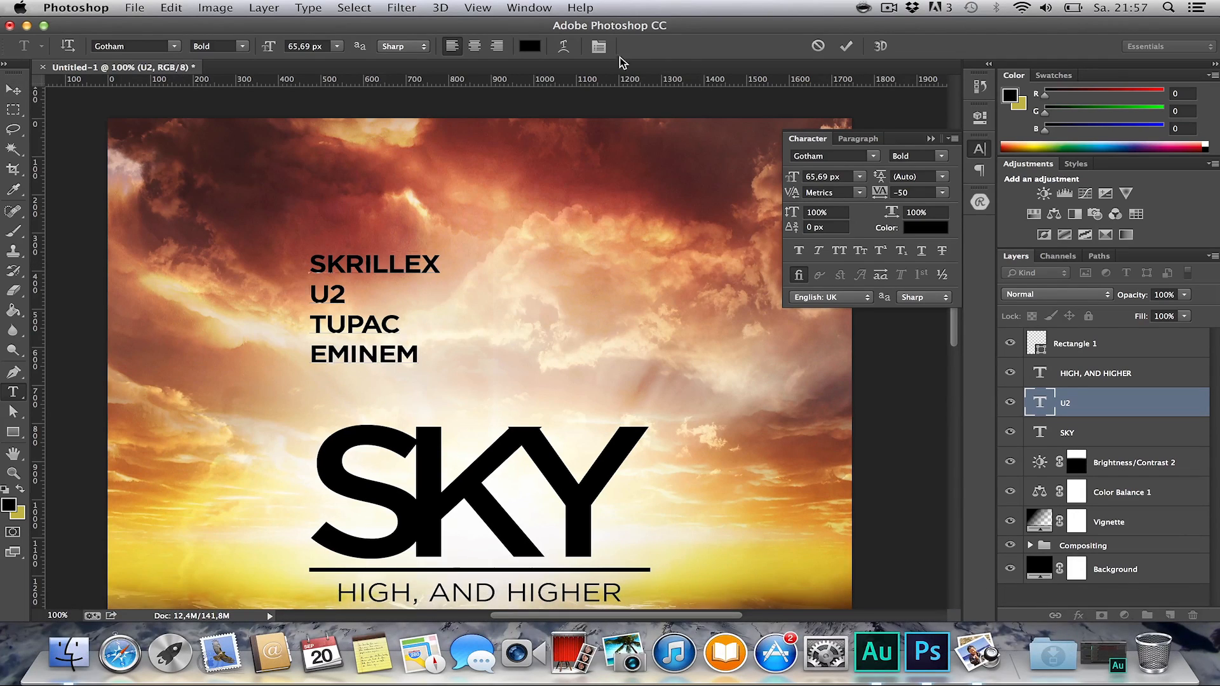
Set the whole artist list's leading to 58.04 px and move the text block toward the poster's upper-left corner.
{"action": "key", "text": "super+a"}
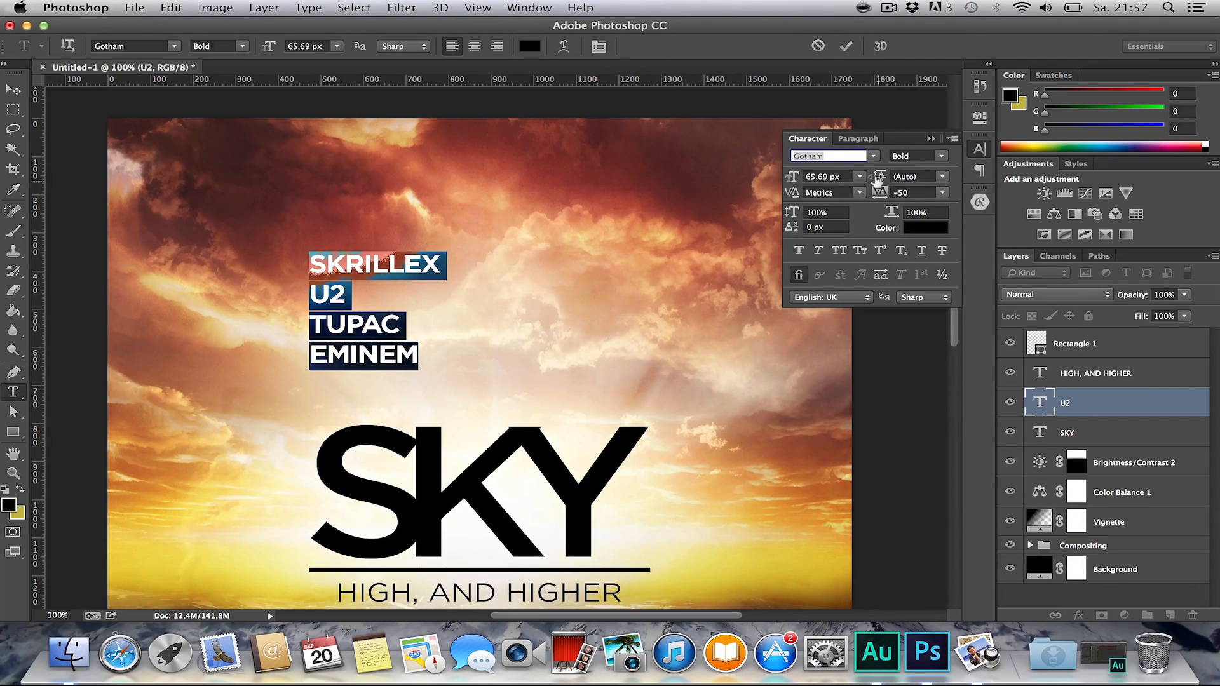
{"action": "left_click_drag", "start_coordinate": [876, 181], "coordinate": [924, 173]}
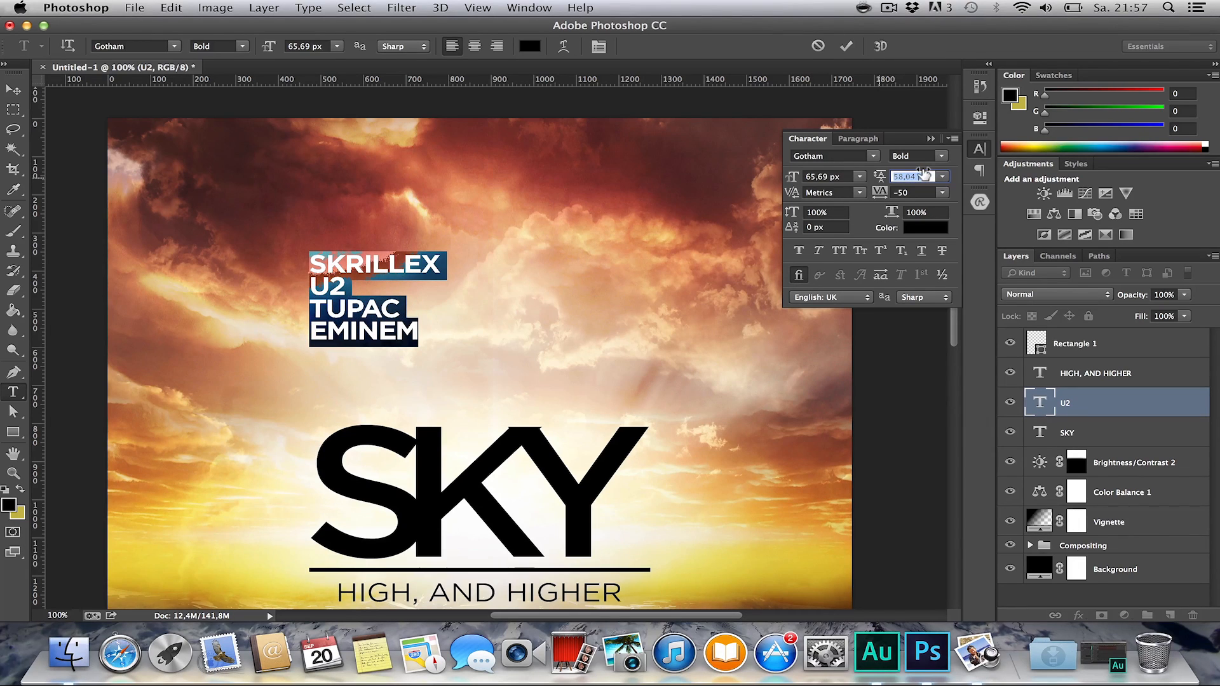
{"action": "key", "text": "super+Return"}
{"action": "key", "text": "v"}
{"action": "left_click_drag", "start_coordinate": [322, 222], "coordinate": [273, 176]}
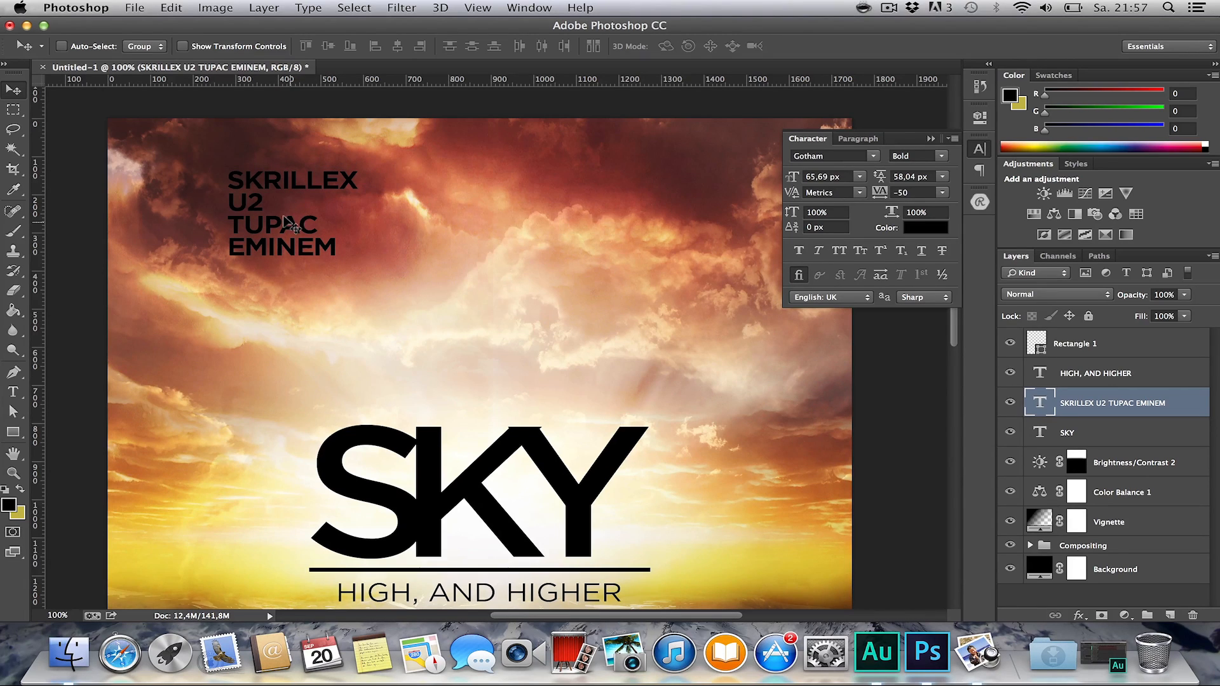
{"action": "scroll", "coordinate": [286, 221], "scroll_direction": "down", "scroll_amount": 2}
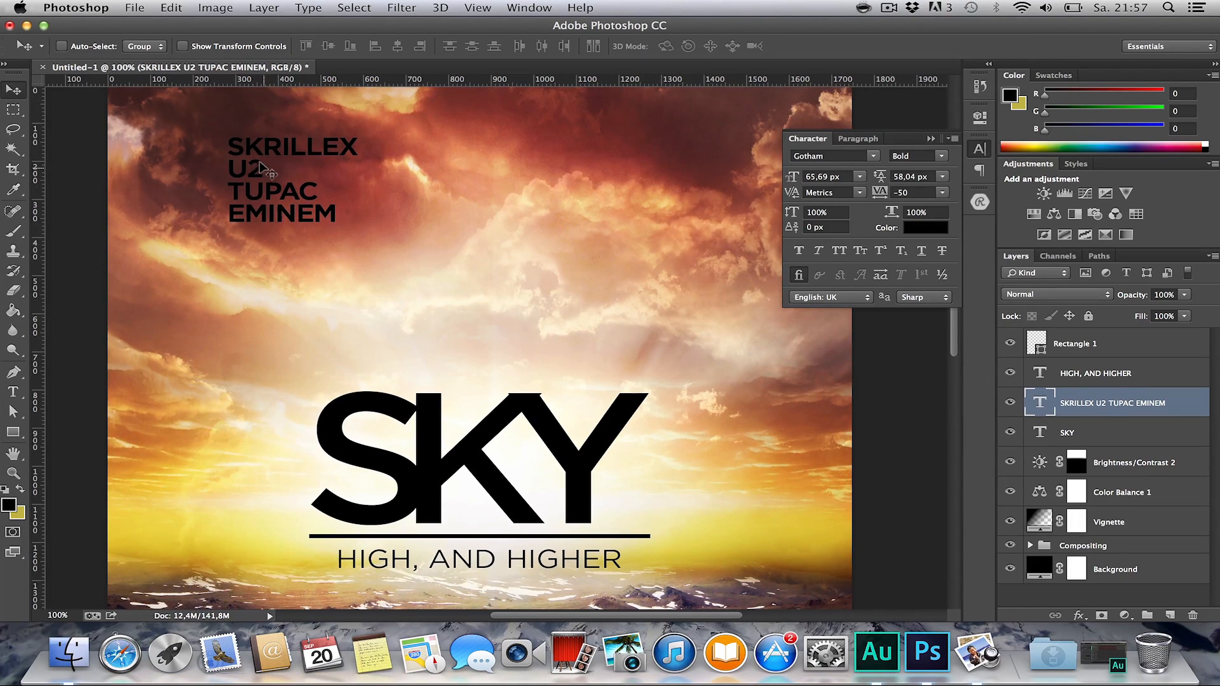
{"action": "scroll", "coordinate": [277, 150], "scroll_direction": "down", "scroll_amount": 1}
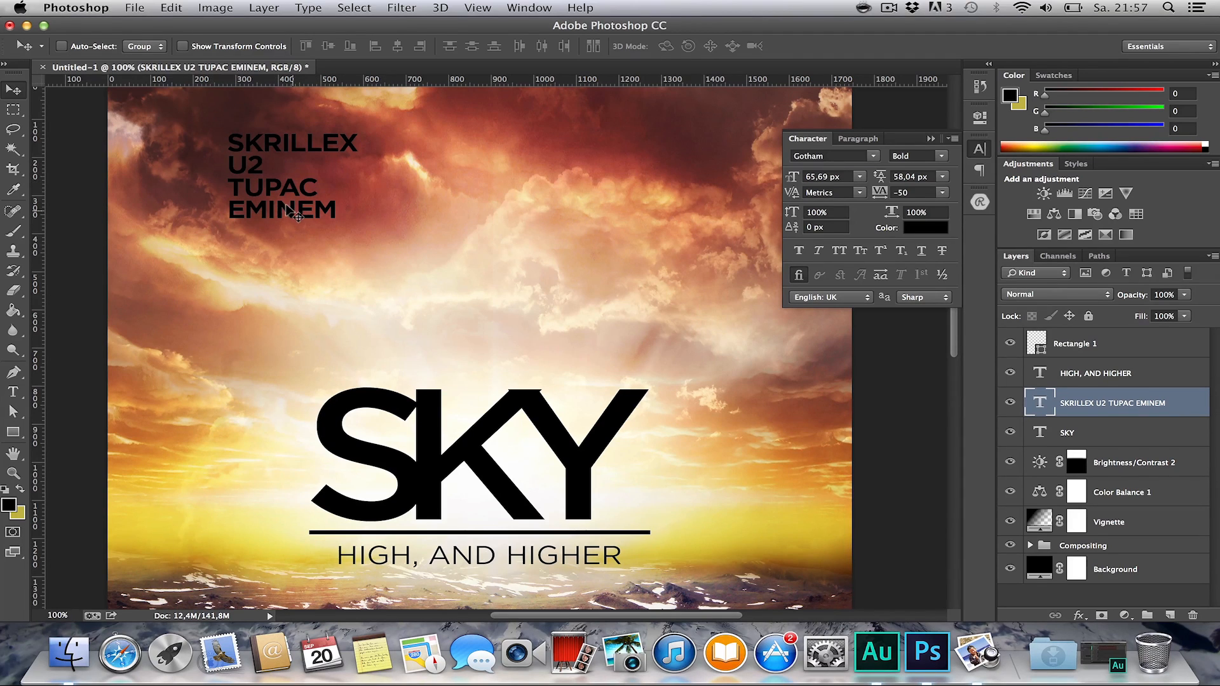
{"action": "scroll", "coordinate": [287, 211], "scroll_direction": "down", "scroll_amount": 3}
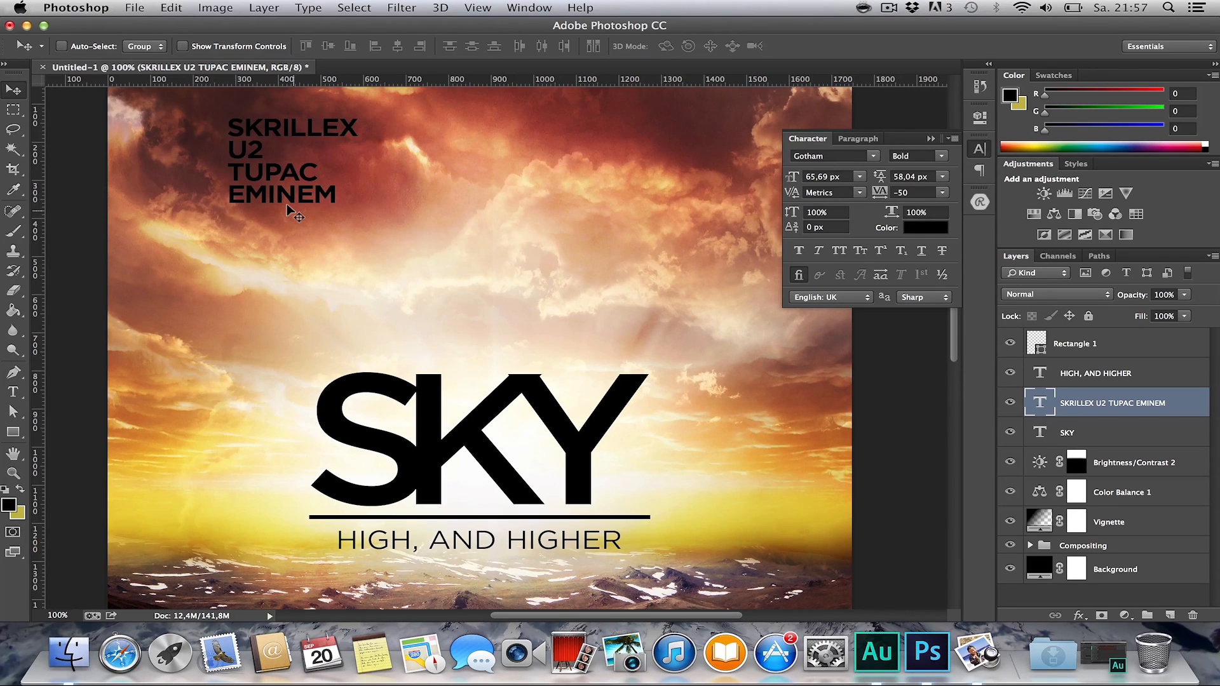
{"action": "scroll", "coordinate": [287, 210], "scroll_direction": "right", "scroll_amount": 10}
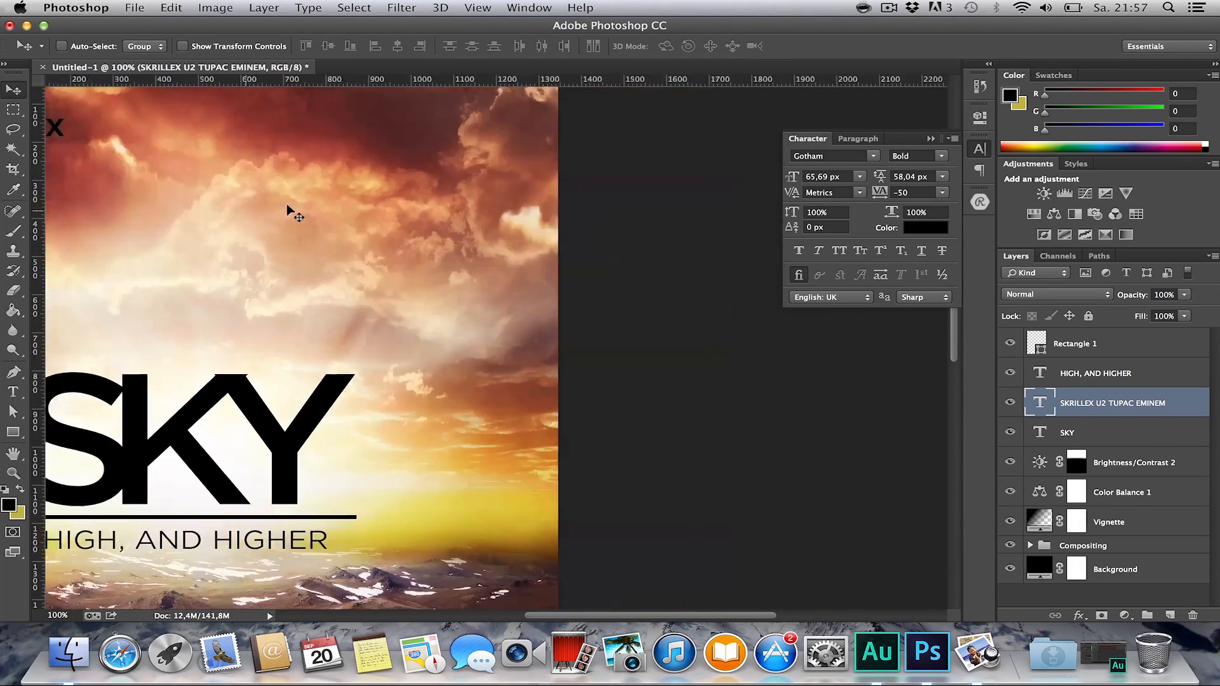
{"action": "key", "text": "h"}
{"action": "left_click_drag", "start_coordinate": [287, 211], "coordinate": [728, 299]}
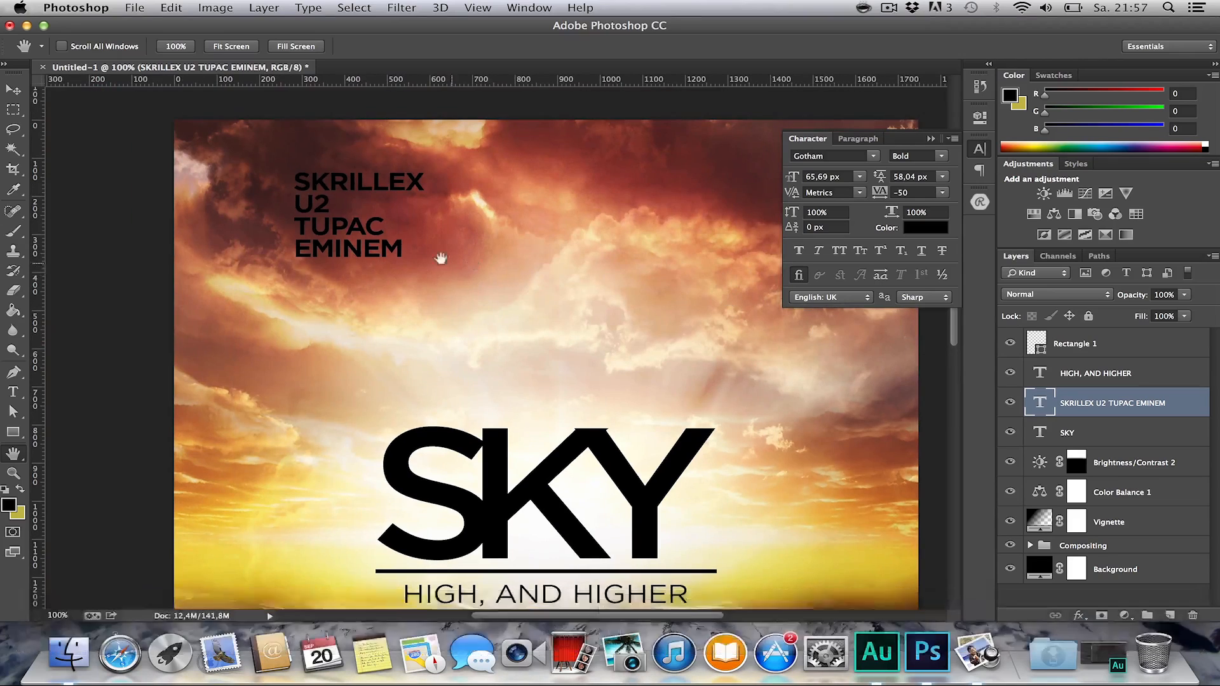
Add the line LIVE FROM 10PM-02AM below EMINEM in the artist list.
{"action": "key", "text": "t"}
{"action": "left_click", "coordinate": [400, 250]}
{"action": "key", "text": "Return"}
{"action": "type", "text": "LIVE FROM"}
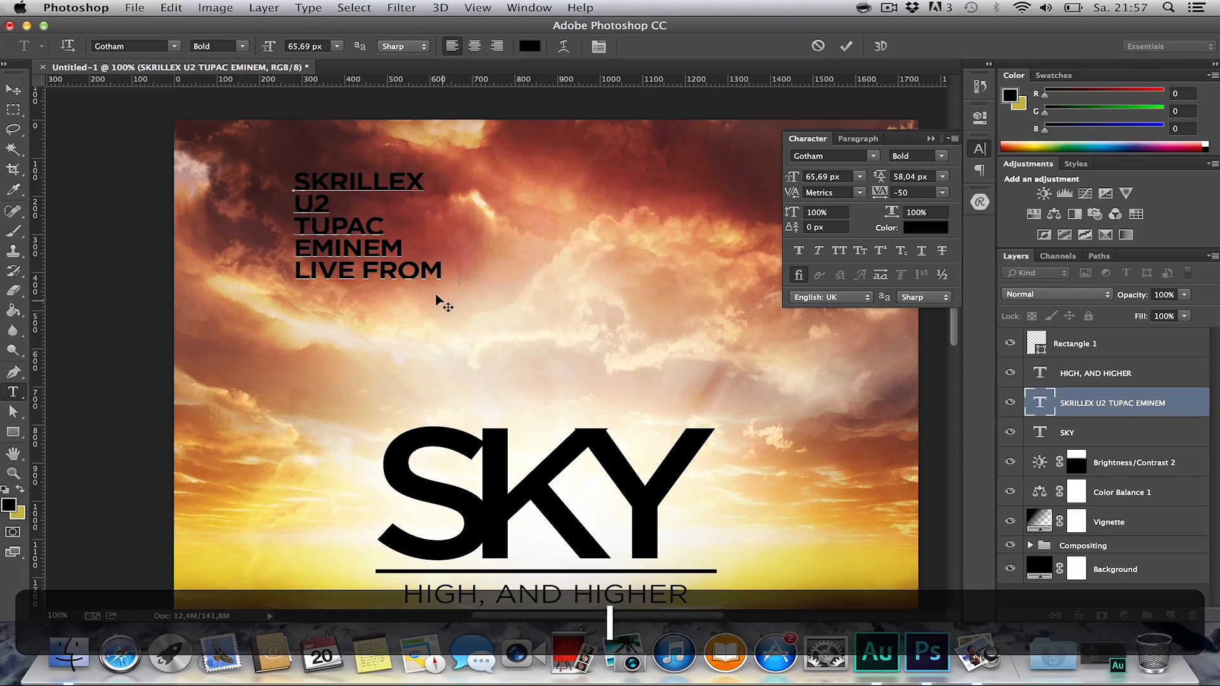
{"action": "type", "text": " 10ÜM"}
{"action": "key", "text": "BackSpace"}
{"action": "key", "text": "BackSpace"}
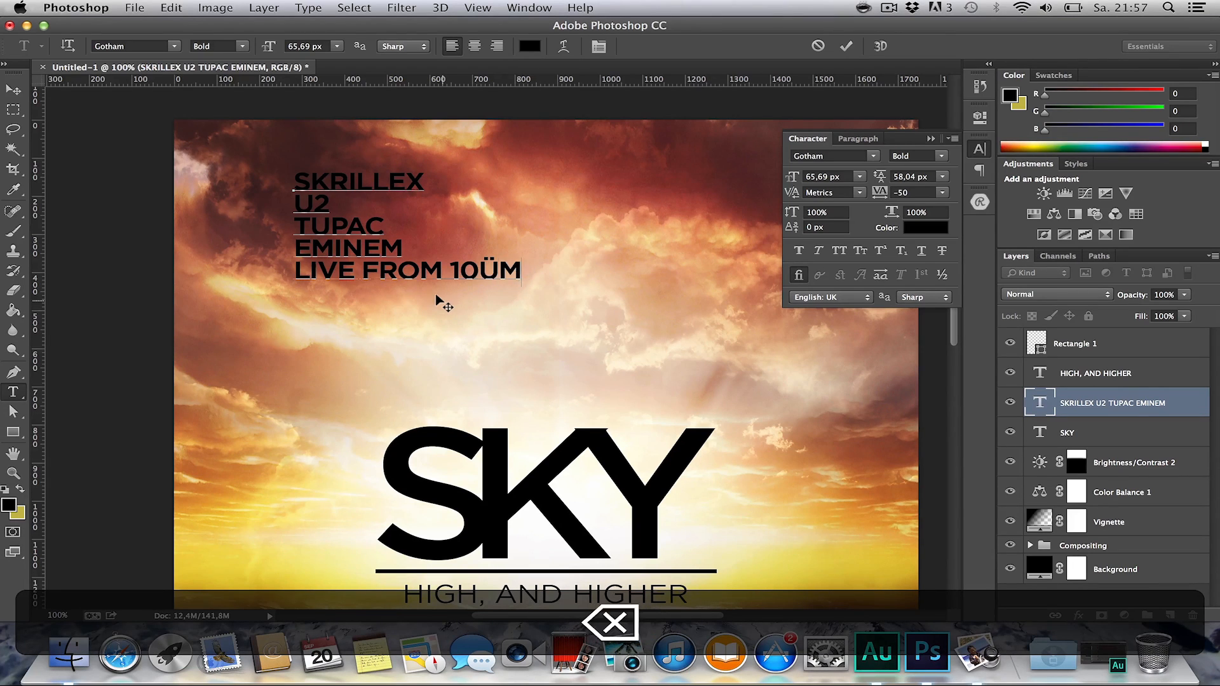
{"action": "type", "text": "pM-"}
{"action": "key", "text": "BackSpace"}
{"action": "key", "text": "BackSpace"}
{"action": "key", "text": "BackSpace"}
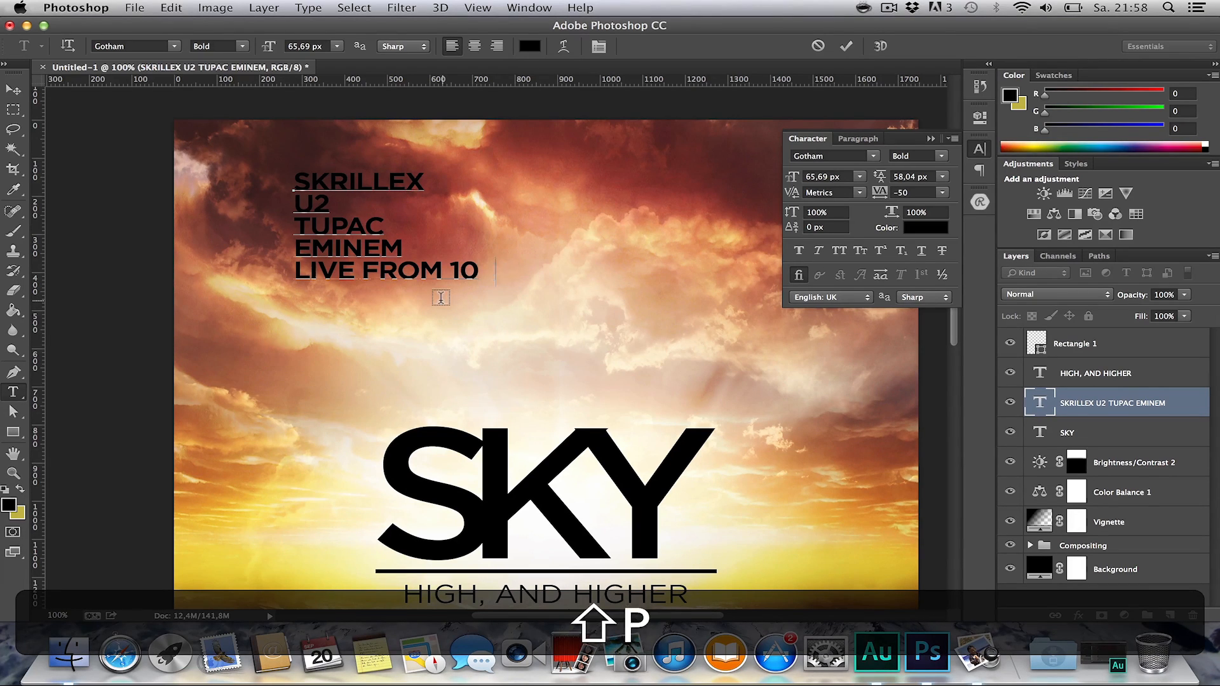
{"action": "type", "text": "PM-"}
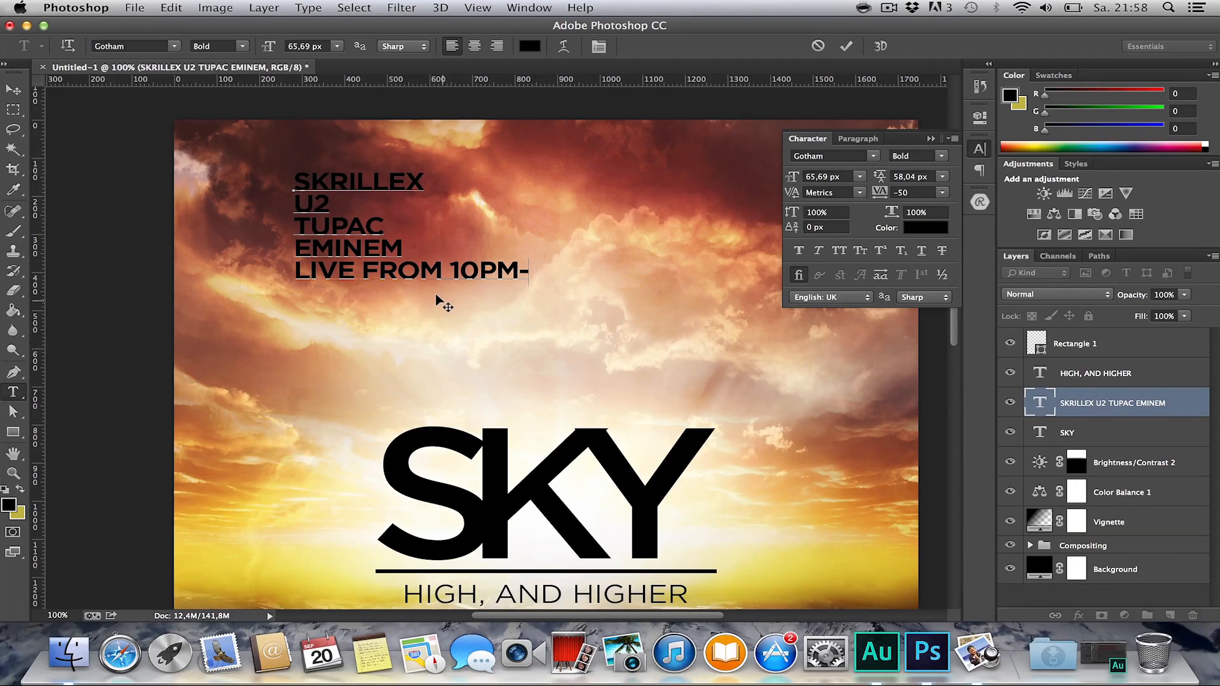
{"action": "type", "text": "02AM"}
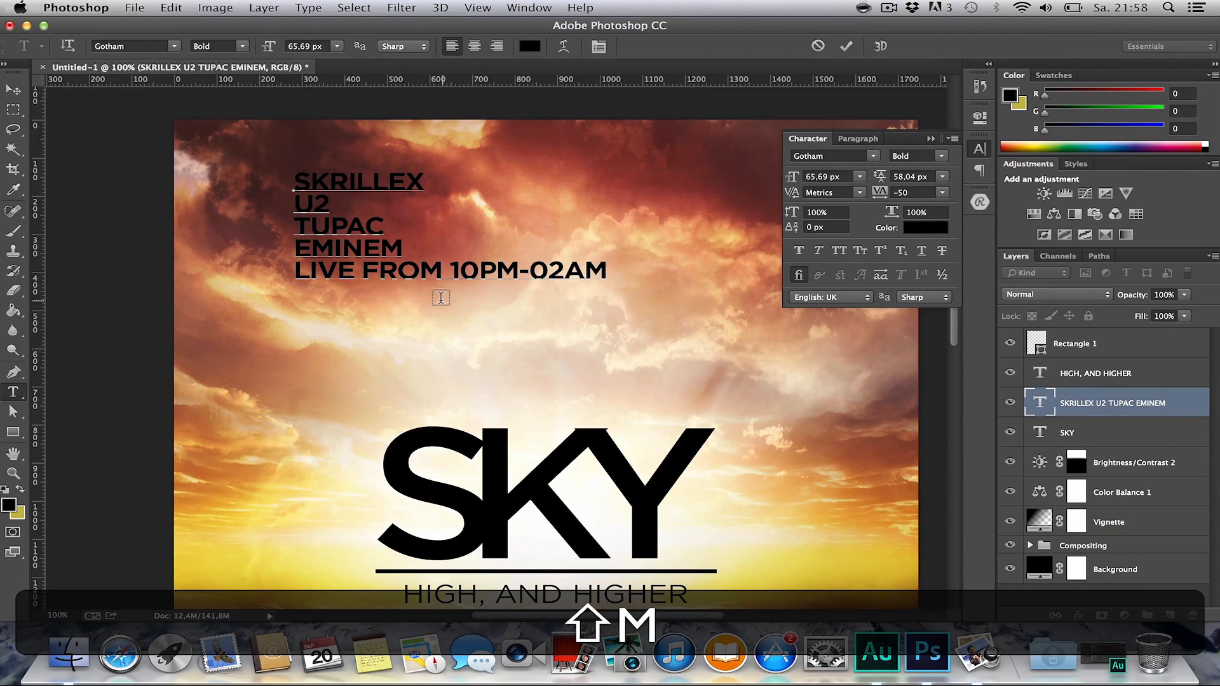
Format the LIVE FROM 10PM-02AM line with a font size of 50.69 px and the Book weight.
{"action": "left_click_drag", "start_coordinate": [604, 267], "coordinate": [206, 264]}
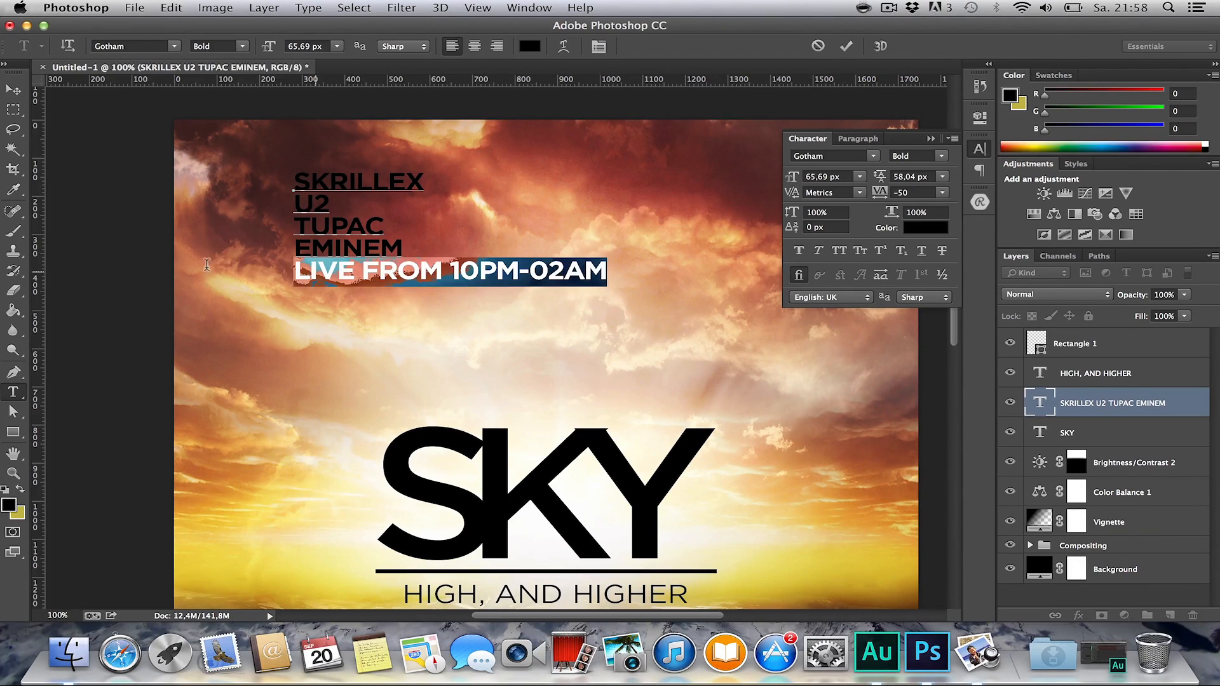
{"action": "left_click_drag", "start_coordinate": [798, 180], "coordinate": [776, 175]}
{"action": "left_click", "coordinate": [934, 156]}
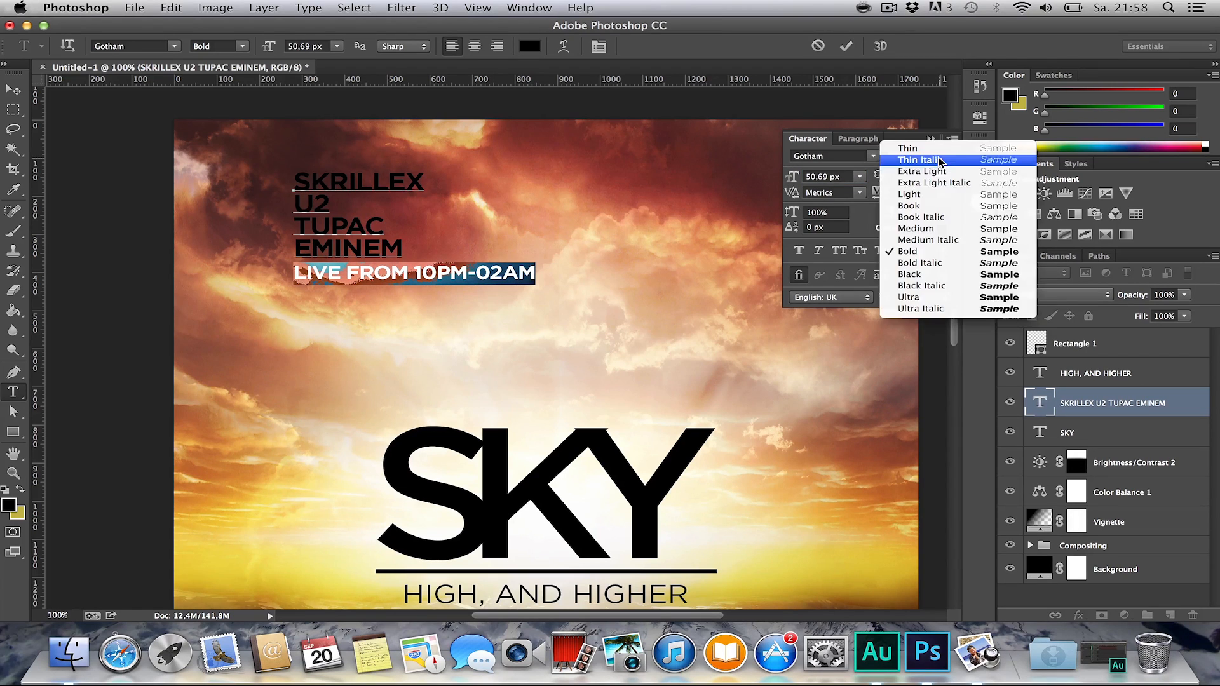
{"action": "left_click", "coordinate": [929, 207]}
{"action": "left_click", "coordinate": [14, 88]}
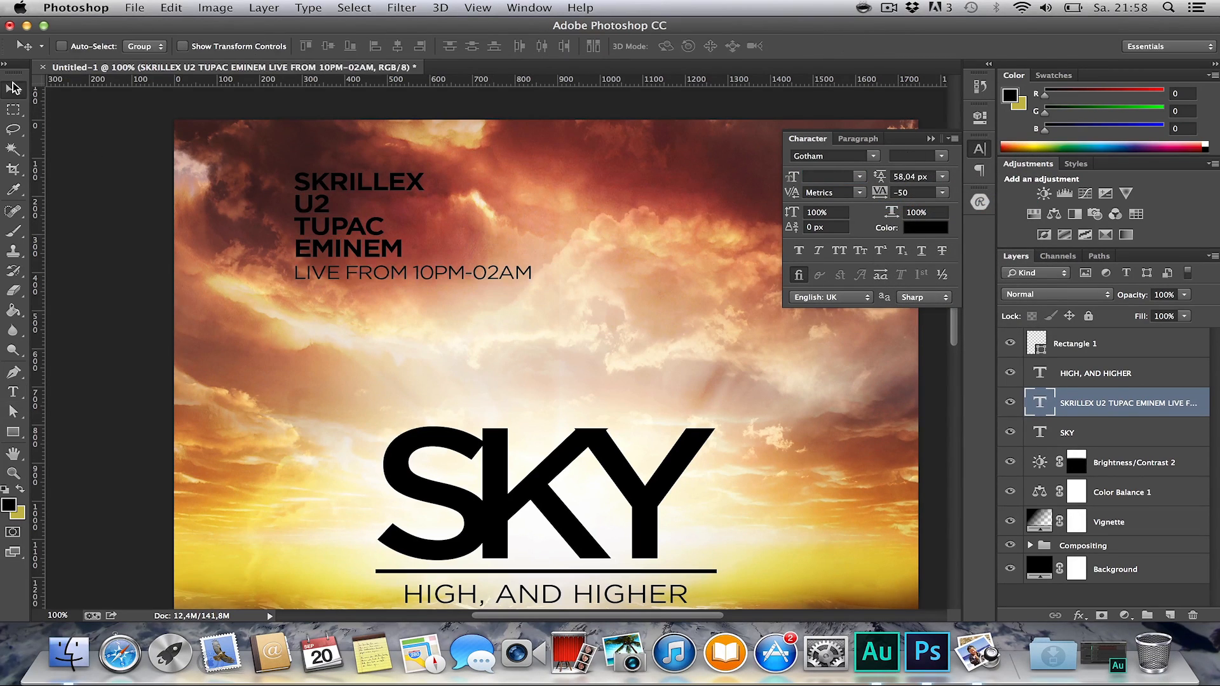
Duplicate the artist text block horizontally to the right half of the poster, level with the original.
{"action": "key", "text": "h"}
{"action": "left_click_drag", "start_coordinate": [756, 235], "coordinate": [667, 244]}
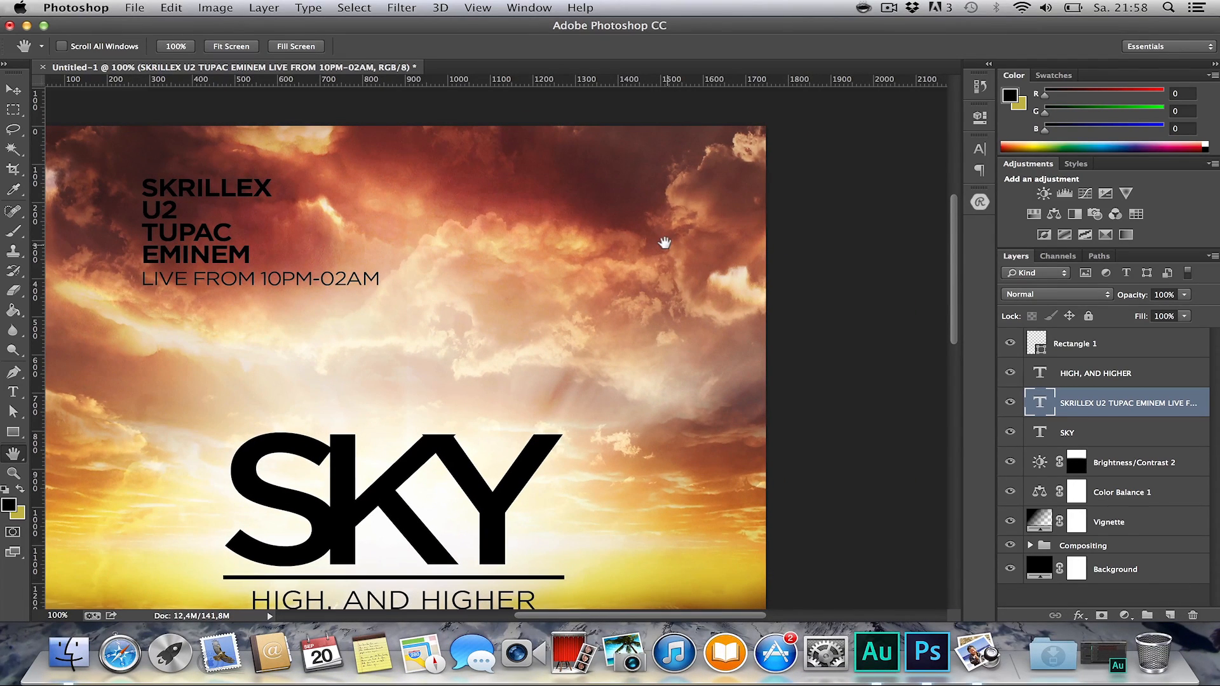
{"action": "key", "text": "t"}
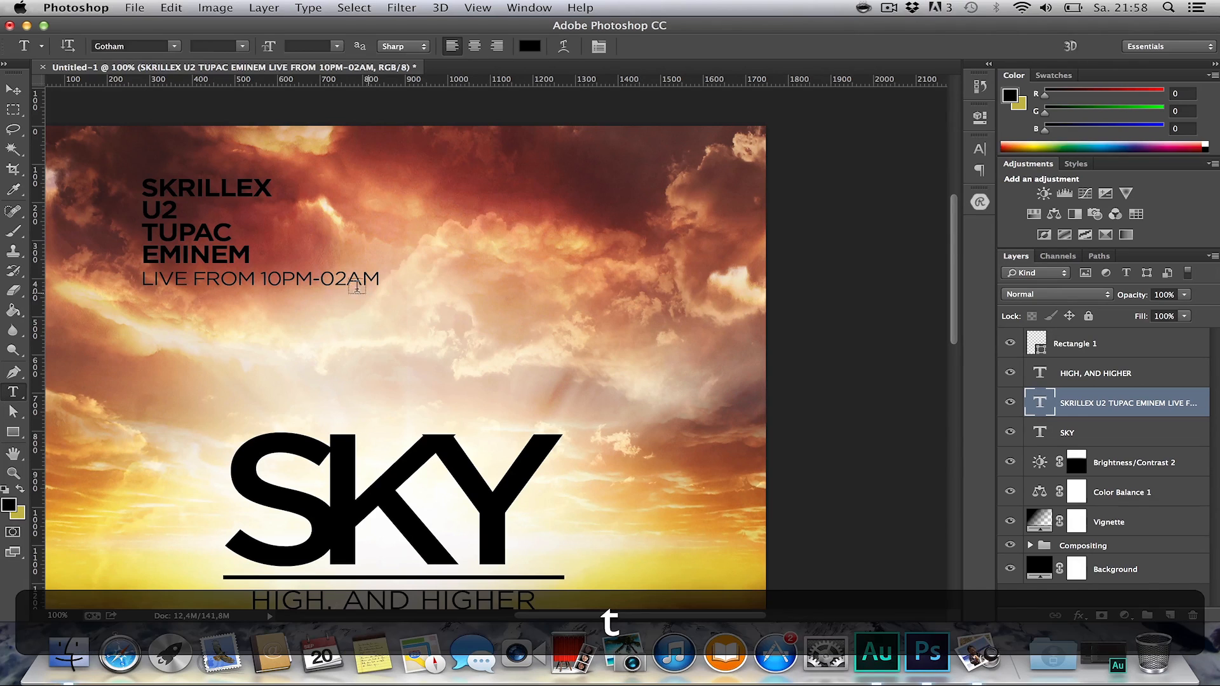
{"action": "left_click", "coordinate": [14, 89]}
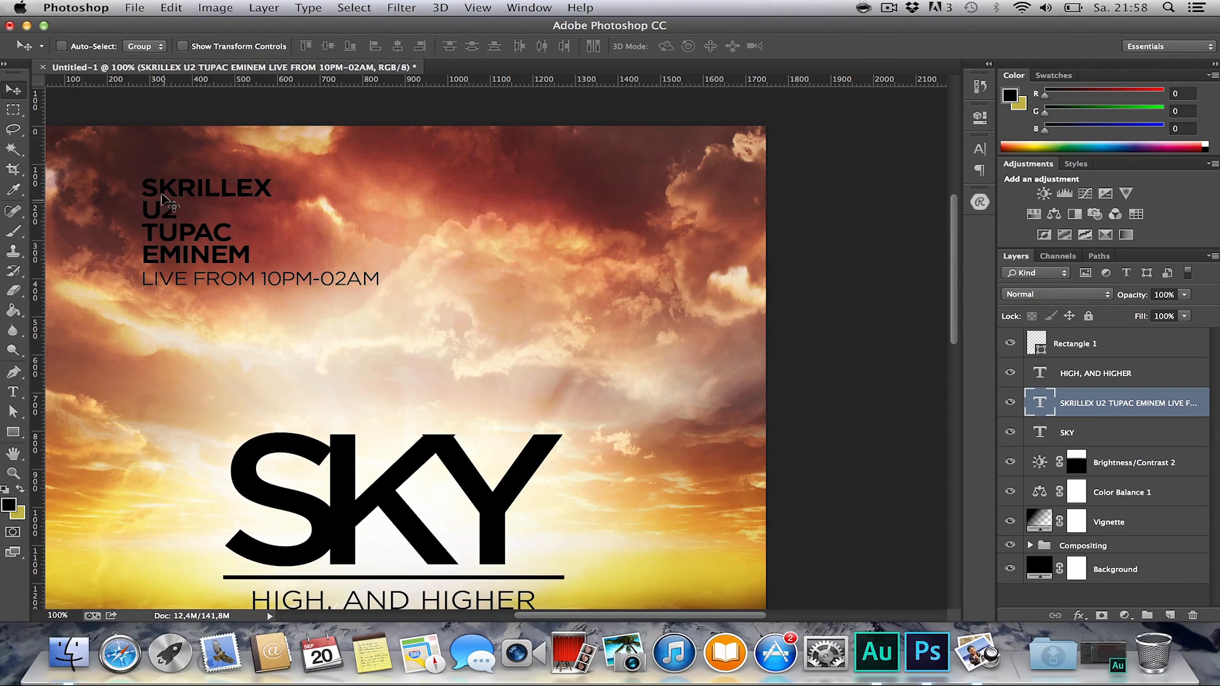
{"action": "left_click_drag", "start_coordinate": [168, 209], "coordinate": [483, 214]}
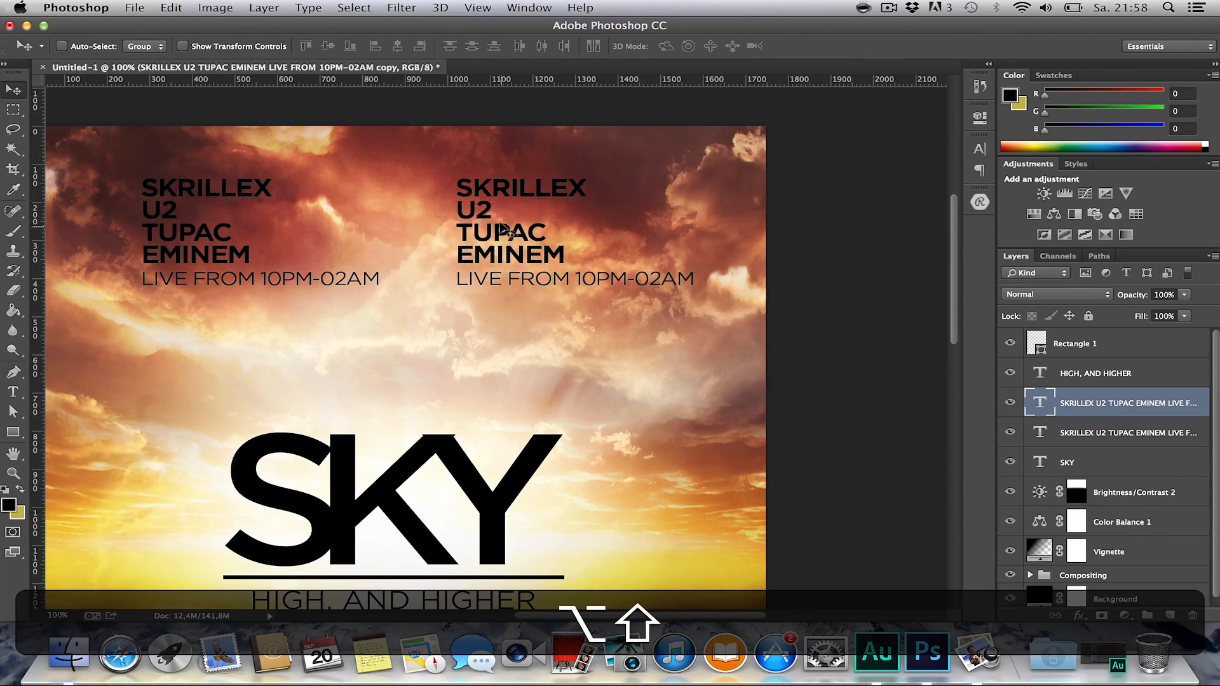
Right-align all text in the duplicated block and move it across to the poster's right side, opposite the original.
{"action": "key", "text": "t"}
{"action": "left_click", "coordinate": [482, 214]}
{"action": "key", "text": "cmd+a"}
{"action": "left_click", "coordinate": [496, 46]}
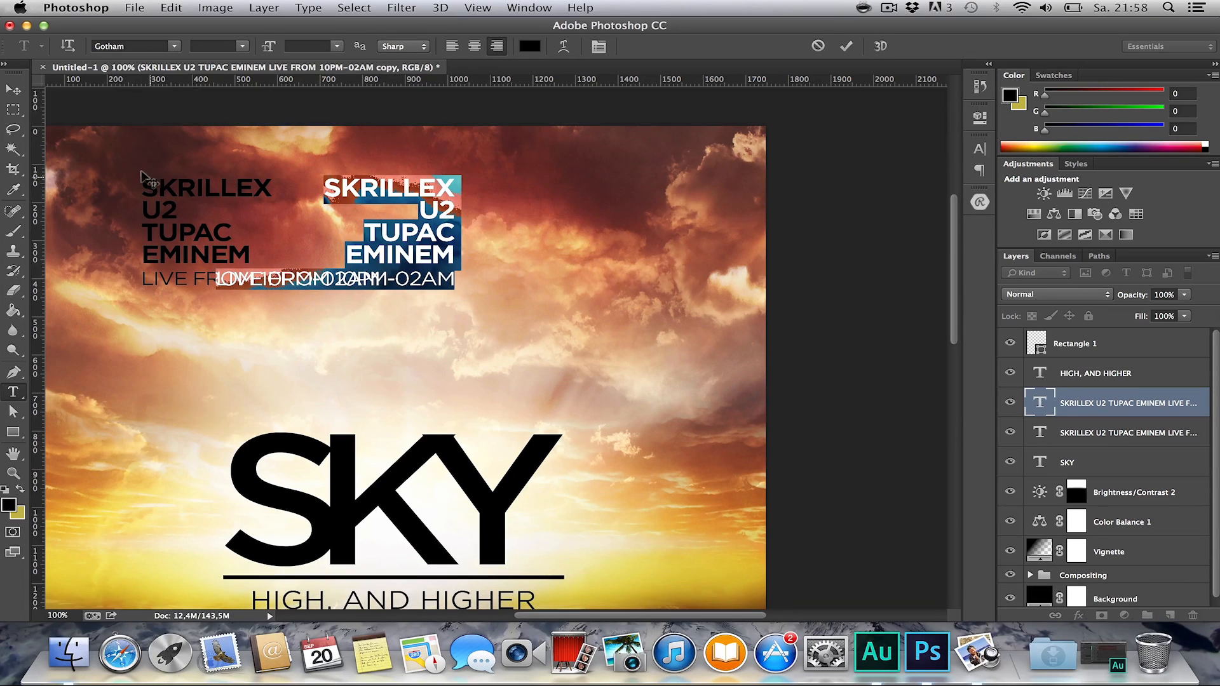
{"action": "left_click", "coordinate": [14, 89]}
{"action": "left_click_drag", "start_coordinate": [471, 236], "coordinate": [710, 236]}
{"action": "key", "text": "shift+t"}
{"action": "left_click_drag", "start_coordinate": [696, 279], "coordinate": [406, 274]}
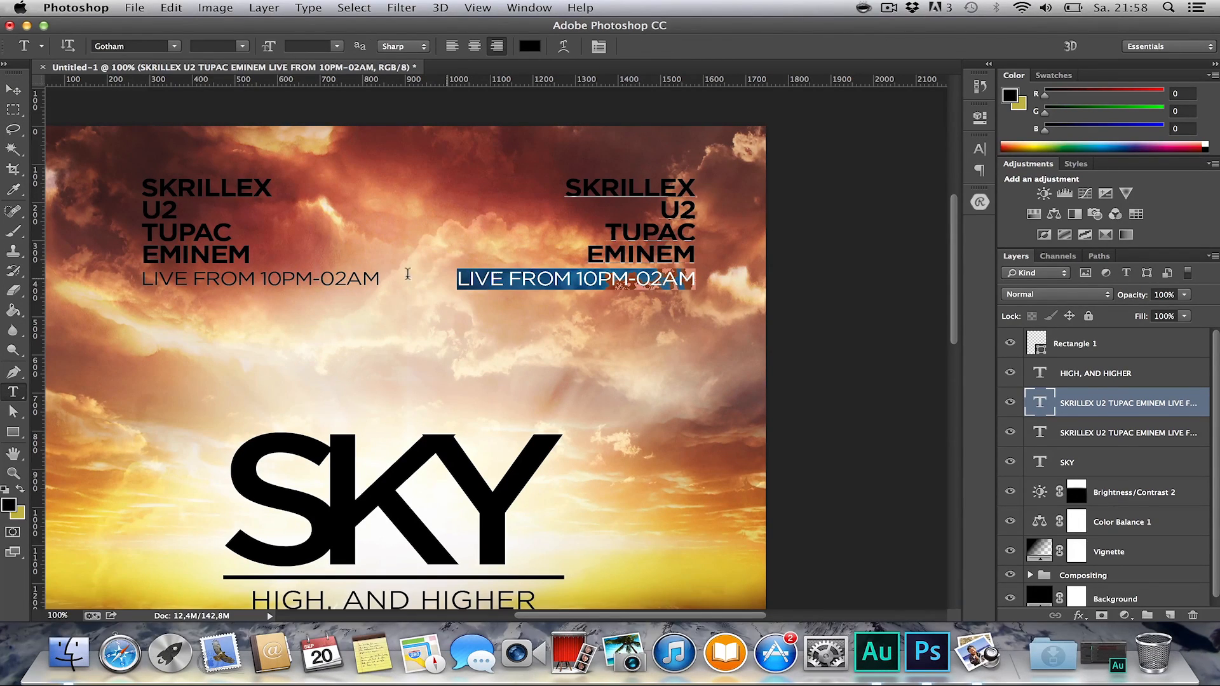
{"action": "left_click", "coordinate": [644, 240]}
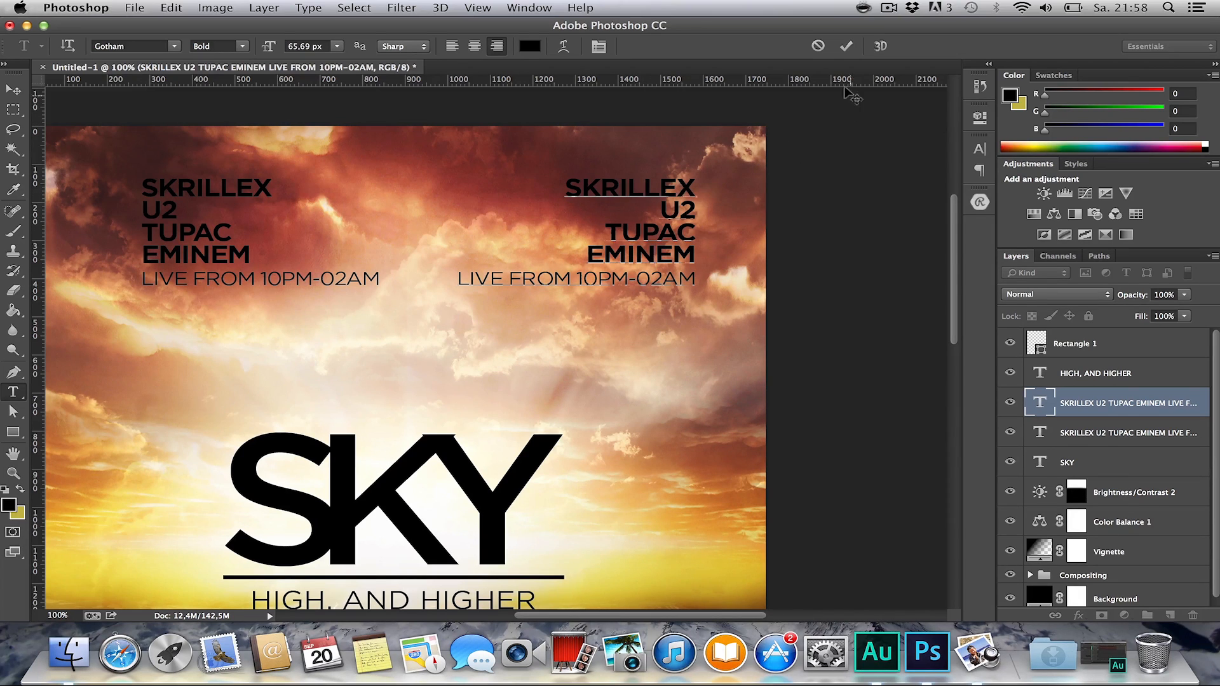
{"action": "left_click", "coordinate": [888, 8]}
{"action": "left_click", "coordinate": [902, 56]}
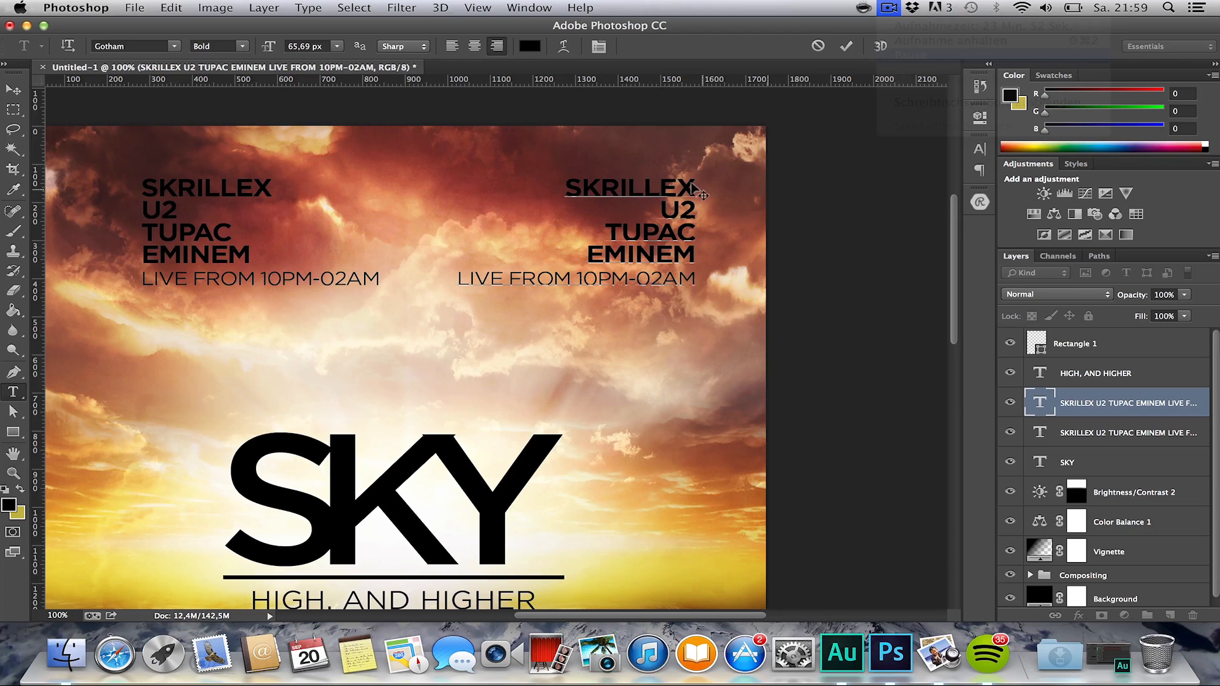
{"action": "left_click_drag", "start_coordinate": [695, 191], "coordinate": [503, 186]}
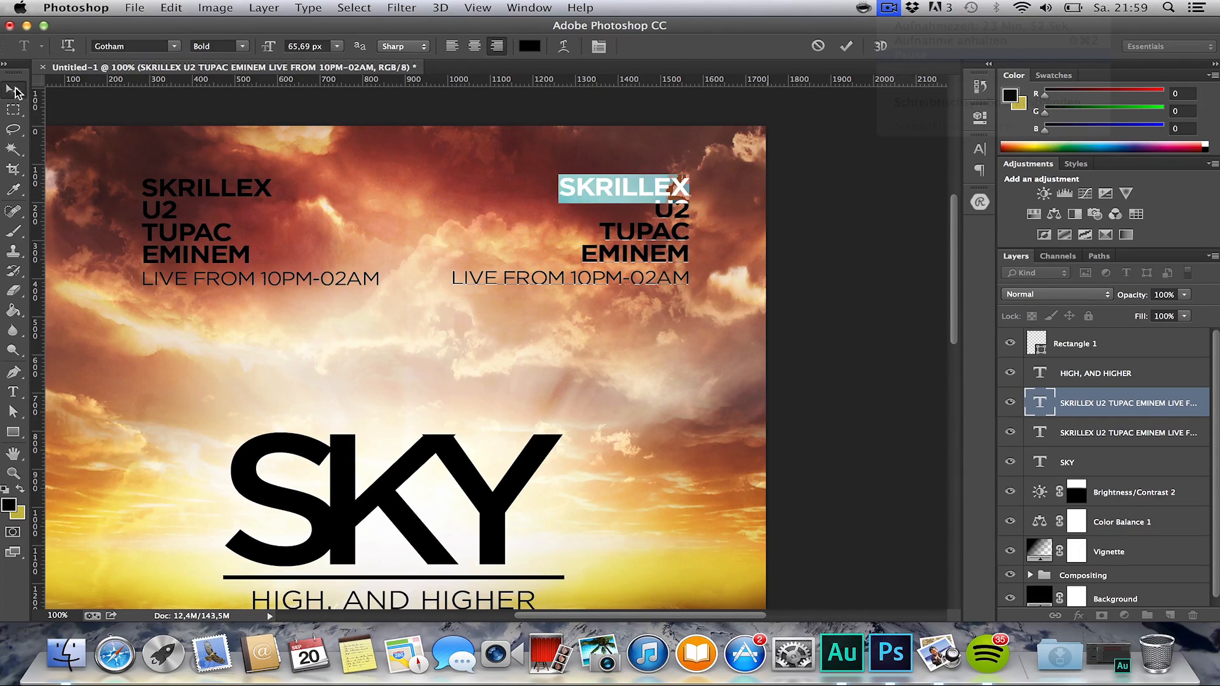
{"action": "key", "text": "super+z"}
In the right-aligned block, replace SKRILLEX with CALVIN HARRIS and U2 with ED SHEERAN.
{"action": "key", "text": "t"}
{"action": "double_click", "coordinate": [681, 184]}
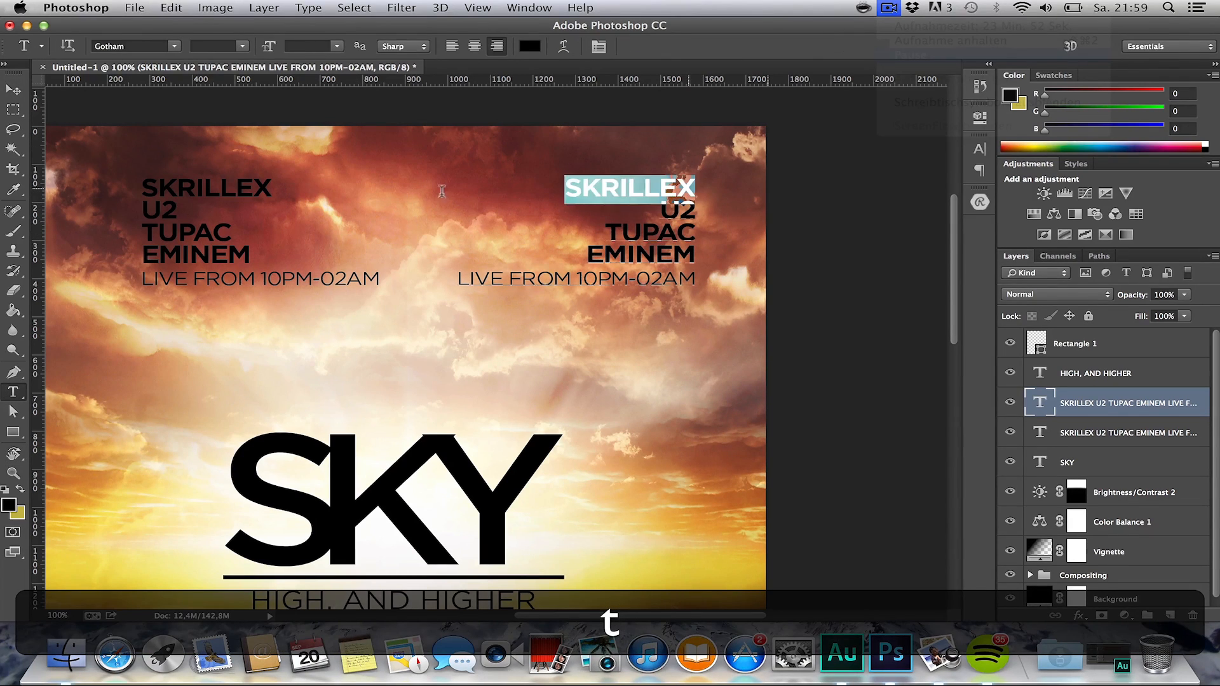
{"action": "type", "text": "CALVIN HARRIS"}
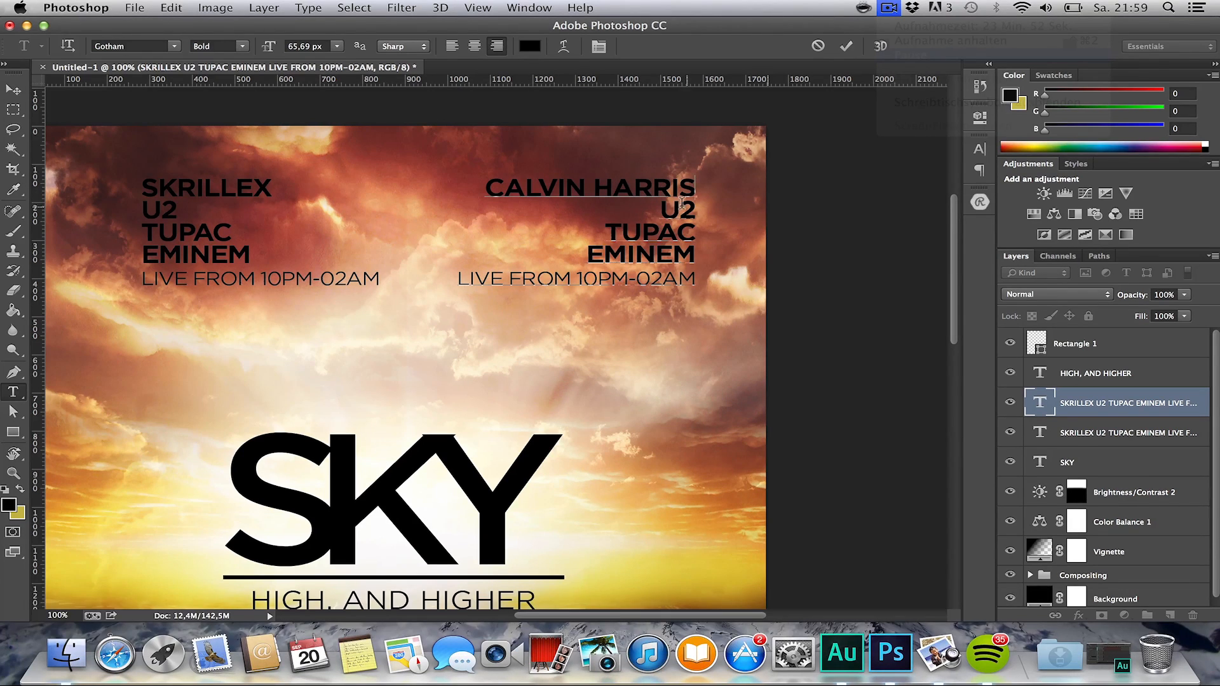
{"action": "double_click", "coordinate": [628, 205]}
{"action": "type", "text": "ED SHERAN"}
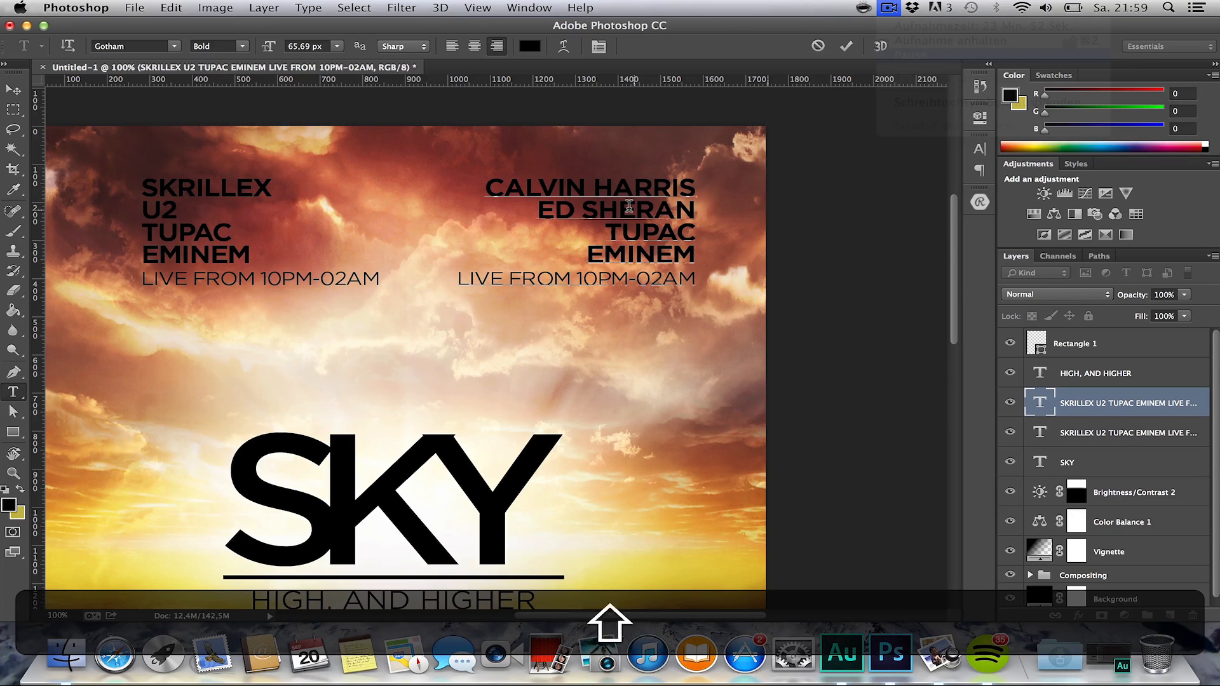
{"action": "left_click", "coordinate": [629, 205]}
{"action": "type", "text": "E"}
{"action": "left_click", "coordinate": [20, 93]}
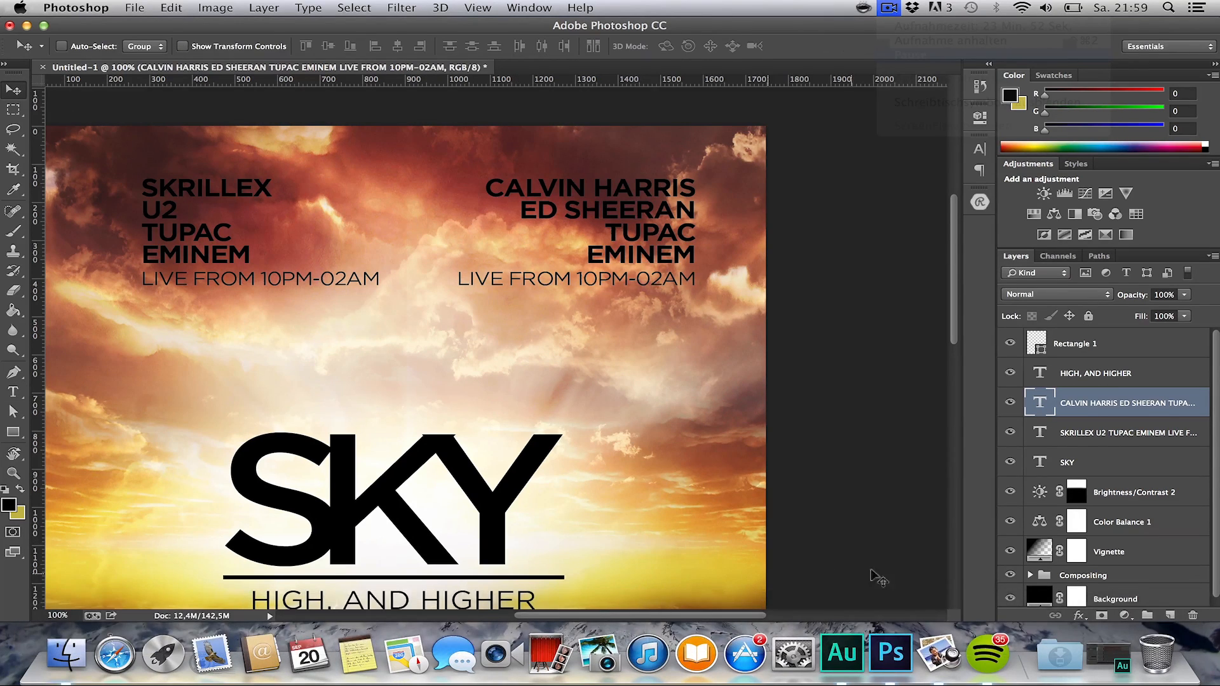
Switch to Spotify to check its Top-Listen chart for more artist names, and quit it.
{"action": "left_click", "coordinate": [986, 649]}
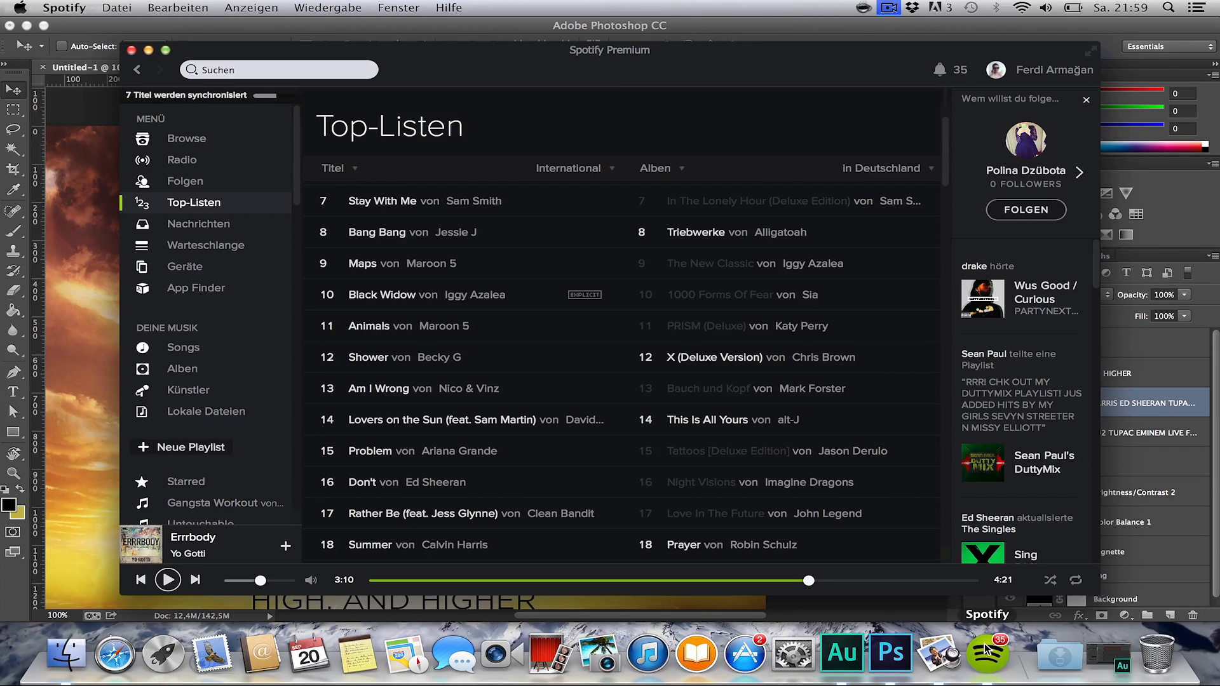
{"action": "right_click", "coordinate": [985, 649]}
{"action": "left_click", "coordinate": [1010, 613]}
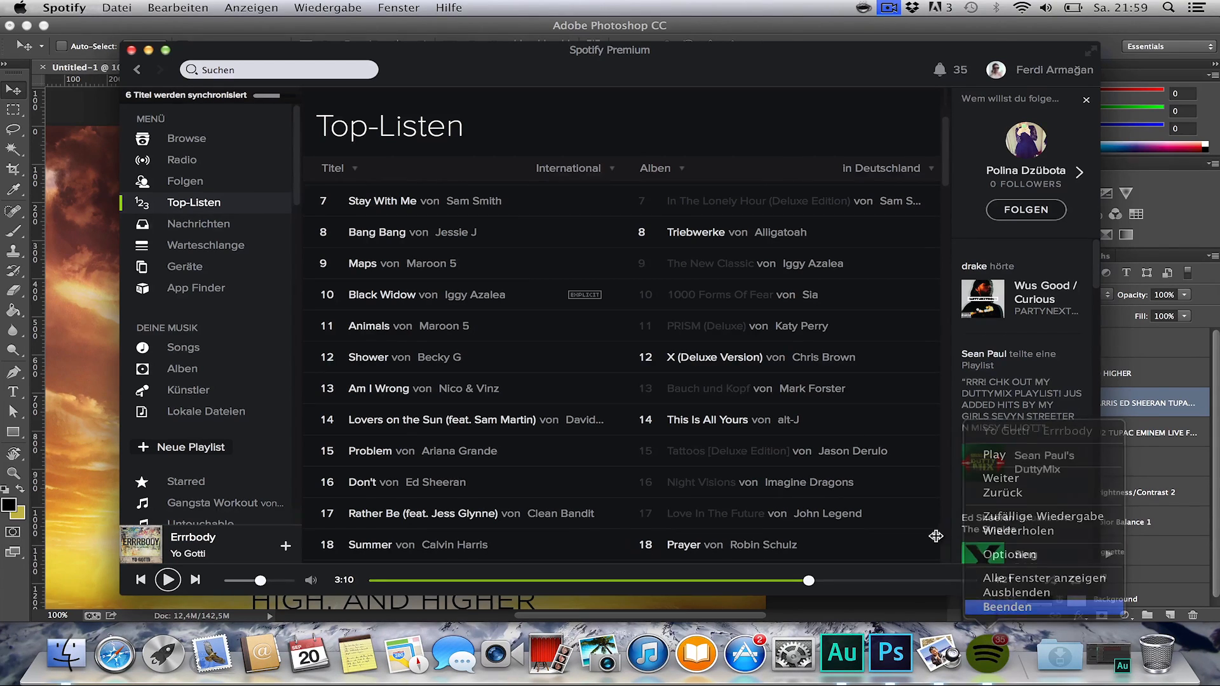
Replace TUPAC with ARIANA GRANDE in the right-aligned artist block of the Photoshop poster.
{"action": "key", "text": "t"}
{"action": "left_click_drag", "start_coordinate": [605, 232], "coordinate": [750, 240]}
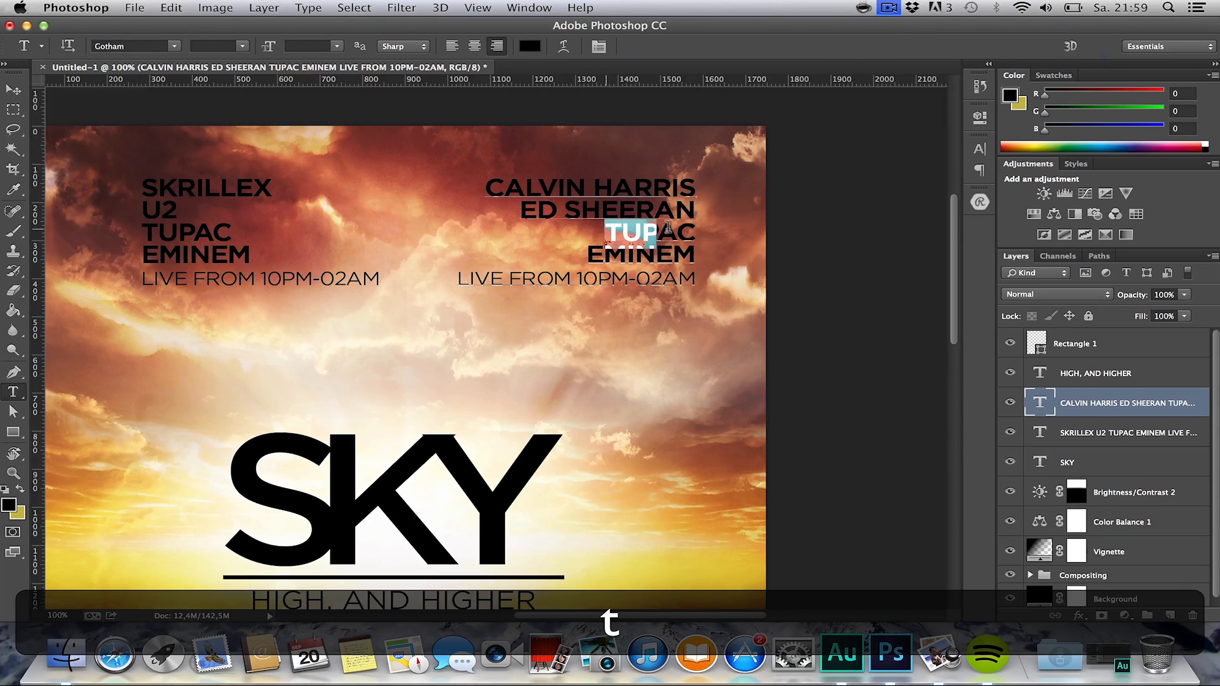
{"action": "type", "text": "ARIANA GRANDE"}
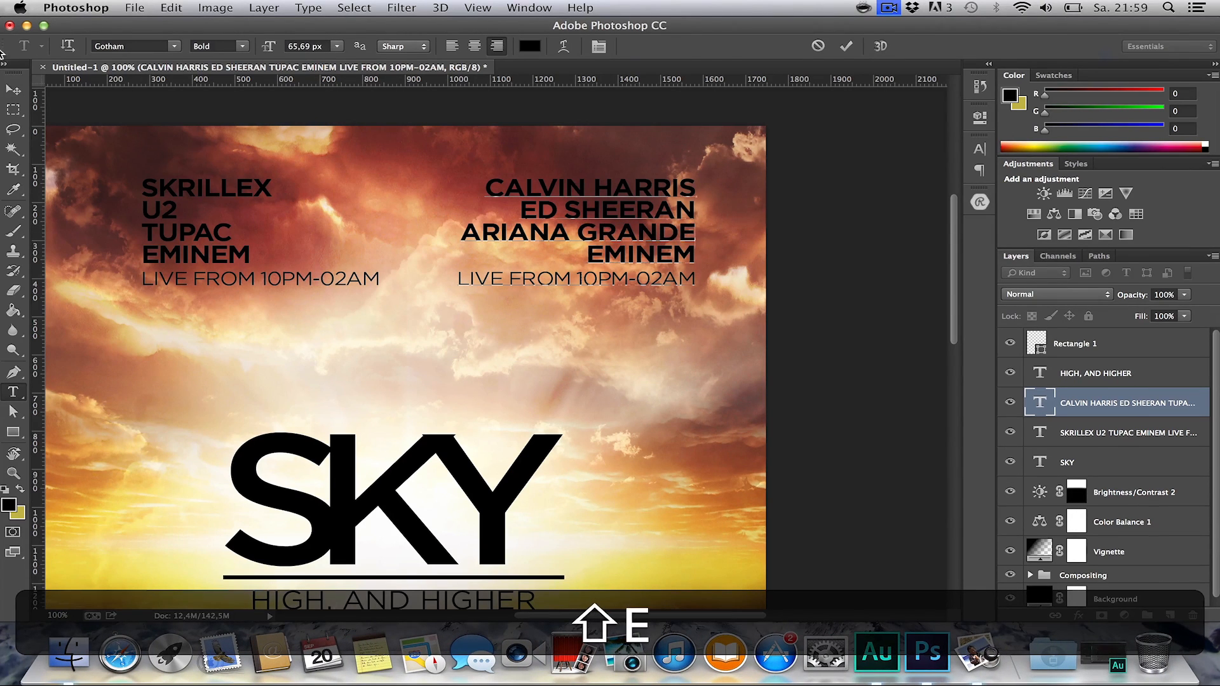
Replace EMINEM with MAROON5 in the right-aligned artist block.
{"action": "left_click", "coordinate": [13, 89]}
{"action": "key", "text": "t"}
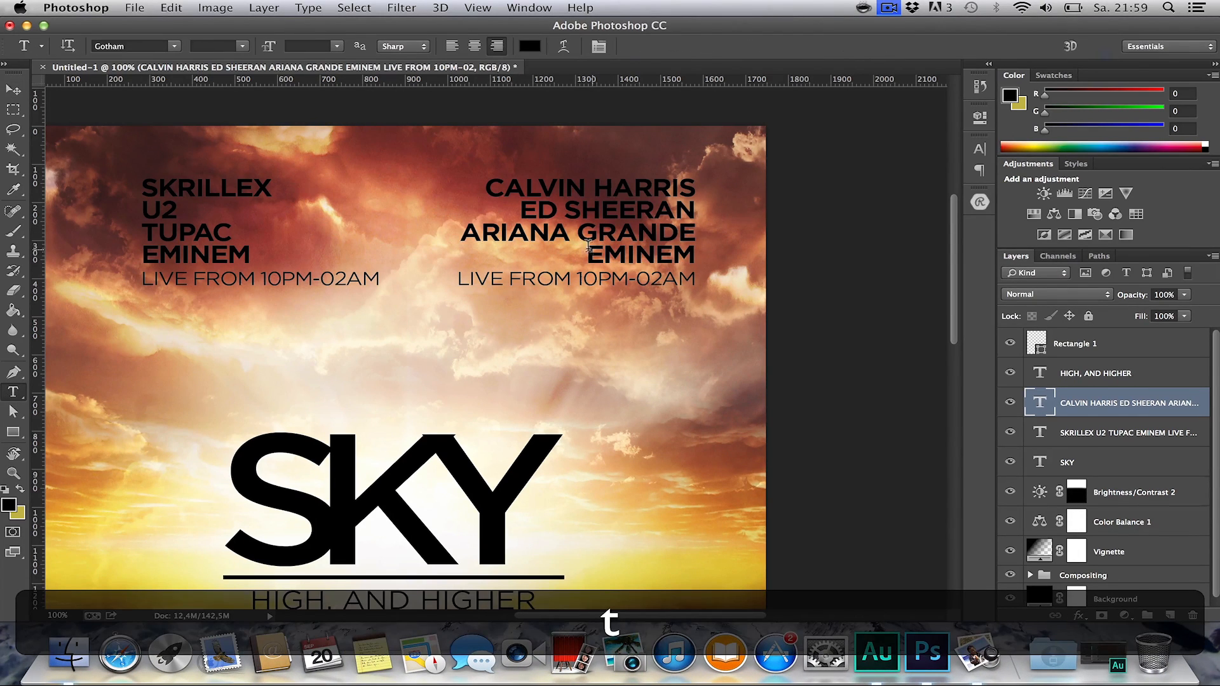
{"action": "left_click_drag", "start_coordinate": [589, 248], "coordinate": [738, 254]}
{"action": "type", "text": "MAROON5"}
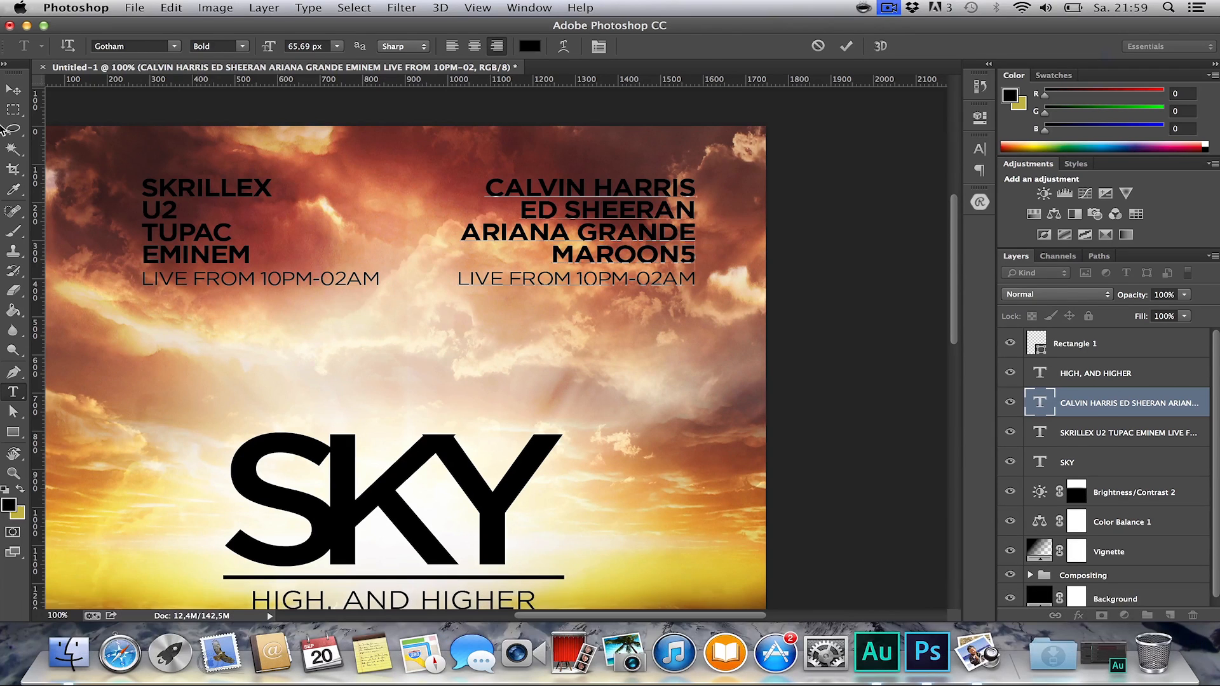
{"action": "left_click", "coordinate": [12, 90]}
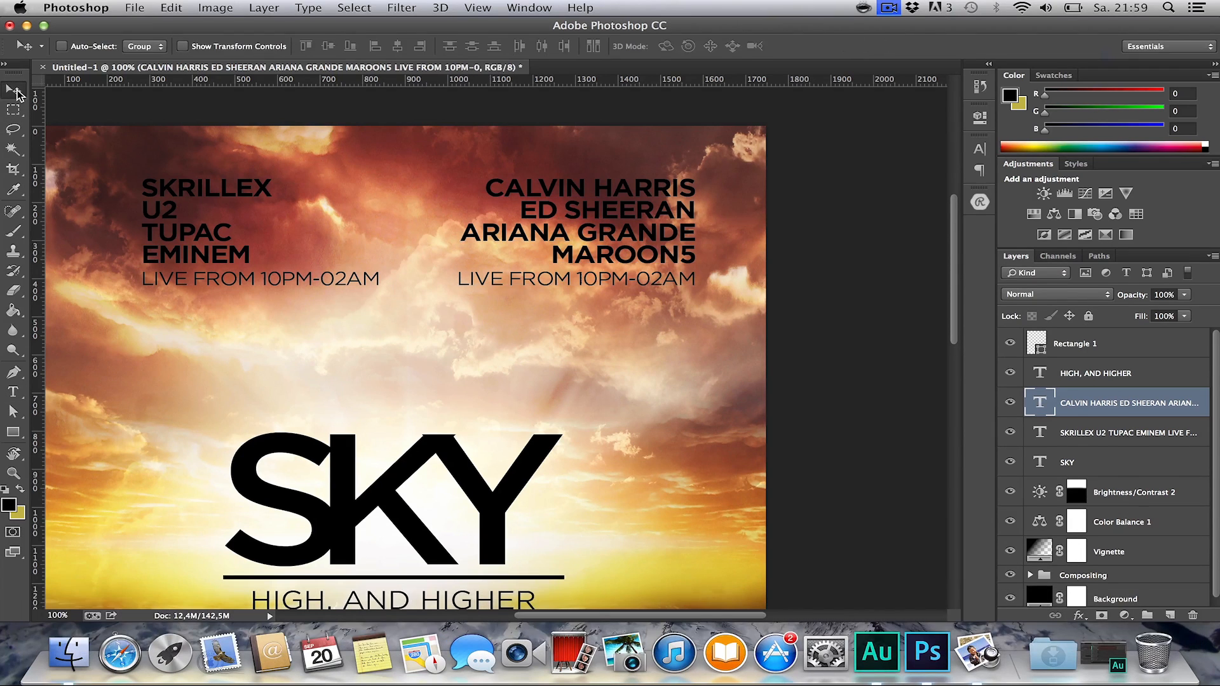
Nudge the right-aligned artist block outward toward the poster's right edge and slightly upward.
{"action": "key", "text": "z"}
{"action": "left_click", "coordinate": [392, 272], "text": "alt"}
{"action": "key", "text": "alt+h"}
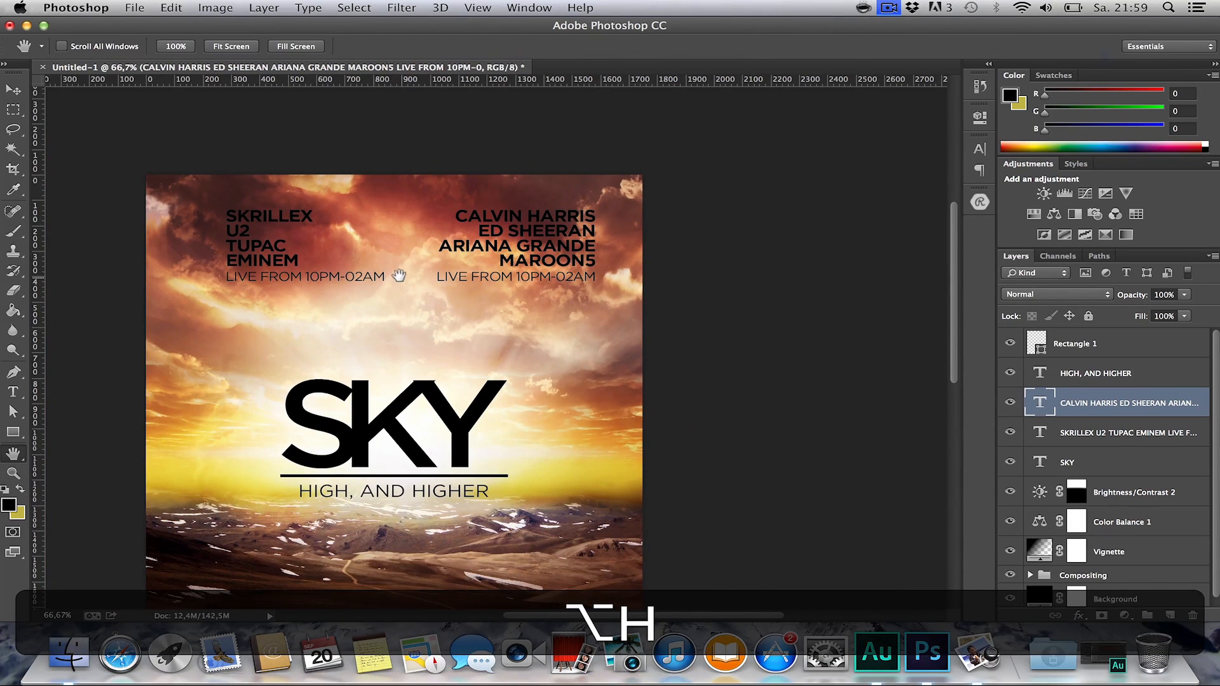
{"action": "key", "text": "shift+v"}
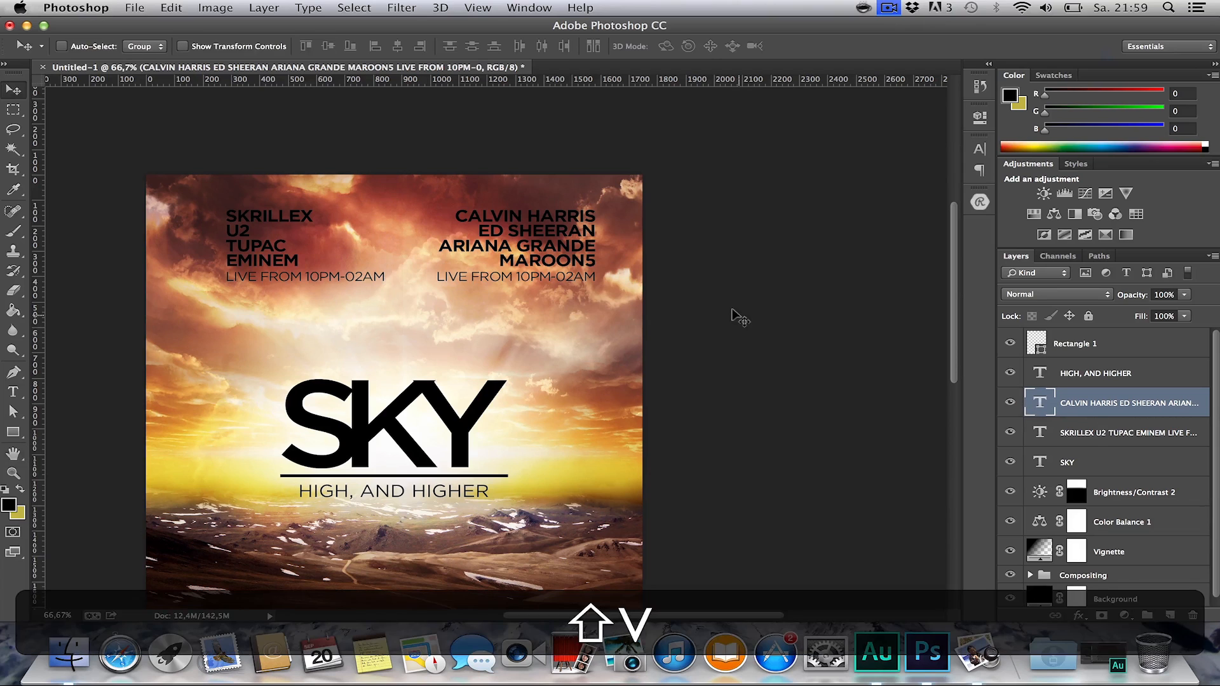
{"action": "key", "text": "shift+Right"}
{"action": "key", "text": "shift+Right"}
{"action": "key", "text": "shift+Right"}
{"action": "key", "text": "shift+Right"}
{"action": "key", "text": "shift+Right"}
{"action": "key", "text": "shift+Right"}
{"action": "key", "text": "shift+Right"}
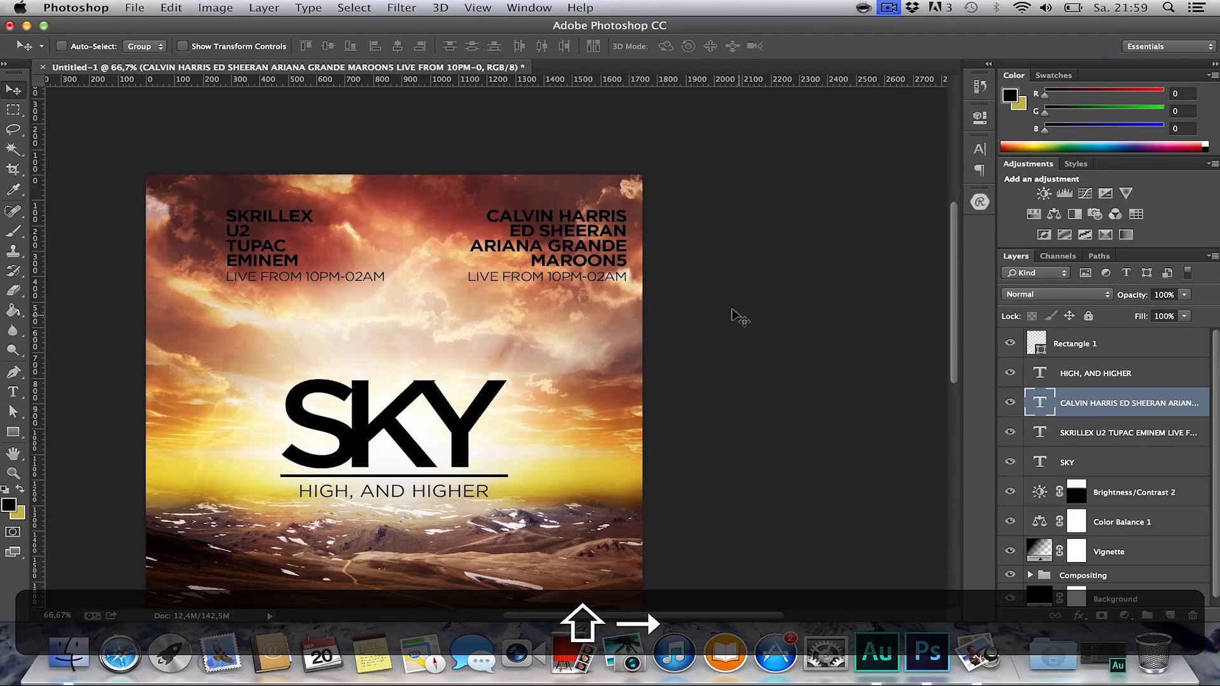
{"action": "key", "text": "shift+Up"}
{"action": "key", "text": "shift+Up"}
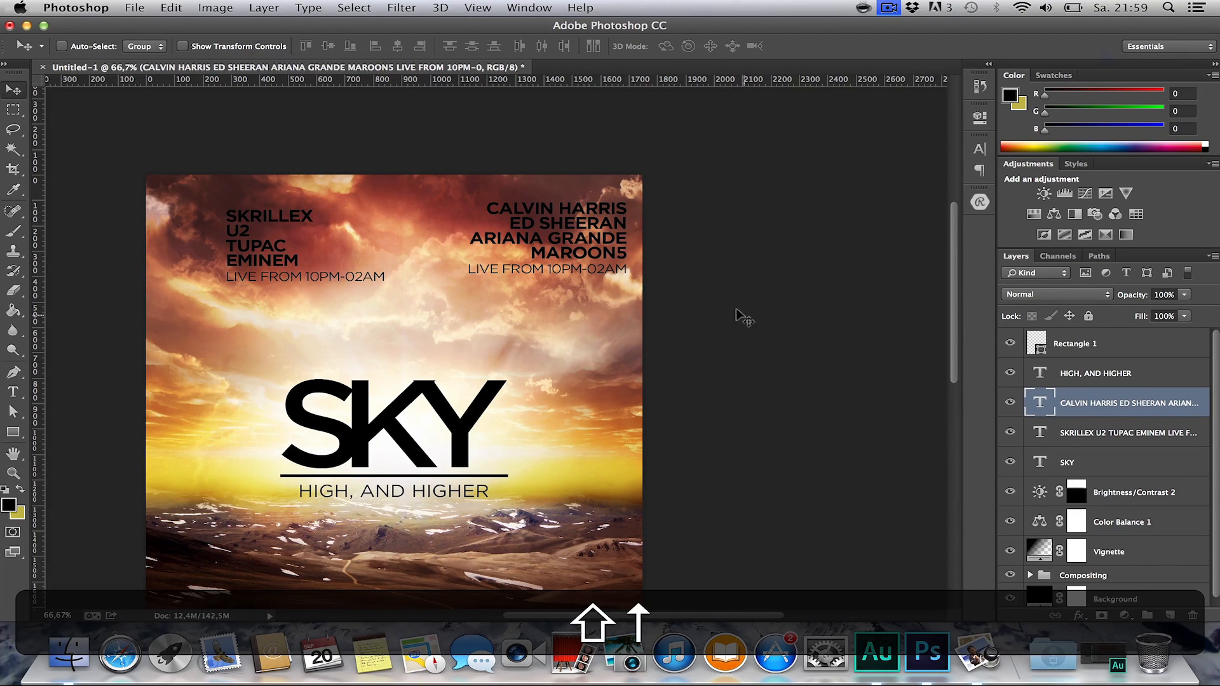
Nudge the SKRILLEX artist block slightly upward and outward toward the poster's left edge.
{"action": "left_click", "coordinate": [1113, 437]}
{"action": "key", "text": "shift+v"}
{"action": "key", "text": "shift+Up"}
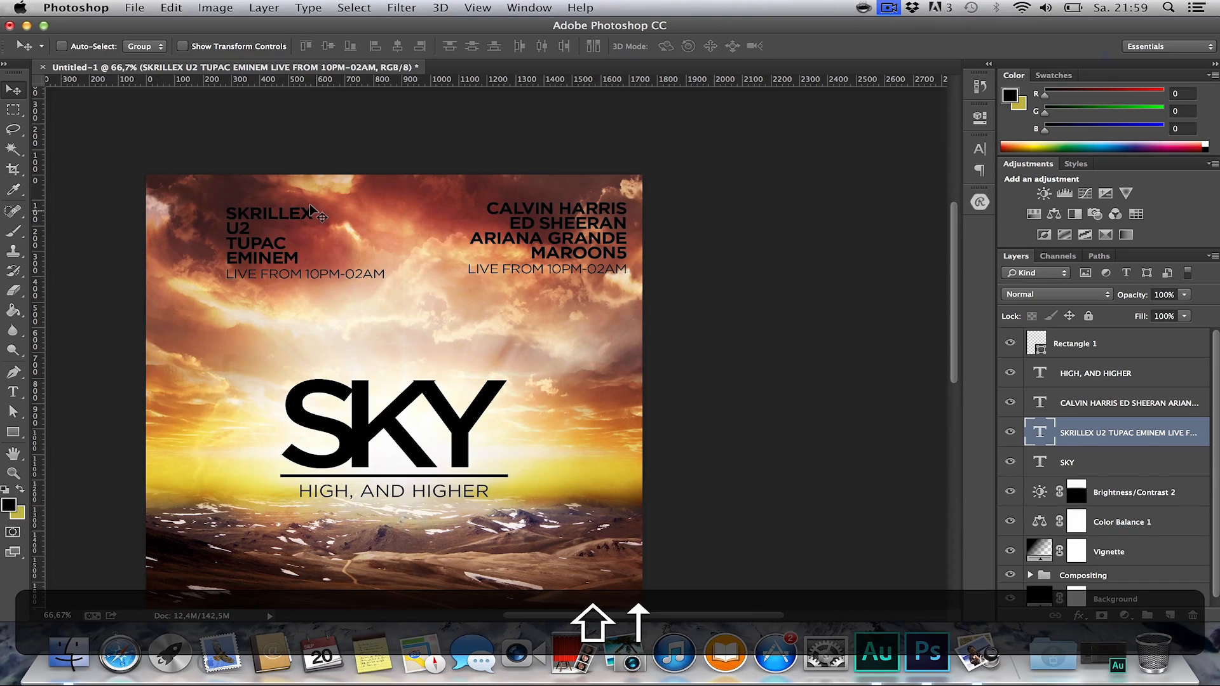
{"action": "key", "text": "shift+Left"}
{"action": "key", "text": "shift+Left"}
{"action": "key", "text": "shift+Left"}
{"action": "key", "text": "shift+Left"}
{"action": "key", "text": "shift+Left"}
{"action": "key", "text": "shift+Left"}
{"action": "key", "text": "shift+Left"}
{"action": "key", "text": "shift+Left"}
{"action": "key", "text": "shift+Left"}
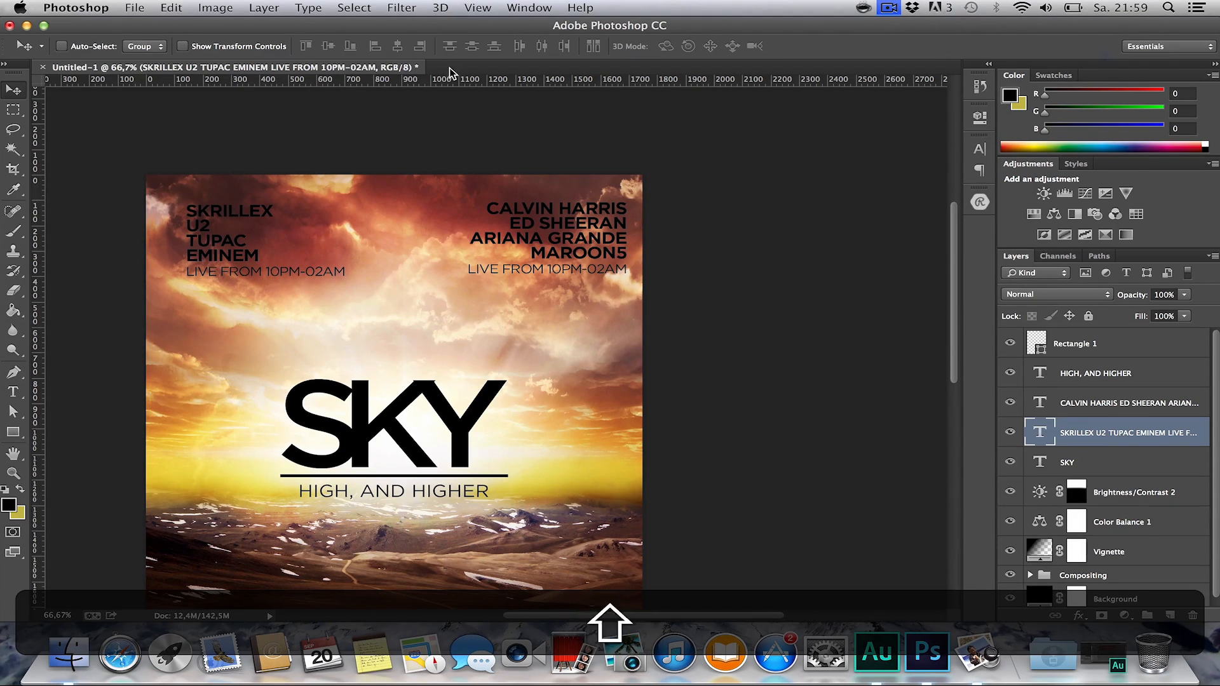
Add a horizontal guide at the top of the artist names and nudge the SKRILLEX block up level with the CALVIN HARRIS block.
{"action": "left_click_drag", "start_coordinate": [448, 82], "coordinate": [667, 205]}
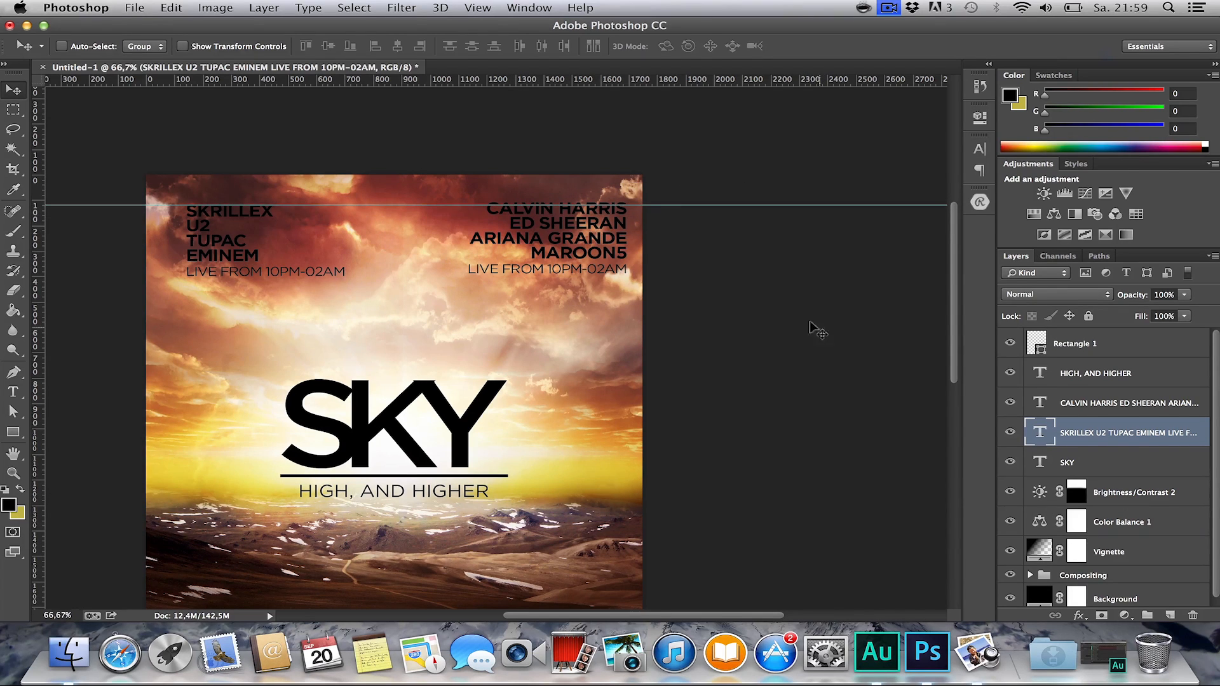
{"action": "key", "text": "v"}
{"action": "key", "text": "Up"}
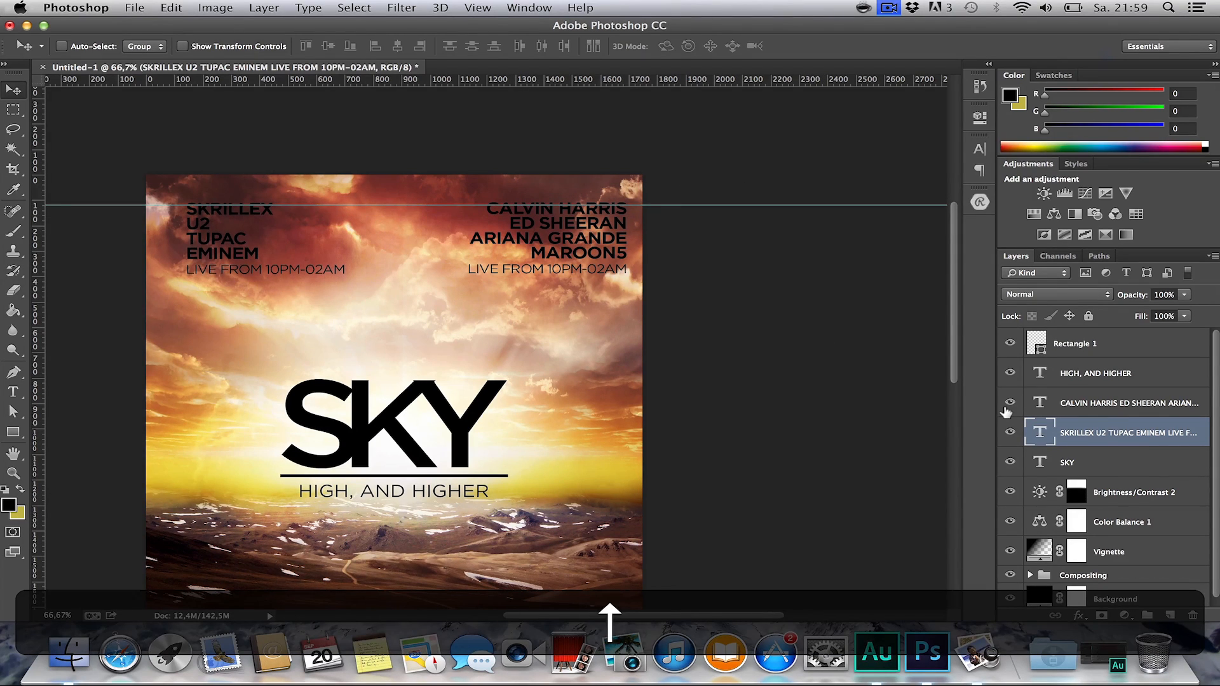
{"action": "key", "text": "Up"}
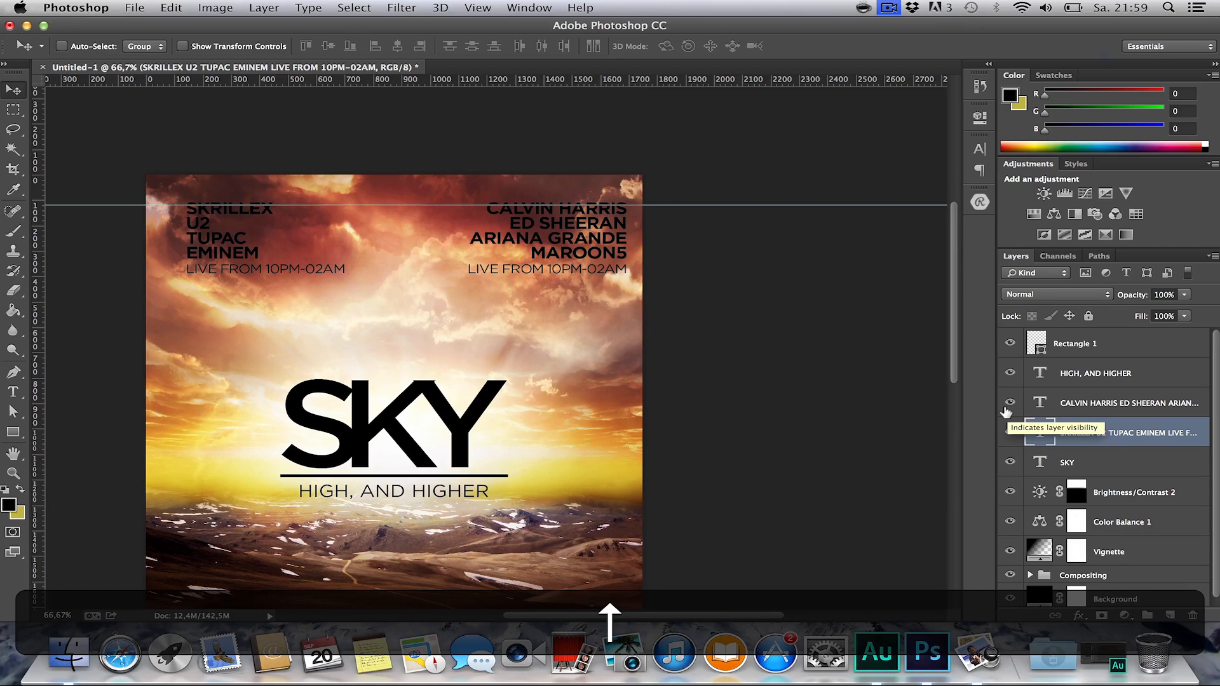
Nudge the right-aligned artist block inward so its side margin matches that of the SKRILLEX block.
{"action": "left_click", "coordinate": [1110, 402]}
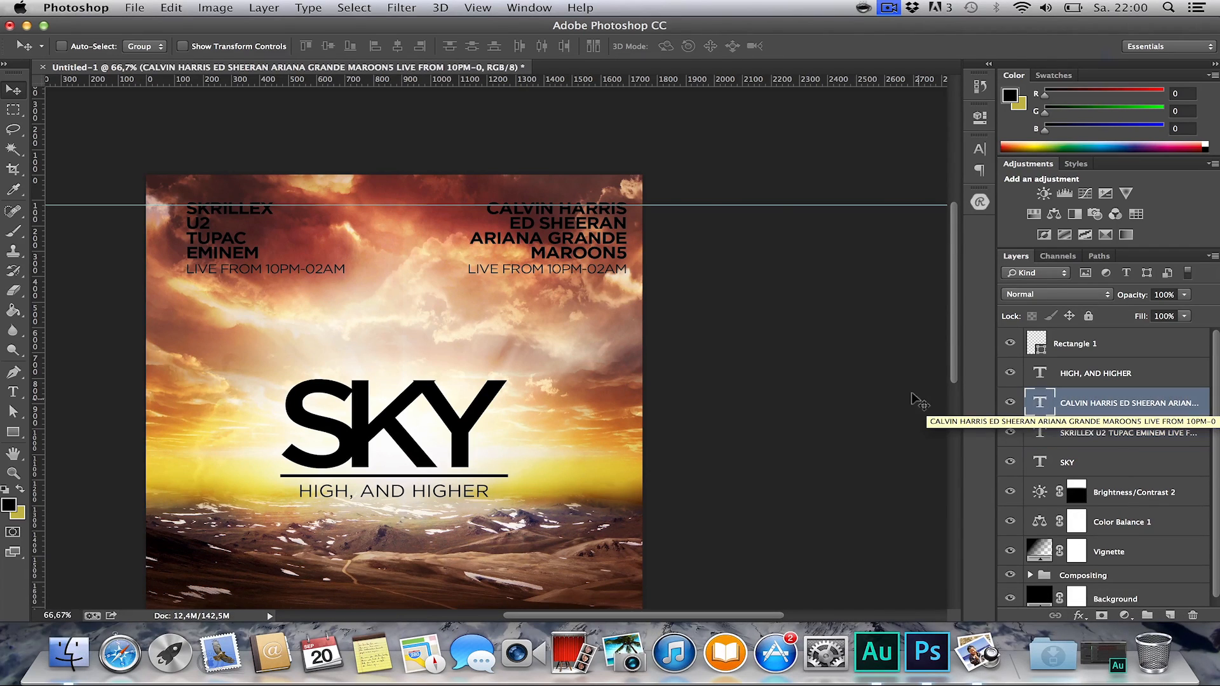
{"action": "key", "text": "shift+Left"}
{"action": "key", "text": "shift+Left"}
{"action": "key", "text": "shift+Left"}
{"action": "key", "text": "shift+Left"}
{"action": "key", "text": "shift+Left"}
{"action": "key", "text": "shift+Left"}
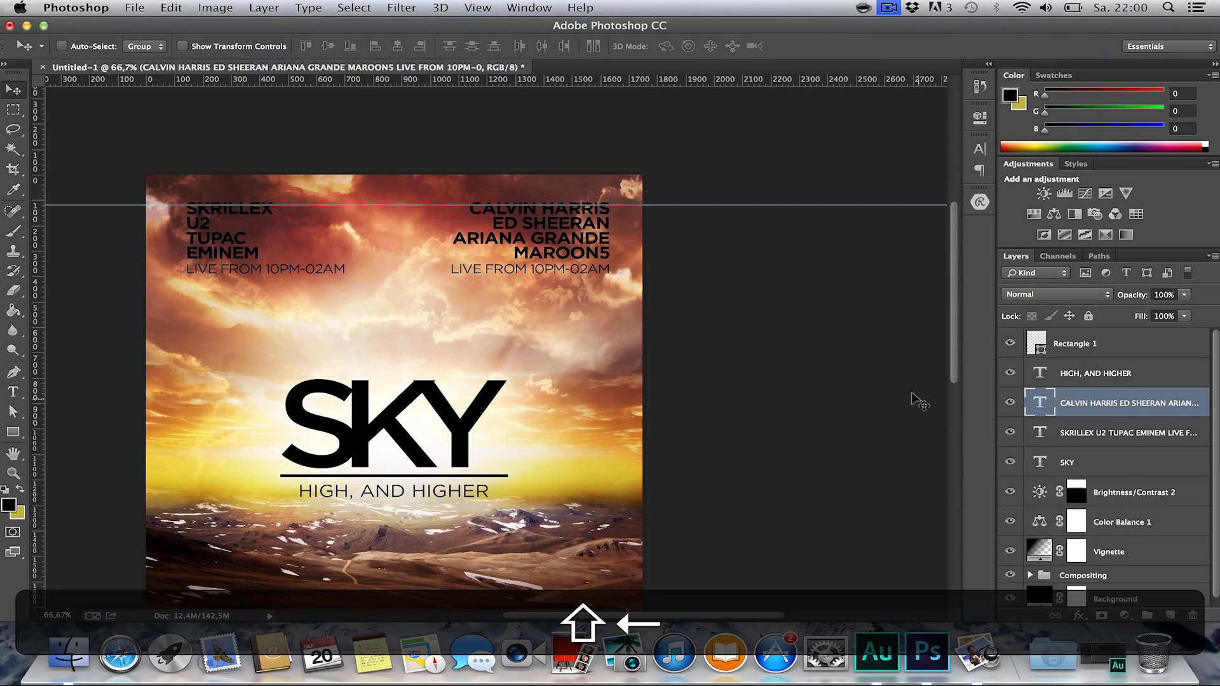
{"action": "key", "text": "shift+Left"}
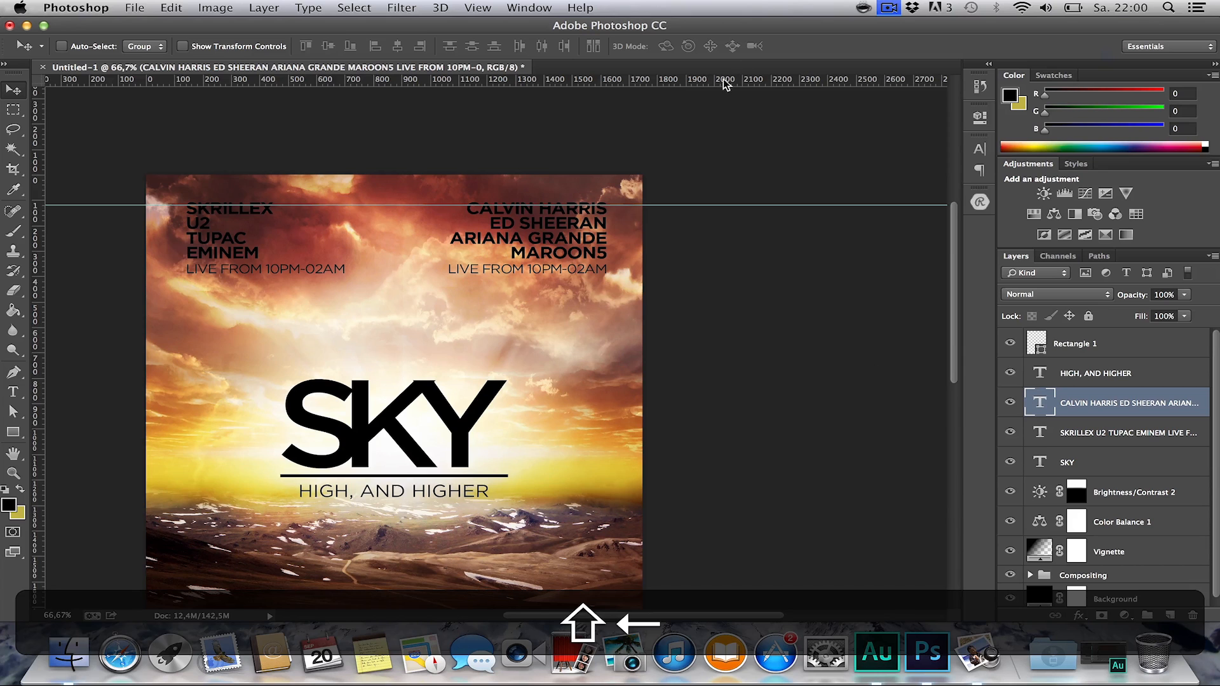
Remove the horizontal guide and hide the rulers.
{"action": "left_click_drag", "start_coordinate": [658, 204], "coordinate": [667, 58]}
{"action": "key", "text": "super+r"}
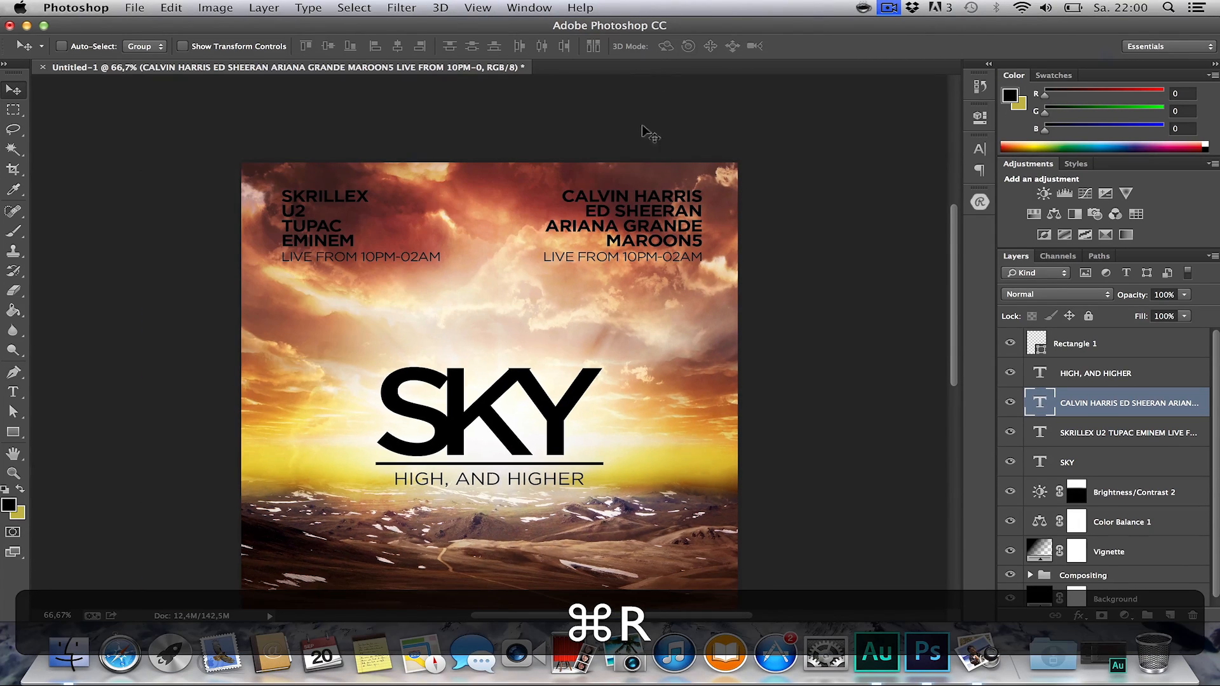
Examine the overall poster layout from the artist blocks down to the dark lower area.
{"action": "key", "text": "h"}
{"action": "left_click_drag", "start_coordinate": [594, 232], "coordinate": [551, 180]}
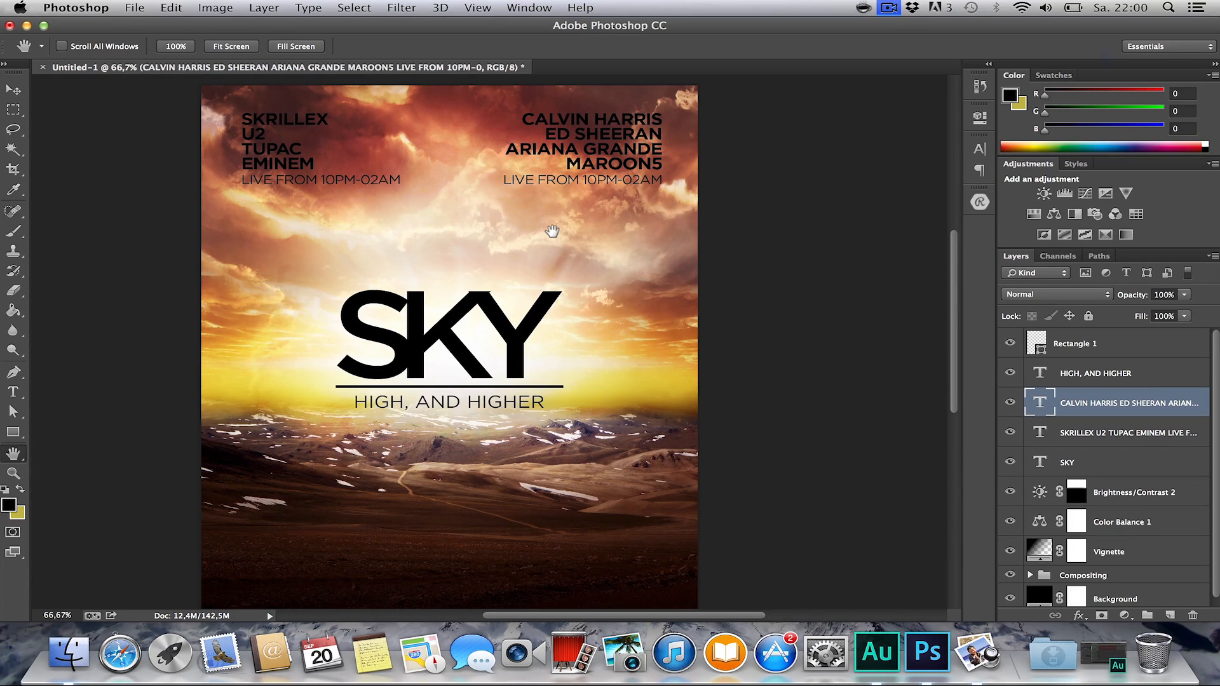
{"action": "left_click_drag", "start_coordinate": [549, 276], "coordinate": [527, 194]}
{"action": "key", "text": "z"}
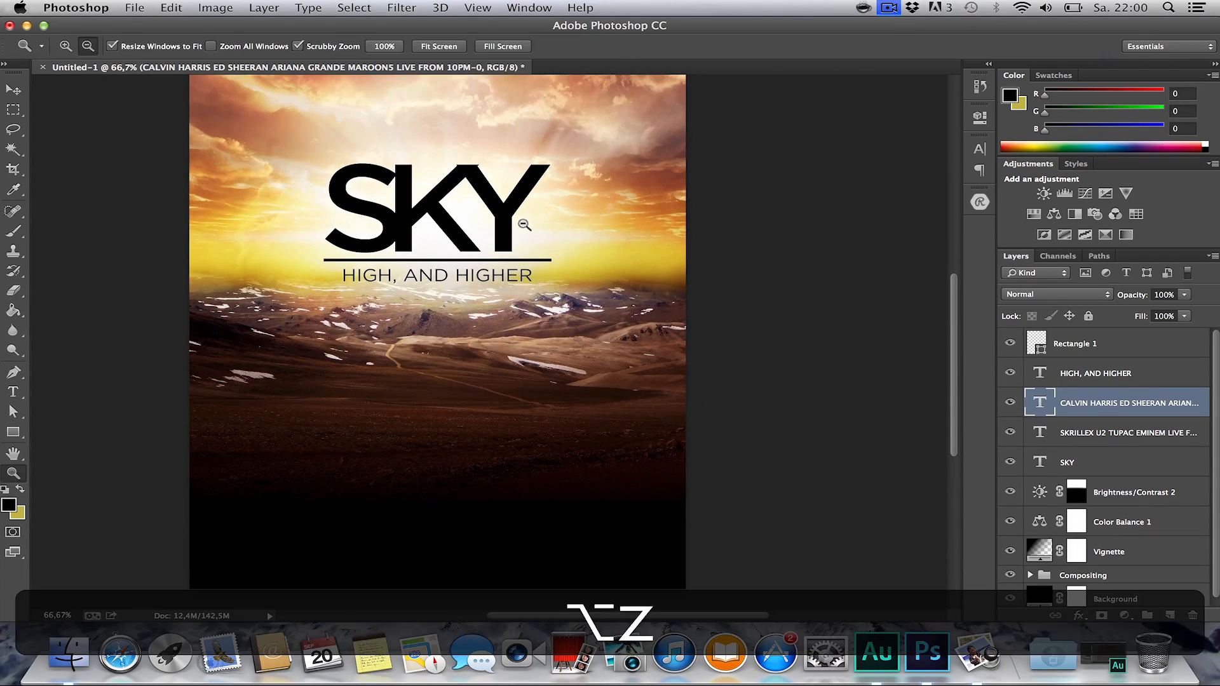
{"action": "left_click", "coordinate": [525, 224], "text": "alt"}
{"action": "key", "text": "alt+h"}
{"action": "key", "text": "z"}
{"action": "left_click", "coordinate": [541, 221]}
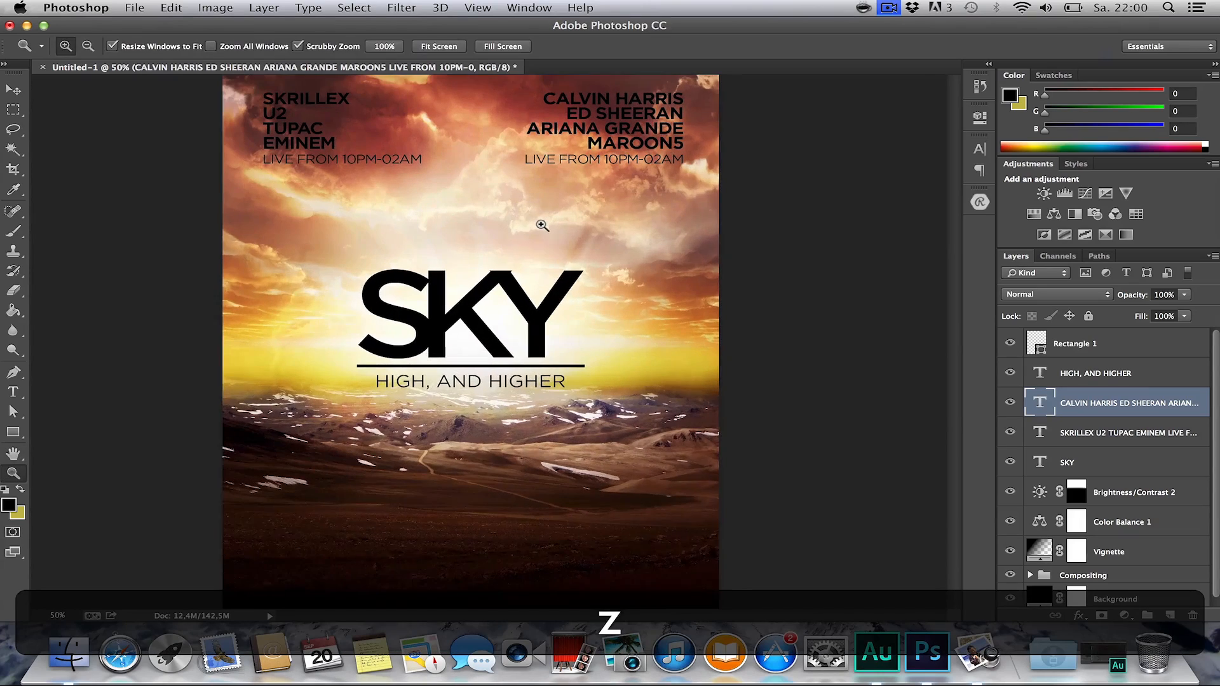
{"action": "key", "text": "h"}
{"action": "left_click_drag", "start_coordinate": [545, 217], "coordinate": [505, 255]}
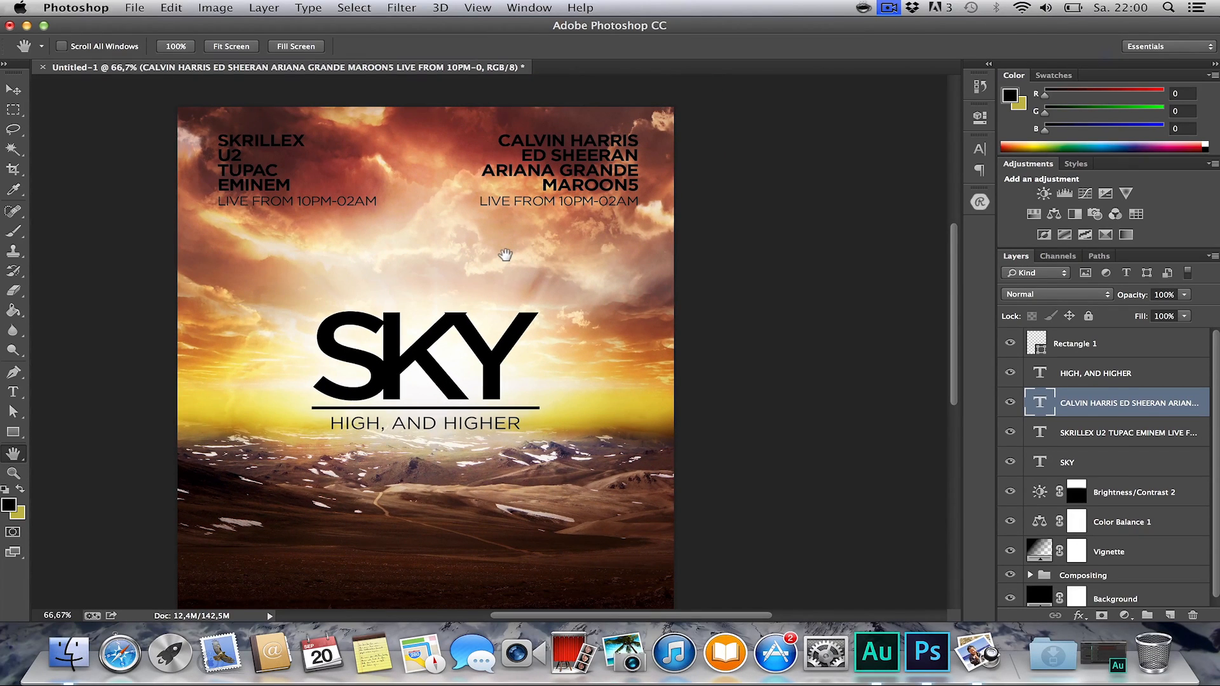
Group the two artist text layers under the name Artist and move the group to the top of the layer stack.
{"action": "left_click", "coordinate": [1106, 432], "text": "shift"}
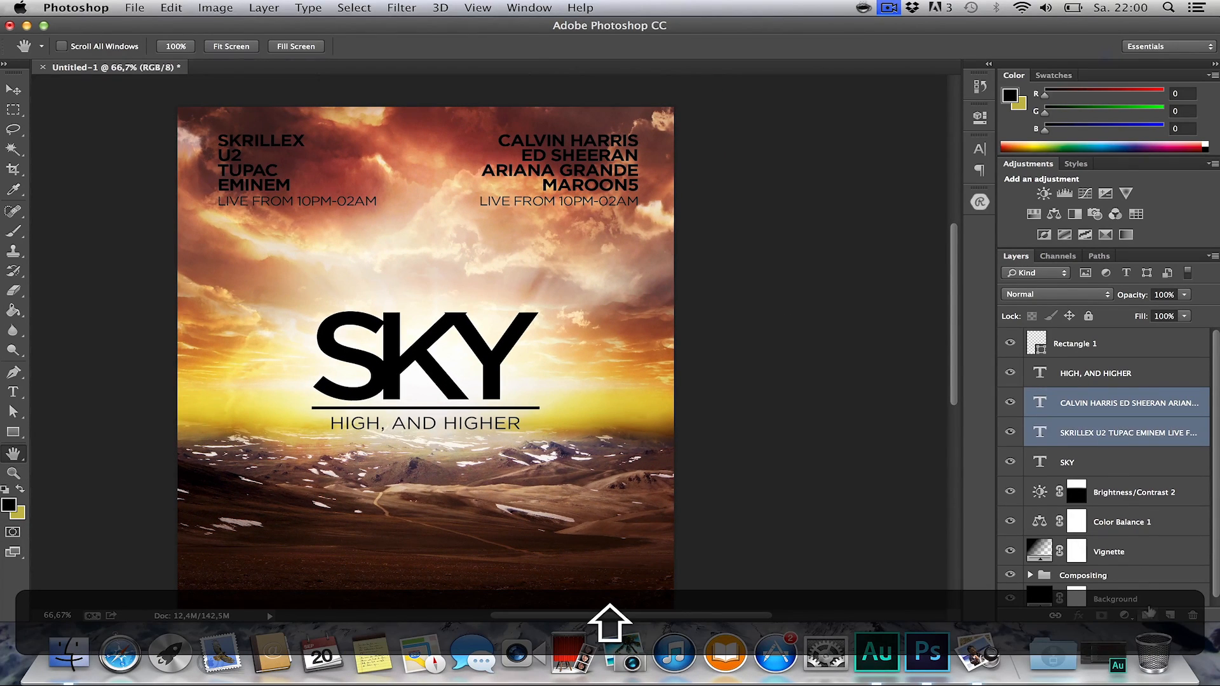
{"action": "left_click_drag", "start_coordinate": [1151, 611], "coordinate": [1148, 614]}
{"action": "double_click", "coordinate": [1070, 397]}
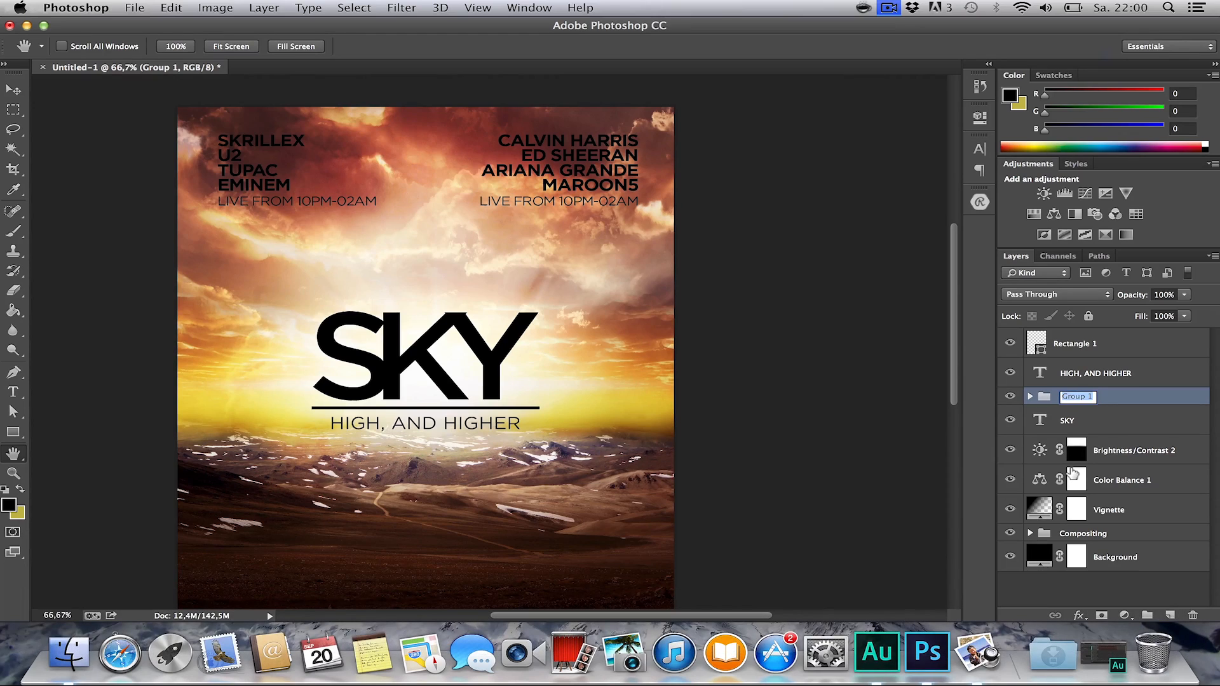
{"action": "type", "text": "Et"}
{"action": "key", "text": "BackSpace"}
{"action": "key", "text": "BackSpace"}
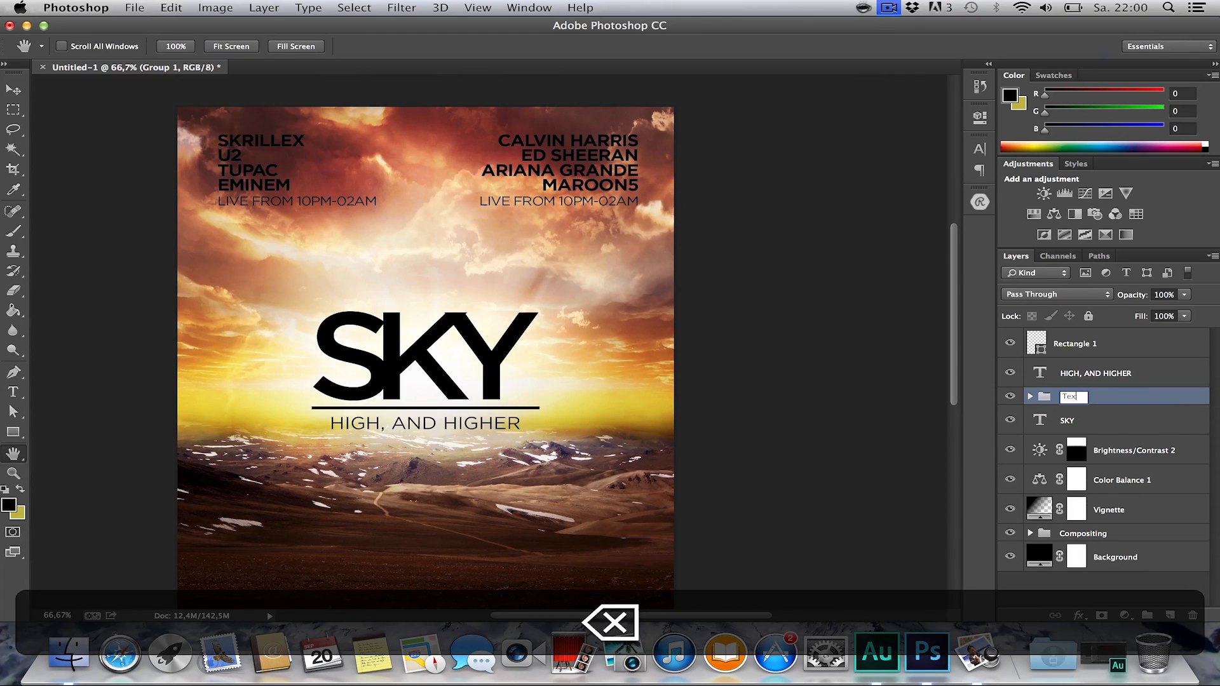
{"action": "type", "text": "Artist"}
{"action": "key", "text": "Return"}
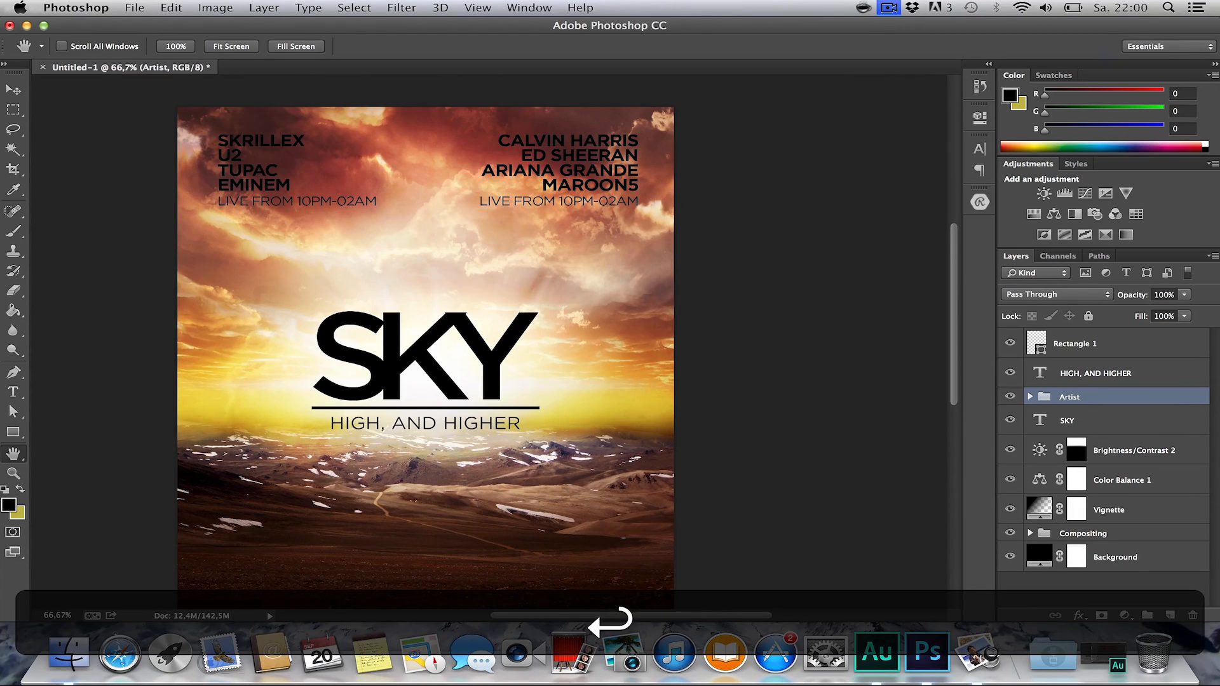
{"action": "left_click_drag", "start_coordinate": [618, 206], "coordinate": [667, 320]}
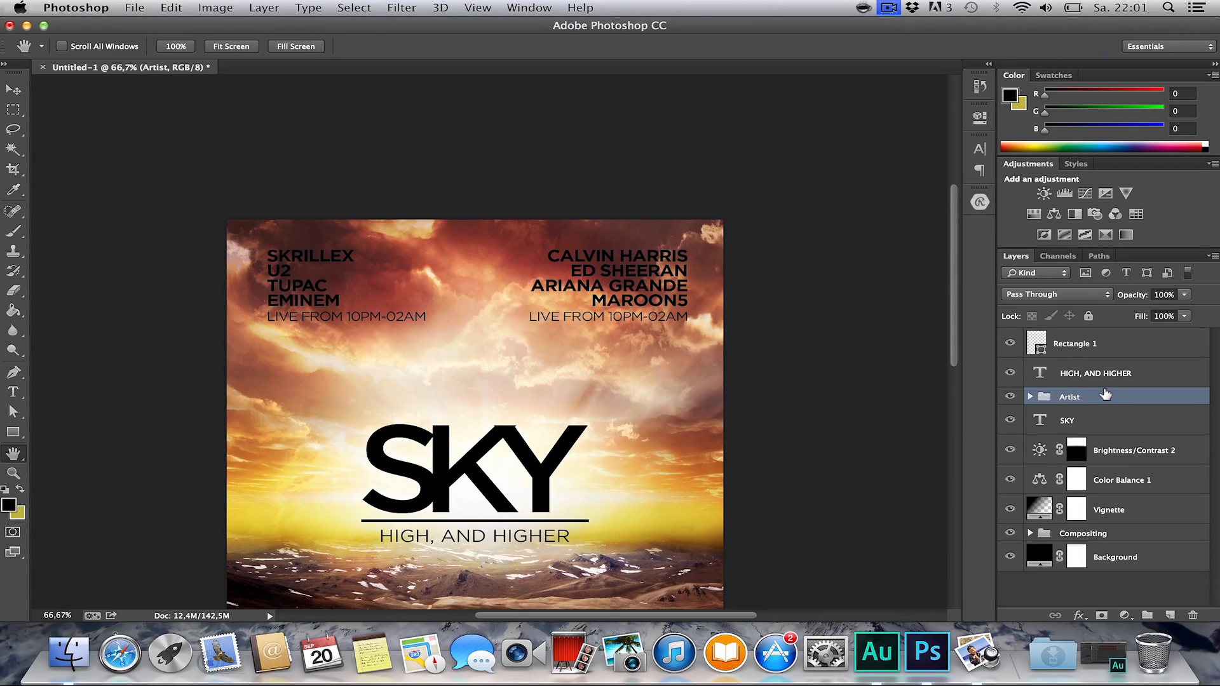
{"action": "left_click_drag", "start_coordinate": [1097, 395], "coordinate": [1078, 337]}
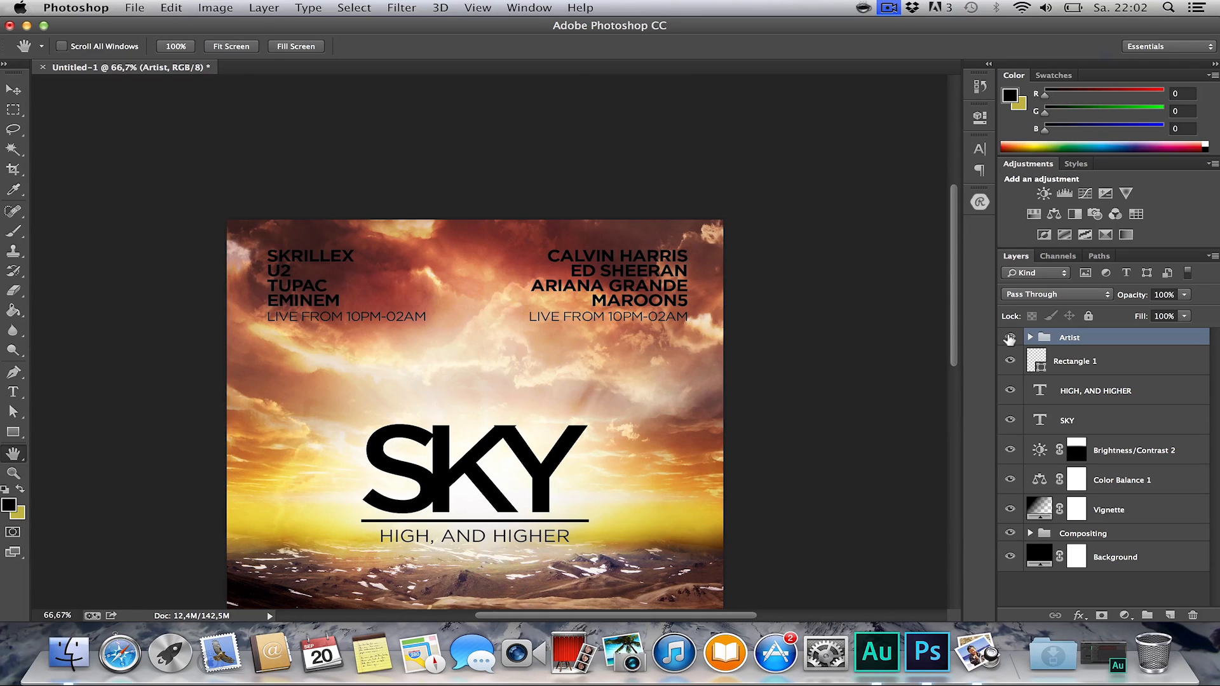
Hide the Artist group and the Rectangle 1, HIGH, AND HIGHER and SKY layers.
{"action": "left_click", "coordinate": [1010, 338]}
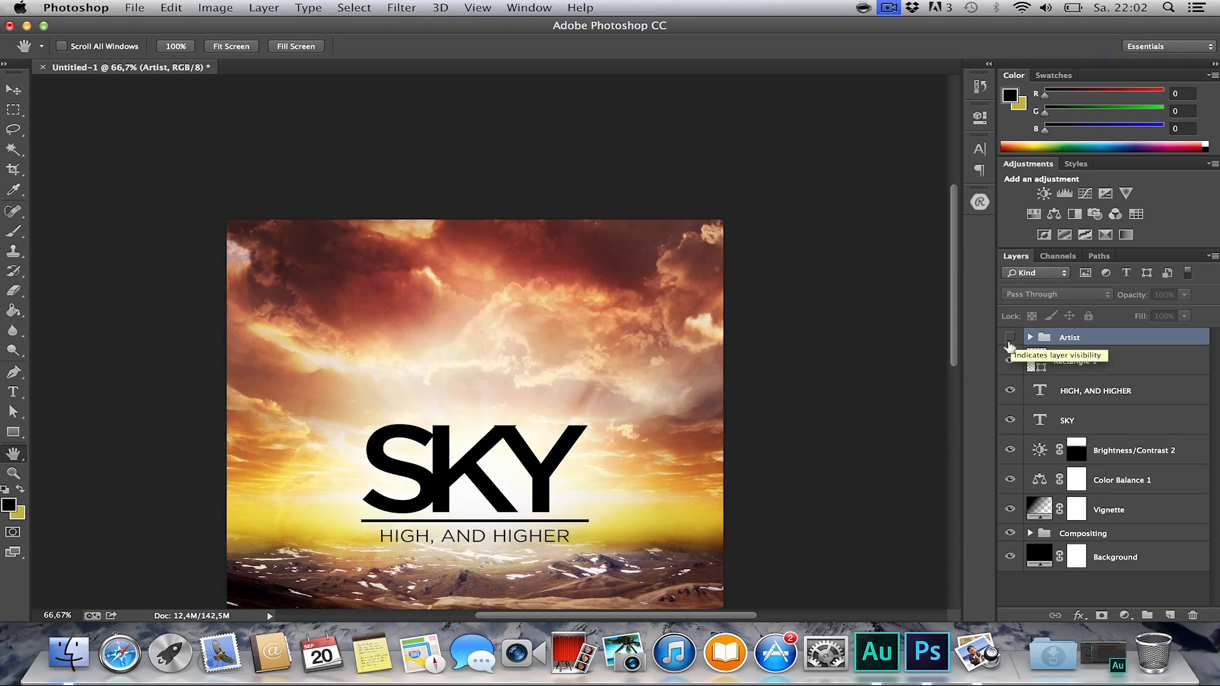
{"action": "left_click", "coordinate": [1006, 419]}
{"action": "scroll", "coordinate": [838, 401], "scroll_direction": "down", "scroll_amount": 5}
{"action": "scroll", "coordinate": [826, 390], "scroll_direction": "up", "scroll_amount": 6}
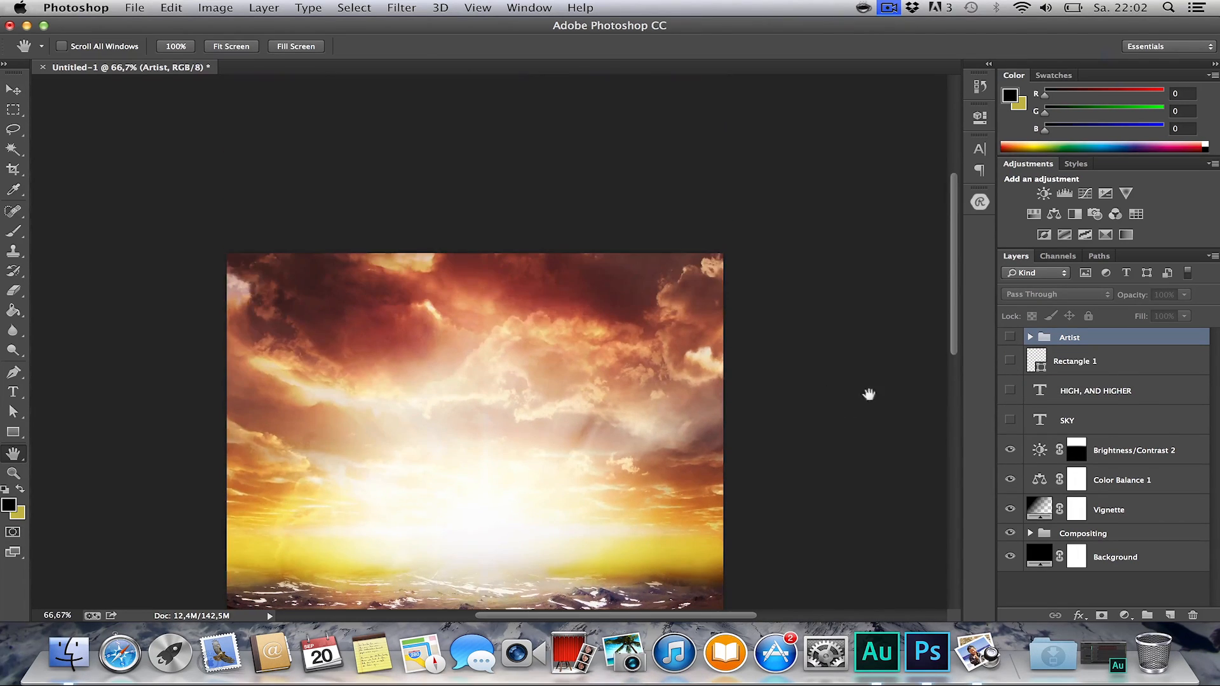
Create a new layer above Brightness/Contrast 2 and fill it with the merged visible artwork using Apply Image.
{"action": "left_click", "coordinate": [1124, 445]}
{"action": "scroll", "coordinate": [826, 394], "scroll_direction": "down", "scroll_amount": 4}
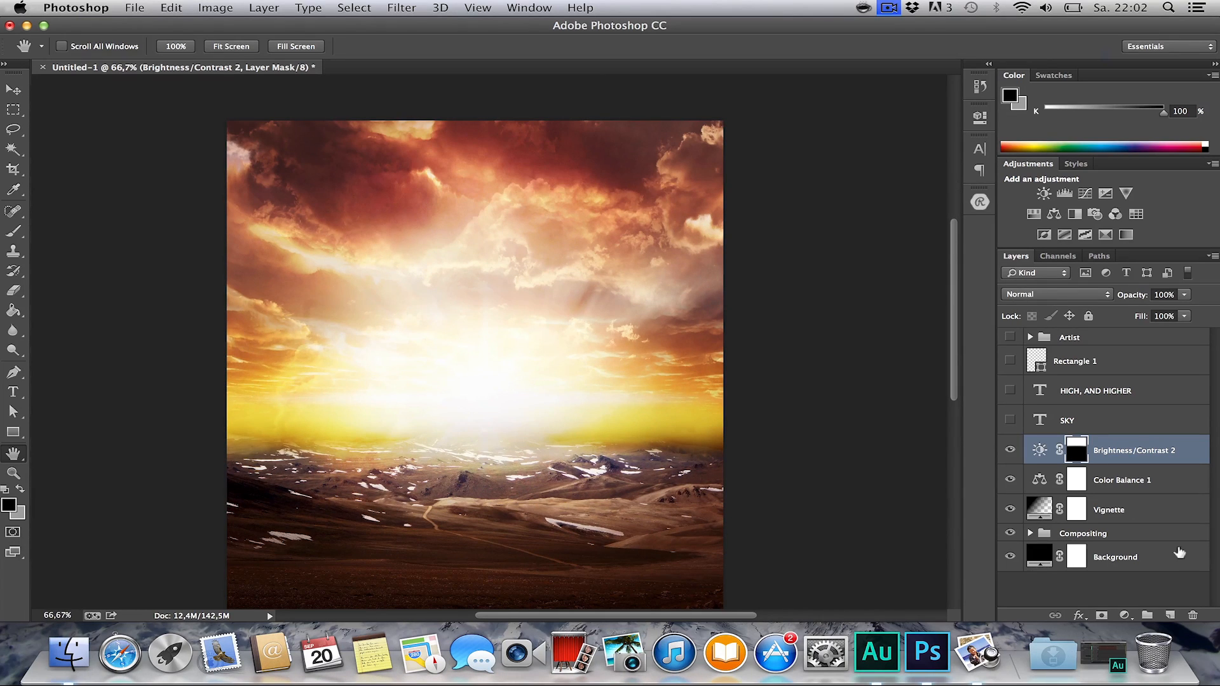
{"action": "left_click", "coordinate": [1170, 611]}
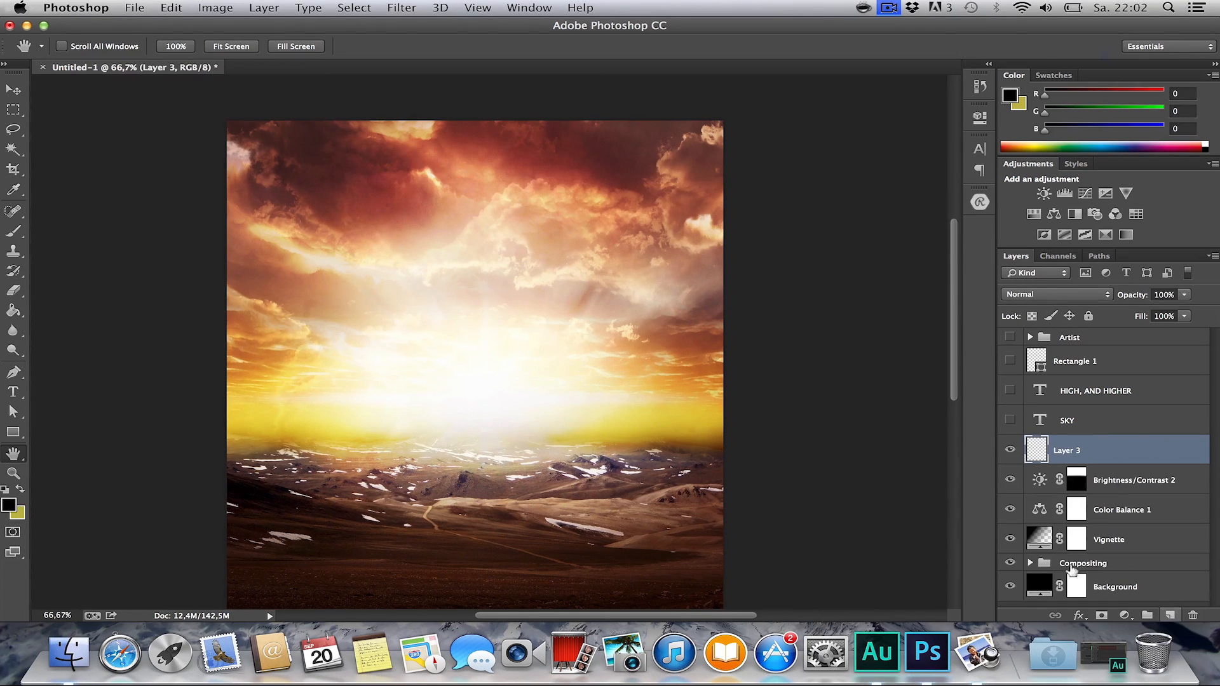
{"action": "left_click", "coordinate": [200, 12]}
{"action": "left_click", "coordinate": [251, 236]}
{"action": "key", "text": "Return"}
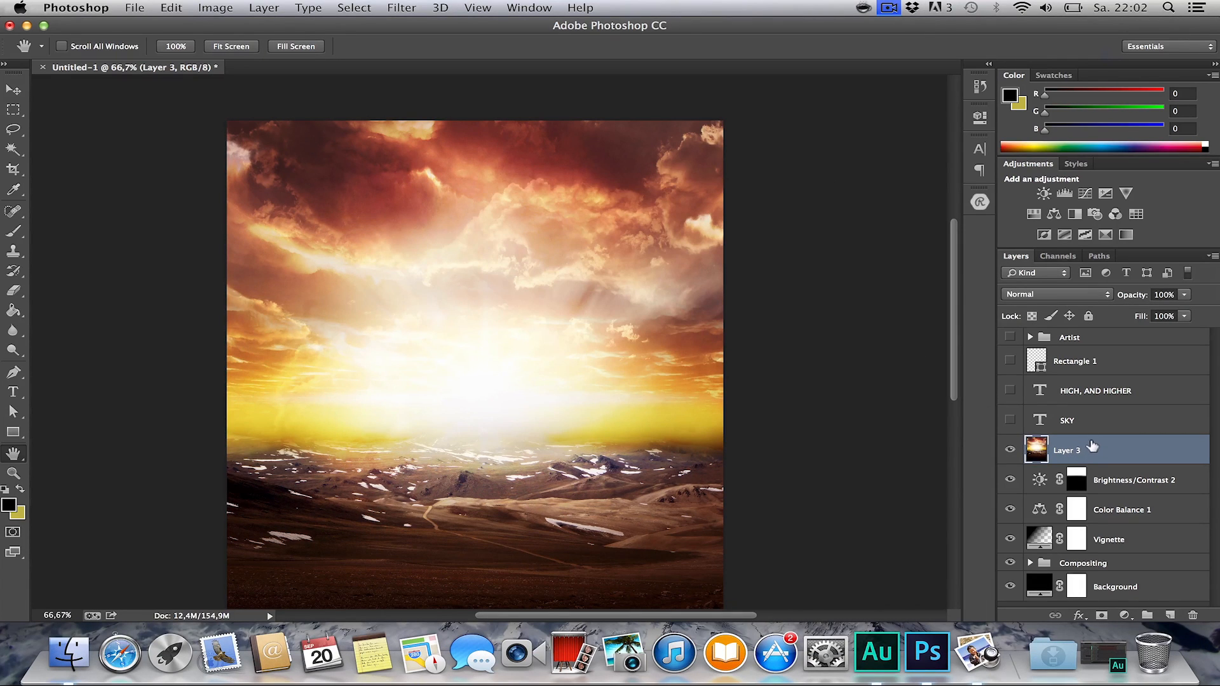
Move the merged artwork layer to the top of the stack and show the hidden title and line layers again.
{"action": "left_click_drag", "start_coordinate": [1092, 448], "coordinate": [1057, 340]}
{"action": "left_click_drag", "start_coordinate": [1008, 447], "coordinate": [1006, 387]}
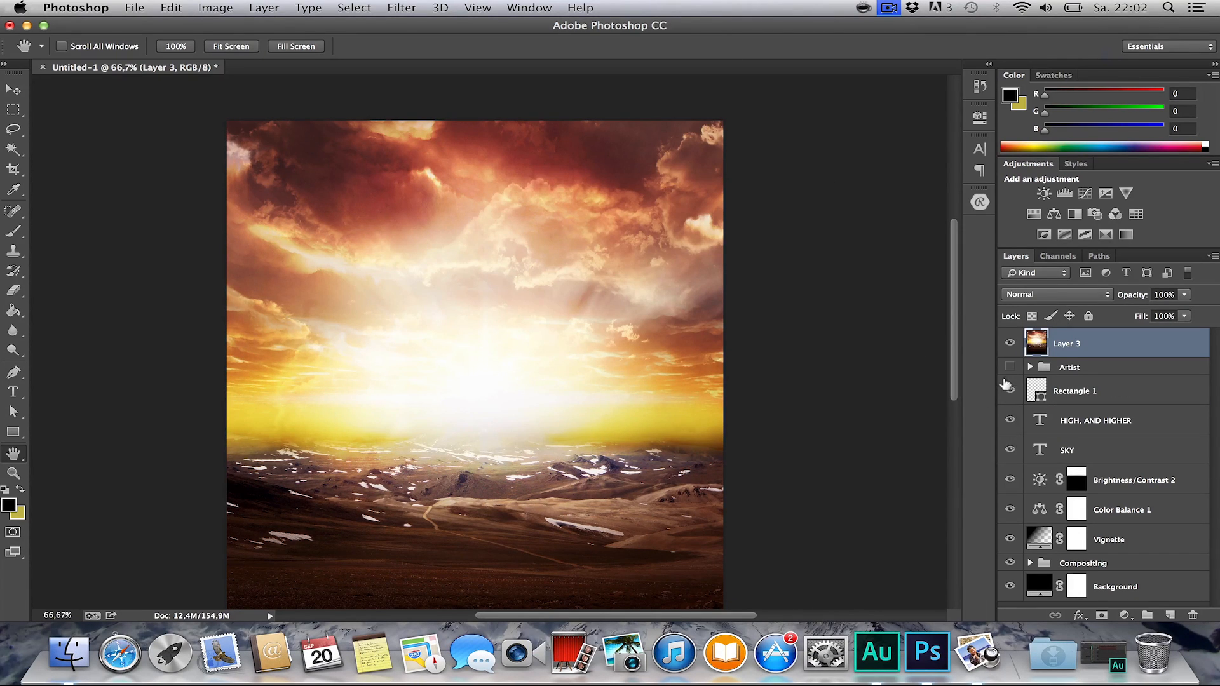
Clip the merged artwork layer to the Artist group and show the group again.
{"action": "right_click", "coordinate": [1070, 354]}
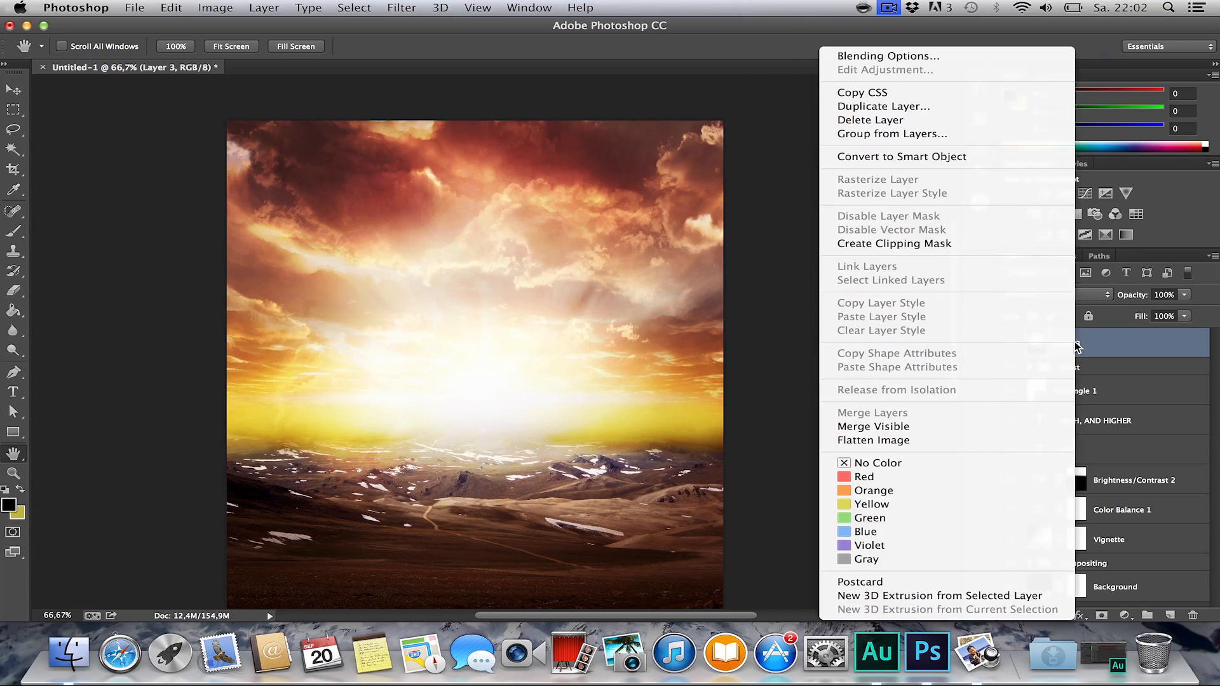
{"action": "left_click", "coordinate": [918, 244]}
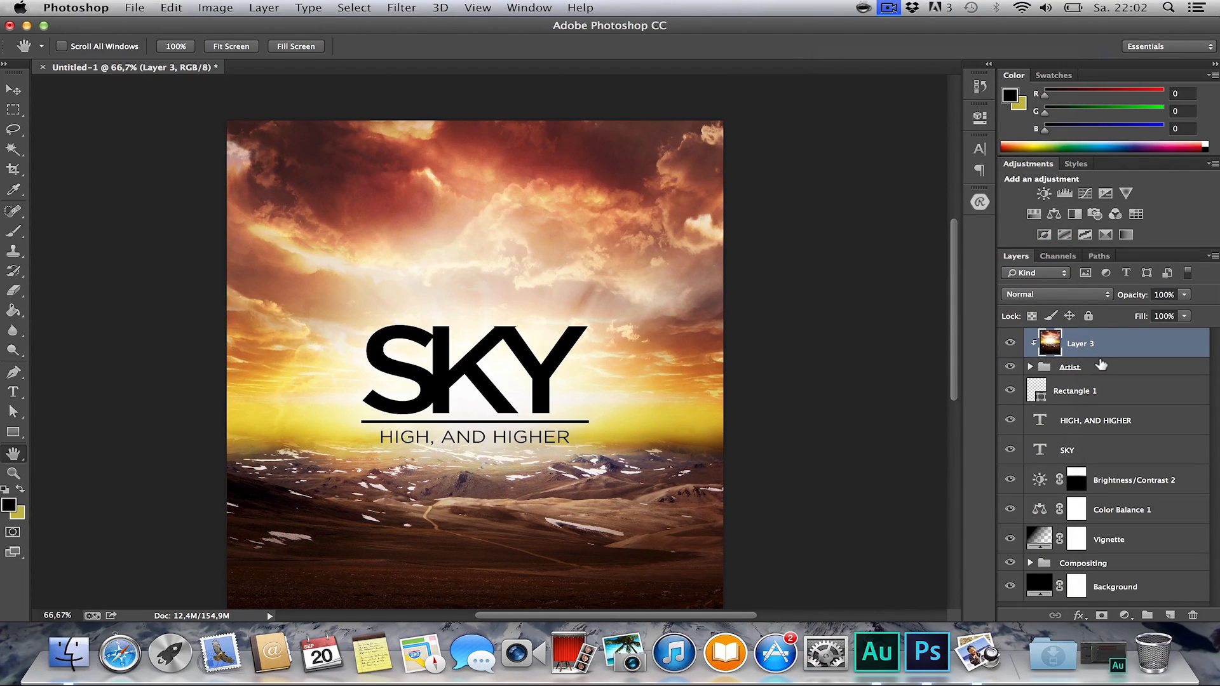
{"action": "key", "text": "v"}
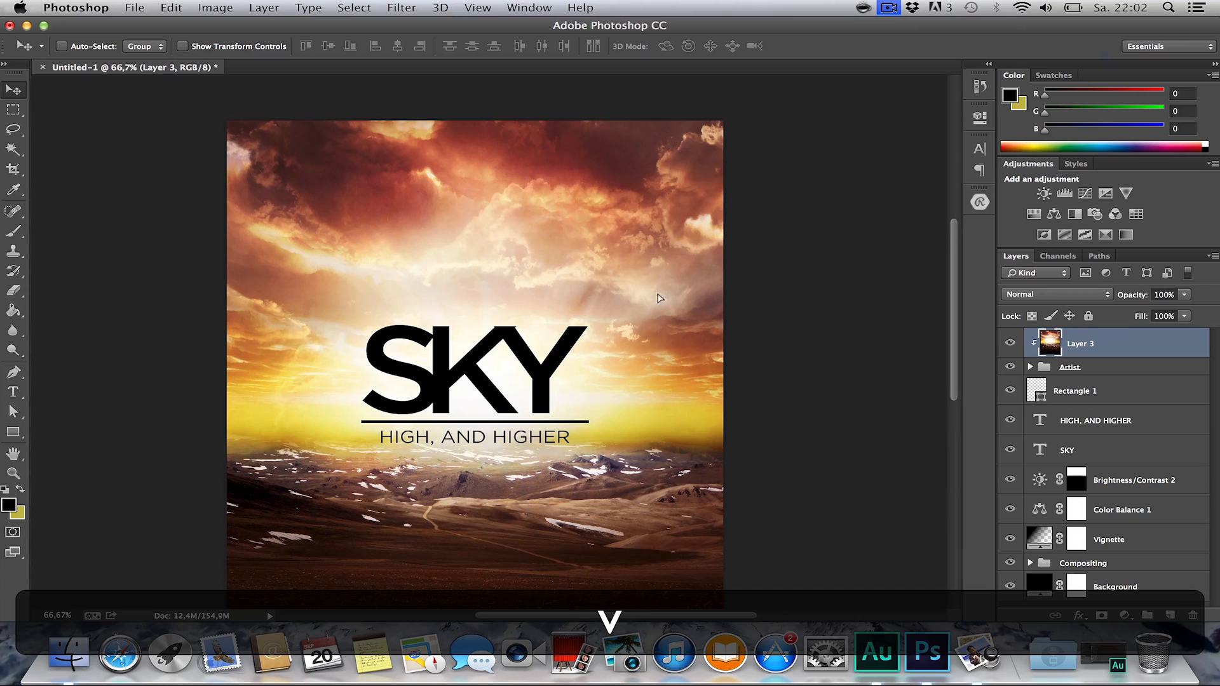
Reposition the clipped merged artwork layer so its bright golden sky area fills both artist line-ups.
{"action": "left_click_drag", "start_coordinate": [659, 297], "coordinate": [655, 220]}
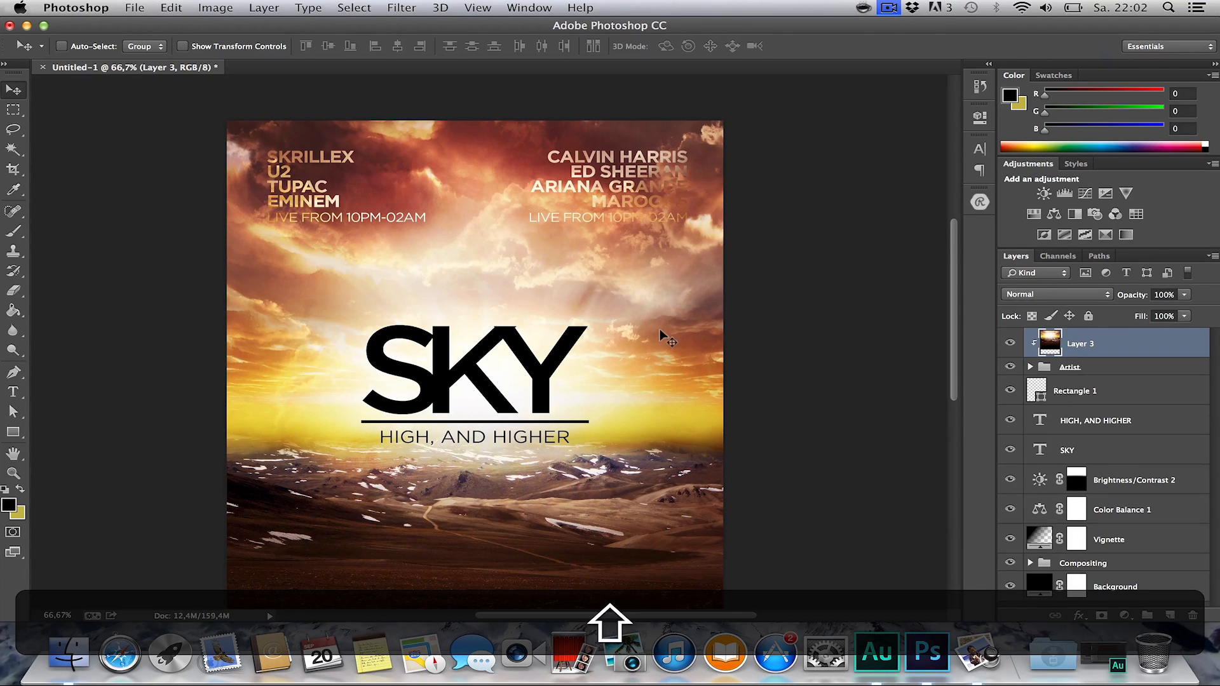
{"action": "left_click_drag", "start_coordinate": [660, 336], "coordinate": [736, 257]}
{"action": "key", "text": "shift+h"}
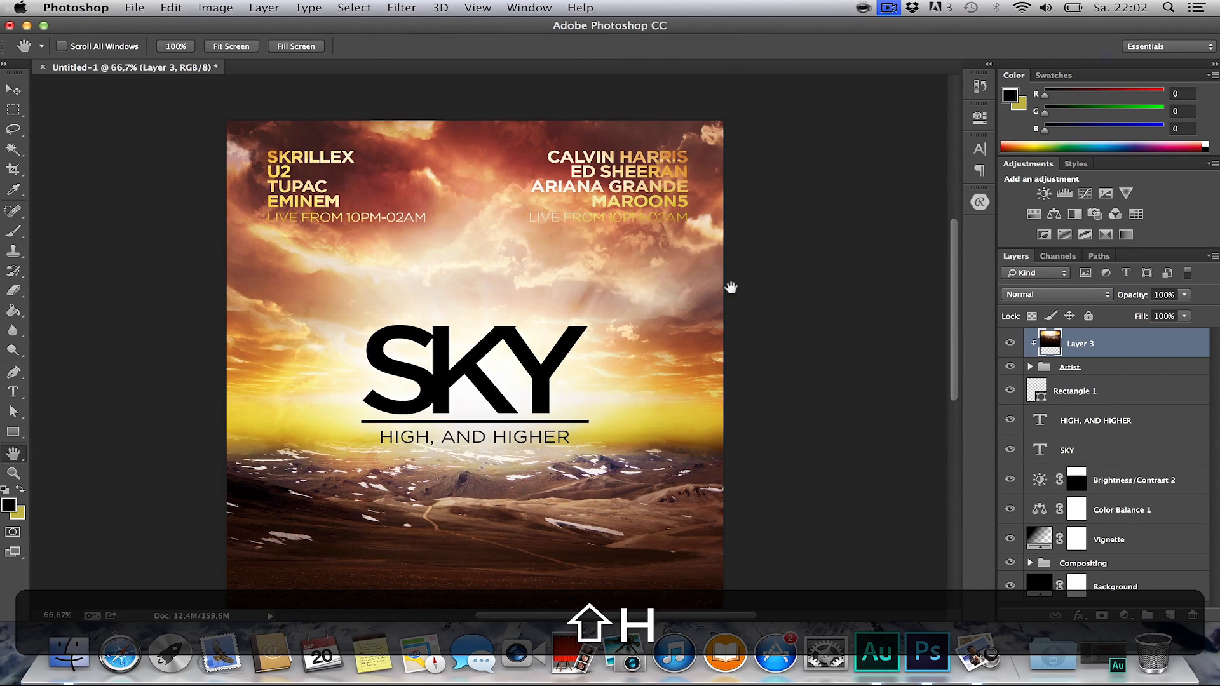
{"action": "key", "text": "h"}
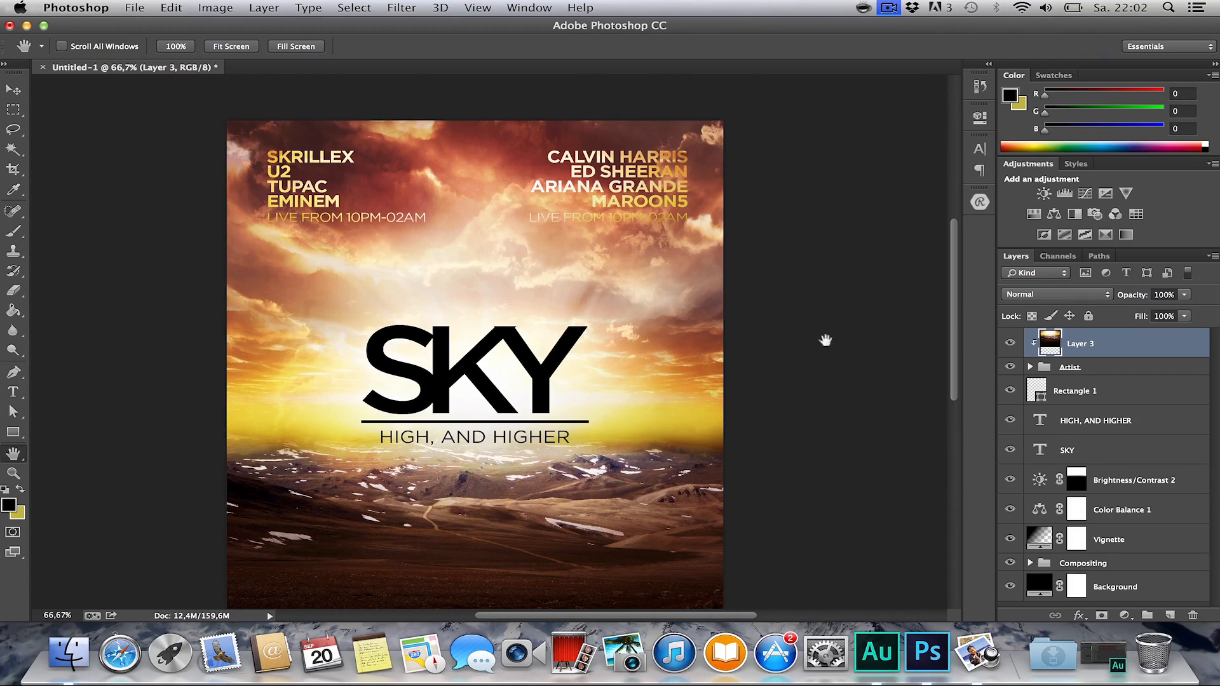
{"action": "key", "text": "v"}
{"action": "left_click_drag", "start_coordinate": [694, 210], "coordinate": [692, 198]}
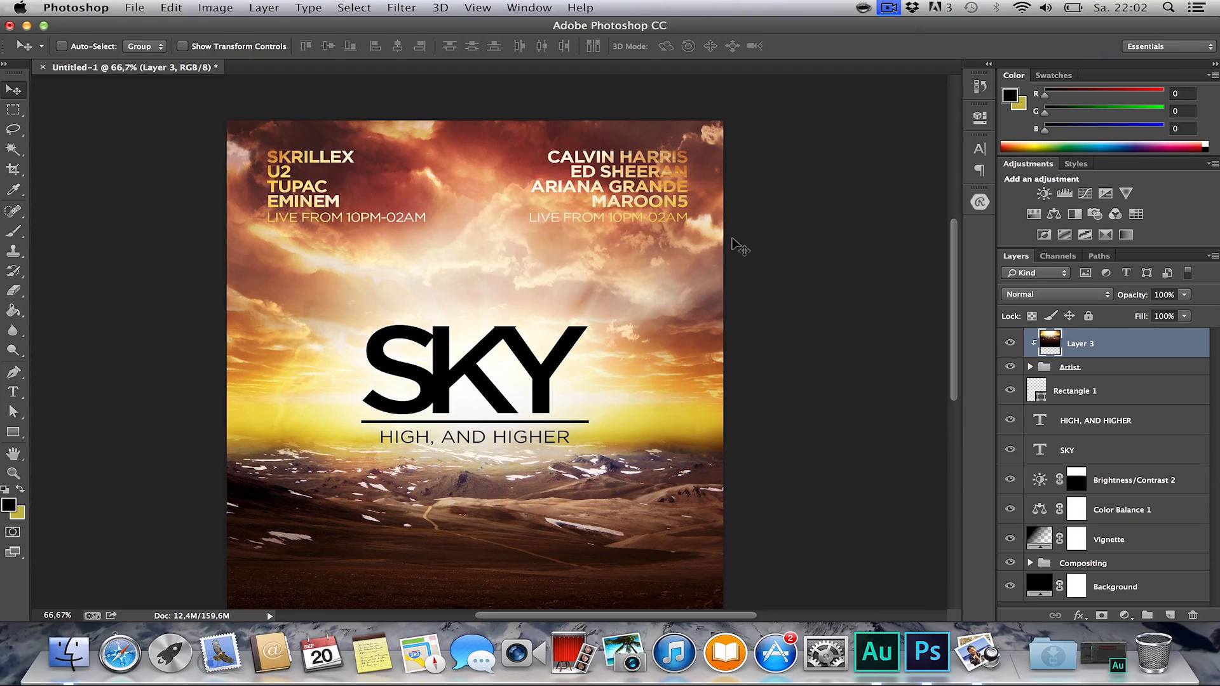
{"action": "key", "text": "h"}
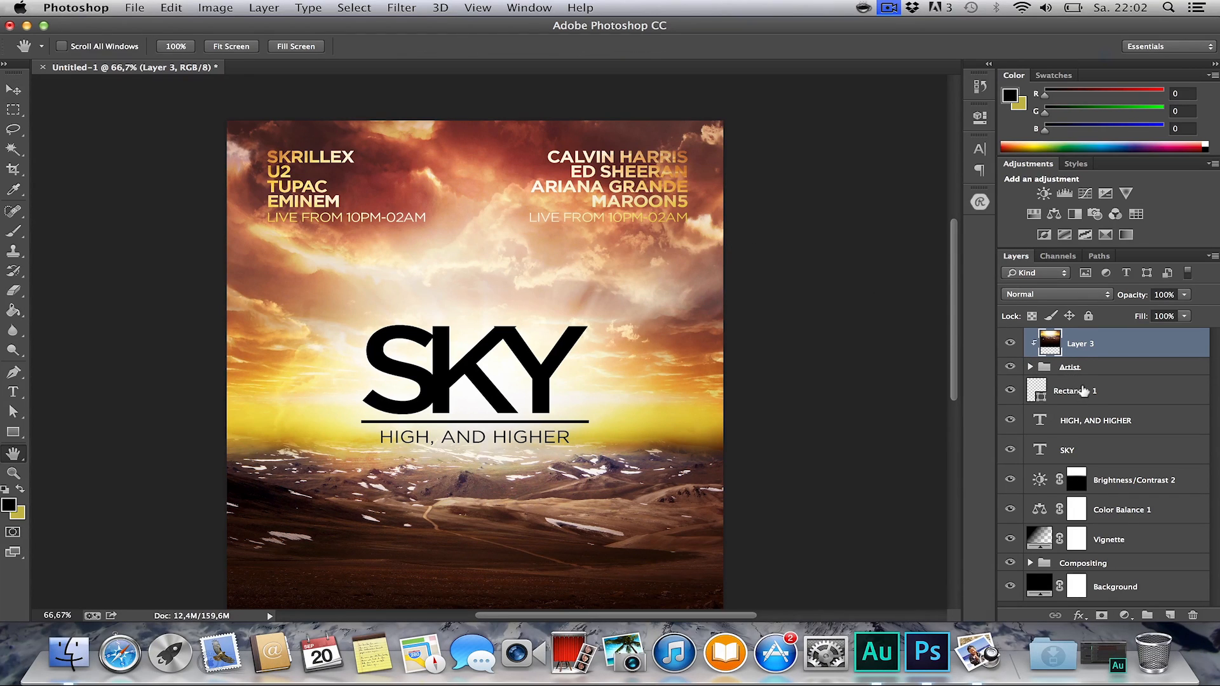
Rename the Rectangle 1 layer to Divider.
{"action": "left_click", "coordinate": [1084, 390]}
{"action": "double_click", "coordinate": [1073, 390]}
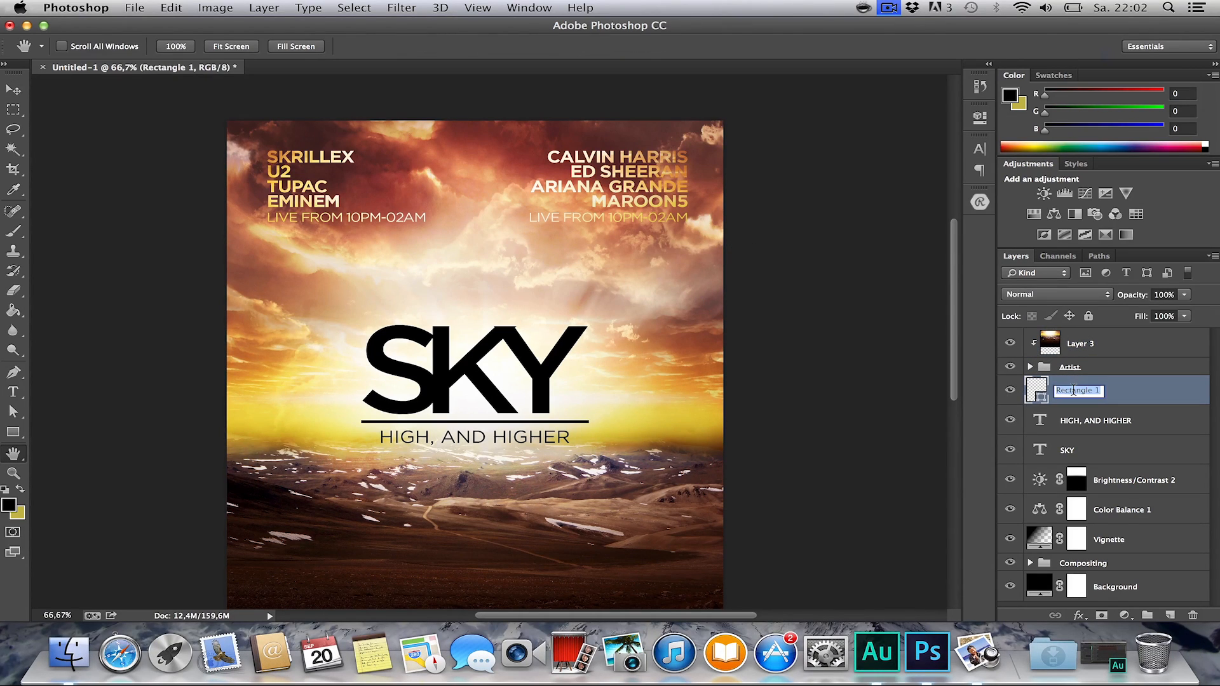
{"action": "type", "text": "Divider"}
{"action": "key", "text": "Return"}
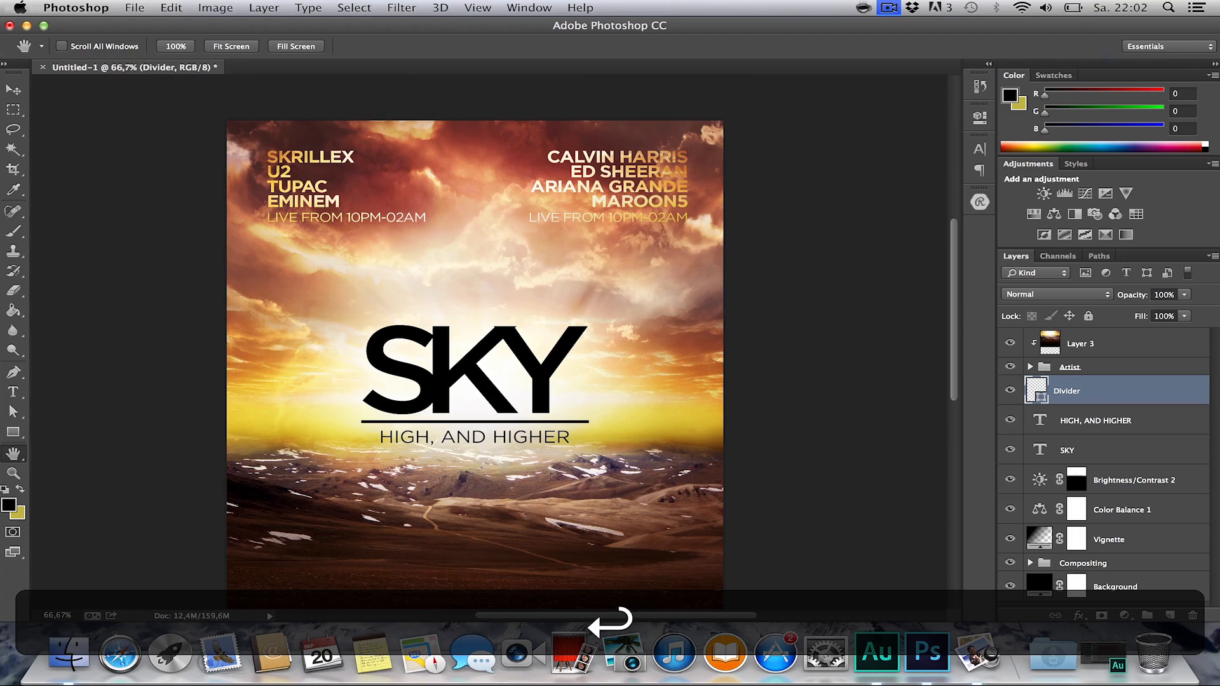
Save the document as Flyer Tutorial.psd in the Flyer Tutorial folder, in Photoshop format with layers and maximized compatibility.
{"action": "key", "text": "super+s"}
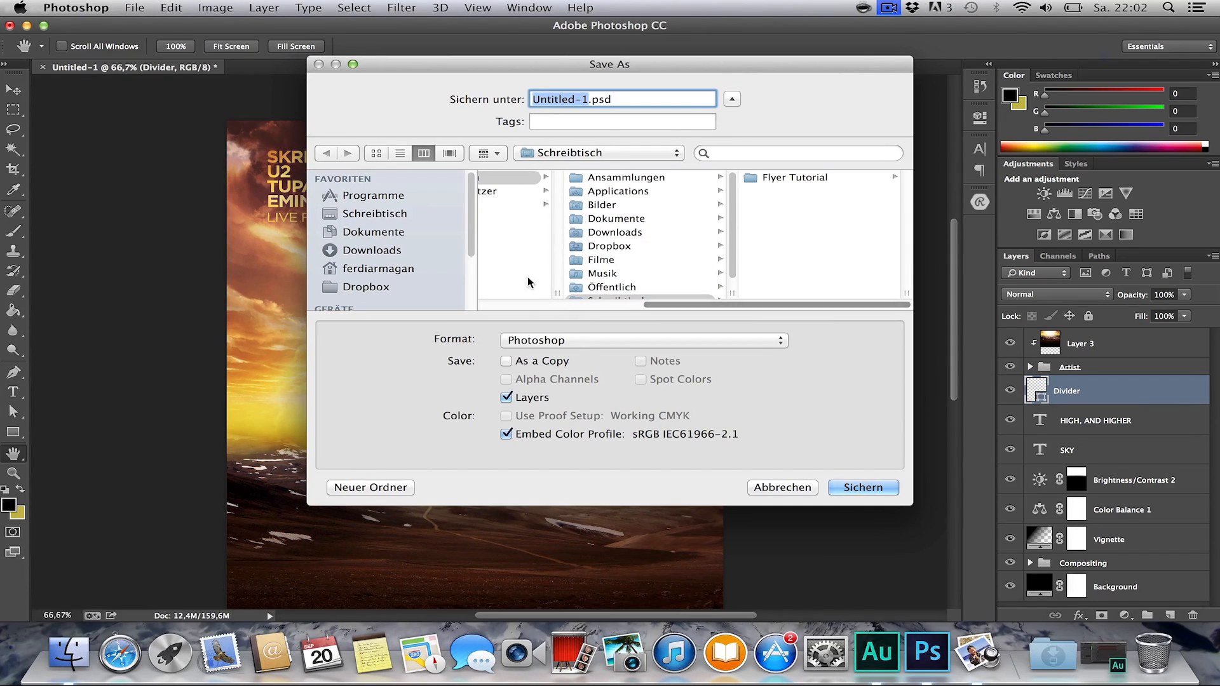
{"action": "left_click", "coordinate": [794, 177]}
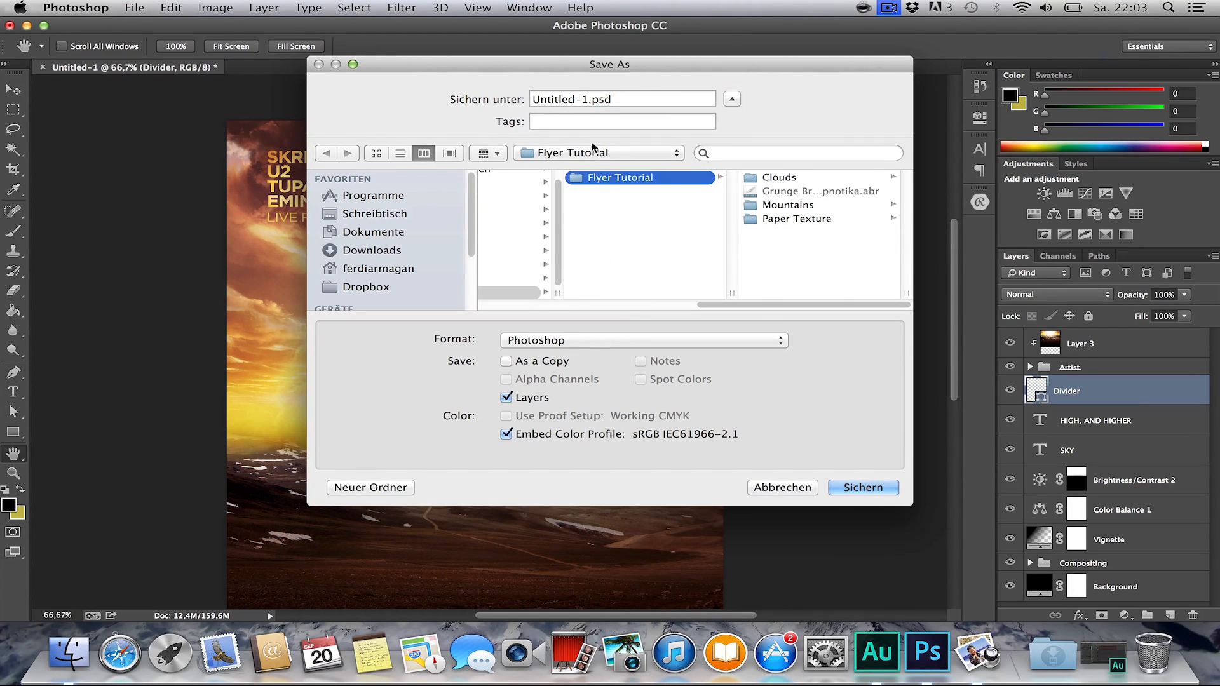
{"action": "left_click", "coordinate": [583, 103]}
{"action": "double_click", "coordinate": [583, 104]}
{"action": "type", "text": "Flyer T"}
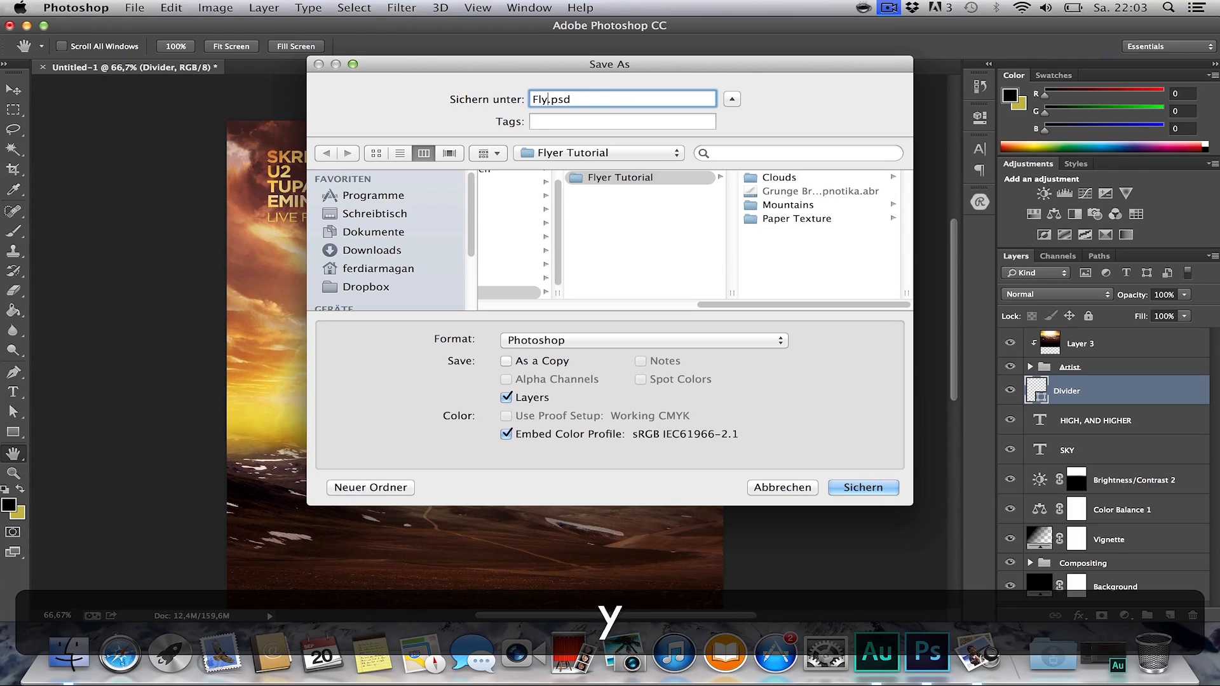
{"action": "type", "text": "utorial"}
{"action": "key", "text": "Return"}
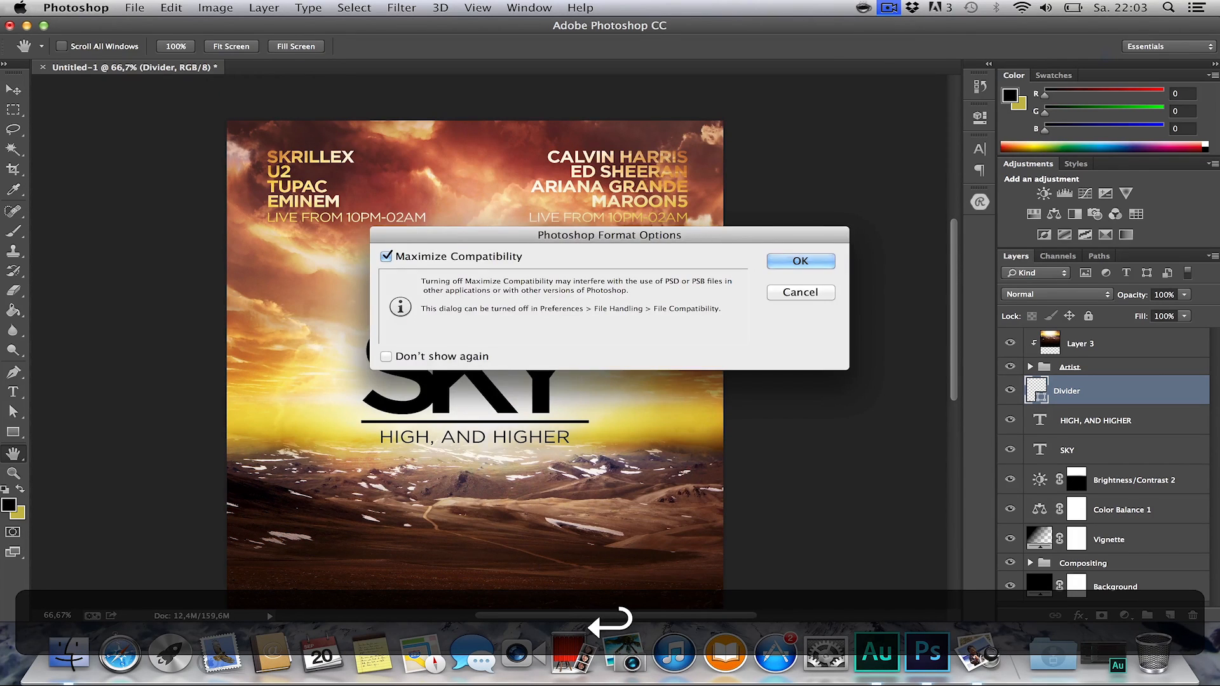
{"action": "key", "text": "Return"}
Change the HIGH, AND HIGHER tagline's font style to Gotham Ultra.
{"action": "scroll", "coordinate": [408, 264], "scroll_direction": "down", "scroll_amount": 5}
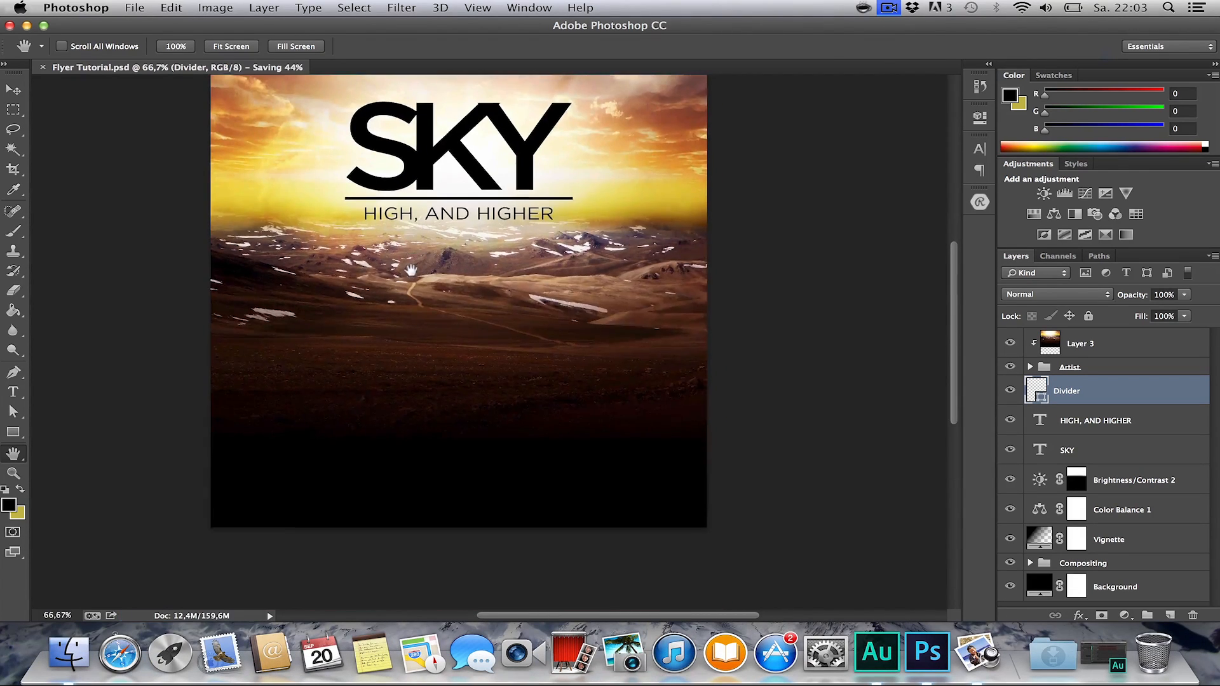
{"action": "scroll", "coordinate": [423, 307], "scroll_direction": "down", "scroll_amount": 2}
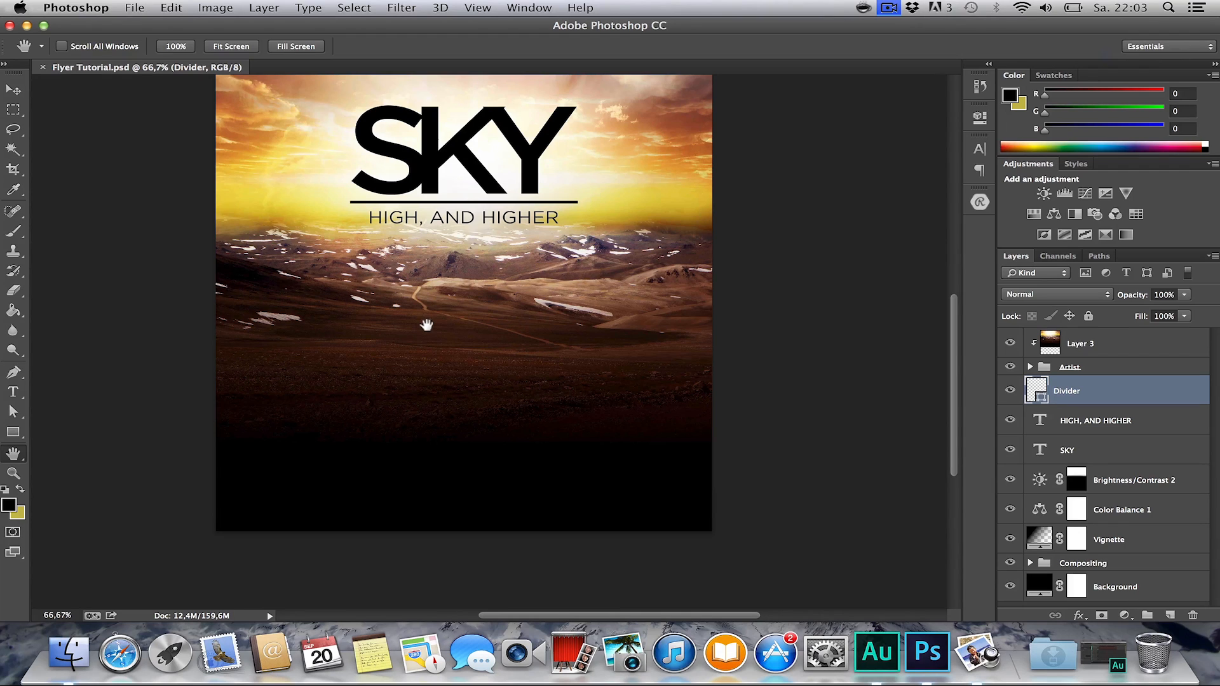
{"action": "scroll", "coordinate": [462, 319], "scroll_direction": "up", "scroll_amount": 3}
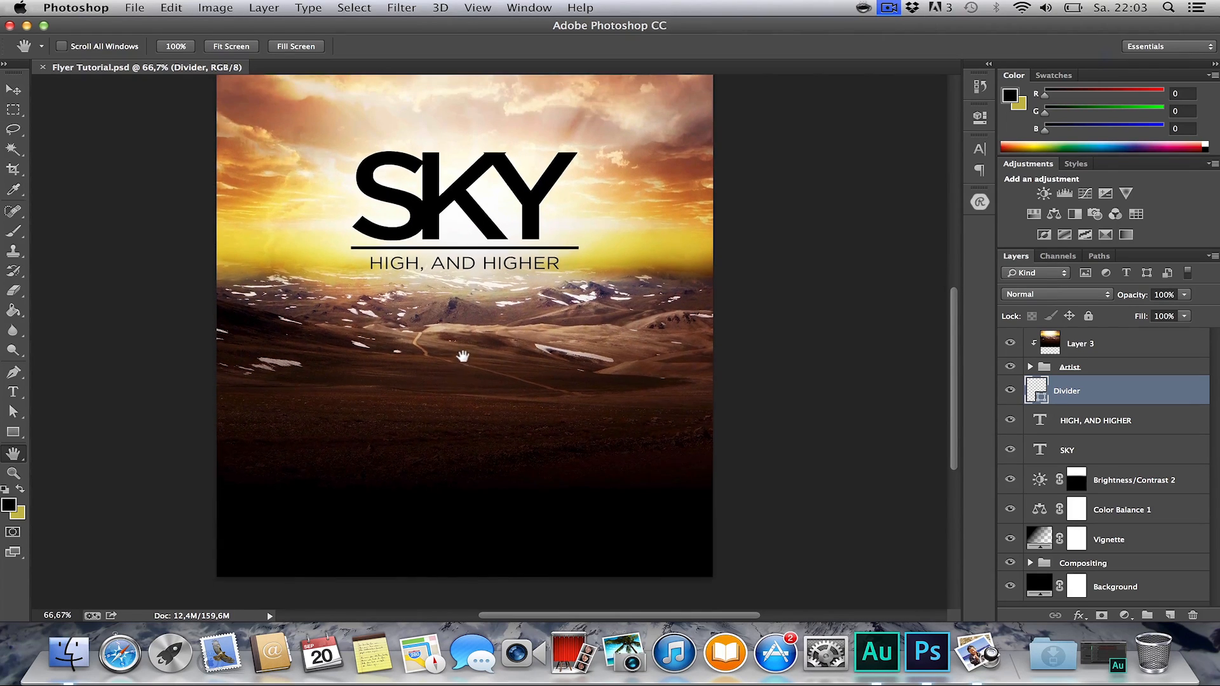
{"action": "key", "text": "t"}
{"action": "left_click", "coordinate": [462, 313]}
{"action": "key", "text": "super+a"}
{"action": "left_click", "coordinate": [242, 46]}
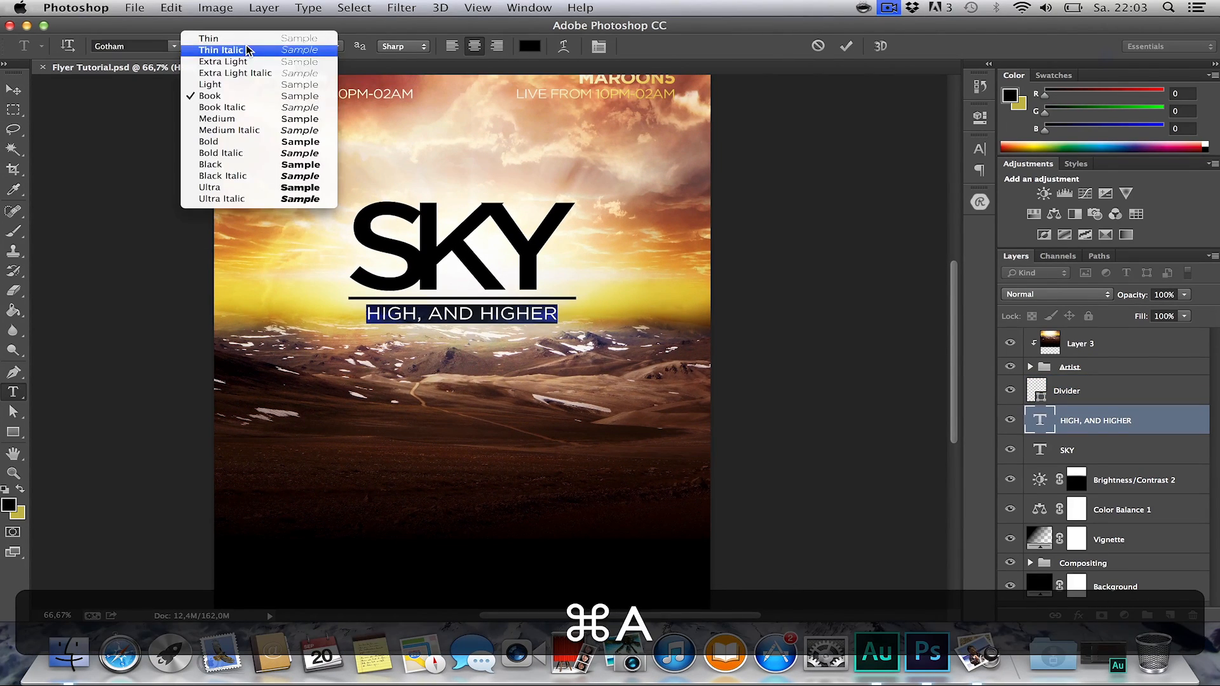
{"action": "left_click", "coordinate": [219, 182]}
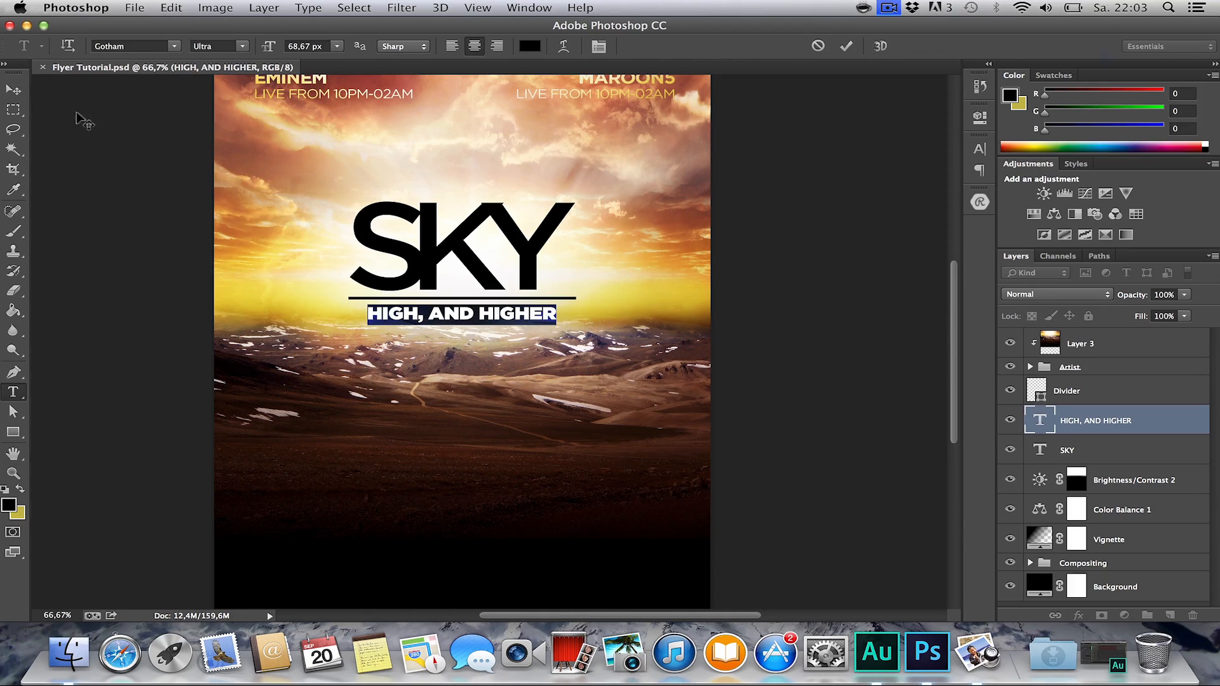
{"action": "left_click", "coordinate": [19, 91]}
Change the large SKY title's font style to Gotham Ultra.
{"action": "key", "text": "t"}
{"action": "left_click", "coordinate": [419, 218]}
{"action": "key", "text": "super+a"}
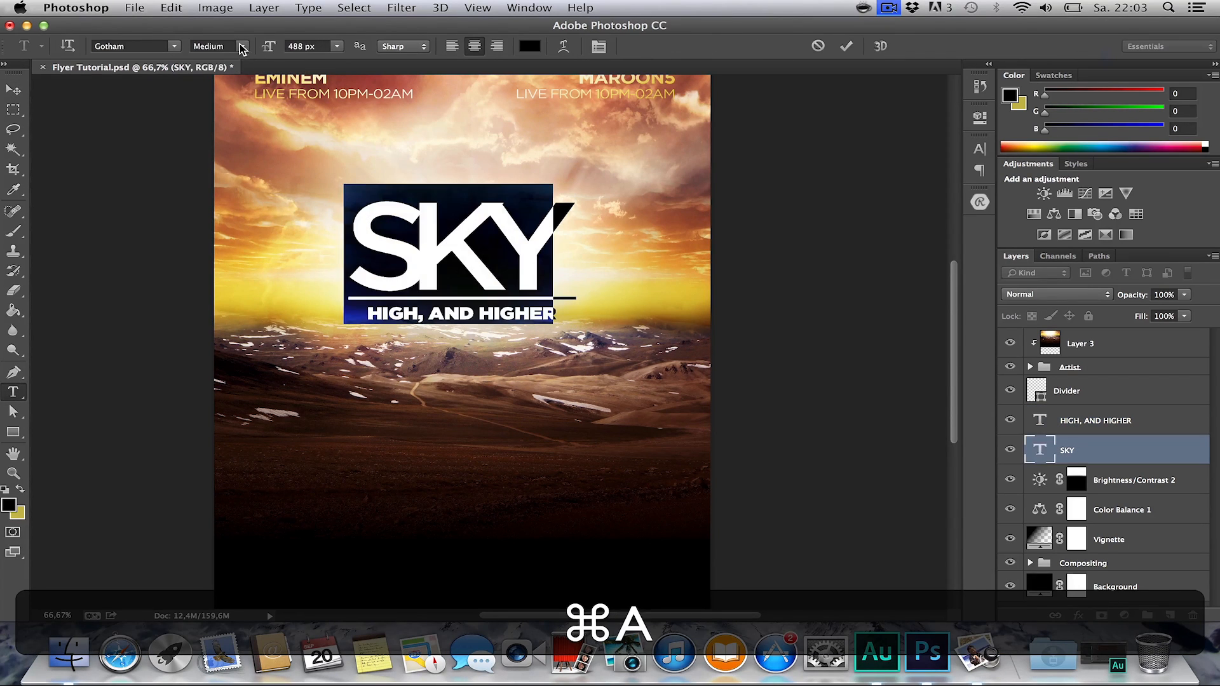
{"action": "left_click", "coordinate": [242, 46]}
{"action": "left_click", "coordinate": [228, 187]}
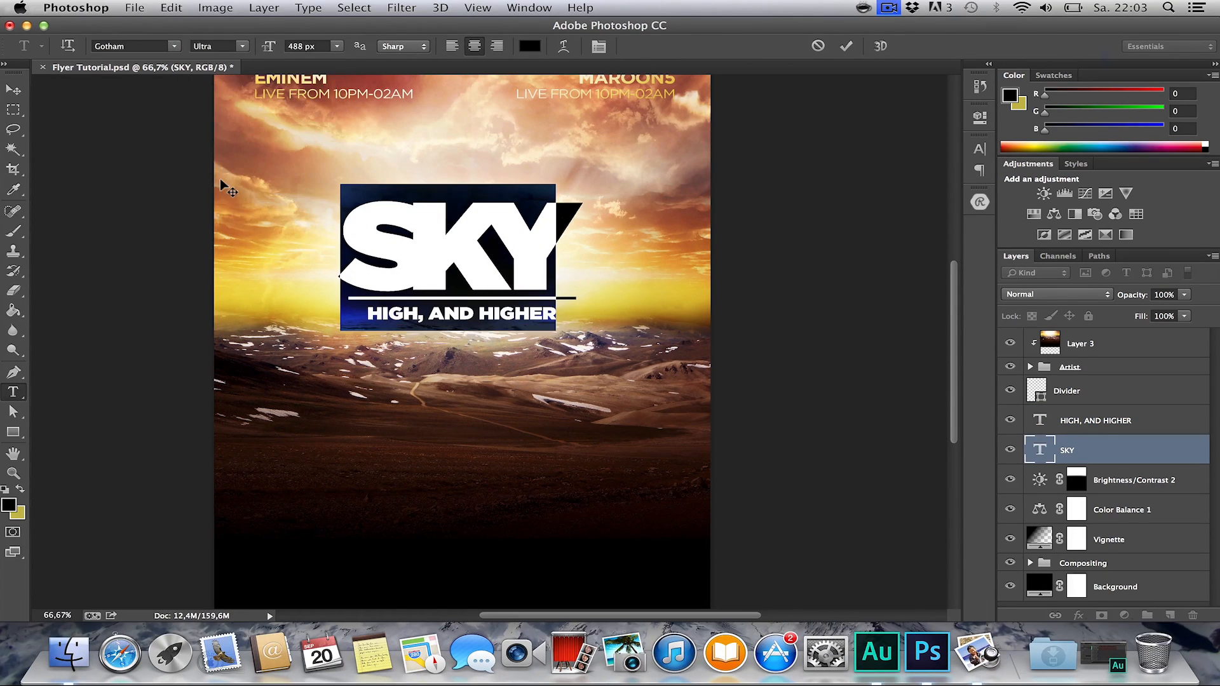
{"action": "left_click", "coordinate": [14, 90]}
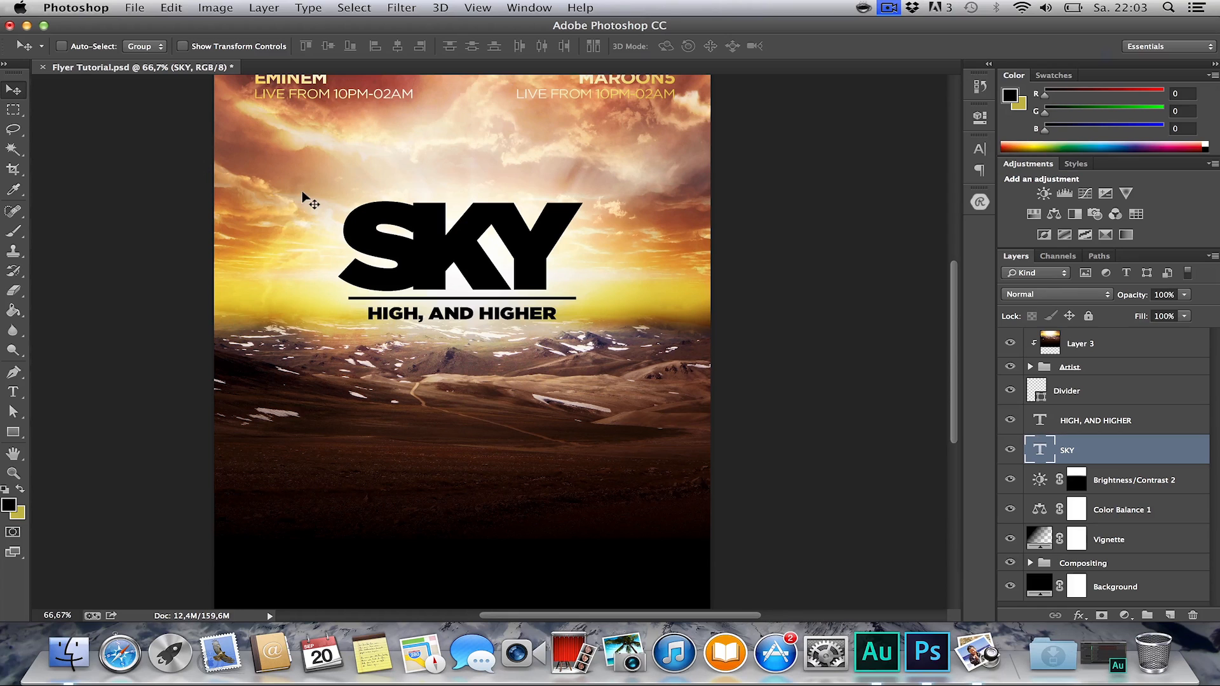
Set the tracking of the SKY title's letters to 120.
{"action": "key", "text": "t"}
{"action": "left_click", "coordinate": [434, 201]}
{"action": "key", "text": "super+a"}
{"action": "left_click", "coordinate": [599, 47]}
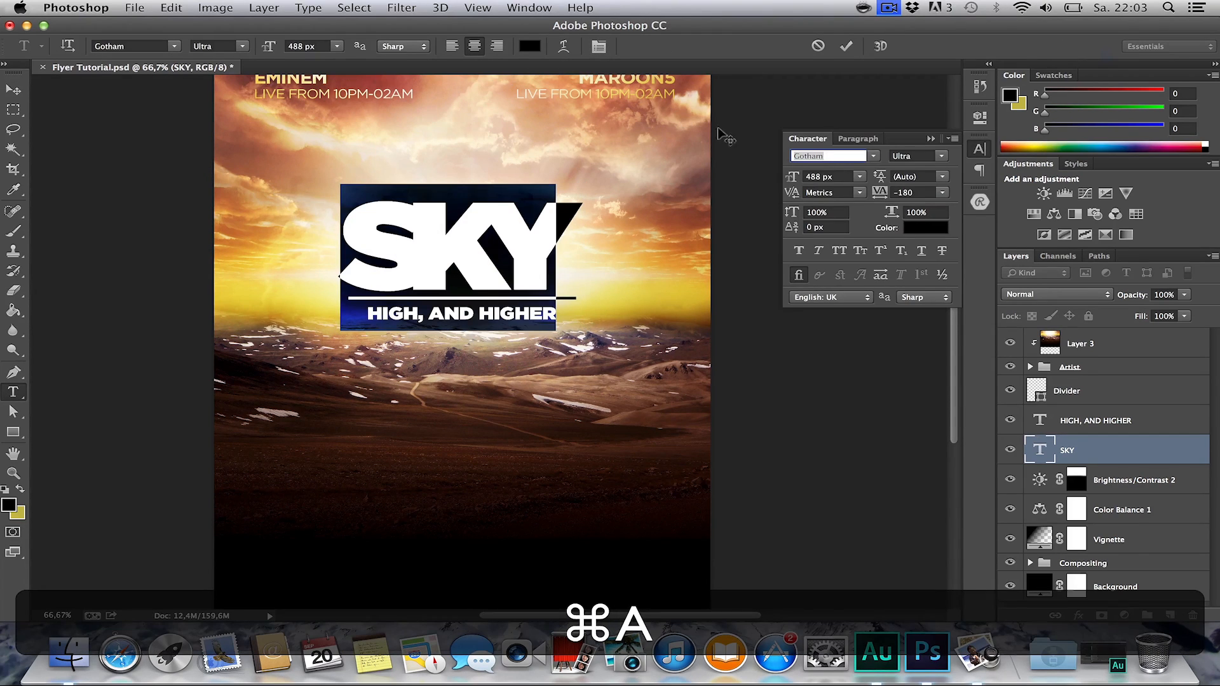
{"action": "left_click_drag", "start_coordinate": [880, 192], "coordinate": [896, 192]}
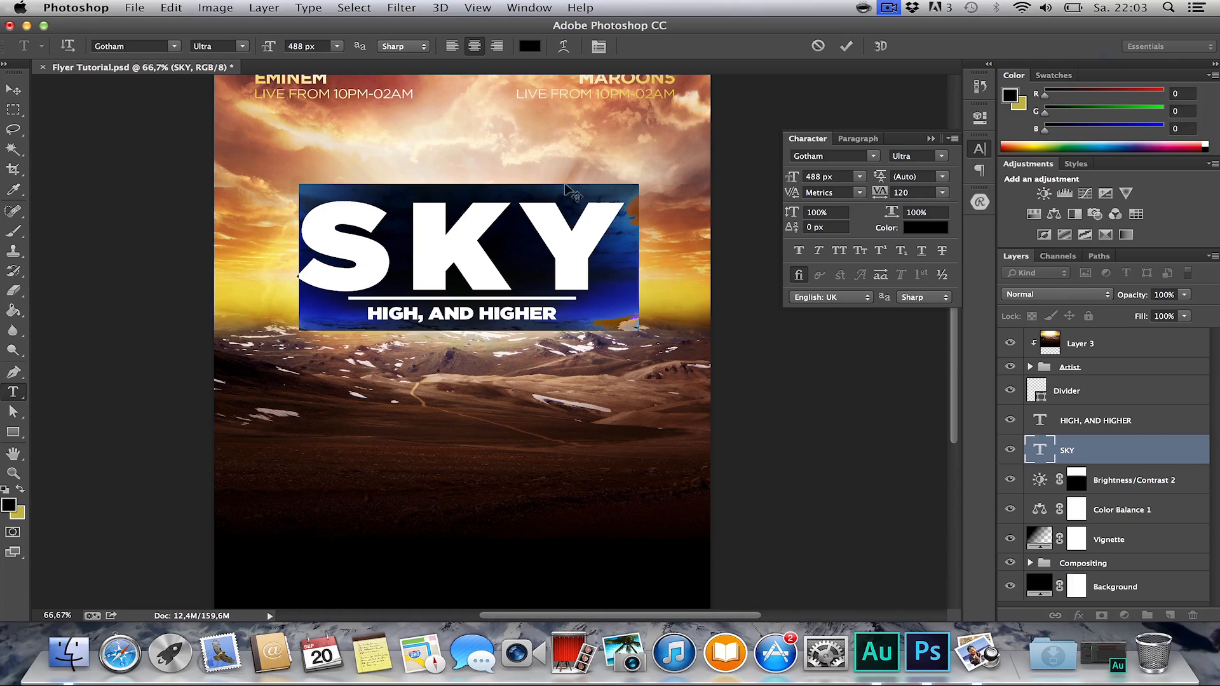
{"action": "left_click", "coordinate": [15, 92]}
Center the SKY title horizontally on the canvas and make the HIGH, AND HIGHER layer active.
{"action": "key", "text": "v"}
{"action": "key", "text": "super+a"}
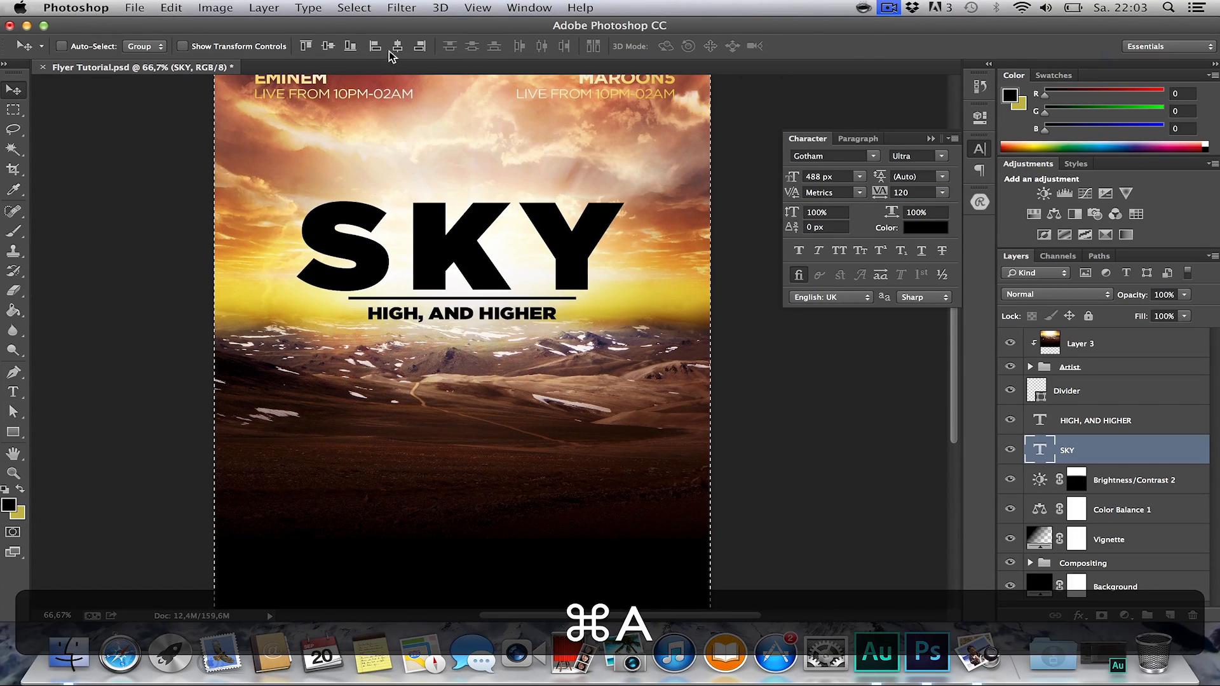
{"action": "left_click", "coordinate": [399, 47]}
{"action": "key", "text": "m"}
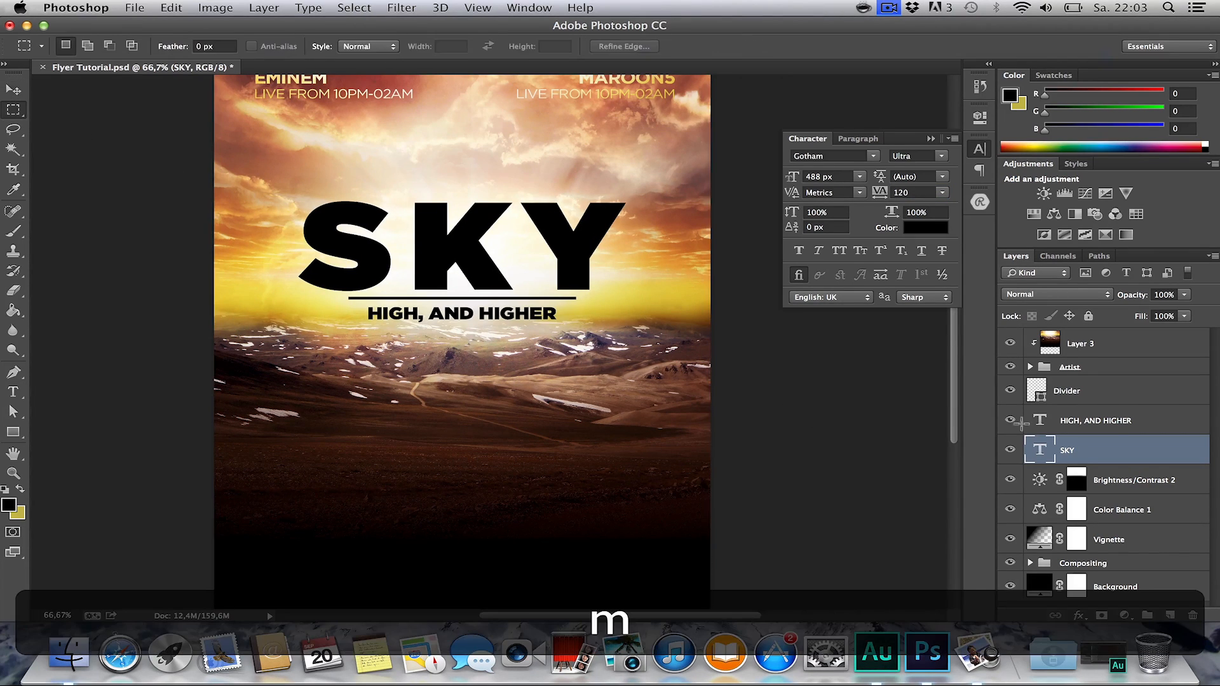
{"action": "left_click", "coordinate": [1118, 420]}
{"action": "key", "text": "v"}
{"action": "key", "text": "super+a"}
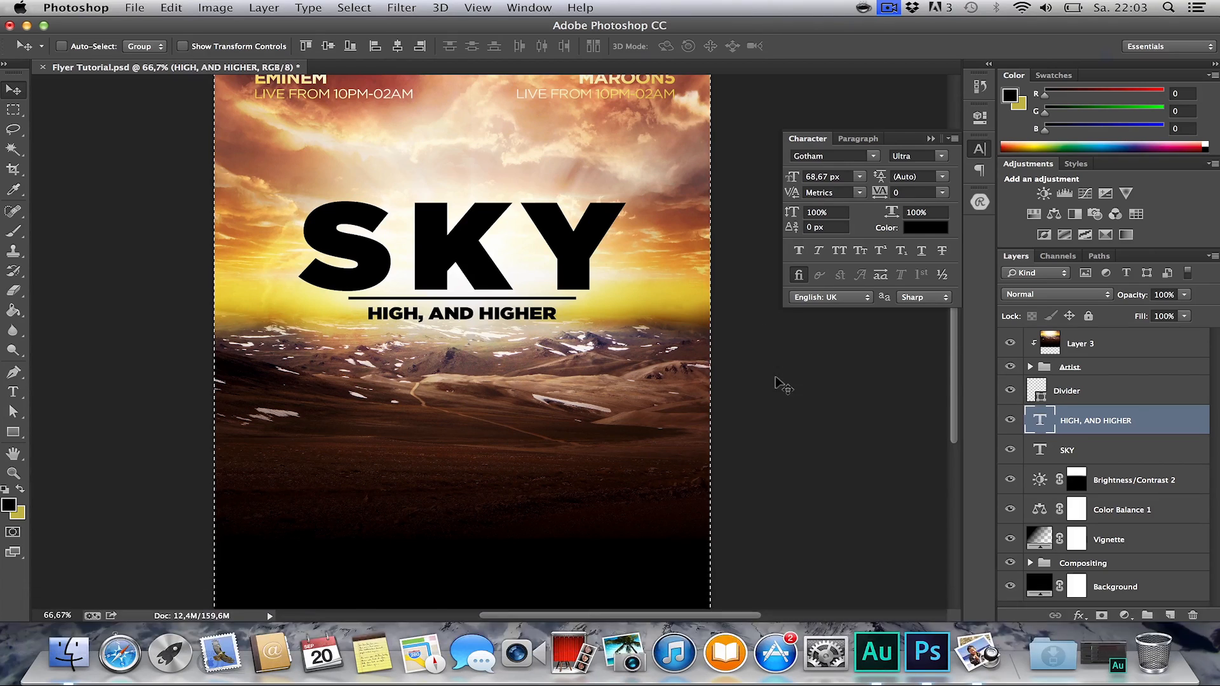
{"action": "key", "text": "super+d"}
Duplicate the SKY title and place the copy straight below it over the dark lower part of the poster.
{"action": "key", "text": "u"}
{"action": "key", "text": "z"}
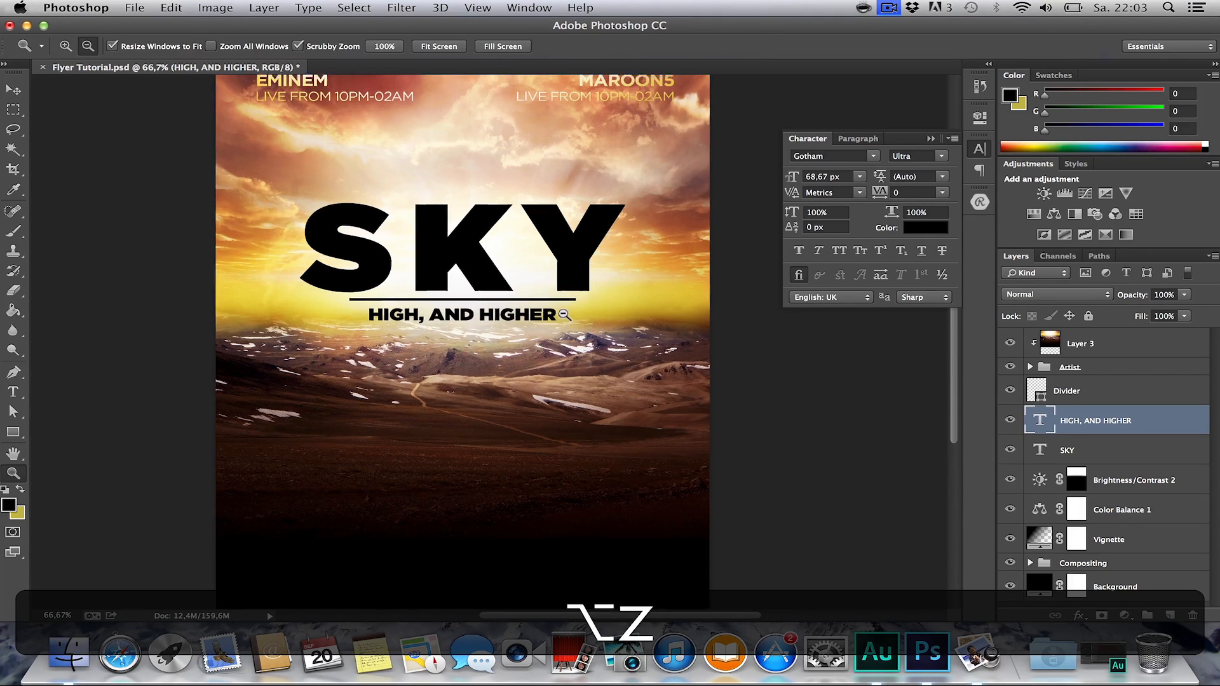
{"action": "left_click", "coordinate": [542, 311], "text": "alt"}
{"action": "key", "text": "h"}
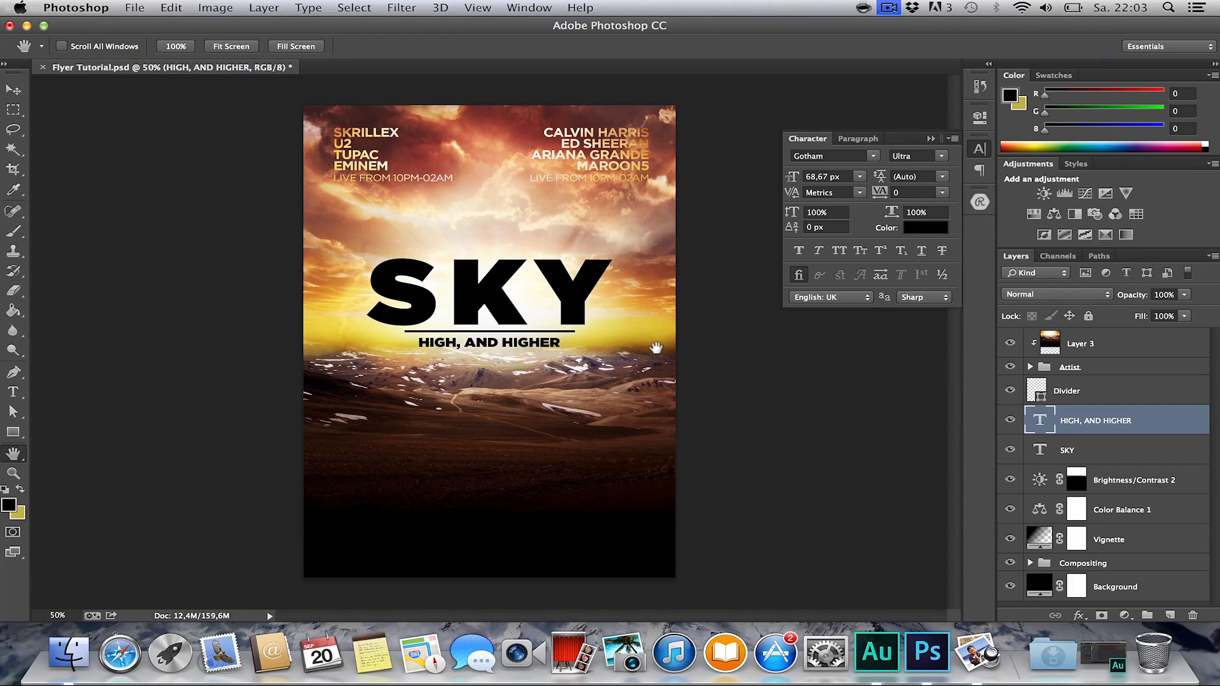
{"action": "key", "text": "z"}
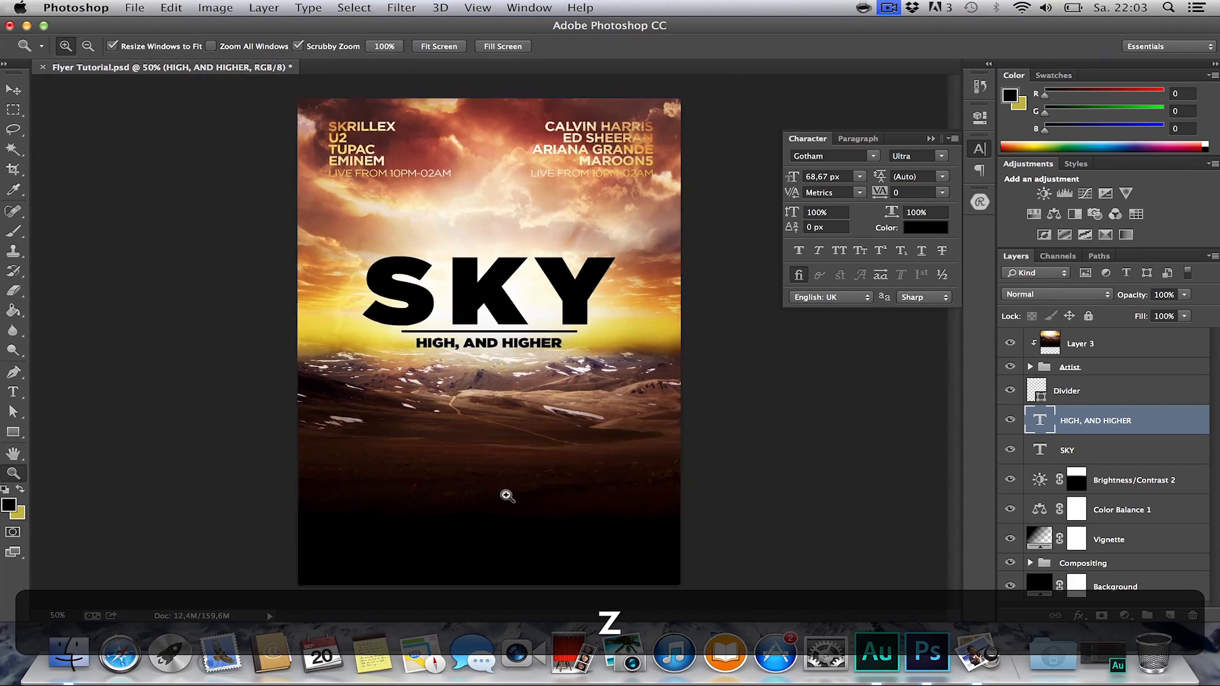
{"action": "left_click", "coordinate": [507, 493]}
{"action": "key", "text": "h"}
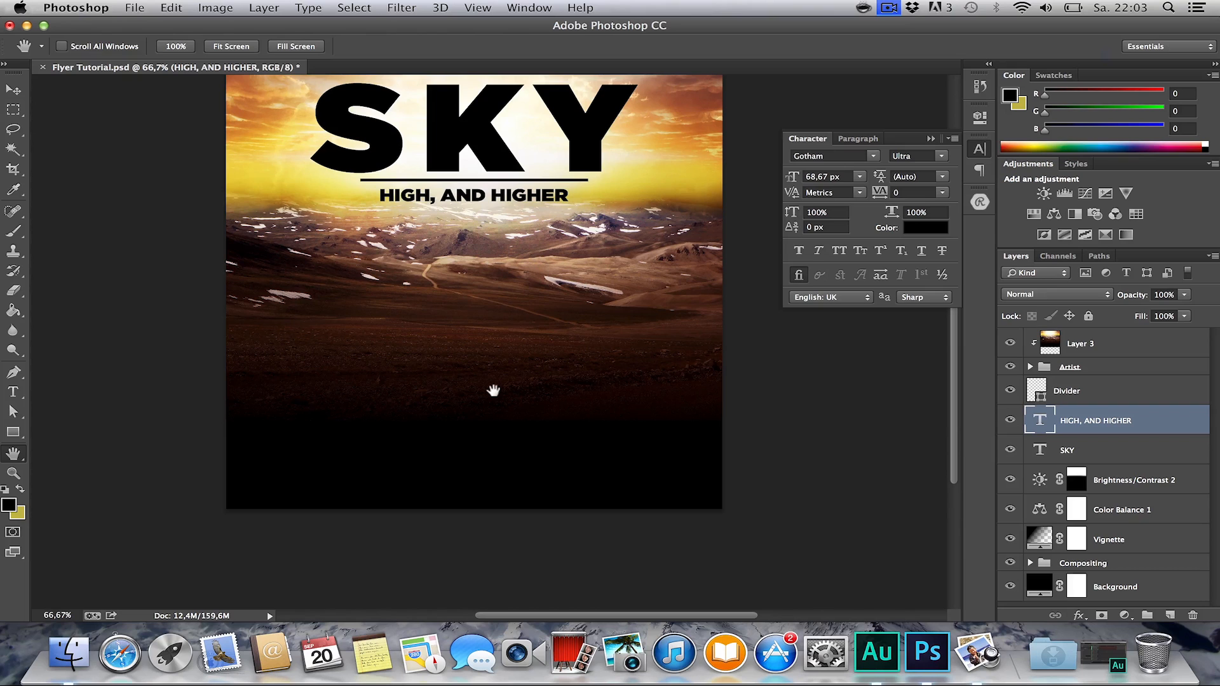
{"action": "key", "text": "alt+bracketleft"}
{"action": "key", "text": "v"}
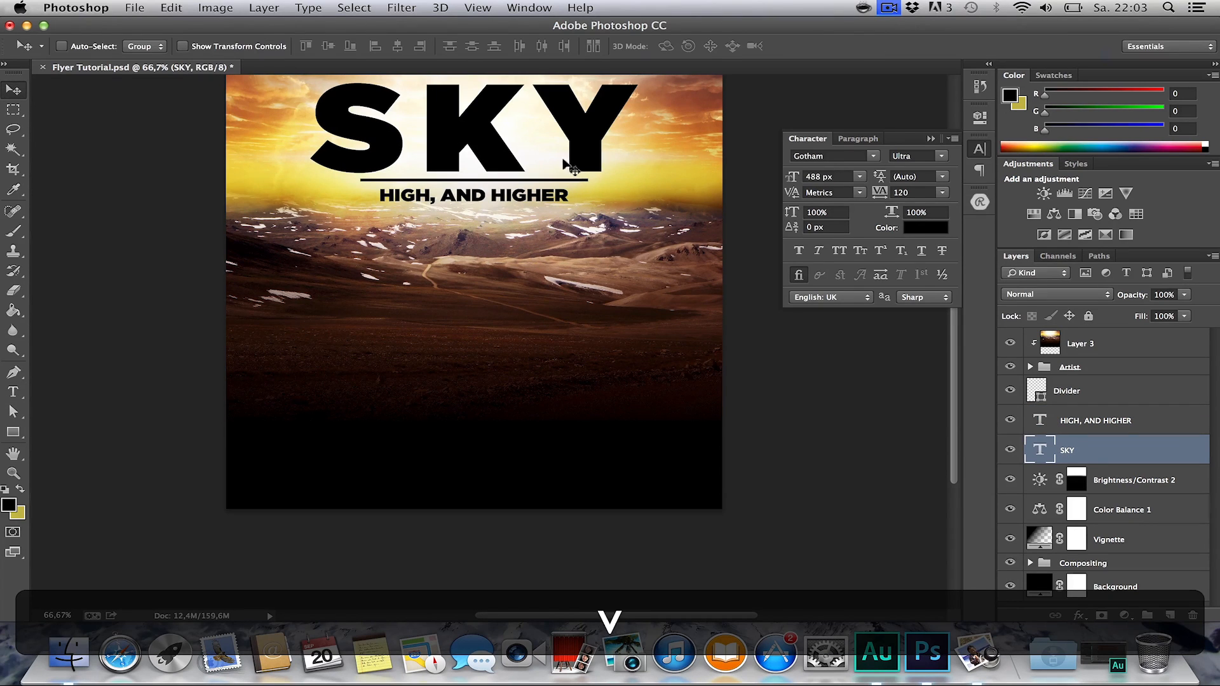
{"action": "left_click_drag", "start_coordinate": [481, 148], "coordinate": [477, 418]}
Set the text color of the SKY copy to white (ffffff).
{"action": "key", "text": "t"}
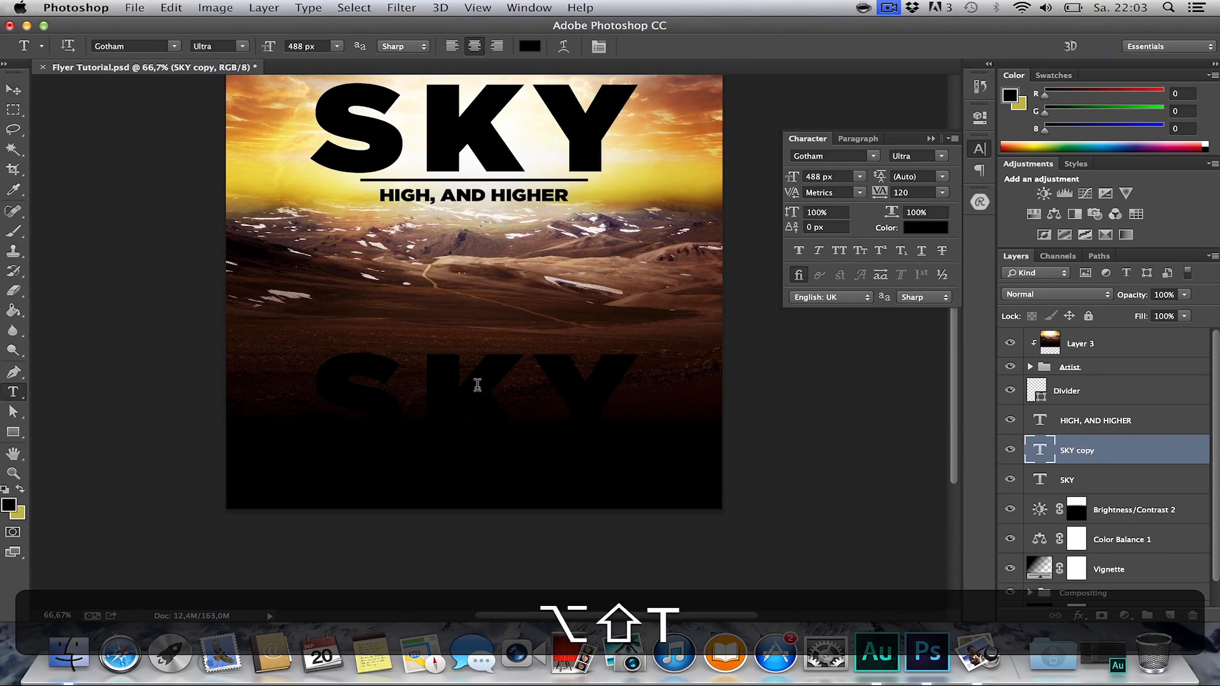
{"action": "left_click", "coordinate": [477, 385]}
{"action": "key", "text": "super+a"}
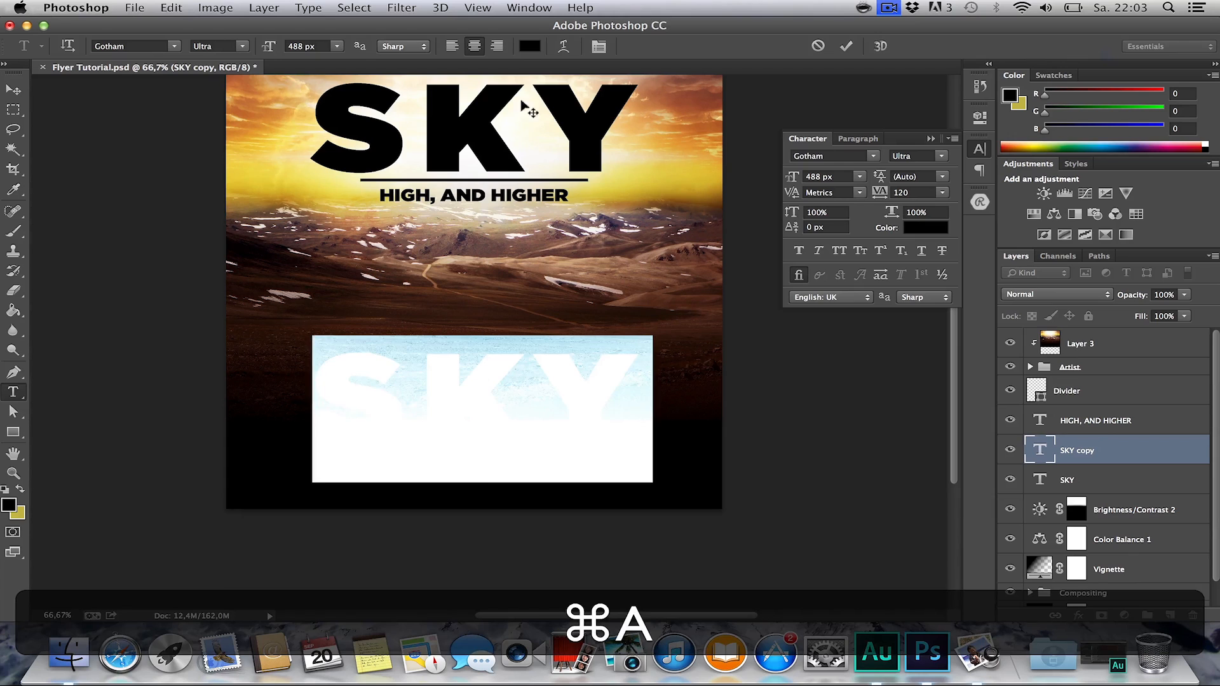
{"action": "left_click", "coordinate": [530, 47]}
{"action": "type", "text": "ffffff"}
{"action": "left_click", "coordinate": [1096, 317]}
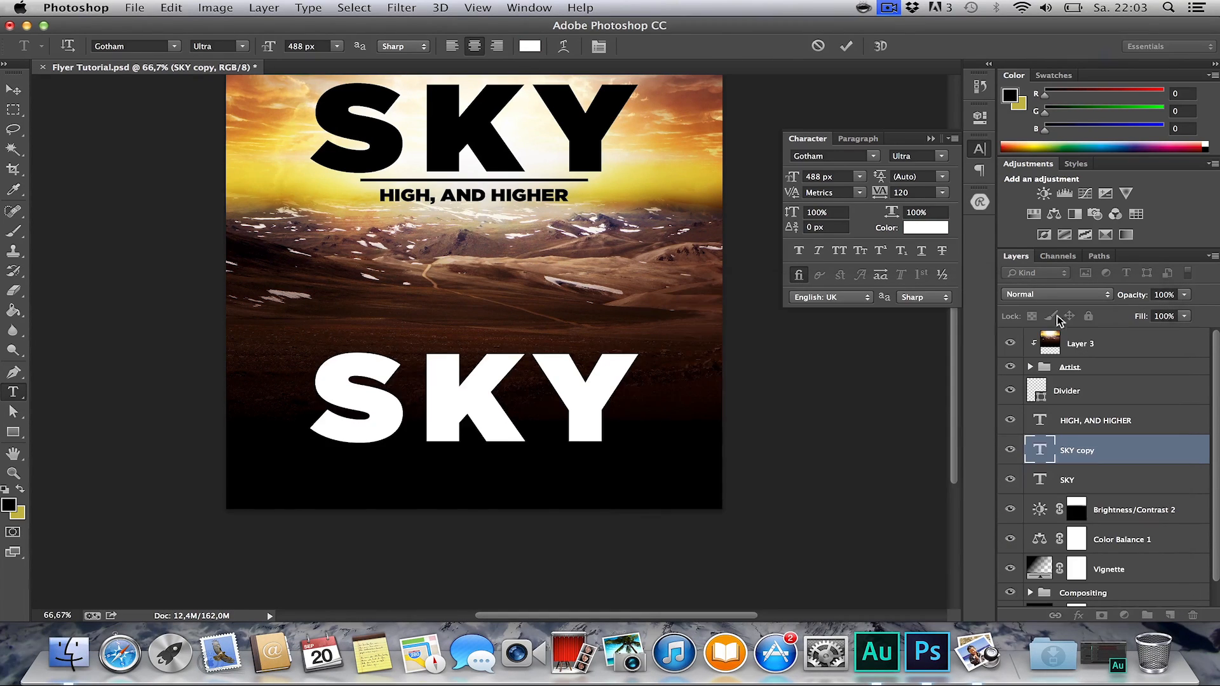
{"action": "key", "text": "super+h"}
{"action": "key", "text": "super+h"}
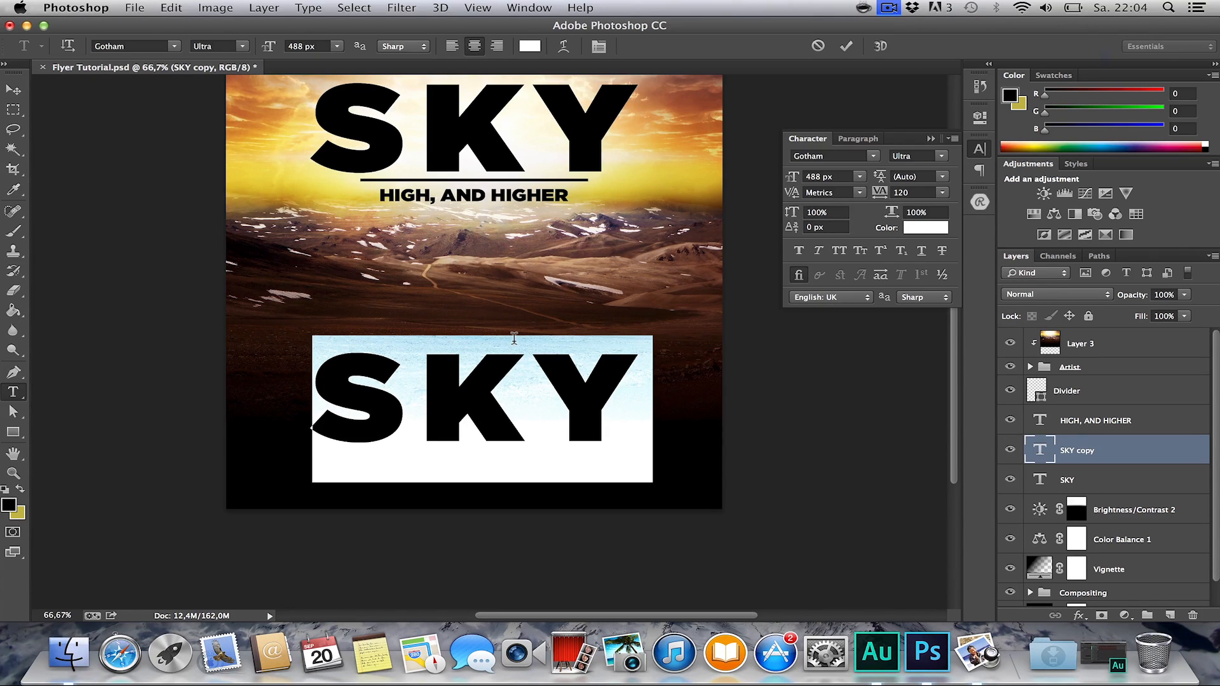
Replace the text of the white SKY copy with the date 30.09.2014.
{"action": "type", "text": "29"}
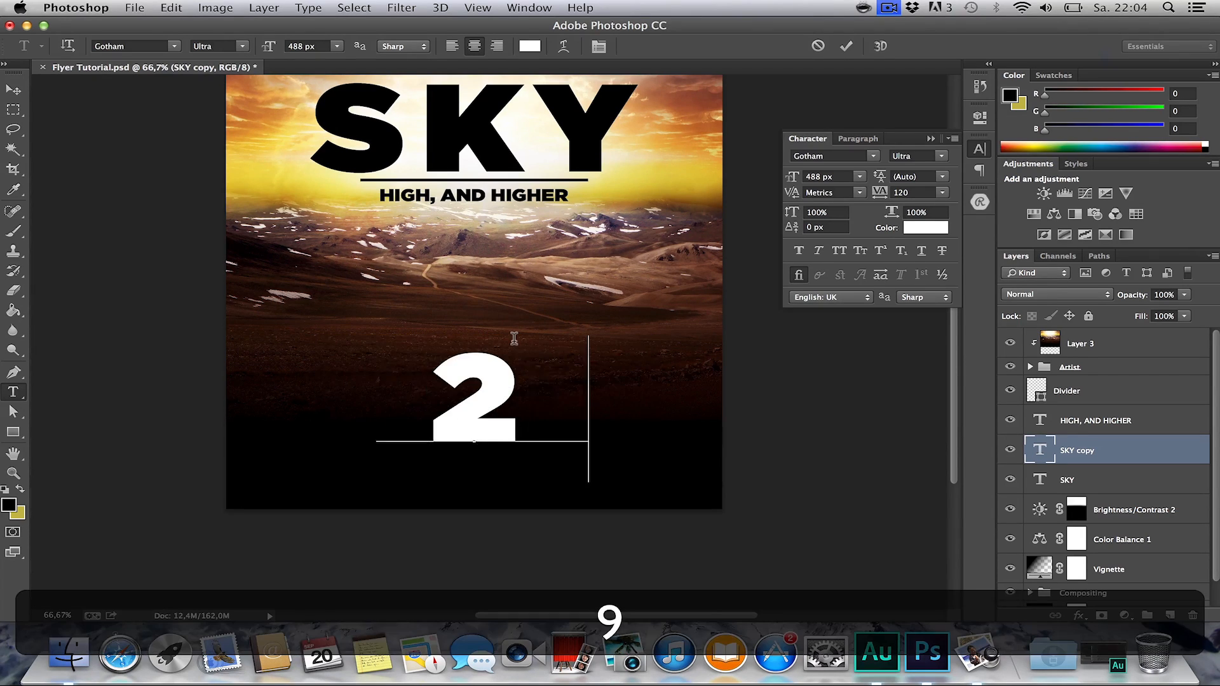
{"action": "key", "text": "BackSpace"}
{"action": "key", "text": "BackSpace"}
{"action": "type", "text": "39."}
{"action": "key", "text": "BackSpace"}
{"action": "key", "text": "BackSpace"}
{"action": "type", "text": "0.09"}
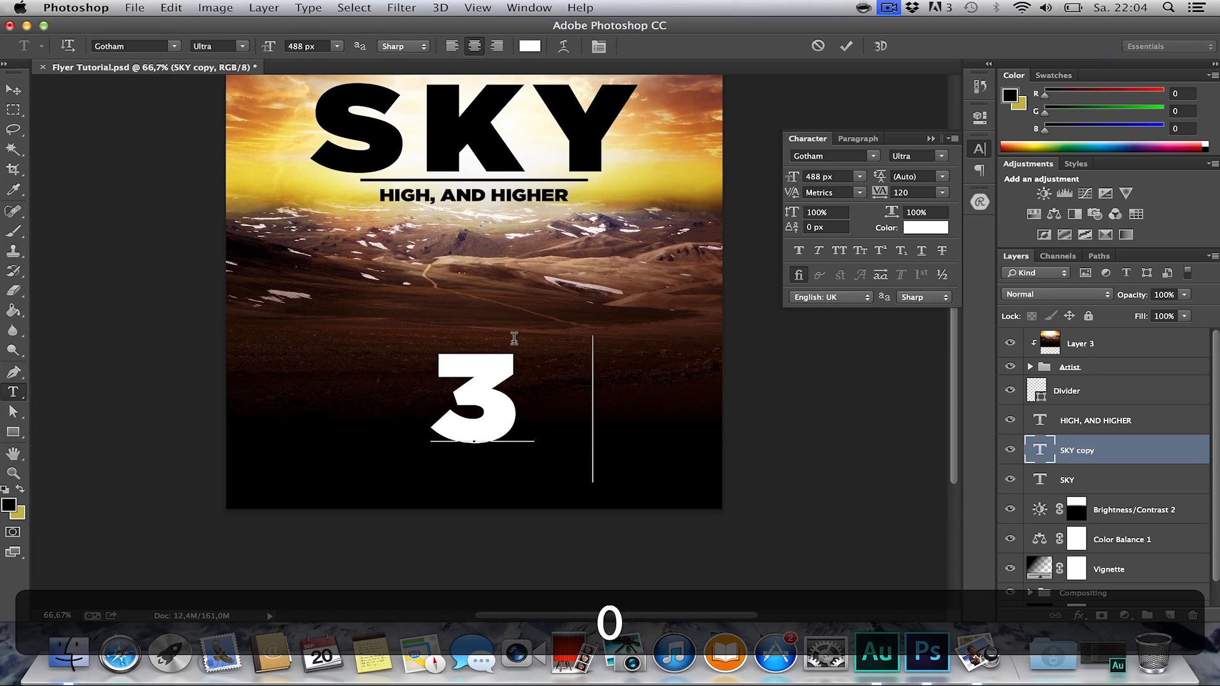
{"action": "type", "text": ".2013"}
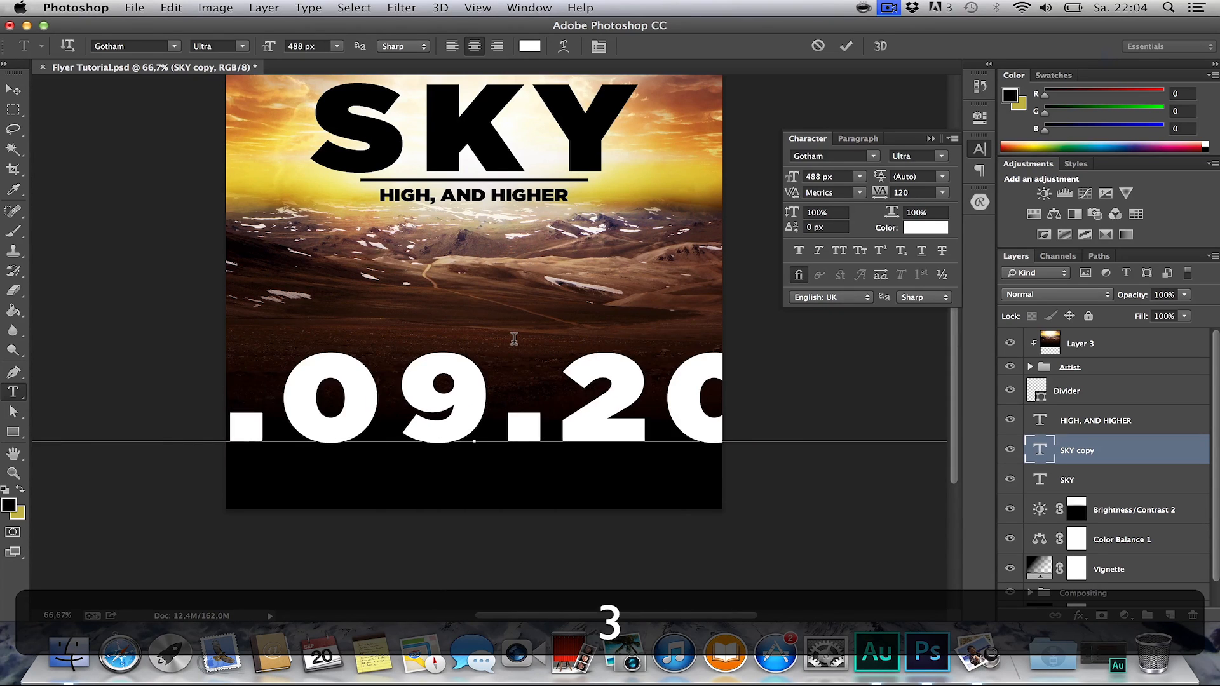
{"action": "key", "text": "BackSpace"}
{"action": "type", "text": "4"}
Set the font size of the whole date to 124 px and its tracking to 0.
{"action": "key", "text": "super+a"}
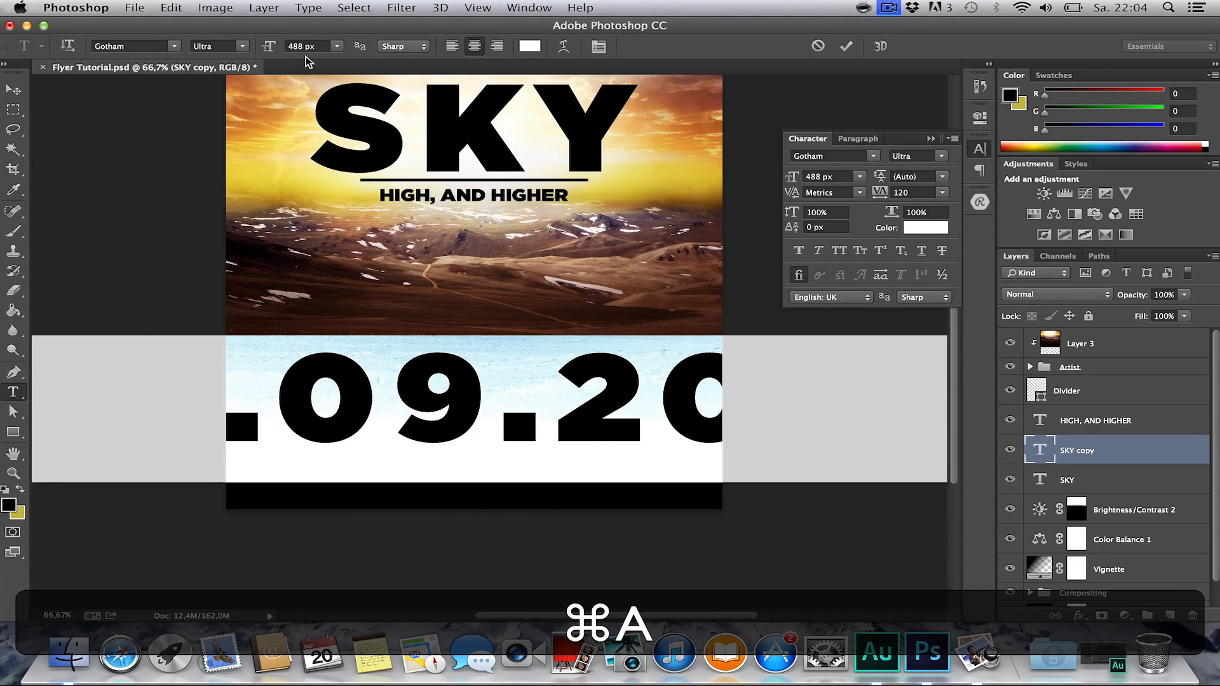
{"action": "left_click_drag", "start_coordinate": [268, 46], "coordinate": [7, 92]}
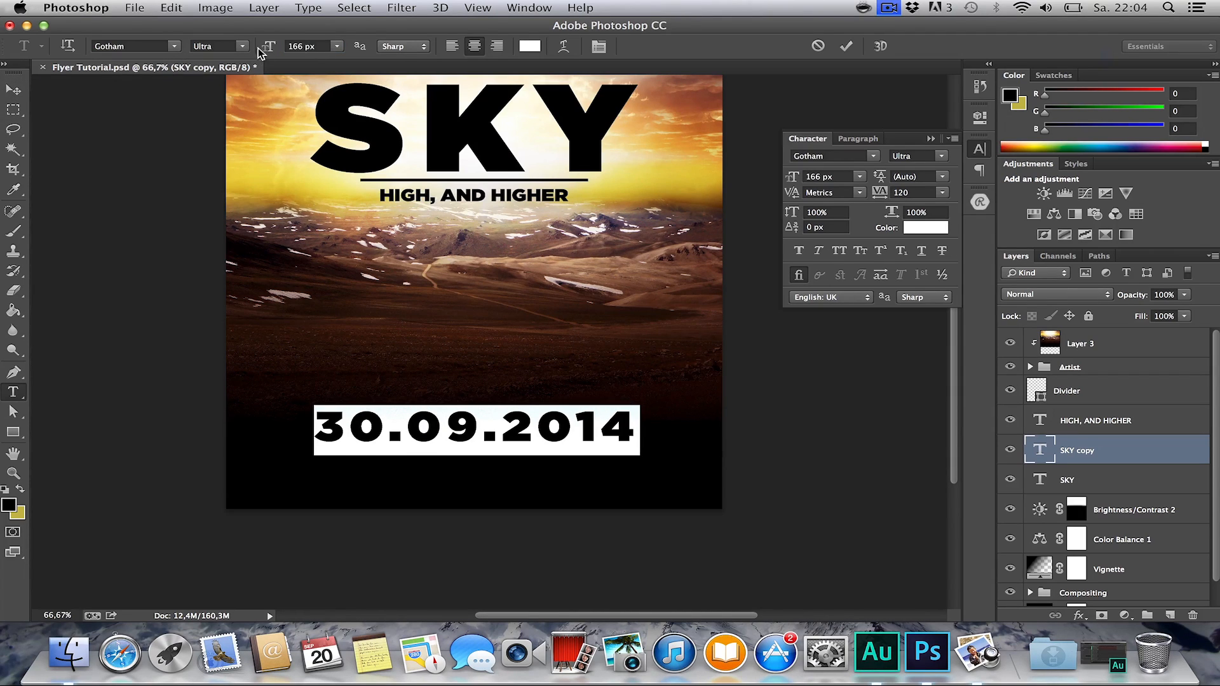
{"action": "left_click_drag", "start_coordinate": [259, 52], "coordinate": [230, 56]}
{"action": "left_click", "coordinate": [600, 51]}
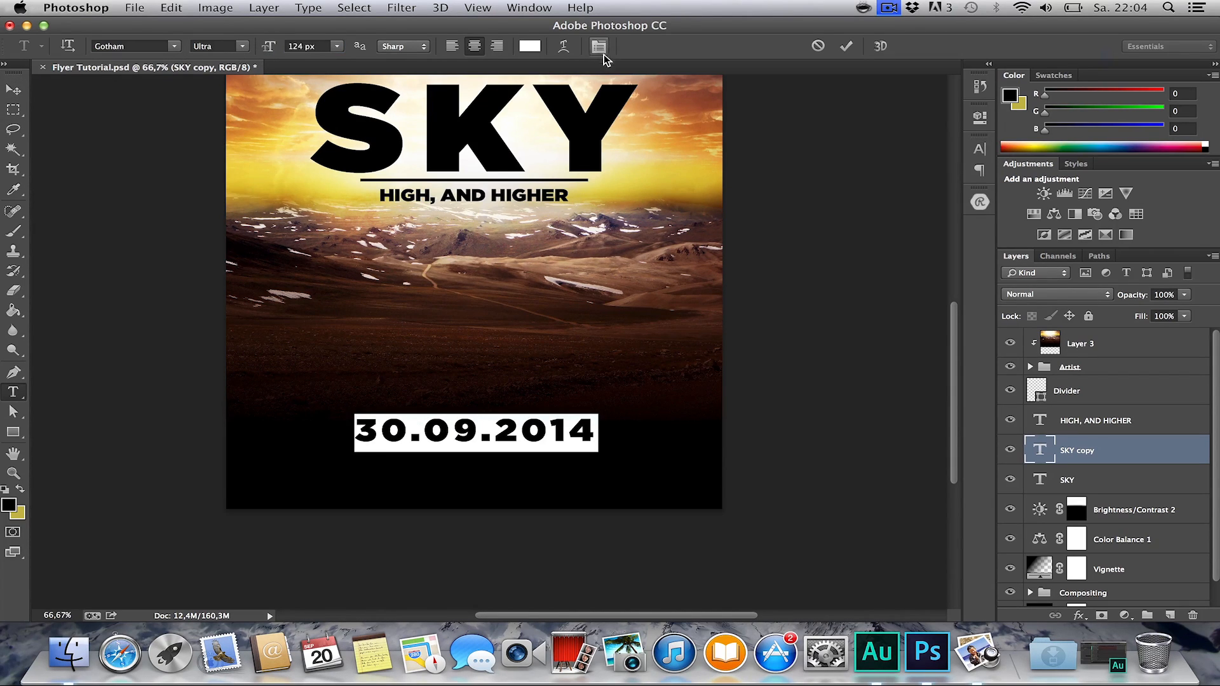
{"action": "left_click", "coordinate": [599, 46]}
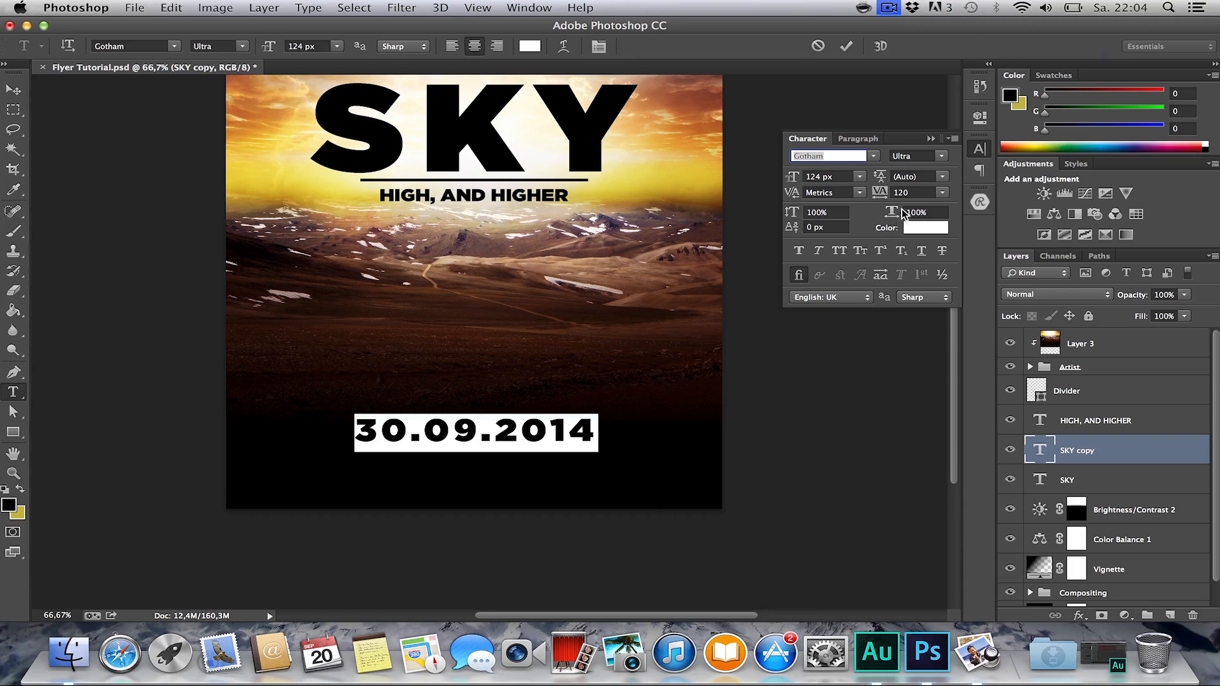
{"action": "left_click", "coordinate": [942, 192]}
{"action": "left_click", "coordinate": [933, 283]}
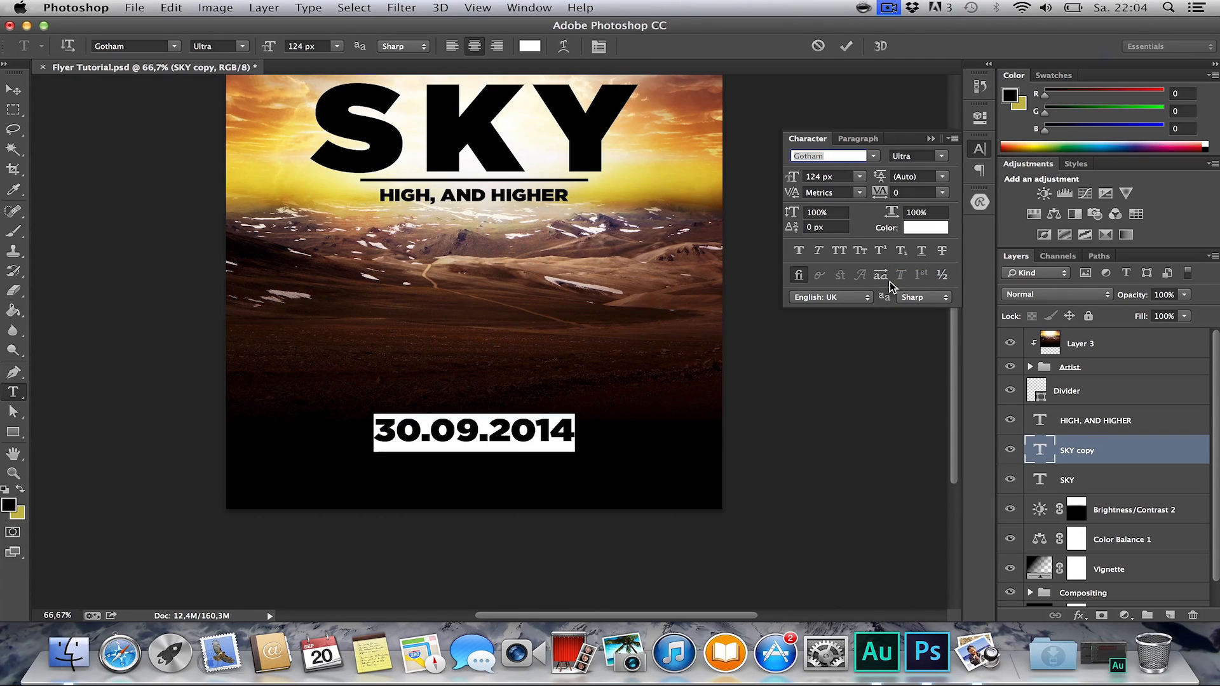
{"action": "left_click", "coordinate": [13, 90]}
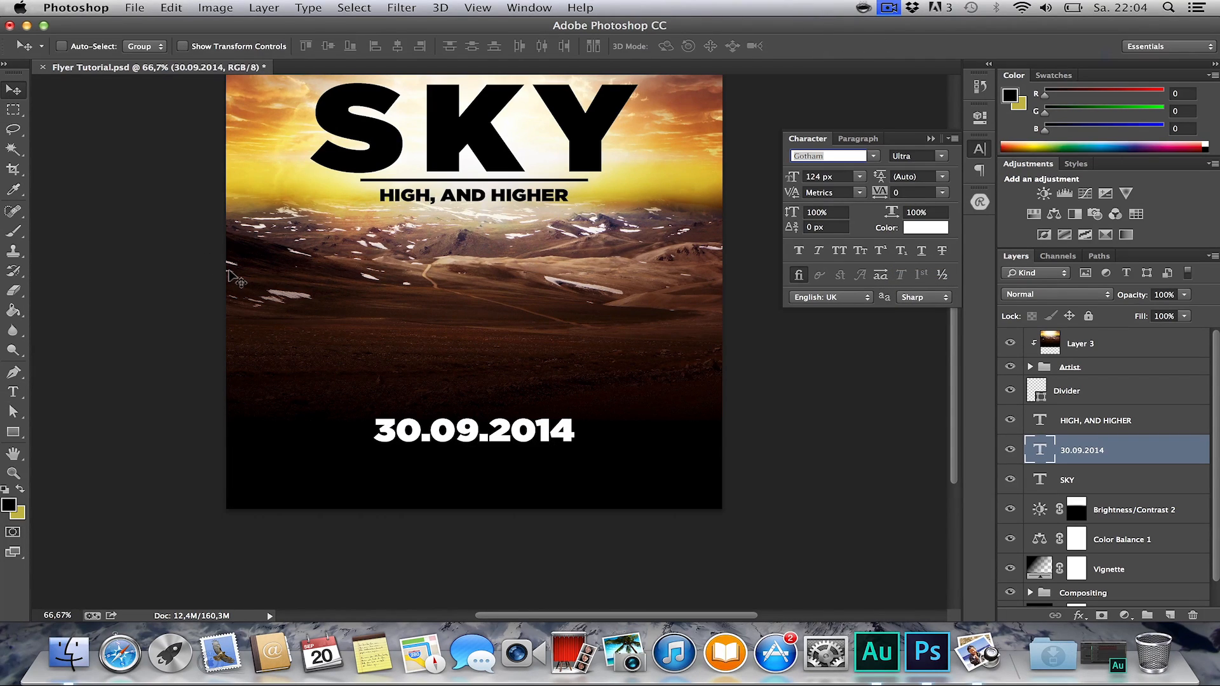
Scale the date down to a font size of about 108 px and place a duplicate directly left of it.
{"action": "key", "text": "super+t"}
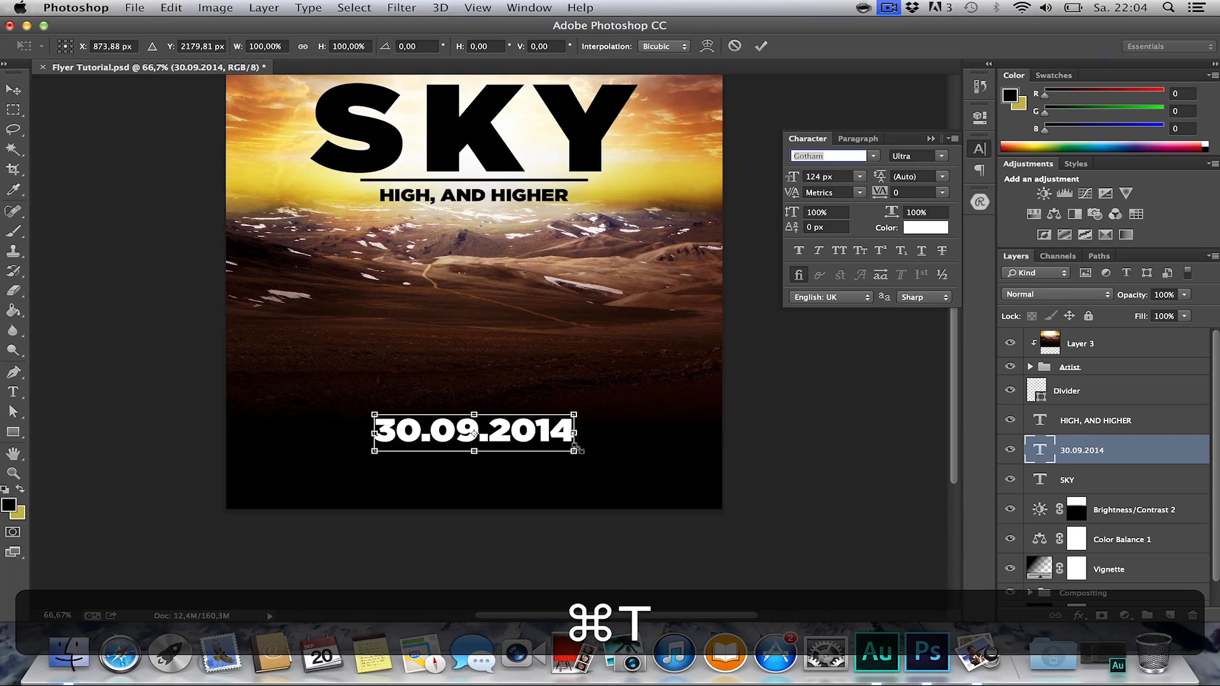
{"action": "left_click_drag", "start_coordinate": [575, 449], "coordinate": [343, 437]}
{"action": "key", "text": "v"}
{"action": "key", "text": "t"}
Change the font style of the duplicated date to Gotham Medium.
{"action": "left_click", "coordinate": [346, 434]}
{"action": "key", "text": "super+a"}
{"action": "left_click", "coordinate": [242, 46]}
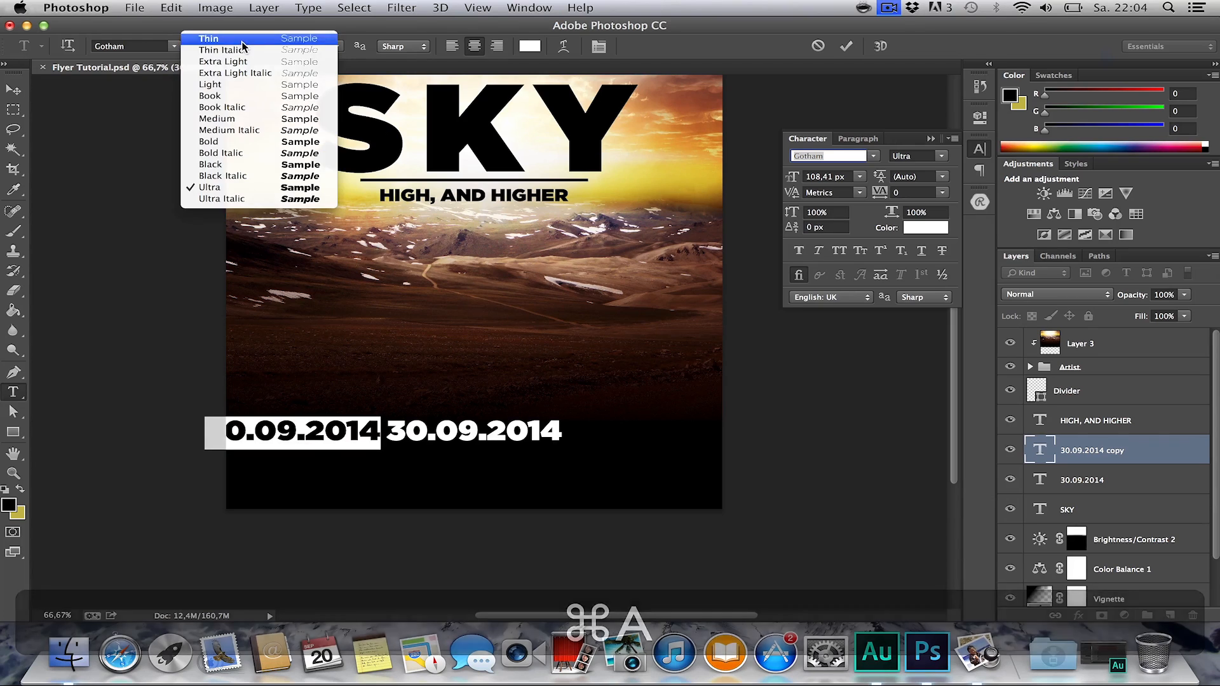
{"action": "left_click", "coordinate": [239, 142]}
{"action": "left_click", "coordinate": [247, 48]}
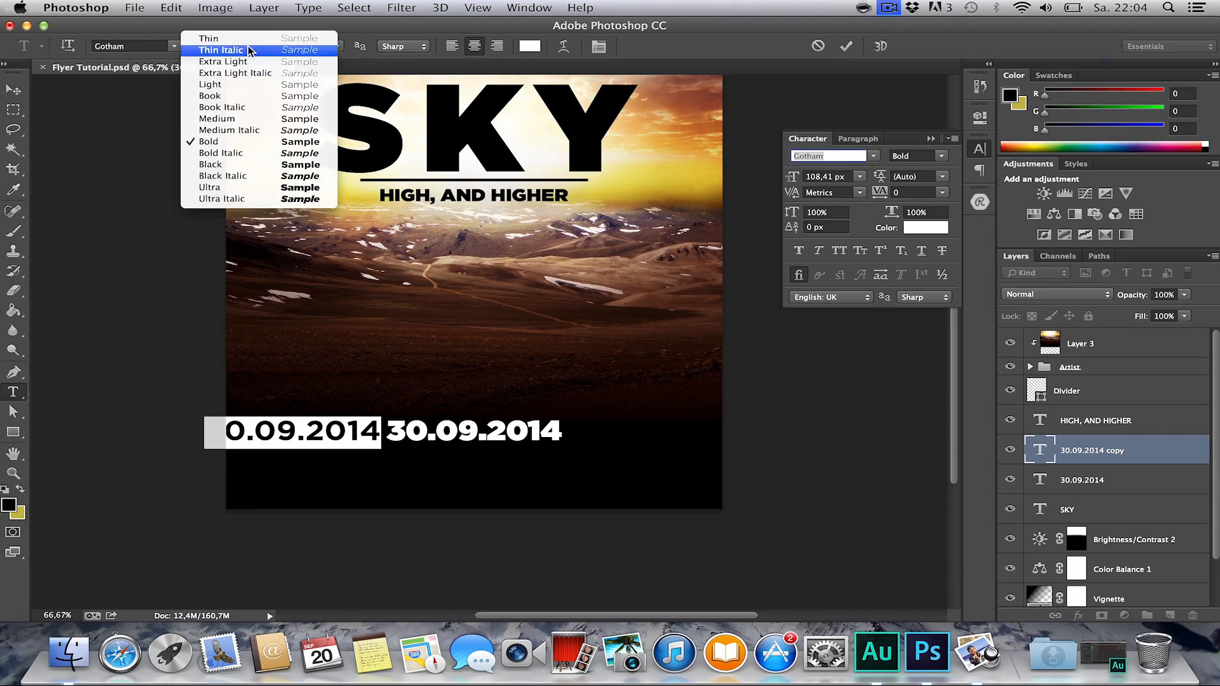
{"action": "left_click", "coordinate": [228, 121]}
Replace the duplicated date's text with CLUB XYZ2 and reduce its font size to 67.41 px.
{"action": "left_click_drag", "start_coordinate": [371, 429], "coordinate": [141, 417]}
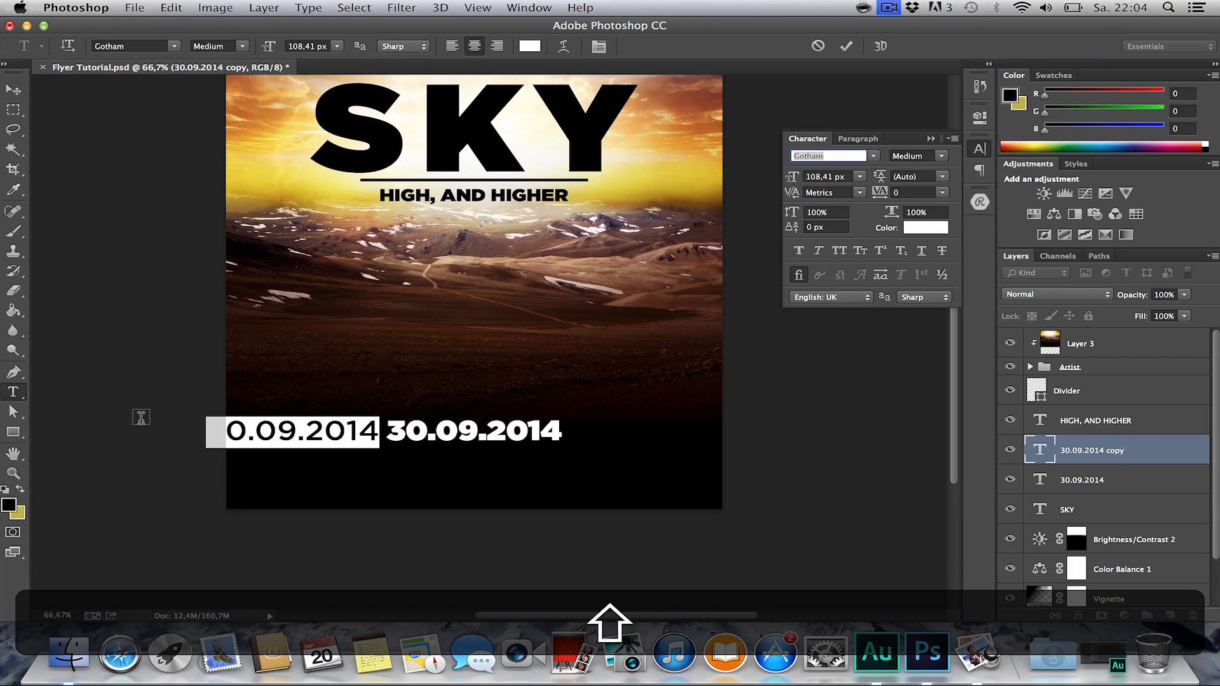
{"action": "type", "text": "CLUB XYZ"}
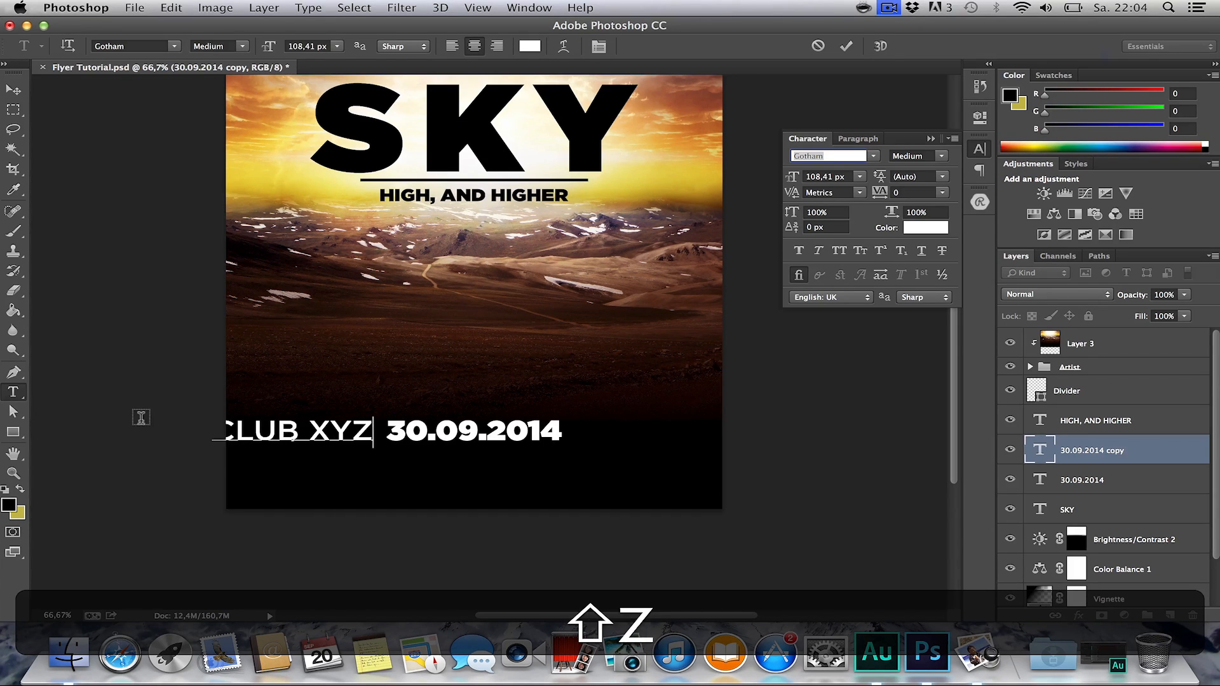
{"action": "type", "text": "2"}
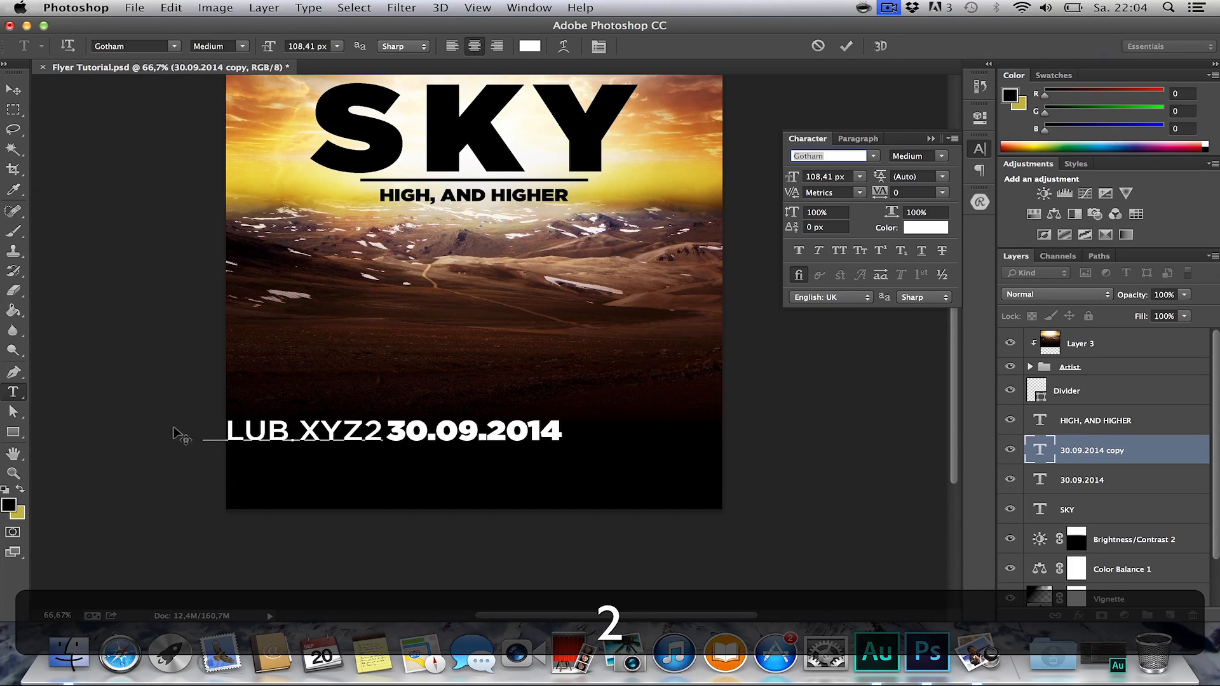
{"action": "key", "text": "super+a"}
{"action": "left_click_drag", "start_coordinate": [267, 45], "coordinate": [232, 49]}
{"action": "left_click", "coordinate": [12, 90]}
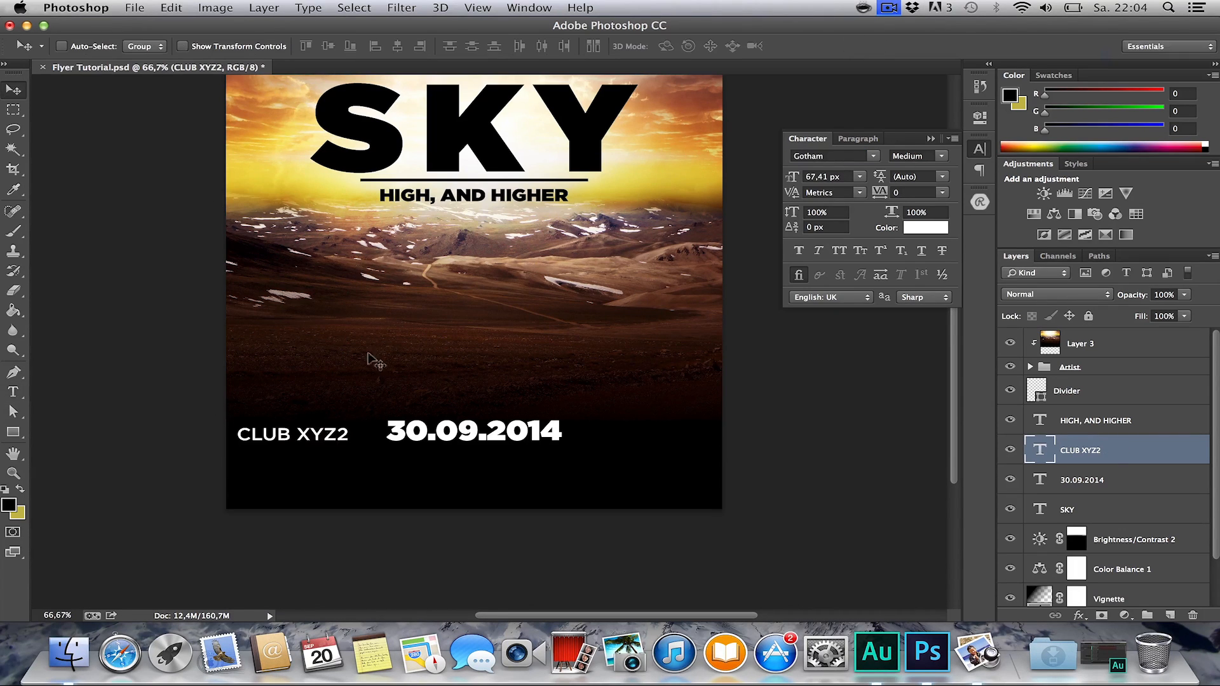
Set the tracking of the CLUB XYZ2 text to 160.
{"action": "key", "text": "t"}
{"action": "left_click", "coordinate": [307, 432]}
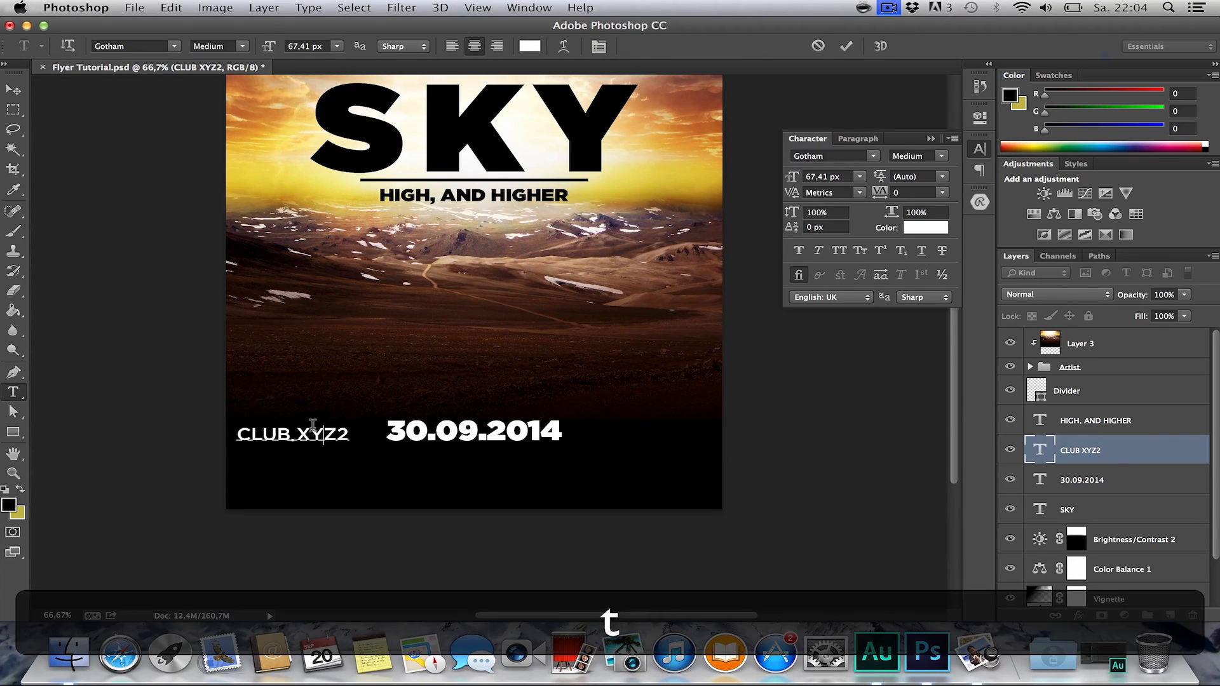
{"action": "key", "text": "super+a"}
{"action": "left_click", "coordinate": [980, 149]}
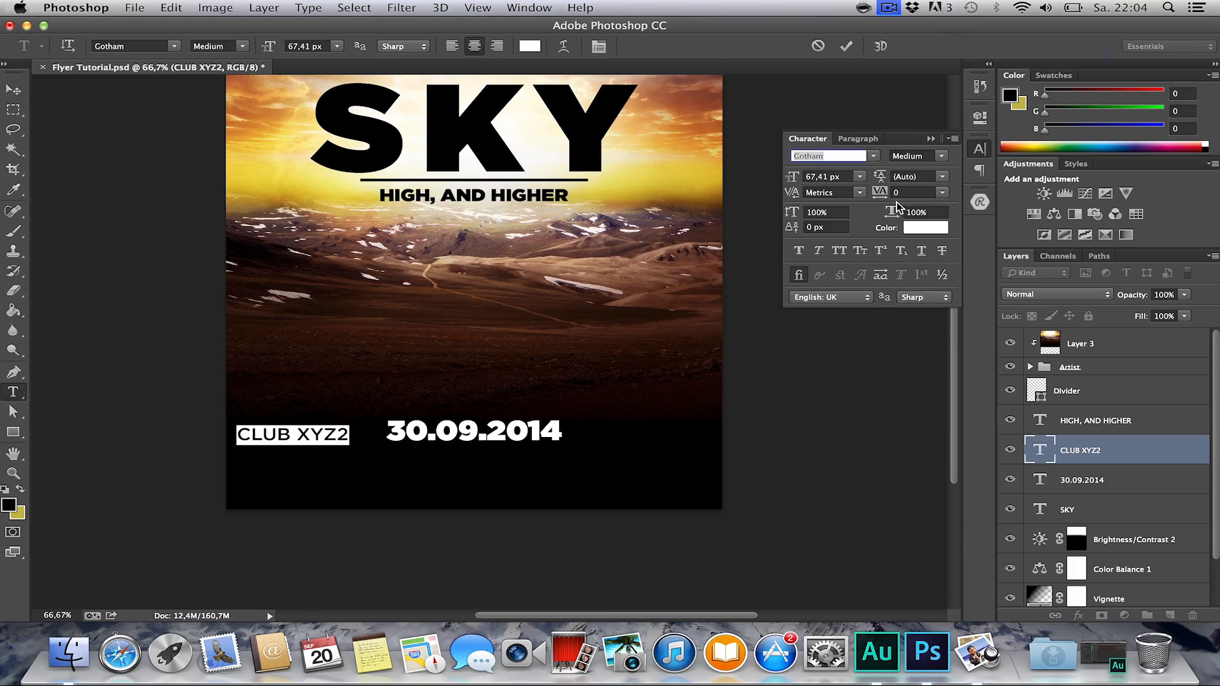
{"action": "left_click_drag", "start_coordinate": [876, 193], "coordinate": [915, 192]}
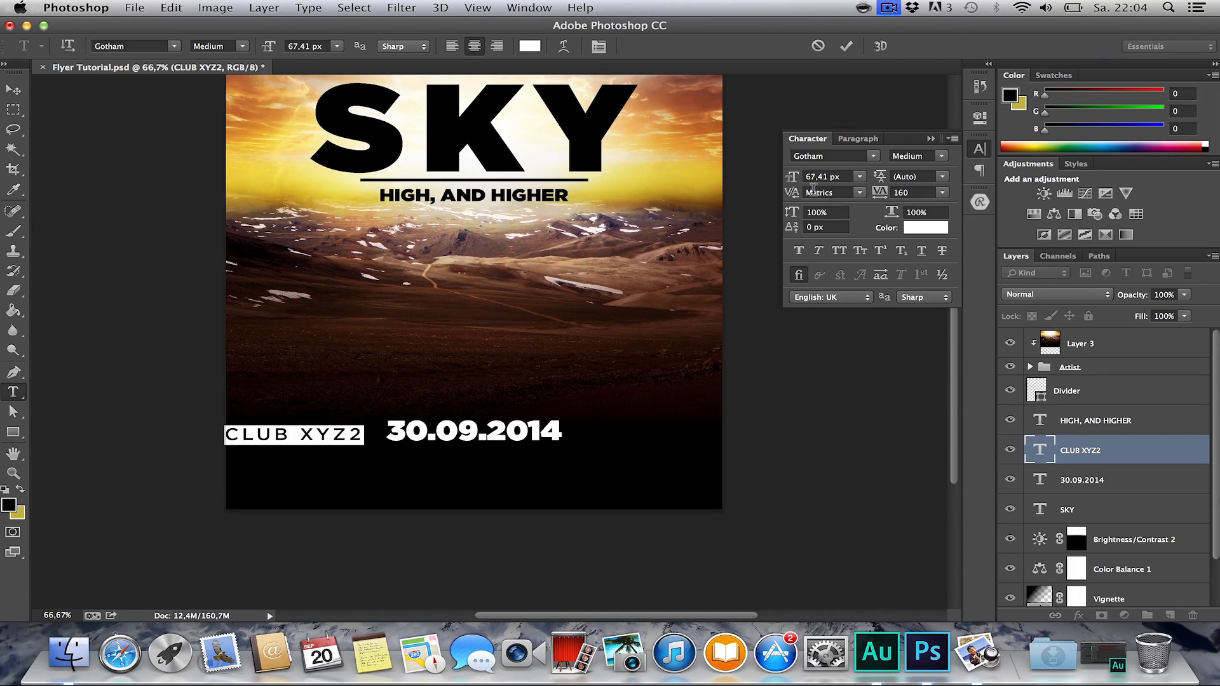
Change CLUB XYZ2 to the Book font style and reduce its font size to 58.41 px.
{"action": "left_click", "coordinate": [939, 156]}
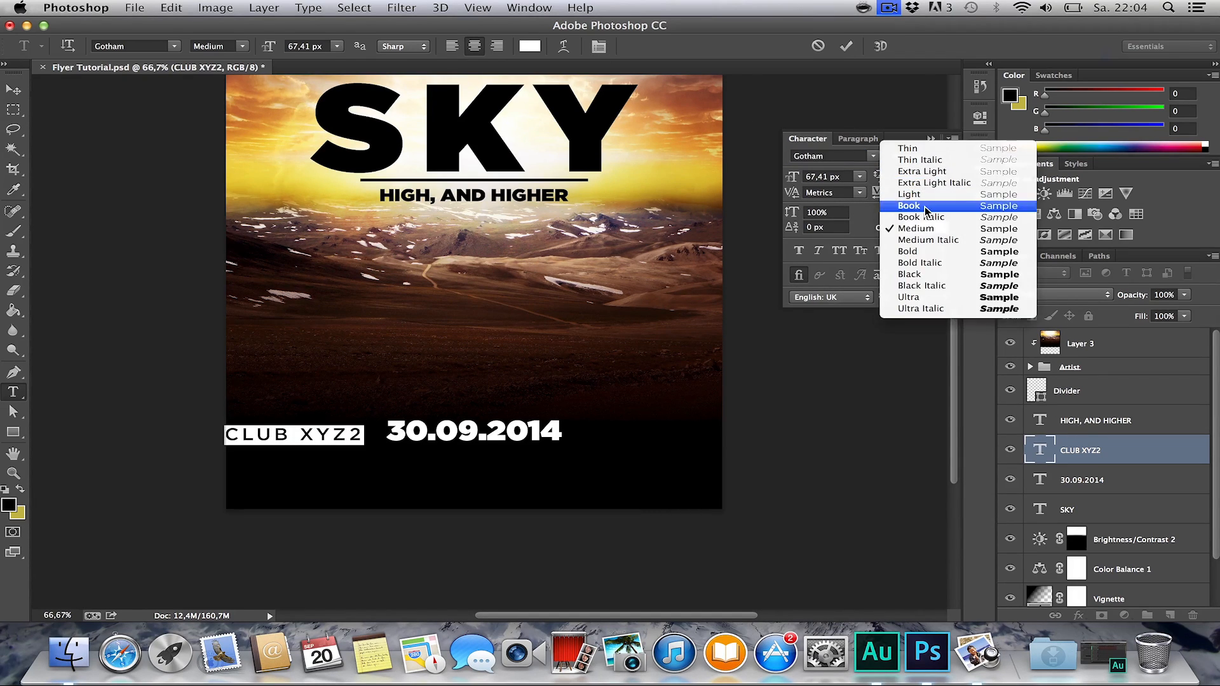
{"action": "left_click", "coordinate": [918, 211]}
{"action": "left_click_drag", "start_coordinate": [794, 176], "coordinate": [782, 177]}
{"action": "left_click", "coordinate": [13, 89]}
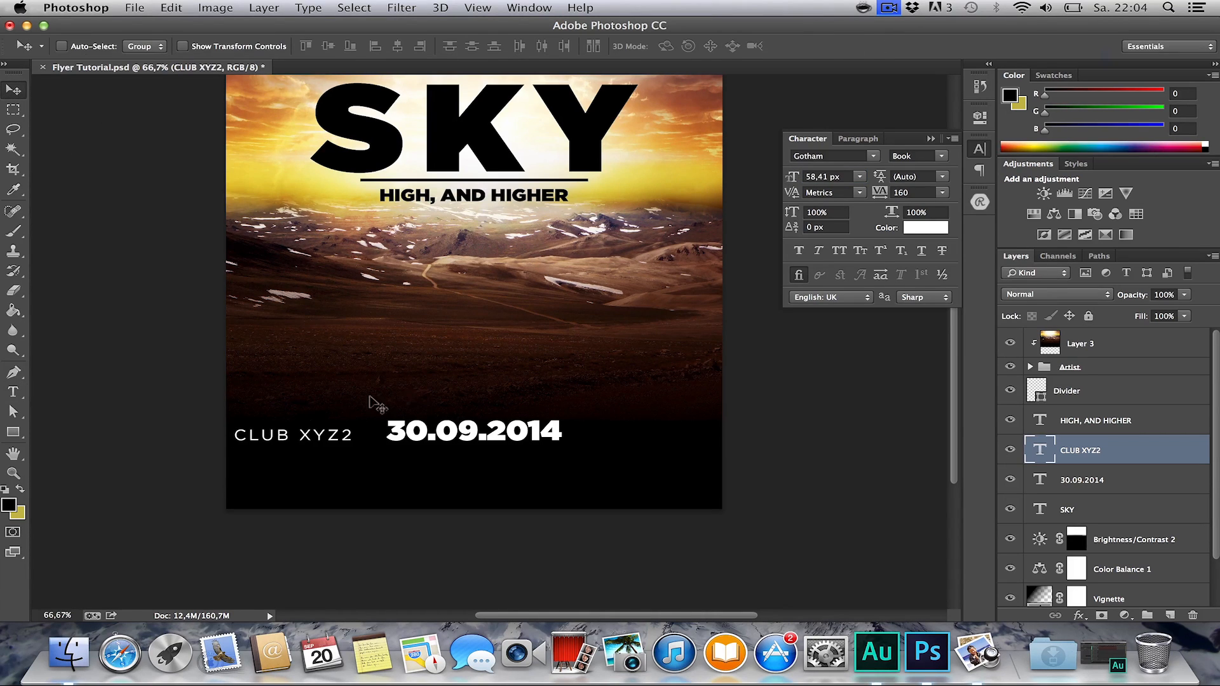
Move CLUB XYZ2 close to the date and place a level duplicate of it on the date's right side.
{"action": "left_click_drag", "start_coordinate": [331, 404], "coordinate": [357, 403]}
{"action": "key", "text": "Up"}
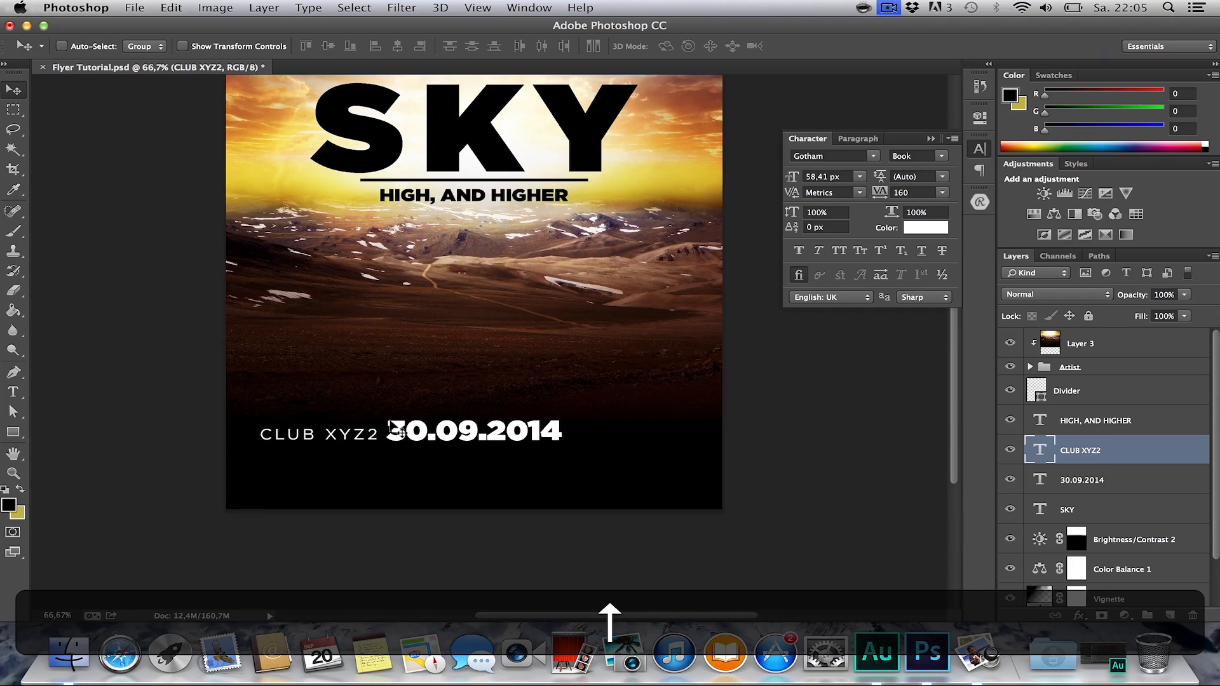
{"action": "left_click_drag", "start_coordinate": [343, 431], "coordinate": [636, 424]}
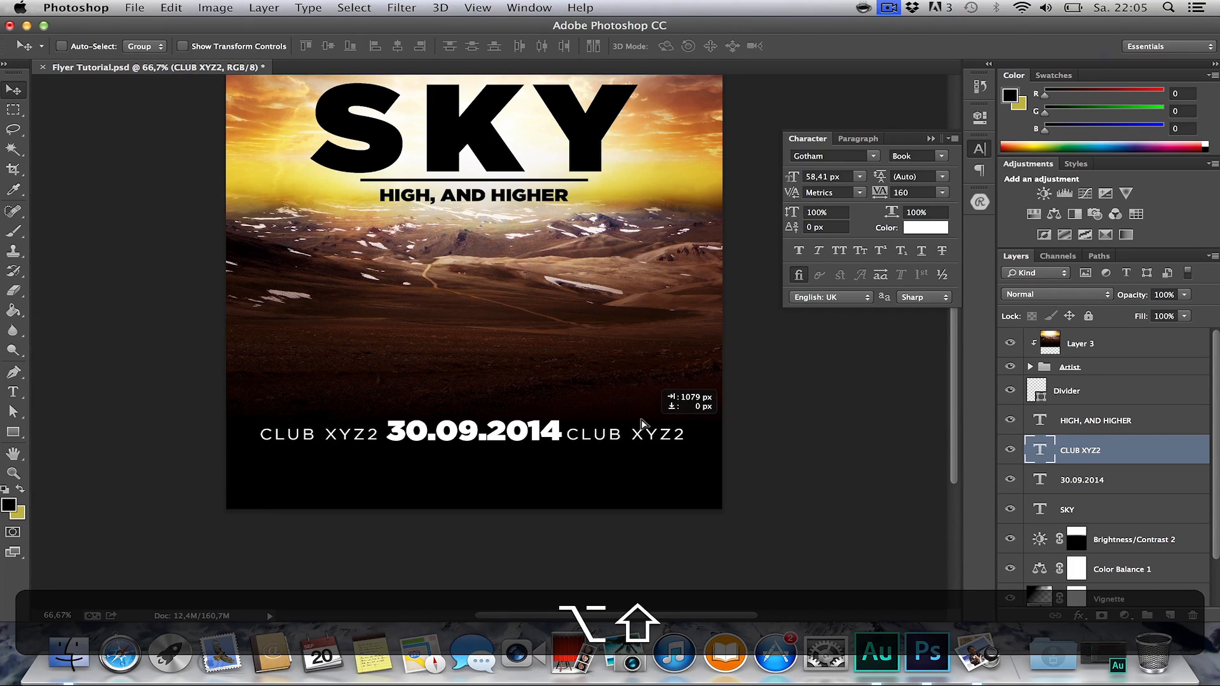
{"action": "left_click_drag", "start_coordinate": [643, 424], "coordinate": [645, 427]}
Replace the text of the CLUB XYZ2 duplicate with HANNOVER and nudge it slightly away from the date.
{"action": "key", "text": "t"}
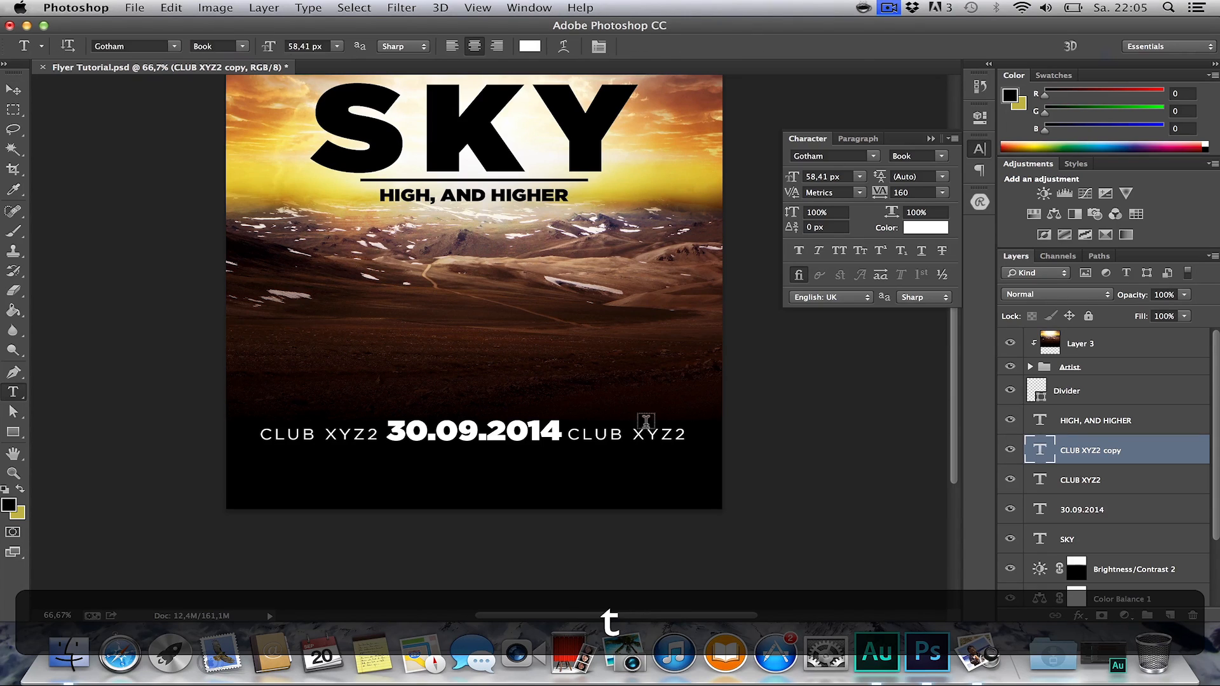
{"action": "left_click", "coordinate": [644, 433]}
{"action": "key", "text": "super+shift+a"}
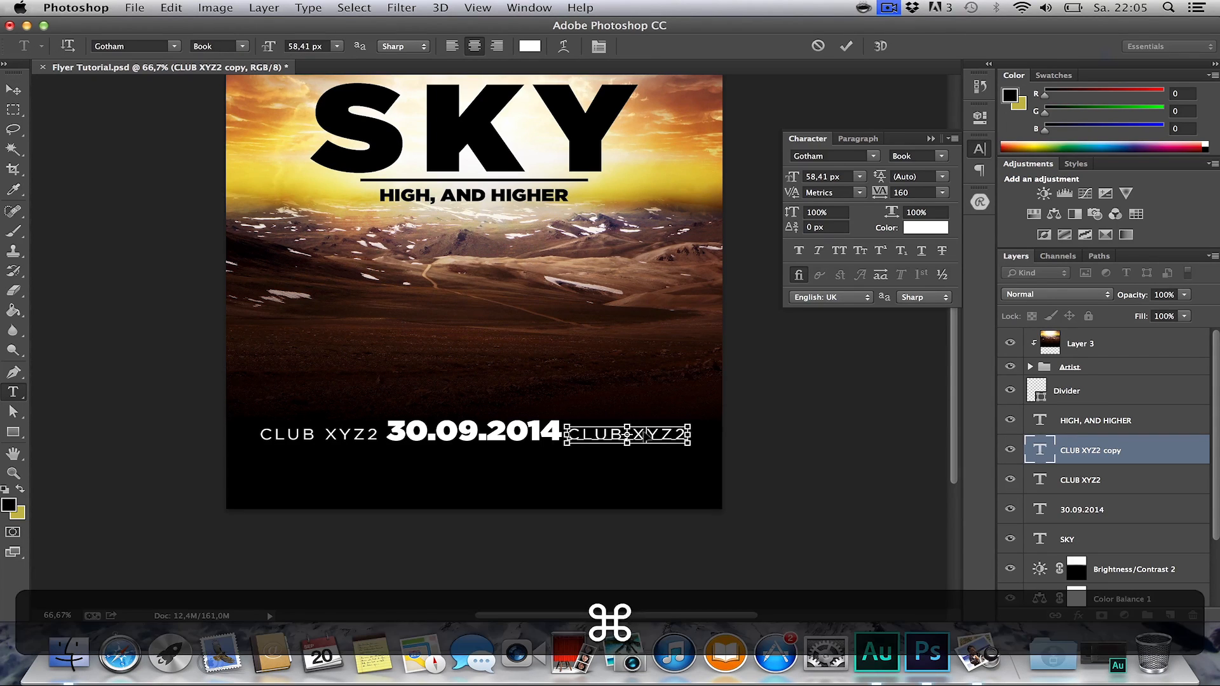
{"action": "type", "text": "HANNOVER"}
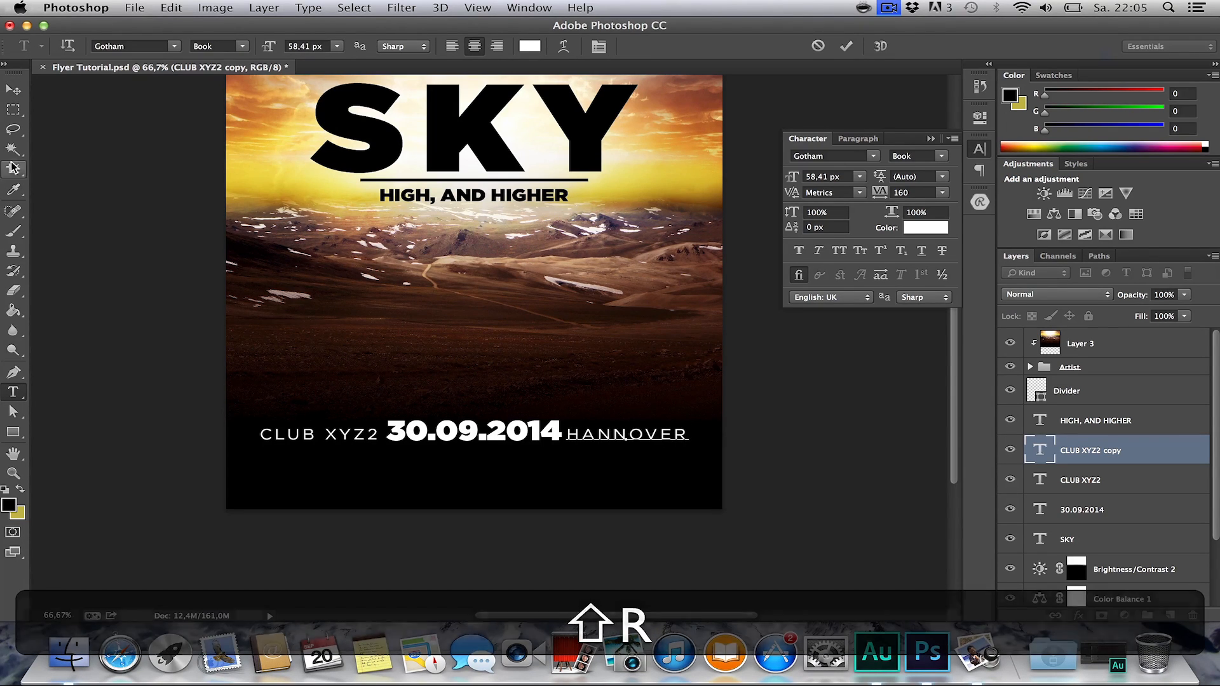
{"action": "left_click", "coordinate": [13, 90]}
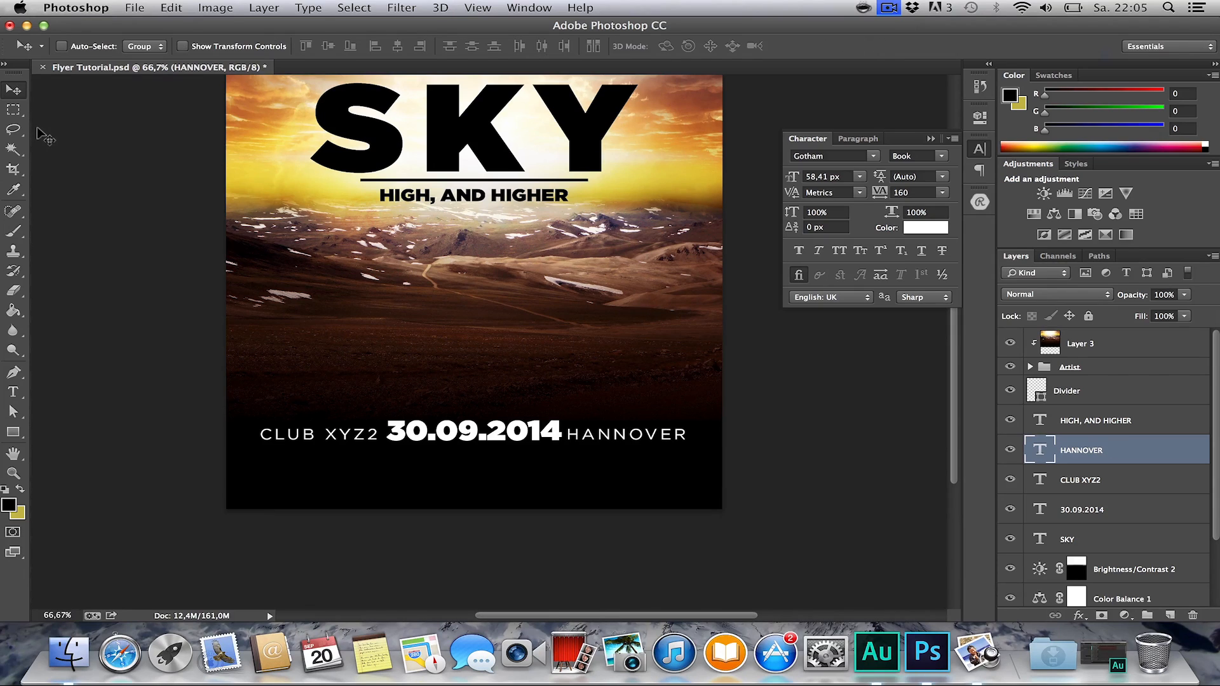
{"action": "key", "text": "Right"}
{"action": "key", "text": "Right"}
{"action": "key", "text": "Right"}
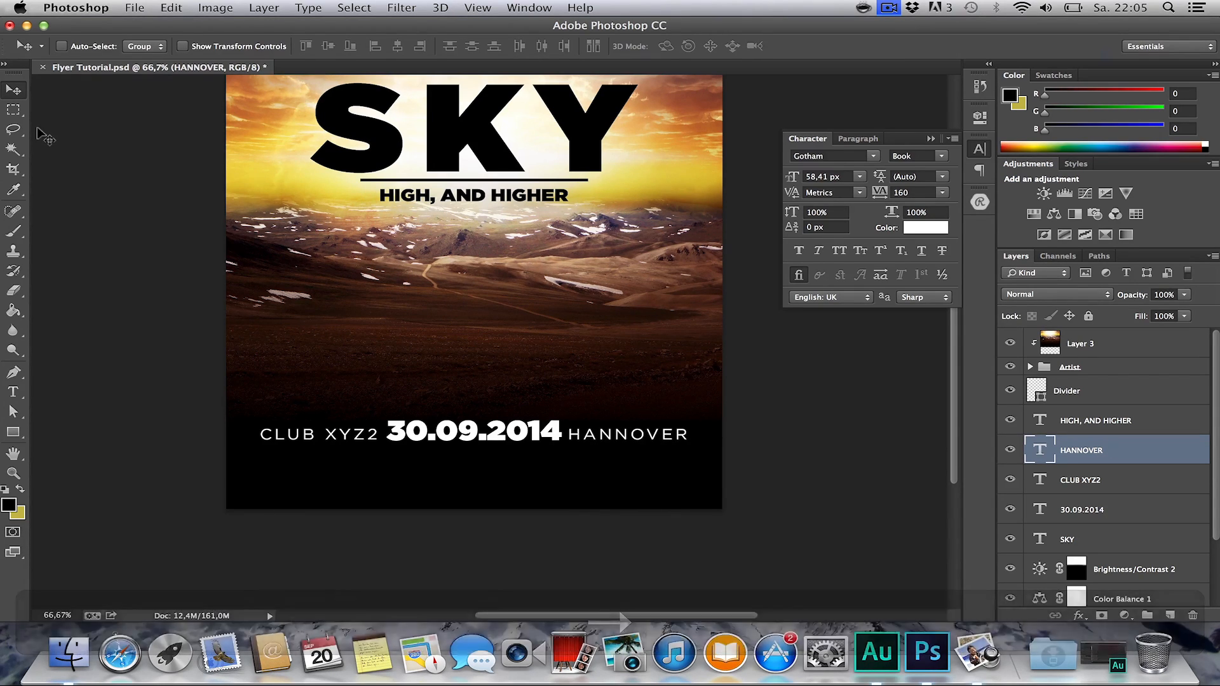
Draw a thin rectangle of about 409 × 10 px just above CLUB XYZ2 and fill it with white (ffffff).
{"action": "key", "text": "h"}
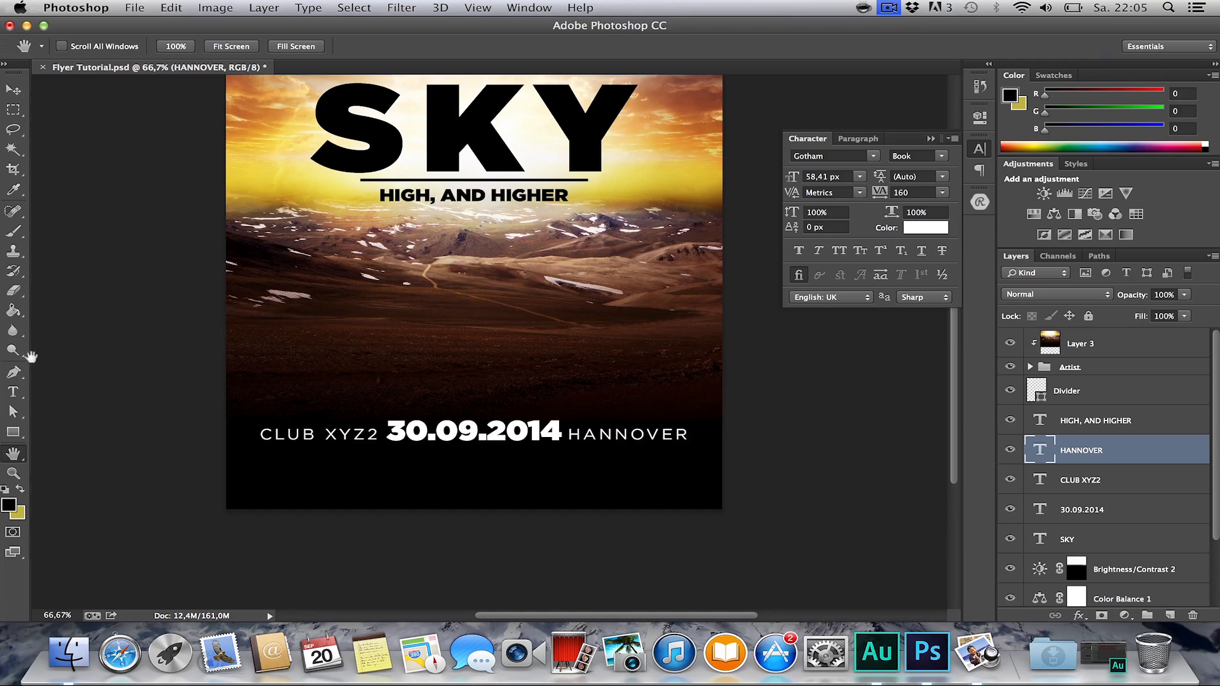
{"action": "left_click", "coordinate": [13, 432]}
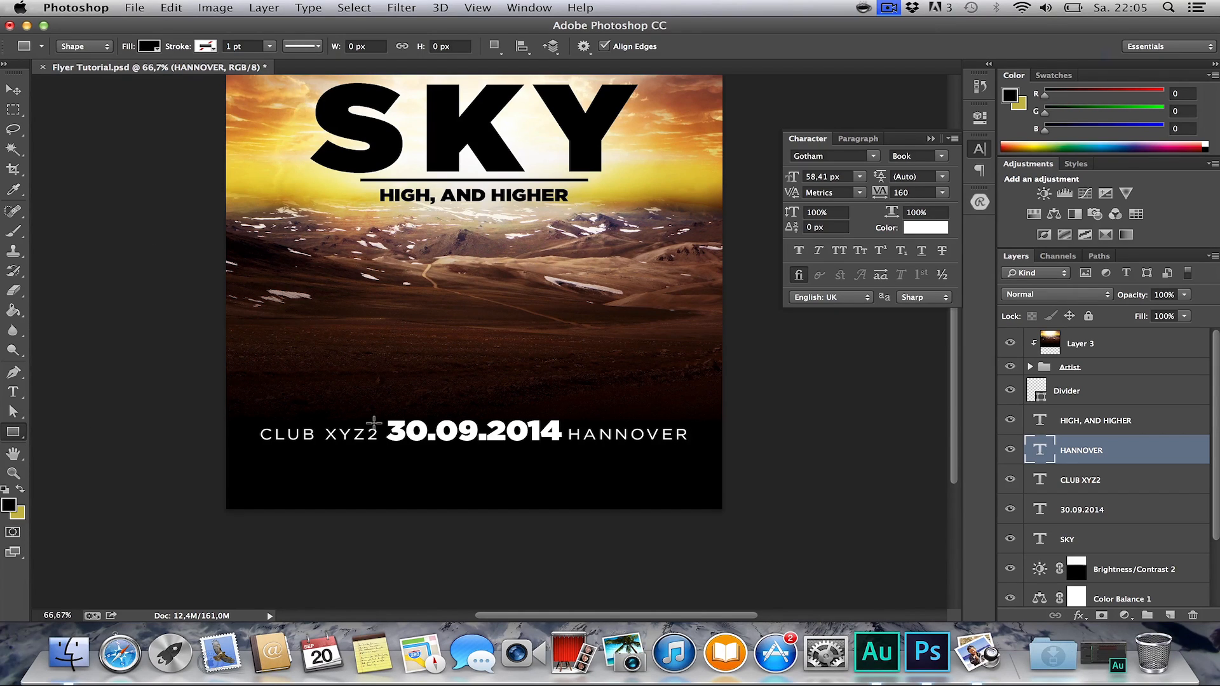
{"action": "left_click_drag", "start_coordinate": [374, 422], "coordinate": [257, 420]}
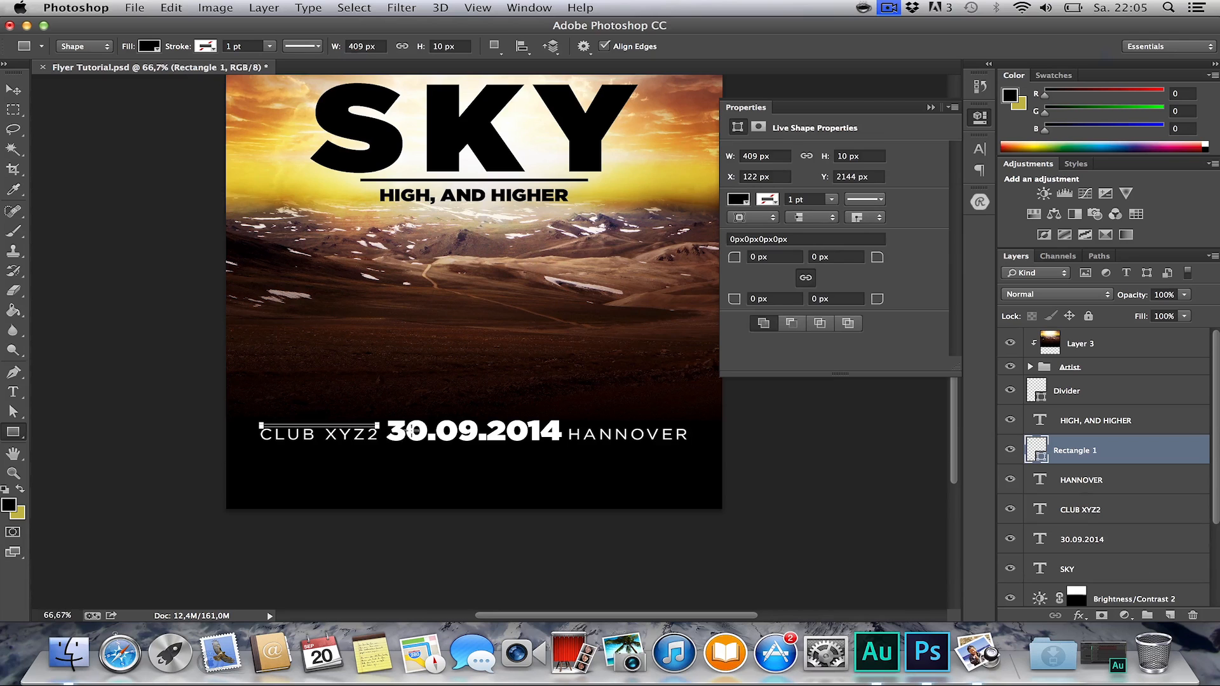
{"action": "double_click", "coordinate": [1037, 445]}
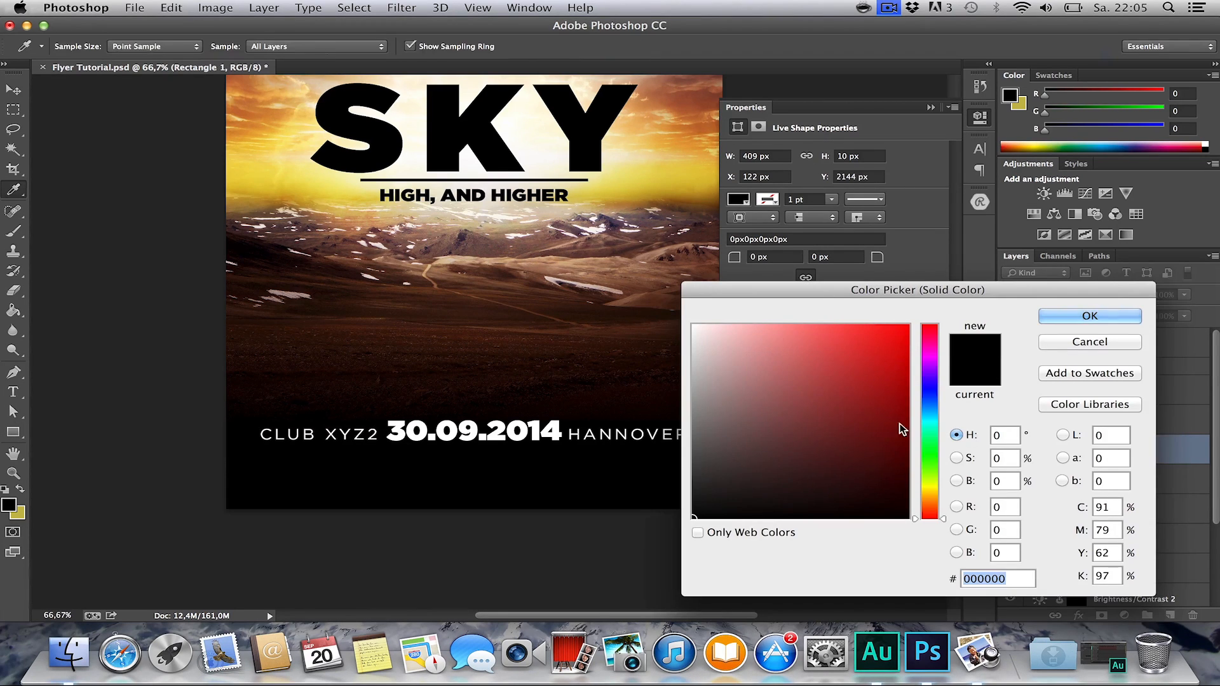
{"action": "type", "text": "ffffff"}
{"action": "key", "text": "Return"}
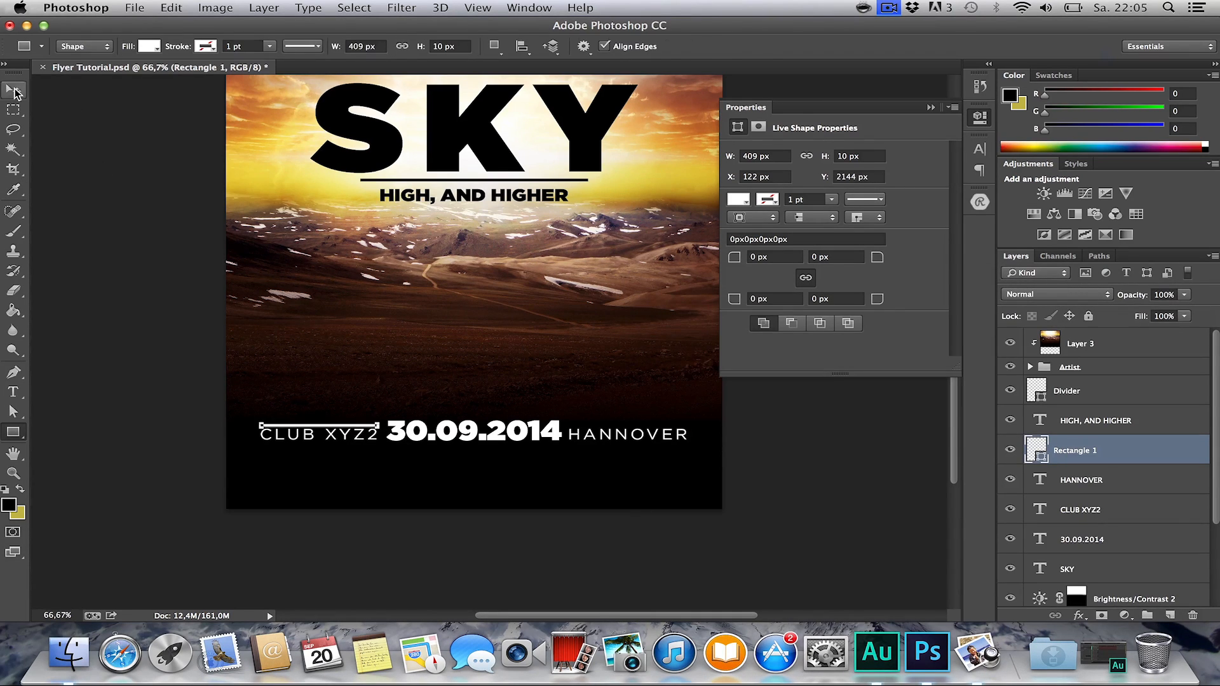
Reduce the height of the white bar above CLUB XYZ2 to 6 px and nudge it slightly down.
{"action": "key", "text": "z"}
{"action": "left_click_drag", "start_coordinate": [308, 401], "coordinate": [428, 457]}
{"action": "key", "text": "h"}
{"action": "left_click_drag", "start_coordinate": [352, 378], "coordinate": [266, 195]}
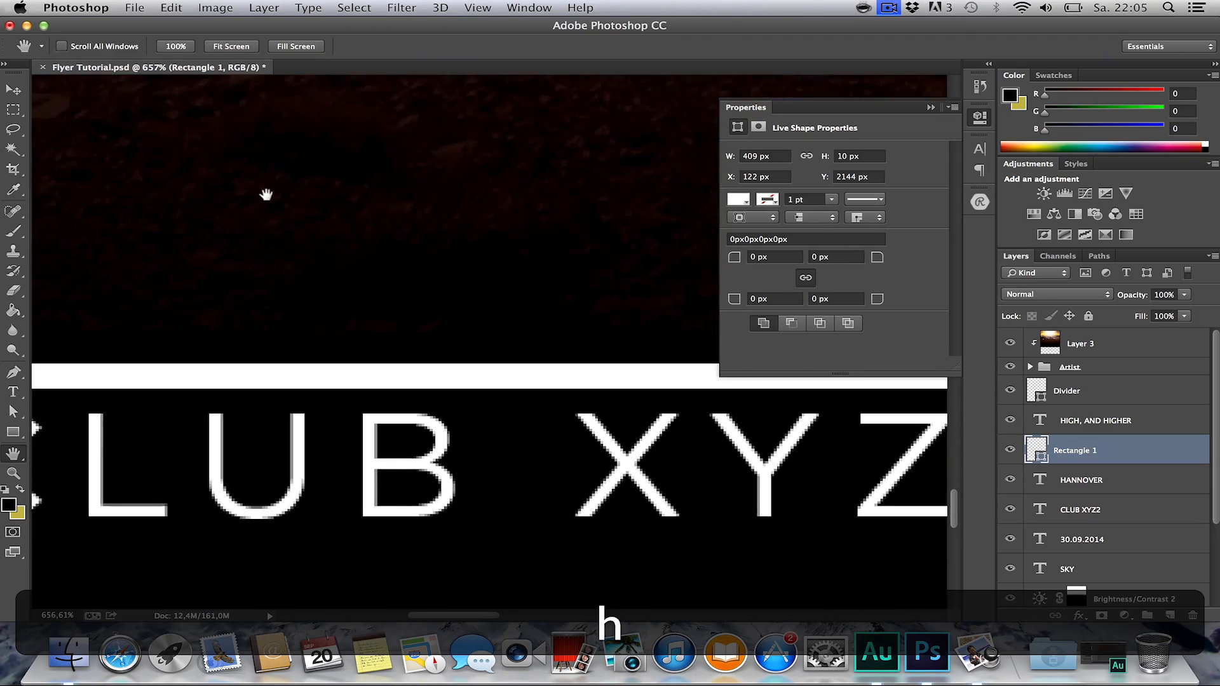
{"action": "key", "text": "super+t"}
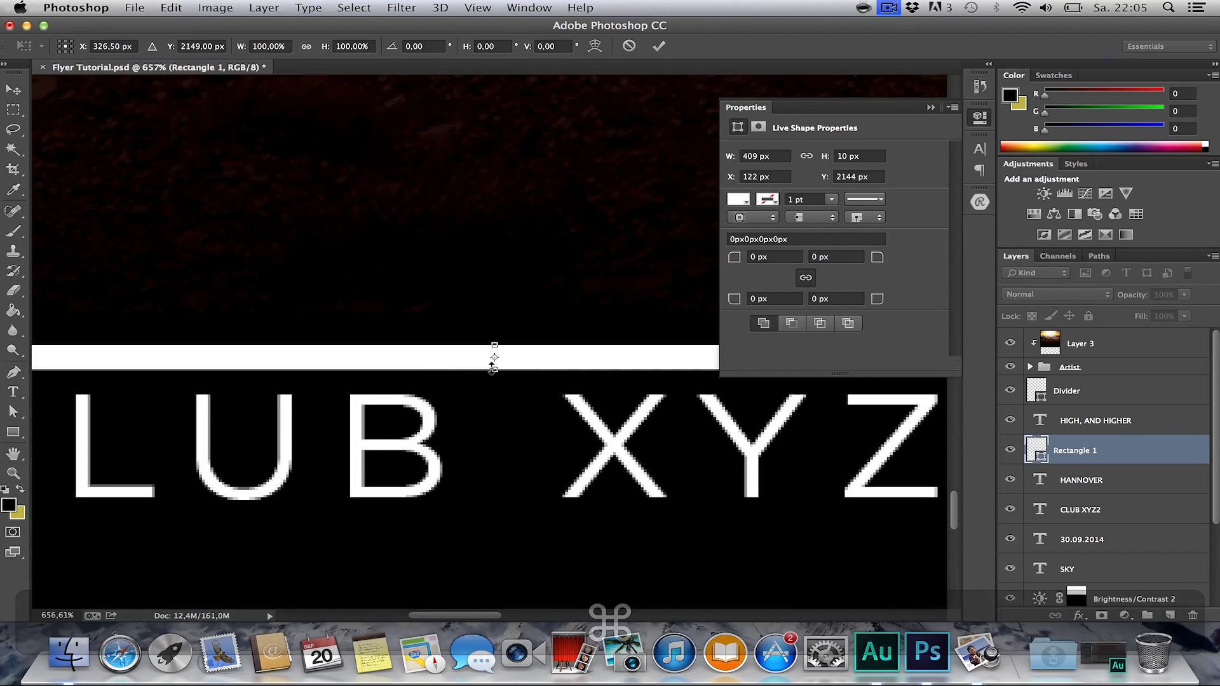
{"action": "left_click_drag", "start_coordinate": [494, 368], "coordinate": [495, 358]}
{"action": "key", "text": "Return"}
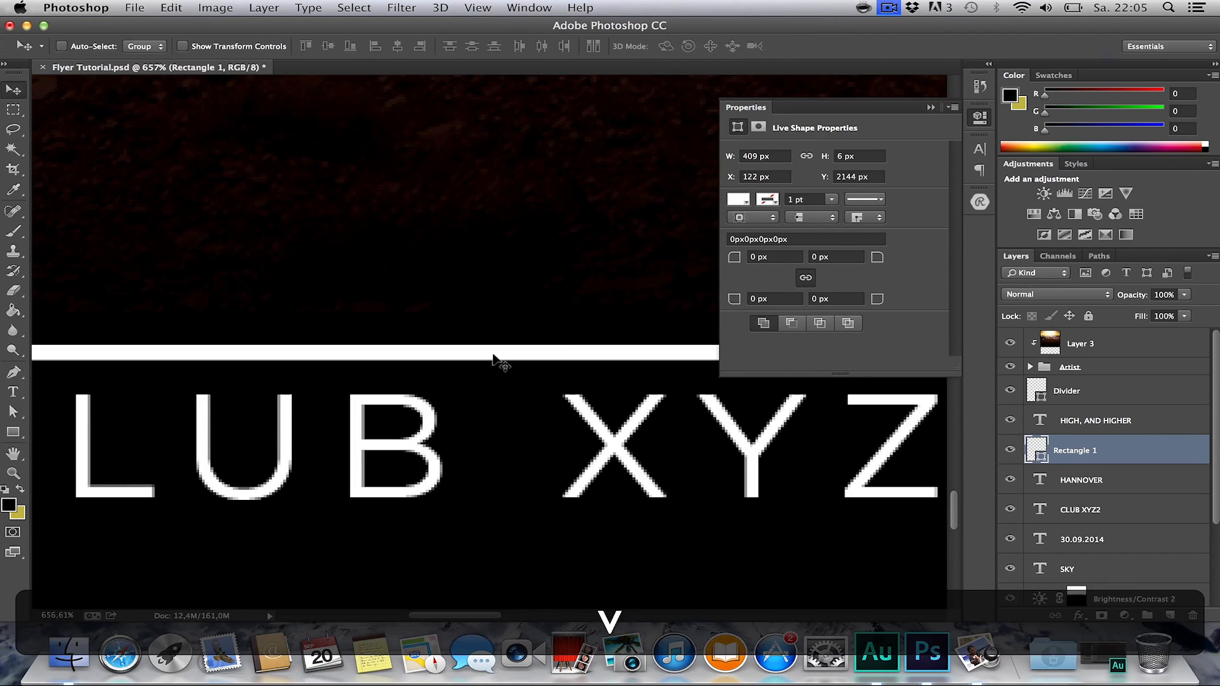
{"action": "key", "text": "super+Down"}
{"action": "key", "text": "super+1"}
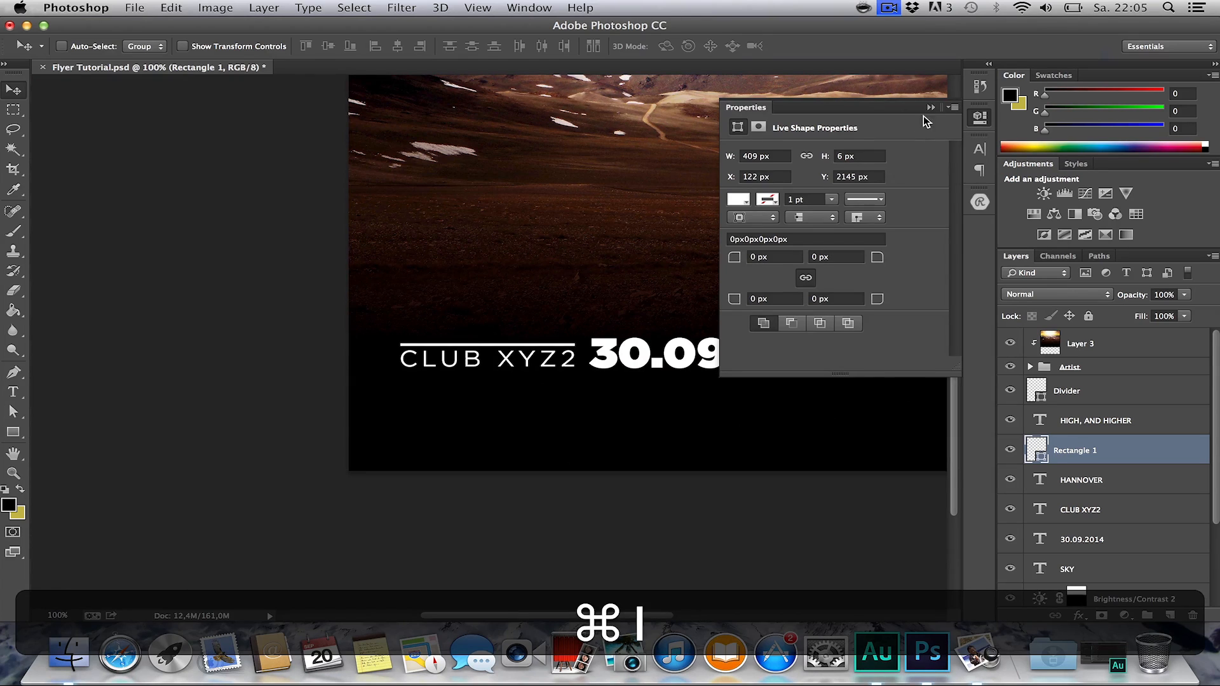
Place a level duplicate of the white bar above HANNOVER and widen it to about 102% to match the word.
{"action": "key", "text": "h"}
{"action": "left_click_drag", "start_coordinate": [741, 280], "coordinate": [438, 345]}
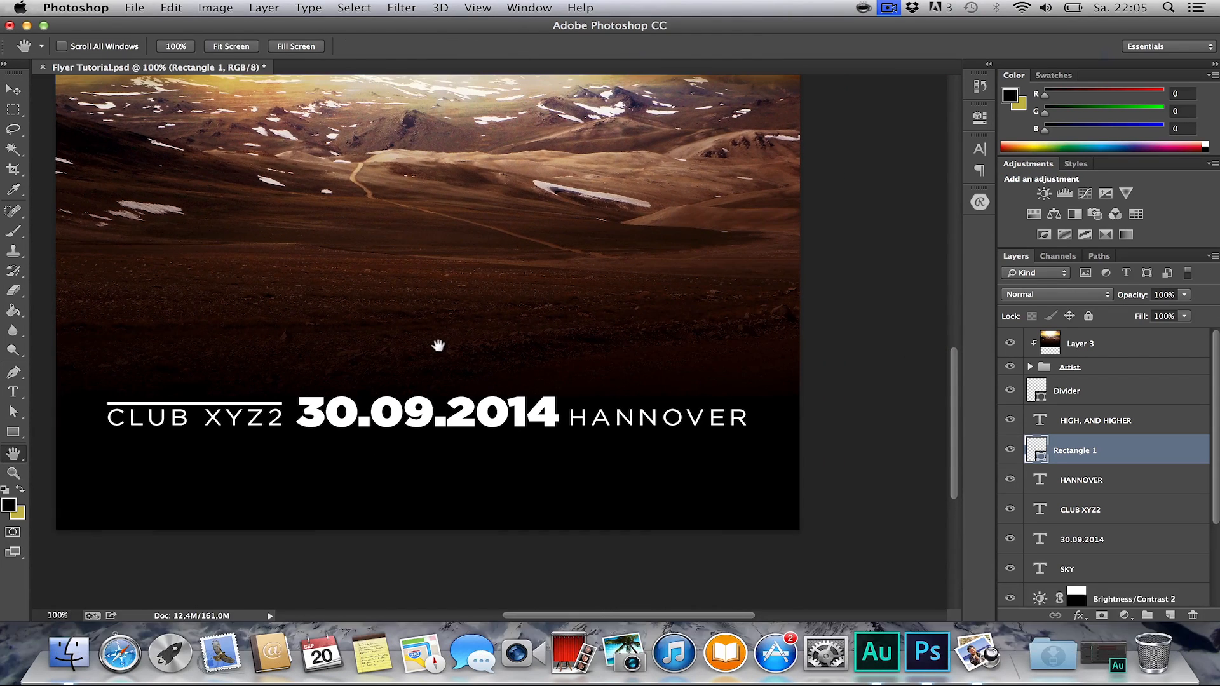
{"action": "key", "text": "v"}
{"action": "left_click_drag", "start_coordinate": [239, 388], "coordinate": [694, 373]}
{"action": "key", "text": "alt+shift+super+t"}
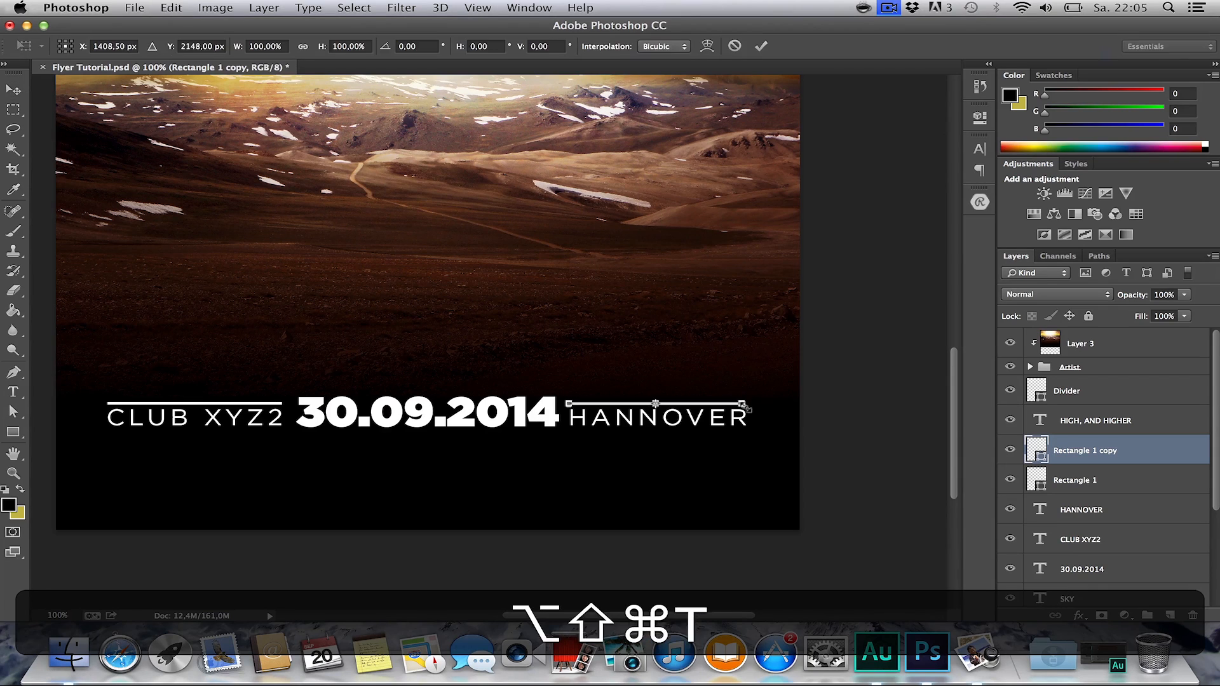
{"action": "key", "text": "super+t"}
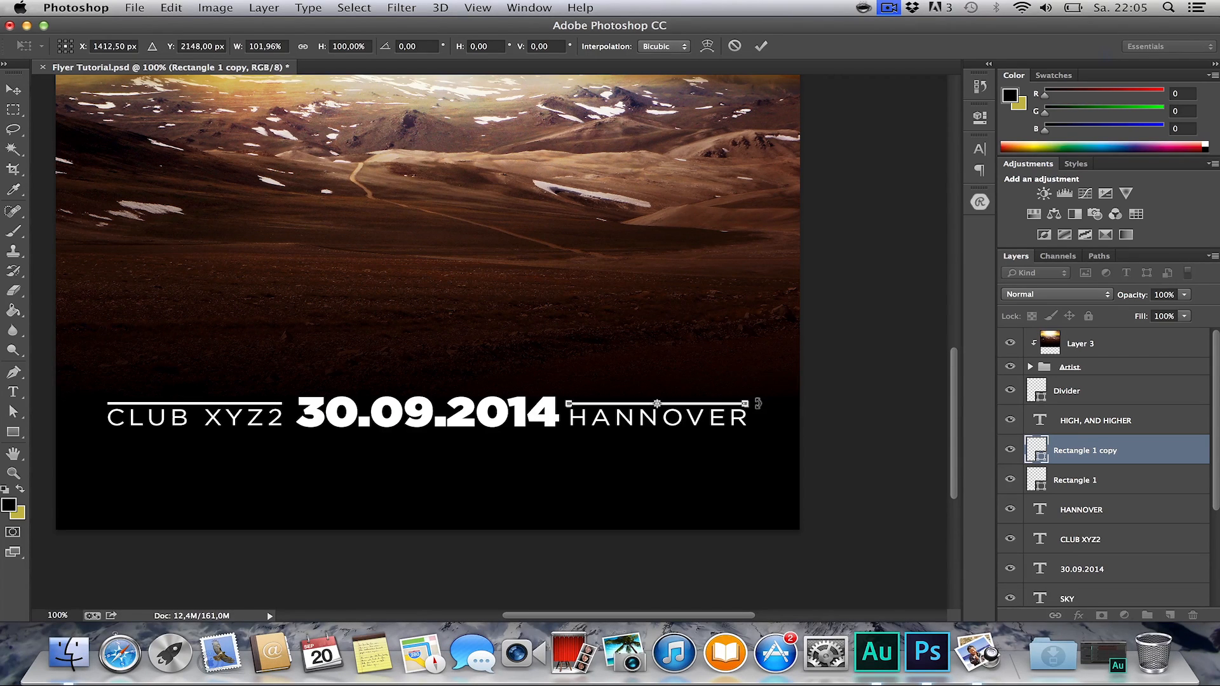
{"action": "key", "text": "Return"}
Scale CLUB XYZ2, HANNOVER and both their bars down together about their common centre, making the CLUB XYZ2 bar about 283 px wide.
{"action": "key", "text": "z"}
{"action": "left_click", "coordinate": [756, 404], "text": "alt"}
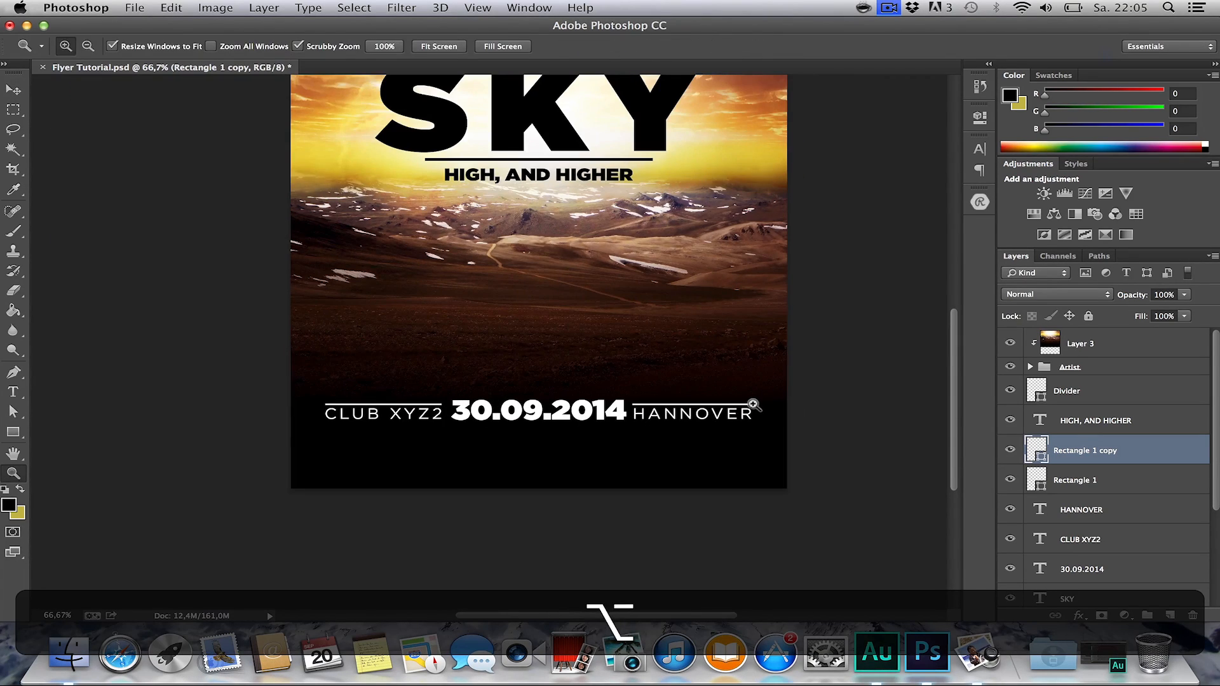
{"action": "key", "text": "h"}
{"action": "left_click_drag", "start_coordinate": [754, 405], "coordinate": [612, 400]}
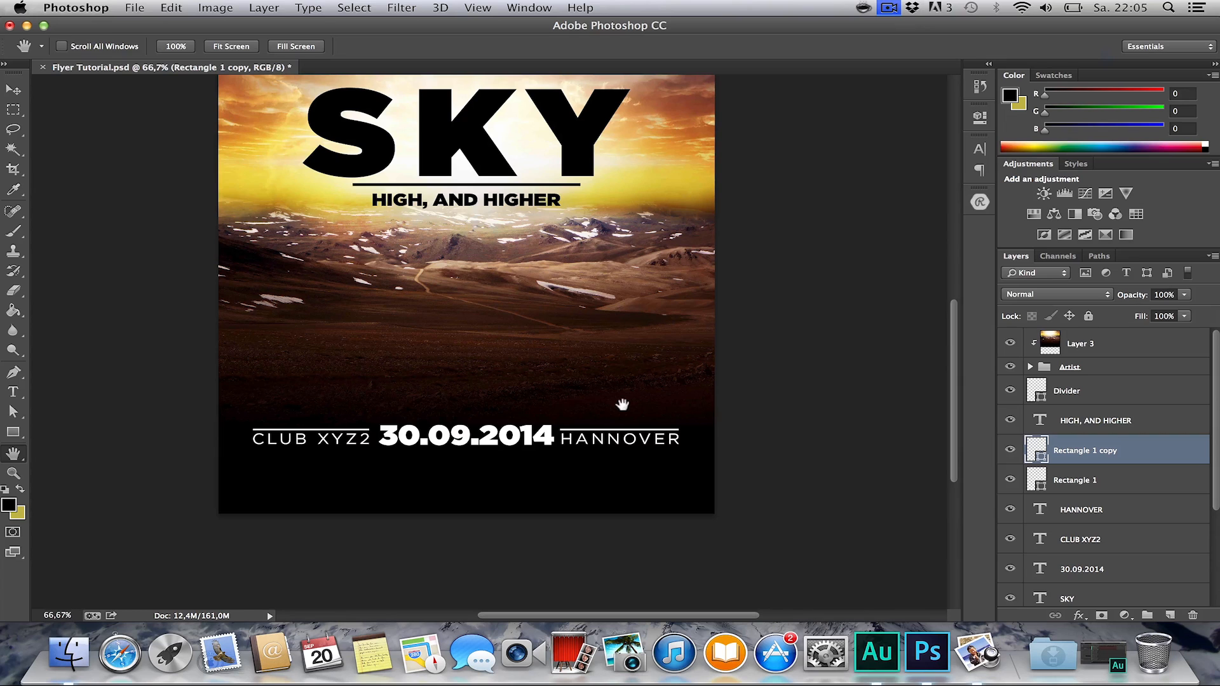
{"action": "left_click", "coordinate": [1105, 534], "text": "shift"}
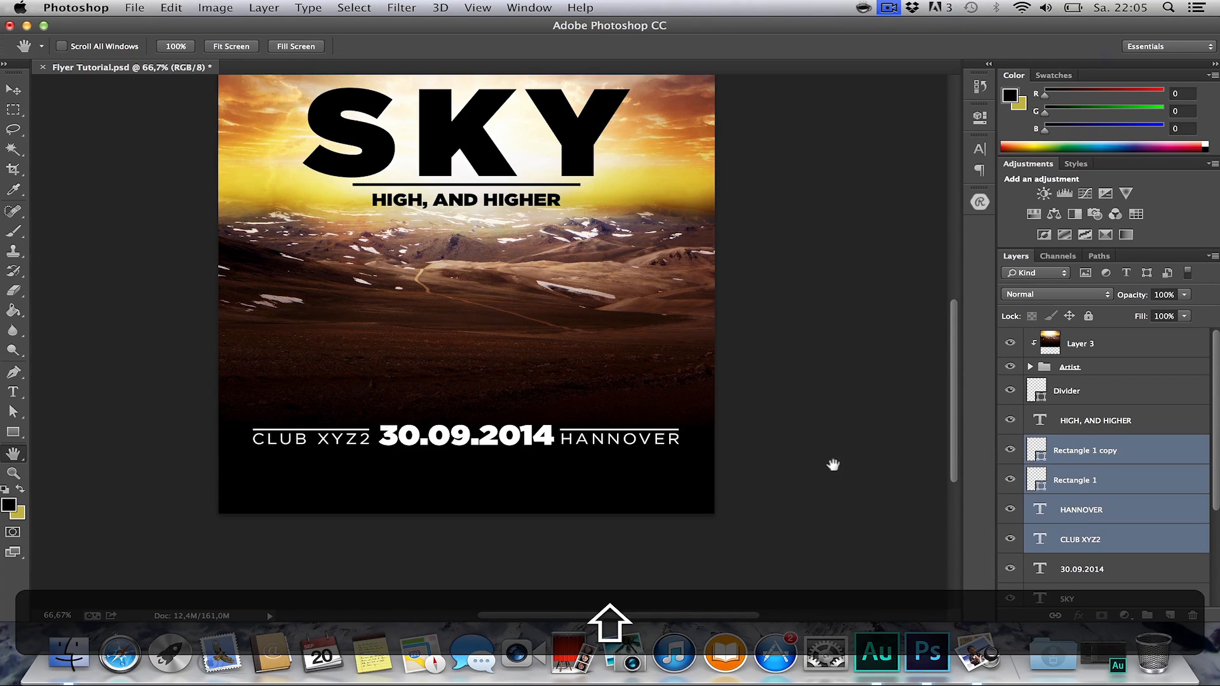
{"action": "key", "text": "shift+super+t"}
{"action": "key", "text": "alt+shift+super+t"}
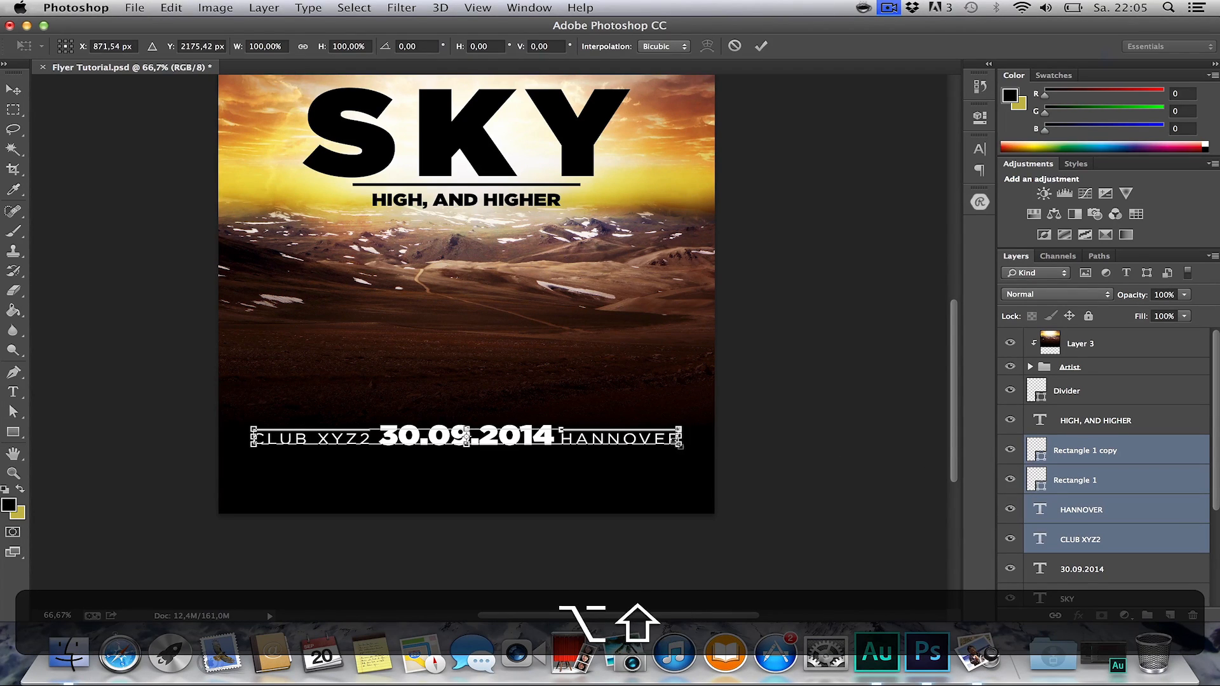
{"action": "left_click_drag", "start_coordinate": [679, 437], "coordinate": [612, 438]}
{"action": "key", "text": "alt+shift+Return"}
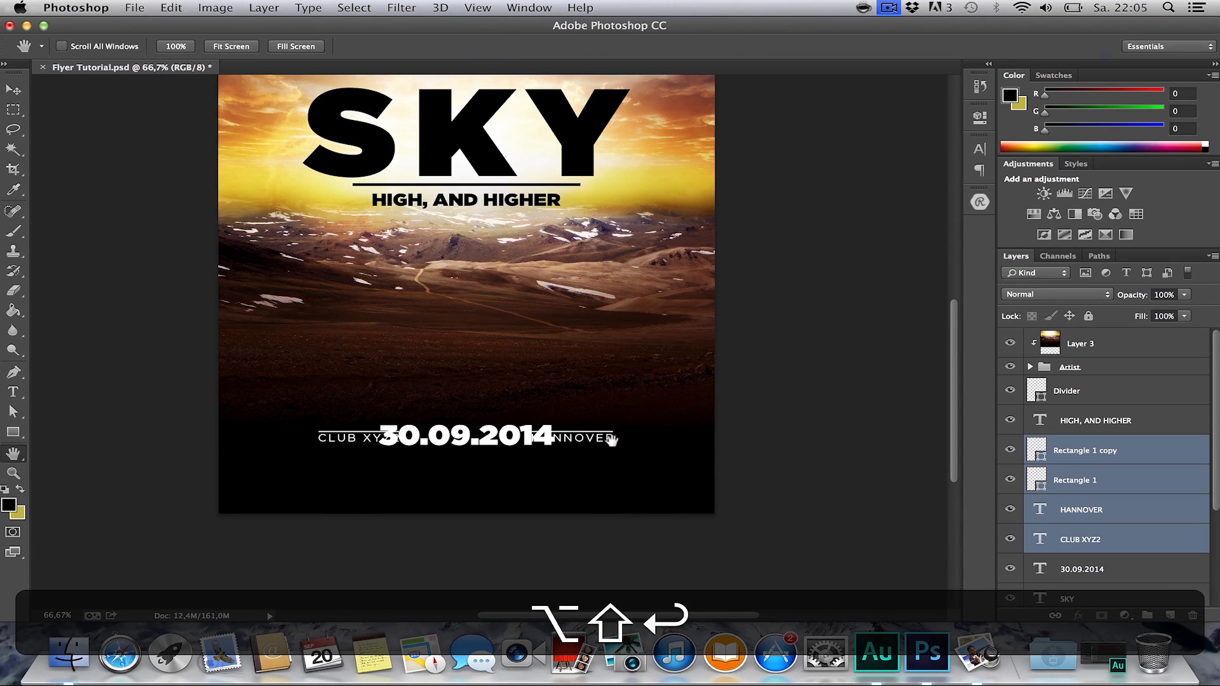
Move HANNOVER and its bar together to the right, clear of the date, and slightly down.
{"action": "left_click", "coordinate": [1093, 457]}
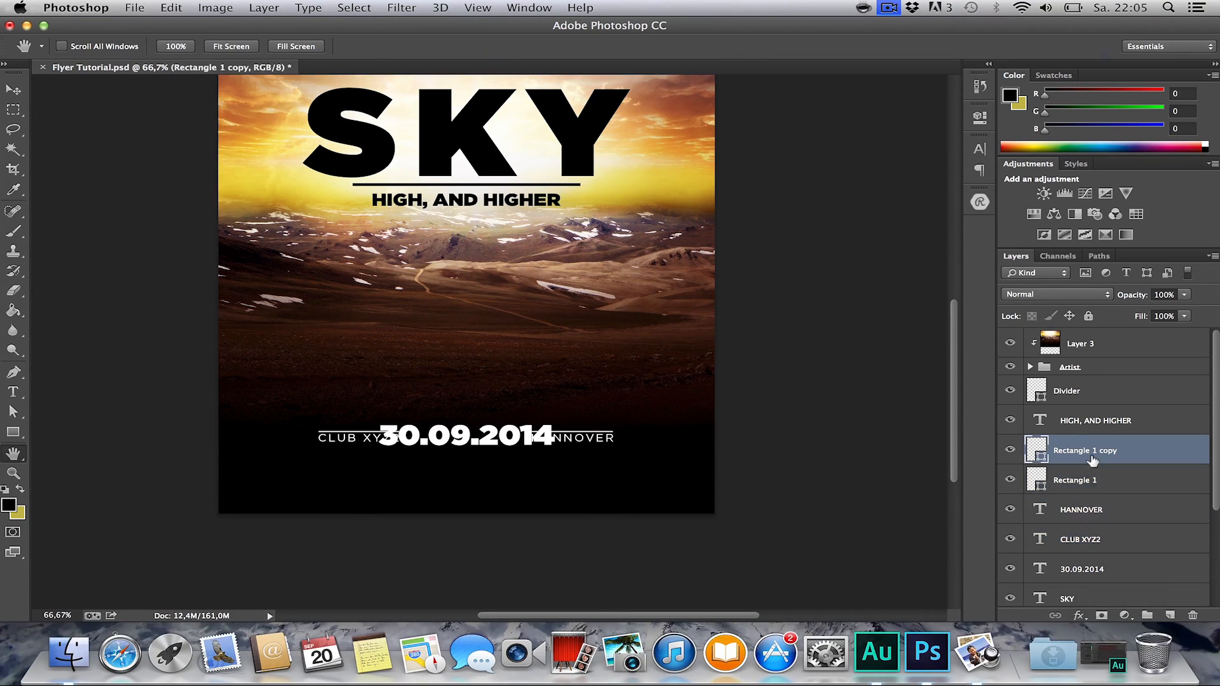
{"action": "left_click", "coordinate": [1082, 511], "text": "super"}
{"action": "key", "text": "v"}
{"action": "key", "text": "shift+Right"}
{"action": "key", "text": "shift+Right"}
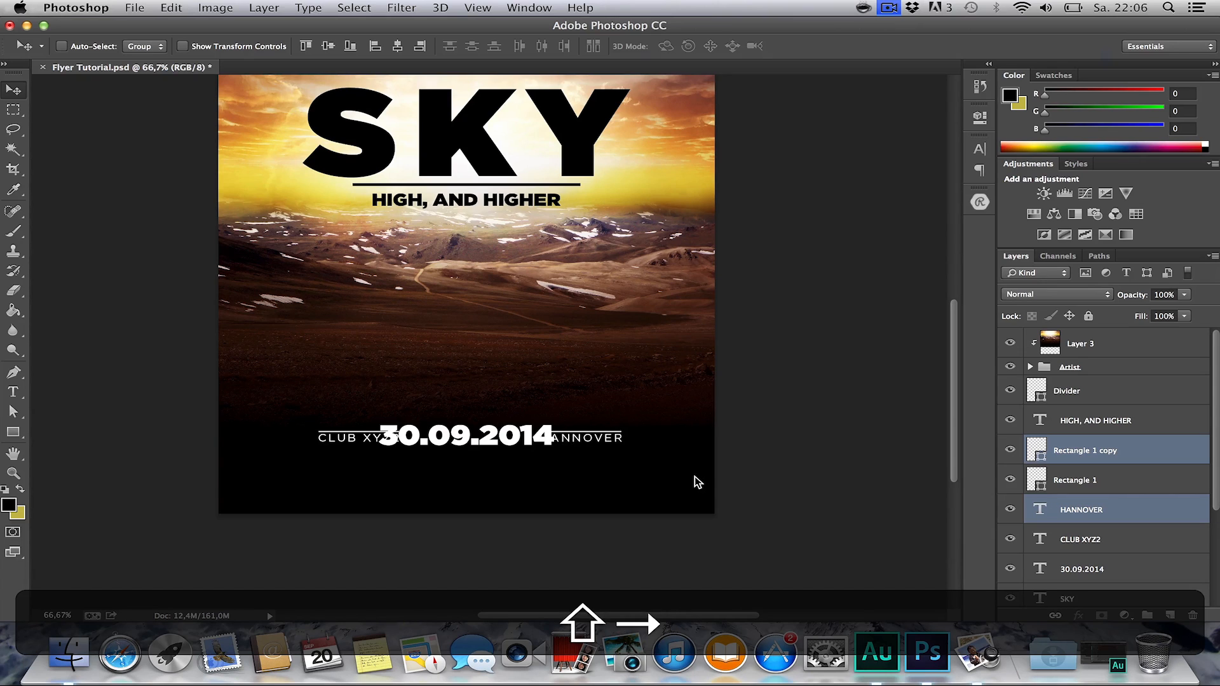
{"action": "key", "text": "shift+Right"}
{"action": "key", "text": "shift+Right"}
{"action": "key", "text": "shift+Right"}
{"action": "key", "text": "shift+Down"}
{"action": "key", "text": "shift+Right"}
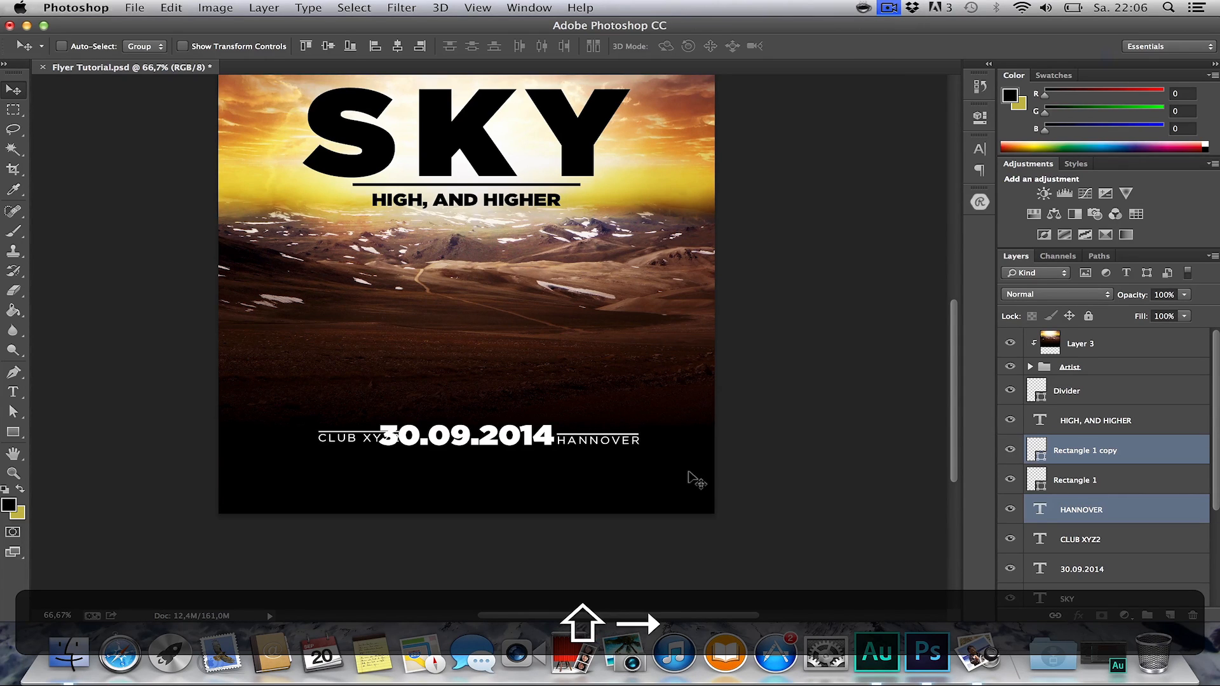
{"action": "key", "text": "shift+Right"}
{"action": "key", "text": "shift+Right"}
{"action": "key", "text": "shift+Right"}
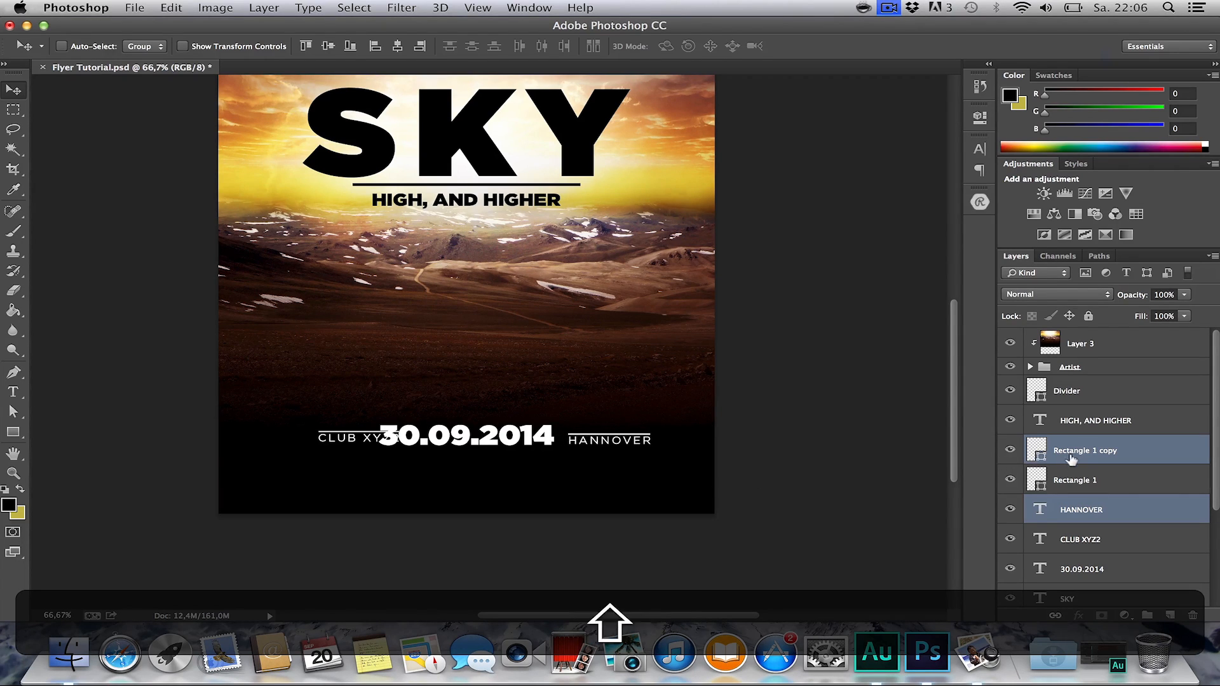
{"action": "left_click", "coordinate": [1074, 476]}
{"action": "left_click", "coordinate": [1082, 421]}
{"action": "key", "text": "shift+Left"}
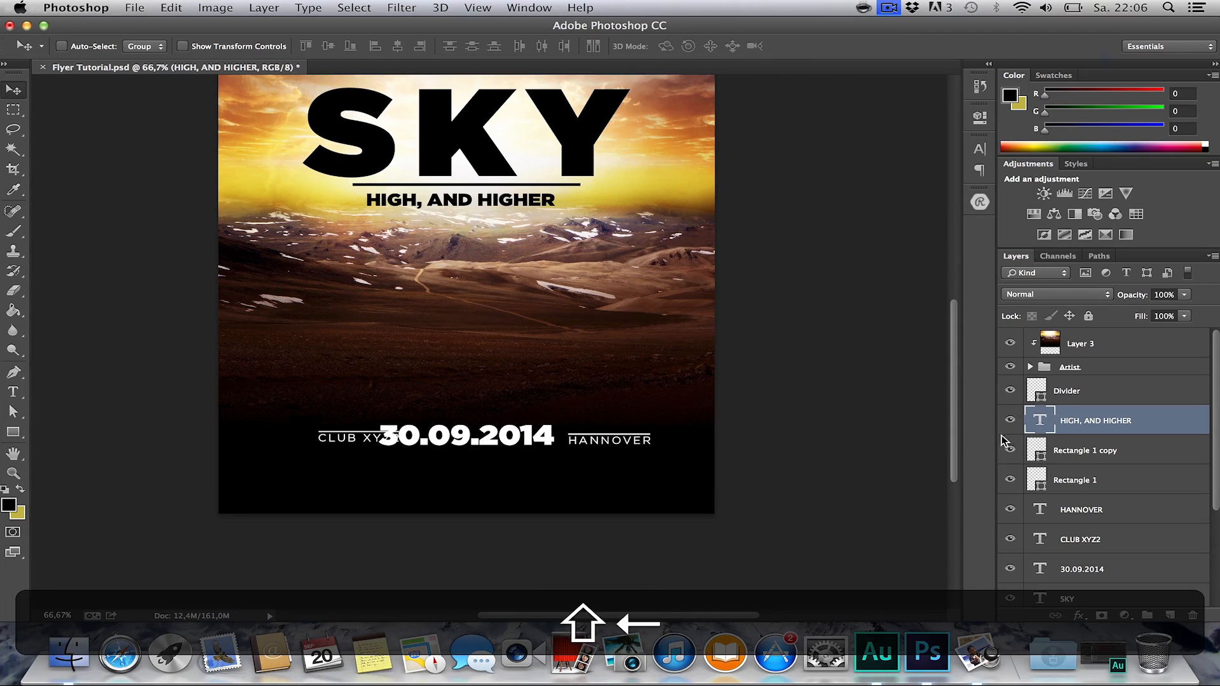
{"action": "key", "text": "super+z"}
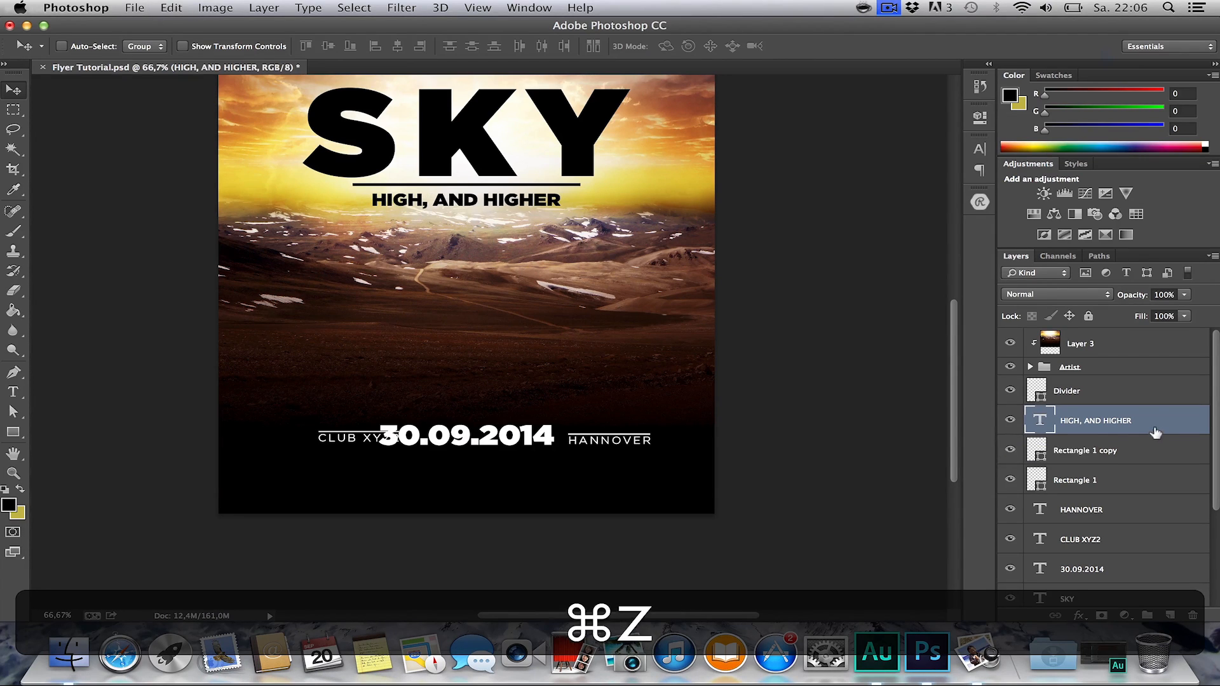
{"action": "left_click", "coordinate": [1108, 478]}
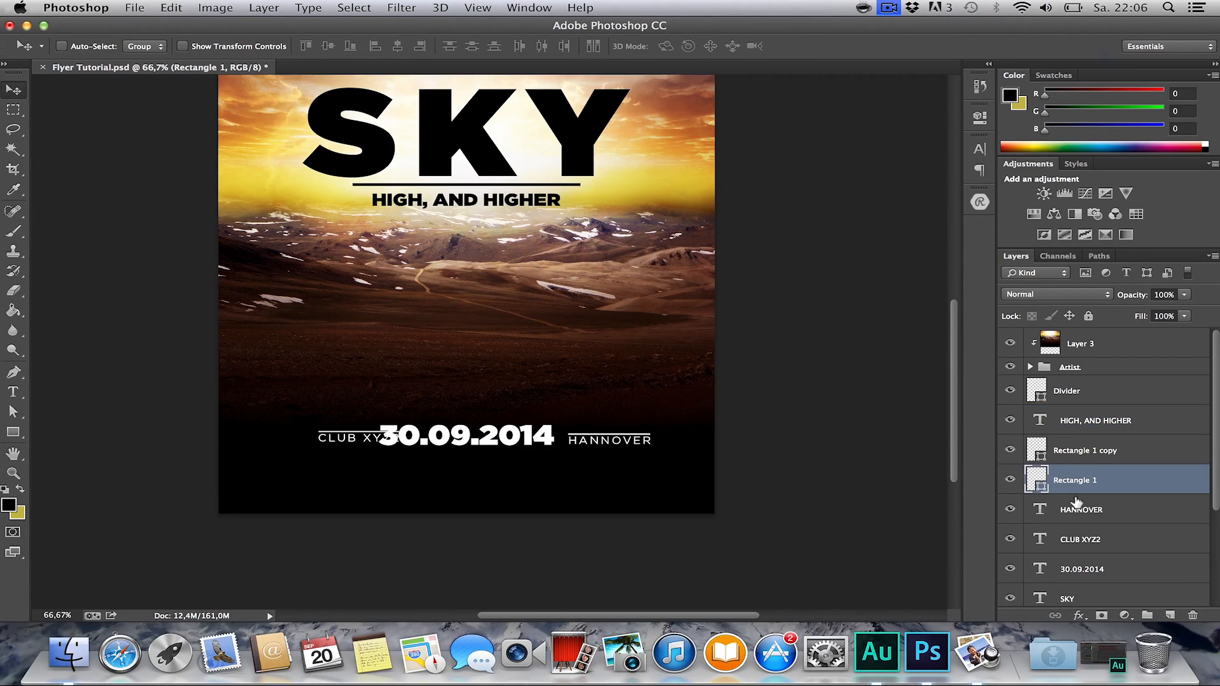
{"action": "left_click", "coordinate": [1088, 545], "text": "alt"}
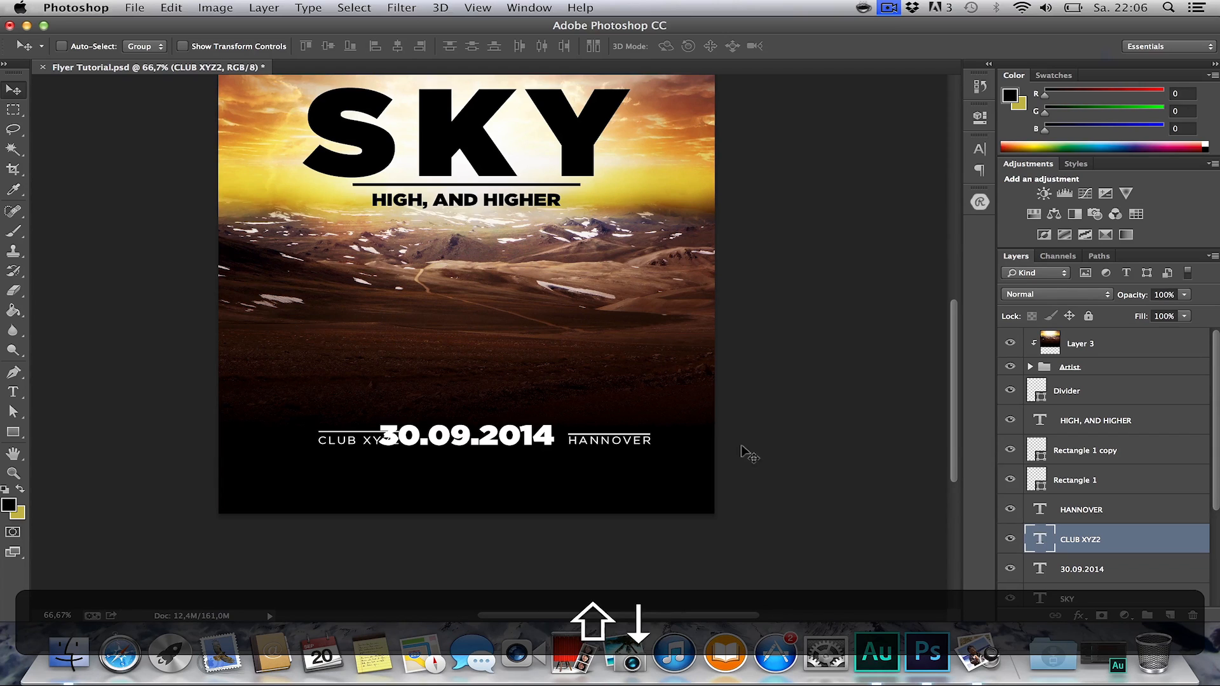
{"action": "key", "text": "shift+Up"}
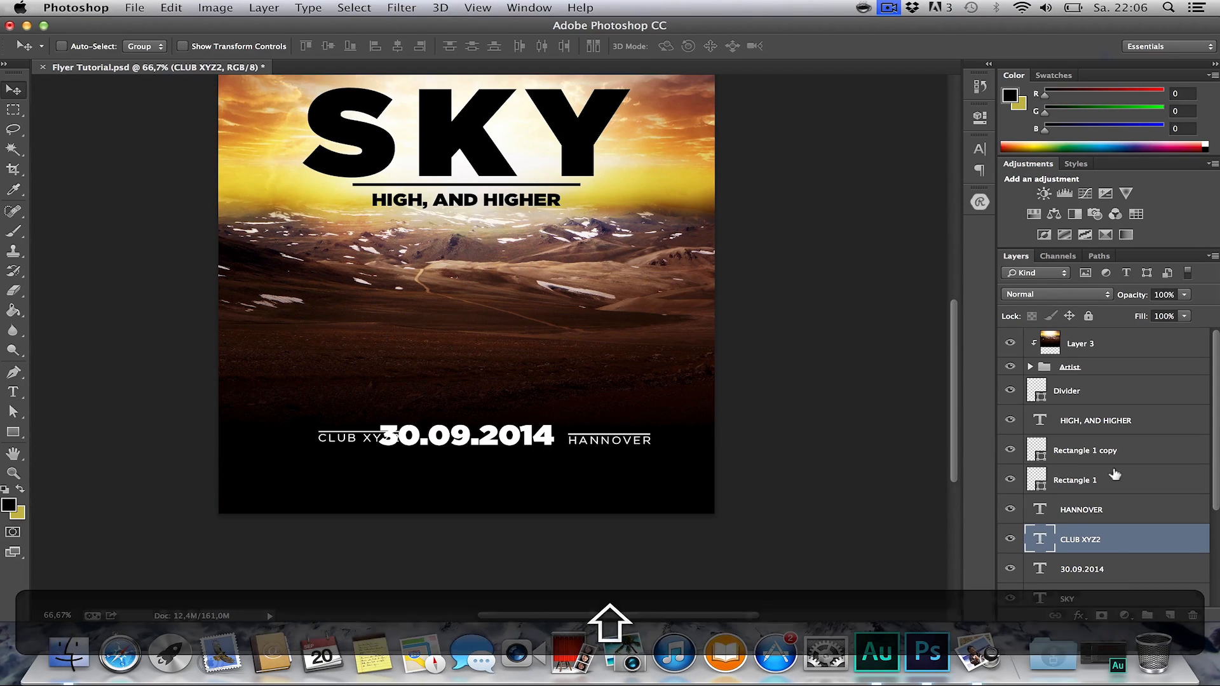
Move CLUB XYZ2 and its bar together to the left, clear of the date, and down level with HANNOVER.
{"action": "left_click", "coordinate": [1088, 477], "text": "alt"}
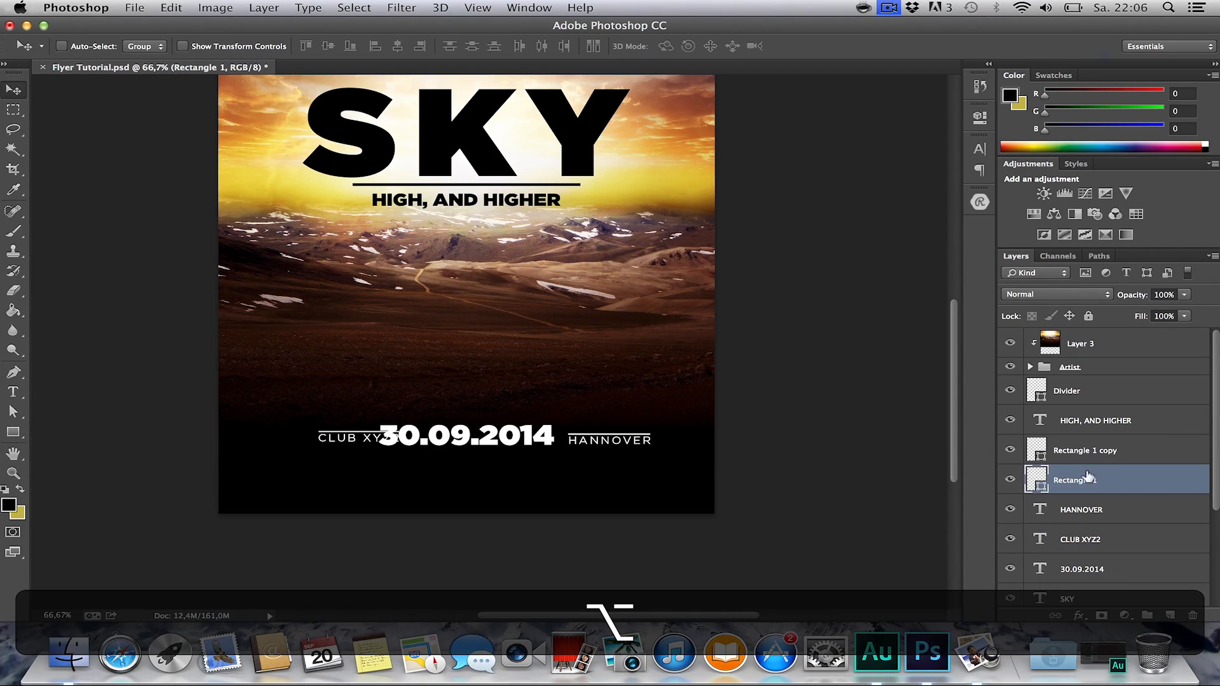
{"action": "left_click", "coordinate": [1102, 539], "text": "alt+super"}
{"action": "key", "text": "shift+Left"}
{"action": "key", "text": "shift+Left"}
{"action": "key", "text": "shift+Left"}
{"action": "key", "text": "shift+Left"}
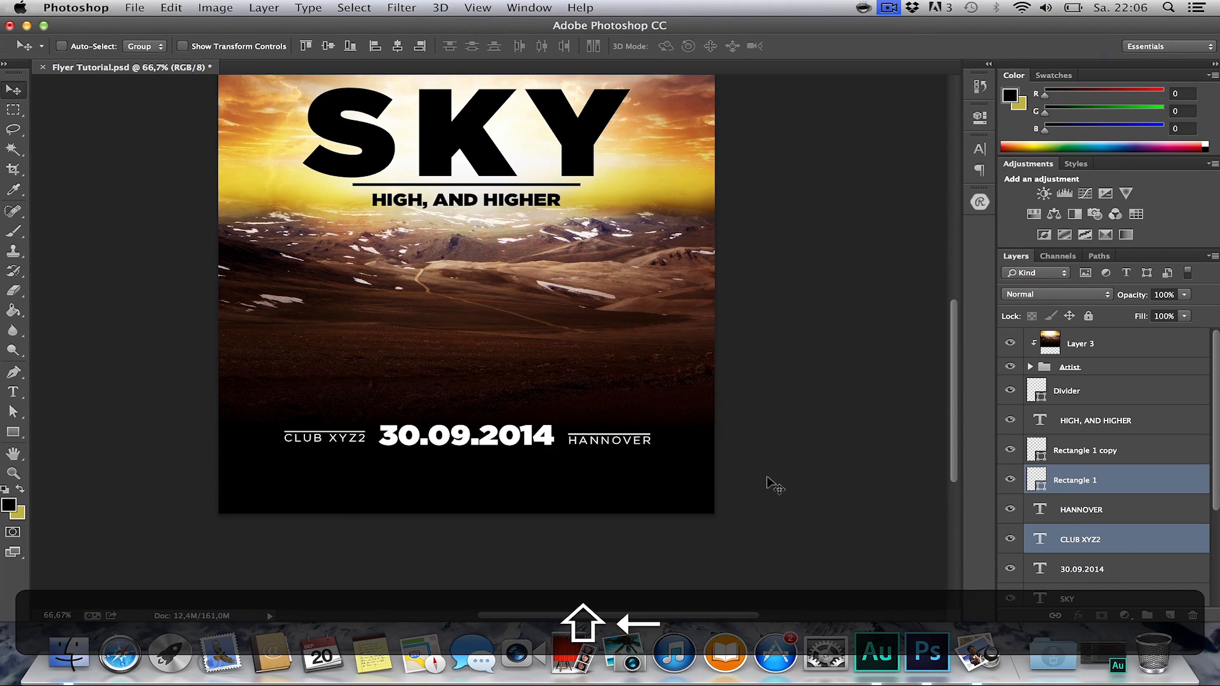
{"action": "key", "text": "shift+Down"}
{"action": "key", "text": "Down"}
{"action": "key", "text": "Down"}
{"action": "key", "text": "Up"}
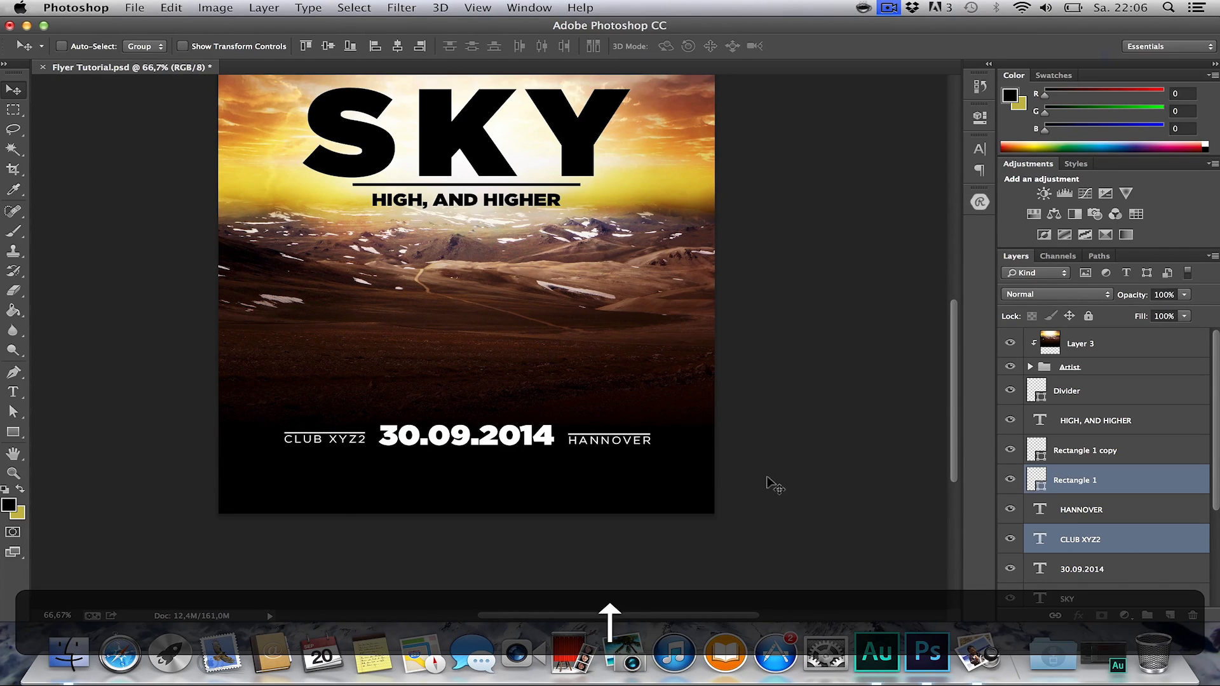
{"action": "key", "text": "Down"}
Set the foreground colour to white and the background colour to black.
{"action": "key", "text": "h"}
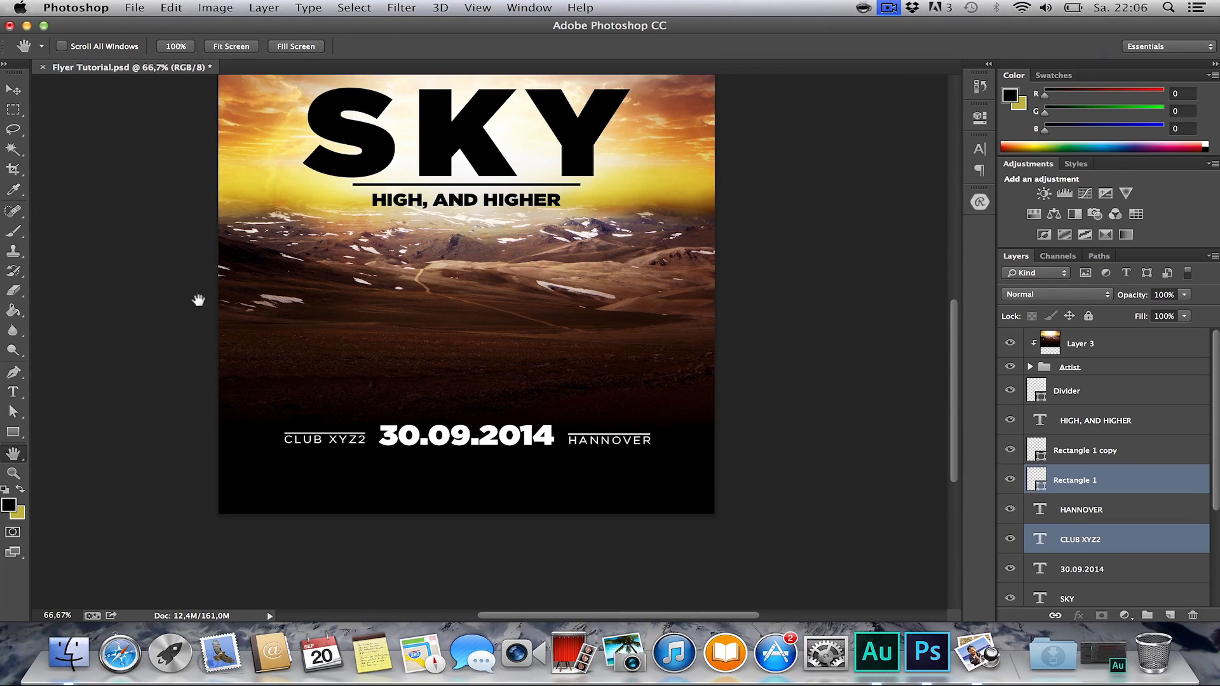
{"action": "left_click", "coordinate": [13, 432]}
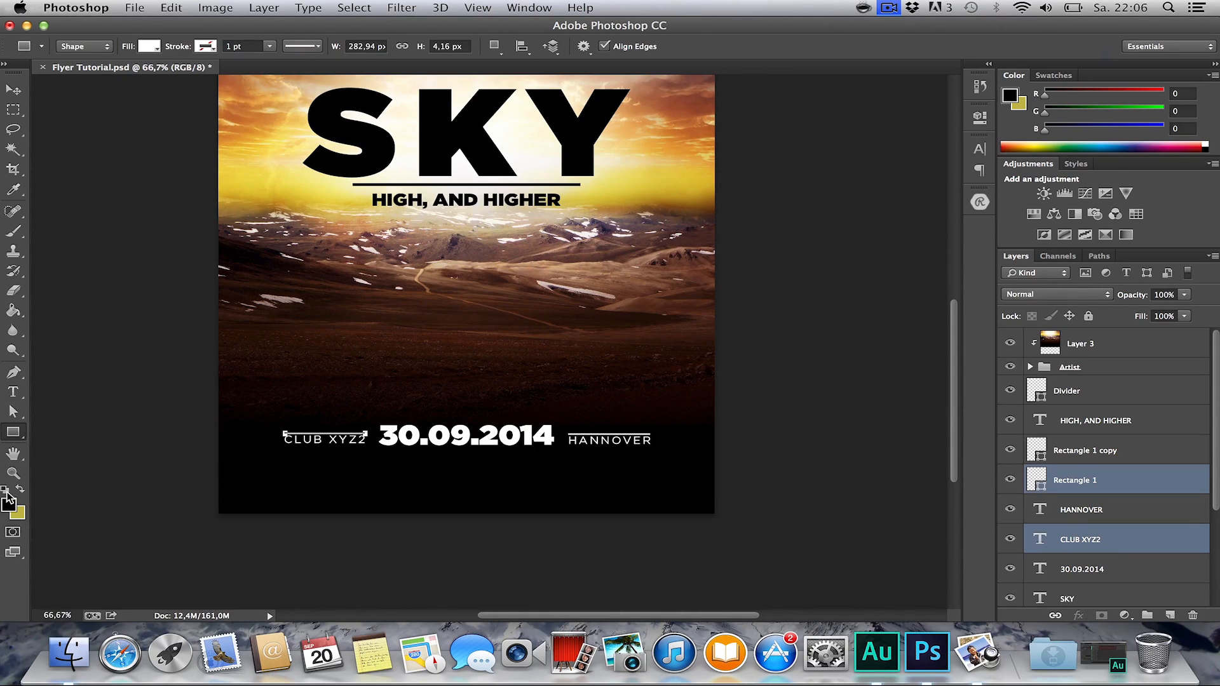
{"action": "left_click", "coordinate": [5, 489]}
{"action": "left_click", "coordinate": [20, 489]}
{"action": "key", "text": "super+z"}
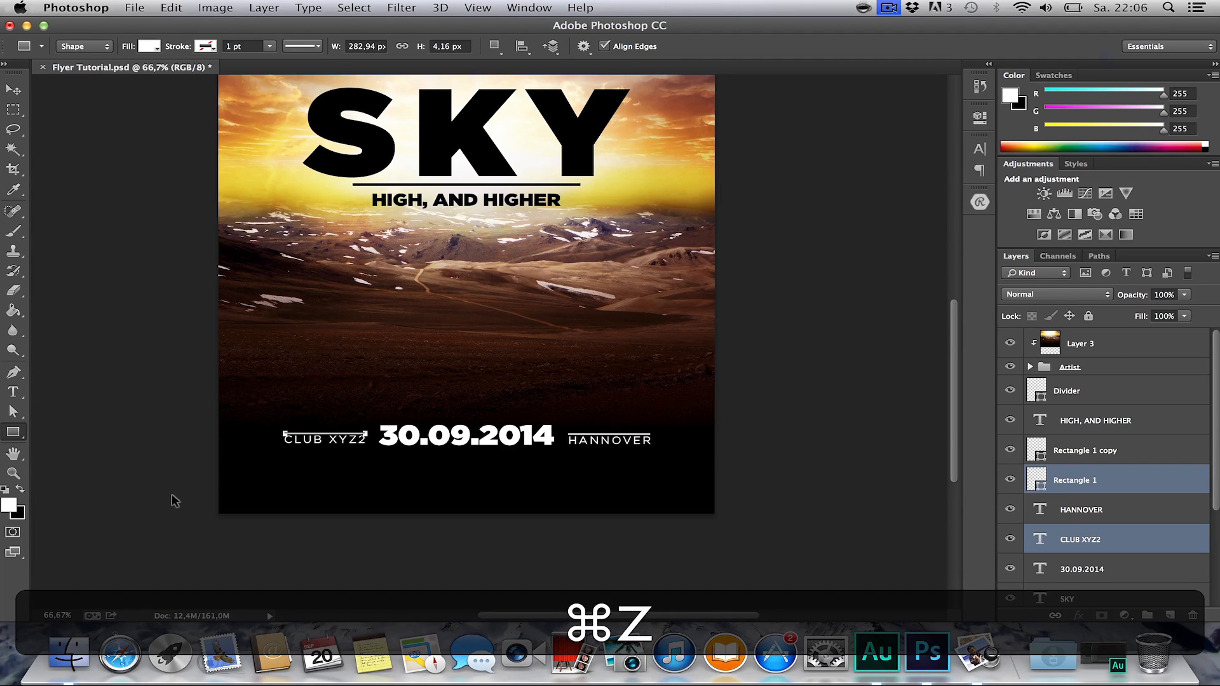
Draw a white rectangle of about 1627 × 22 px beneath the date line, stacked just above the HANNOVER layer.
{"action": "left_click", "coordinate": [13, 109]}
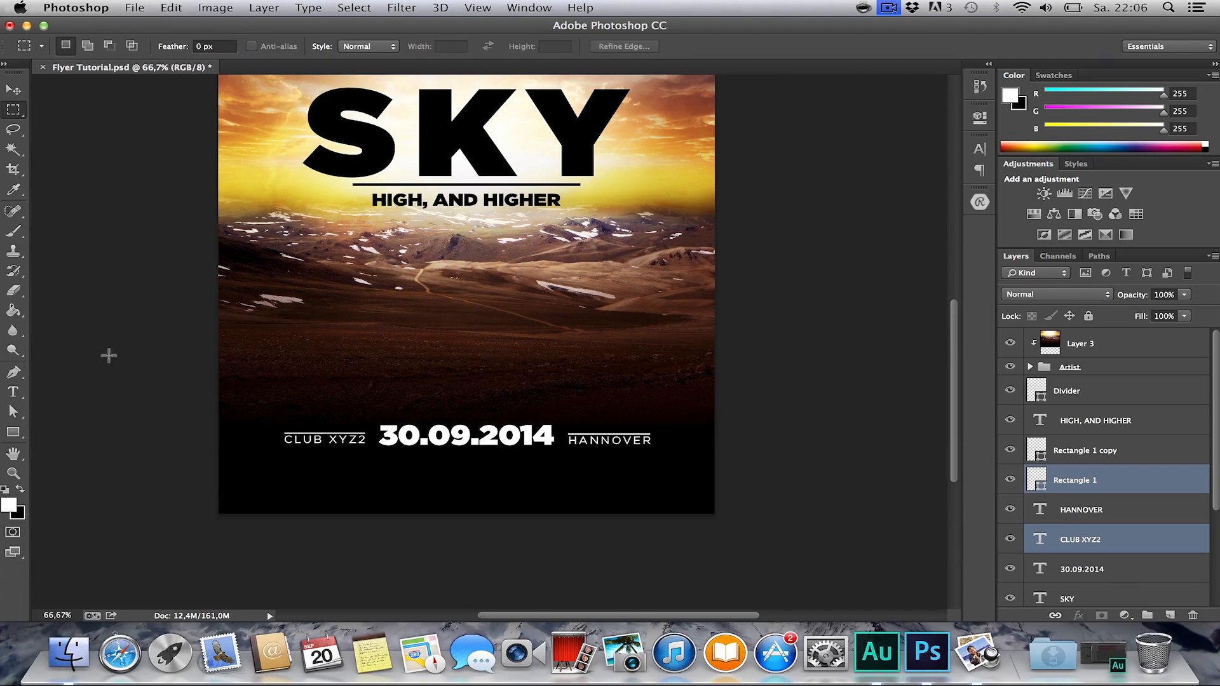
{"action": "left_click", "coordinate": [20, 437]}
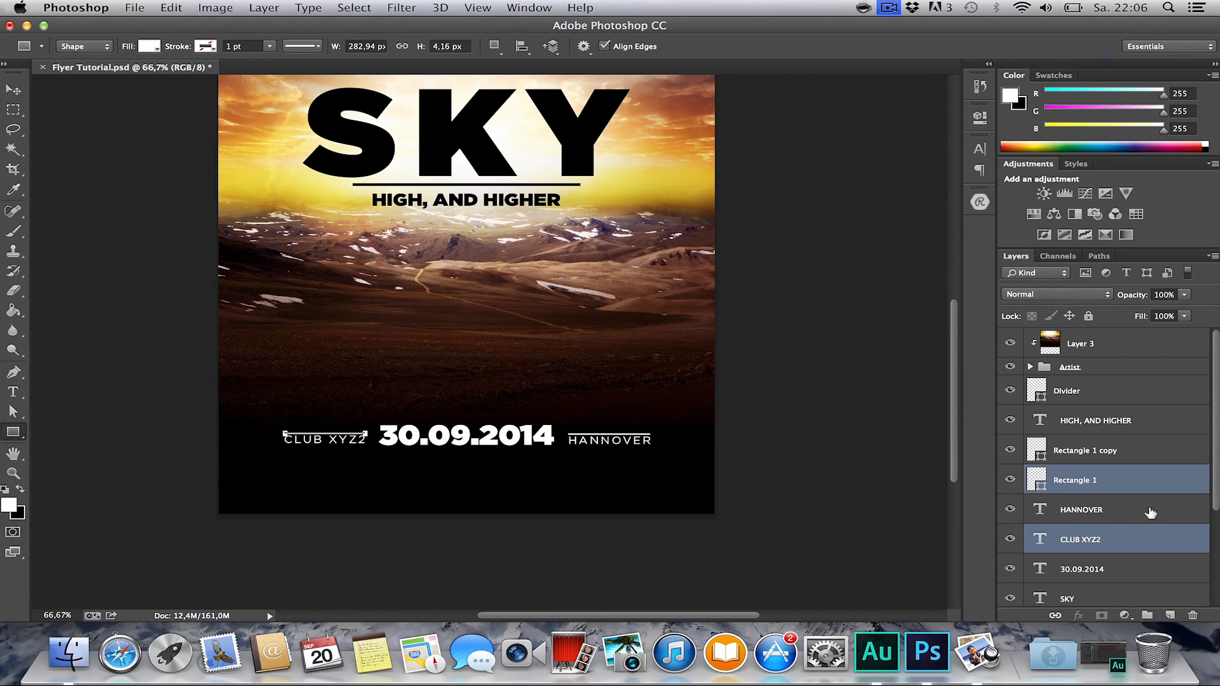
{"action": "left_click", "coordinate": [1150, 511]}
{"action": "left_click", "coordinate": [1169, 613]}
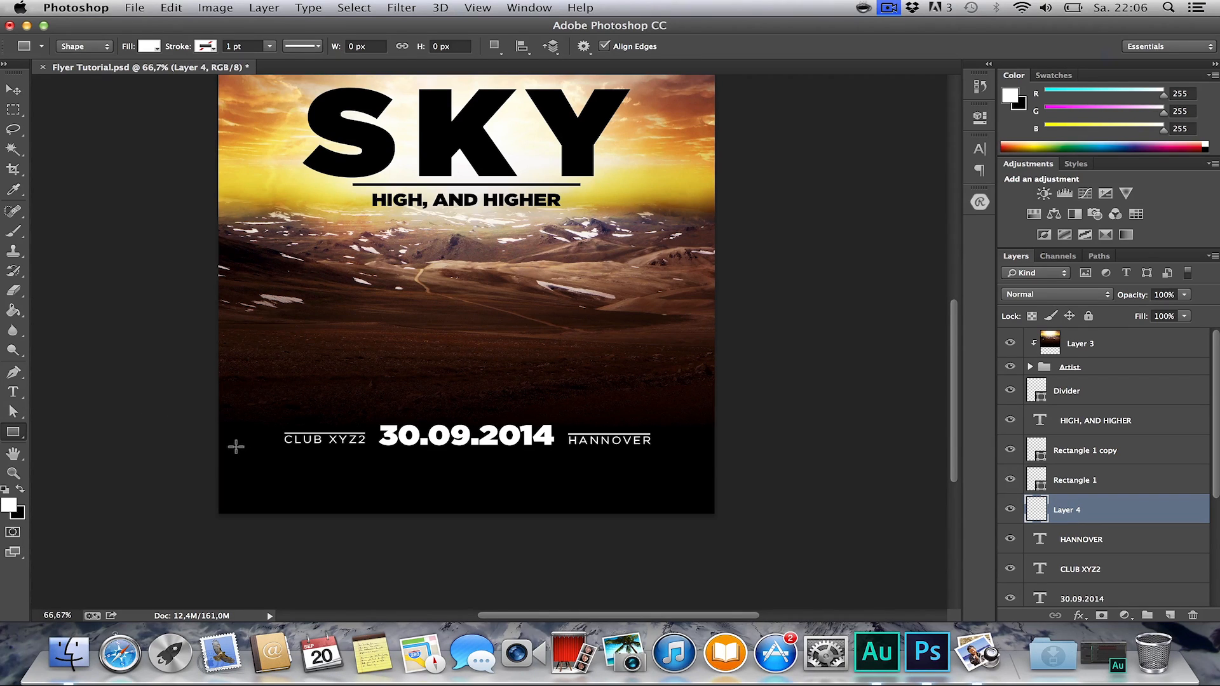
{"action": "left_click_drag", "start_coordinate": [239, 449], "coordinate": [696, 455]}
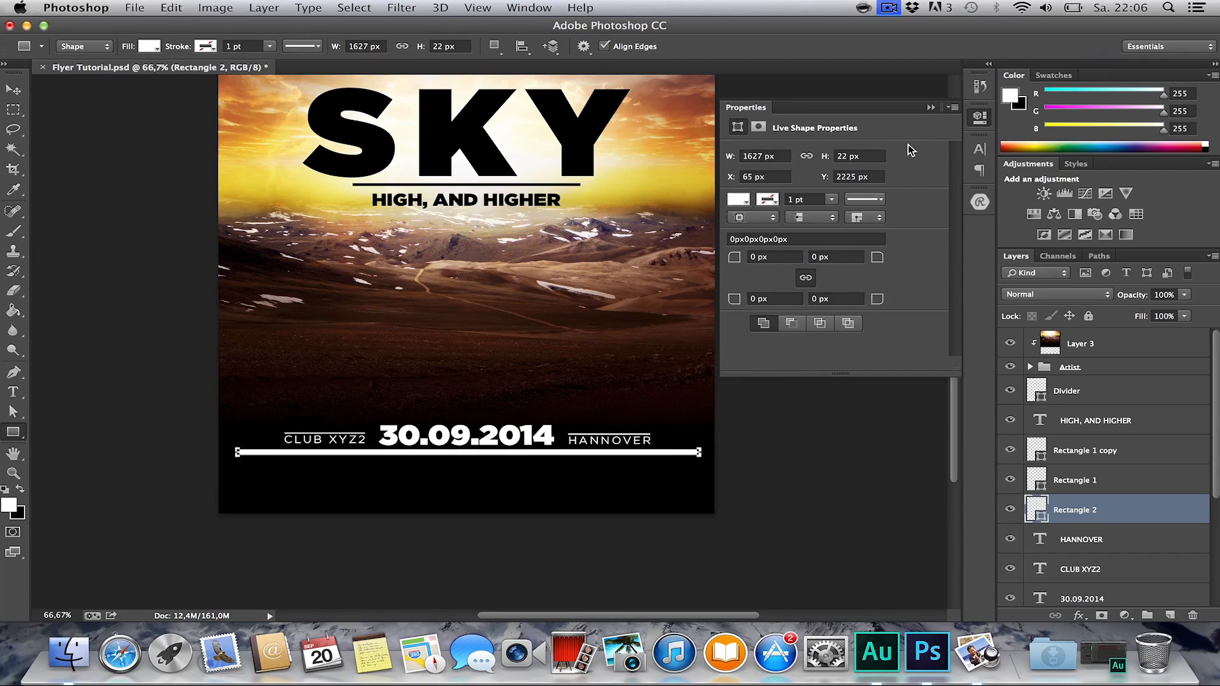
{"action": "left_click", "coordinate": [929, 108]}
Centre the wide white bar horizontally on the whole canvas and clear the selection.
{"action": "scroll", "coordinate": [1058, 444], "scroll_direction": "down", "scroll_amount": 1}
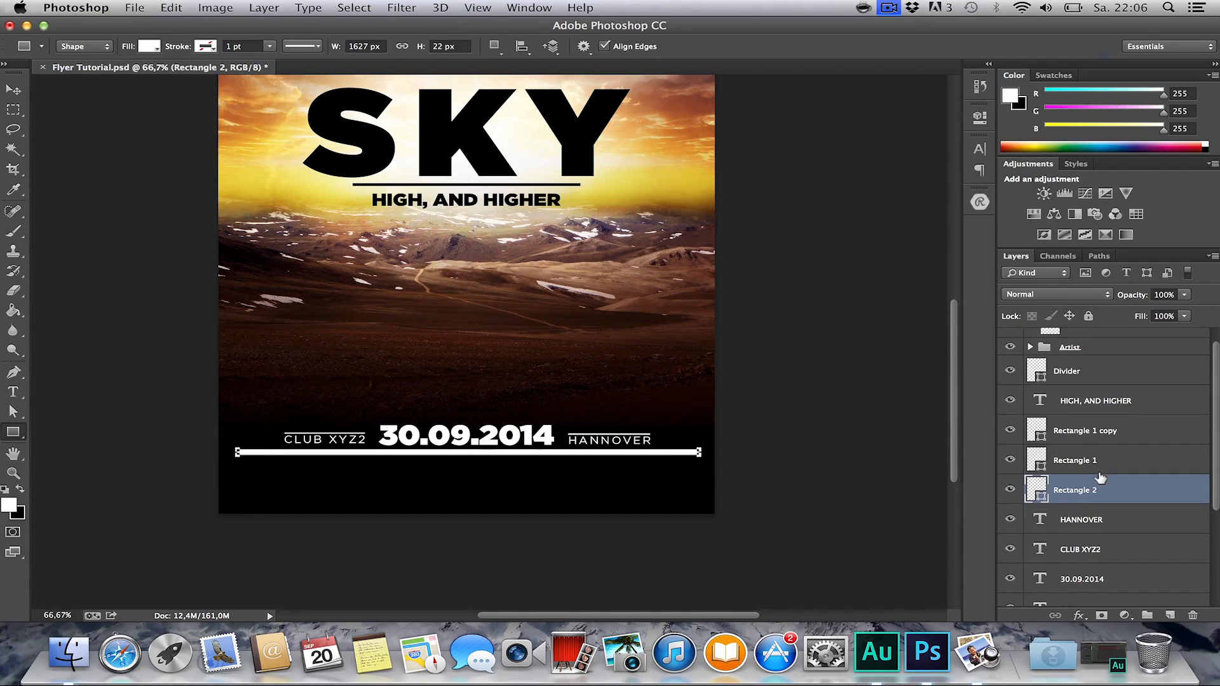
{"action": "key", "text": "v"}
{"action": "key", "text": "super+a"}
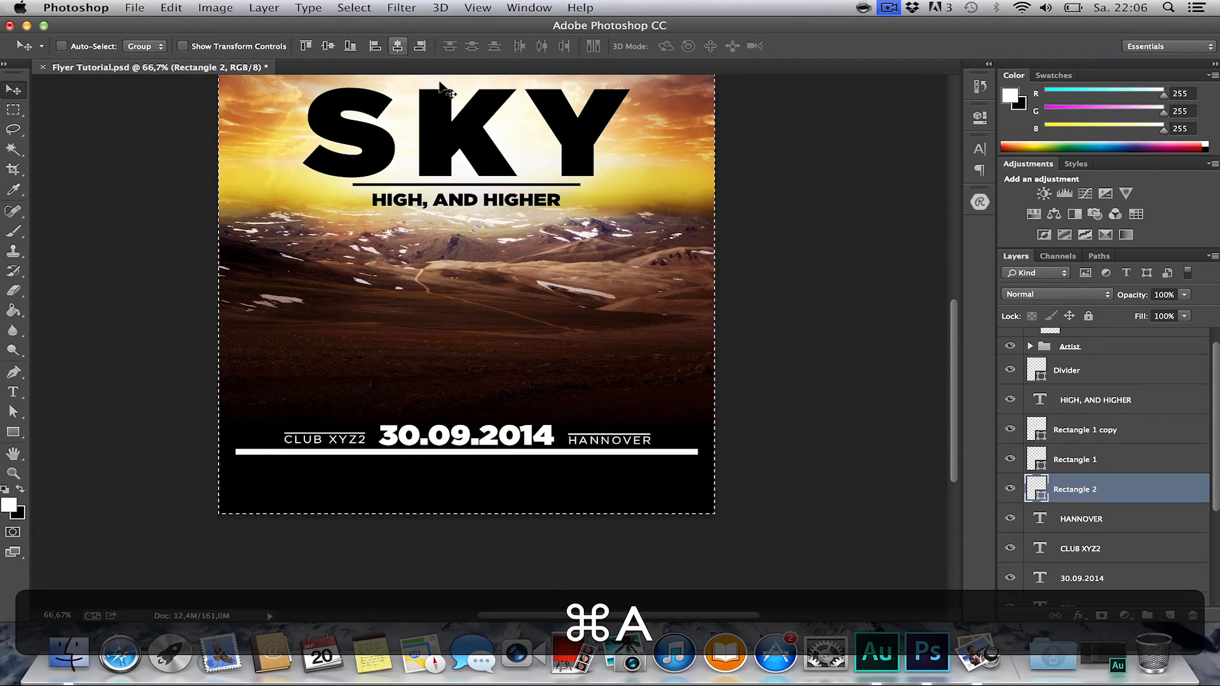
{"action": "key", "text": "super+d"}
{"action": "key", "text": "m"}
Group the layers Rectangle 1 copy, Rectangle 1, HANNOVER, CLUB XYZ2 and 30.09.2014.
{"action": "scroll", "coordinate": [1086, 492], "scroll_direction": "down", "scroll_amount": 1}
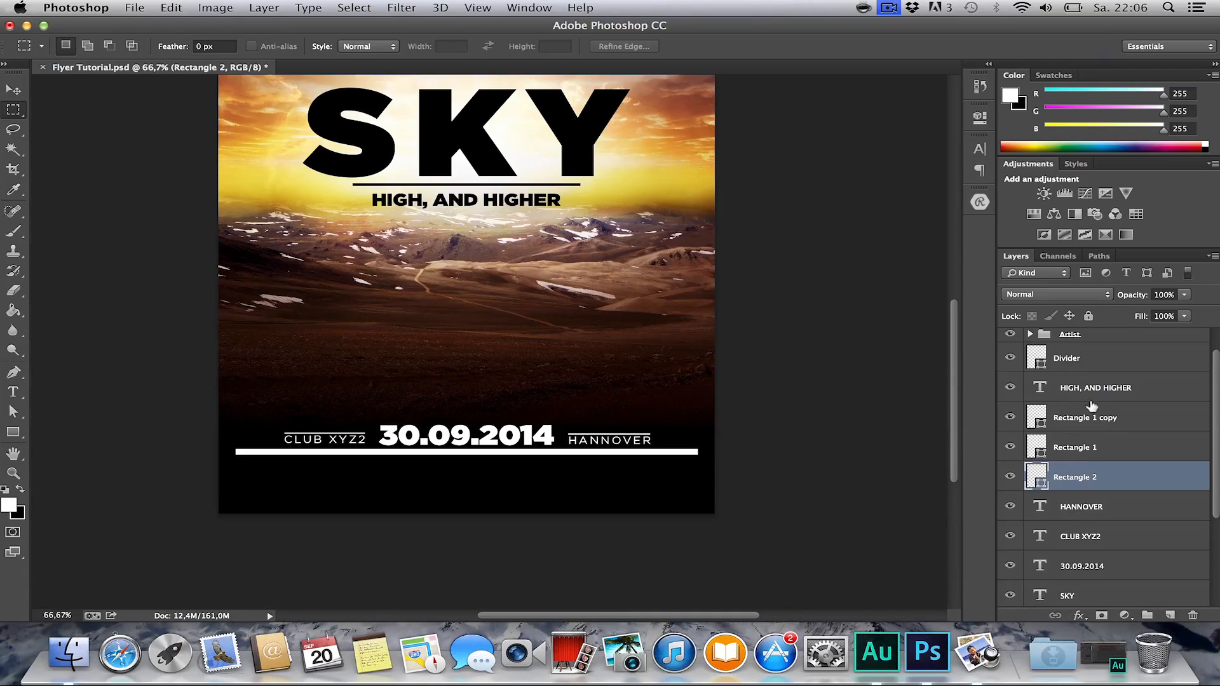
{"action": "left_click", "coordinate": [1092, 414]}
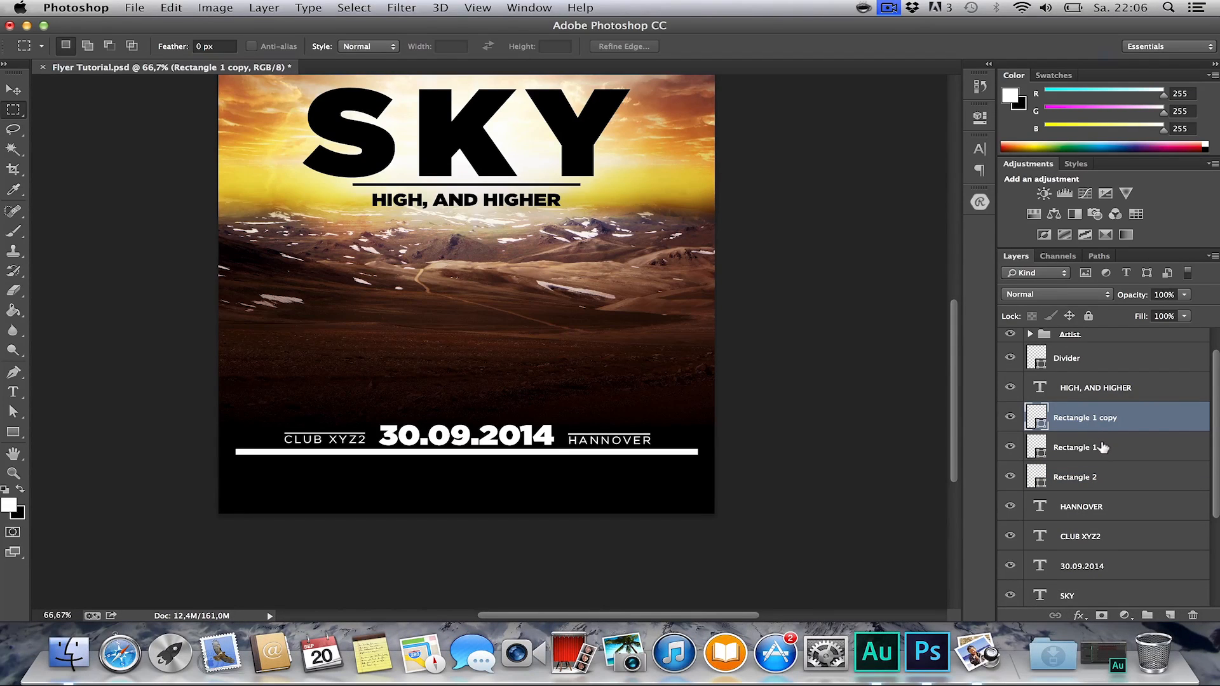
{"action": "left_click", "coordinate": [1061, 436], "text": "super"}
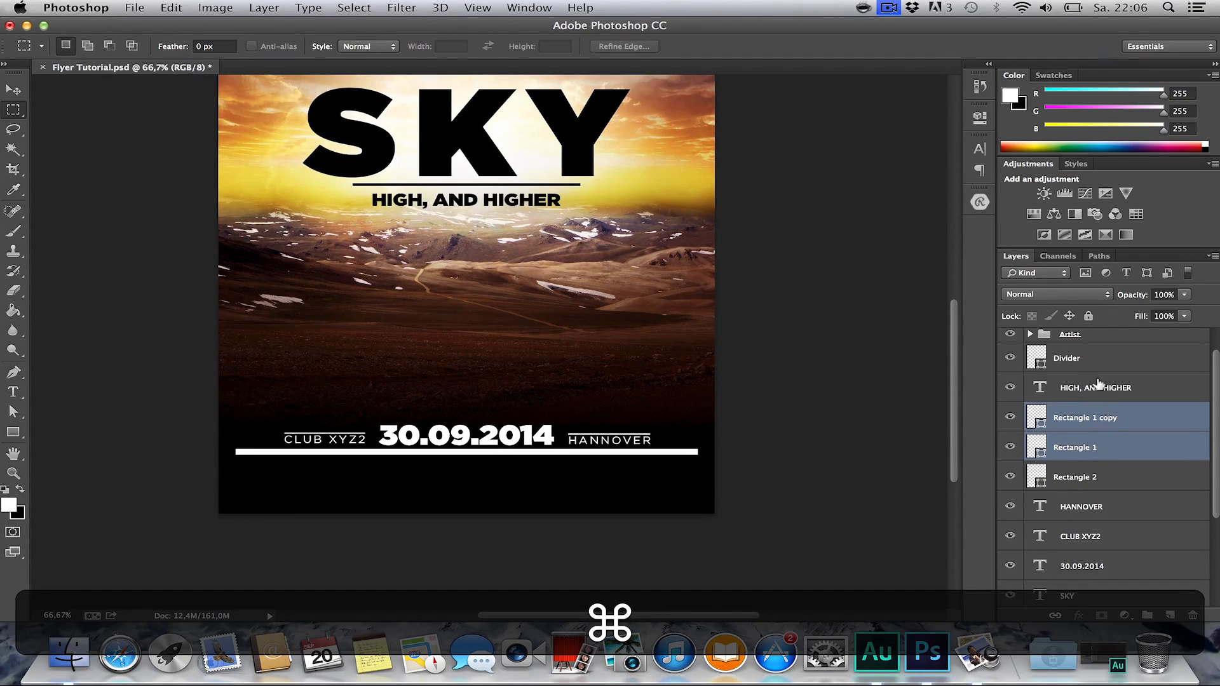
{"action": "scroll", "coordinate": [1101, 520], "scroll_direction": "down", "scroll_amount": 2}
{"action": "left_click", "coordinate": [1097, 457], "text": "super"}
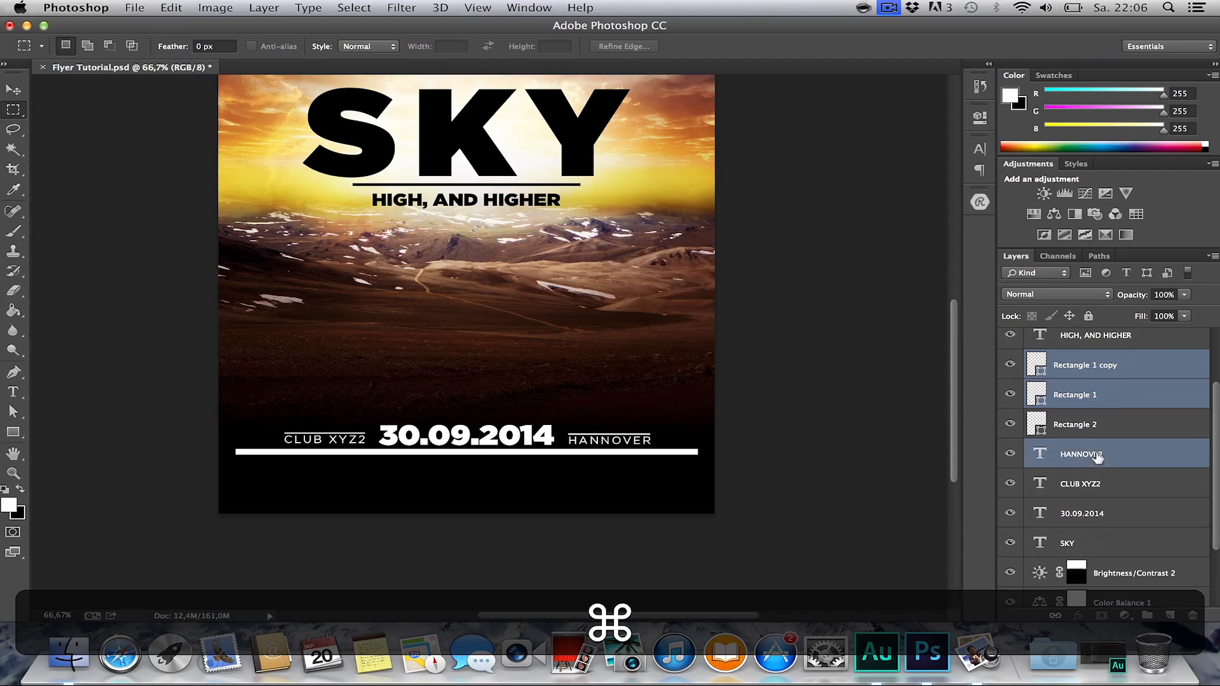
{"action": "left_click", "coordinate": [1098, 477], "text": "super"}
{"action": "left_click", "coordinate": [1098, 518], "text": "super"}
{"action": "key", "text": "super+g"}
Centre the date, club and city group horizontally on the whole canvas and clear the selection.
{"action": "key", "text": "v"}
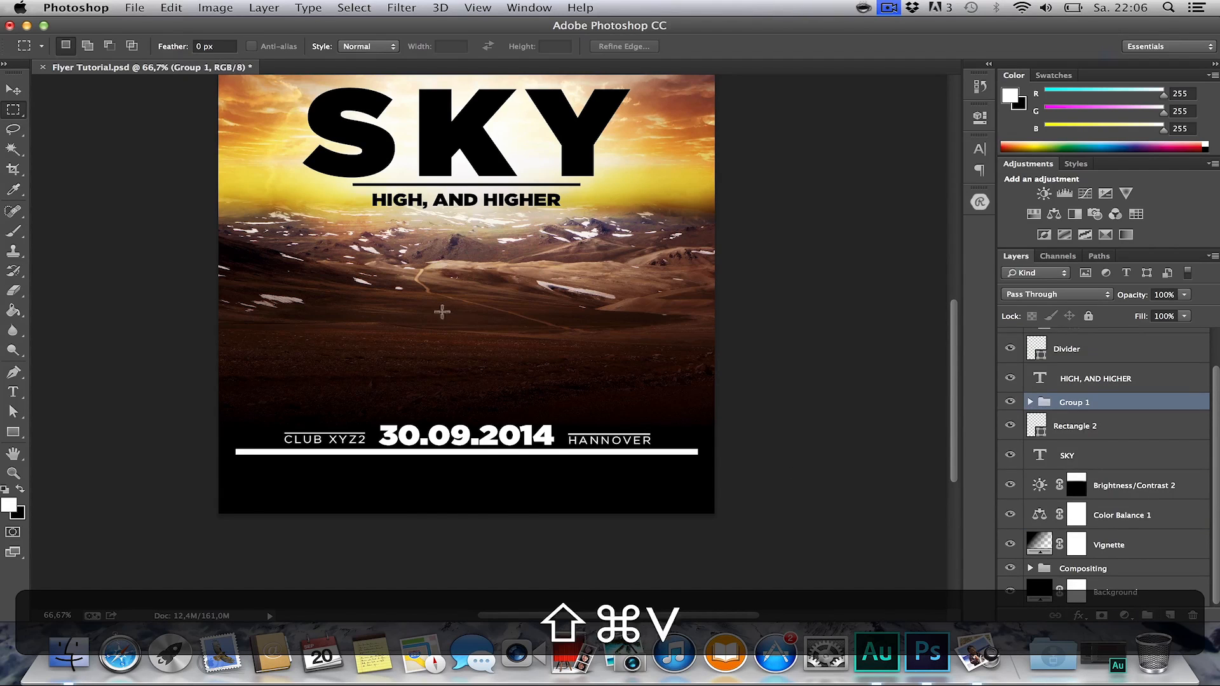
{"action": "key", "text": "super+a"}
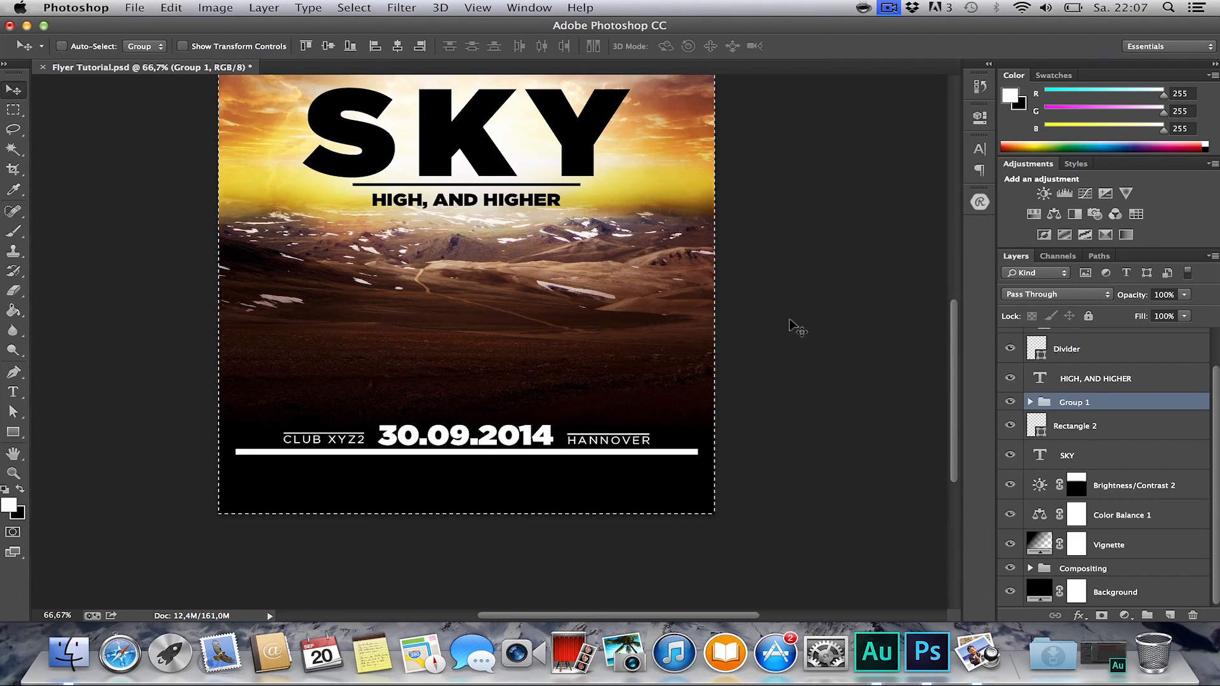
{"action": "key", "text": "m"}
{"action": "left_click", "coordinate": [798, 325]}
Nudge the wide white bar, Rectangle 2, slightly down away from the date line.
{"action": "left_click", "coordinate": [1073, 425]}
{"action": "key", "text": "v"}
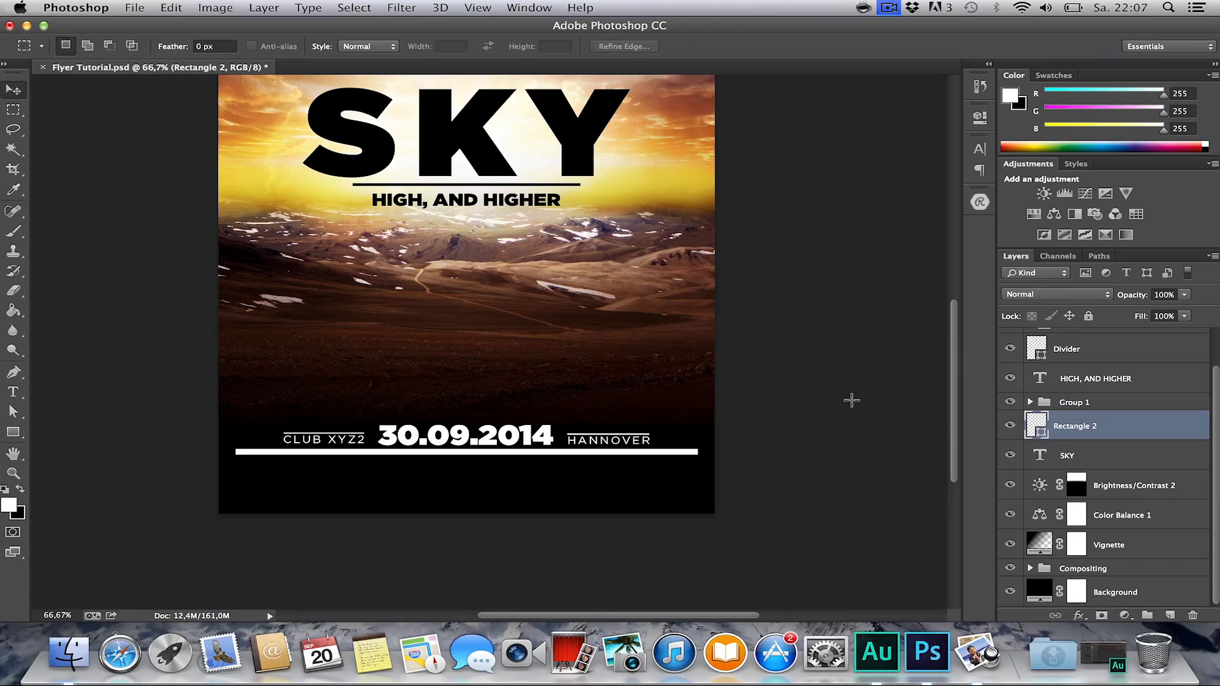
{"action": "key", "text": "shift+Down"}
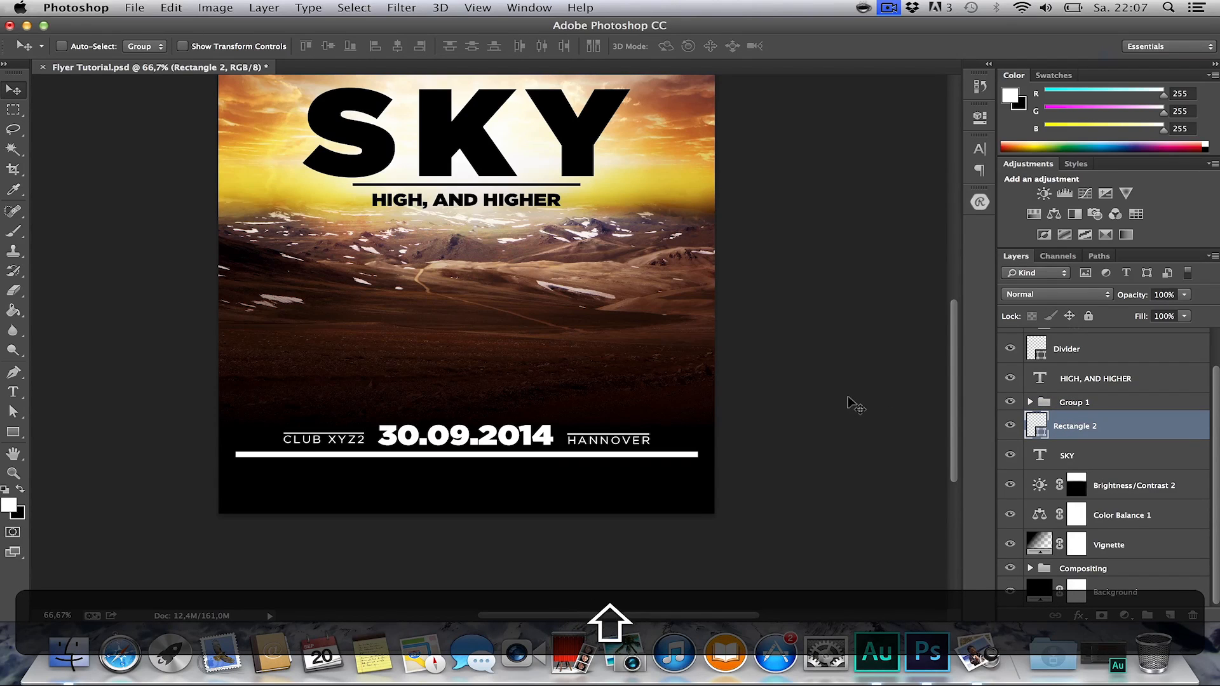
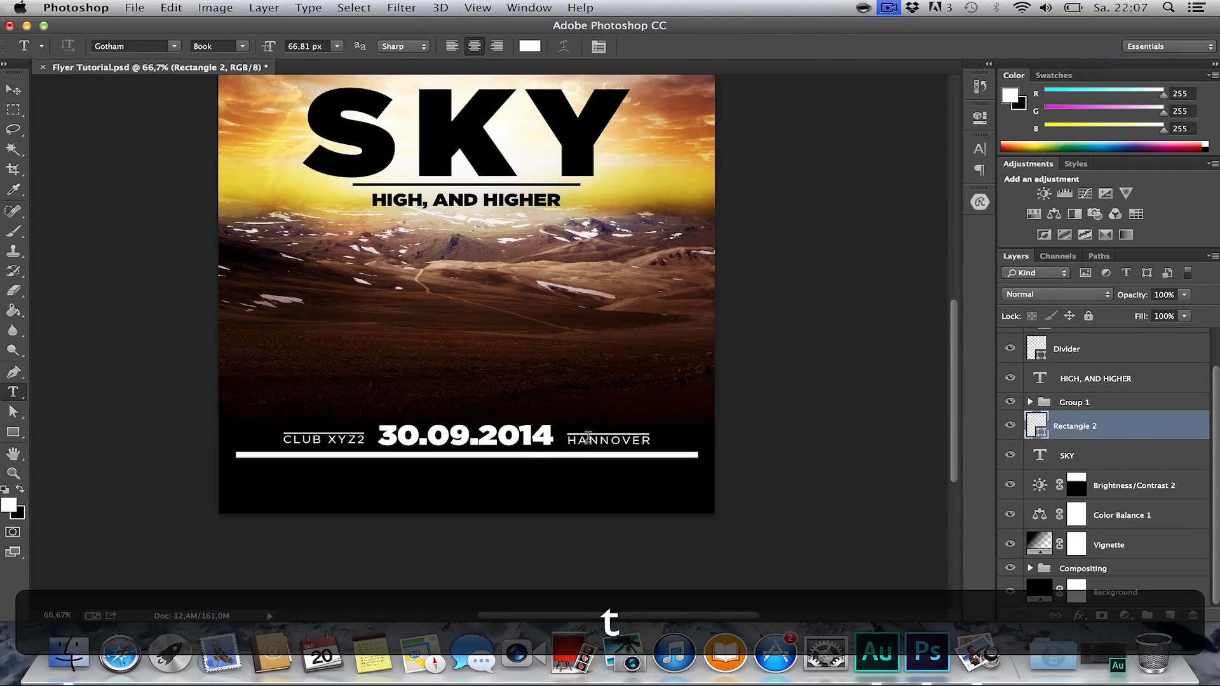
Duplicate the HANNOVER text and place the copy below the wide white bar.
{"action": "left_click", "coordinate": [614, 442], "text": "super"}
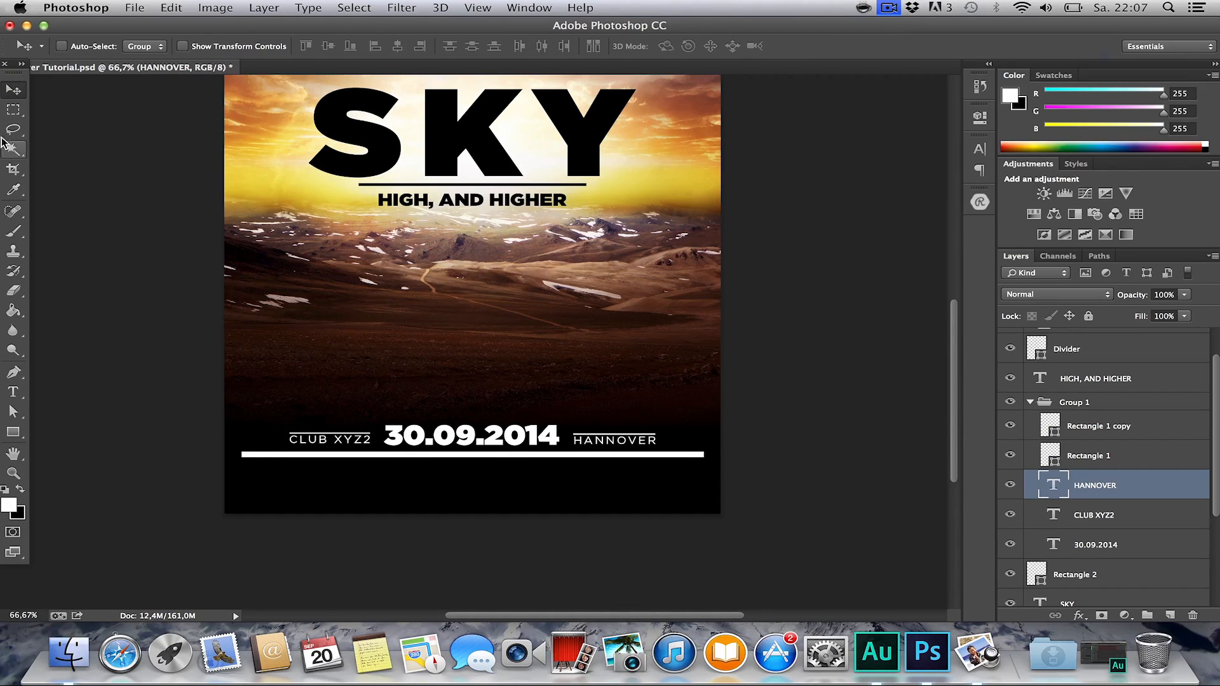
{"action": "left_click_drag", "start_coordinate": [9, 74], "coordinate": [7, 83]}
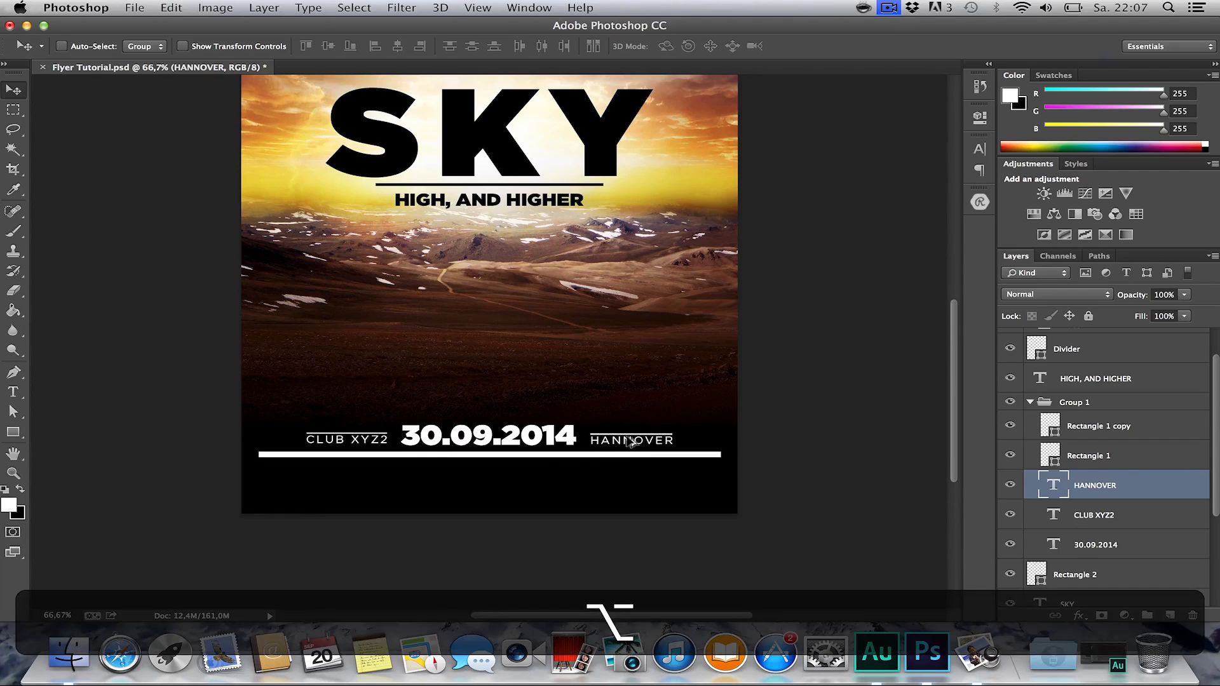
{"action": "left_click_drag", "start_coordinate": [617, 453], "coordinate": [585, 501]}
Replace the copied HANNOVER text with "ORDER TICKETS NOW! ONLINE OR RIGHT INFRONT OF OUR CLUB!".
{"action": "key", "text": "t"}
{"action": "left_click", "coordinate": [585, 498]}
{"action": "key", "text": "super+a"}
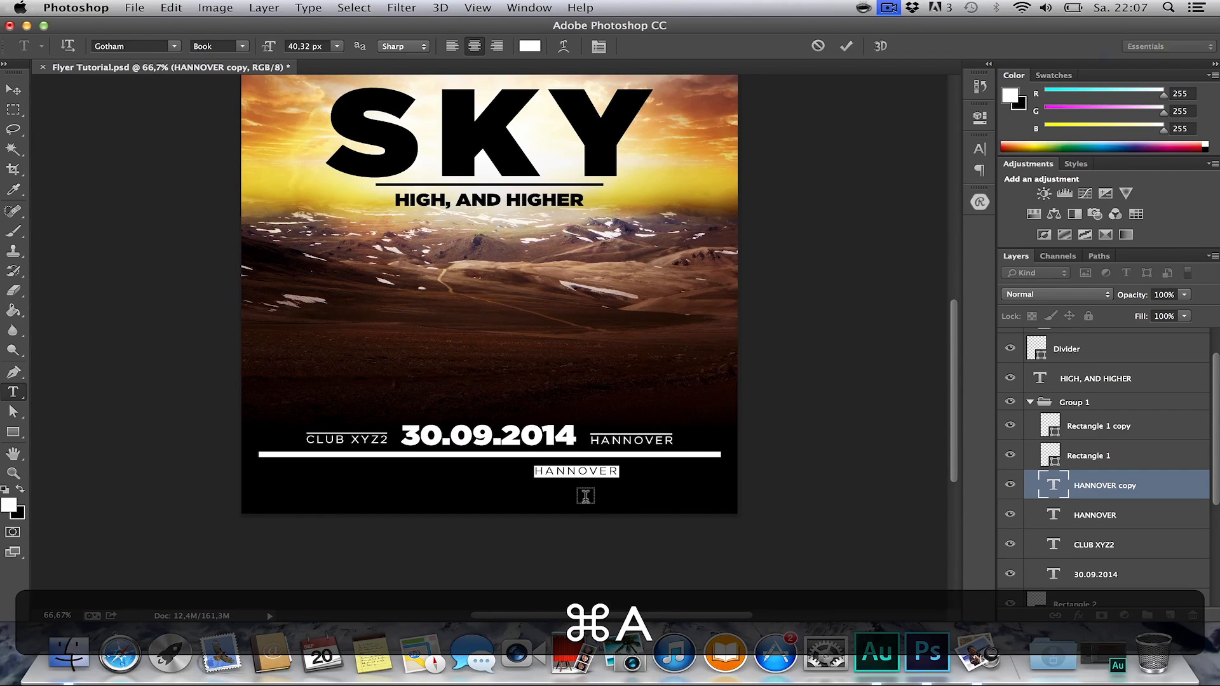
{"action": "type", "text": "ORDER TICKETS NOW O"}
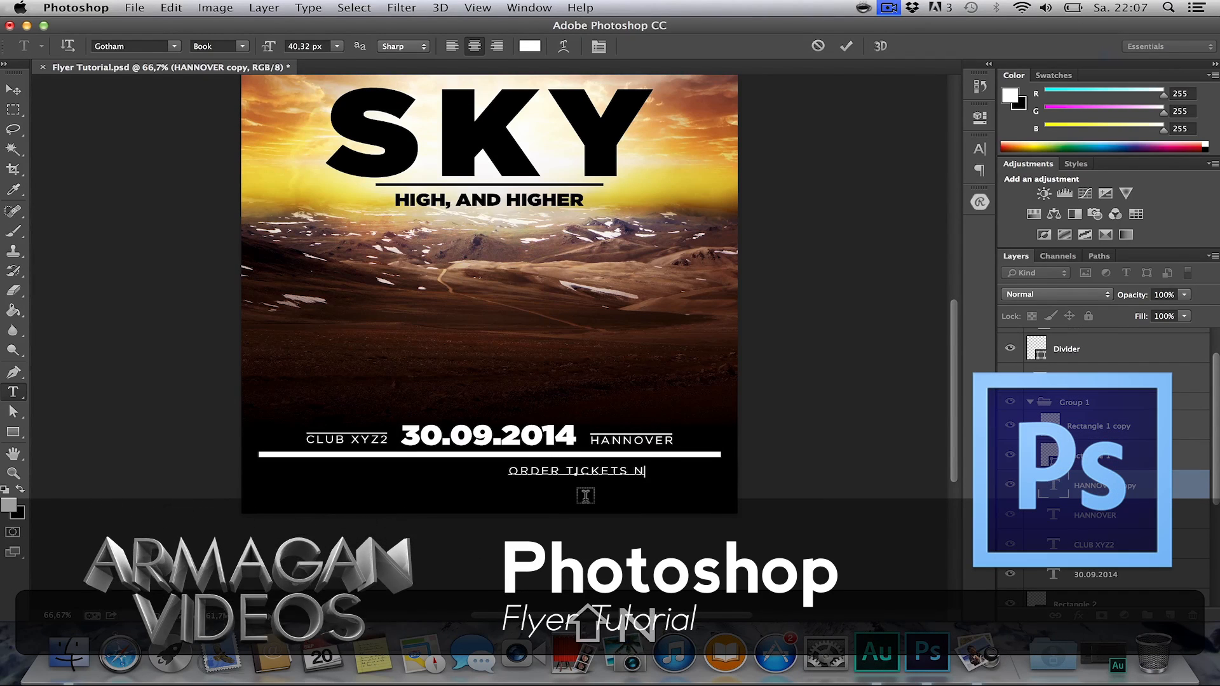
{"action": "key", "text": "BackSpace"}
{"action": "key", "text": "BackSpace"}
{"action": "key", "text": "BackSpace"}
{"action": "type", "text": "W, ONL"}
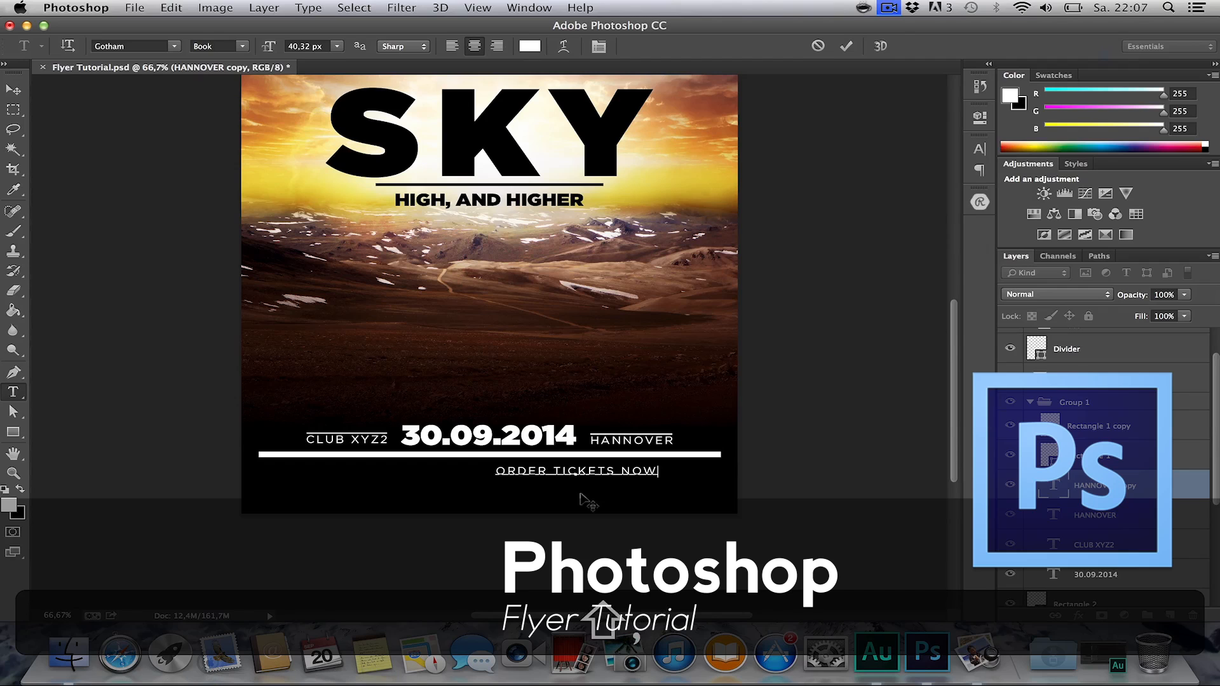
{"action": "key", "text": "BackSpace"}
{"action": "key", "text": "BackSpace"}
{"action": "key", "text": "BackSpace"}
{"action": "key", "text": "BackSpace"}
{"action": "key", "text": "BackSpace"}
{"action": "type", "text": "!"}
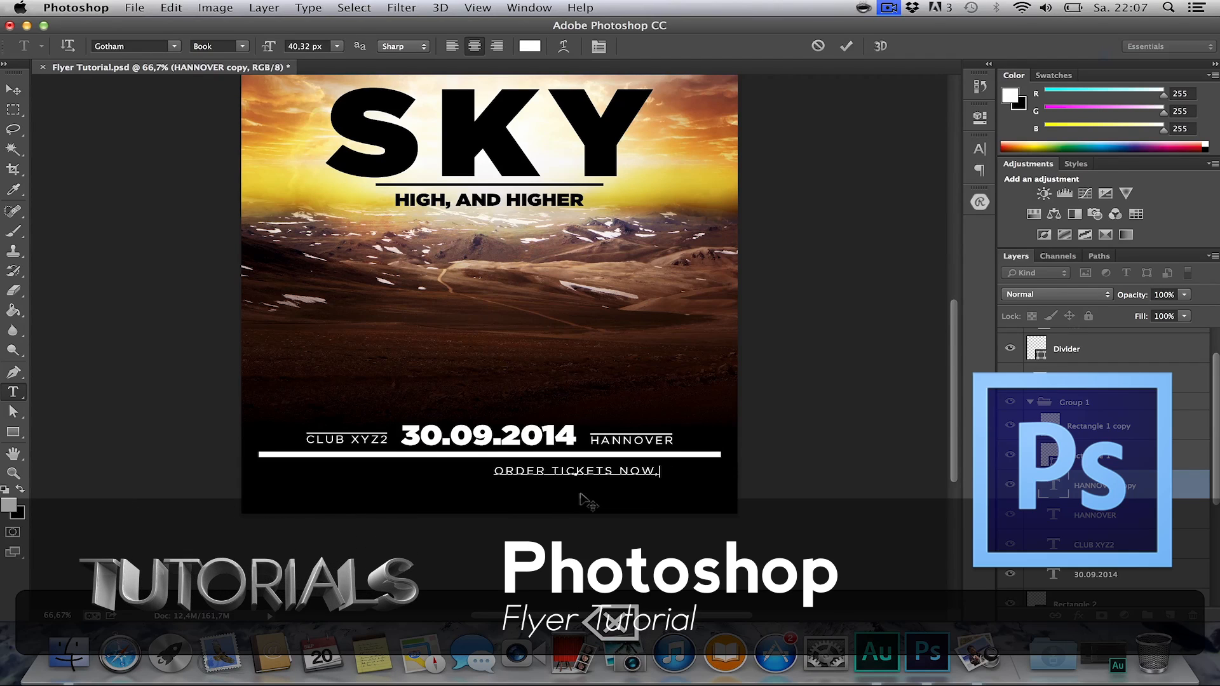
{"action": "type", "text": " ONLINE OR AR"}
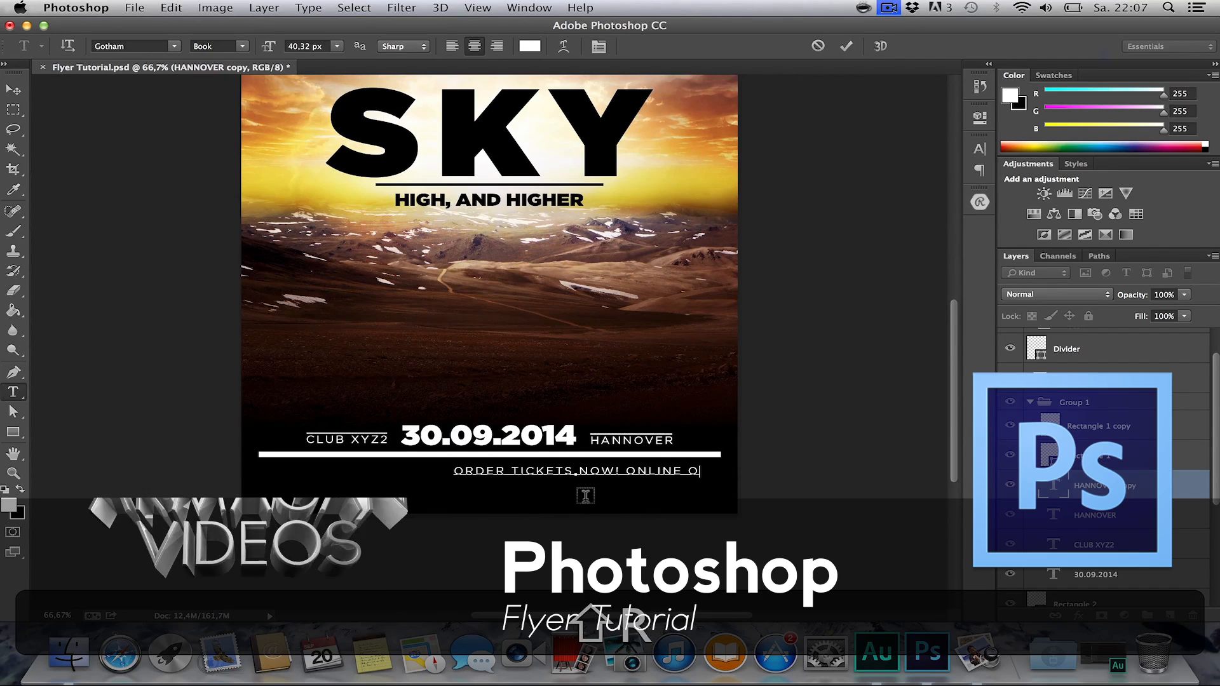
{"action": "key", "text": "BackSpace"}
{"action": "key", "text": "BackSpace"}
{"action": "type", "text": "RIGHT INFRONT"}
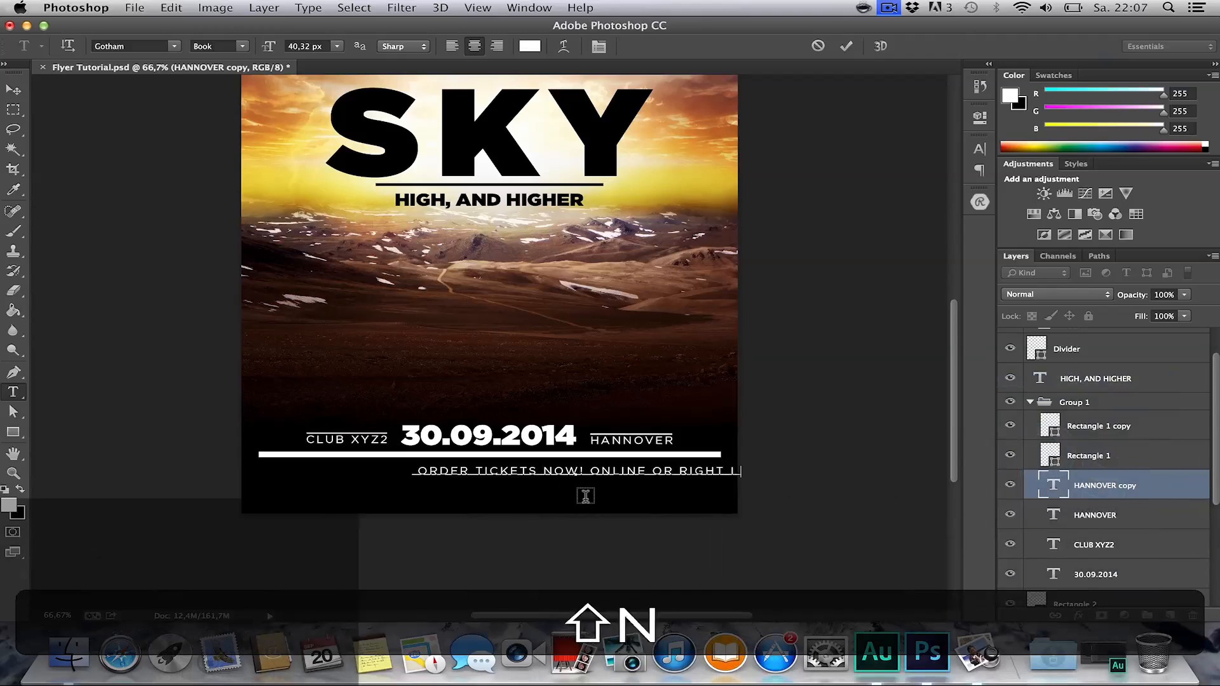
{"action": "key", "text": "BackSpace"}
{"action": "type", "text": "OF OUR CLUB"}
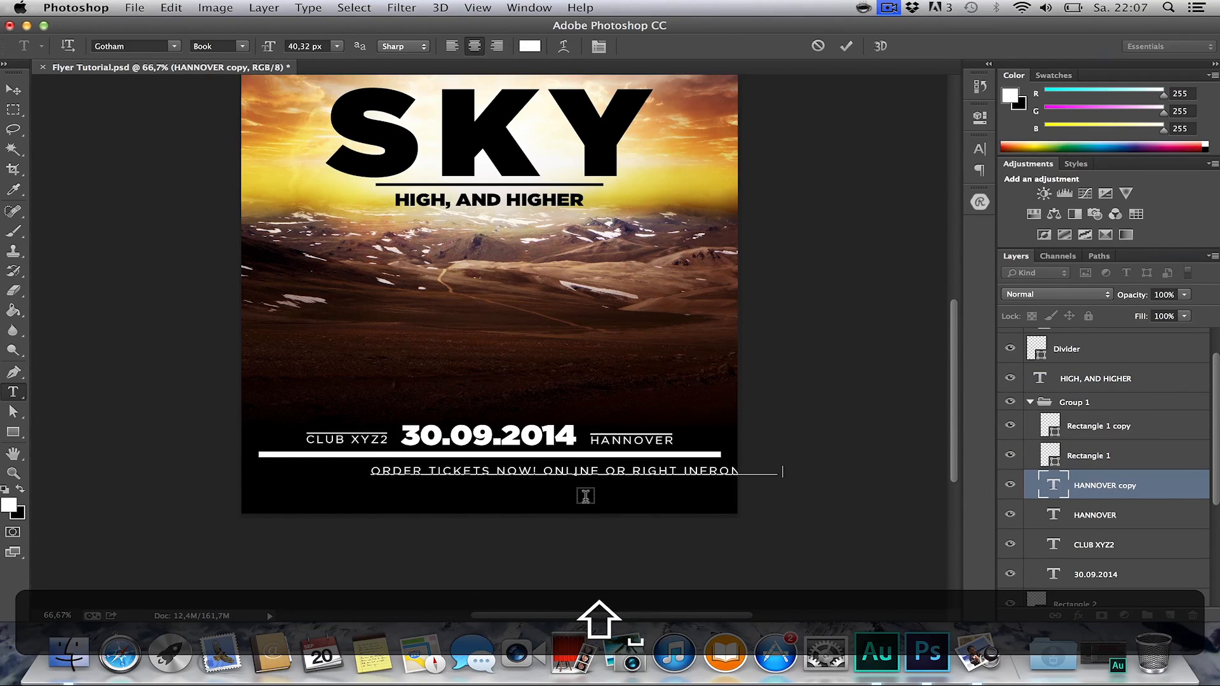
{"action": "type", "text": "I"}
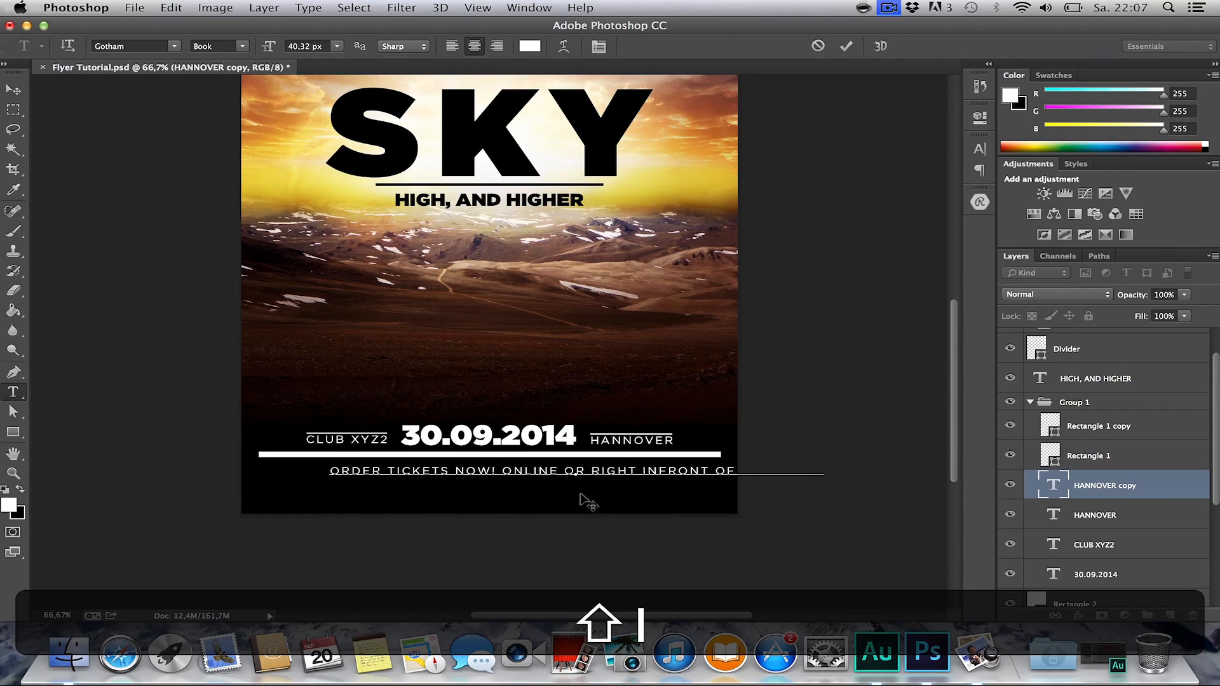
Commit the ticket text, centre it horizontally on the canvas and clear the selection.
{"action": "left_click", "coordinate": [14, 90]}
{"action": "key", "text": "super+a"}
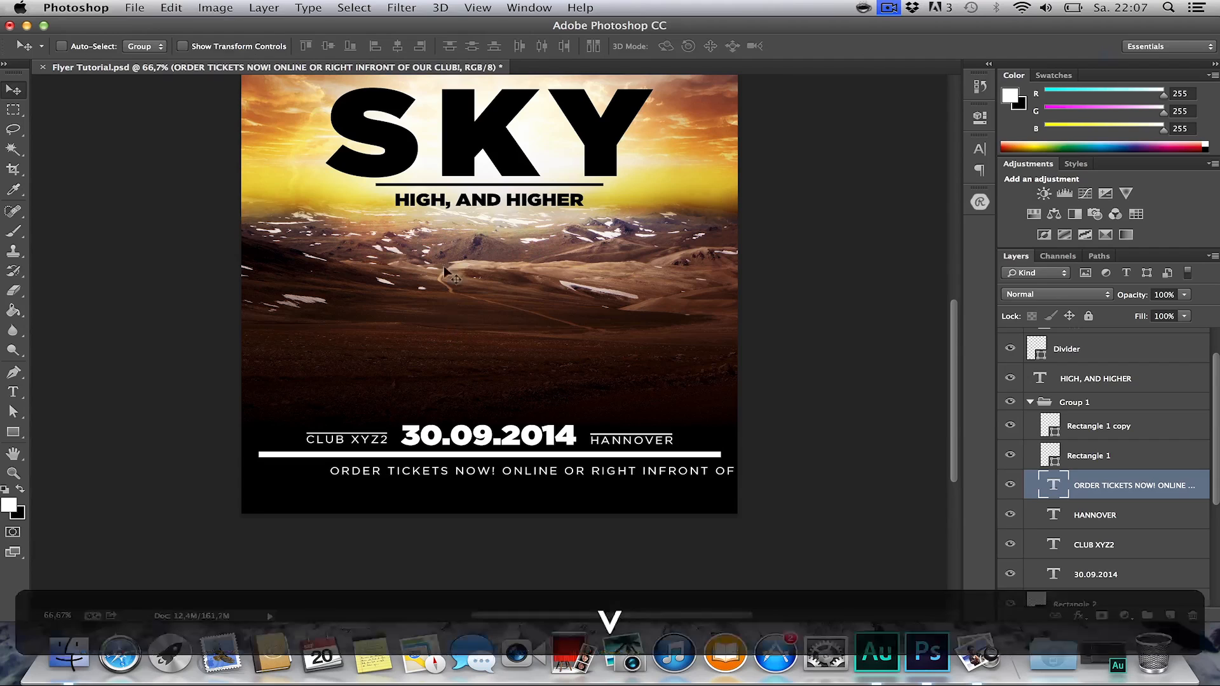
{"action": "left_click", "coordinate": [398, 46]}
{"action": "key", "text": "m"}
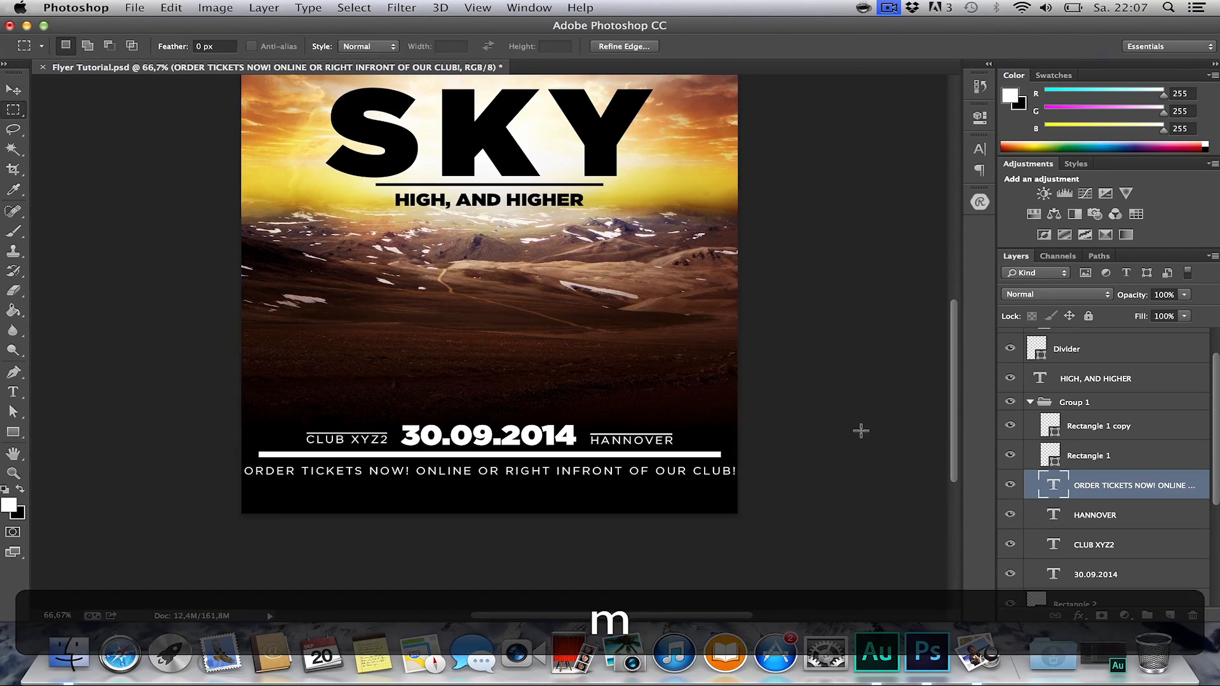
Scale the ticket line down to fit within the width of the white bar and centre it on the canvas again.
{"action": "key", "text": "super+t"}
{"action": "left_click_drag", "start_coordinate": [737, 477], "coordinate": [688, 474]}
{"action": "key", "text": "Return"}
{"action": "key", "text": "v"}
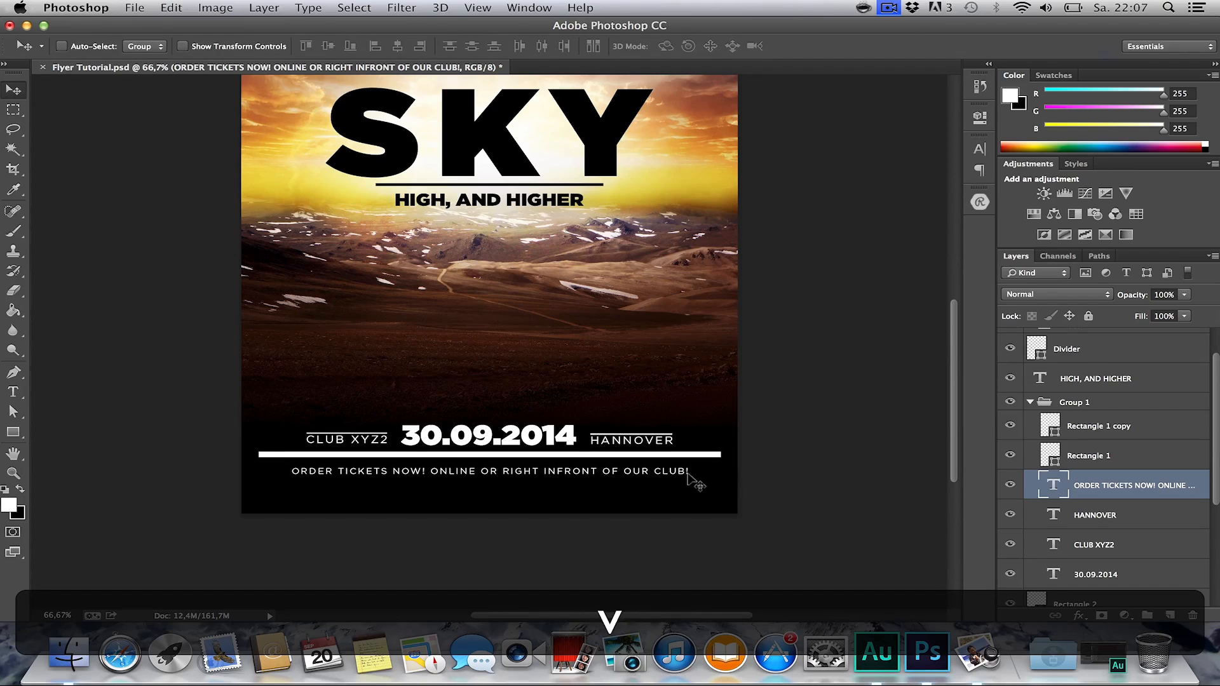
{"action": "key", "text": "super+a"}
{"action": "left_click", "coordinate": [400, 47]}
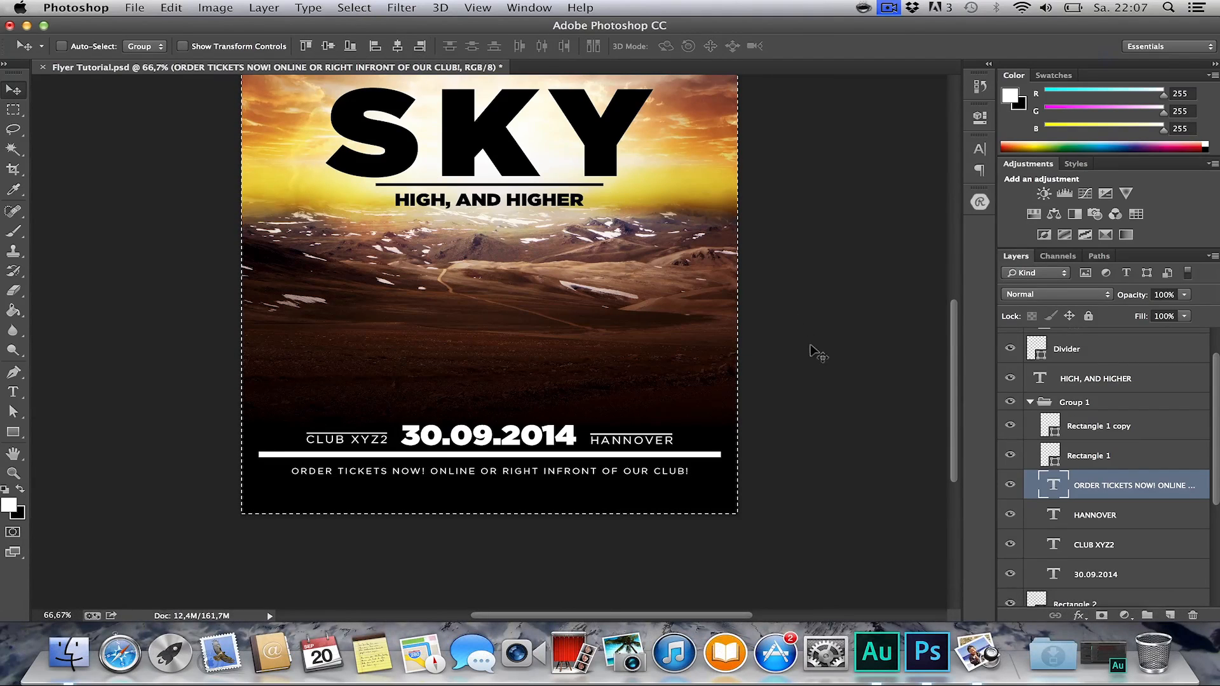
{"action": "key", "text": "m"}
Nudge the ticket line up so it sits closer beneath the wide white bar.
{"action": "key", "text": "v"}
{"action": "key", "text": "shift+Up"}
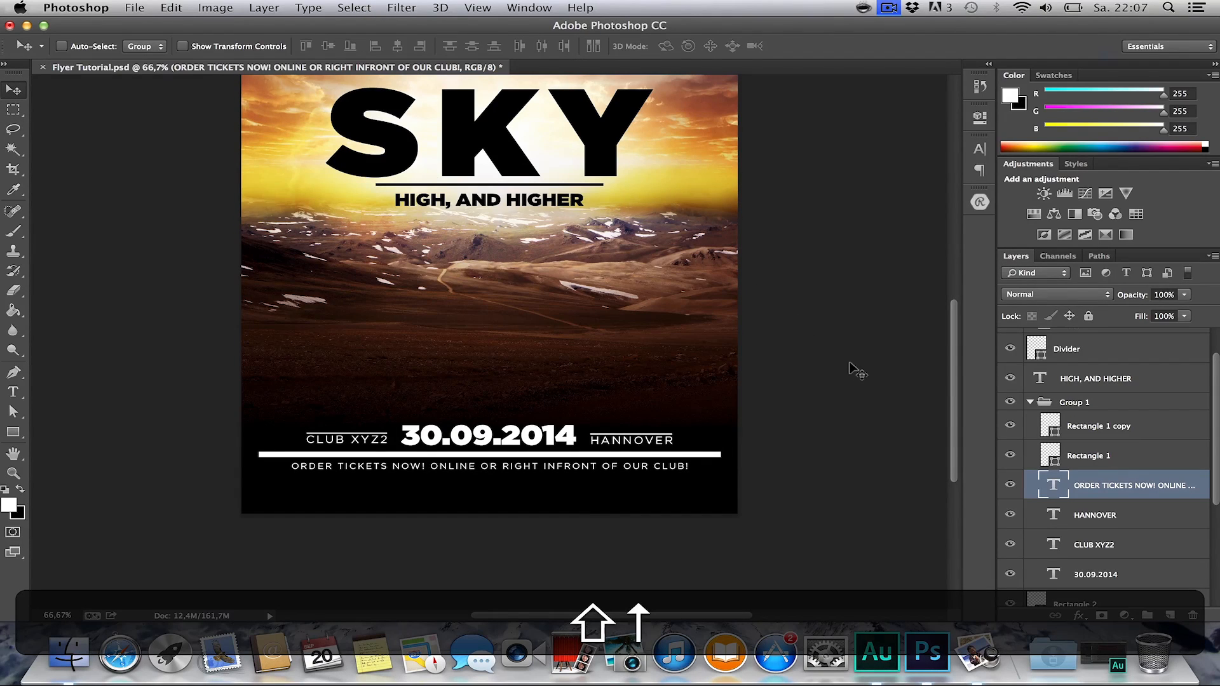
{"action": "key", "text": "Down"}
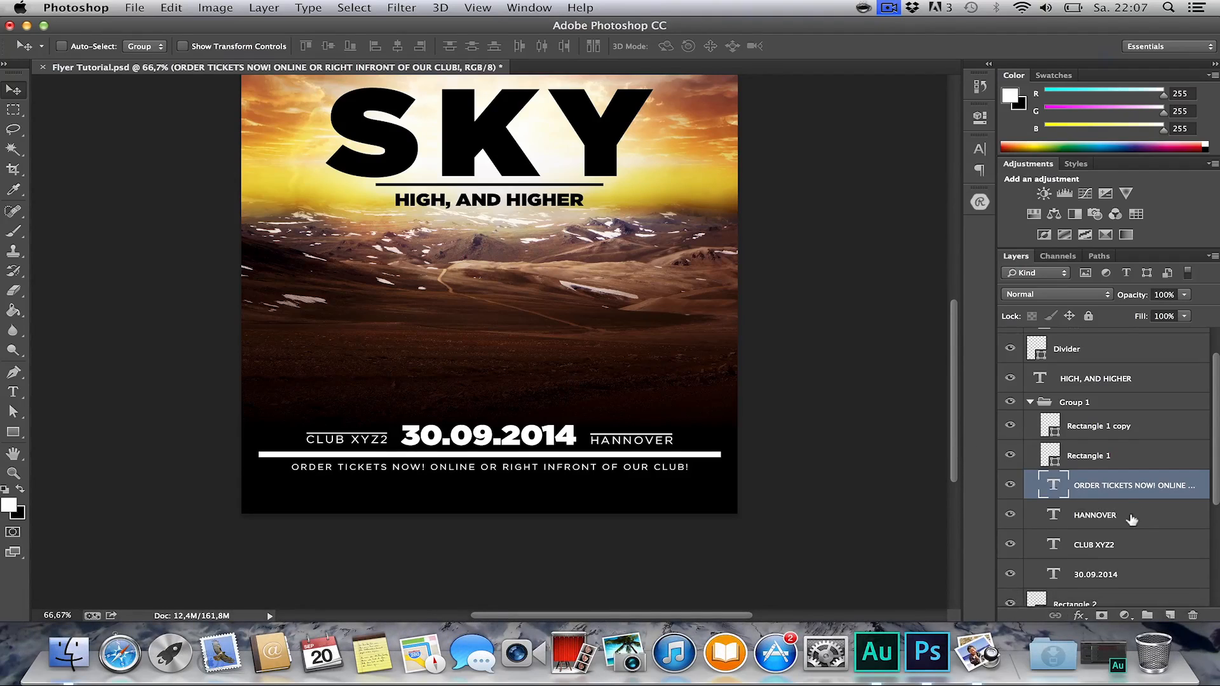
Select the HANNOVER and CLUB XYZ2 text layers together and nudge them slightly down from their small bars.
{"action": "scroll", "coordinate": [1108, 495], "scroll_direction": "down", "scroll_amount": 1}
{"action": "left_click", "coordinate": [1113, 508]}
{"action": "left_click", "coordinate": [1102, 526]}
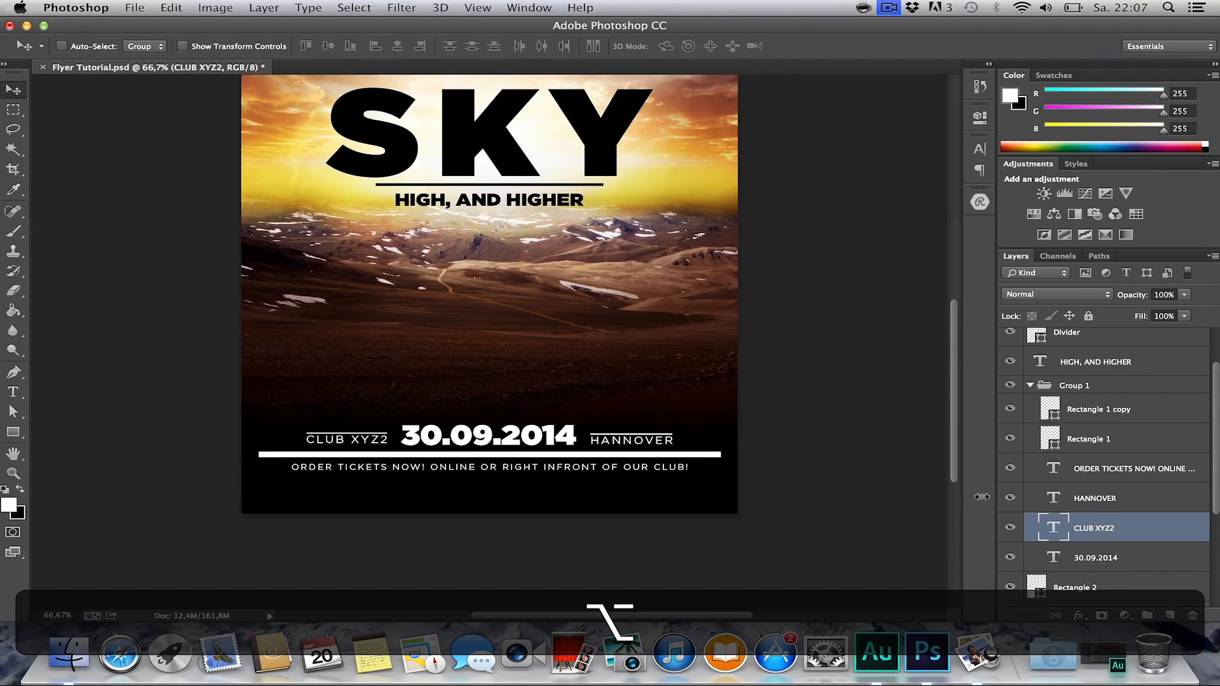
{"action": "left_click", "coordinate": [1080, 502], "text": "super"}
{"action": "key", "text": "Down"}
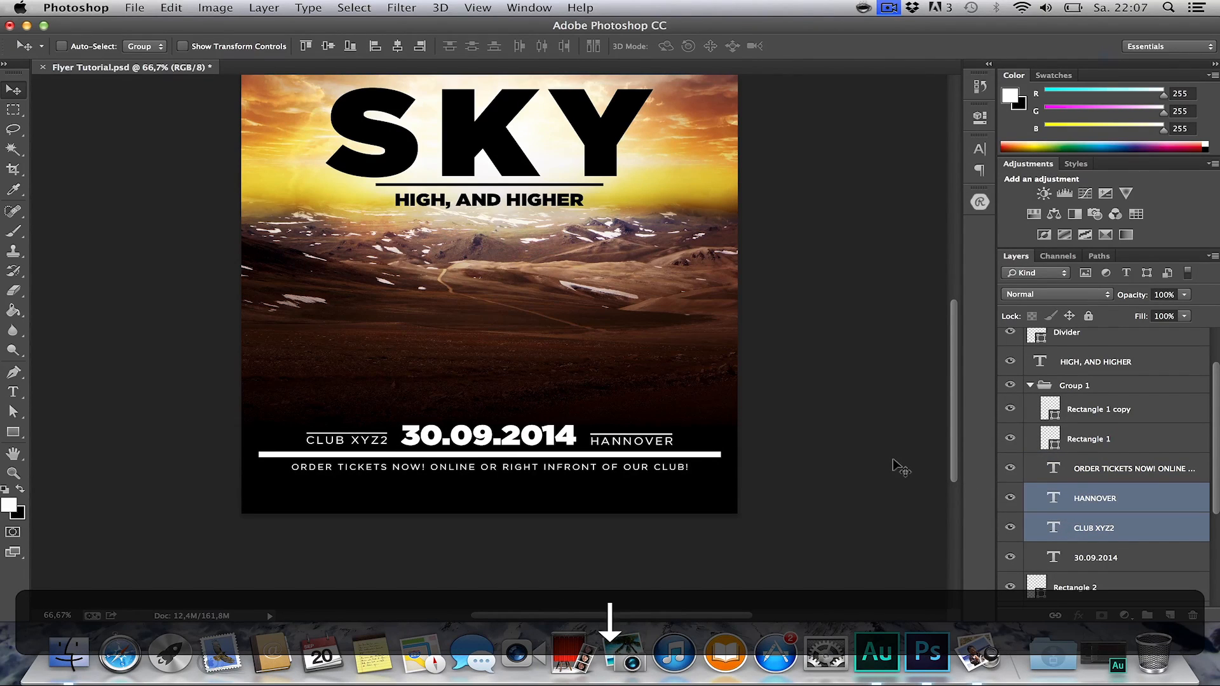
Duplicate the Layer 3 image into Group 1, between the HANNOVER and CLUB XYZ2 layers.
{"action": "key", "text": "h"}
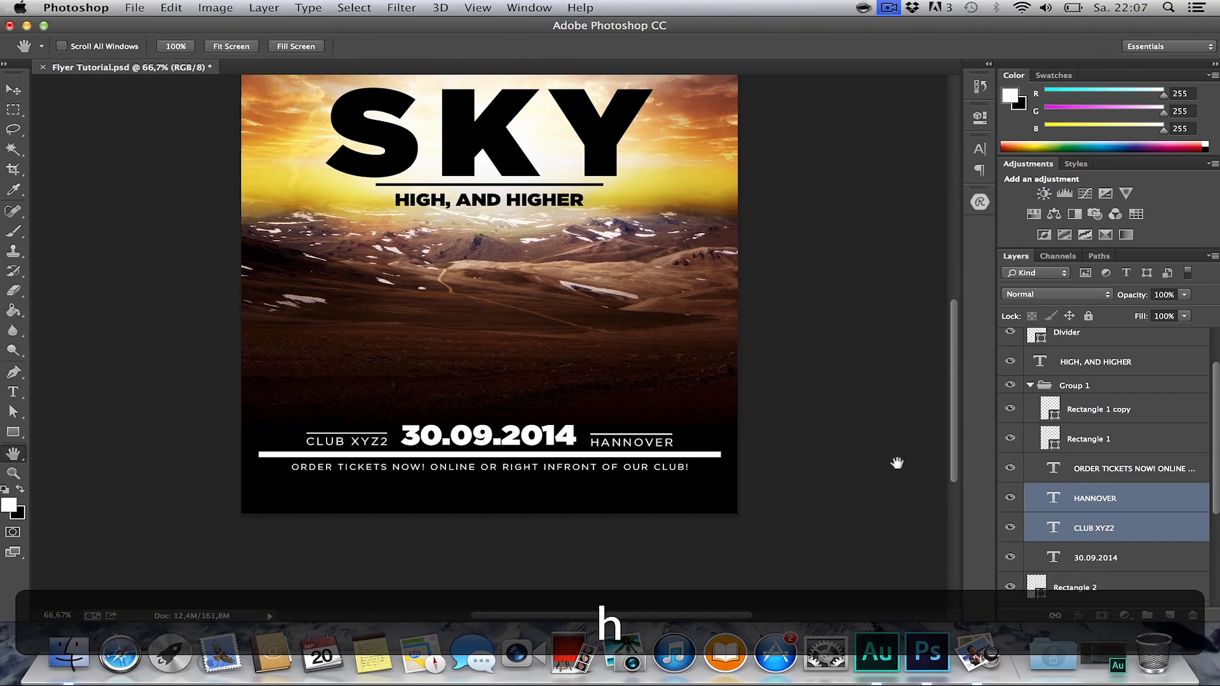
{"action": "left_click_drag", "start_coordinate": [876, 455], "coordinate": [843, 444]}
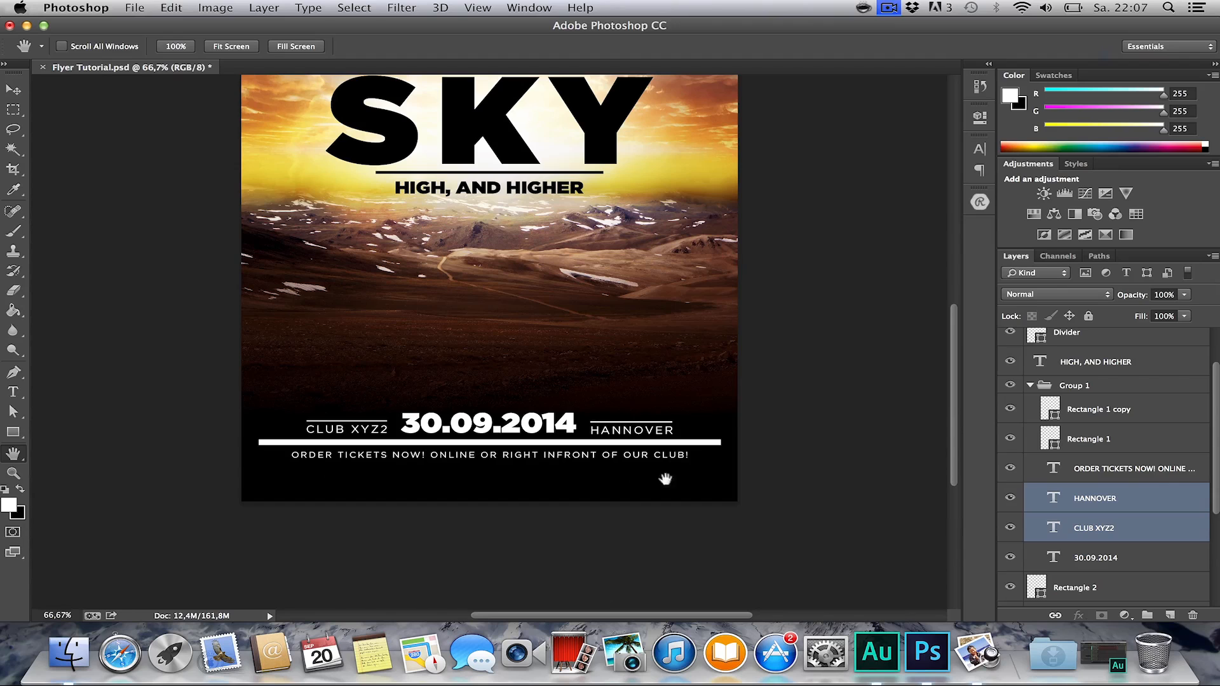
{"action": "scroll", "coordinate": [655, 492], "scroll_direction": "up", "scroll_amount": 5}
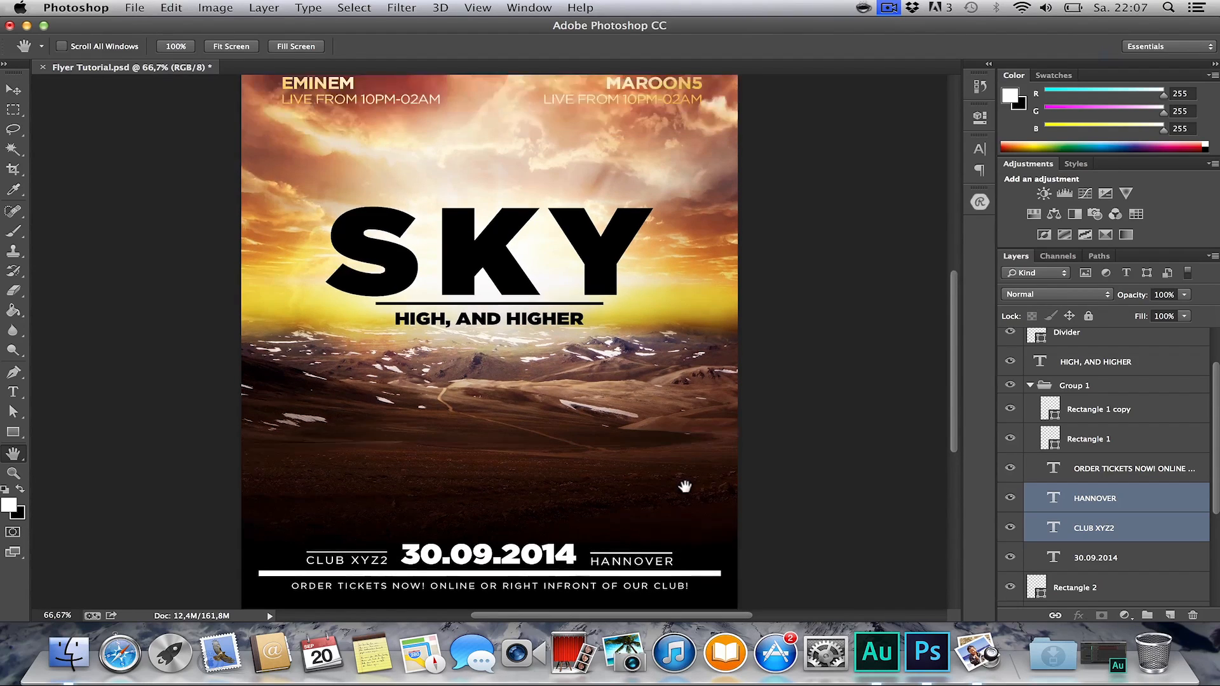
{"action": "scroll", "coordinate": [1038, 419], "scroll_direction": "up", "scroll_amount": 3}
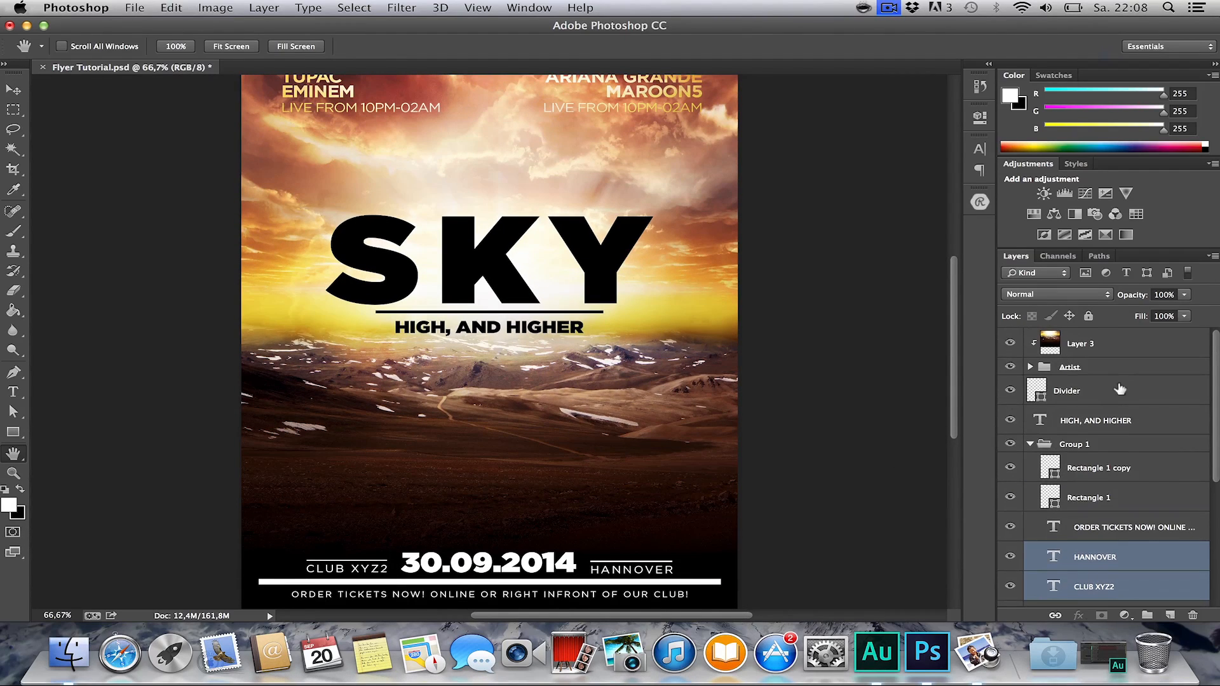
{"action": "left_click", "coordinate": [1104, 347]}
{"action": "scroll", "coordinate": [1099, 345], "scroll_direction": "down", "scroll_amount": 1}
{"action": "scroll", "coordinate": [1100, 347], "scroll_direction": "up", "scroll_amount": 1}
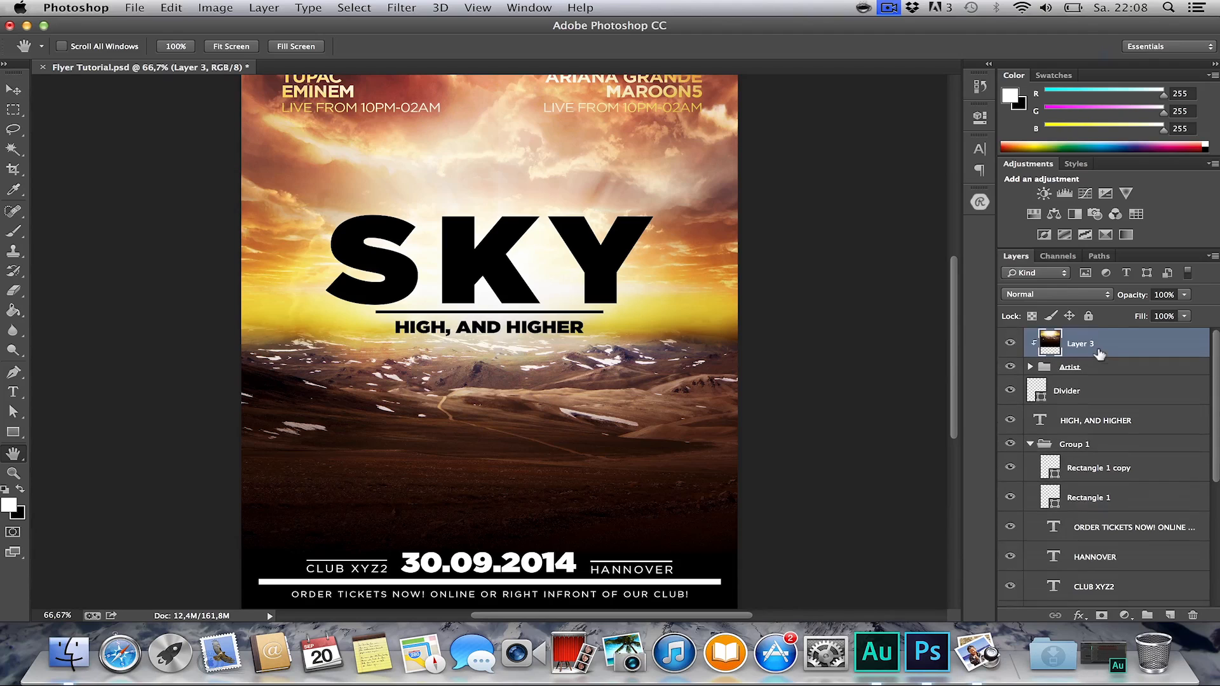
{"action": "left_click_drag", "start_coordinate": [1113, 343], "coordinate": [1104, 558]}
Move Layer 3 copy out of the group to directly above Group 1.
{"action": "scroll", "coordinate": [1104, 557], "scroll_direction": "down", "scroll_amount": 4}
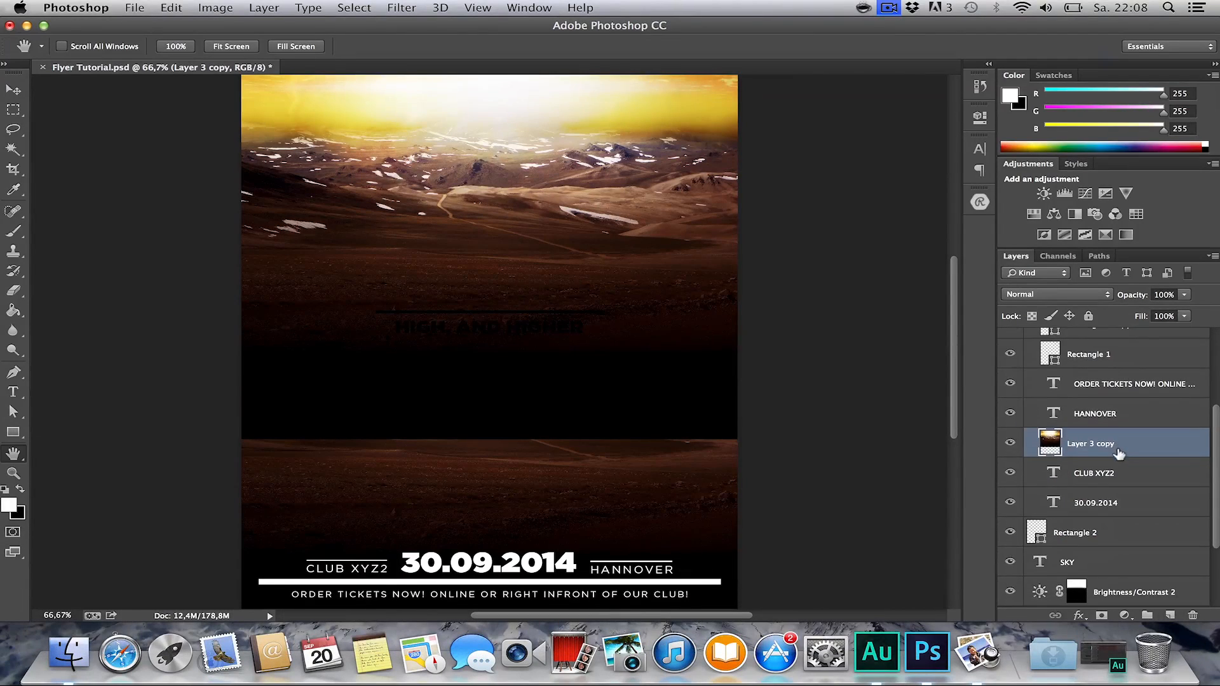
{"action": "key", "text": "alt"}
{"action": "left_click_drag", "start_coordinate": [1134, 516], "coordinate": [1135, 381]}
Move the Rectangle 2 bar layer into Group 1, between HANNOVER and CLUB XYZ2.
{"action": "scroll", "coordinate": [1089, 441], "scroll_direction": "down", "scroll_amount": 4}
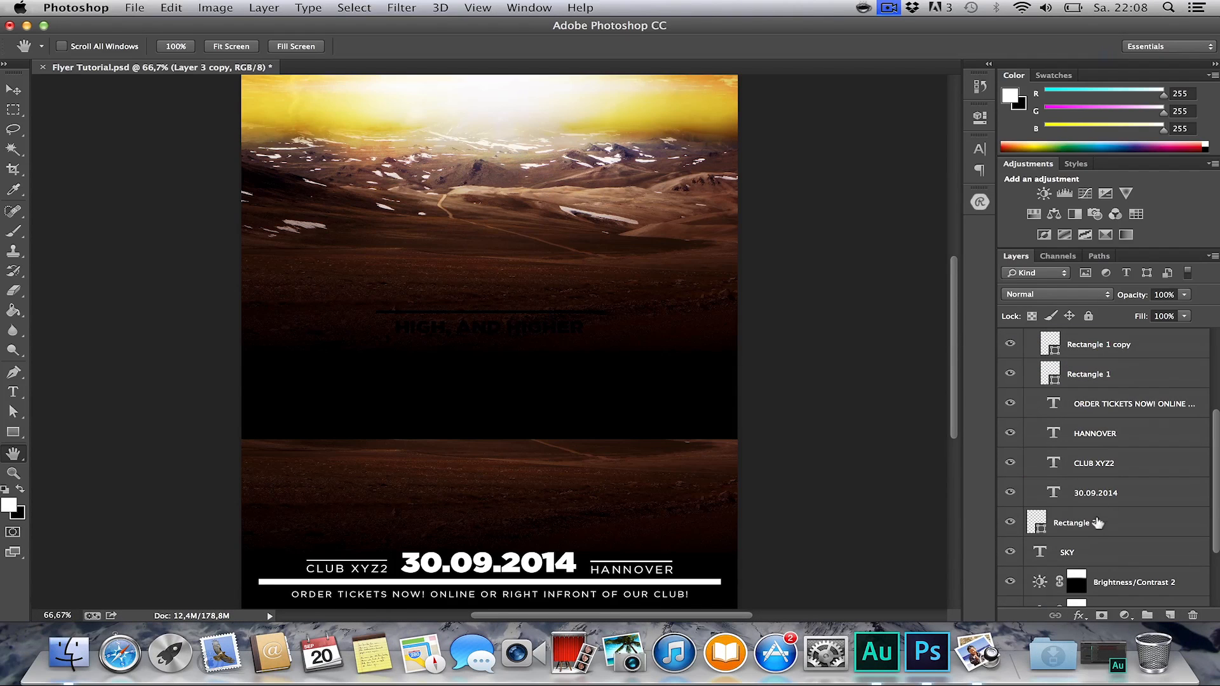
{"action": "left_click", "coordinate": [1098, 522]}
{"action": "scroll", "coordinate": [1137, 533], "scroll_direction": "up", "scroll_amount": 1}
{"action": "left_click_drag", "start_coordinate": [1137, 531], "coordinate": [1117, 444]}
{"action": "scroll", "coordinate": [1105, 449], "scroll_direction": "up", "scroll_amount": 3}
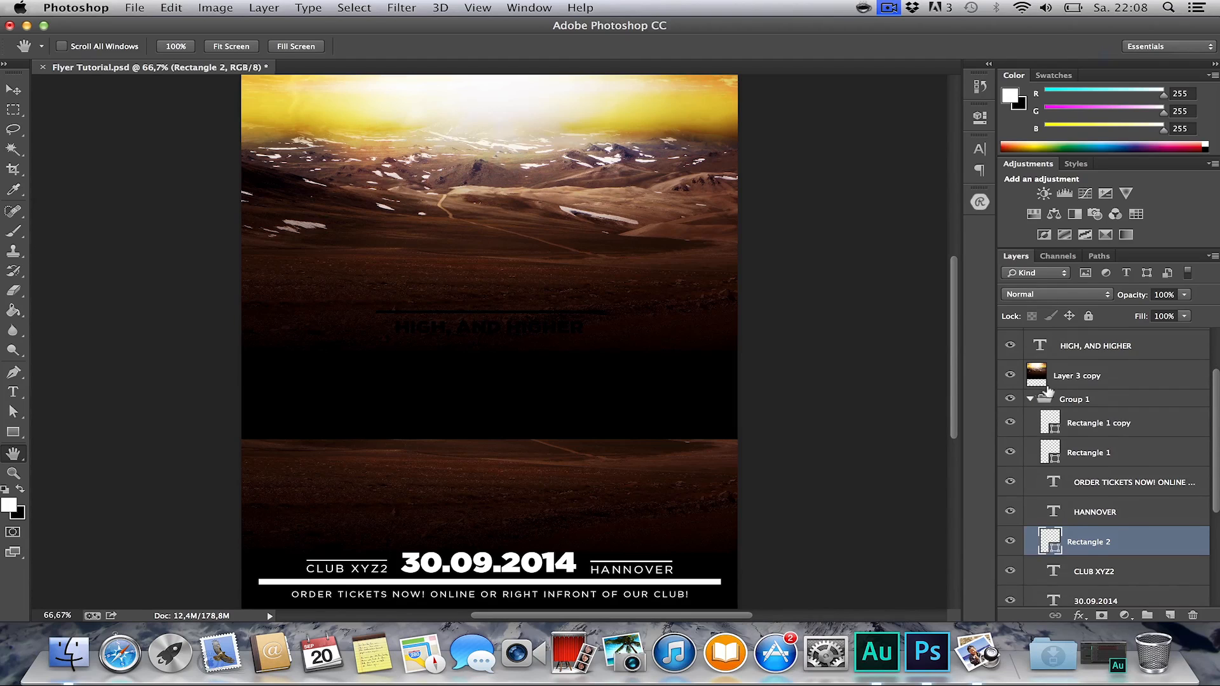
Clip Layer 3 copy to Group 1 and position the image over the footer text and bars.
{"action": "right_click", "coordinate": [1095, 405]}
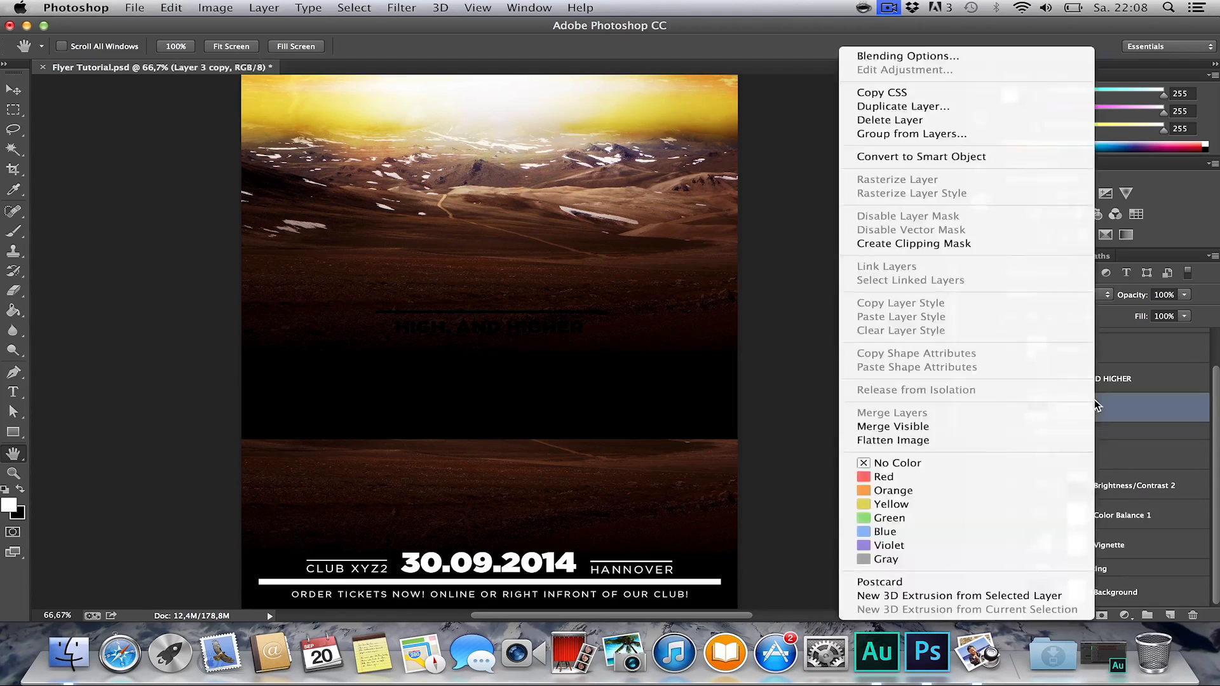
{"action": "left_click", "coordinate": [928, 245]}
{"action": "scroll", "coordinate": [613, 381], "scroll_direction": "down", "scroll_amount": 3}
{"action": "key", "text": "v"}
{"action": "mouse_move", "coordinate": [610, 348]}
{"action": "left_mouse_down"}
{"action": "mouse_move", "coordinate": [565, 512]}
{"action": "mouse_move", "coordinate": [594, 499]}
{"action": "mouse_move", "coordinate": [626, 381]}
{"action": "mouse_move", "coordinate": [626, 445]}
{"action": "mouse_move", "coordinate": [616, 279]}
{"action": "mouse_move", "coordinate": [614, 333]}
{"action": "left_mouse_up"}
{"action": "key", "text": "h"}
{"action": "left_click_drag", "start_coordinate": [594, 360], "coordinate": [578, 451]}
{"action": "key", "text": "z"}
{"action": "left_click", "coordinate": [577, 388], "text": "alt"}
{"action": "key", "text": "h"}
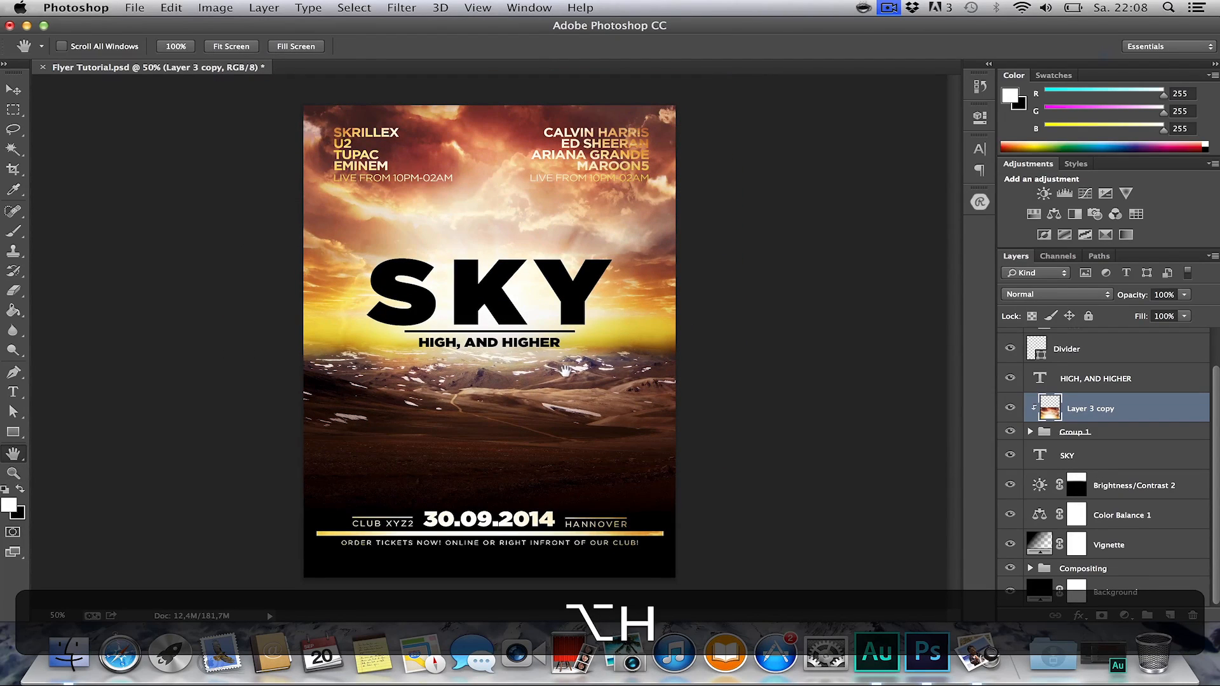
{"action": "scroll", "coordinate": [1106, 413], "scroll_direction": "up", "scroll_amount": 1}
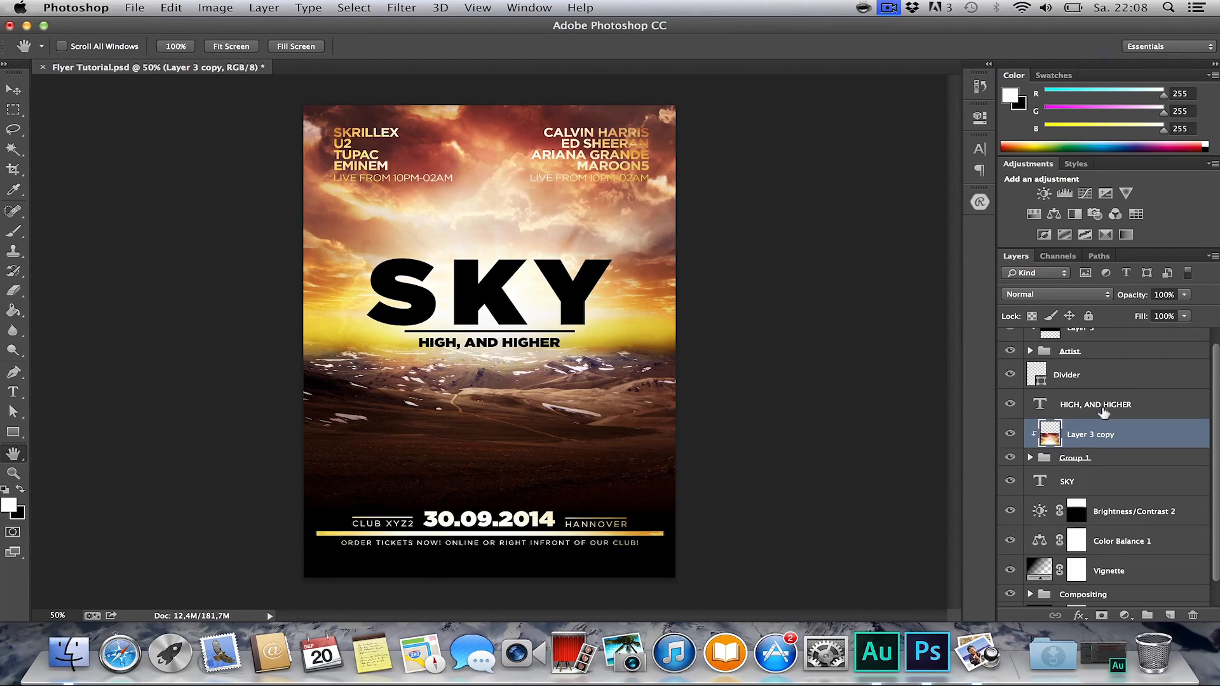
{"action": "scroll", "coordinate": [1030, 397], "scroll_direction": "up", "scroll_amount": 1}
{"action": "scroll", "coordinate": [1042, 413], "scroll_direction": "down", "scroll_amount": 1}
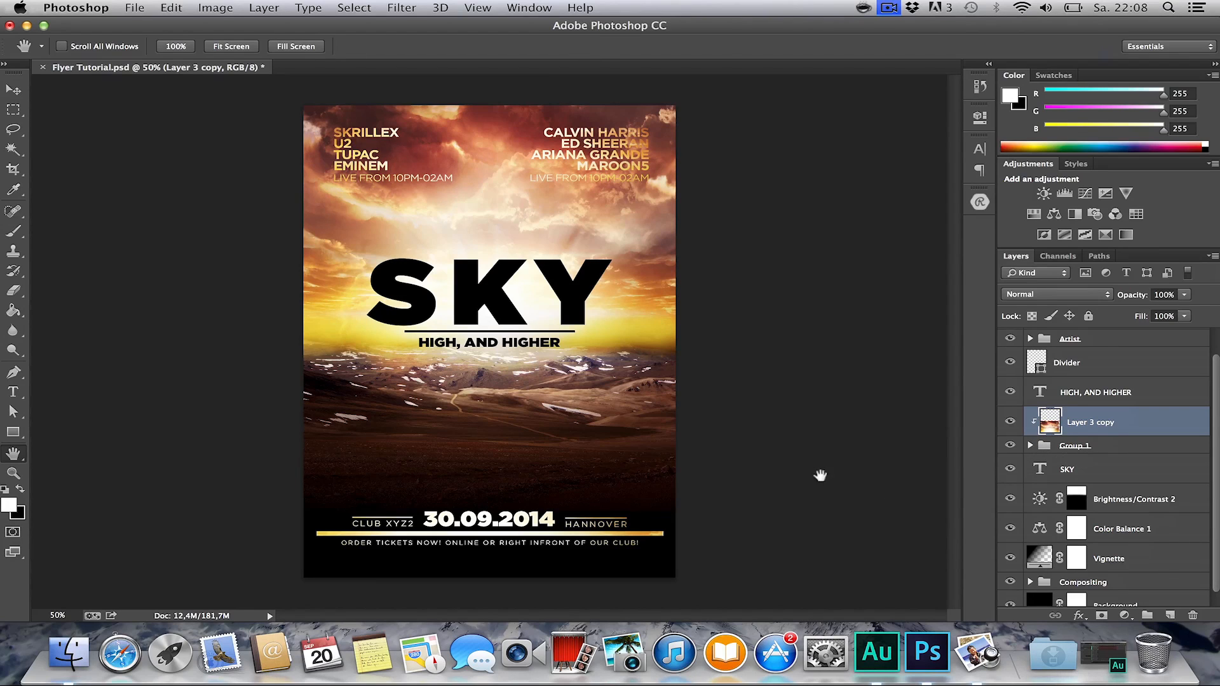
{"action": "key", "text": "v"}
{"action": "left_click", "coordinate": [596, 437]}
{"action": "key", "text": "h"}
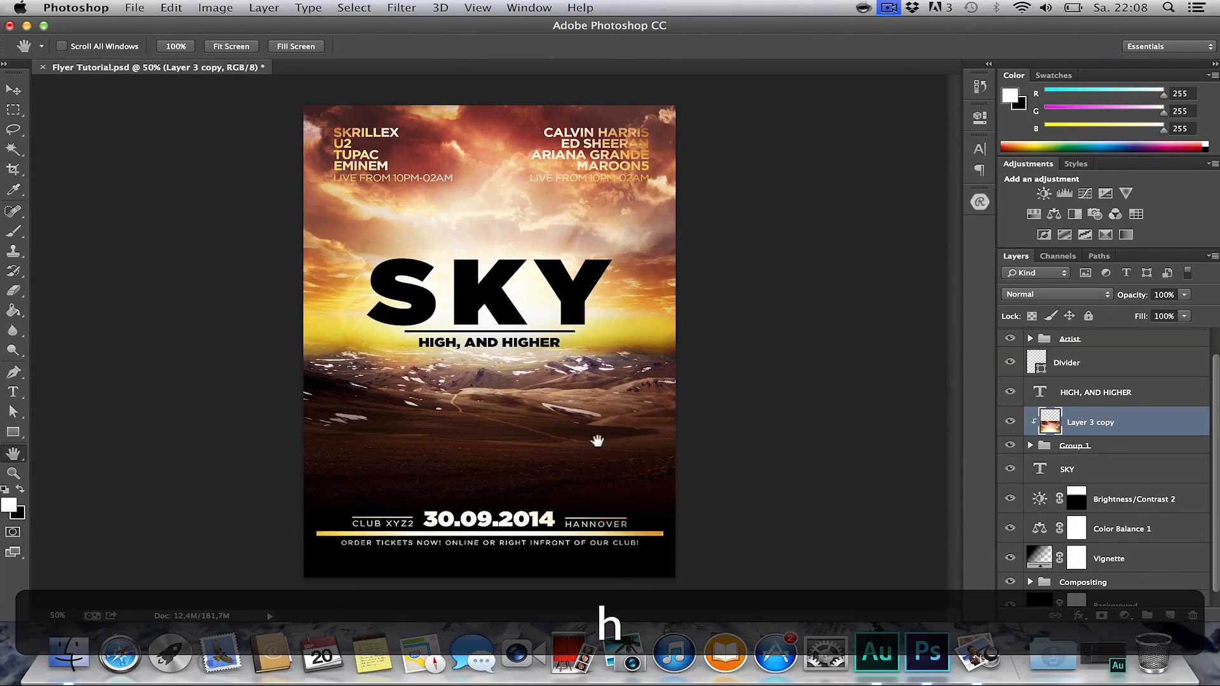
Group all layers from Layer 3 down to SKY and check the new group by toggling its visibility.
{"action": "scroll", "coordinate": [1061, 408], "scroll_direction": "up", "scroll_amount": 1}
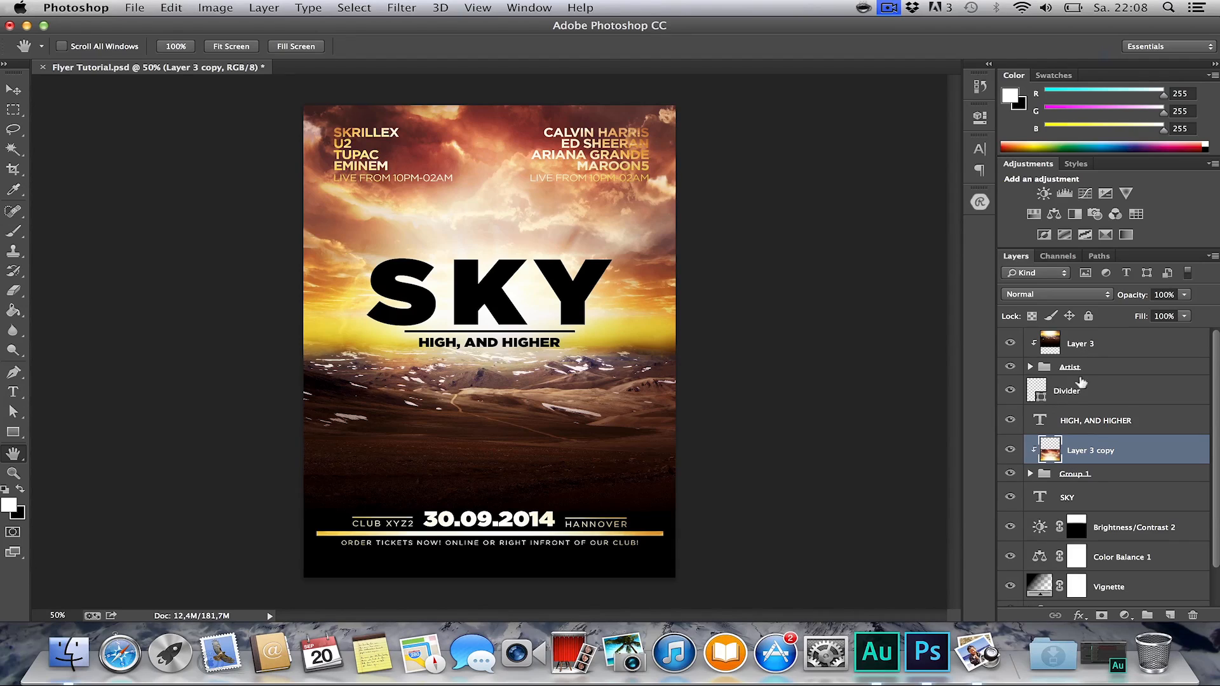
{"action": "left_click", "coordinate": [1094, 343]}
{"action": "left_click", "coordinate": [1009, 367]}
{"action": "left_click", "coordinate": [1009, 368]}
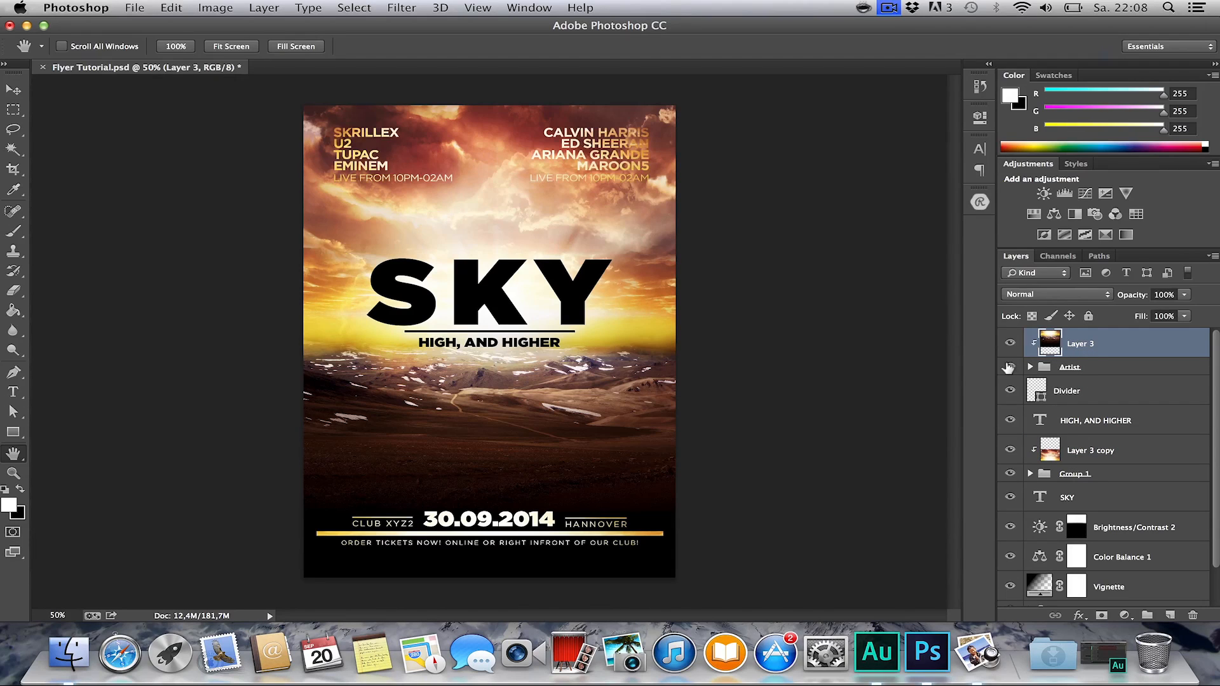
{"action": "left_click", "coordinate": [1117, 367], "text": "shift"}
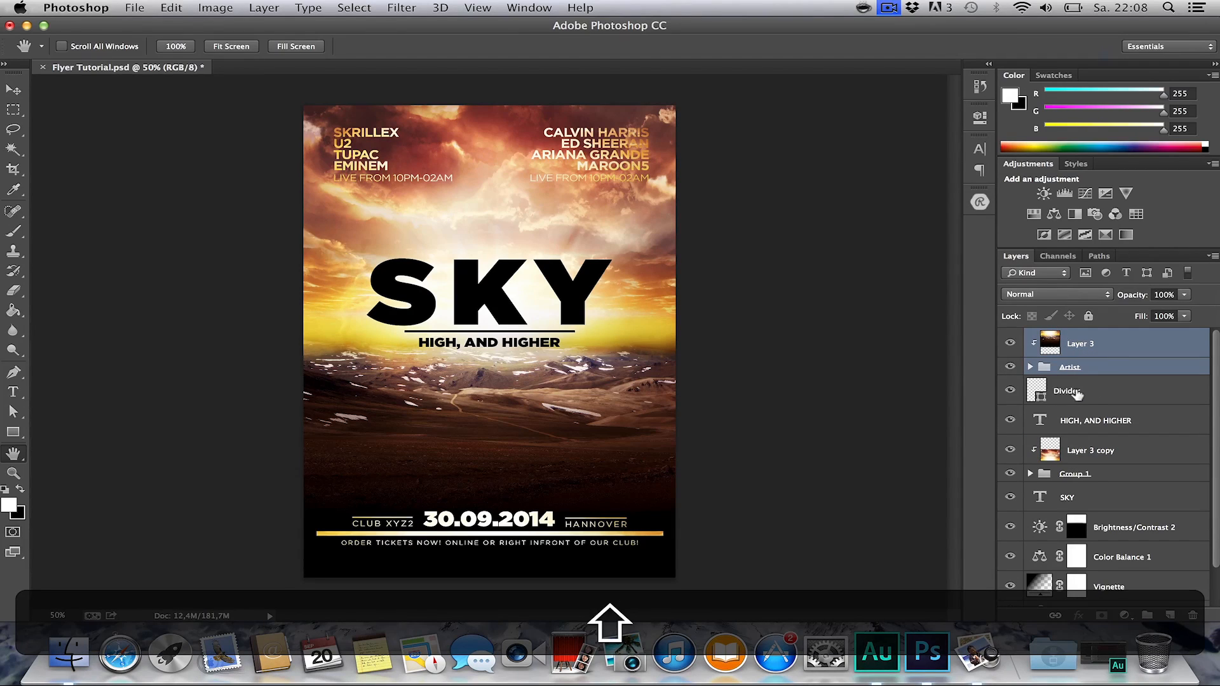
{"action": "left_click", "coordinate": [1078, 394], "text": "alt"}
{"action": "left_click", "coordinate": [1097, 346], "text": "alt"}
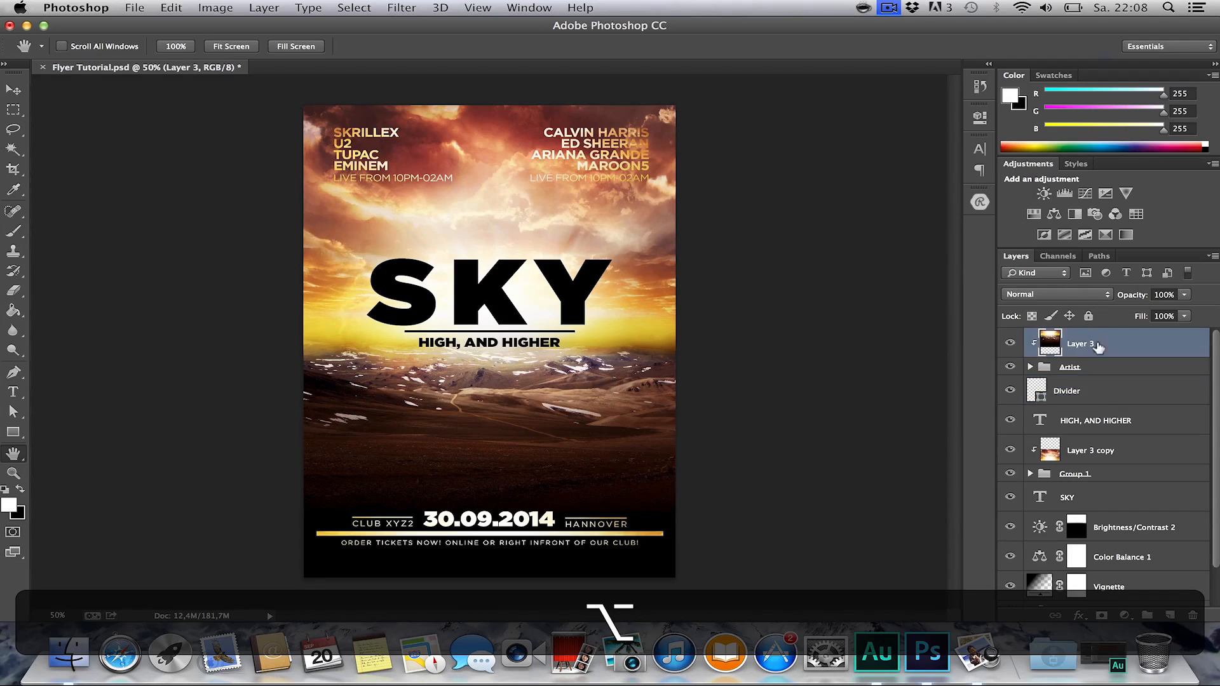
{"action": "left_click", "coordinate": [1080, 391]}
{"action": "scroll", "coordinate": [1106, 445], "scroll_direction": "down", "scroll_amount": 2}
{"action": "left_click", "coordinate": [1118, 458], "text": "shift"}
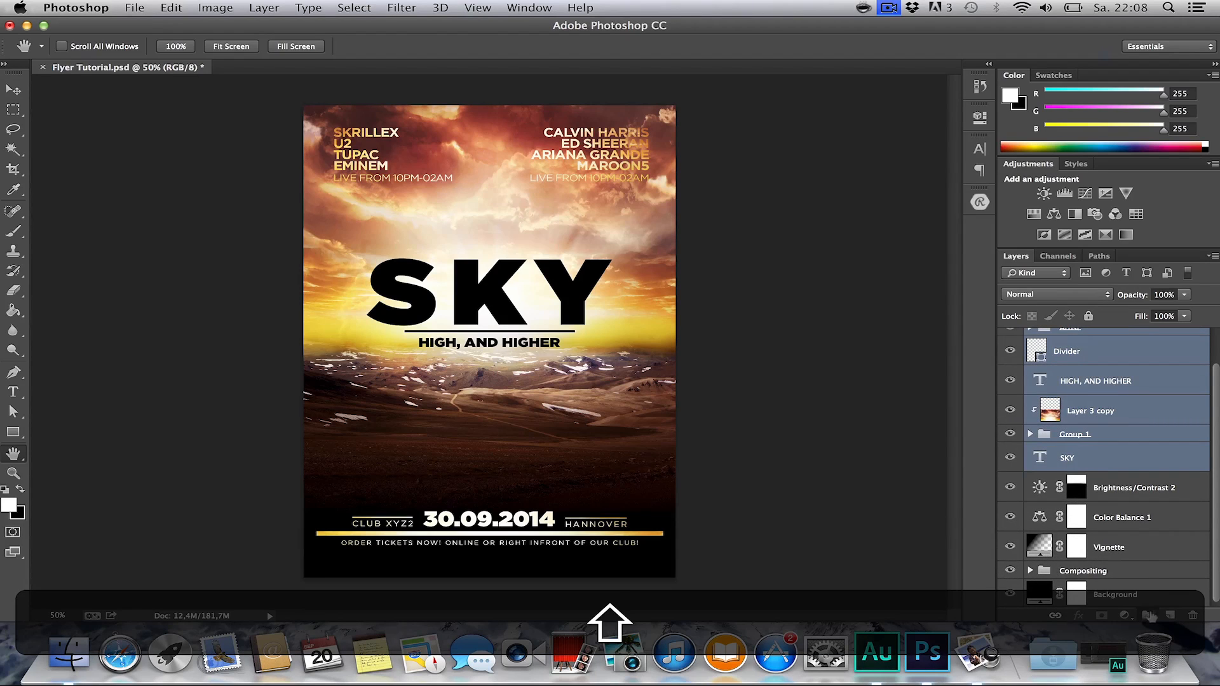
{"action": "left_click", "coordinate": [1148, 615], "text": "shift"}
{"action": "left_click", "coordinate": [1010, 337]}
{"action": "left_click", "coordinate": [1010, 336]}
Add a Color Lookup adjustment above Brightness/Contrast 2 with the 3Strip.look 3DLUT and compare the poster with and without it.
{"action": "left_click", "coordinate": [1125, 355]}
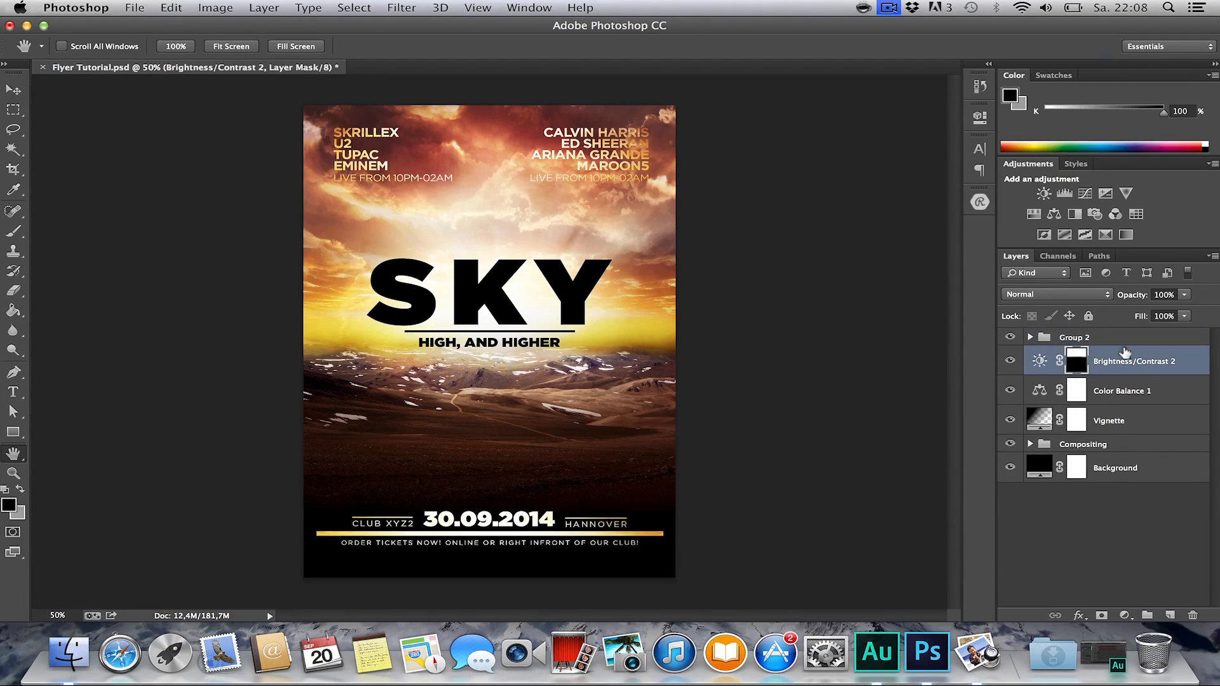
{"action": "left_click", "coordinate": [1124, 615]}
{"action": "left_click", "coordinate": [1128, 533]}
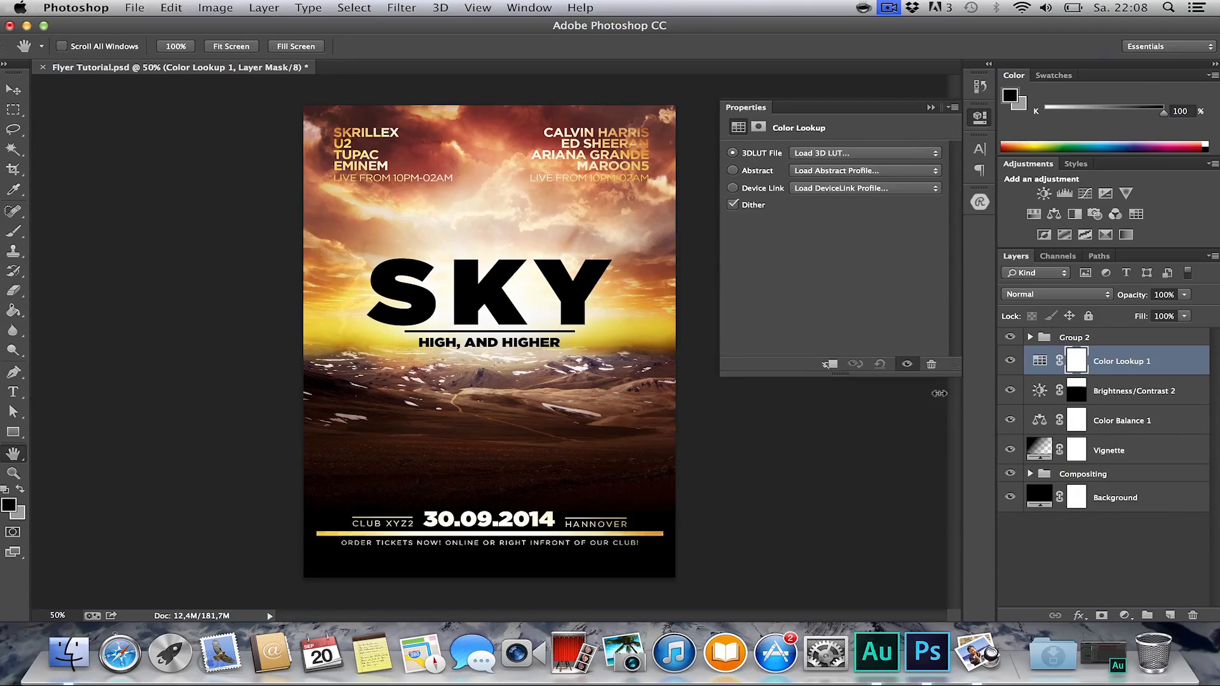
{"action": "left_click", "coordinate": [858, 154]}
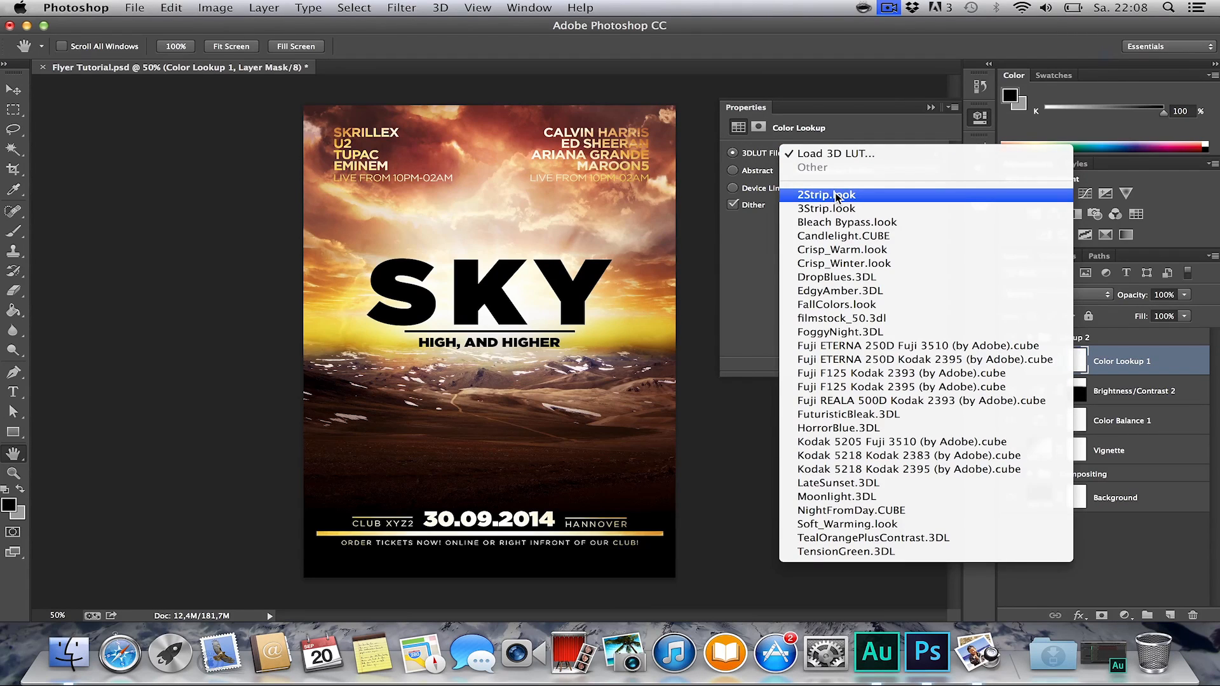
{"action": "left_click", "coordinate": [836, 196]}
{"action": "left_click", "coordinate": [832, 153]}
{"action": "left_click", "coordinate": [833, 166]}
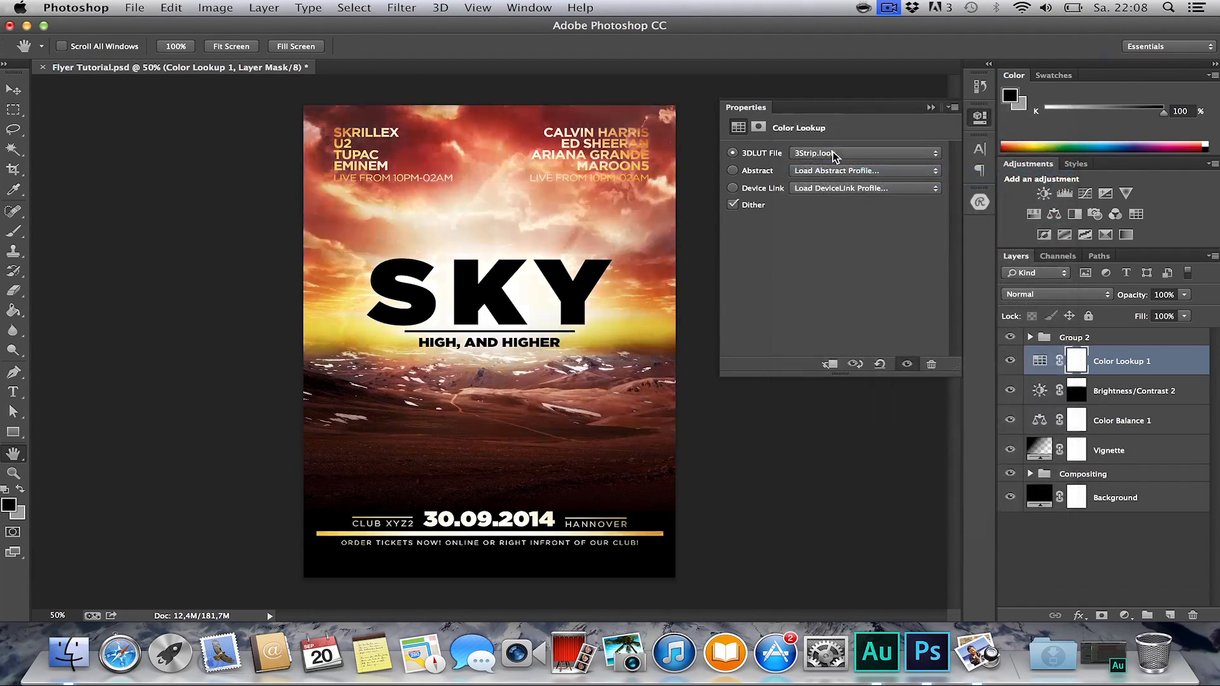
{"action": "left_click", "coordinate": [1010, 362]}
{"action": "left_click", "coordinate": [1010, 362]}
{"action": "left_click", "coordinate": [1011, 362]}
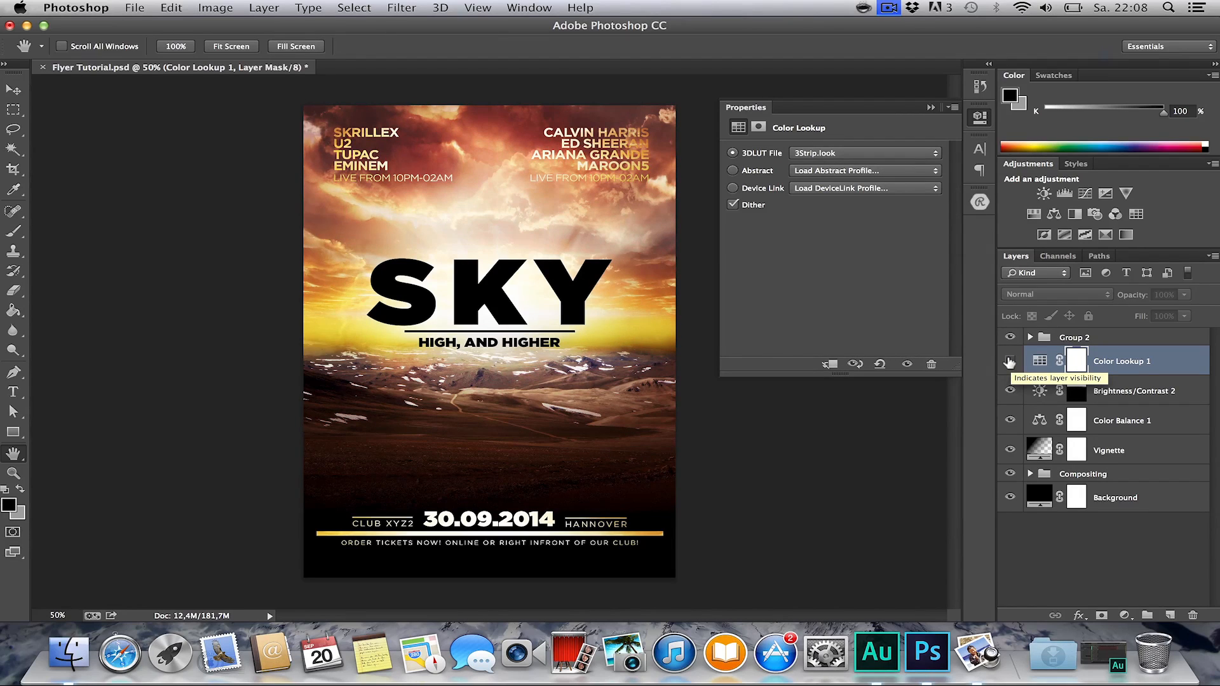
{"action": "left_click", "coordinate": [1009, 362]}
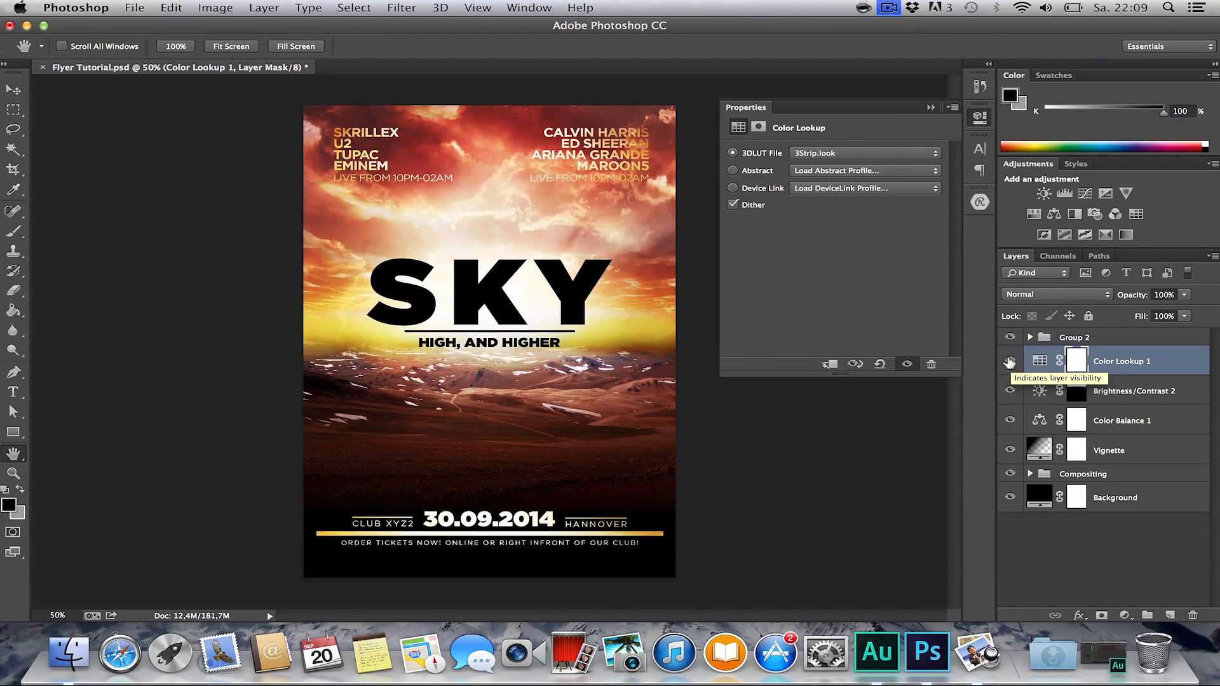
Try Bleach Bypass.look and Candlelight.CUBE on Color Lookup 1, reduce its opacity to 17%, and settle on Crisp_Warm.look.
{"action": "left_click", "coordinate": [853, 156]}
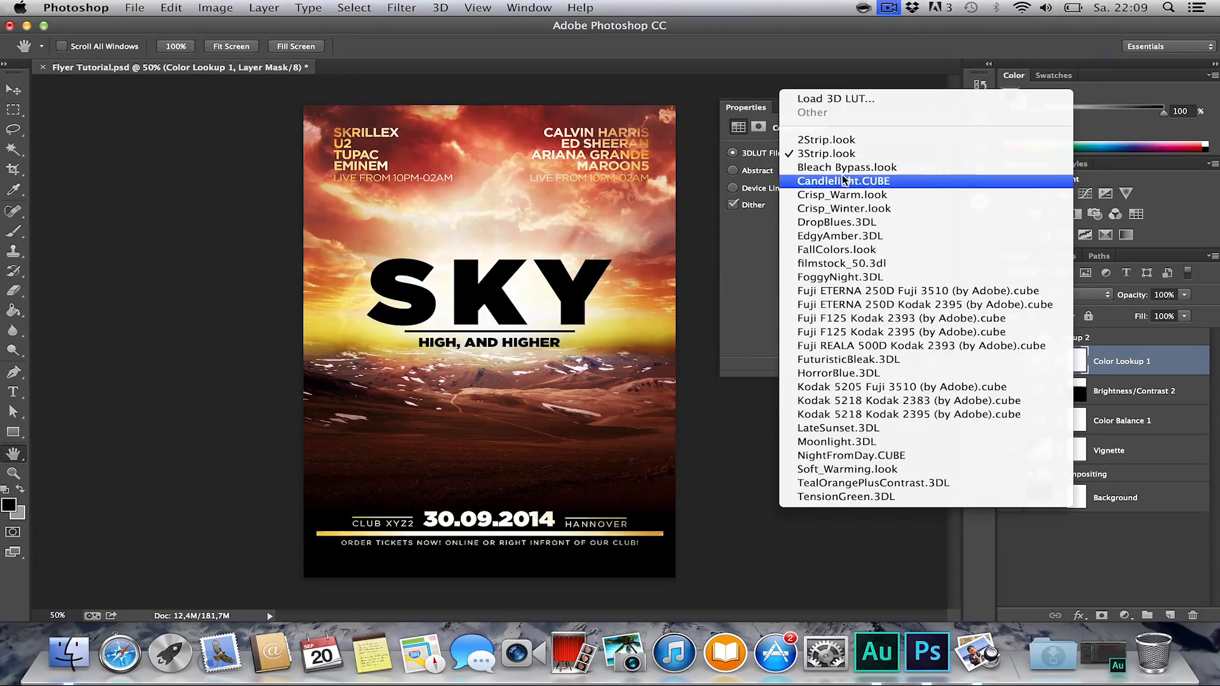
{"action": "left_click", "coordinate": [841, 173]}
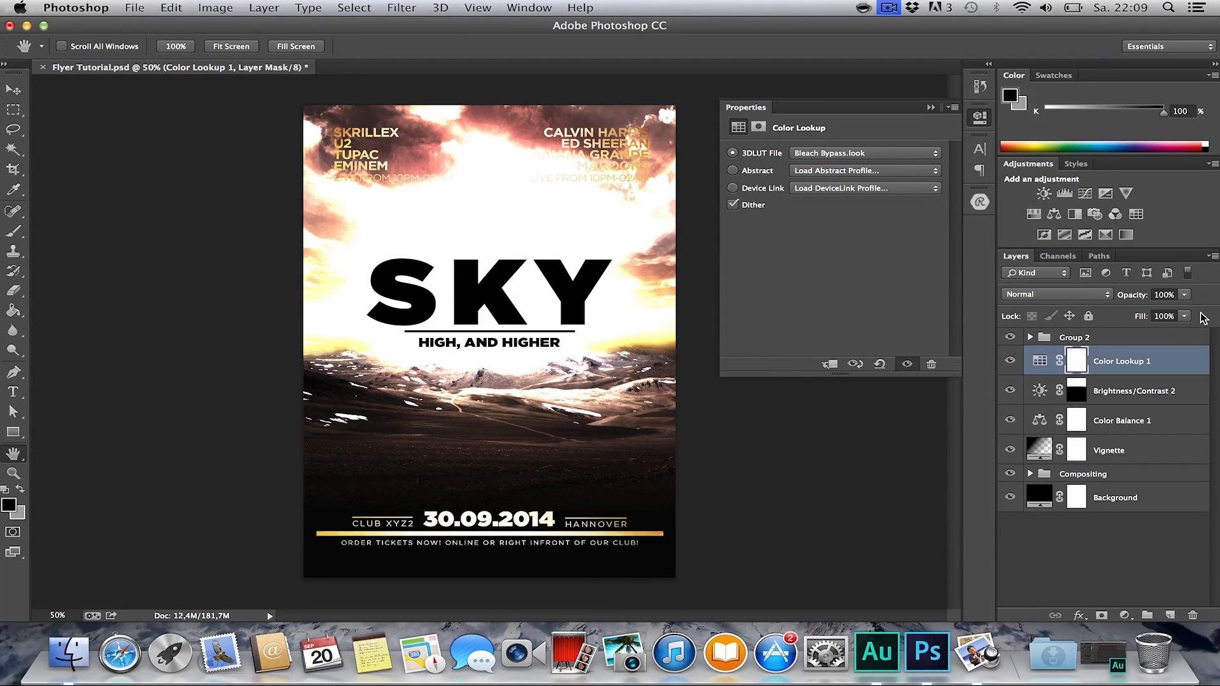
{"action": "left_click_drag", "start_coordinate": [1130, 296], "coordinate": [1062, 309]}
{"action": "left_click", "coordinate": [864, 153]}
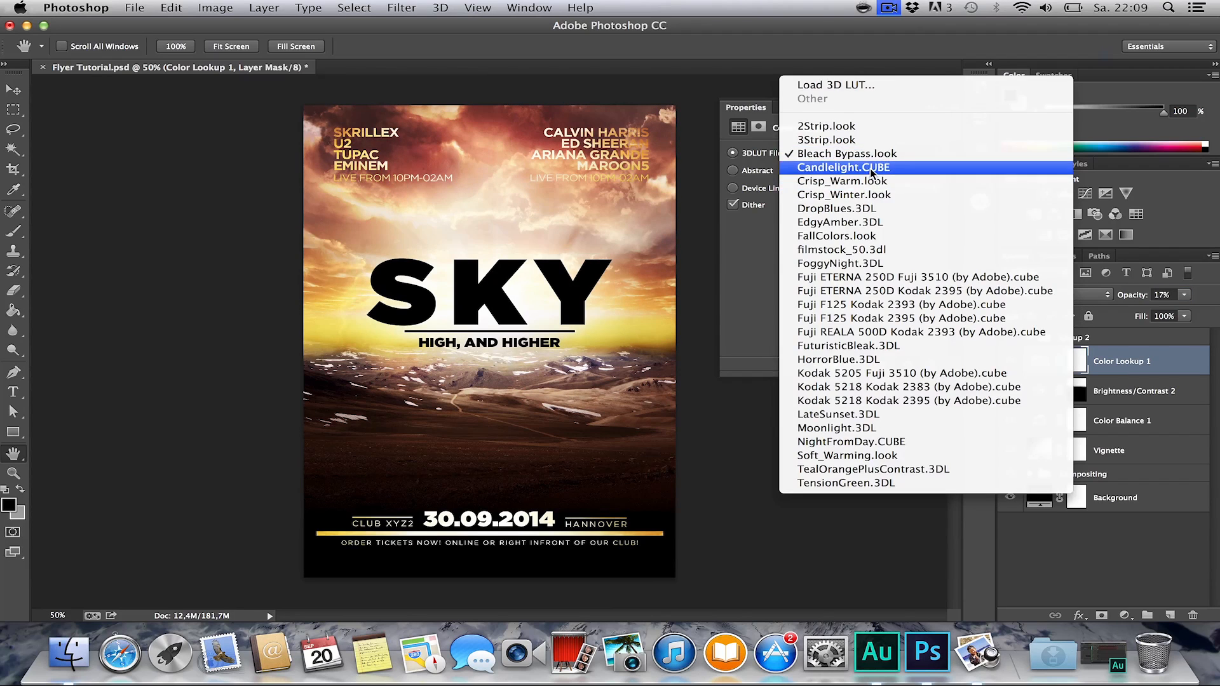
{"action": "left_click", "coordinate": [869, 166]}
{"action": "left_click", "coordinate": [848, 157]}
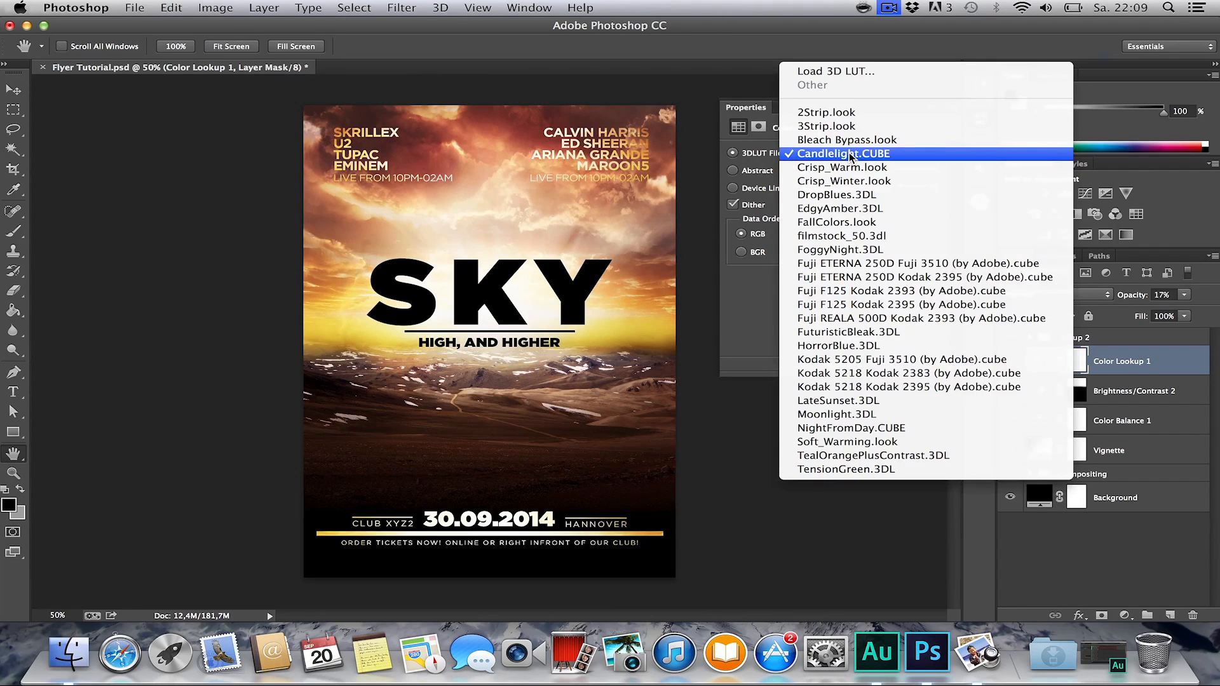
{"action": "left_click", "coordinate": [849, 167]}
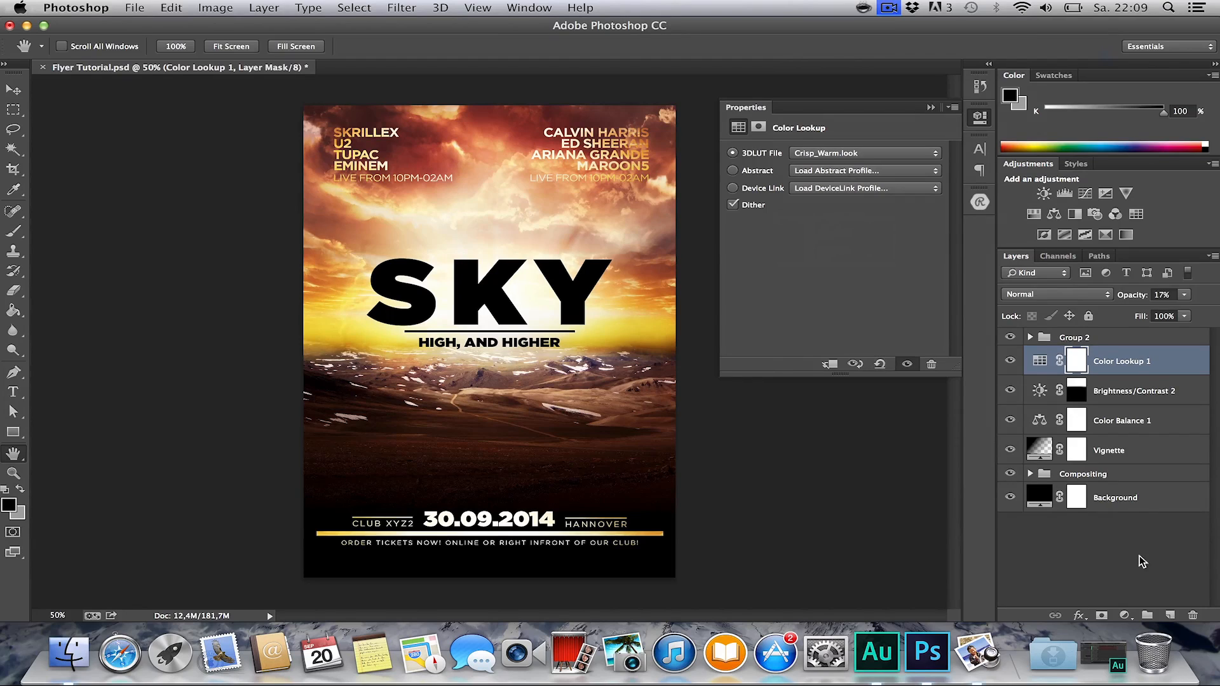
Duplicate the Color Lookup 1 adjustment and set the copy's 3DLUT to 3Strip.look.
{"action": "key", "text": "super+j"}
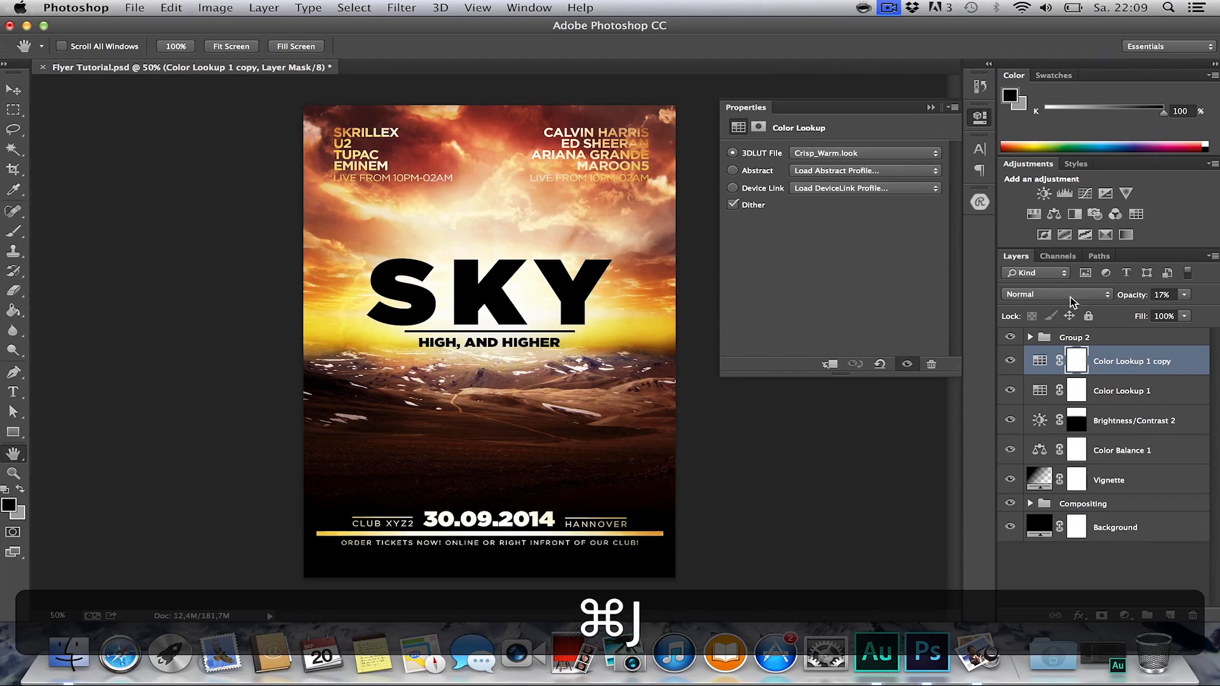
{"action": "left_click", "coordinate": [864, 153]}
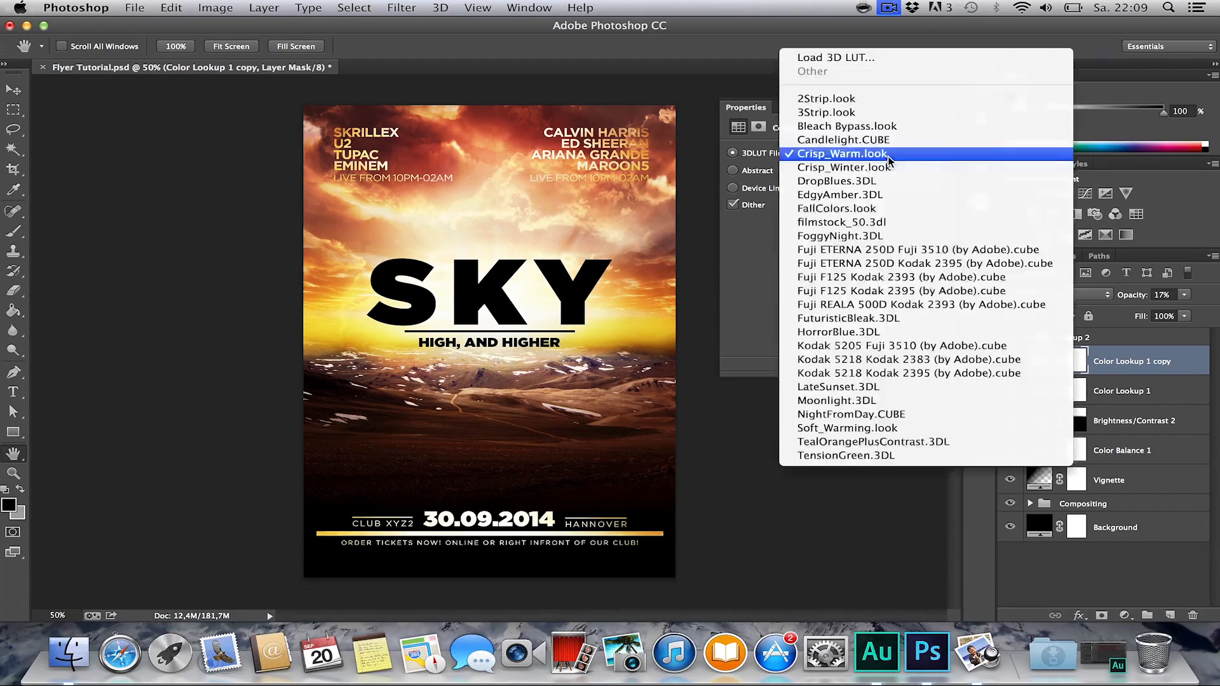
{"action": "left_click", "coordinate": [879, 115]}
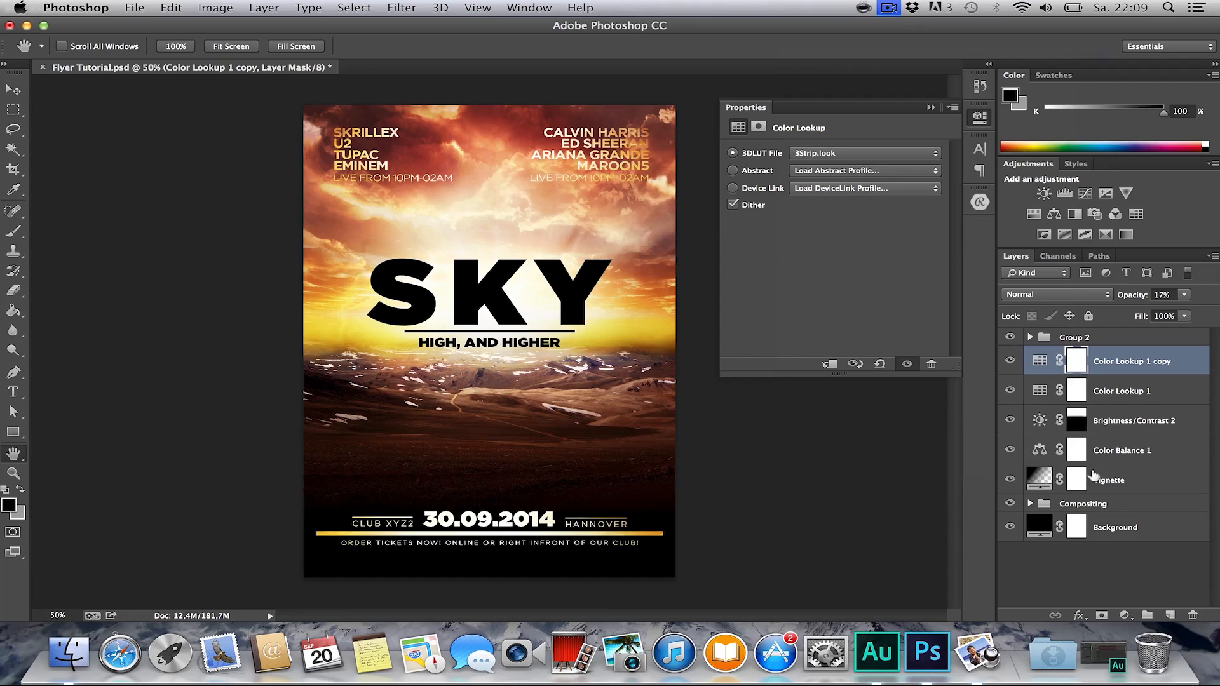
Add a Levels adjustment above all layers with the shadow input at 5 and the midtones at 1.20.
{"action": "left_click", "coordinate": [1108, 558]}
{"action": "left_click", "coordinate": [1124, 615]}
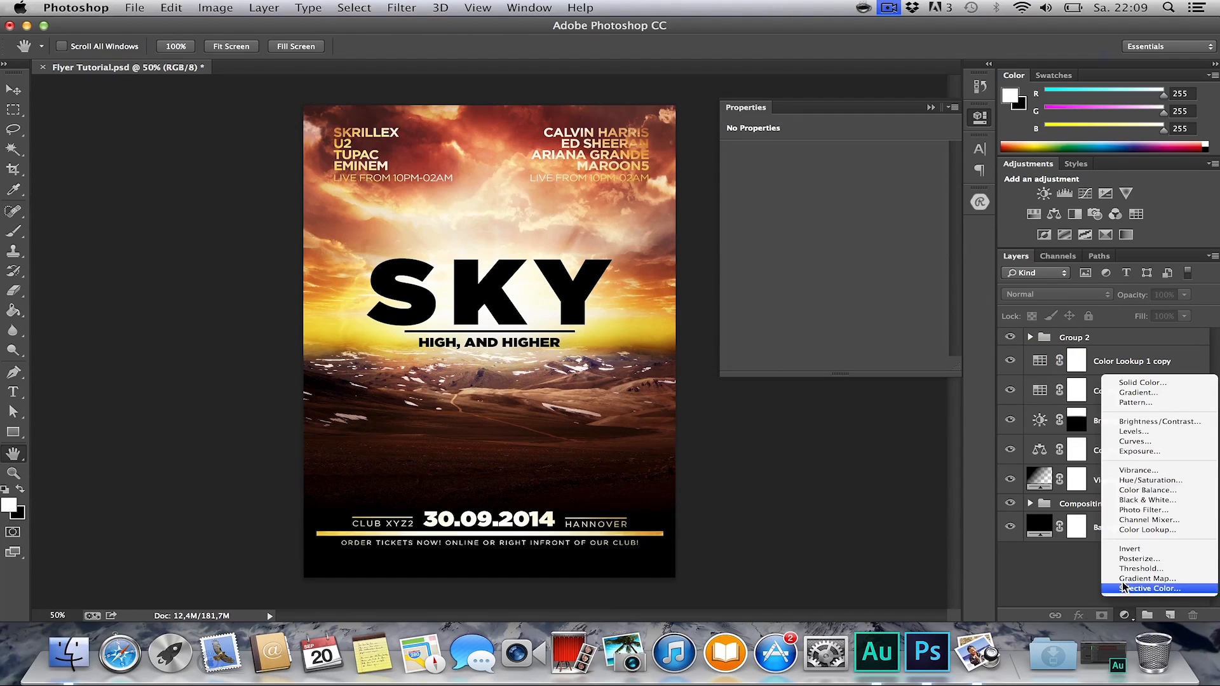
{"action": "left_click", "coordinate": [1135, 432]}
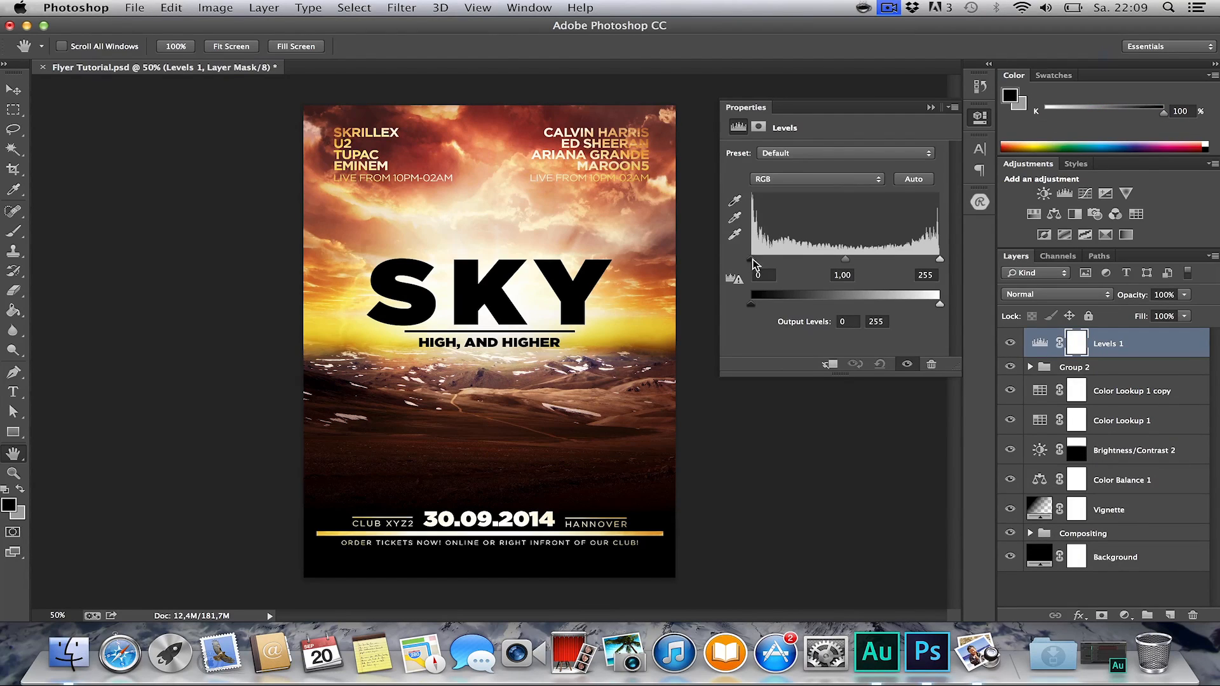
{"action": "left_click_drag", "start_coordinate": [755, 262], "coordinate": [756, 263]}
{"action": "left_click_drag", "start_coordinate": [849, 258], "coordinate": [833, 266]}
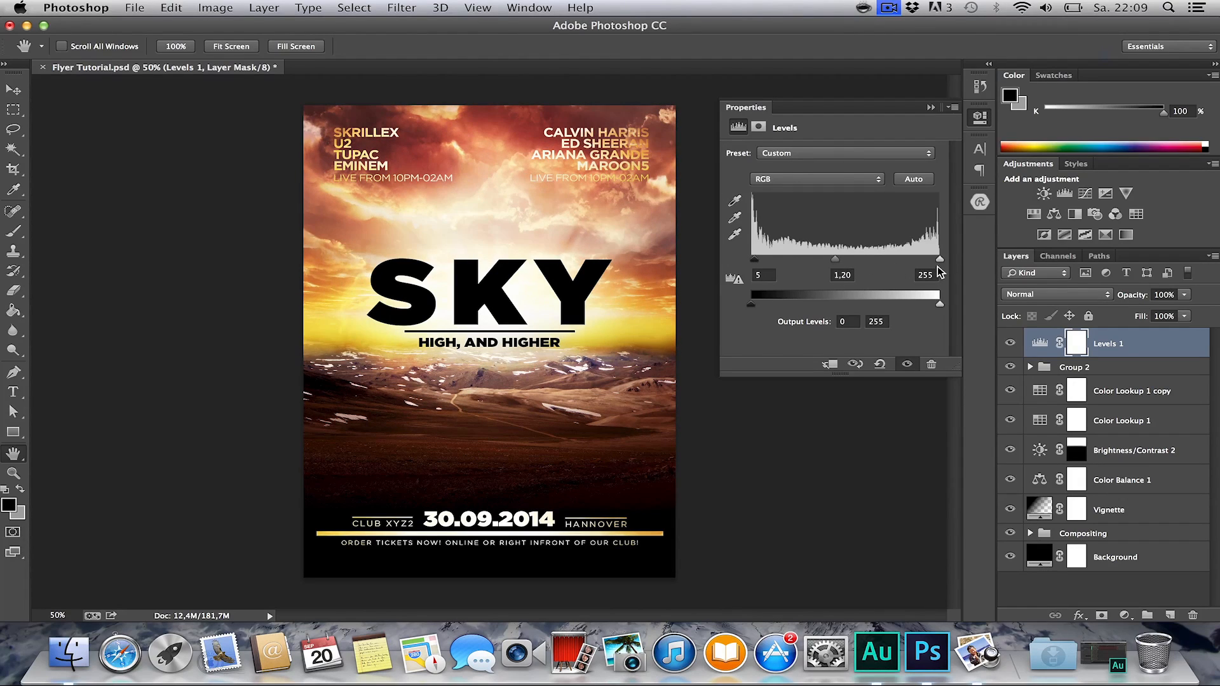
{"action": "left_click", "coordinate": [930, 108]}
{"action": "key", "text": "h"}
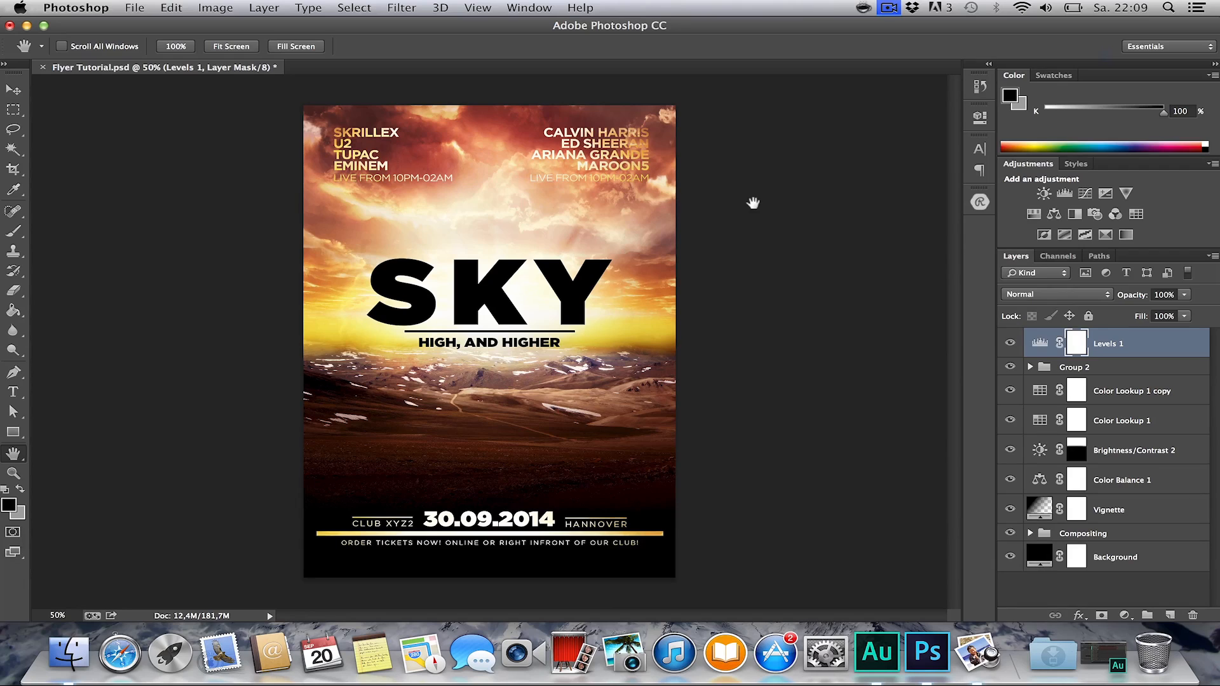
Switch to Finder and open the Paper Texture folder inside Flyer Tutorial.
{"action": "left_click", "coordinate": [68, 653]}
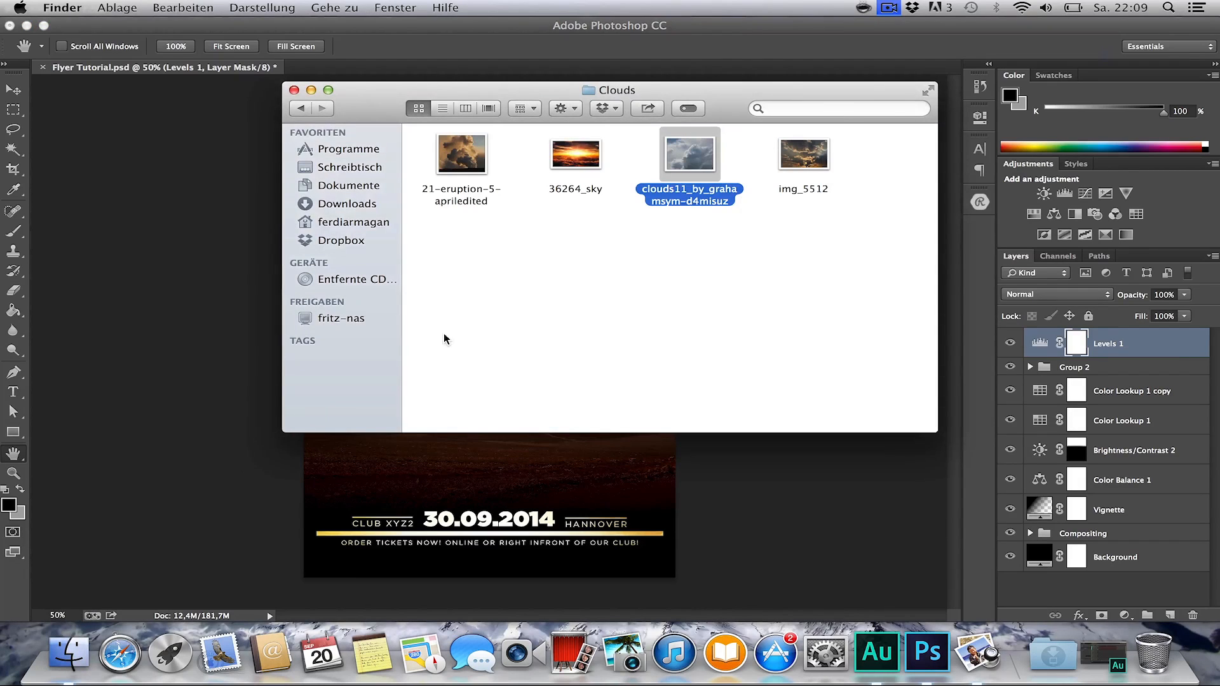
{"action": "left_click", "coordinate": [301, 108]}
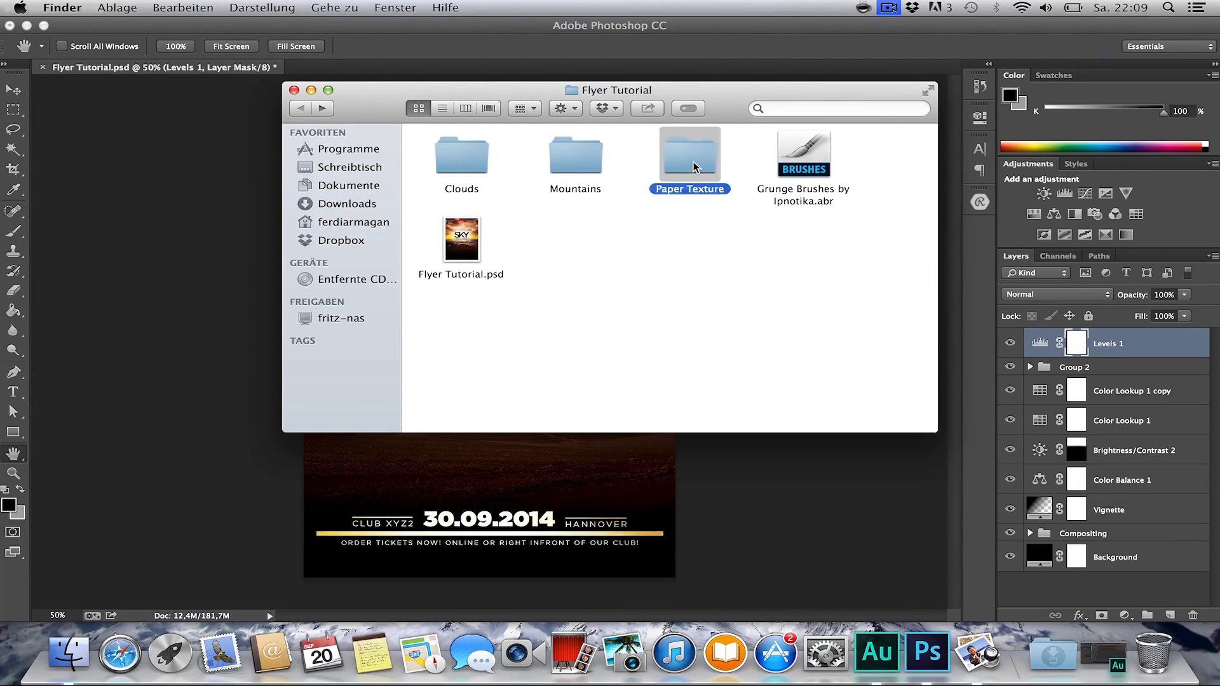
{"action": "double_click", "coordinate": [692, 162]}
Preview the three paper texture images one after another and select Grungy-Paper-Texture-3.
{"action": "double_click", "coordinate": [478, 154]}
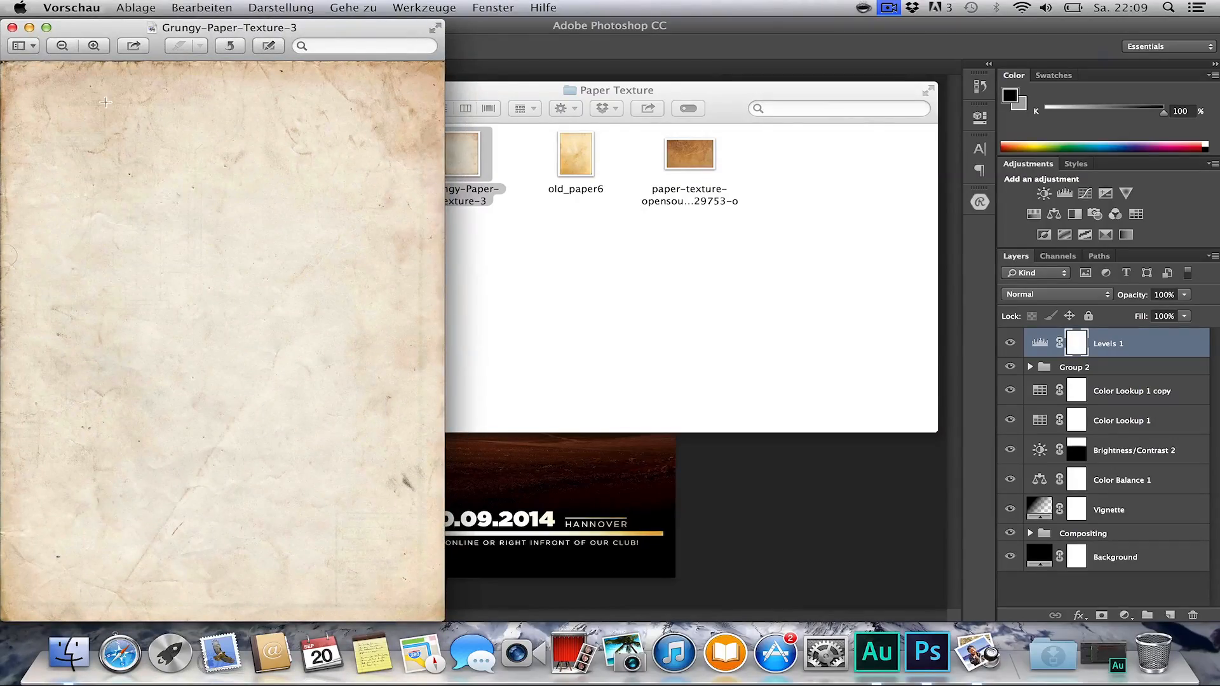
{"action": "left_click", "coordinate": [12, 27]}
{"action": "double_click", "coordinate": [562, 150]}
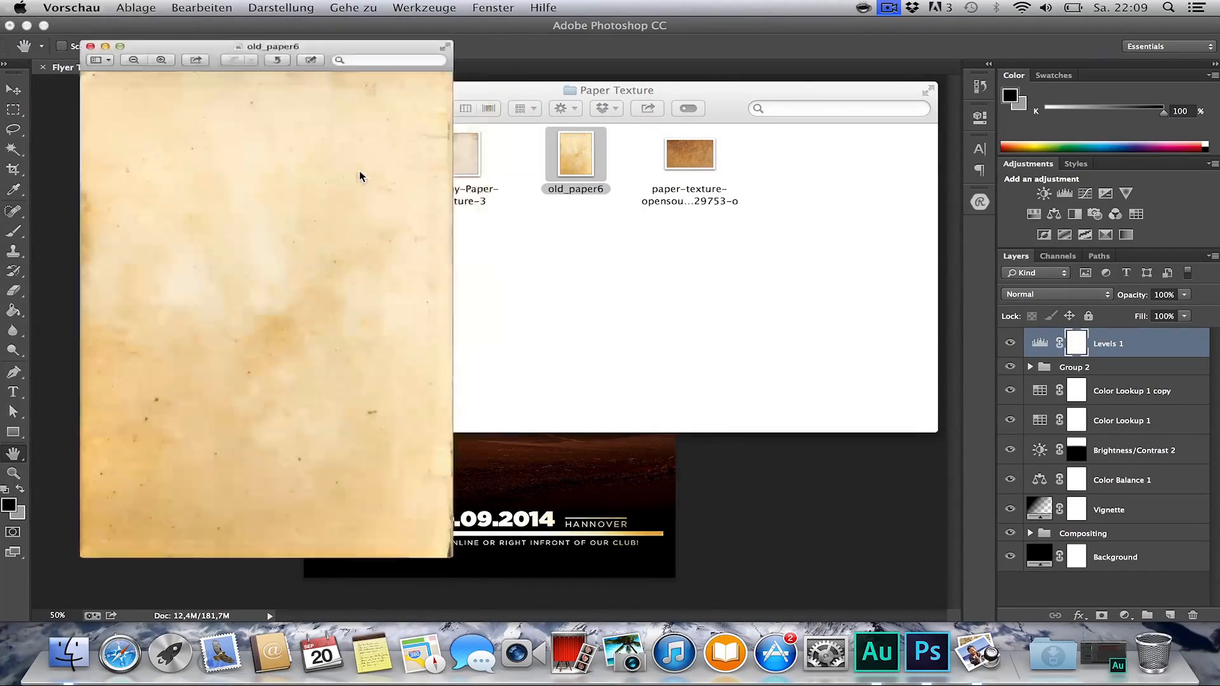
{"action": "left_click", "coordinate": [12, 28]}
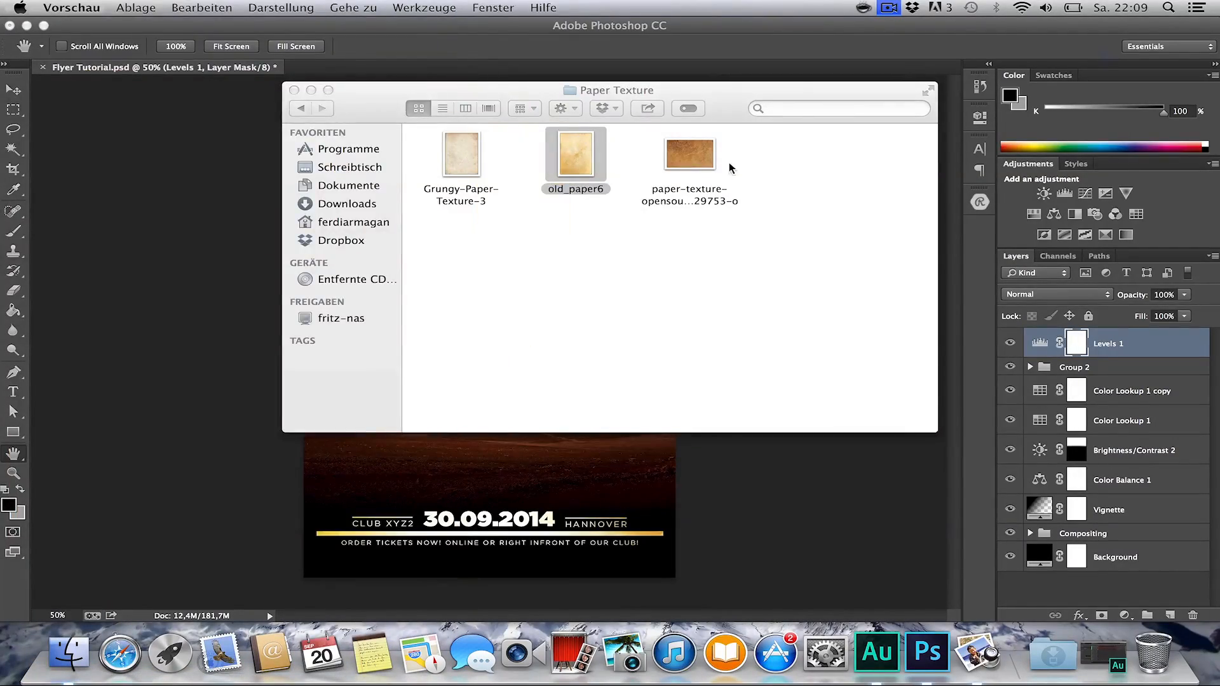
{"action": "double_click", "coordinate": [680, 160]}
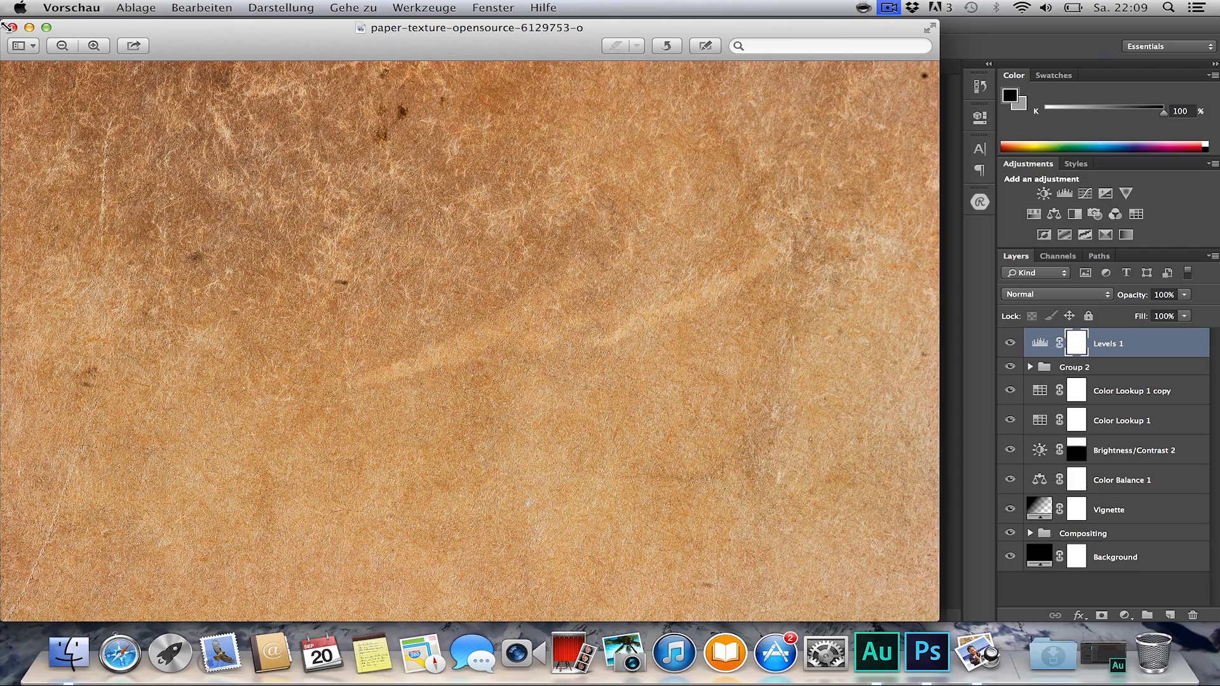
{"action": "left_click", "coordinate": [12, 27]}
{"action": "left_click", "coordinate": [452, 159]}
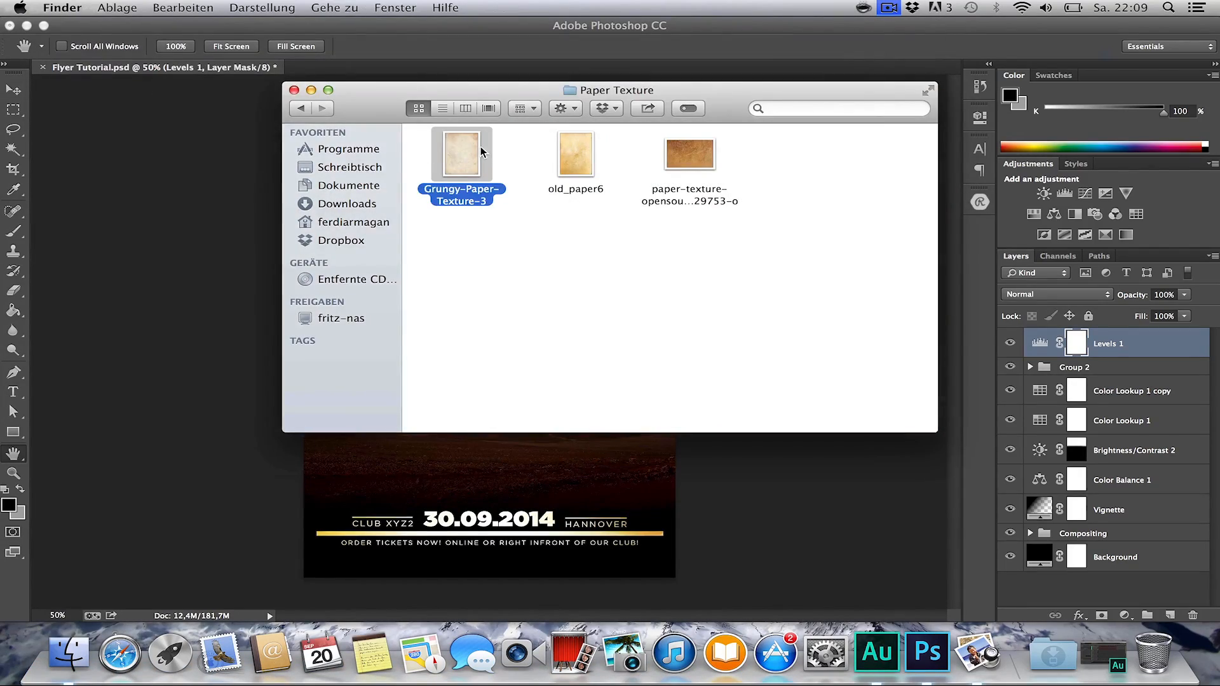
Place Grungy-Paper-Texture-3 into the poster document above the Levels adjustment and scale it slightly to cover the whole canvas.
{"action": "left_click", "coordinate": [213, 253]}
{"action": "left_click_drag", "start_coordinate": [213, 253], "coordinate": [532, 360]}
{"action": "key", "text": "shift+alt"}
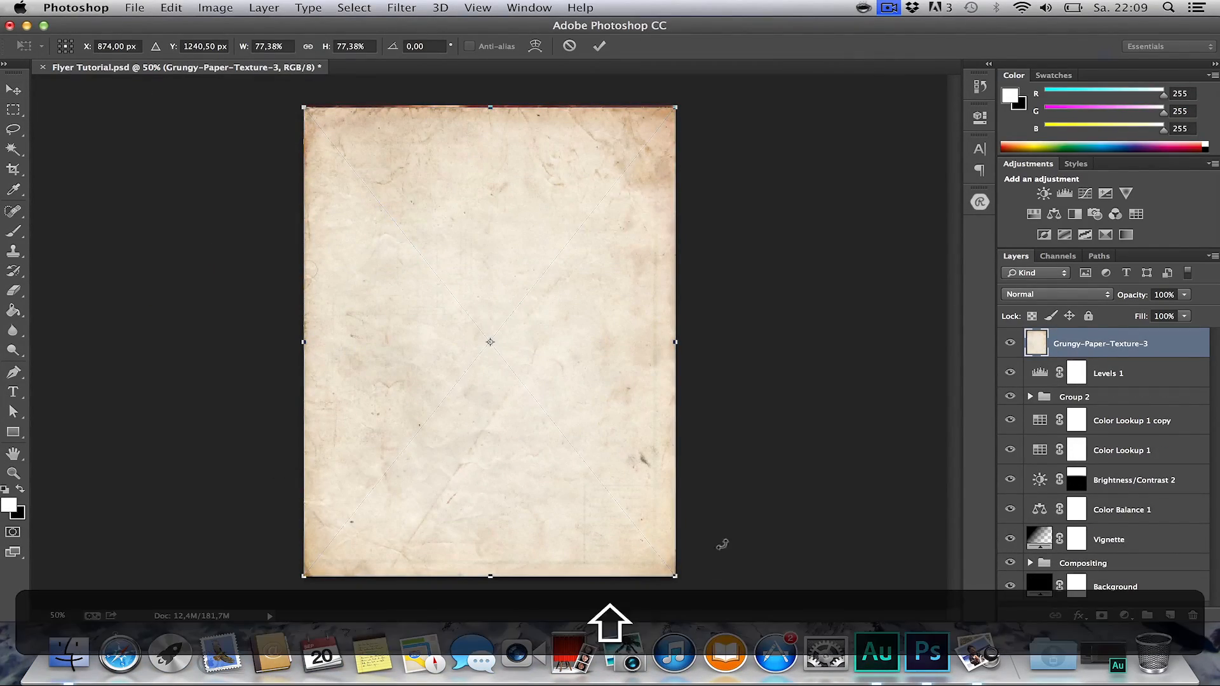
{"action": "left_click_drag", "start_coordinate": [670, 574], "coordinate": [695, 580]}
{"action": "key", "text": "Return"}
Try the Lighten, Screen, Color Dodge, Linear Dodge (Add), Lighter Color and Overlay blend modes on the paper texture layer.
{"action": "left_click", "coordinate": [1025, 294]}
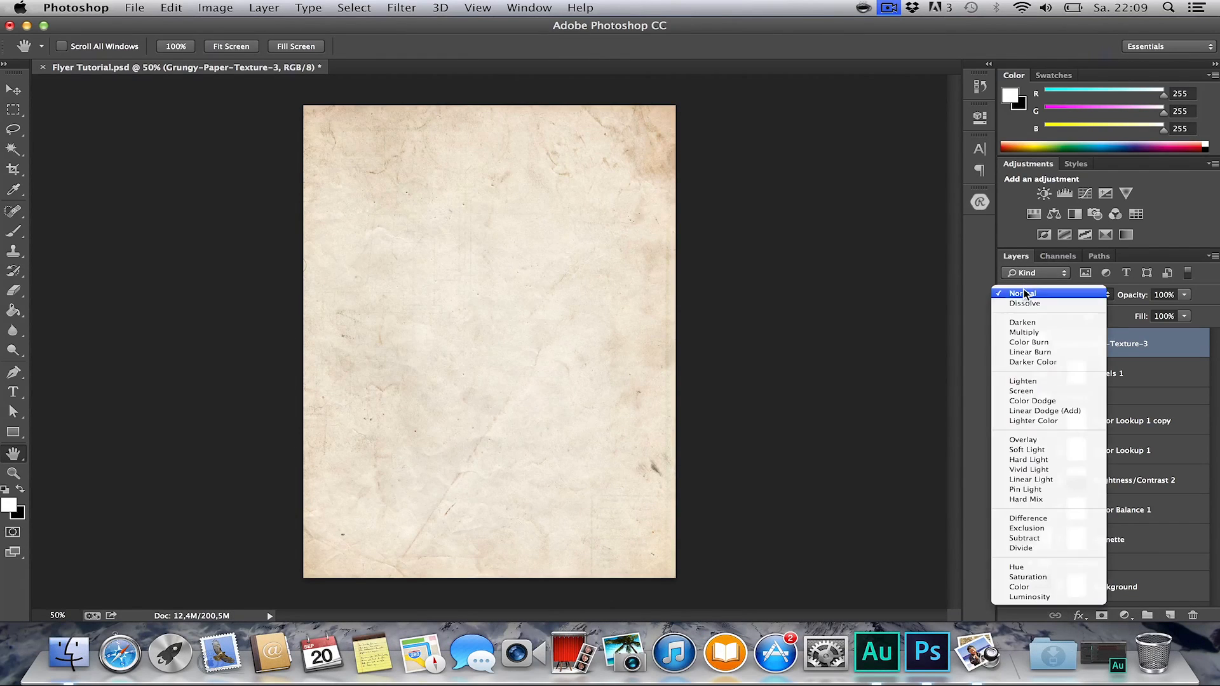
{"action": "left_click", "coordinate": [1024, 381]}
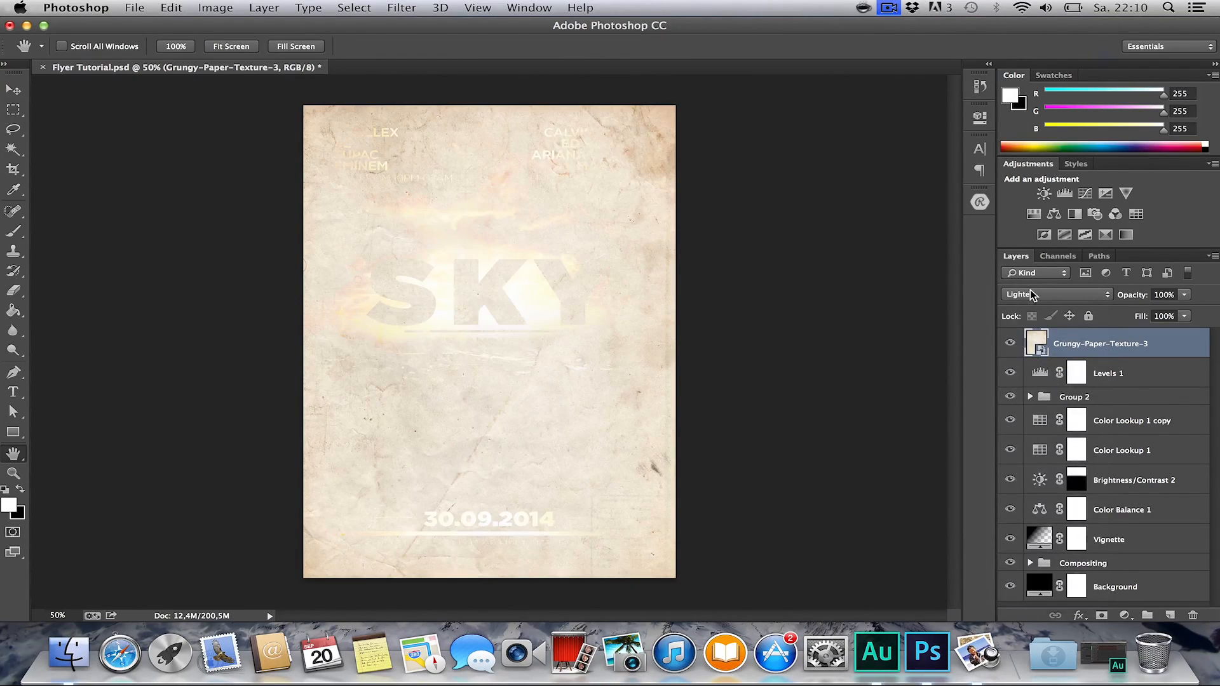
{"action": "left_click", "coordinate": [1030, 295]}
{"action": "left_click", "coordinate": [1032, 304]}
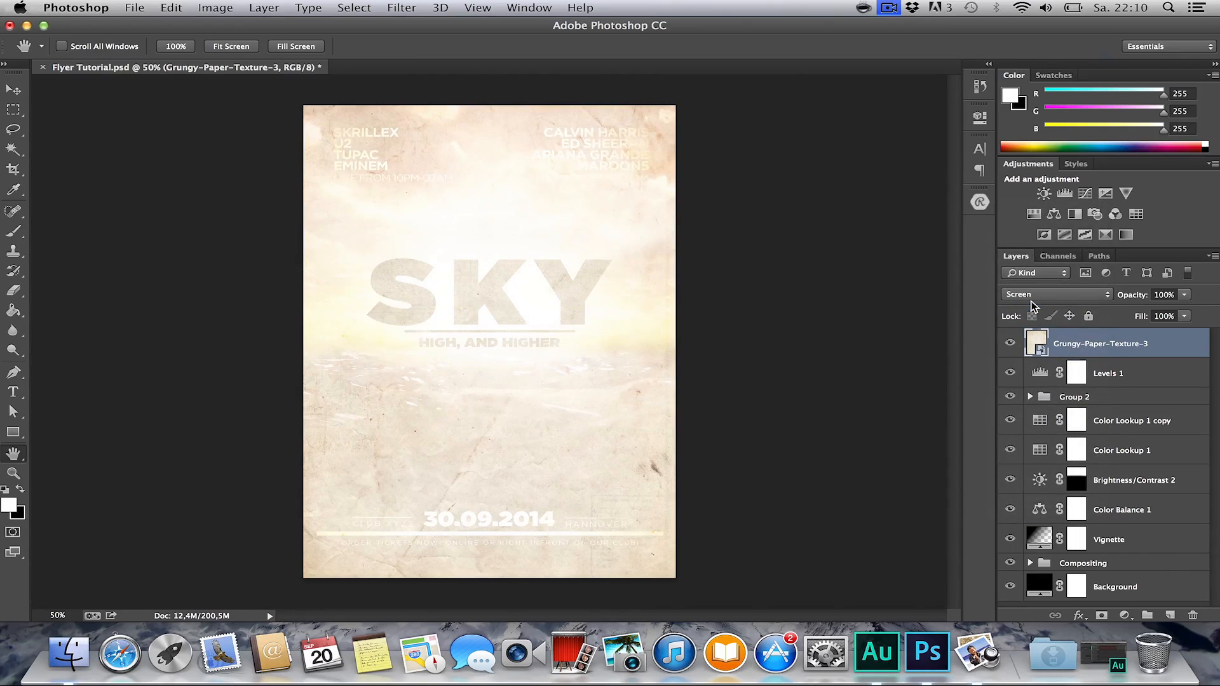
{"action": "left_click", "coordinate": [1035, 296]}
{"action": "left_click", "coordinate": [1038, 304]}
{"action": "left_click", "coordinate": [1035, 289]}
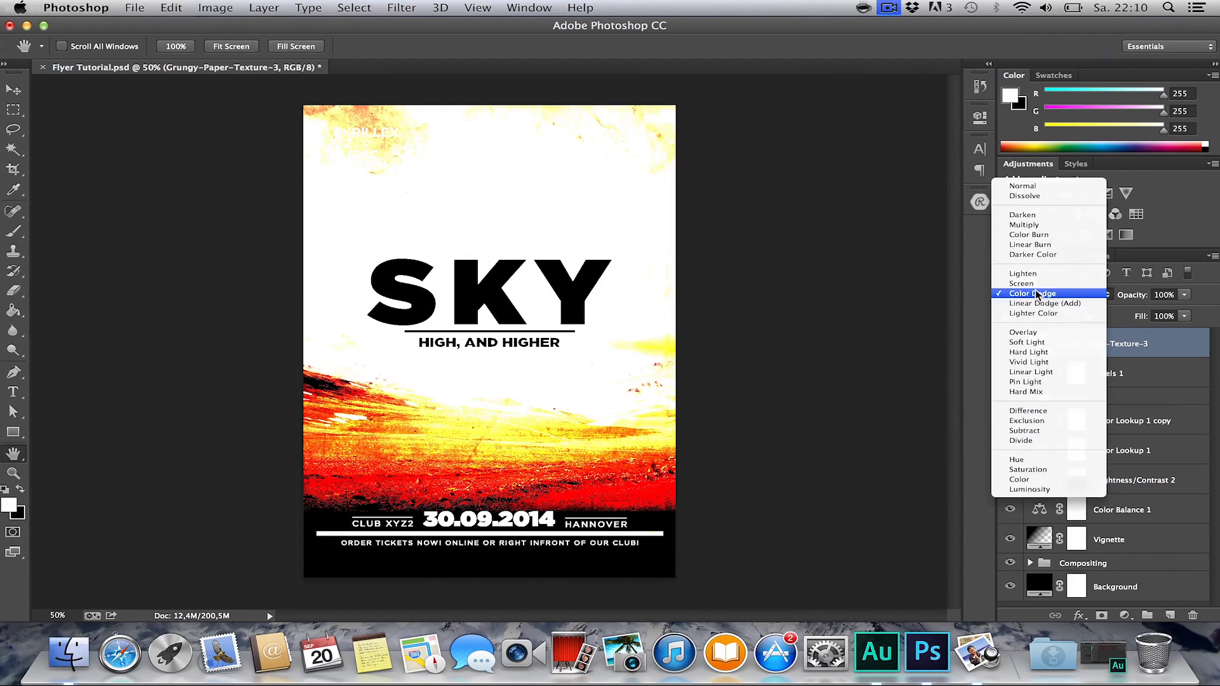
{"action": "left_click", "coordinate": [1035, 304]}
{"action": "left_click", "coordinate": [1035, 296]}
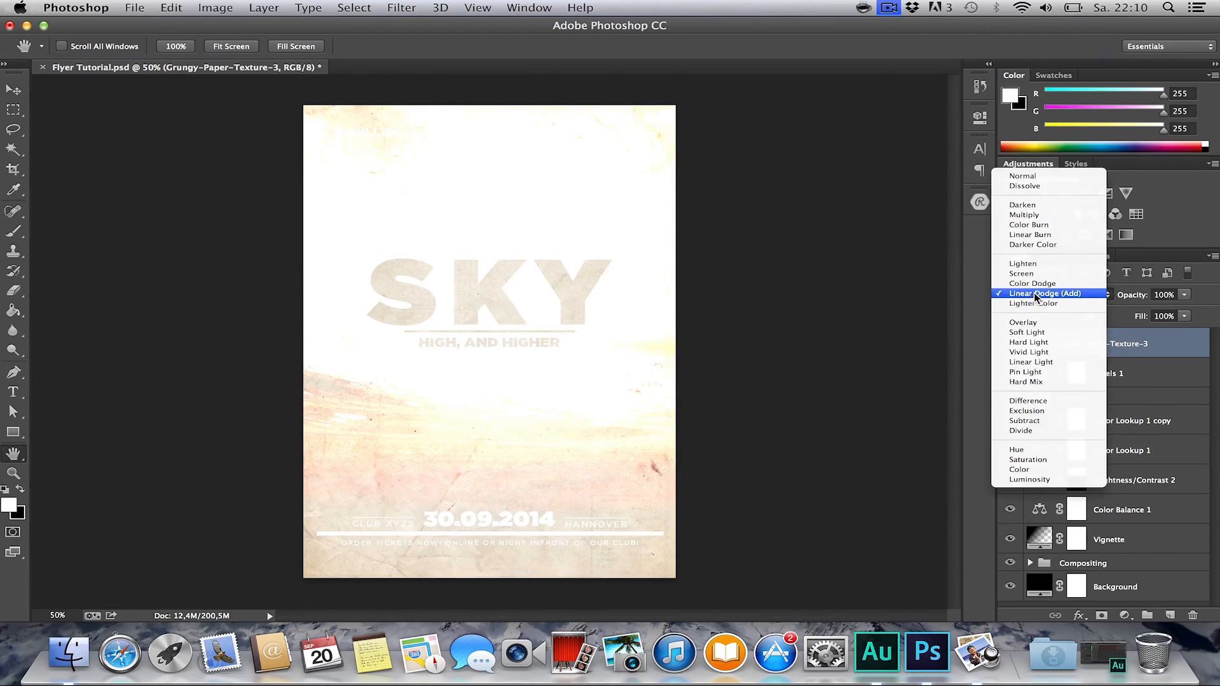
{"action": "left_click", "coordinate": [1024, 307]}
{"action": "left_click", "coordinate": [1024, 297]}
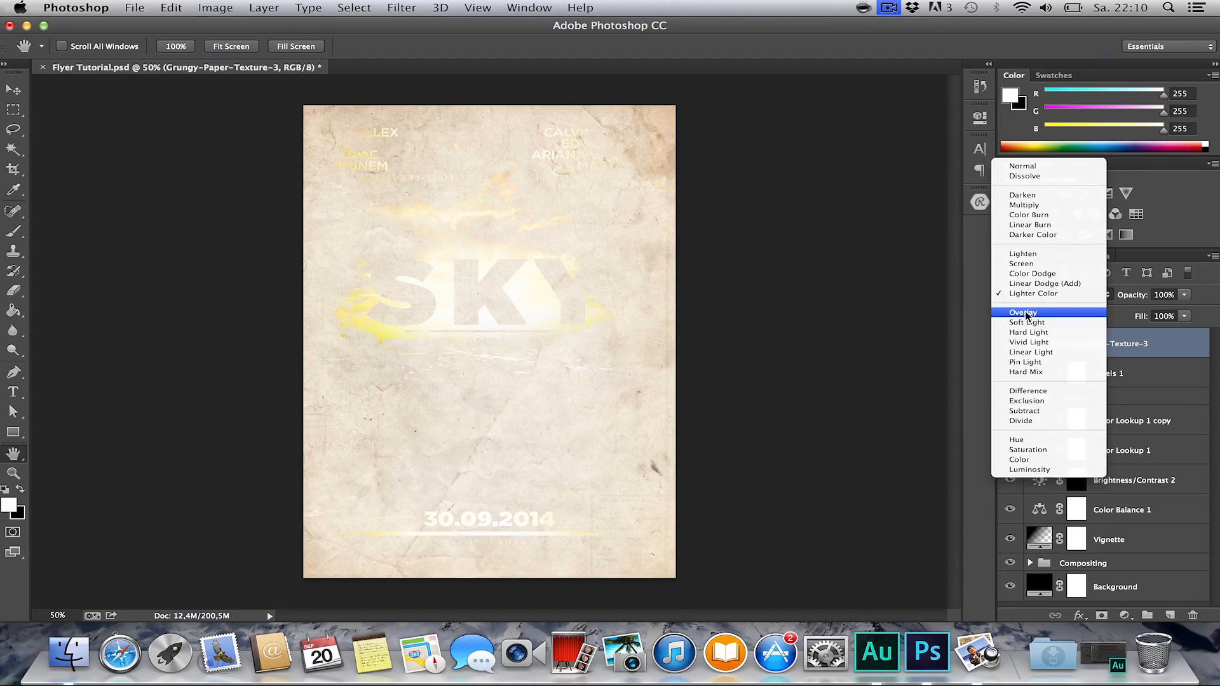
{"action": "left_click", "coordinate": [1028, 315]}
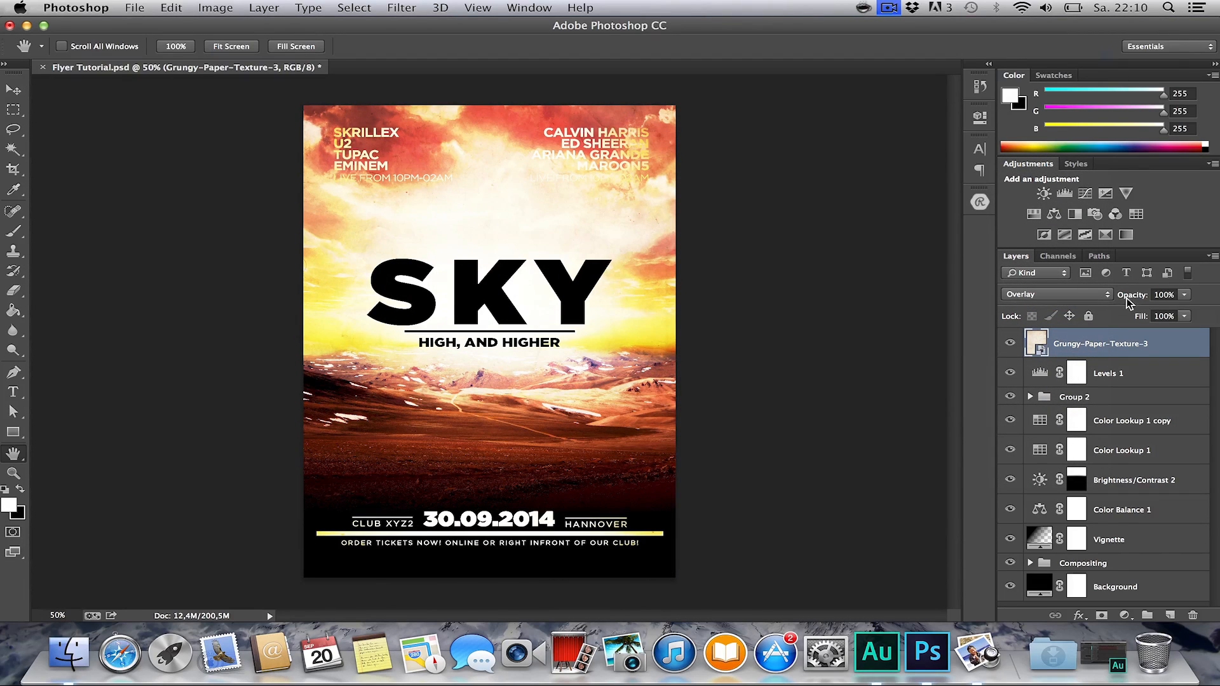
Set the Grungy-Paper-Texture-3 layer's blend mode to Soft Light and its opacity to 79%.
{"action": "left_click", "coordinate": [1052, 296]}
{"action": "left_click", "coordinate": [1045, 304]}
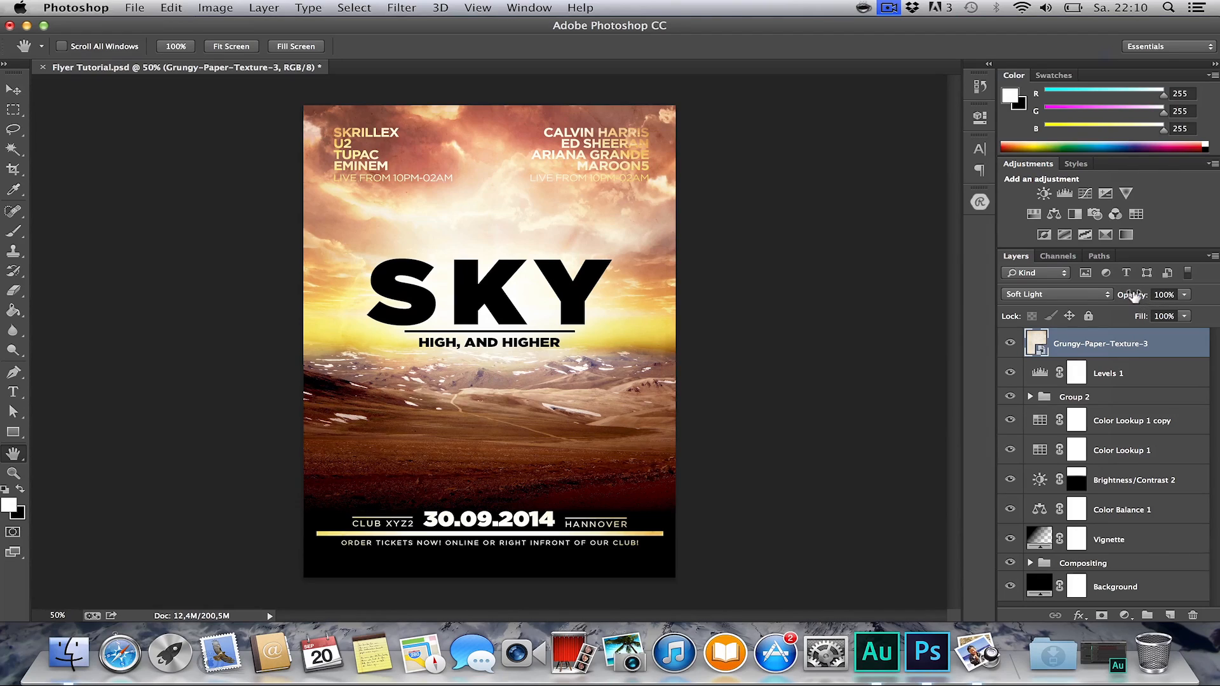
{"action": "mouse_move", "coordinate": [1134, 296]}
{"action": "left_mouse_down"}
{"action": "mouse_move", "coordinate": [1079, 300]}
{"action": "mouse_move", "coordinate": [1145, 299]}
{"action": "mouse_move", "coordinate": [1132, 298]}
{"action": "left_mouse_up"}
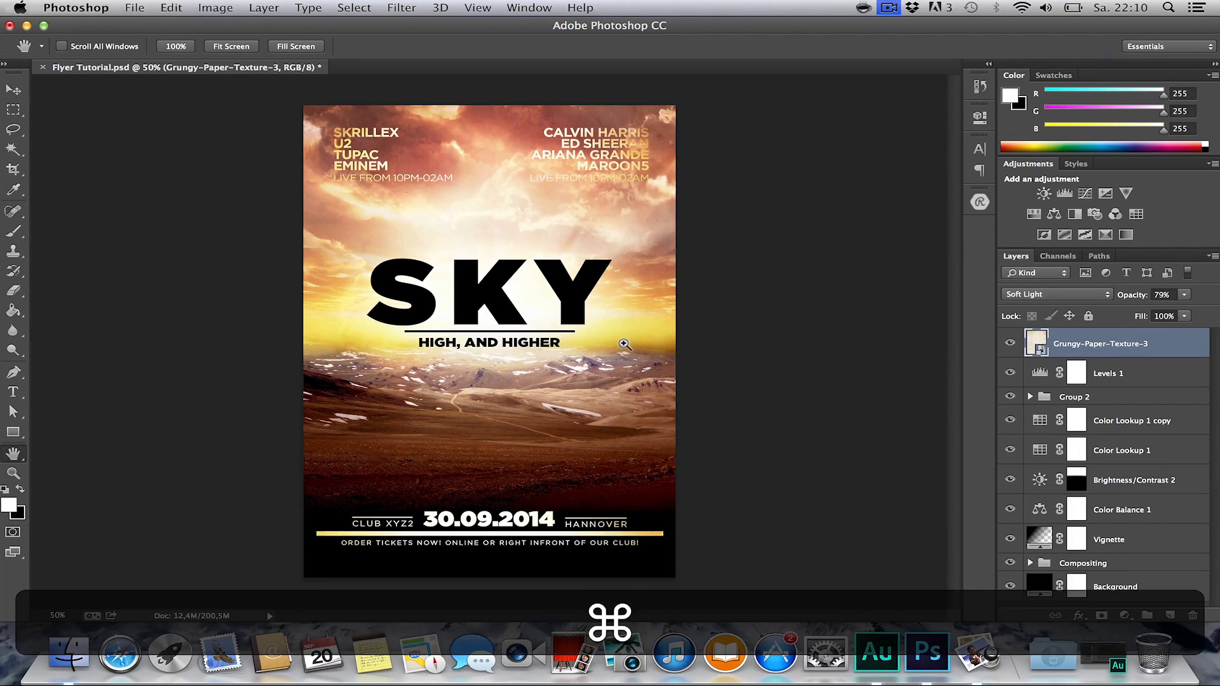
Duplicate the Grungy-Paper-Texture-3 layer, keeping only one copy above the original.
{"action": "key", "text": "super+j"}
{"action": "key", "text": "super+j"}
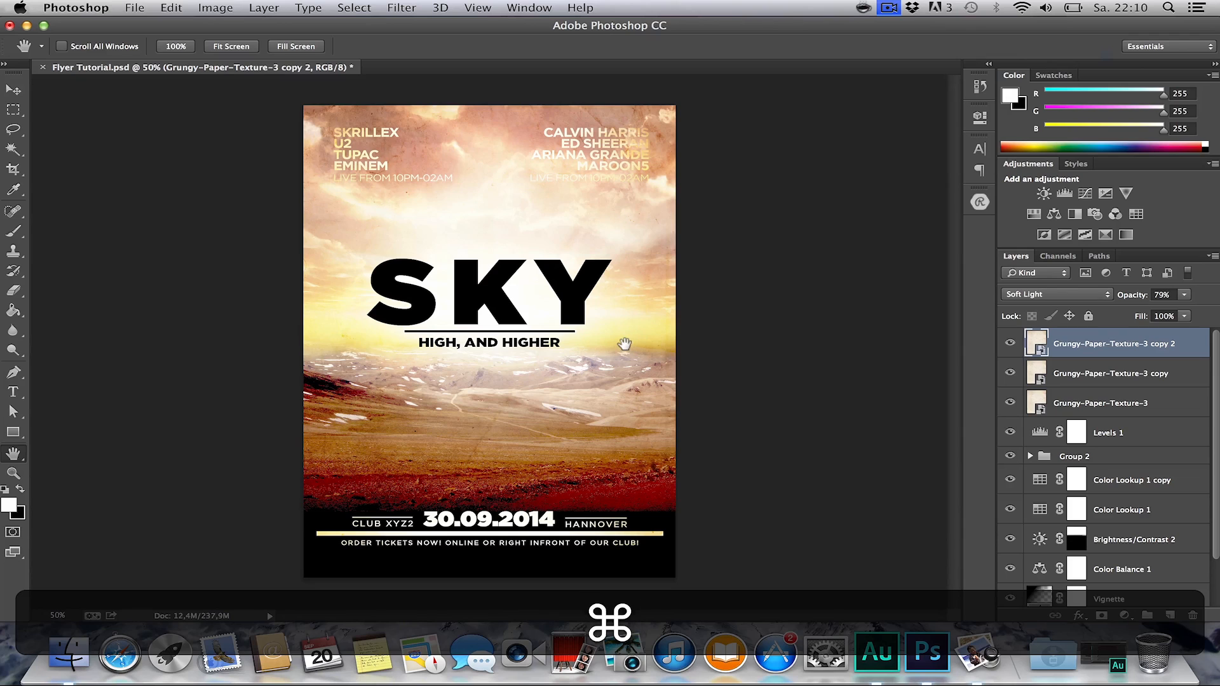
{"action": "key", "text": "BackSpace"}
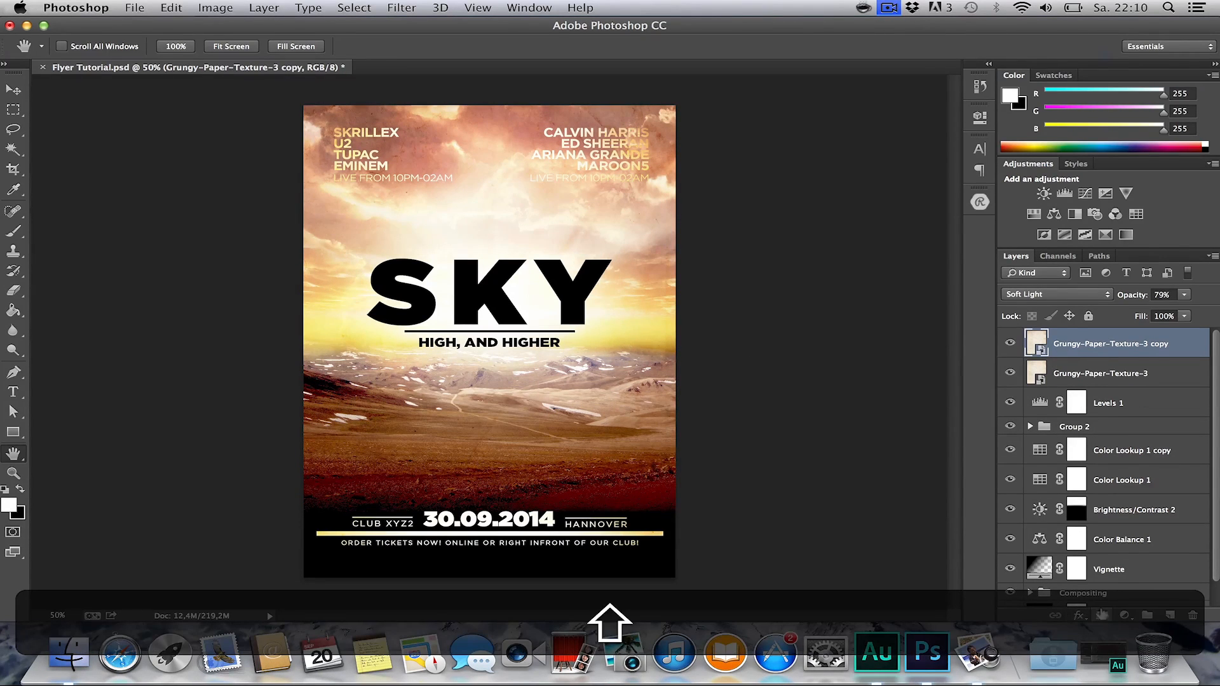
Add a layer mask to the paper texture copy and brush black over the poster's upper half with a 500 px brush.
{"action": "left_click", "coordinate": [1102, 614]}
{"action": "key", "text": "b"}
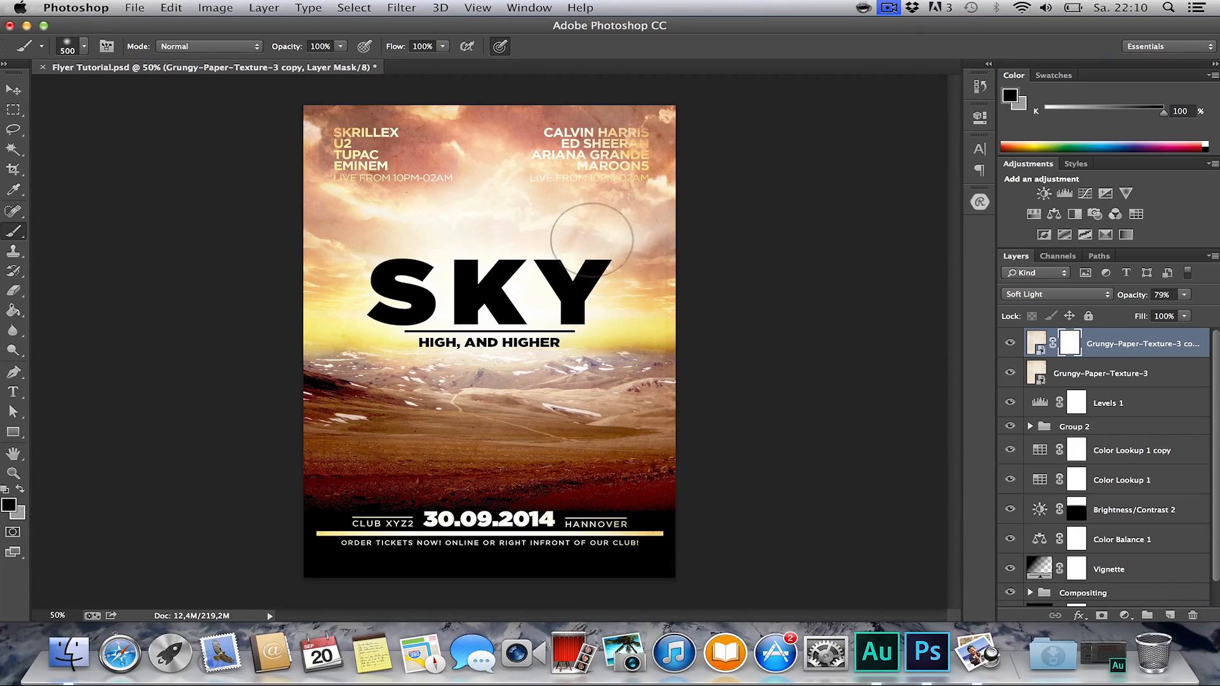
{"action": "mouse_move", "coordinate": [648, 228]}
{"action": "left_mouse_down"}
{"action": "mouse_move", "coordinate": [307, 225]}
{"action": "mouse_move", "coordinate": [181, 125]}
{"action": "mouse_move", "coordinate": [493, 186]}
{"action": "left_mouse_up"}
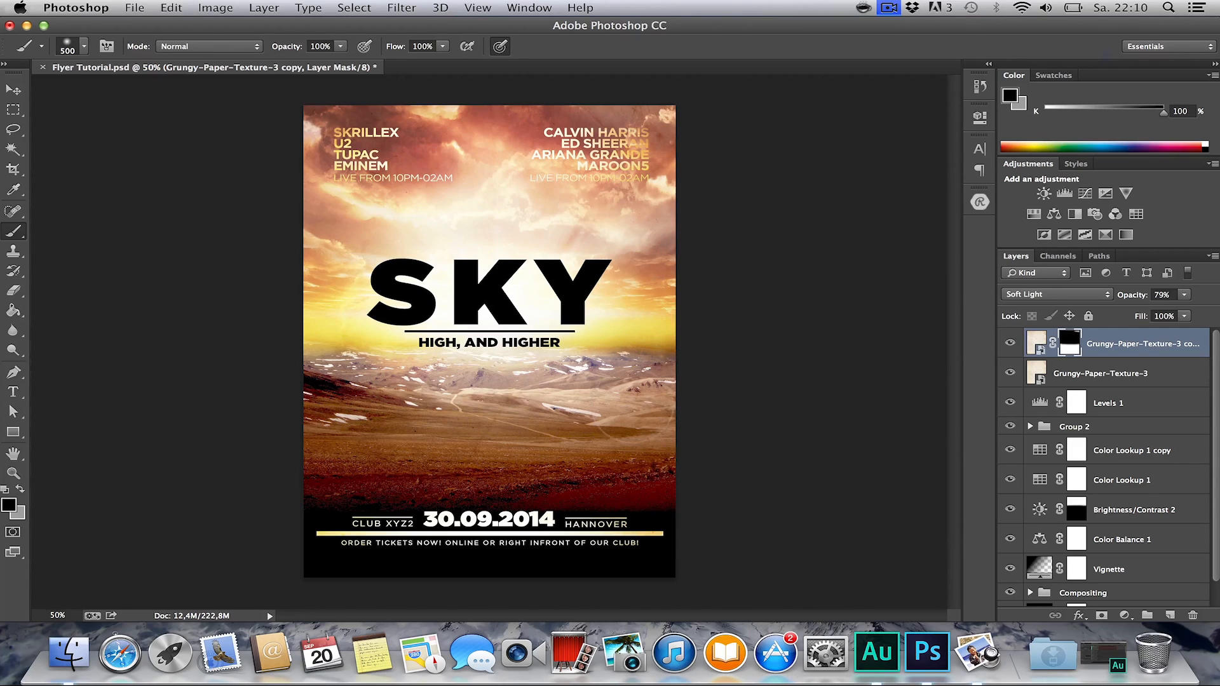
Compare the poster with and without the masked texture copy, and with and without the original paper texture.
{"action": "left_click", "coordinate": [1008, 343]}
{"action": "left_click", "coordinate": [1007, 344]}
{"action": "left_click", "coordinate": [1009, 343]}
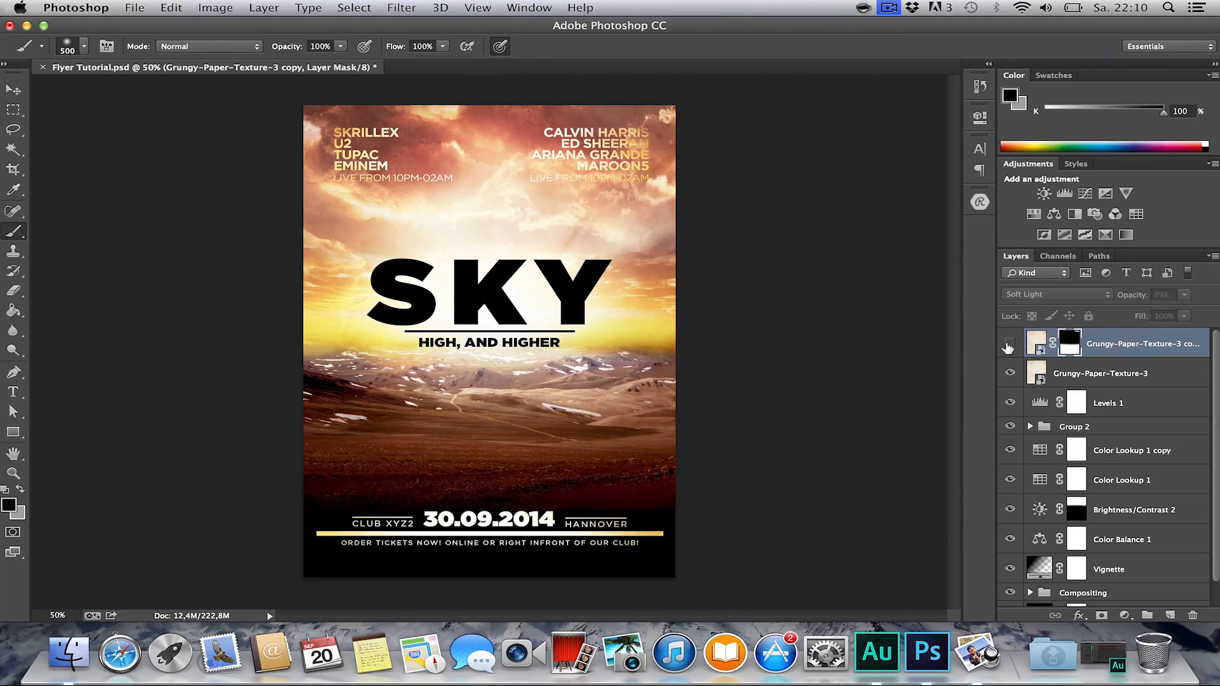
{"action": "left_click", "coordinate": [1008, 344]}
{"action": "left_click", "coordinate": [1008, 344]}
{"action": "left_click", "coordinate": [1008, 344]}
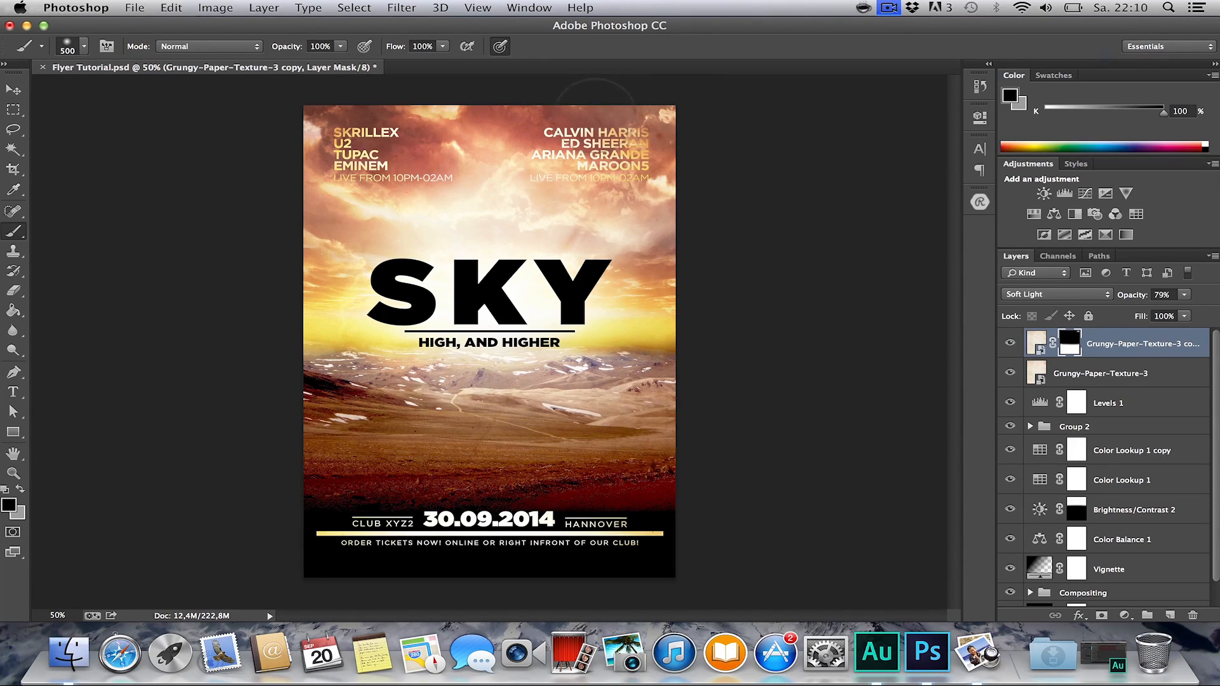
{"action": "key", "text": "h"}
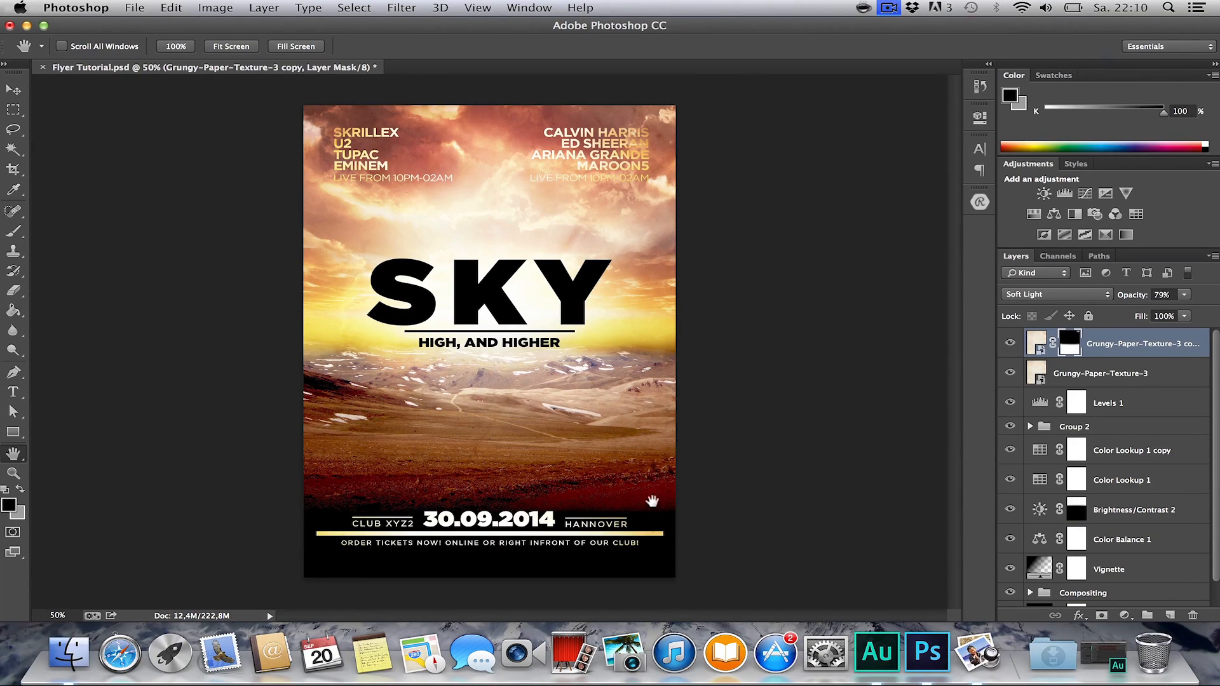
{"action": "left_click", "coordinate": [1006, 370]}
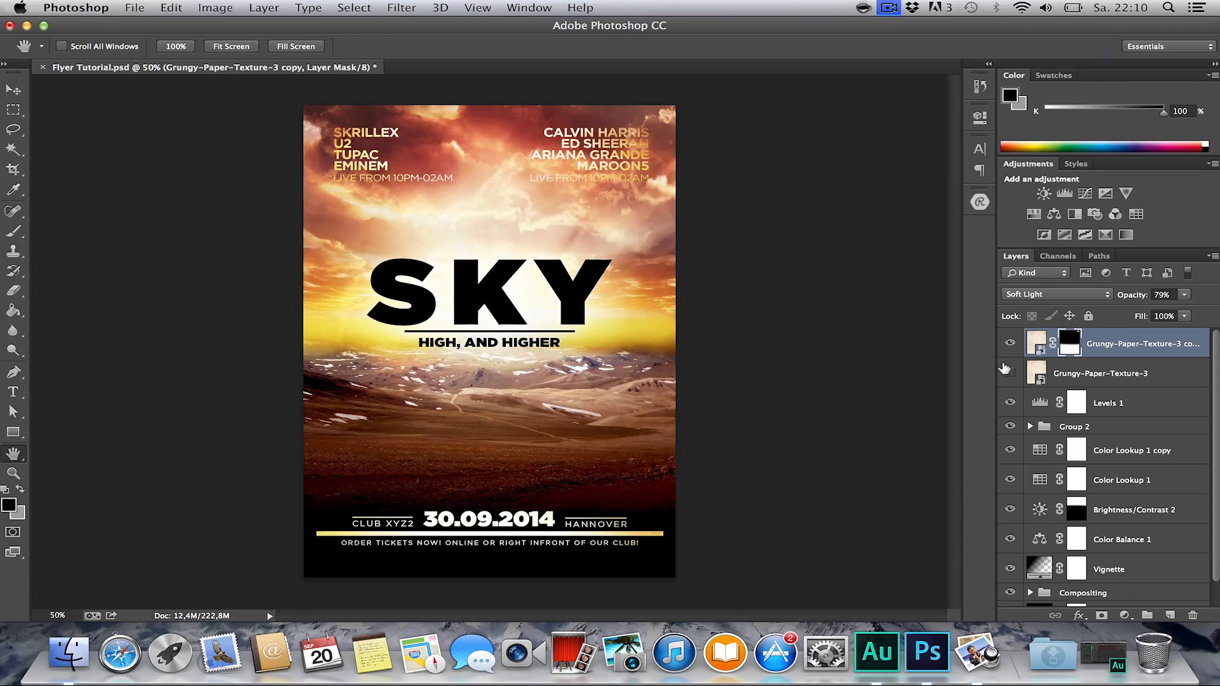
{"action": "left_click", "coordinate": [1006, 370]}
Add a layer mask to the original Grungy-Paper-Texture-3 layer and brush black over the footer area, reducing the brush opacity to 50%.
{"action": "left_click", "coordinate": [1037, 373]}
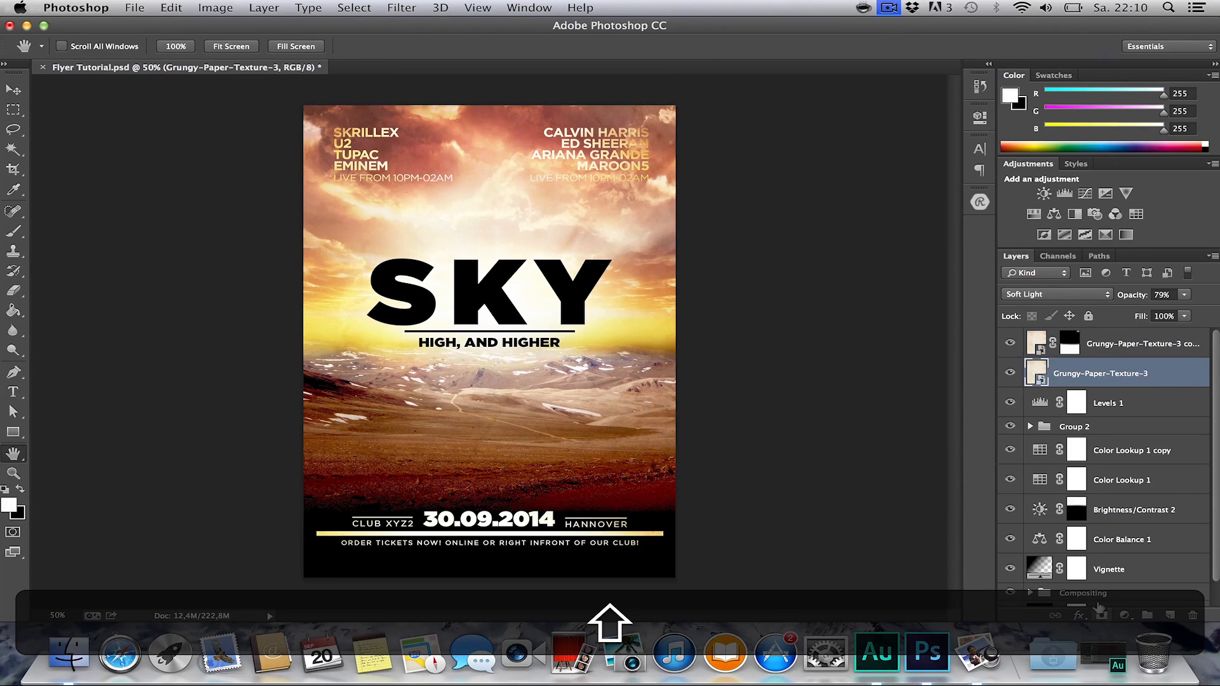
{"action": "left_click", "coordinate": [1101, 615], "text": "shift"}
{"action": "key", "text": "shift+b"}
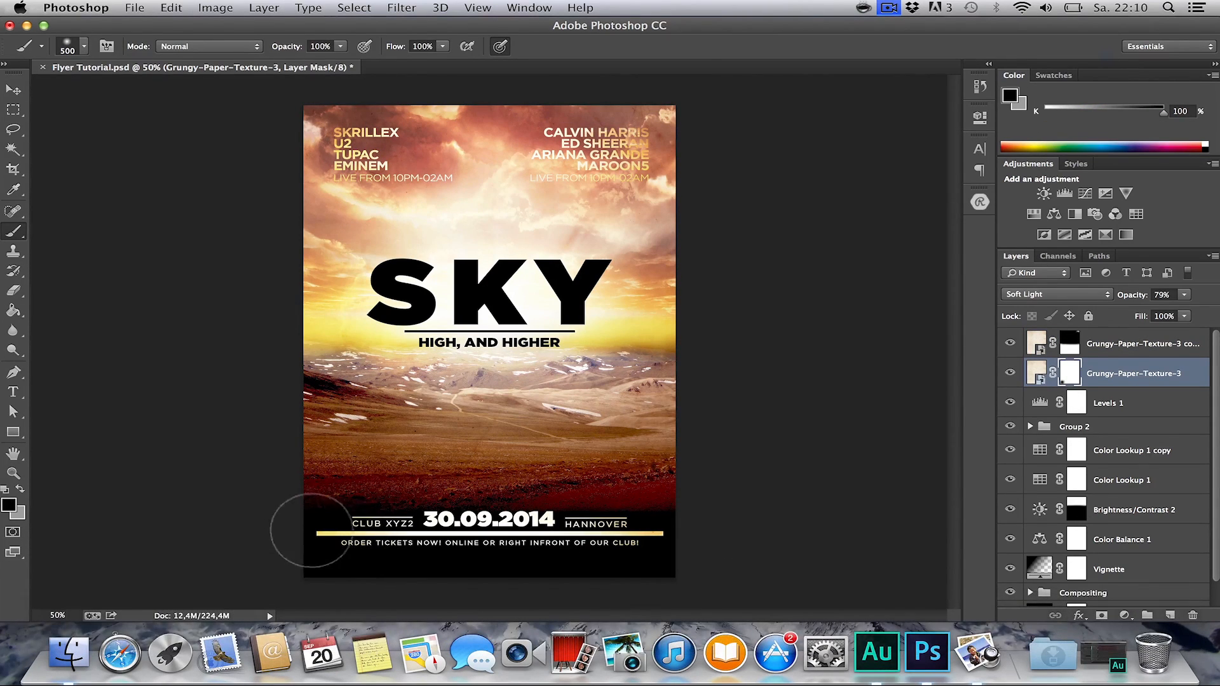
{"action": "left_click_drag", "start_coordinate": [524, 532], "coordinate": [434, 531]}
{"action": "right_click", "coordinate": [448, 532]}
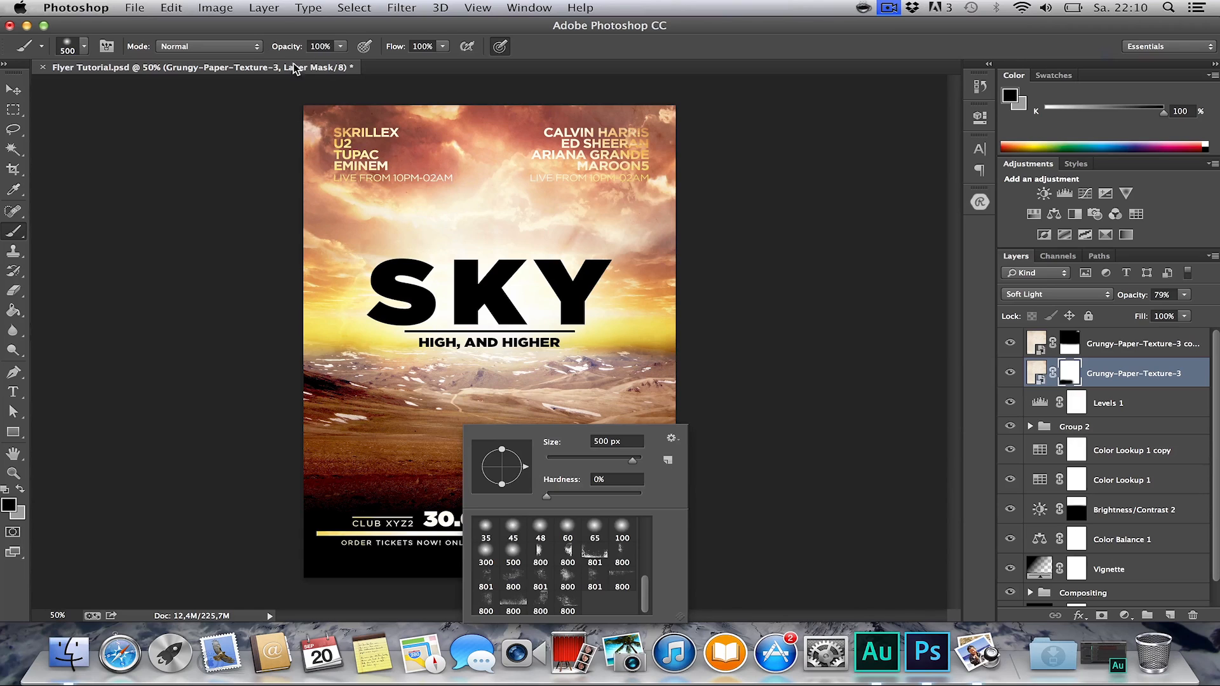
{"action": "left_click_drag", "start_coordinate": [287, 46], "coordinate": [249, 50]}
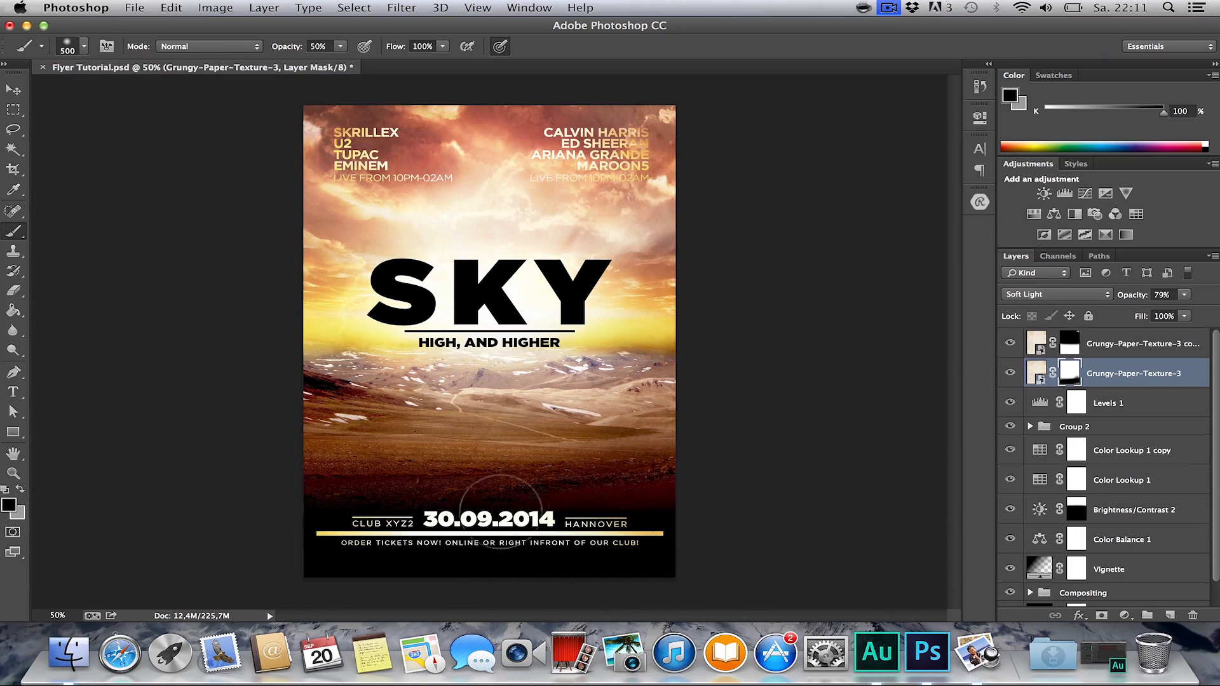
{"action": "key", "text": "h"}
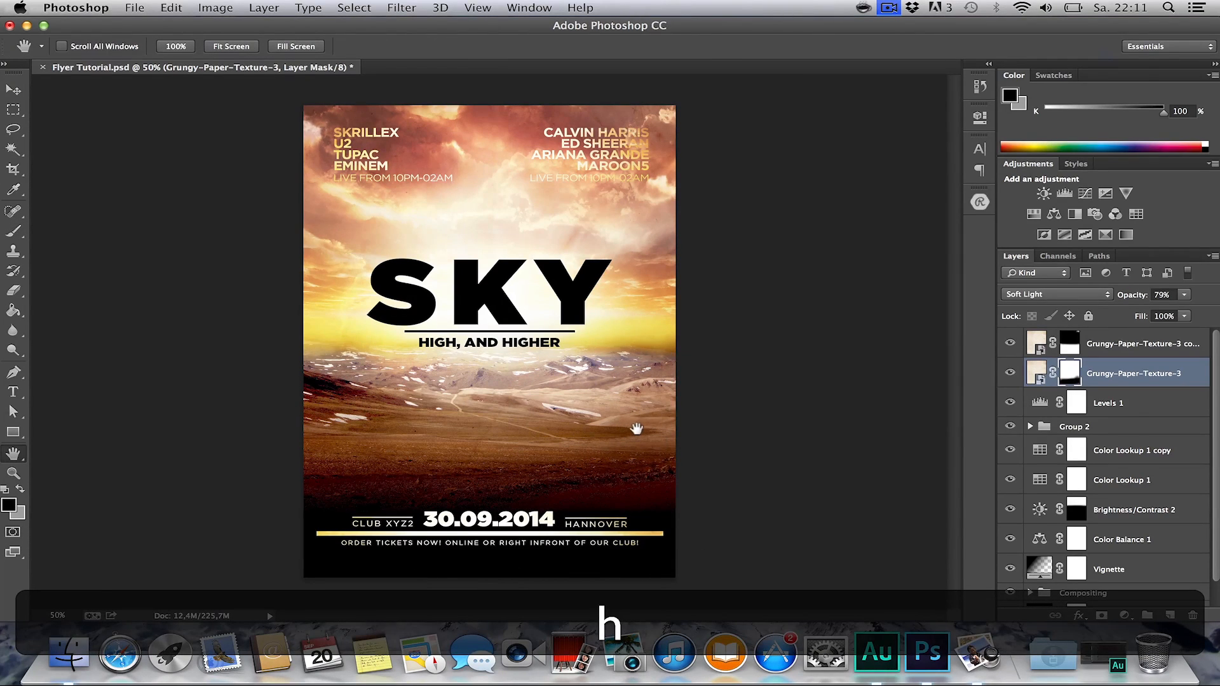
Place the brown paper-texture-opensource image from the Paper Texture folder and scale it proportionally to about 155% to cover the canvas.
{"action": "left_click", "coordinate": [70, 652]}
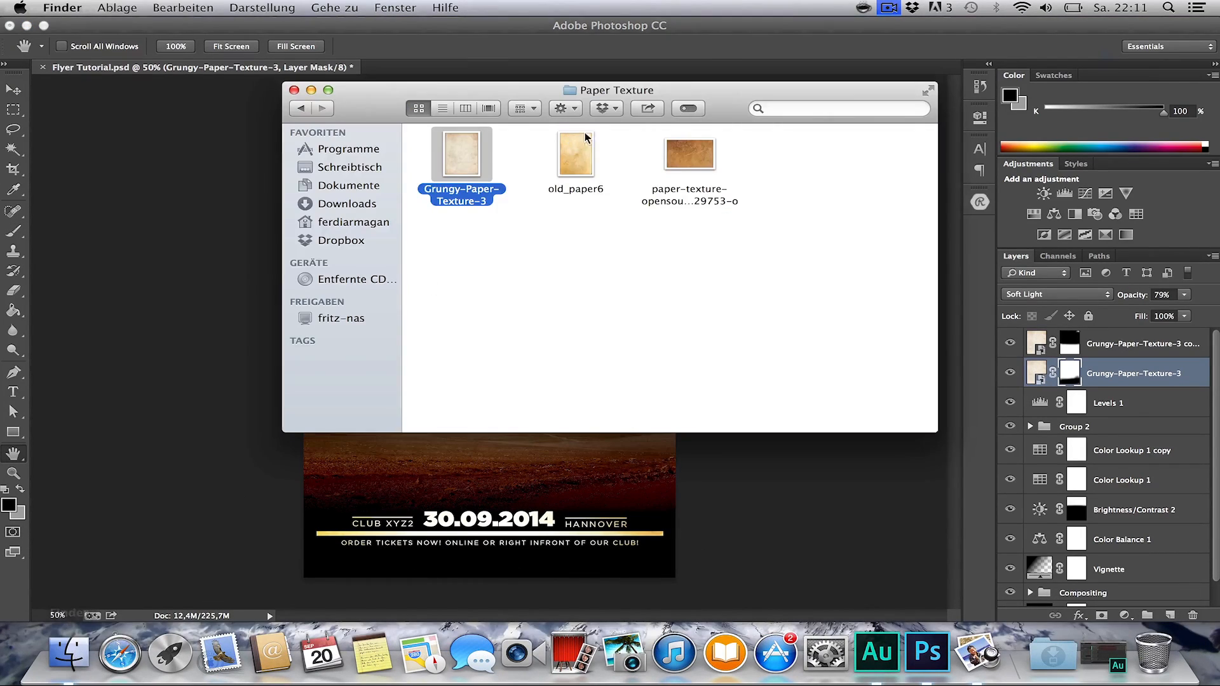
{"action": "left_click_drag", "start_coordinate": [687, 155], "coordinate": [168, 273]}
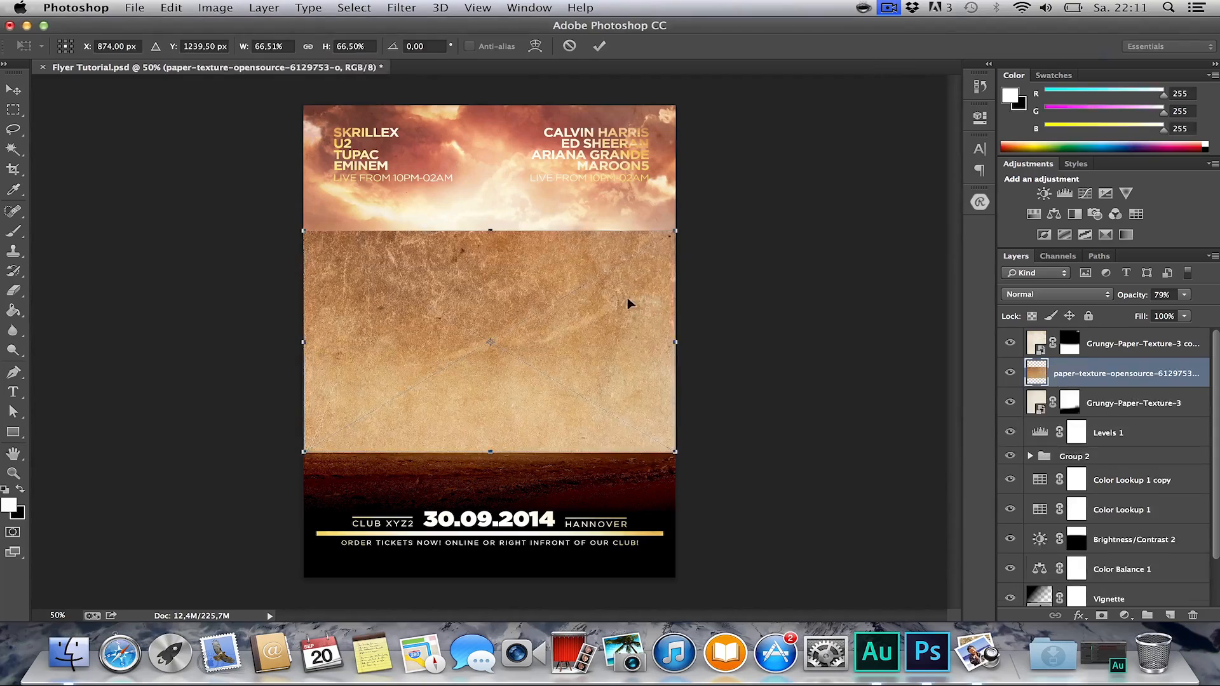
{"action": "left_click_drag", "start_coordinate": [695, 259], "coordinate": [714, 240]}
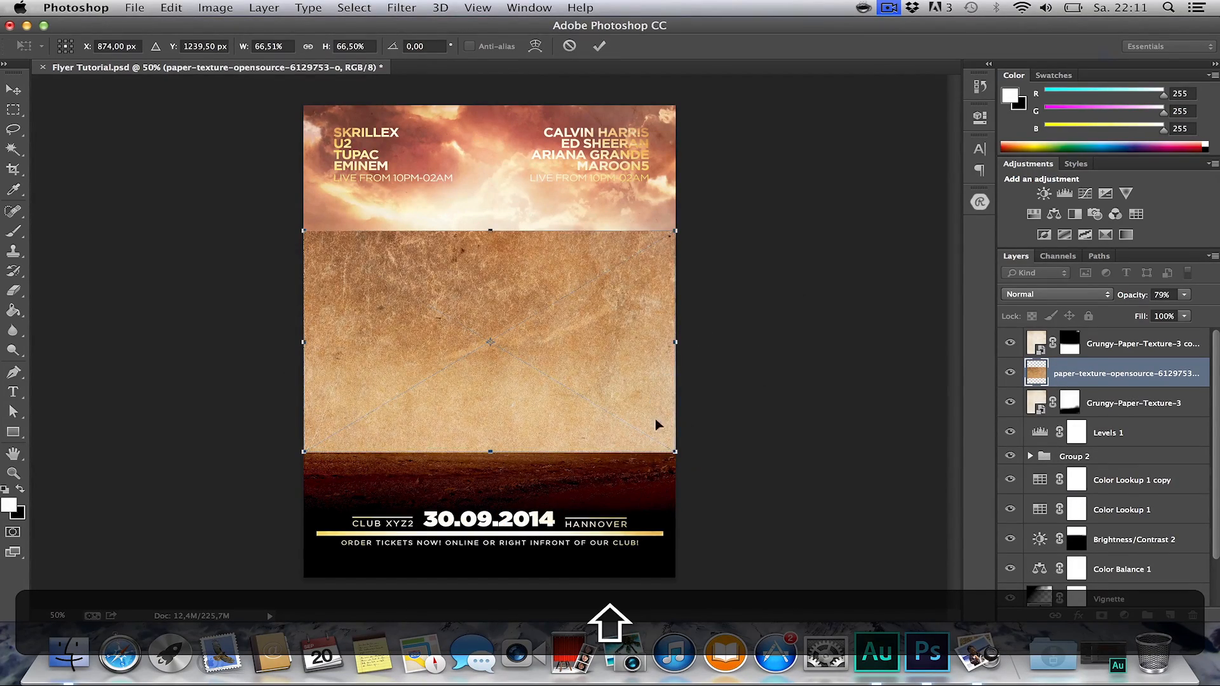
{"action": "left_click_drag", "start_coordinate": [675, 452], "coordinate": [910, 630]}
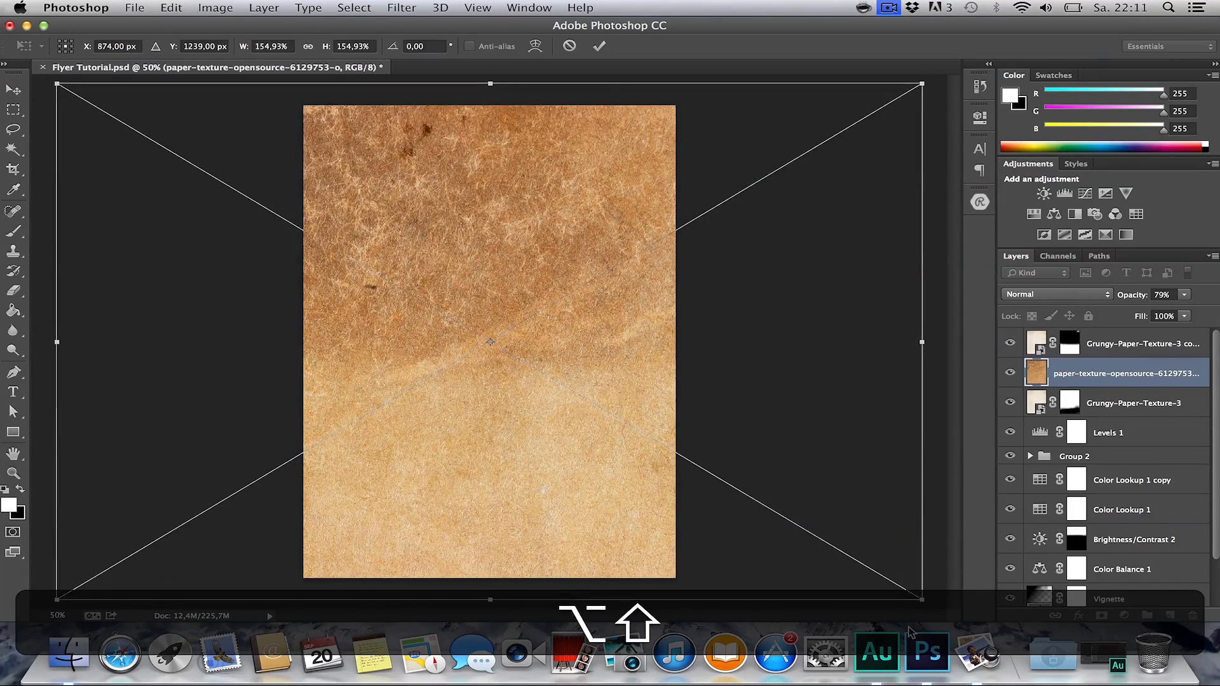
{"action": "key", "text": "Return"}
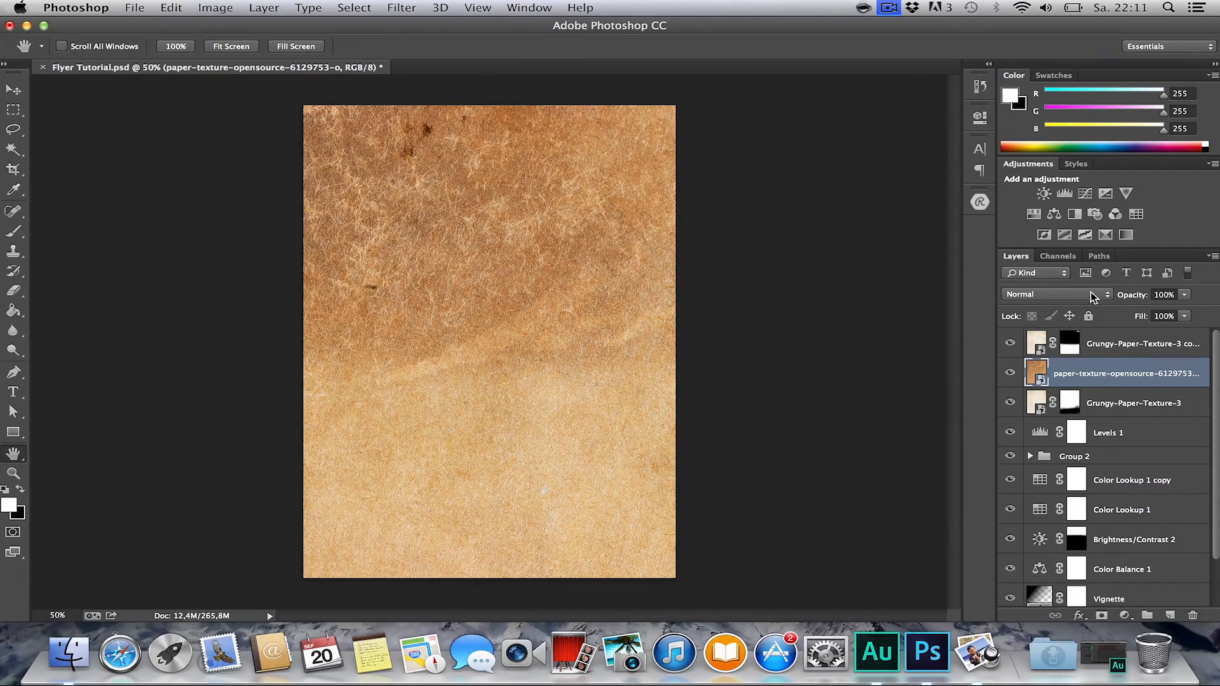
Try the Lighten blend mode on the brown paper texture layer.
{"action": "left_click", "coordinate": [1090, 295]}
{"action": "left_click", "coordinate": [1046, 372]}
{"action": "left_click", "coordinate": [1050, 295]}
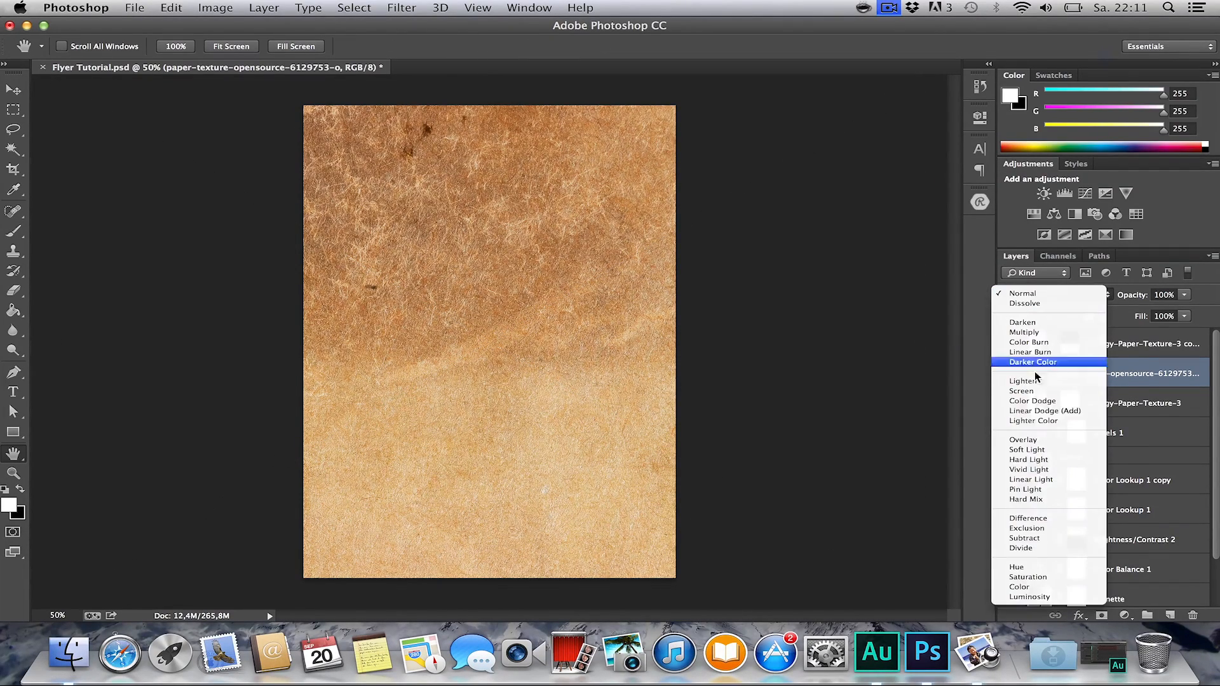
{"action": "left_click", "coordinate": [1035, 381]}
Set the brown paper texture layer's blend mode to Soft Light and its opacity to 72%.
{"action": "left_click", "coordinate": [1042, 293]}
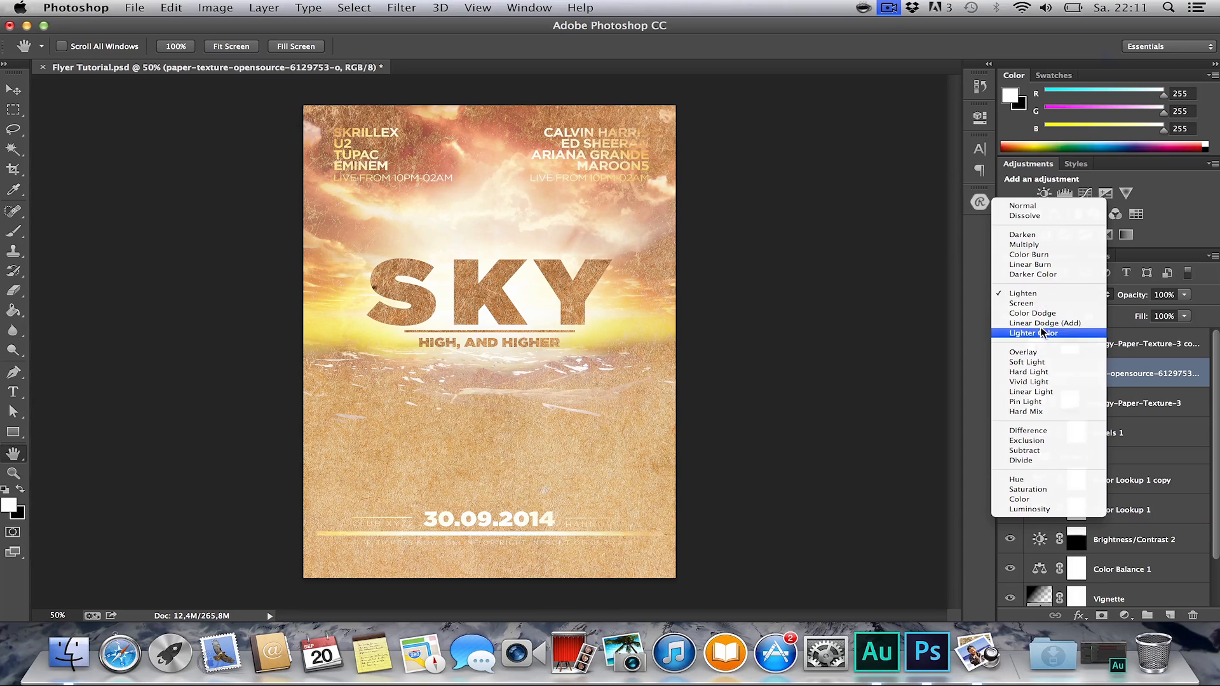
{"action": "left_click", "coordinate": [1038, 362]}
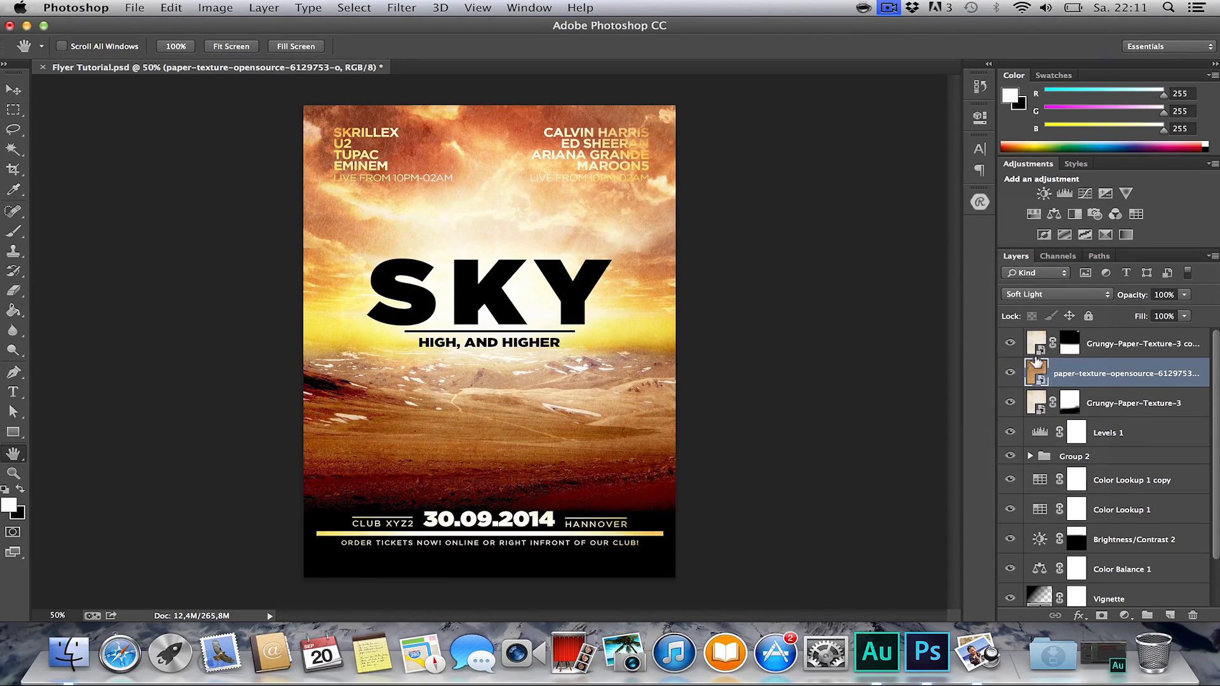
{"action": "left_click_drag", "start_coordinate": [1130, 298], "coordinate": [1103, 300]}
Add a Black & White adjustment above the brown paper texture and clip it to that layer.
{"action": "left_click", "coordinate": [1080, 616]}
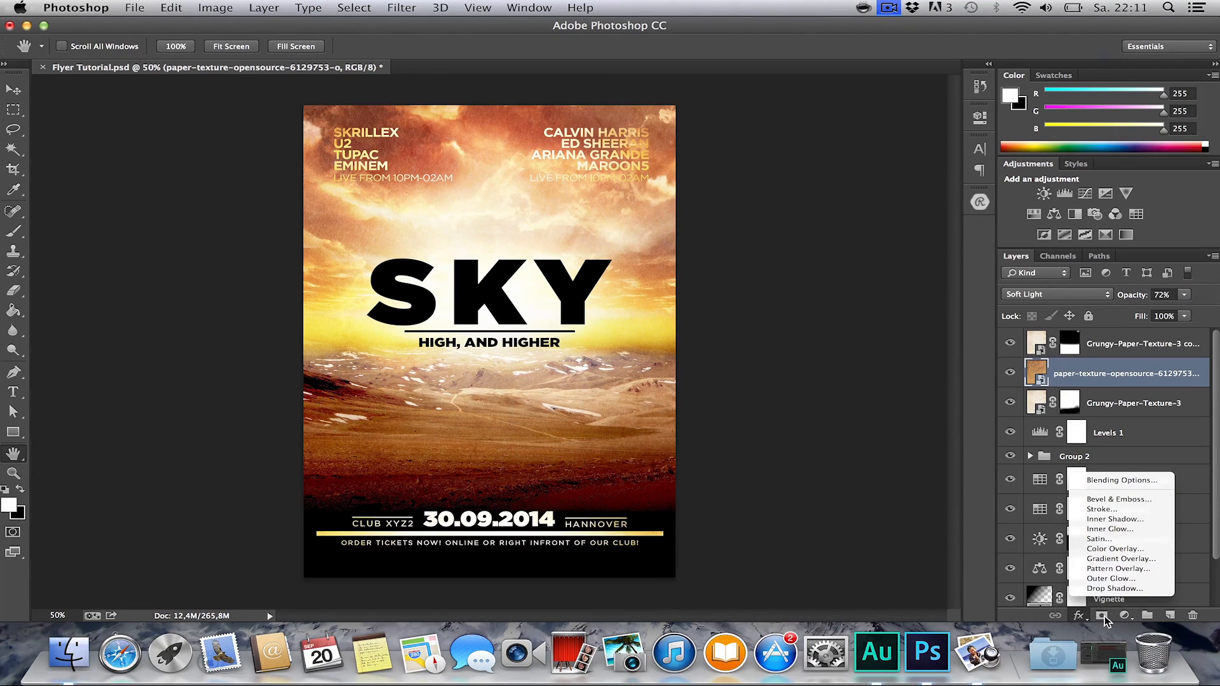
{"action": "left_click", "coordinate": [1125, 615]}
{"action": "left_click", "coordinate": [1125, 615]}
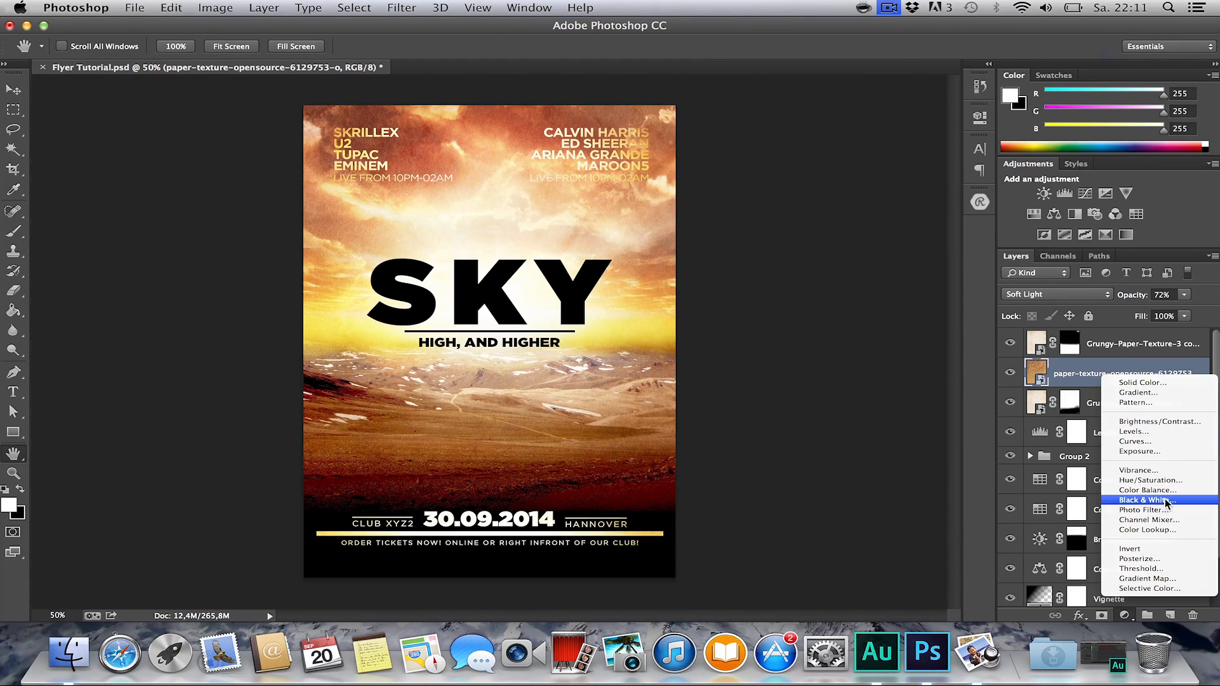
{"action": "left_click", "coordinate": [1118, 383]}
{"action": "right_click", "coordinate": [1113, 374]}
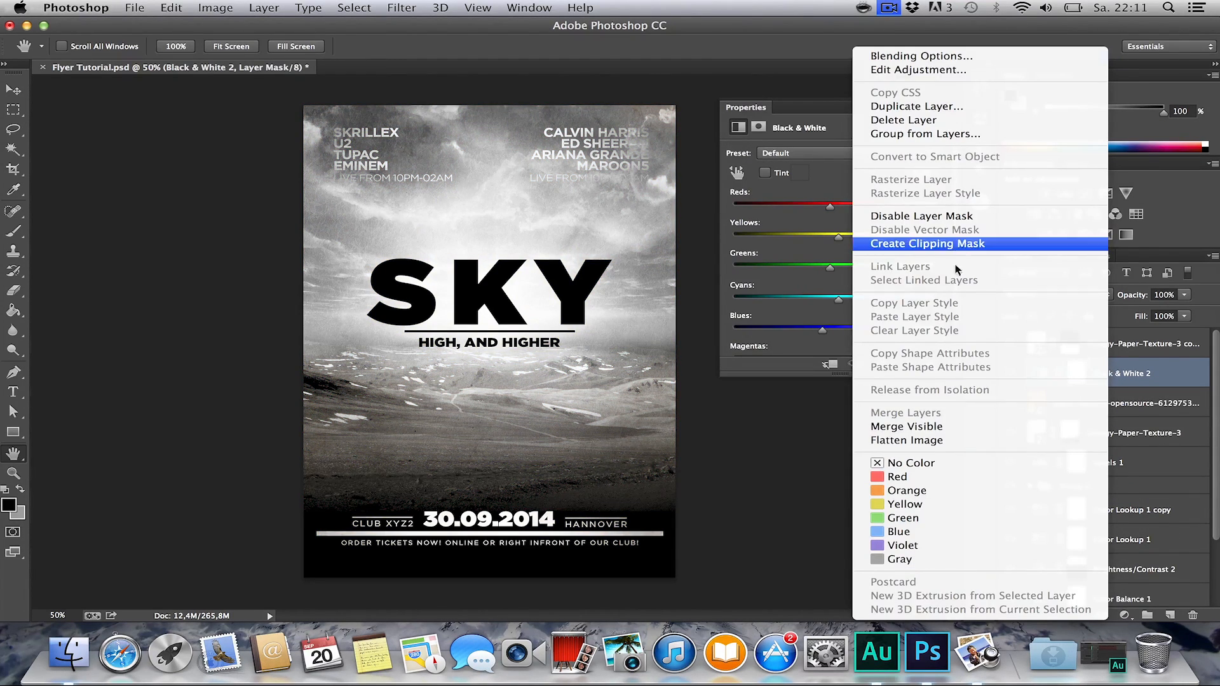
{"action": "left_click", "coordinate": [953, 244]}
{"action": "left_click", "coordinate": [931, 108]}
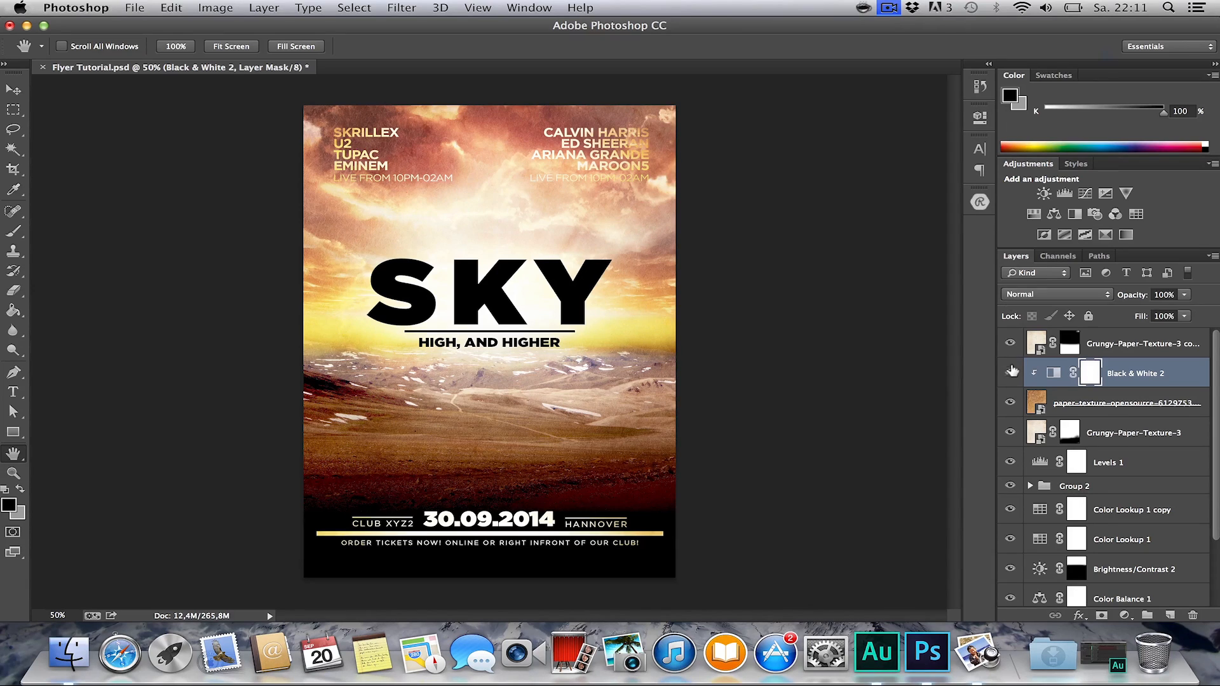
Lower the opacity of the brown paper texture layer to about 36%.
{"action": "key", "text": "h"}
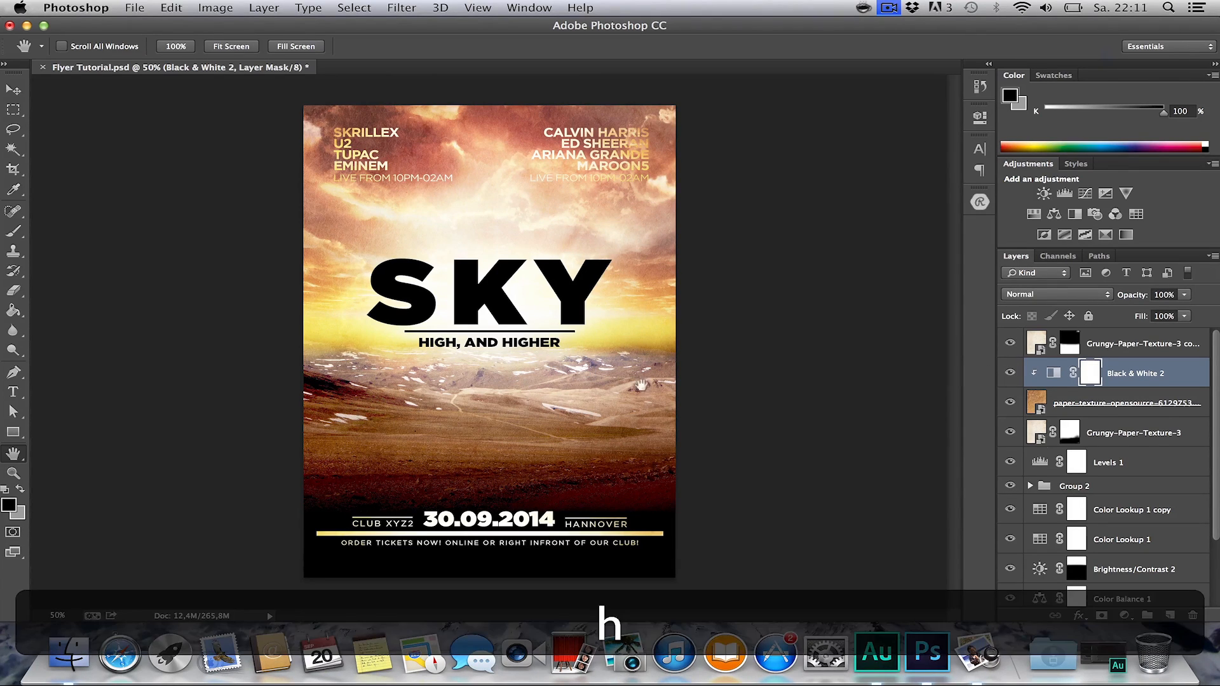
{"action": "left_click", "coordinate": [1151, 414]}
{"action": "left_click", "coordinate": [1128, 295]}
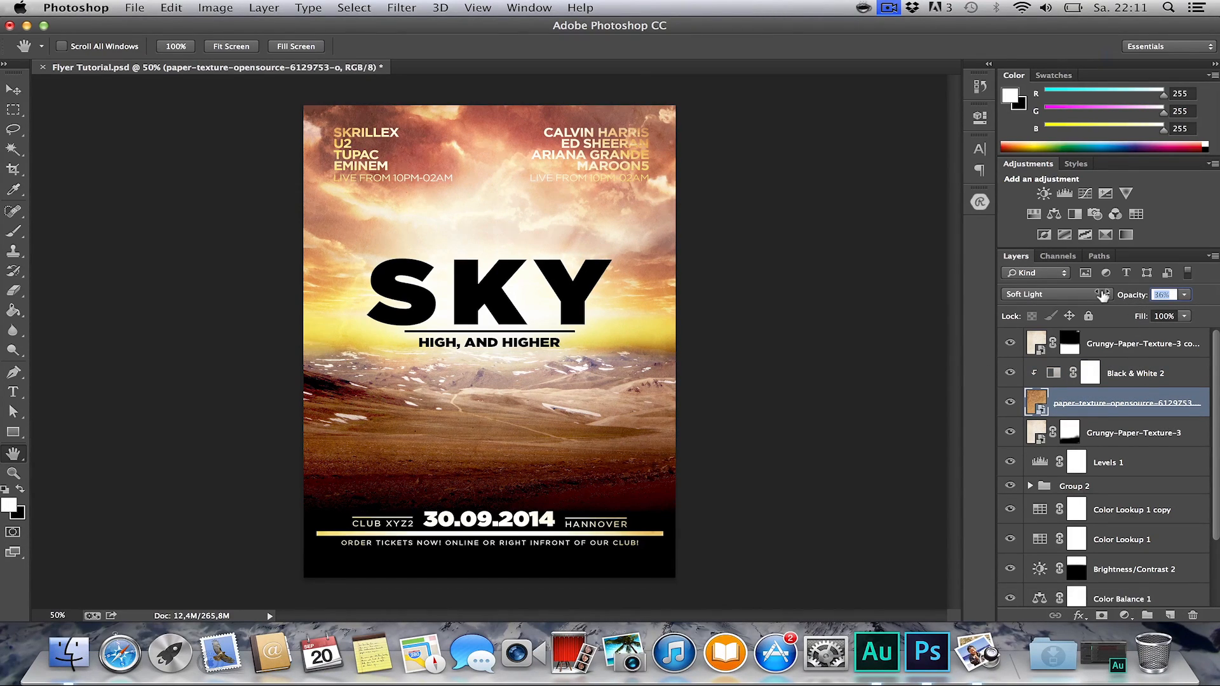
{"action": "left_click_drag", "start_coordinate": [1126, 295], "coordinate": [1101, 303]}
Duplicate the Levels 1 adjustment to the top of the layer stack and set its input levels to 5, 0.78 and 247.
{"action": "left_click", "coordinate": [1121, 456]}
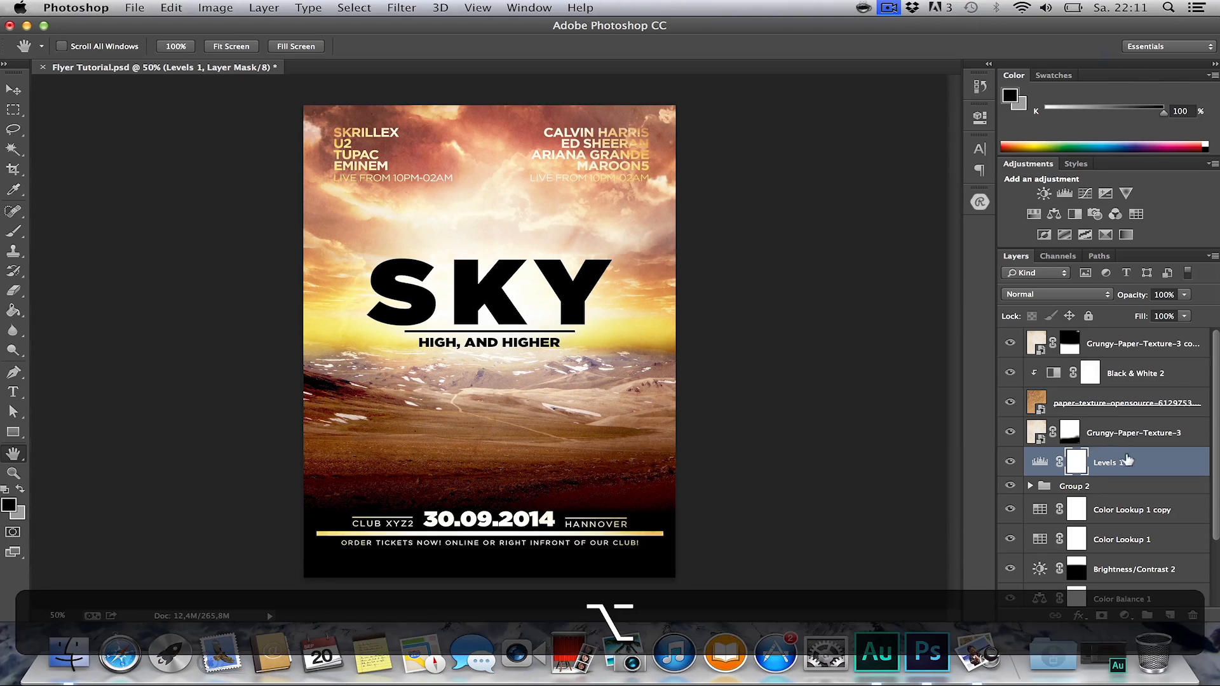
{"action": "left_click_drag", "start_coordinate": [1104, 454], "coordinate": [1076, 337]}
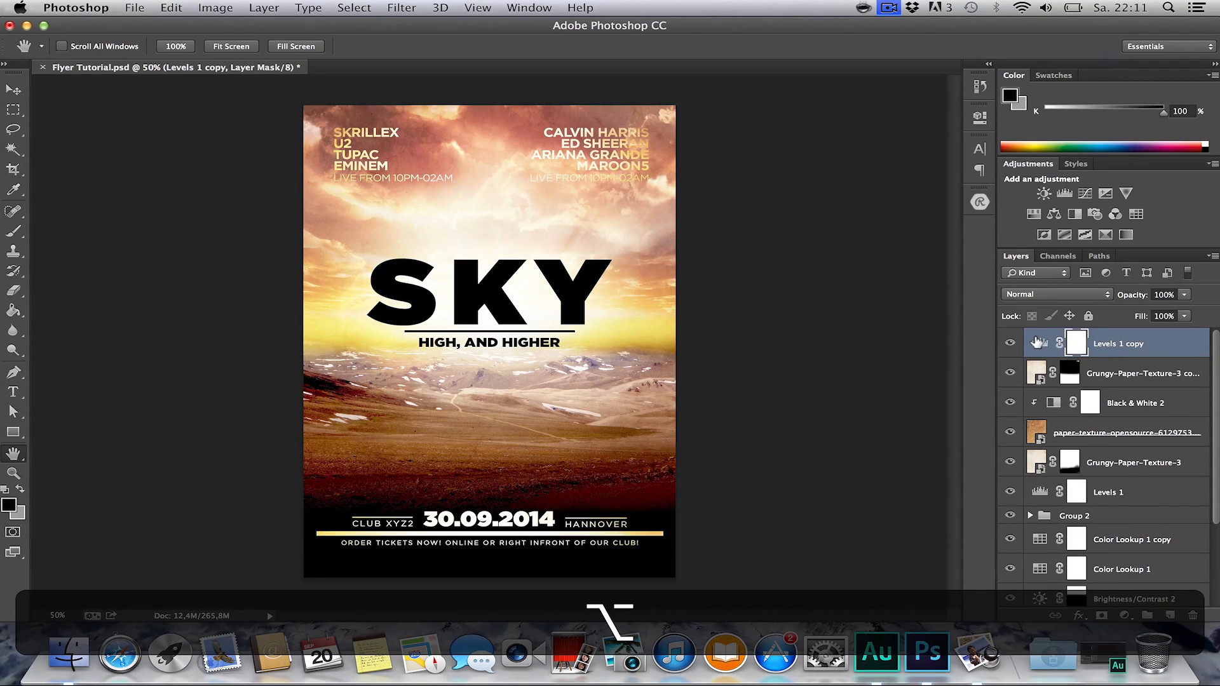
{"action": "double_click", "coordinate": [1035, 343]}
{"action": "left_click_drag", "start_coordinate": [840, 264], "coordinate": [931, 265]}
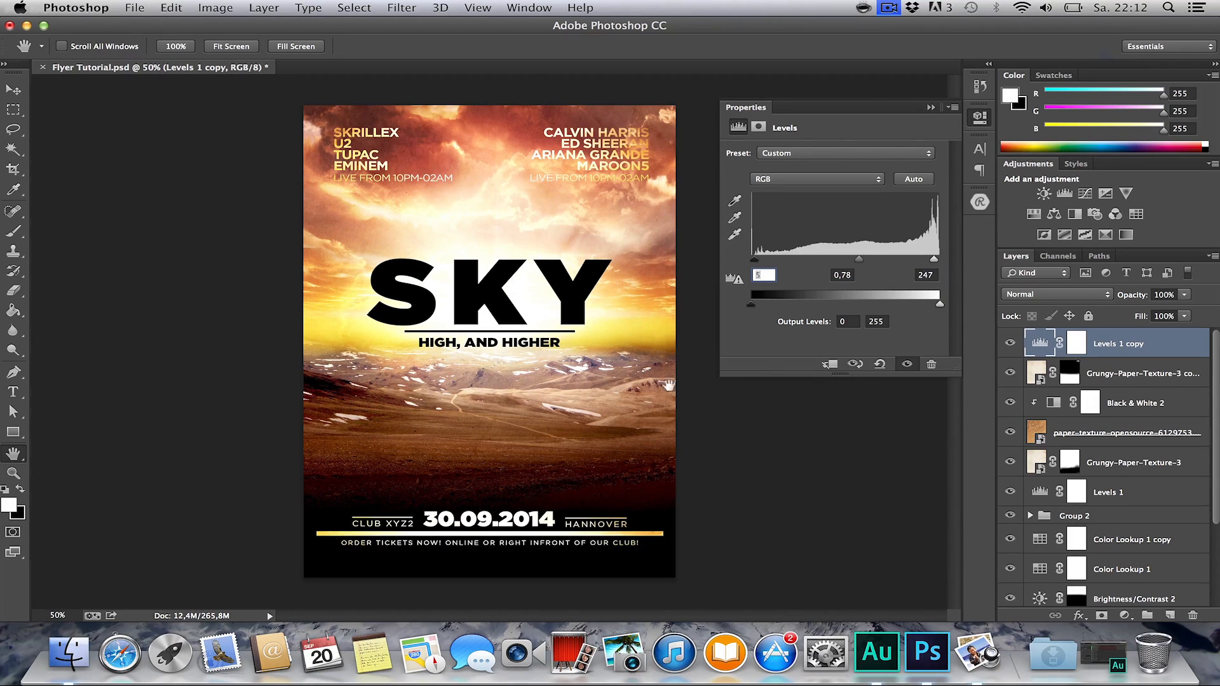
{"action": "left_click", "coordinate": [930, 108]}
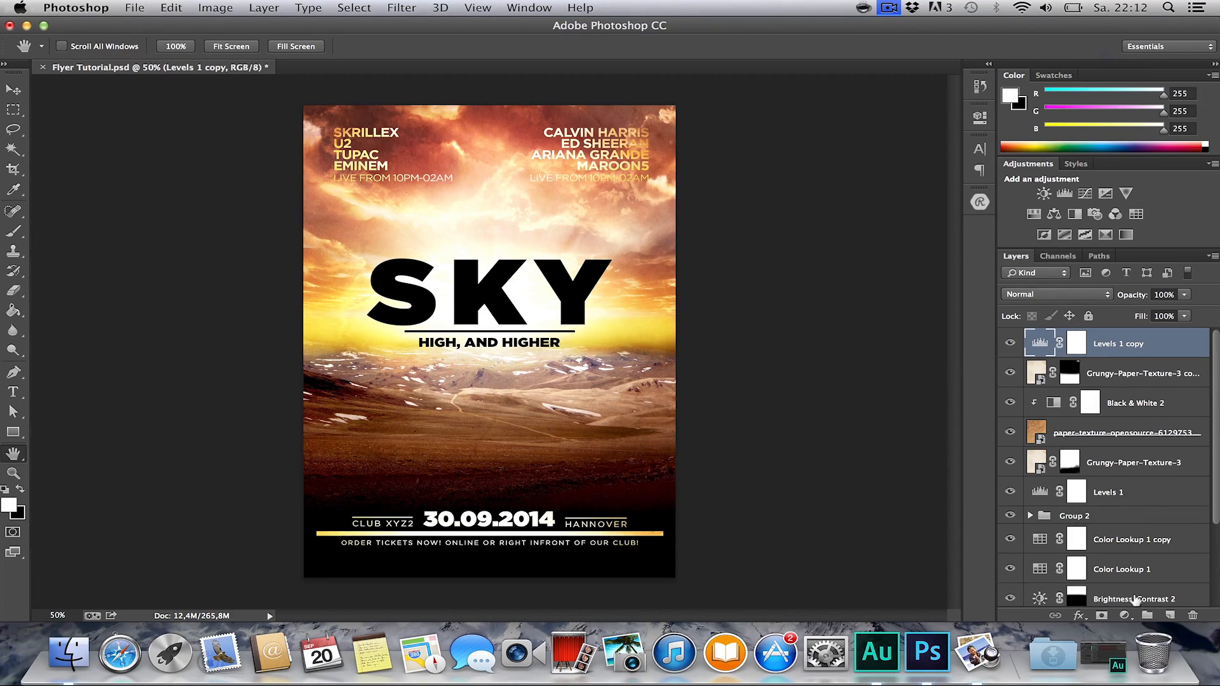
Add a Solid Color fill layer in dark purple #38103e above the copied Levels adjustment.
{"action": "left_click", "coordinate": [1125, 616]}
{"action": "left_click", "coordinate": [1142, 382]}
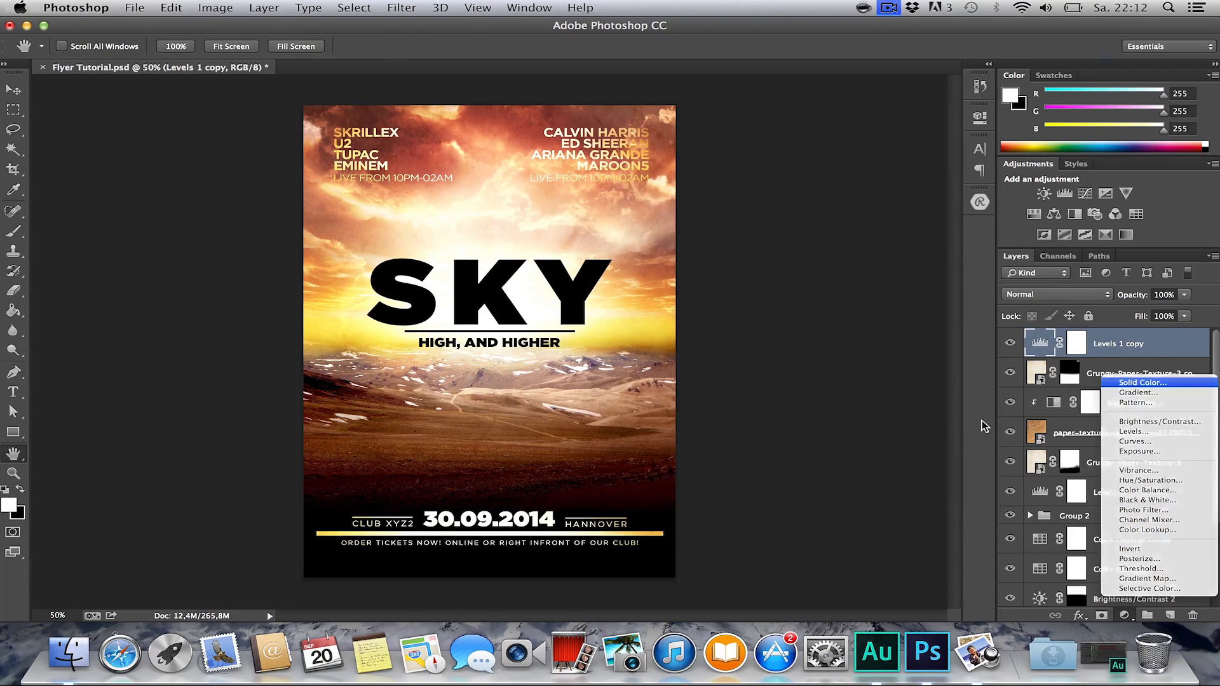
{"action": "left_click_drag", "start_coordinate": [935, 377], "coordinate": [940, 361]}
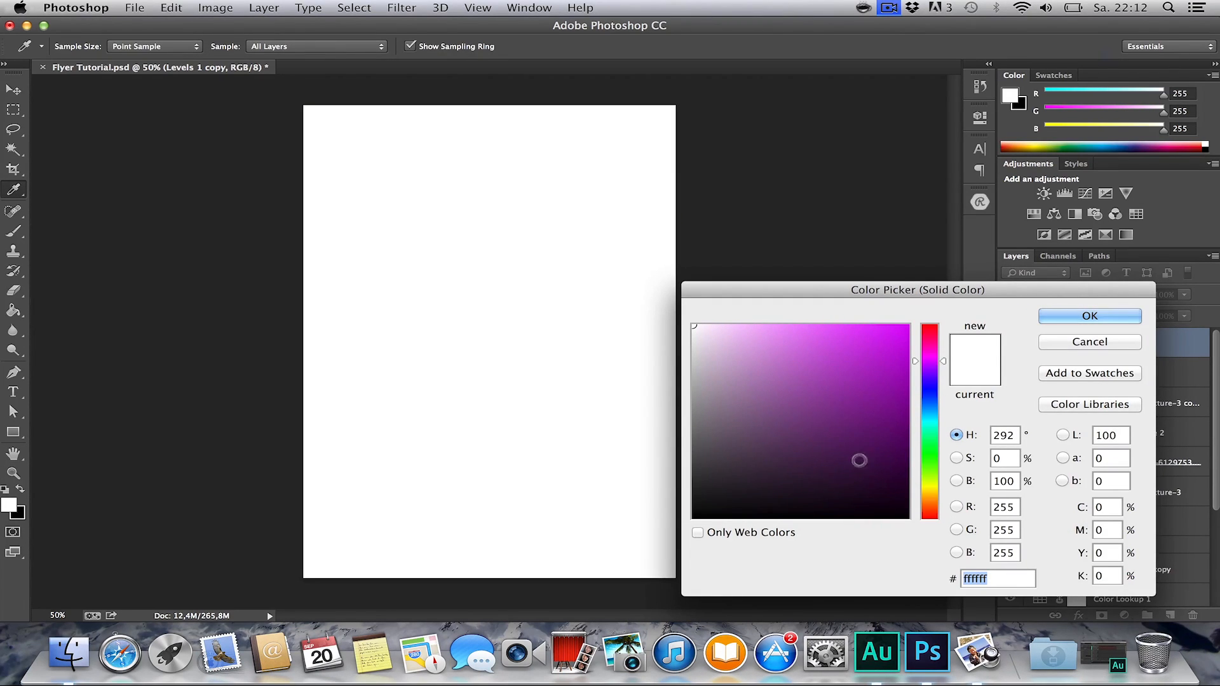
{"action": "left_click", "coordinate": [852, 470]}
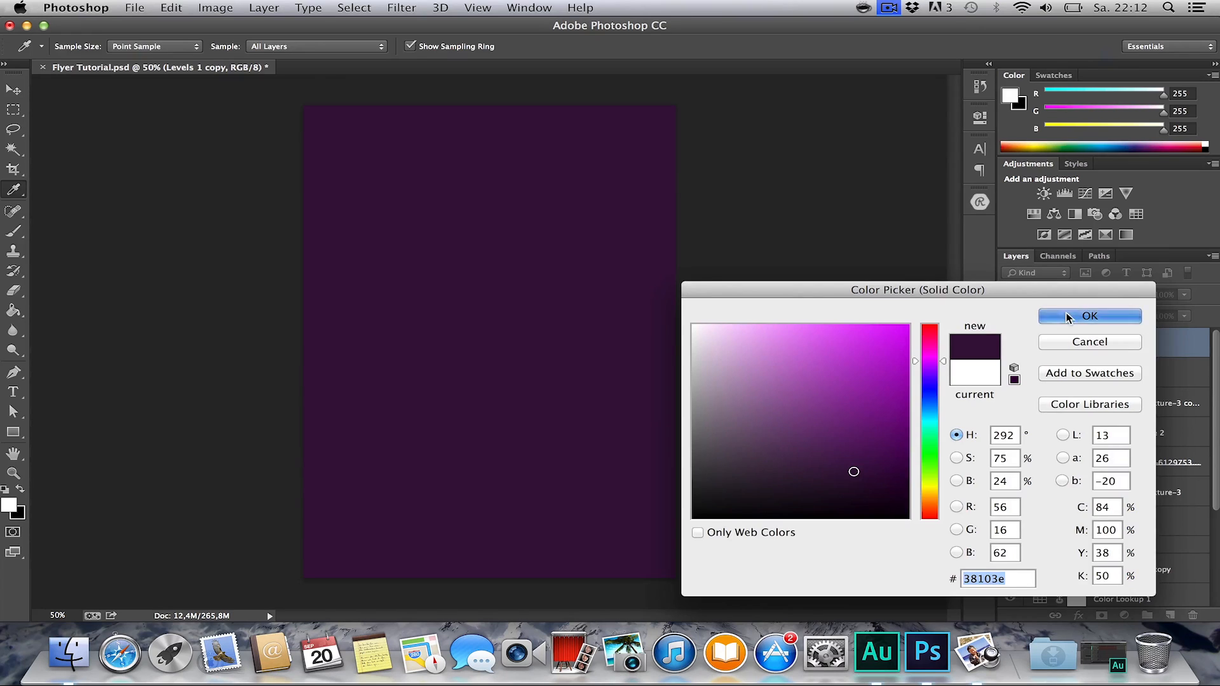
{"action": "left_click", "coordinate": [1056, 316]}
Try the Soft Light and Lighten blend modes on the purple color fill layer.
{"action": "left_click", "coordinate": [1047, 294]}
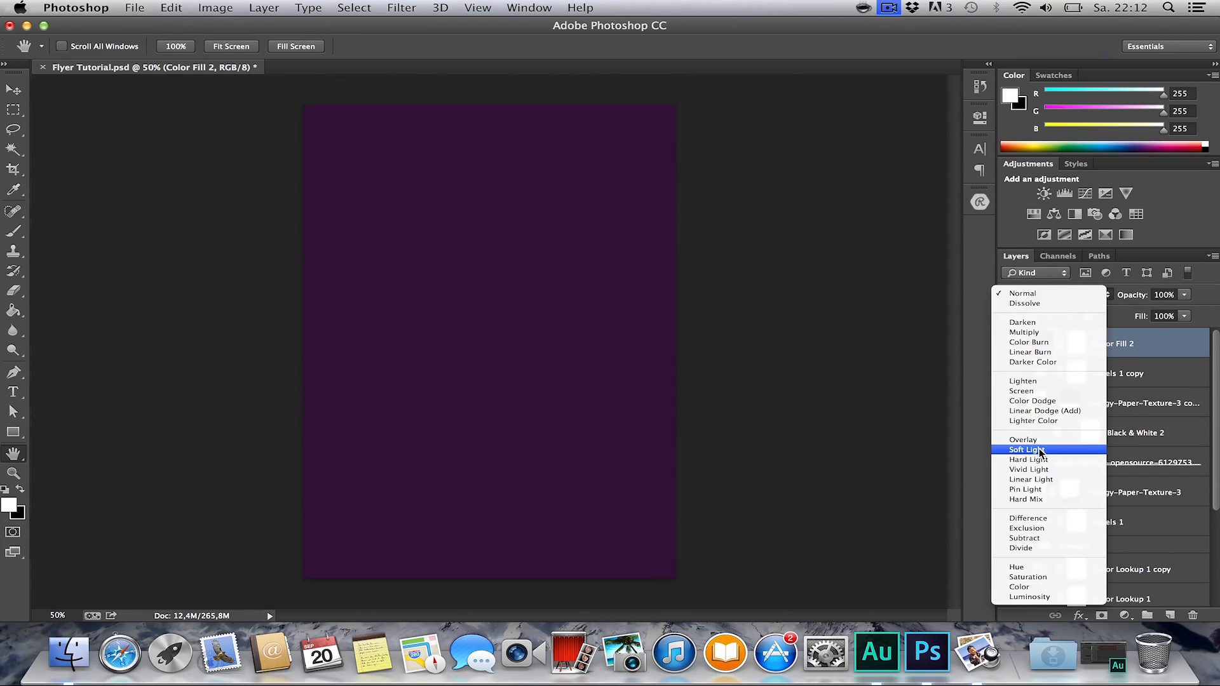
{"action": "left_click", "coordinate": [1037, 449]}
{"action": "left_click", "coordinate": [1055, 295]}
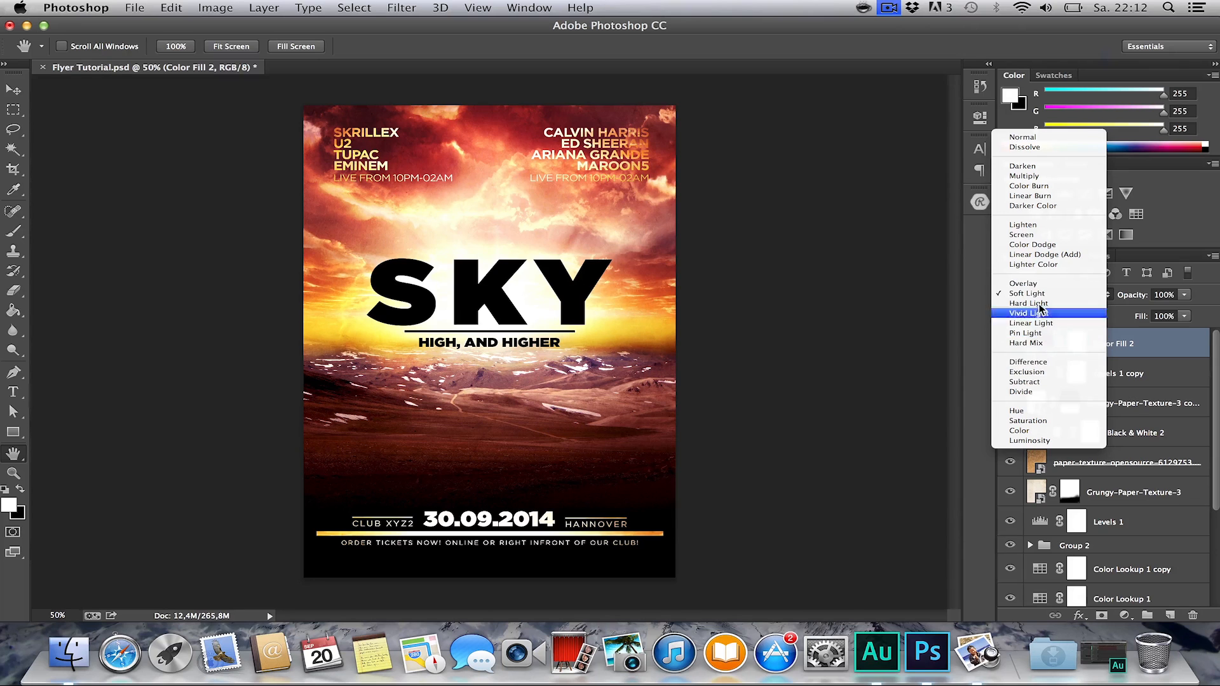
{"action": "left_click", "coordinate": [1027, 219]}
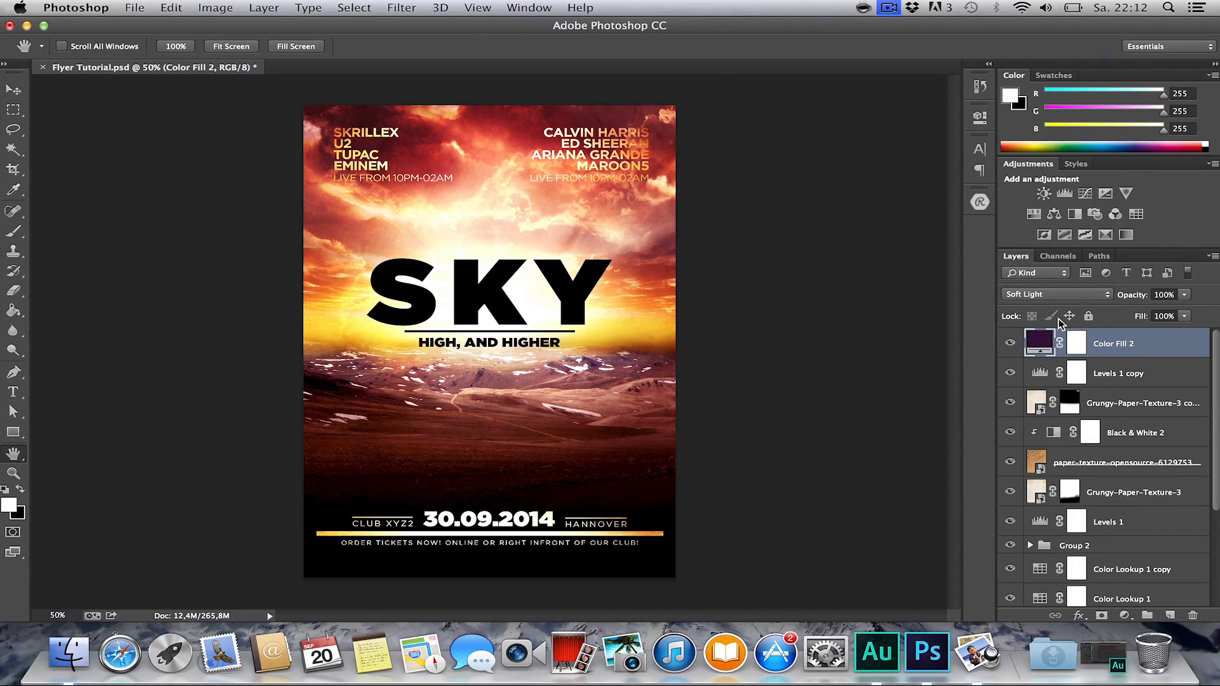
{"action": "left_click", "coordinate": [1055, 294]}
{"action": "left_click", "coordinate": [1040, 224]}
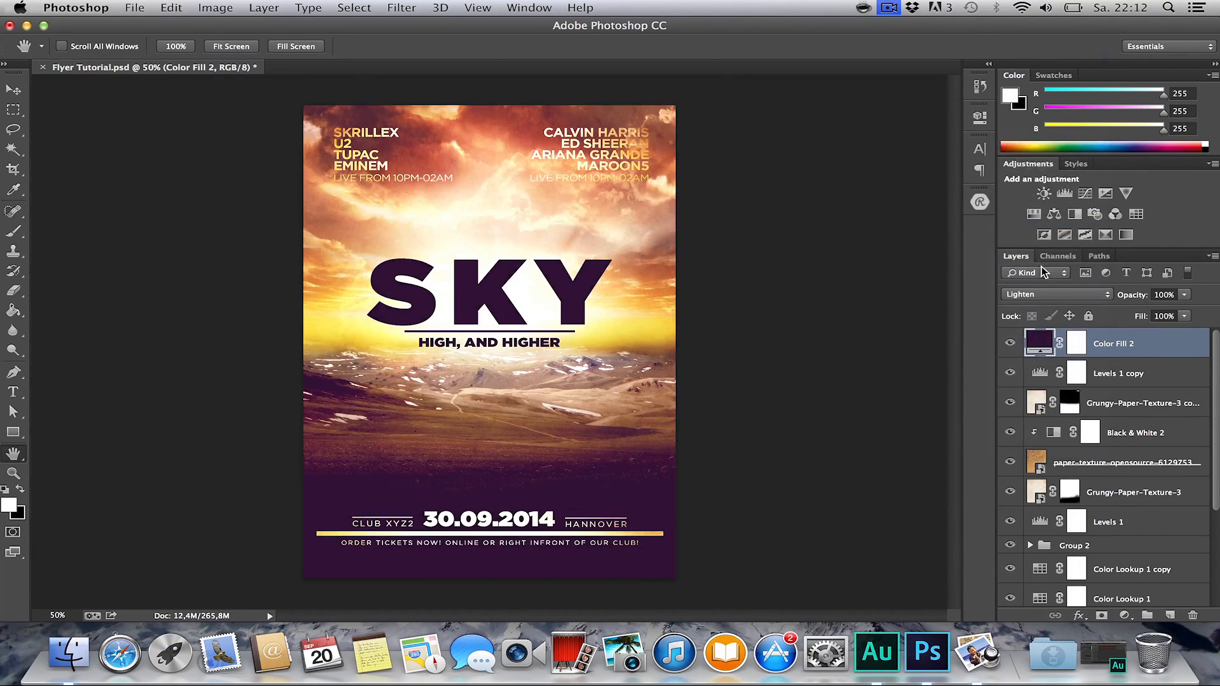
Set the purple color fill layer's blend mode to Screen and reduce its opacity to 45%.
{"action": "left_click", "coordinate": [1047, 296]}
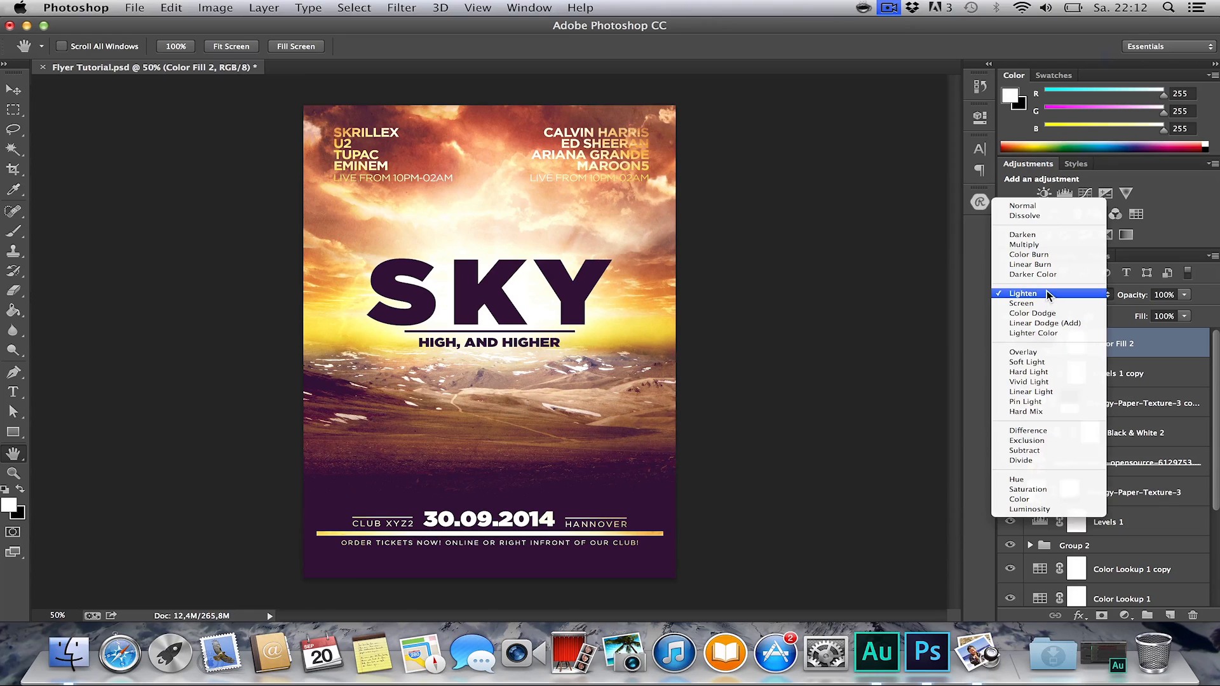
{"action": "left_click", "coordinate": [1044, 302]}
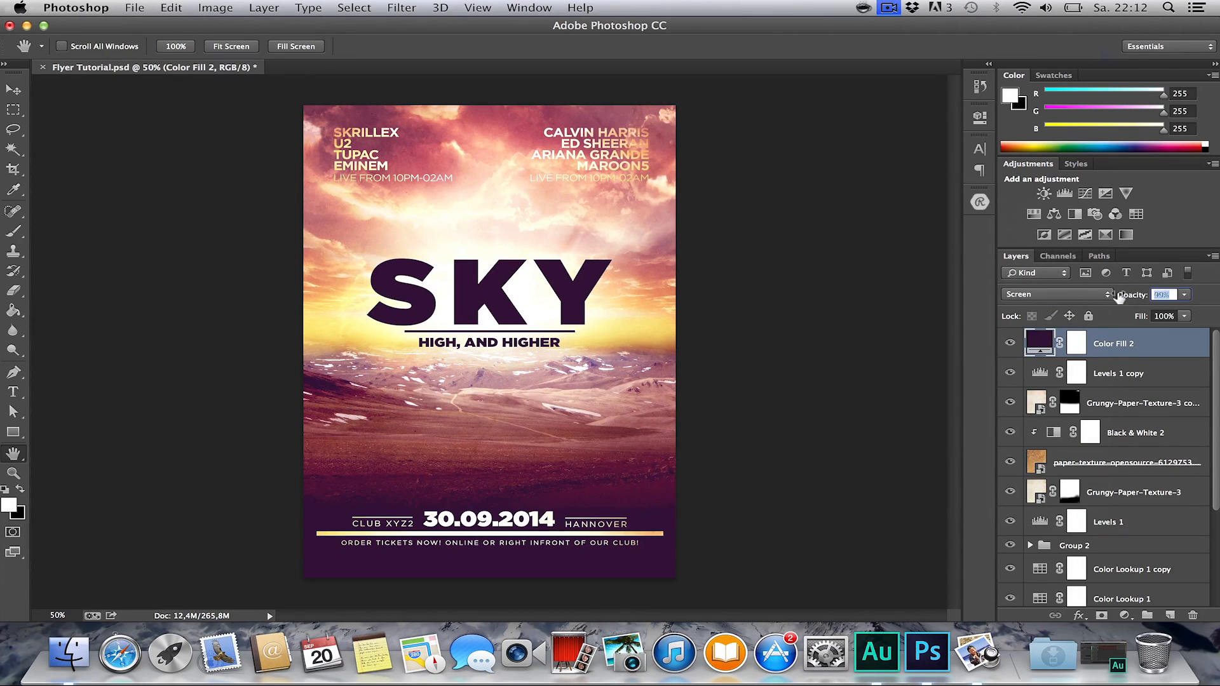
{"action": "left_click_drag", "start_coordinate": [1118, 297], "coordinate": [1071, 301]}
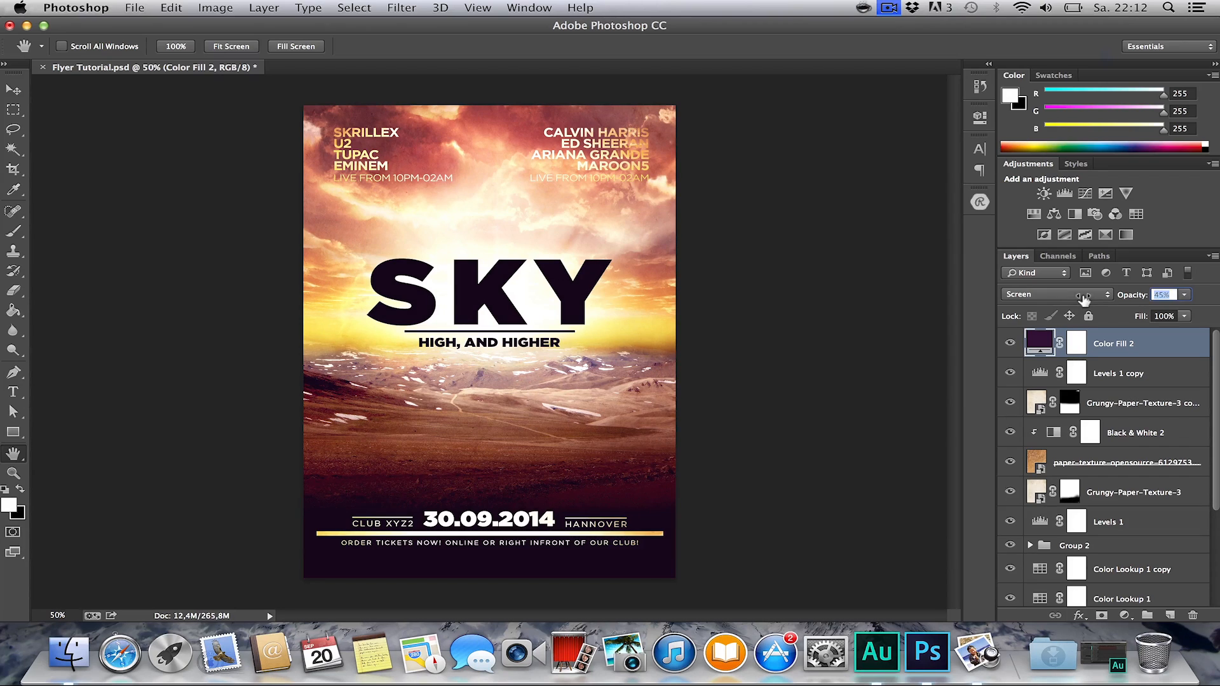
Sample the dark purple of the poster's footer as the foreground color and try a different shade for it.
{"action": "key", "text": "i"}
{"action": "left_click", "coordinate": [531, 562]}
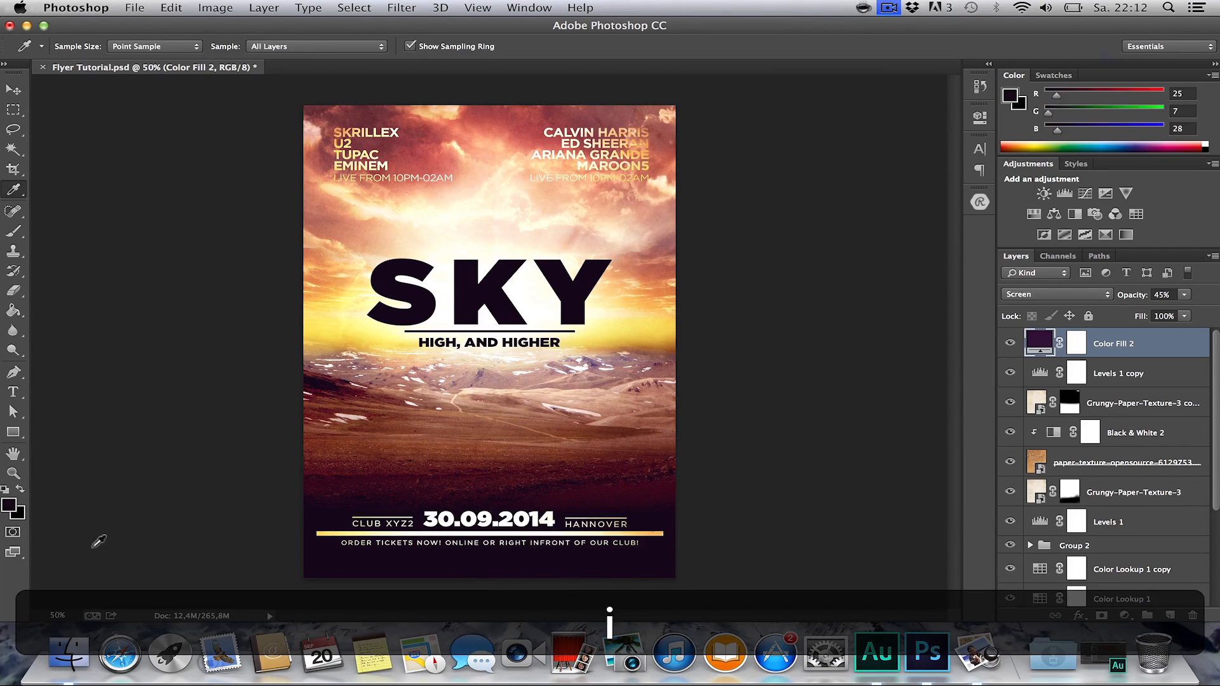
{"action": "left_click", "coordinate": [9, 505]}
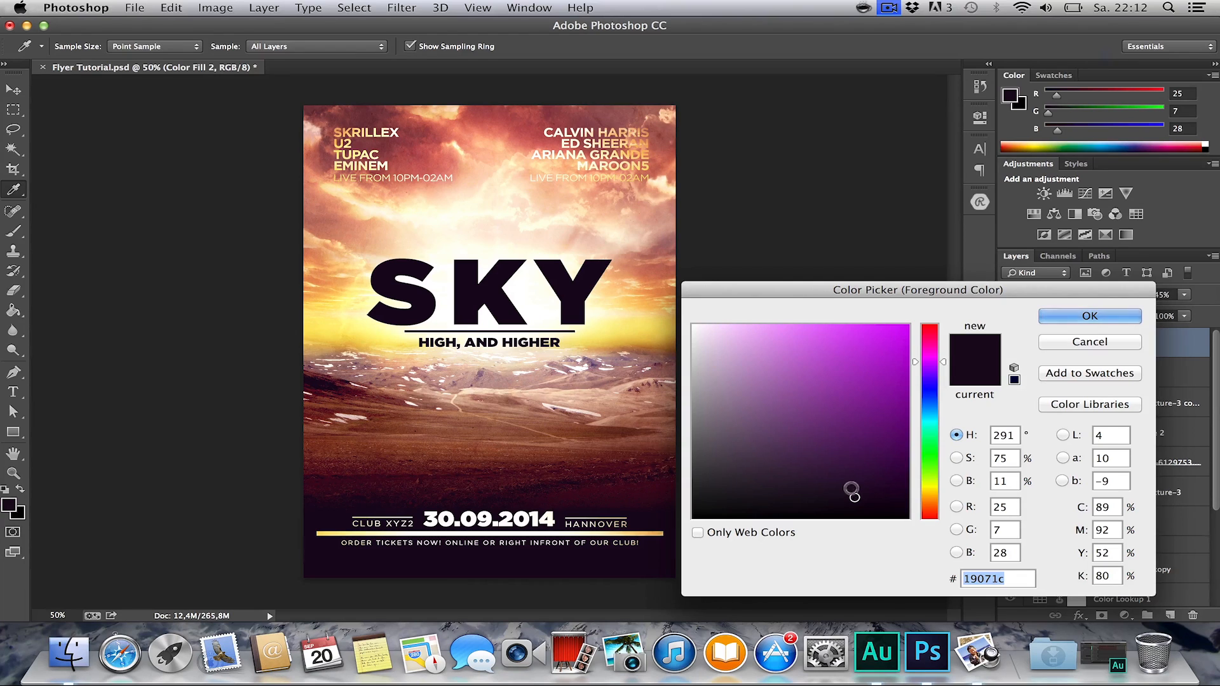
{"action": "mouse_move", "coordinate": [844, 484]}
{"action": "left_mouse_down"}
{"action": "mouse_move", "coordinate": [789, 469]}
{"action": "mouse_move", "coordinate": [815, 478]}
{"action": "left_mouse_up"}
{"action": "left_click", "coordinate": [1123, 321]}
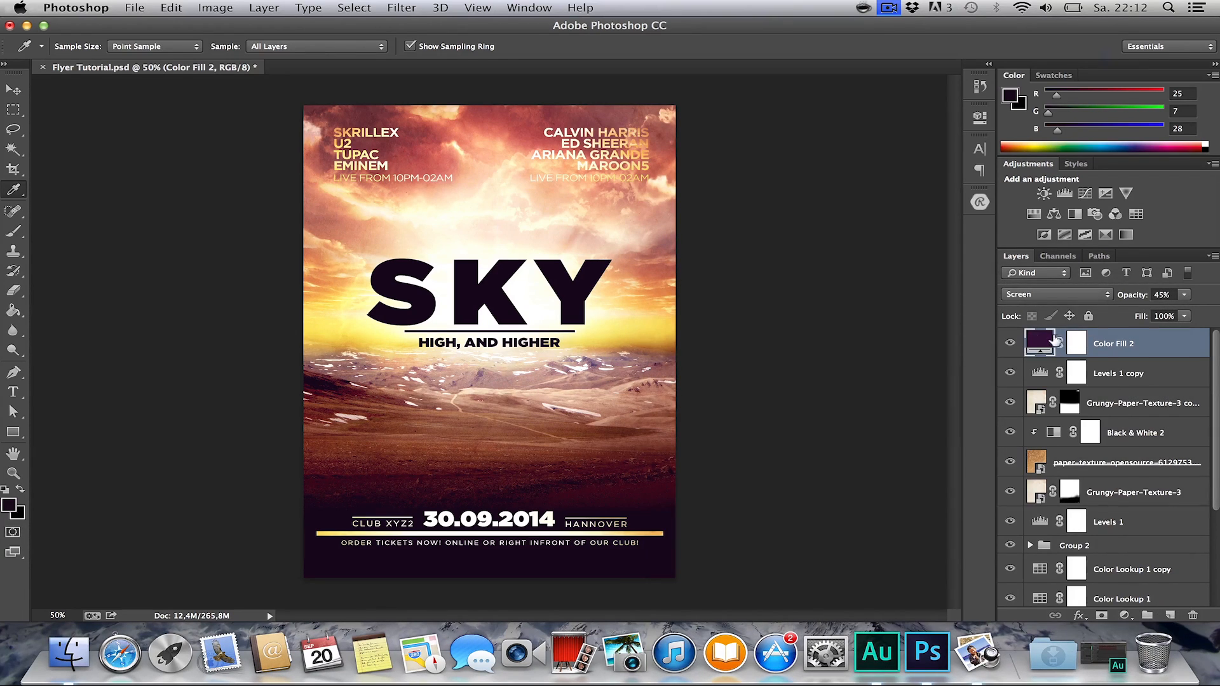
Keep the color fill layer on Screen and set its opacity to 75%.
{"action": "left_click", "coordinate": [1041, 299]}
{"action": "left_click", "coordinate": [1044, 295]}
{"action": "mouse_move", "coordinate": [1140, 294]}
{"action": "left_mouse_down"}
{"action": "mouse_move", "coordinate": [1163, 294]}
{"action": "mouse_move", "coordinate": [1134, 295]}
{"action": "left_mouse_up"}
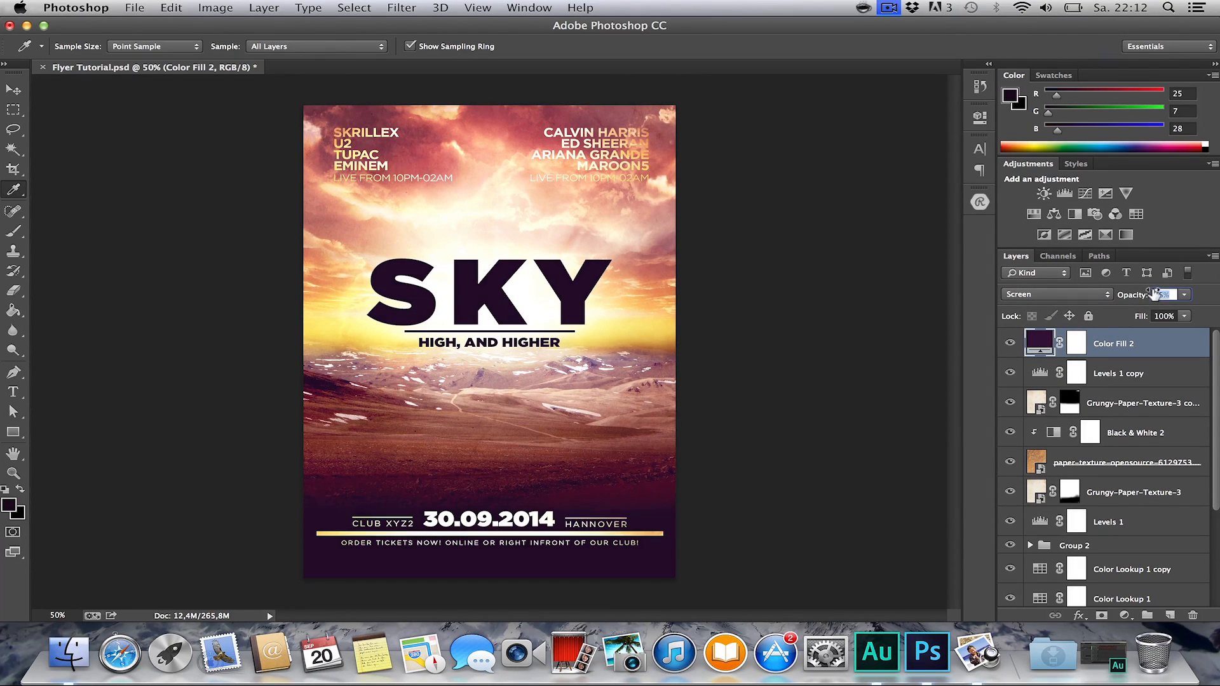
Change the color of the fill layer to a dark bluish gray, #2b2831.
{"action": "double_click", "coordinate": [1033, 344]}
{"action": "left_click_drag", "start_coordinate": [867, 286], "coordinate": [871, 108]}
{"action": "left_click_drag", "start_coordinate": [934, 209], "coordinate": [934, 200]}
{"action": "mouse_move", "coordinate": [838, 224]}
{"action": "left_mouse_down"}
{"action": "mouse_move", "coordinate": [798, 280]}
{"action": "mouse_move", "coordinate": [737, 312]}
{"action": "mouse_move", "coordinate": [730, 278]}
{"action": "mouse_move", "coordinate": [732, 303]}
{"action": "left_mouse_up"}
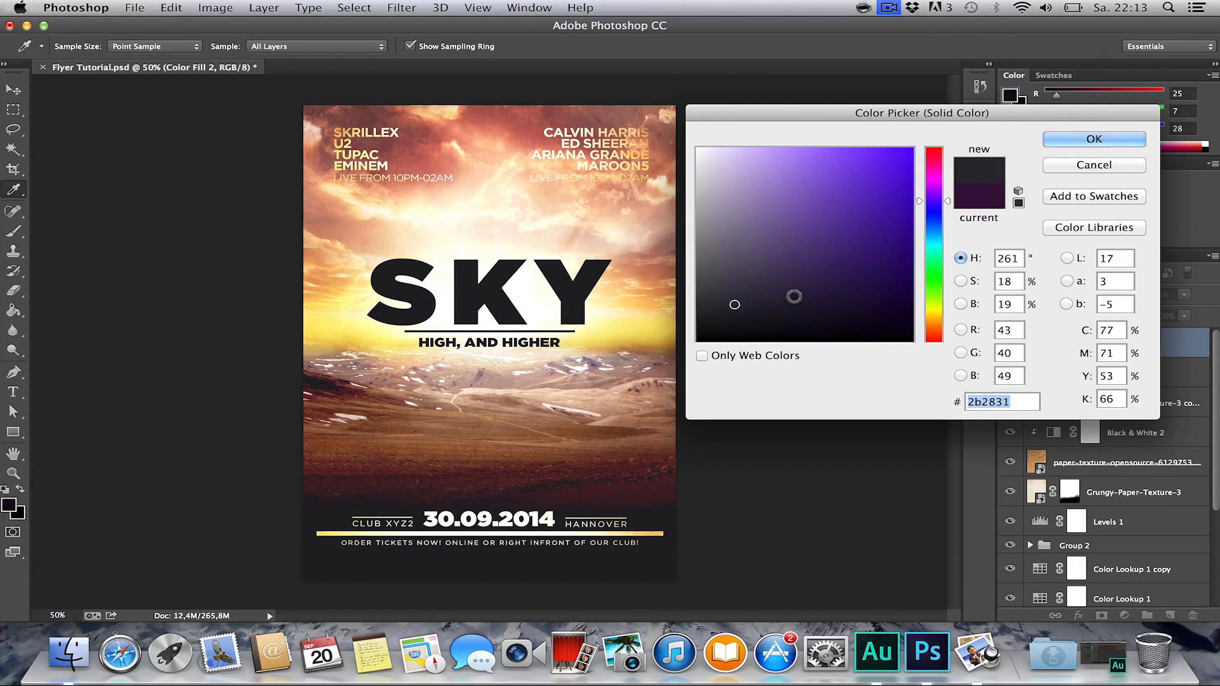
{"action": "left_click", "coordinate": [1051, 141]}
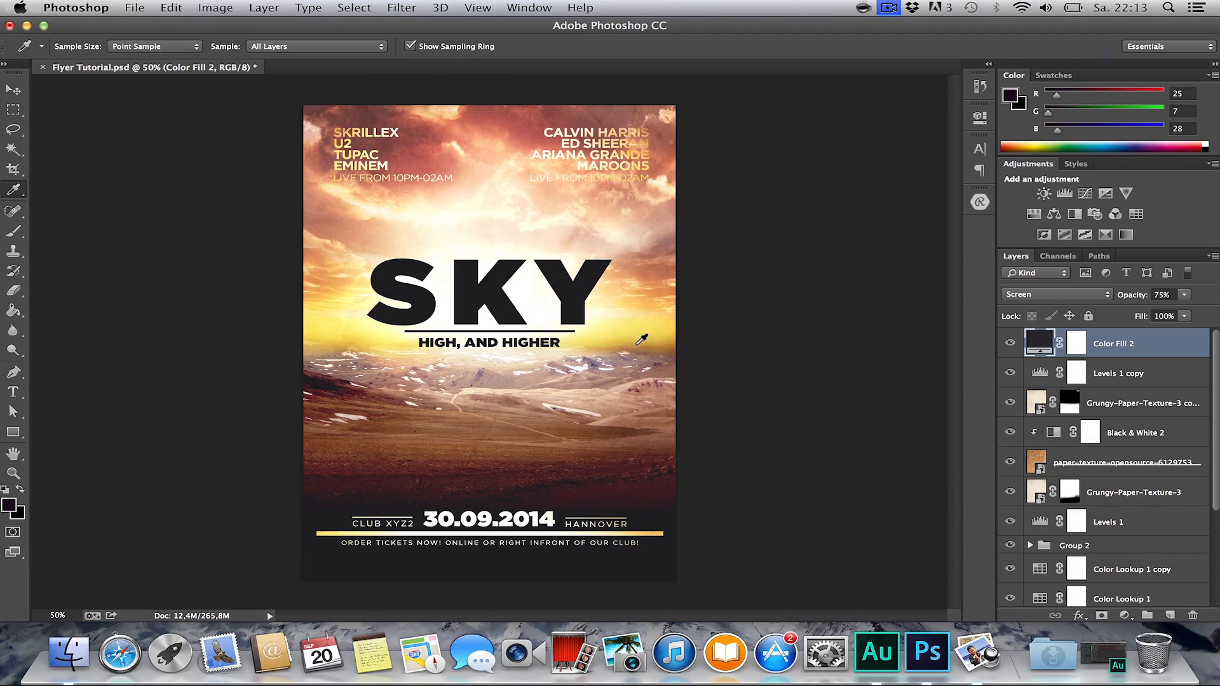
Save the document and group all layers from the top color fill down to Compositing, leaving out Background.
{"action": "key", "text": "z"}
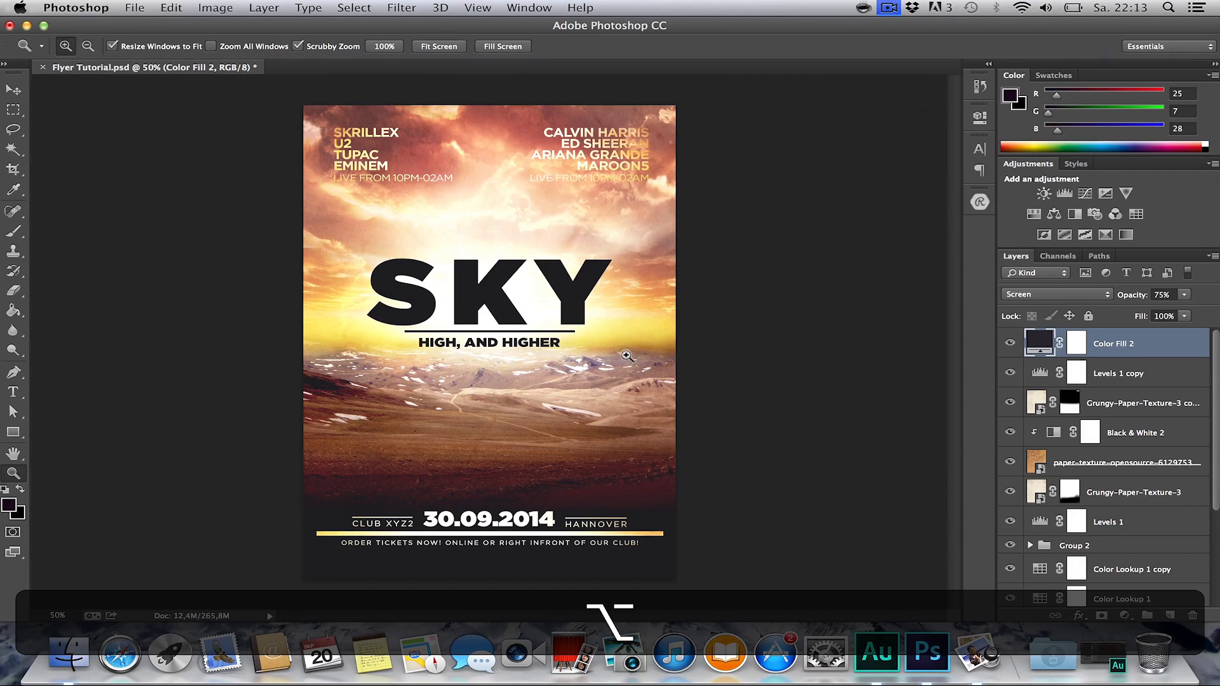
{"action": "key", "text": "super+s"}
{"action": "scroll", "coordinate": [1118, 457], "scroll_direction": "down", "scroll_amount": 5}
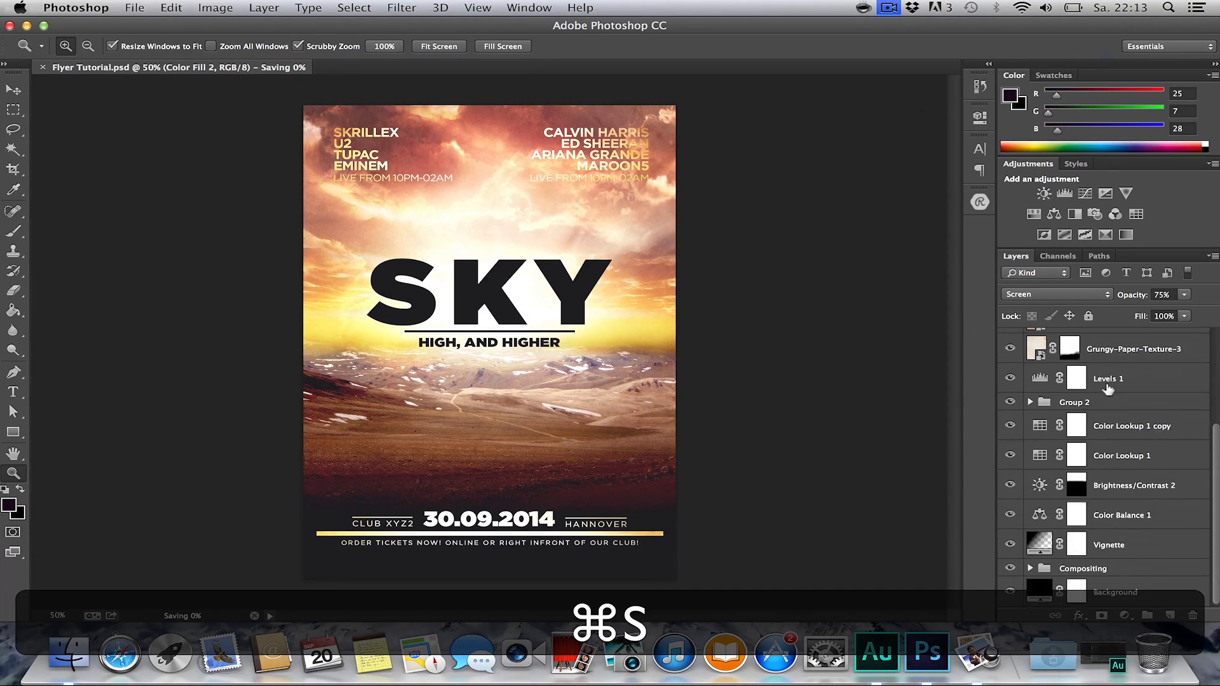
{"action": "left_click", "coordinate": [1122, 568], "text": "shift"}
{"action": "left_click", "coordinate": [1148, 615], "text": "shift"}
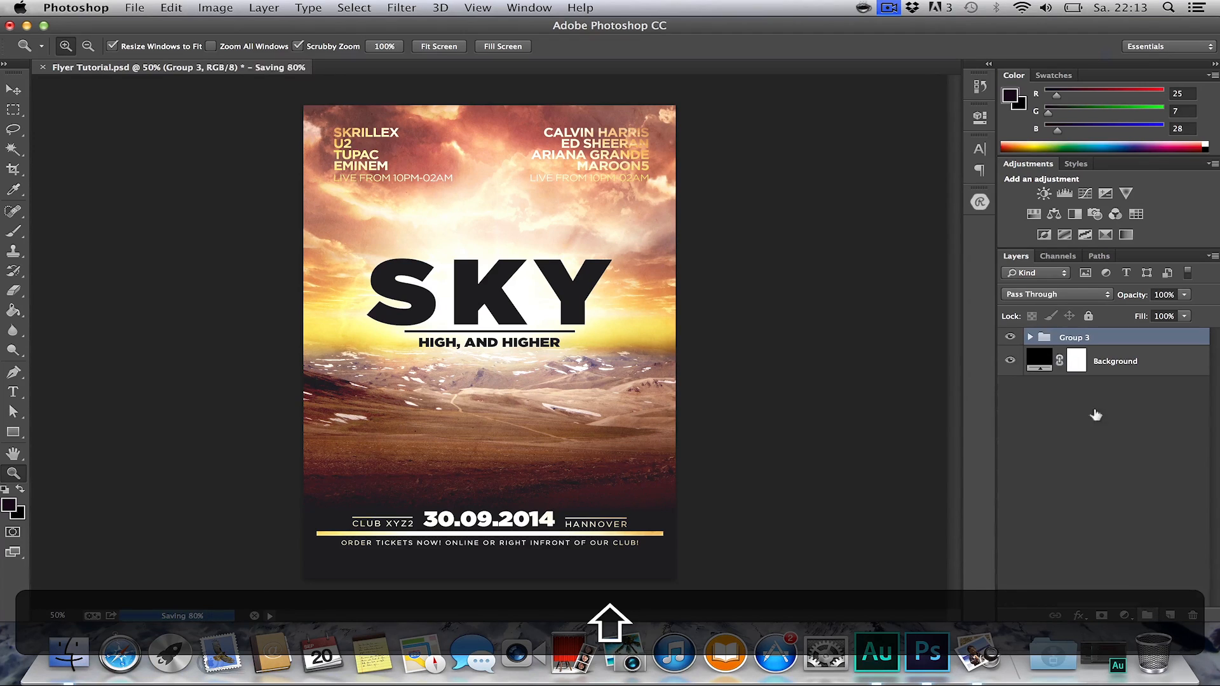
Rename the new group as Picture.
{"action": "double_click", "coordinate": [1078, 337]}
{"action": "left_click", "coordinate": [1132, 239]}
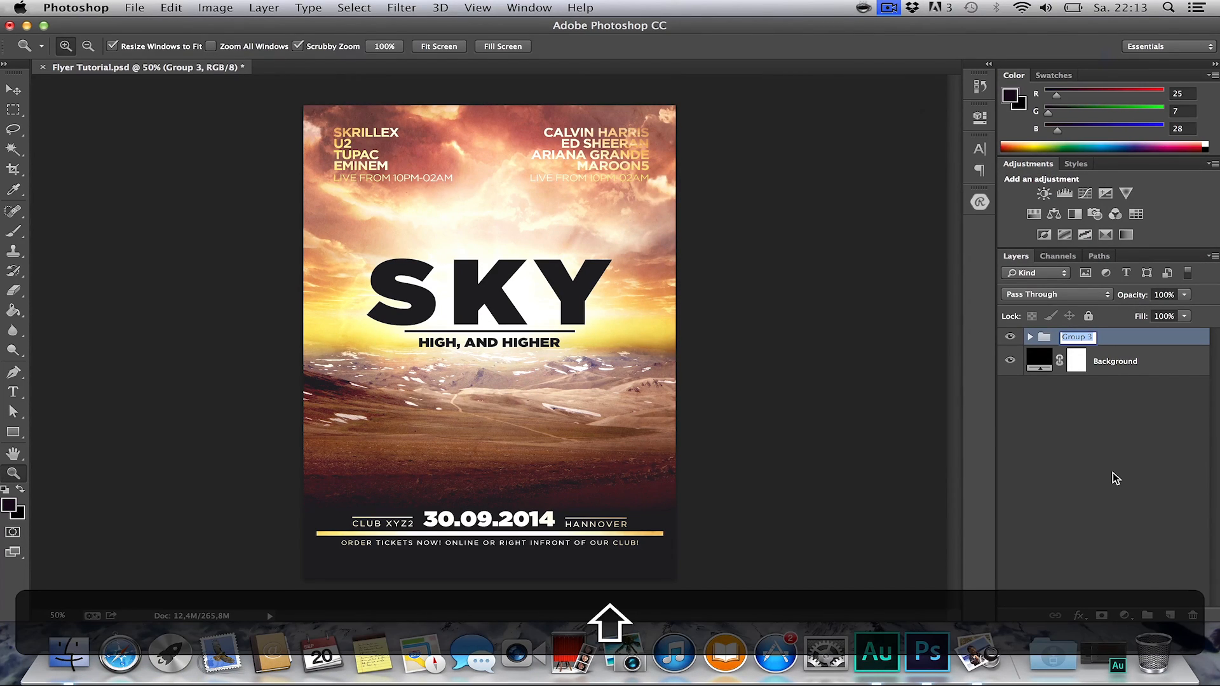
{"action": "type", "text": "Picture"}
{"action": "key", "text": "Return"}
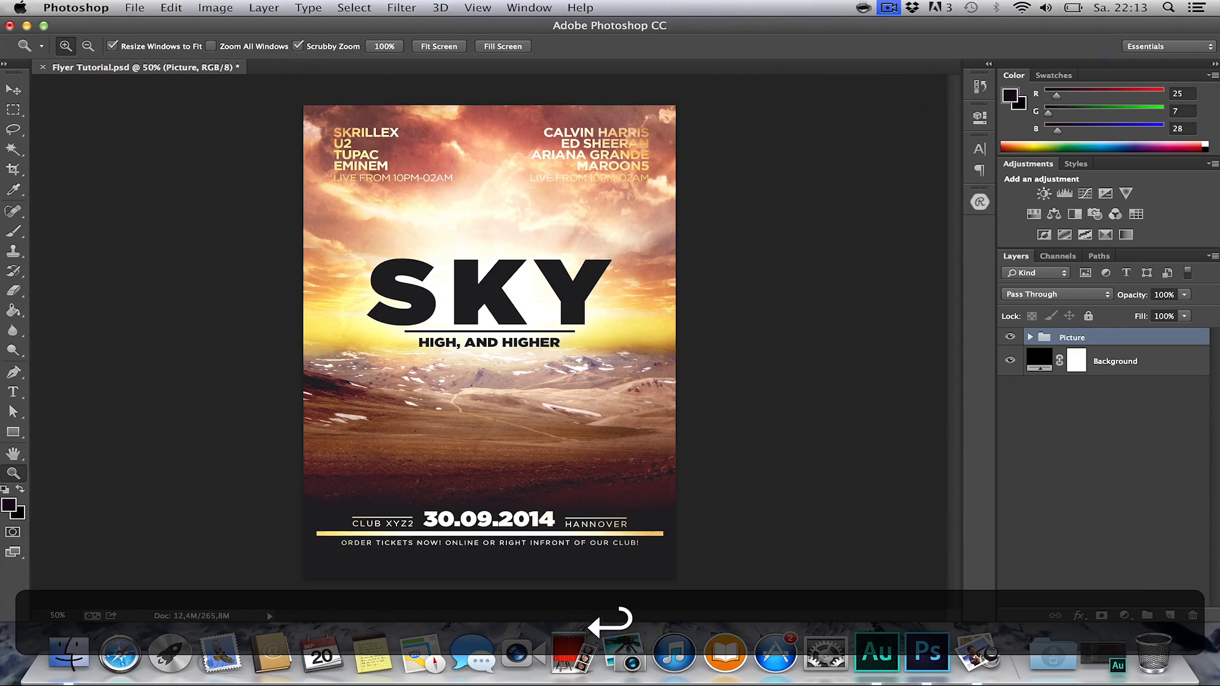
Rename the group above Background as Flyer.
{"action": "type", "text": "Flyer"}
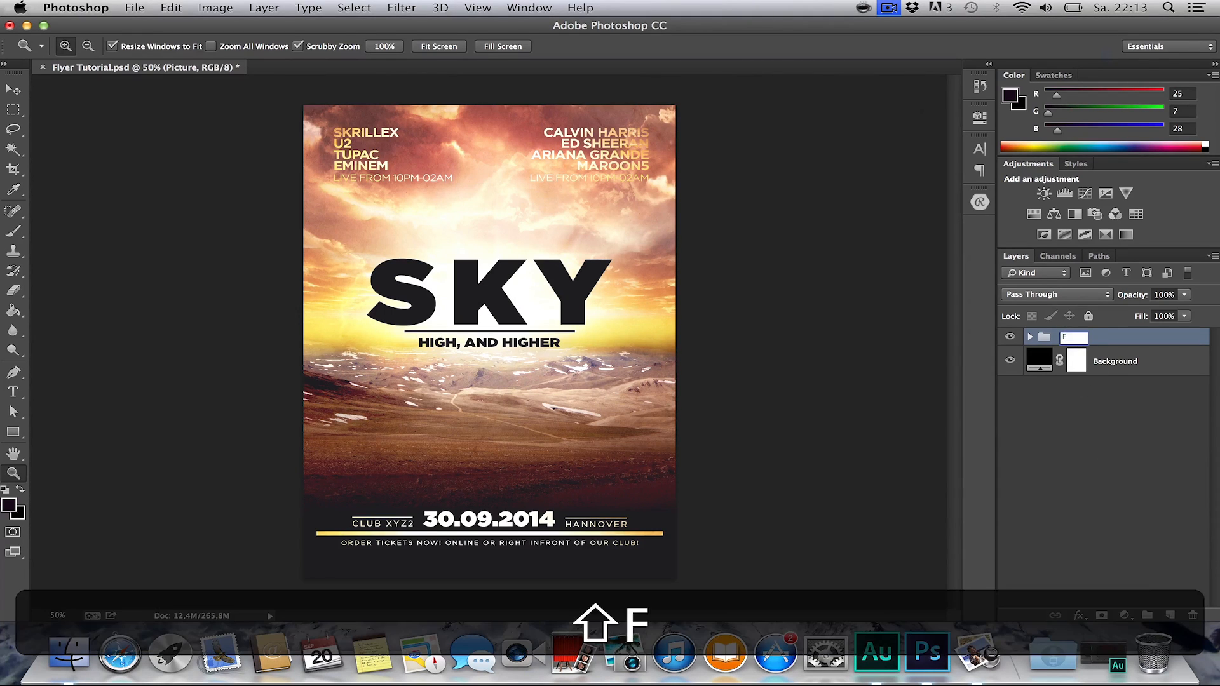
{"action": "key", "text": "Return"}
{"action": "key", "text": "h"}
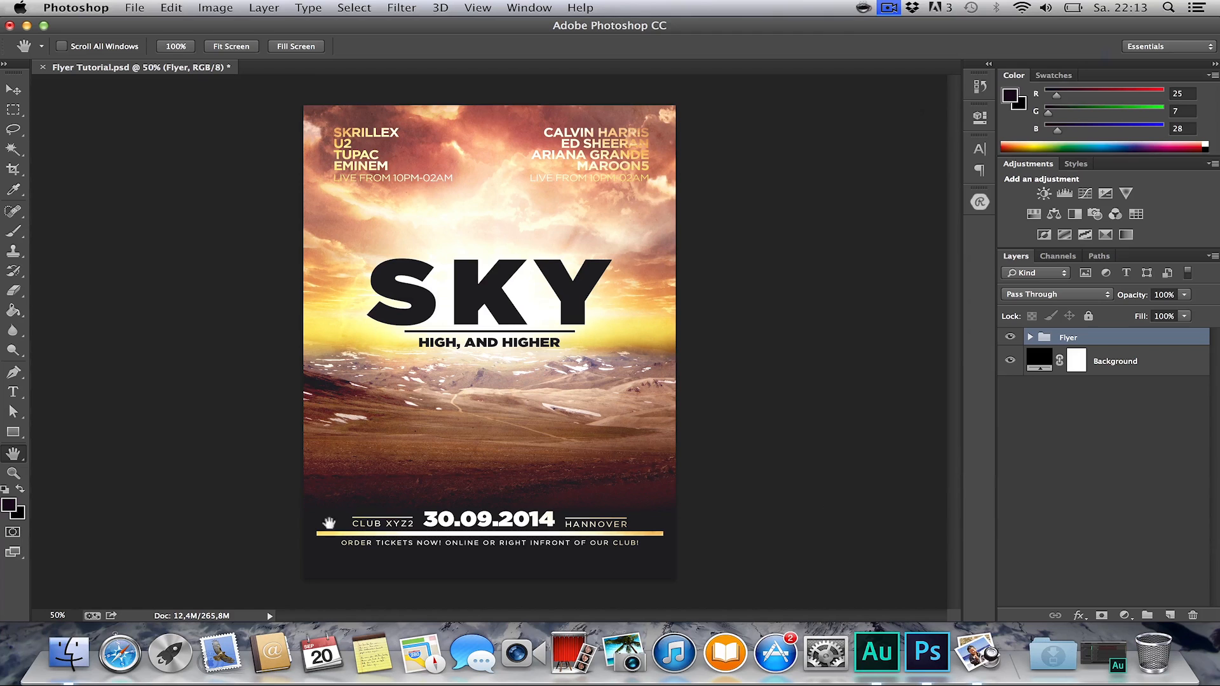
Load the brush set Grunge Brushes by Ipnotika.abr from the Flyer Tutorial folder in Finder.
{"action": "left_click", "coordinate": [69, 653]}
{"action": "left_click", "coordinate": [645, 336]}
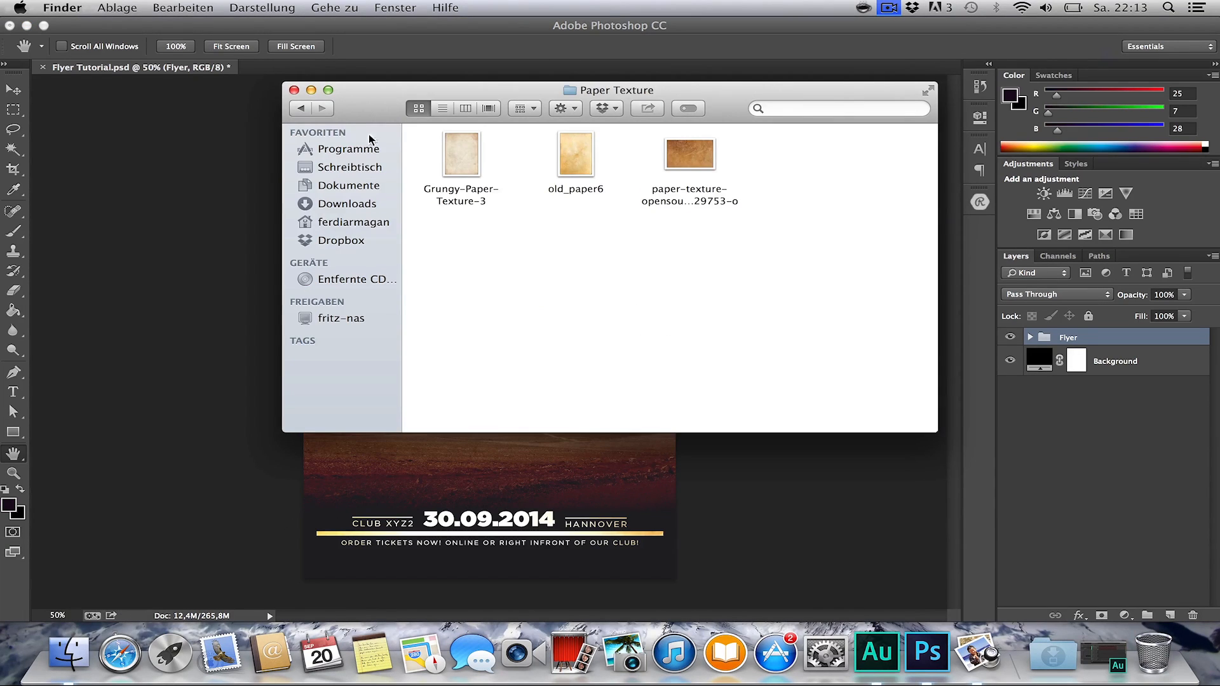
{"action": "left_click", "coordinate": [301, 109]}
{"action": "double_click", "coordinate": [794, 159]}
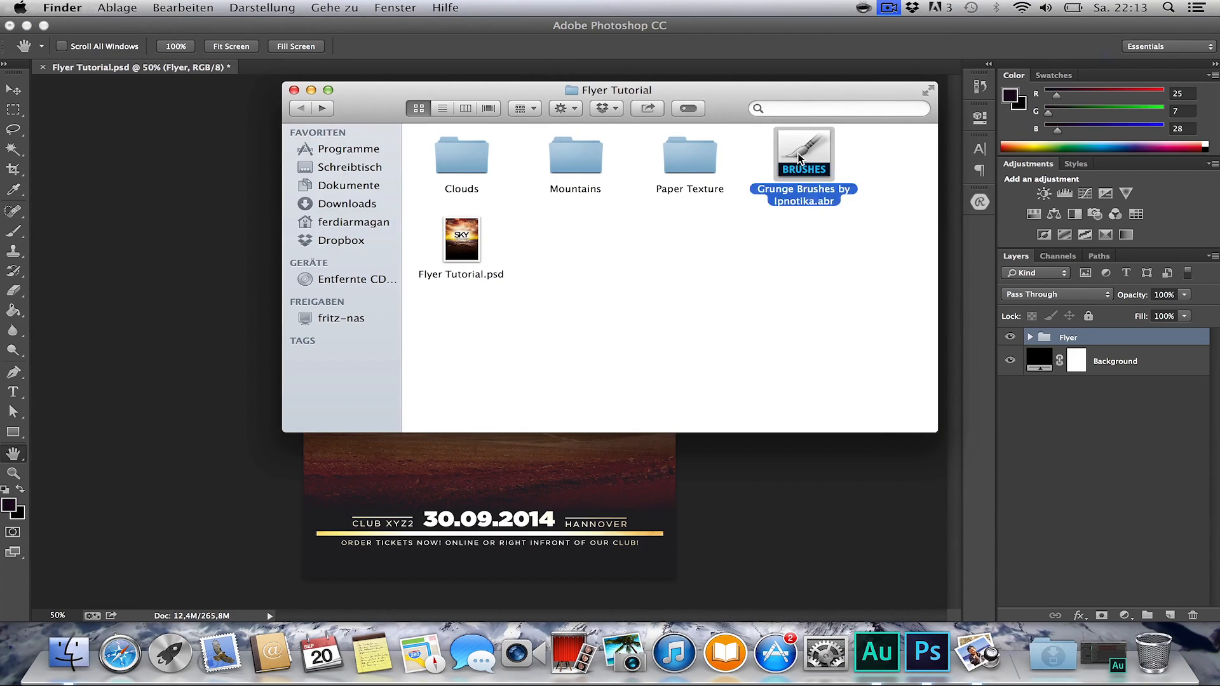
Activate the Brush tool, bring up its presets and add a layer mask to the Flyer group.
{"action": "key", "text": "b"}
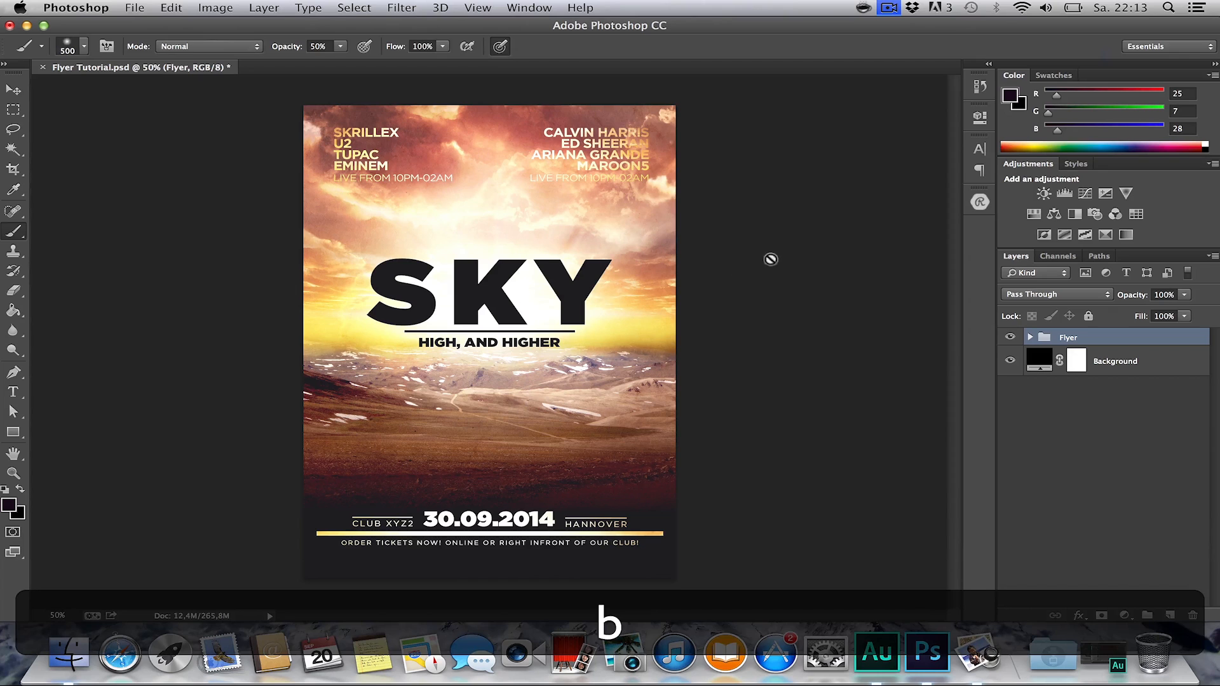
{"action": "right_click", "coordinate": [732, 264]}
{"action": "right_click", "coordinate": [325, 220]}
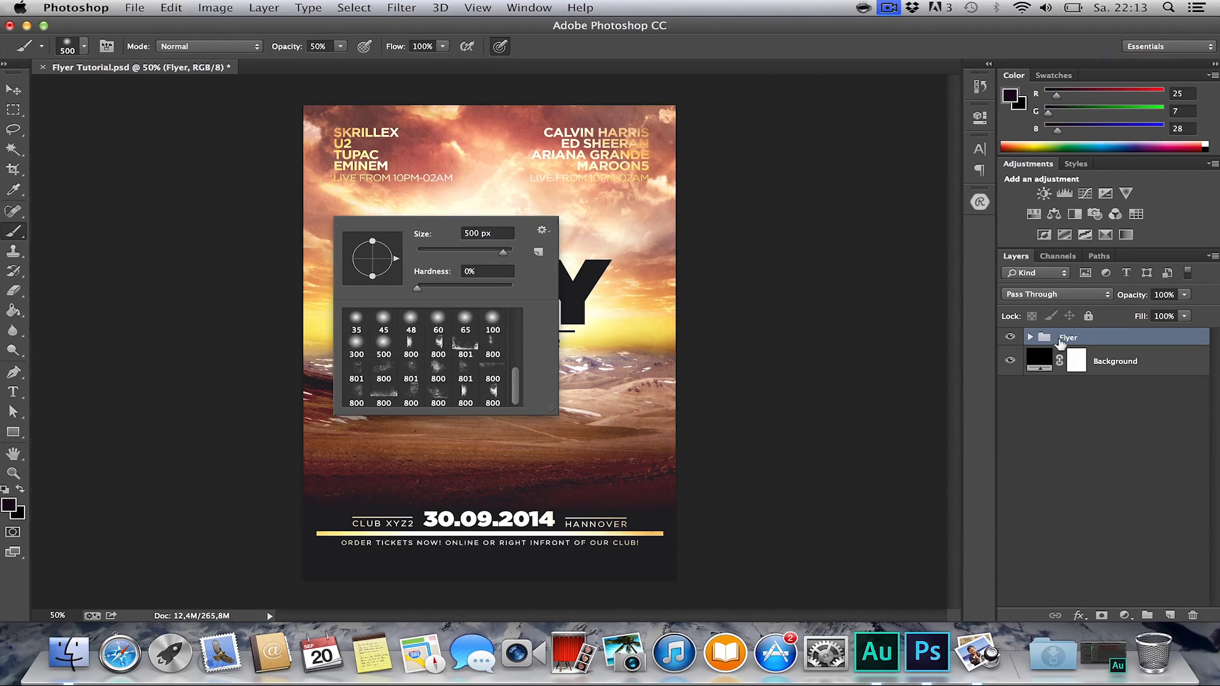
{"action": "left_click", "coordinate": [1060, 342]}
{"action": "left_click", "coordinate": [1102, 615], "text": "shift"}
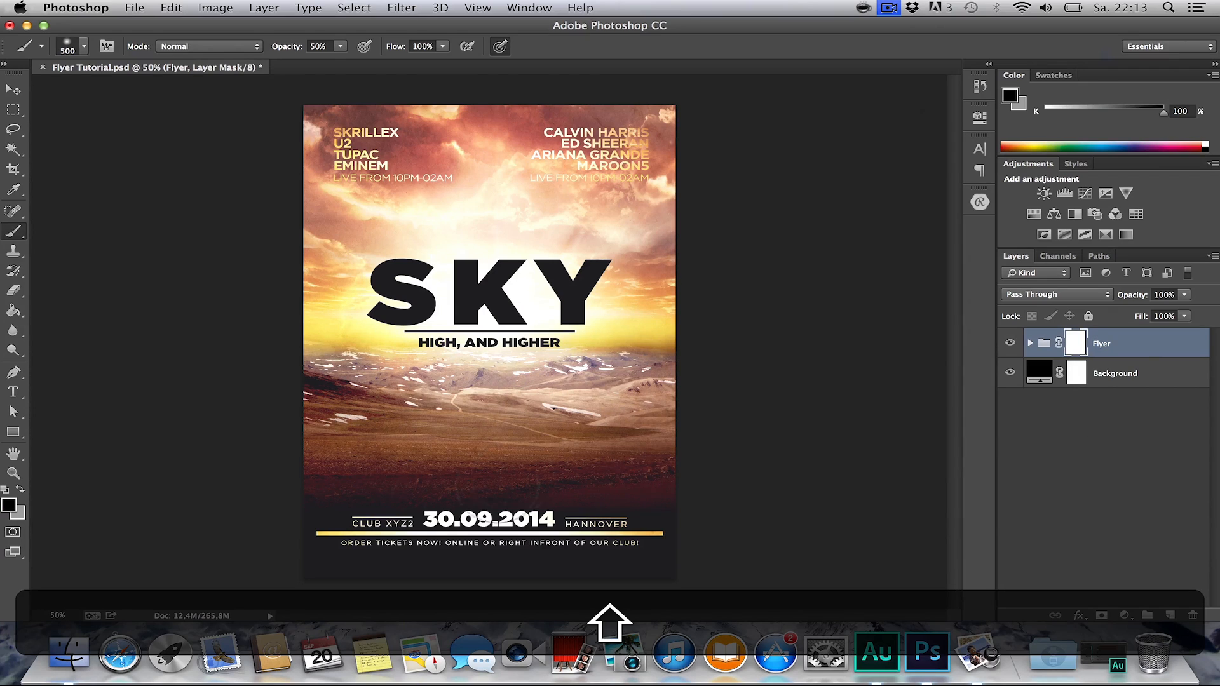
Pick the 801 px grunge brush, resize it to 414 px and stamp it along the poster's upper-left edge on the Flyer mask.
{"action": "right_click", "coordinate": [491, 311]}
{"action": "left_click", "coordinate": [574, 463]}
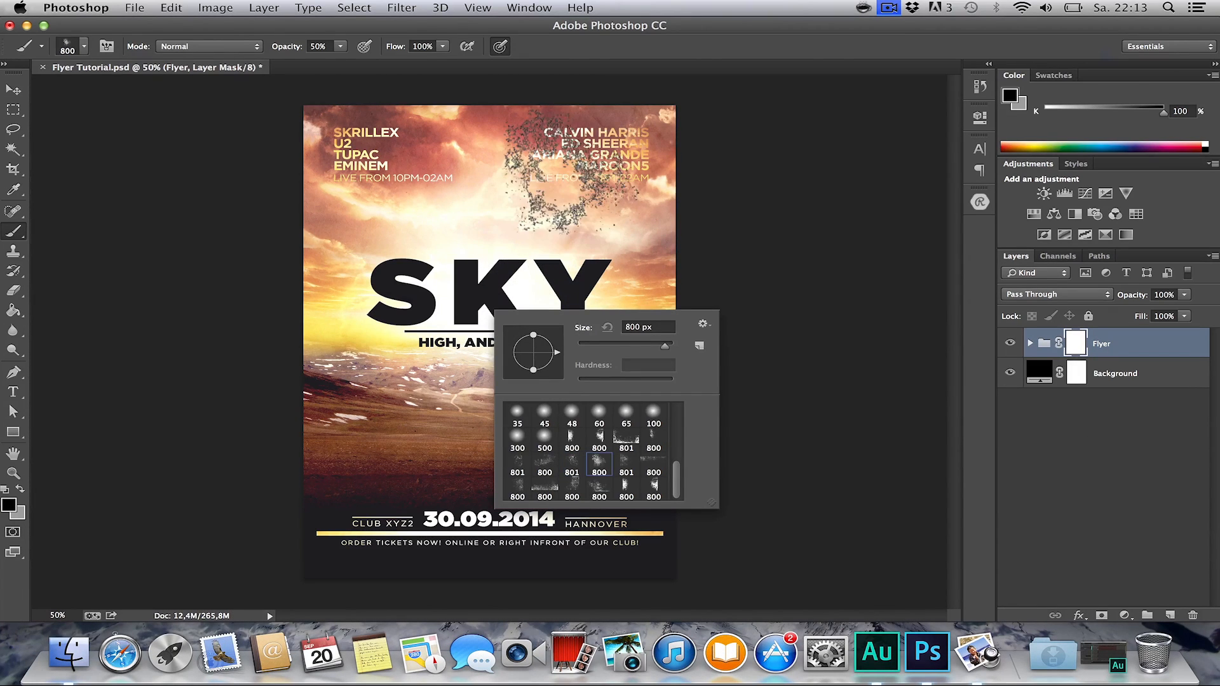
{"action": "left_click", "coordinate": [627, 463]}
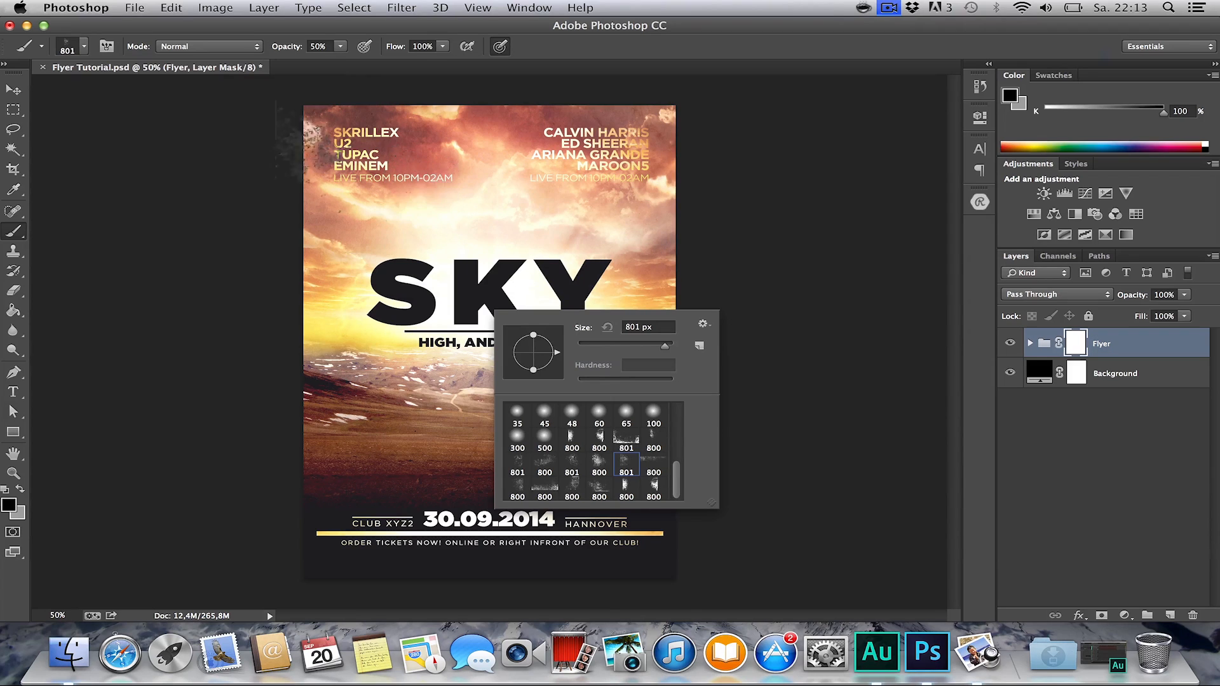
{"action": "left_click", "coordinate": [602, 38]}
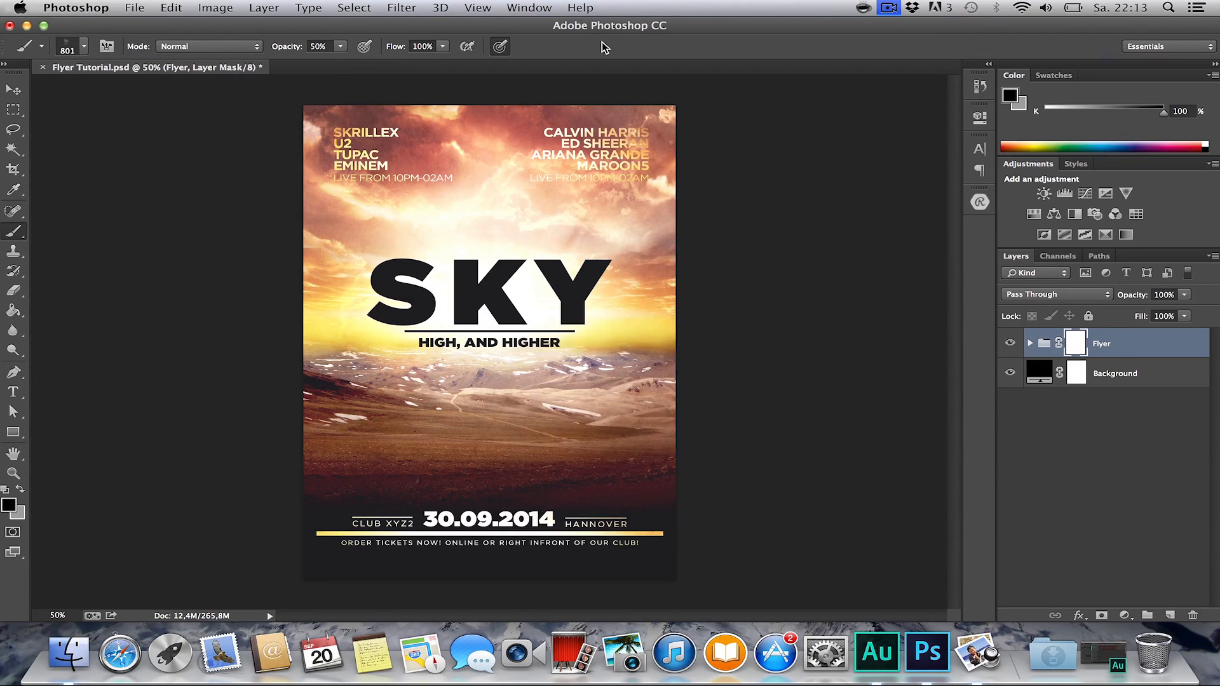
{"action": "right_click", "coordinate": [531, 234]}
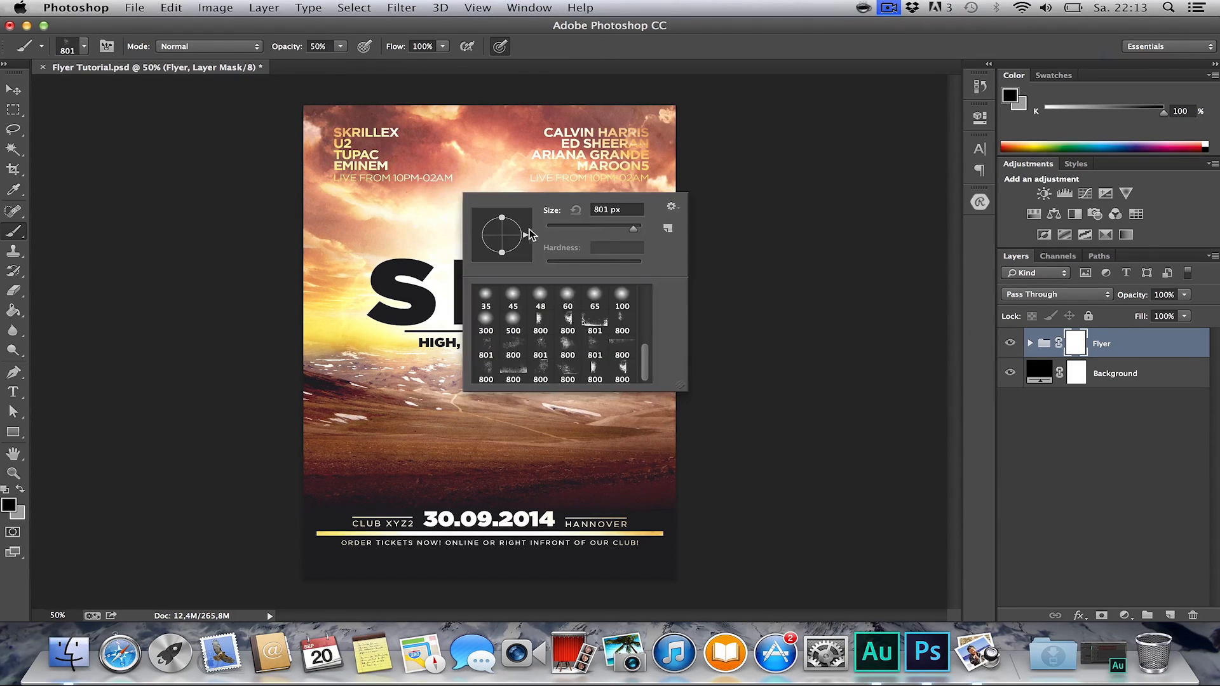
{"action": "left_click", "coordinate": [608, 226]}
{"action": "left_click", "coordinate": [312, 144]}
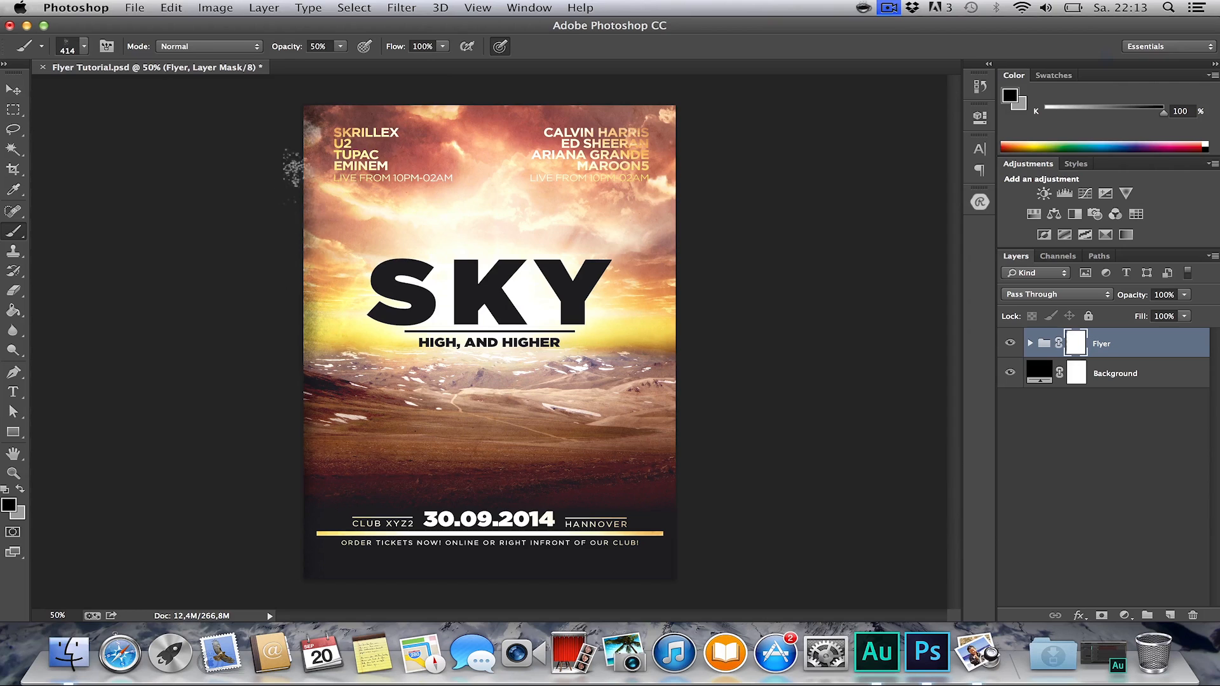
Stamp an 800 px grunge brush along the poster's top edge and select another 800 px grunge brush for the upper-right edge.
{"action": "right_click", "coordinate": [422, 197]}
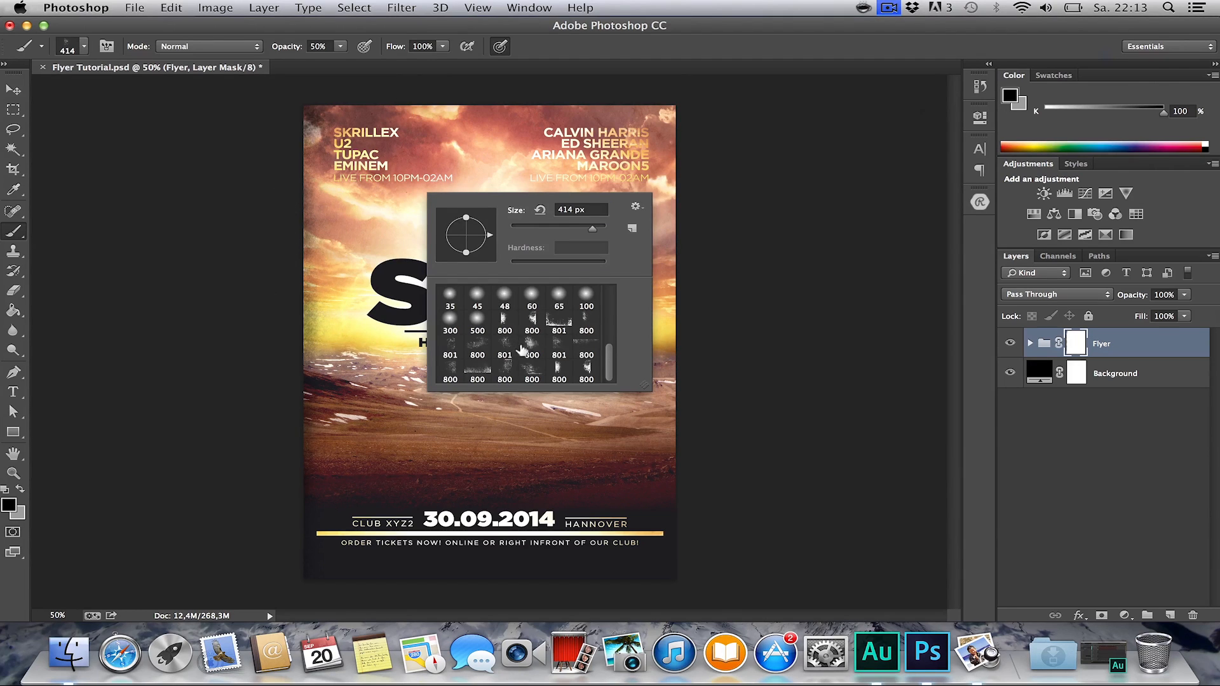
{"action": "left_click", "coordinate": [580, 343]}
{"action": "key", "text": "Return"}
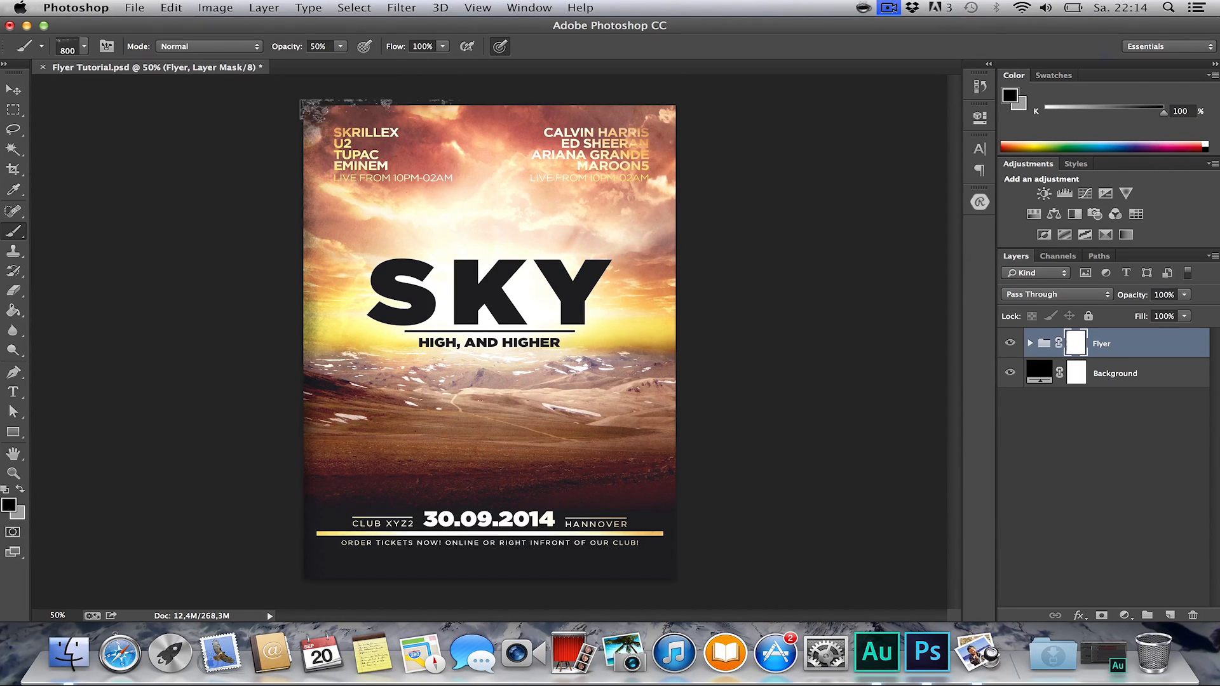
{"action": "left_click", "coordinate": [381, 180]}
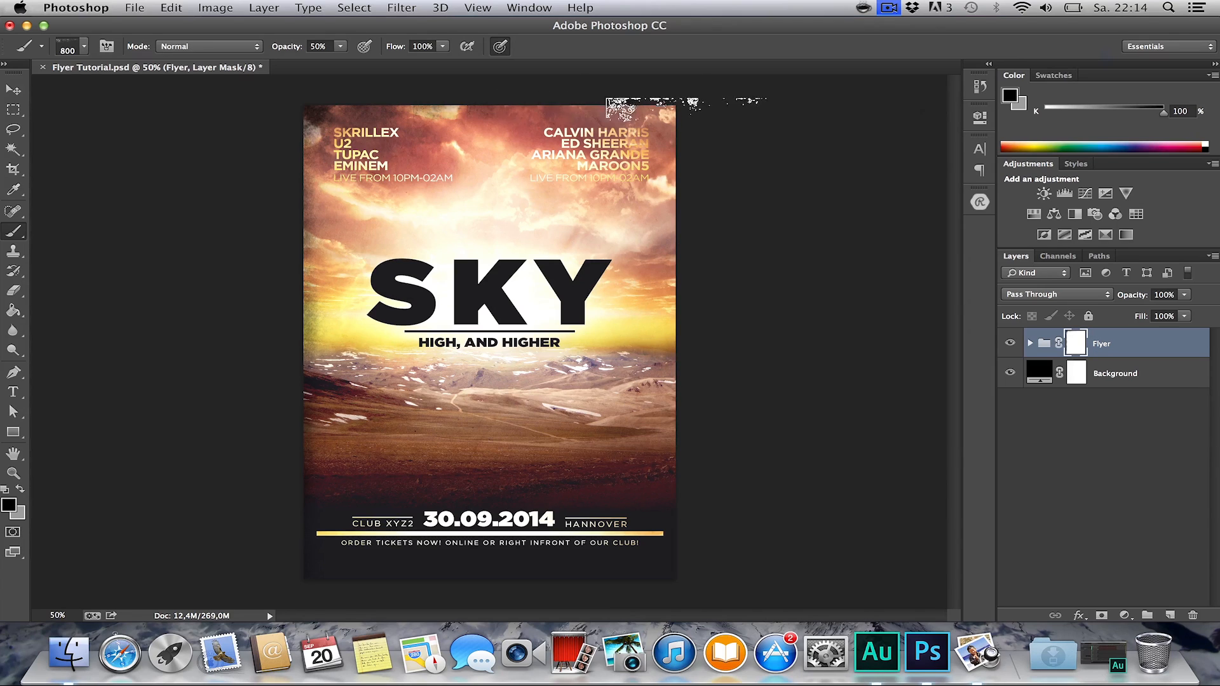
{"action": "right_click", "coordinate": [581, 230]}
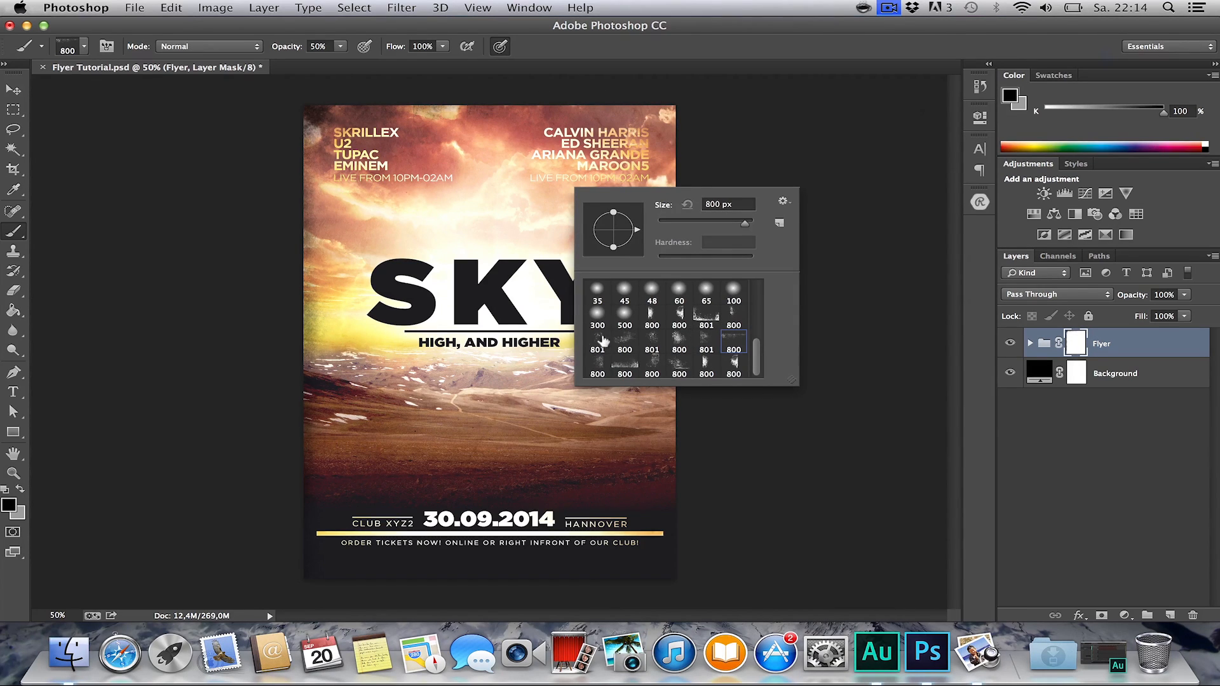
{"action": "left_click", "coordinate": [625, 342]}
{"action": "key", "text": "Return"}
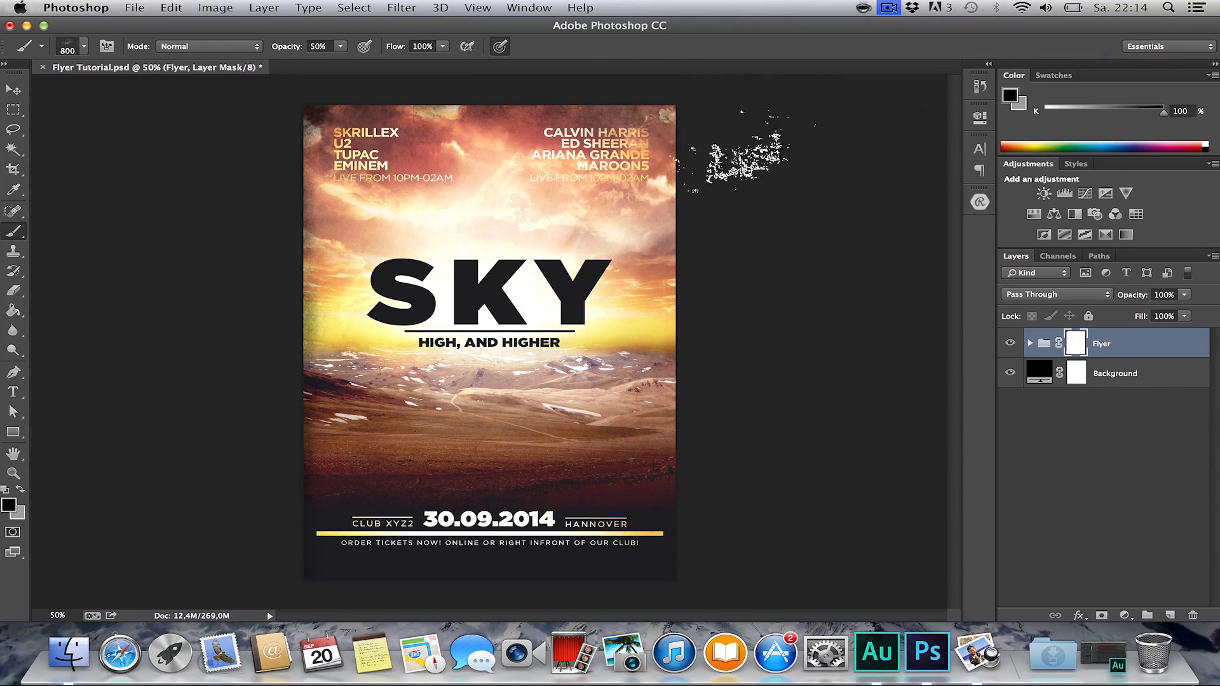
Switch to an 800 px grunge brush with a wide, flat shape and stamp it along the poster's bottom edge on the Flyer mask.
{"action": "key", "text": "h"}
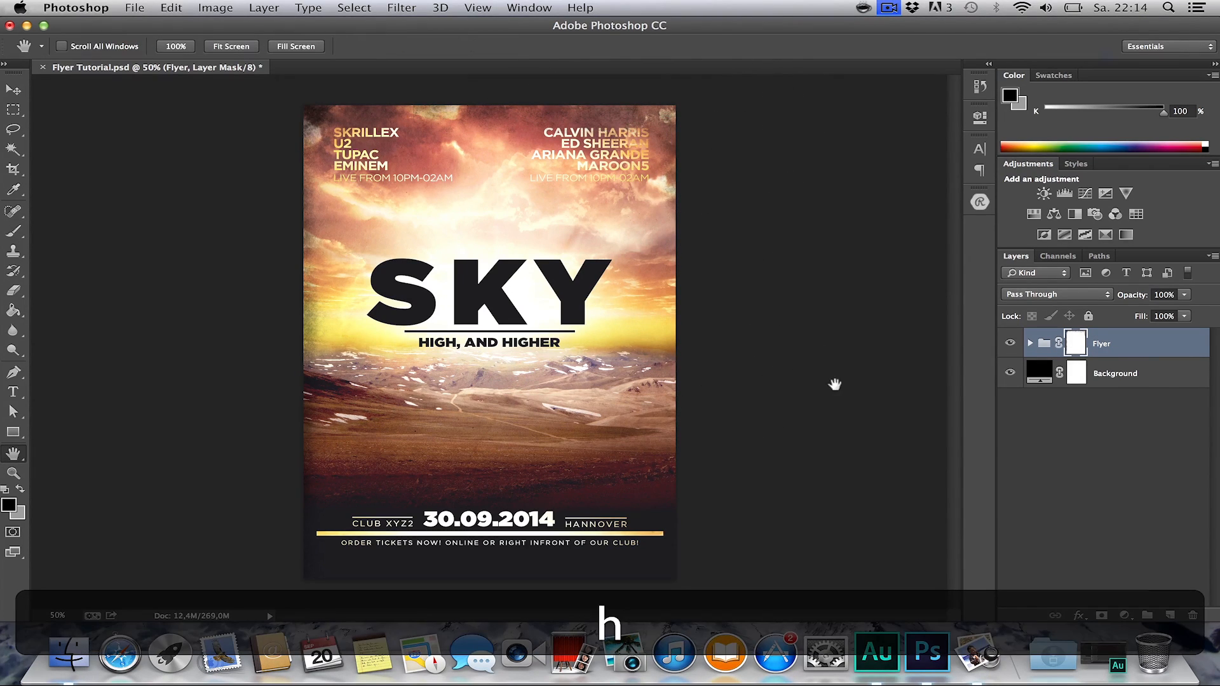
{"action": "right_click", "coordinate": [582, 329]}
{"action": "left_click", "coordinate": [489, 353]}
{"action": "key", "text": "b"}
{"action": "right_click", "coordinate": [499, 338]}
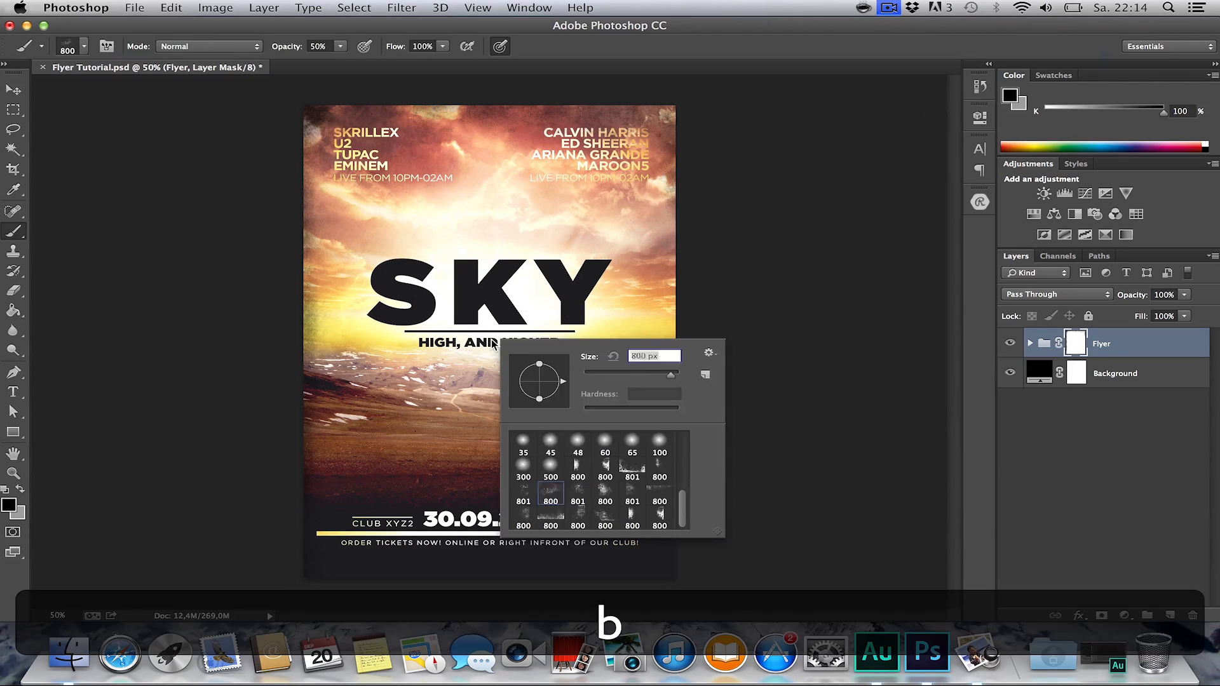
{"action": "left_click", "coordinate": [543, 517]}
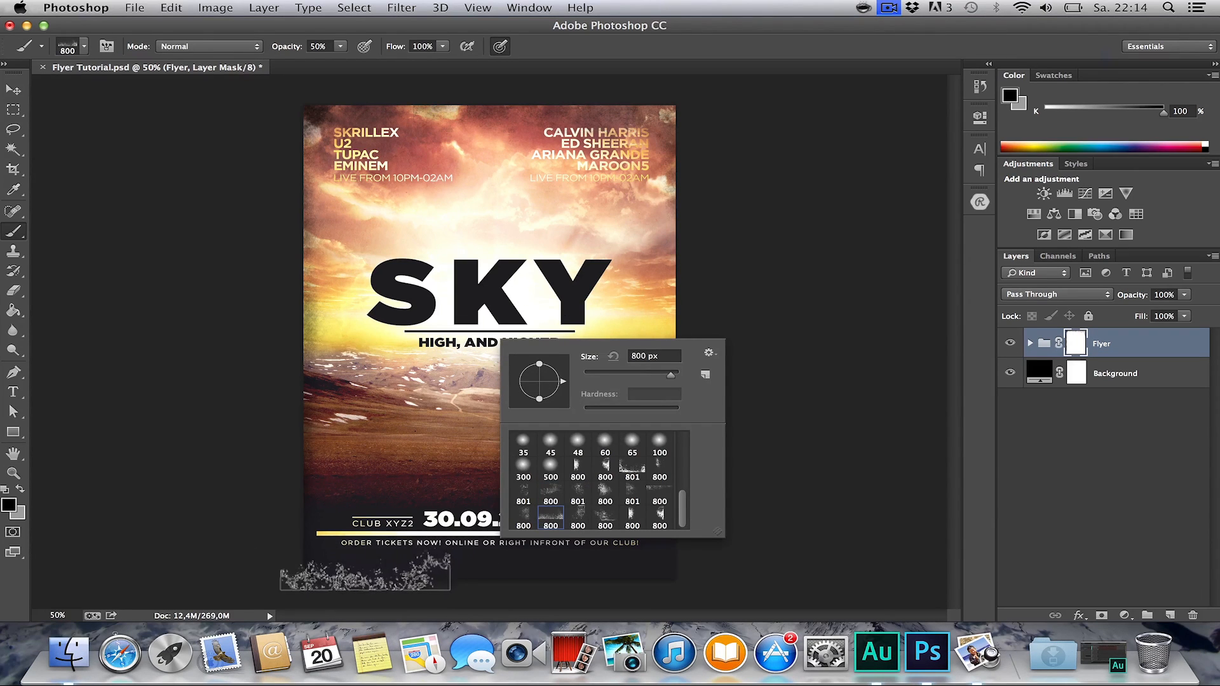
{"action": "left_click", "coordinate": [365, 574]}
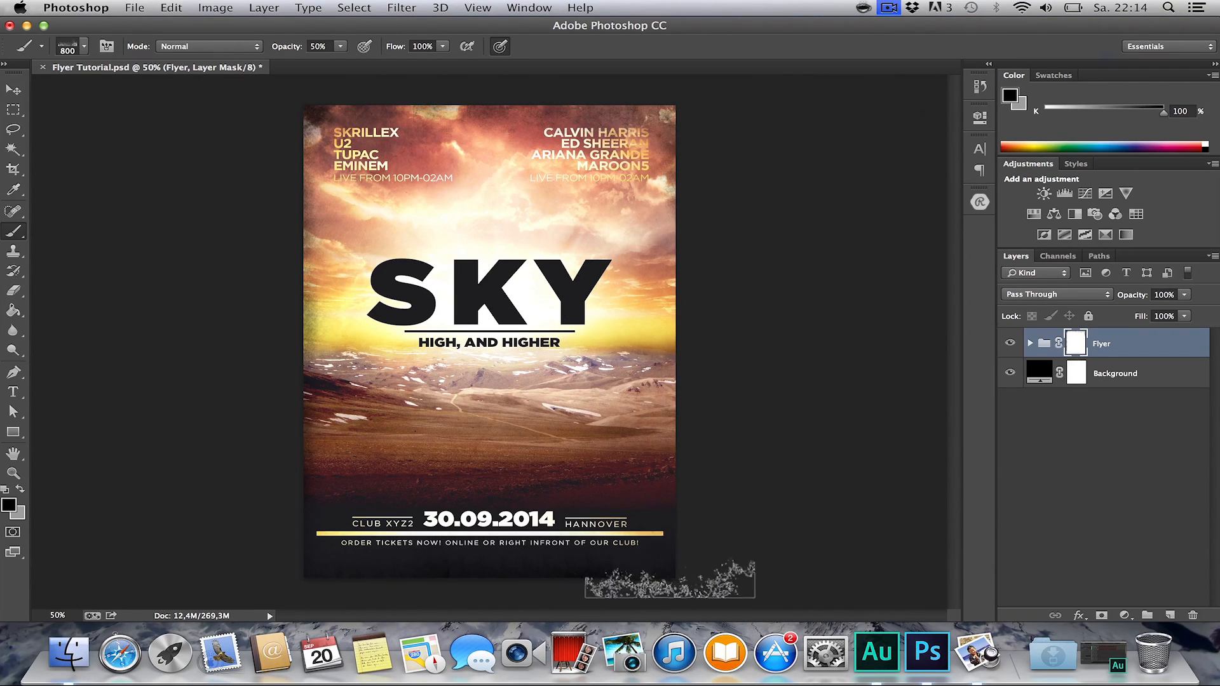
Paint the poster's right edge on the Flyer mask with another 800 px grunge brush.
{"action": "right_click", "coordinate": [551, 387]}
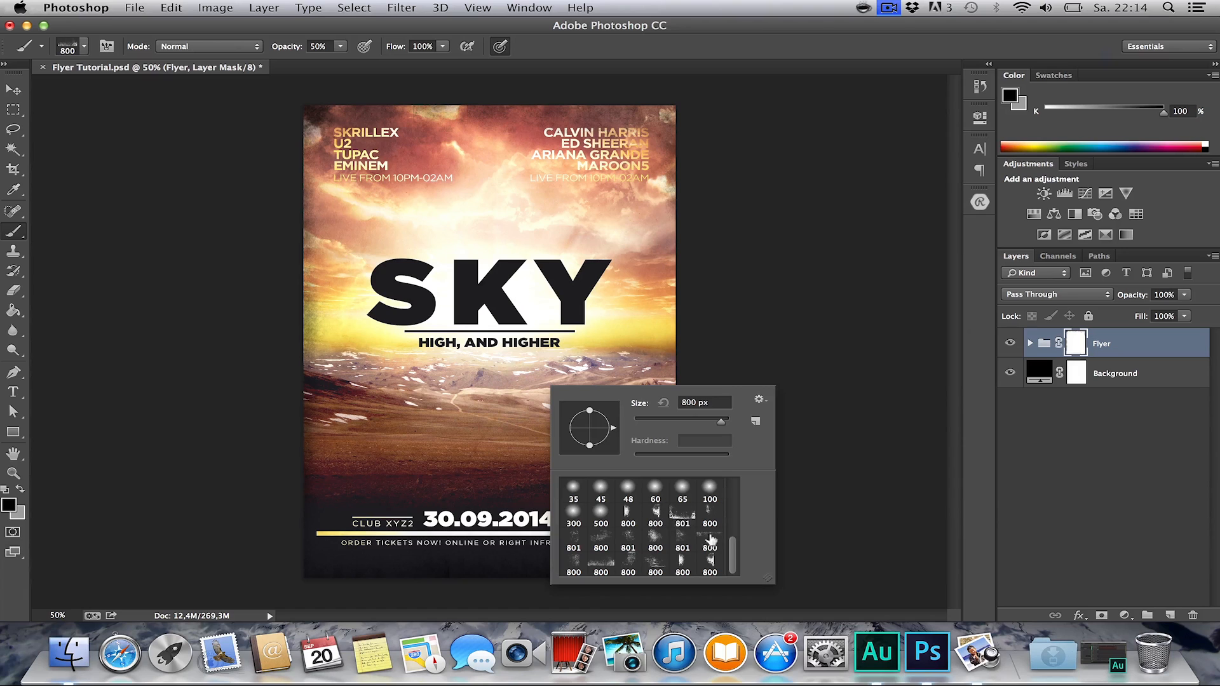
{"action": "left_click", "coordinate": [575, 560]}
{"action": "left_click_drag", "start_coordinate": [702, 213], "coordinate": [718, 529]}
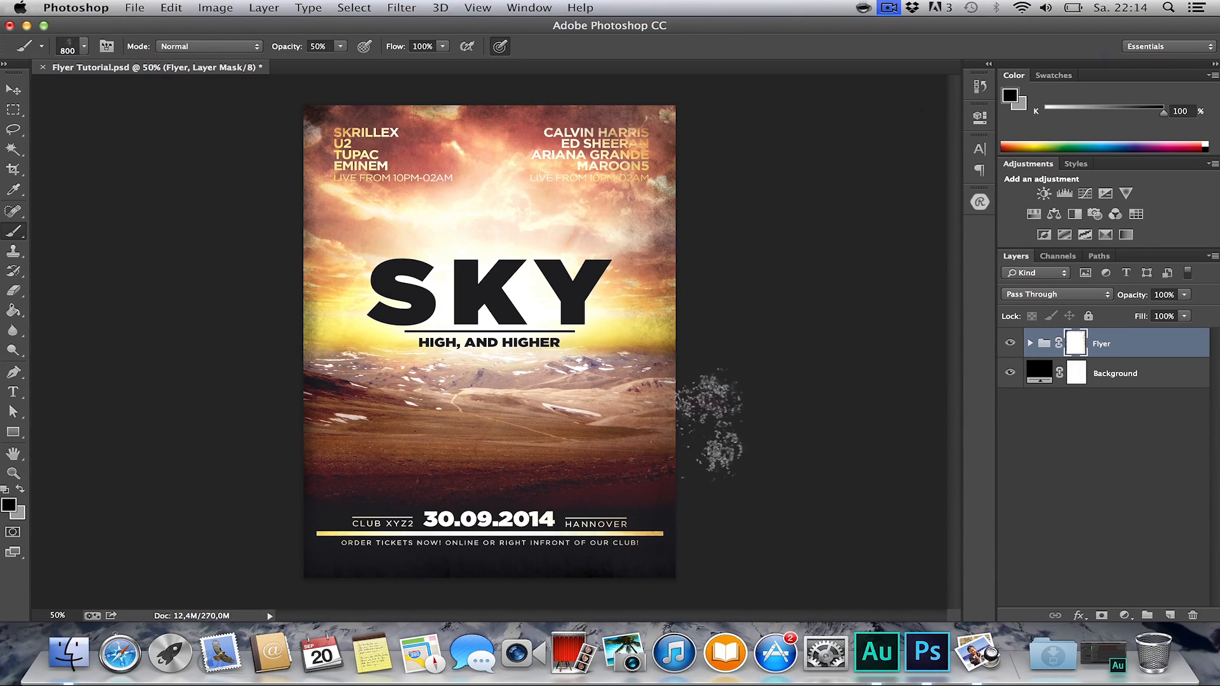
{"action": "key", "text": "h"}
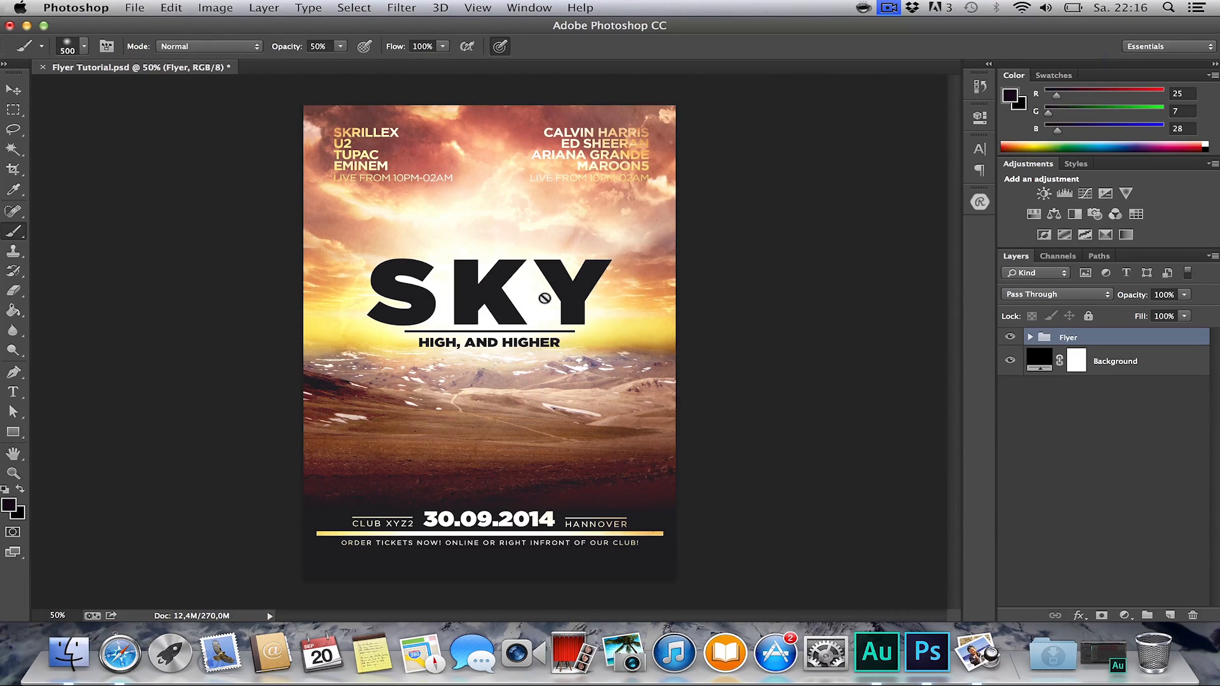
Place the depositphotos_33100941-Grunge-texture image from Finder, scale it to the poster's width and move it up to the top edge.
{"action": "key", "text": "j"}
{"action": "key", "text": "h"}
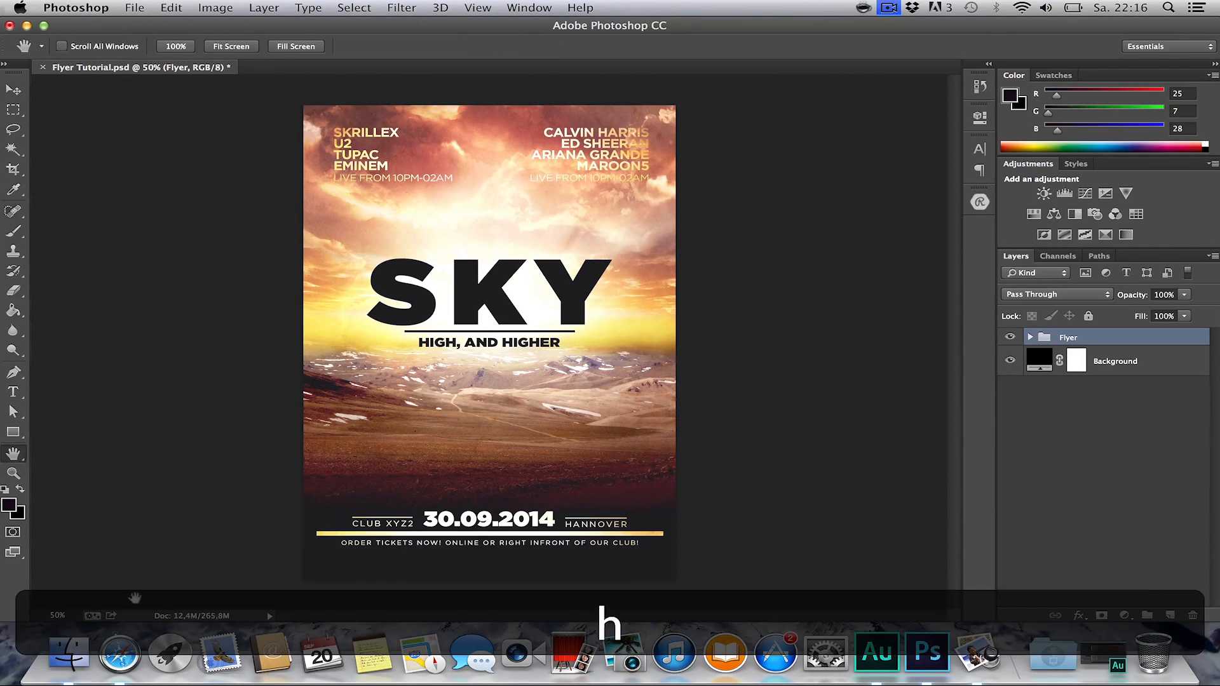
{"action": "left_click", "coordinate": [69, 653]}
{"action": "left_click_drag", "start_coordinate": [572, 236], "coordinate": [198, 282]}
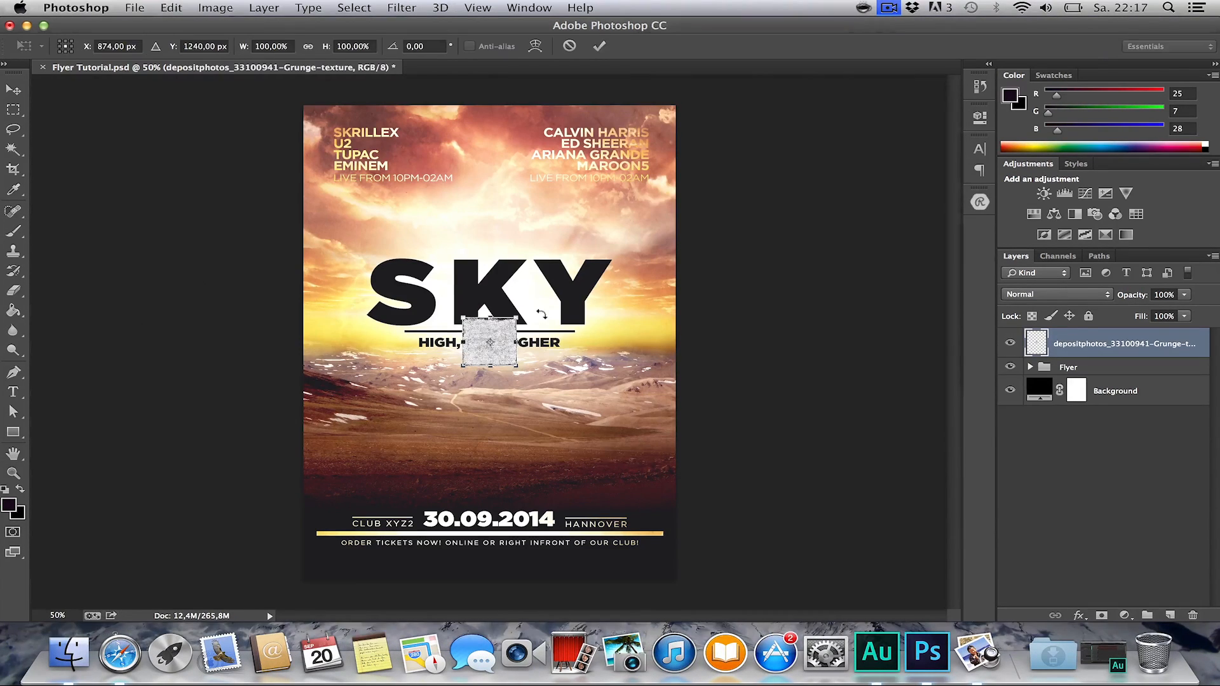
{"action": "key", "text": "alt+shift"}
{"action": "left_click_drag", "start_coordinate": [510, 361], "coordinate": [718, 494]}
{"action": "key", "text": "Return"}
{"action": "key", "text": "shift+Up"}
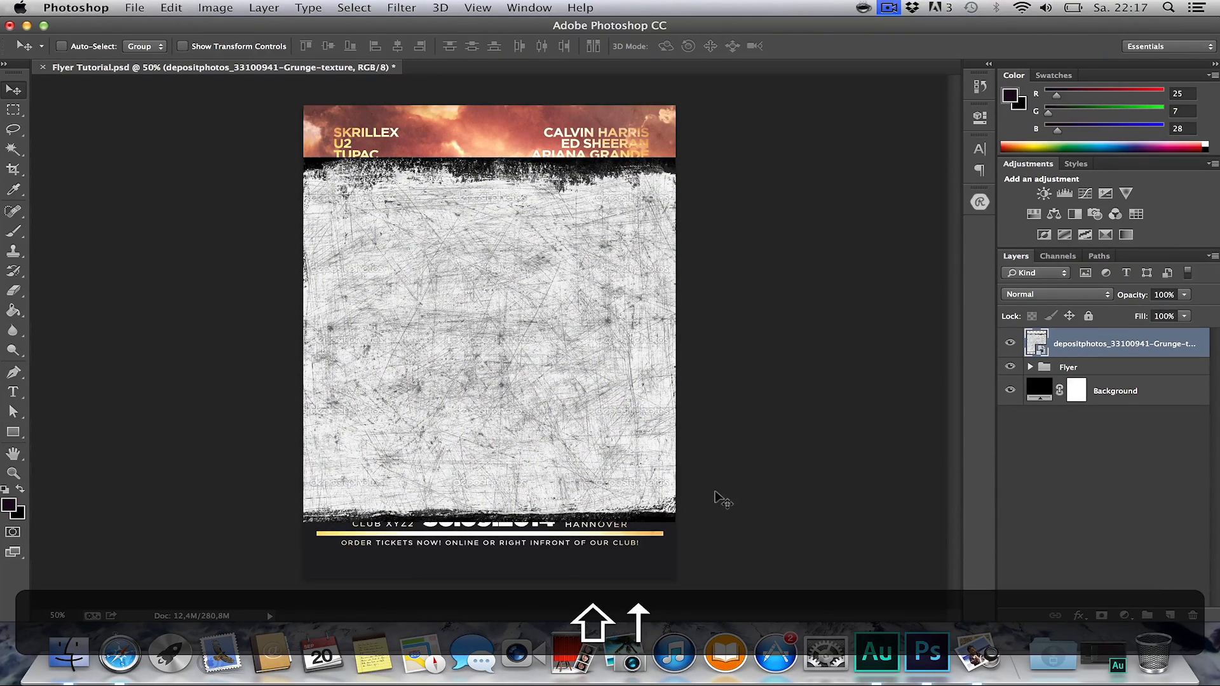
{"action": "left_click_drag", "start_coordinate": [572, 322], "coordinate": [562, 267]}
Try the Lighten blend mode on the grunge texture layer, and settle on Overlay.
{"action": "key", "text": "shift+h"}
{"action": "left_click", "coordinate": [1064, 294]}
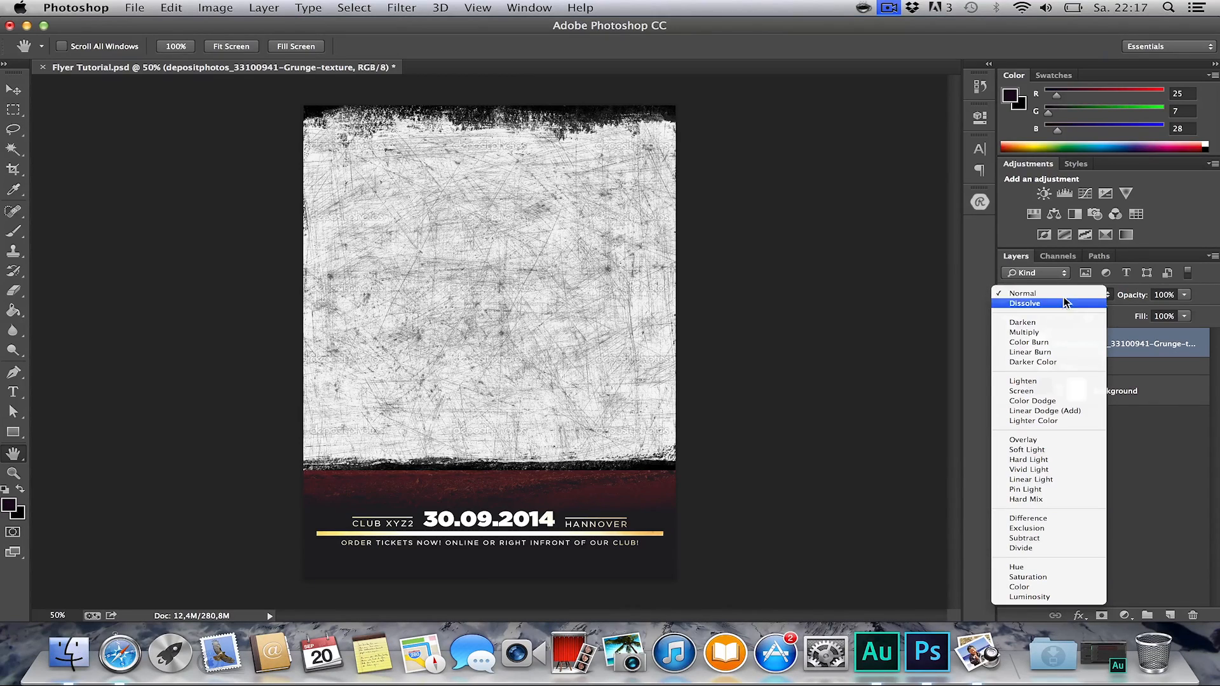
{"action": "left_click", "coordinate": [1040, 381]}
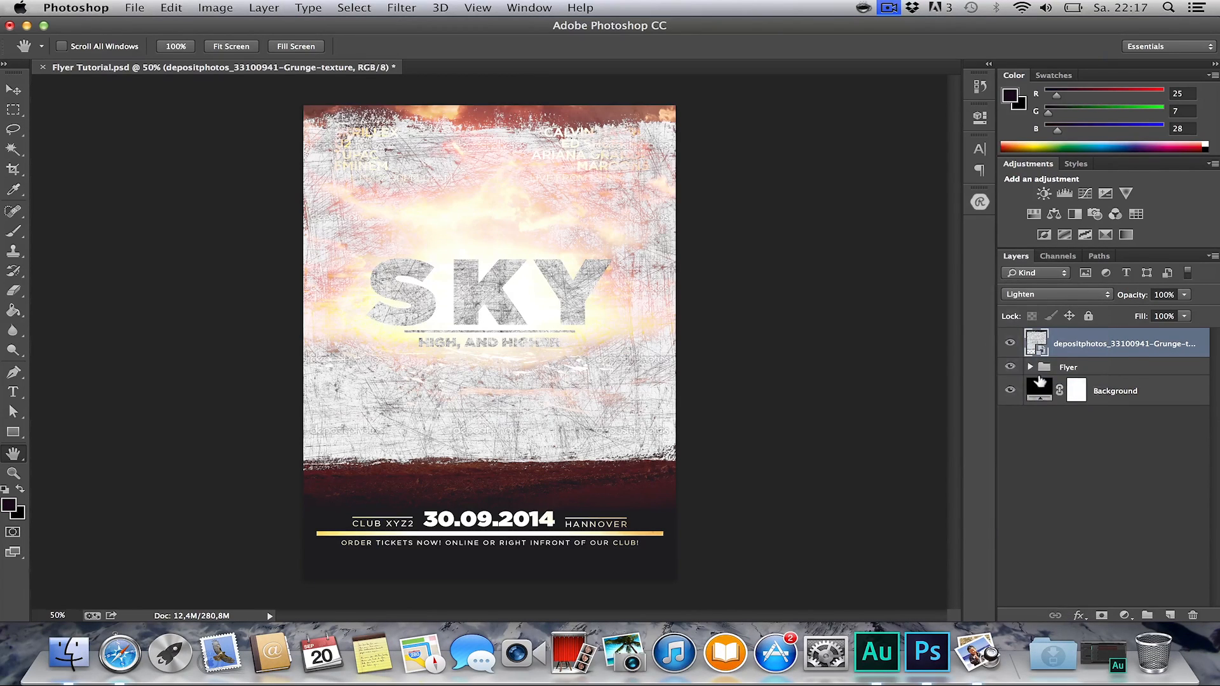
{"action": "left_click", "coordinate": [1040, 293]}
{"action": "left_click", "coordinate": [1032, 352]}
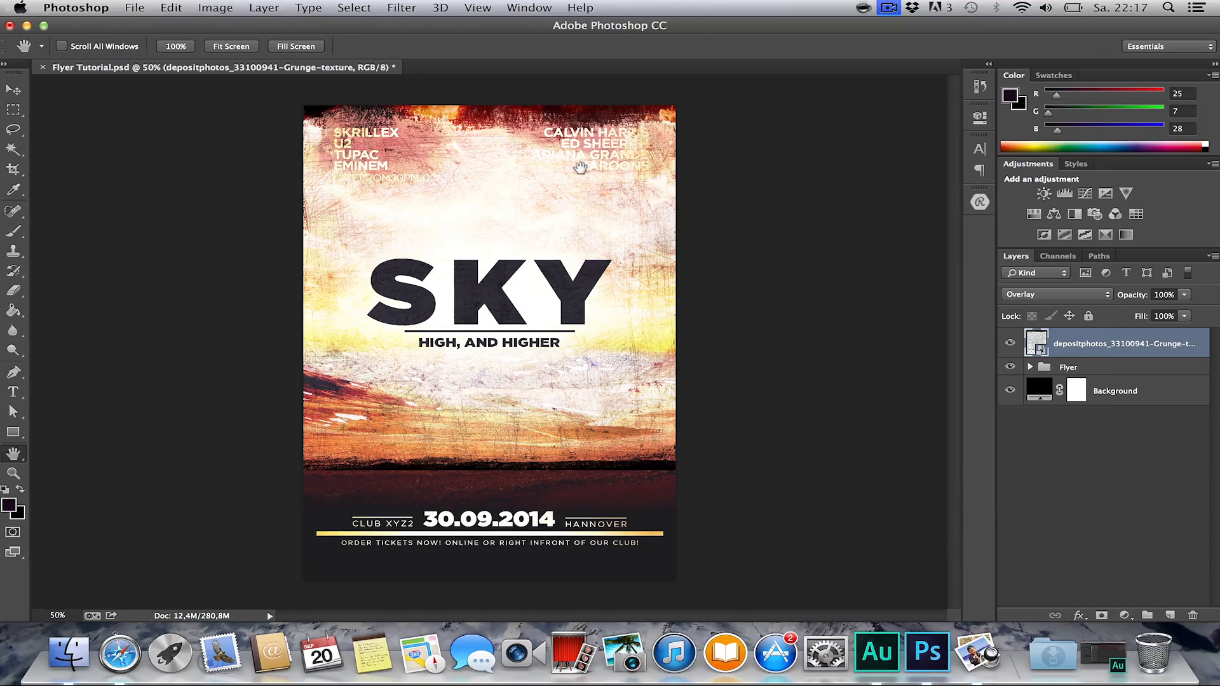
Scale the grunge texture down slightly and nudge it upward so its rough border meets the poster's top edge.
{"action": "key", "text": "super+t"}
{"action": "left_click_drag", "start_coordinate": [708, 478], "coordinate": [691, 466]}
{"action": "key", "text": "Return"}
{"action": "key", "text": "shift+Up"}
{"action": "key", "text": "shift+Up"}
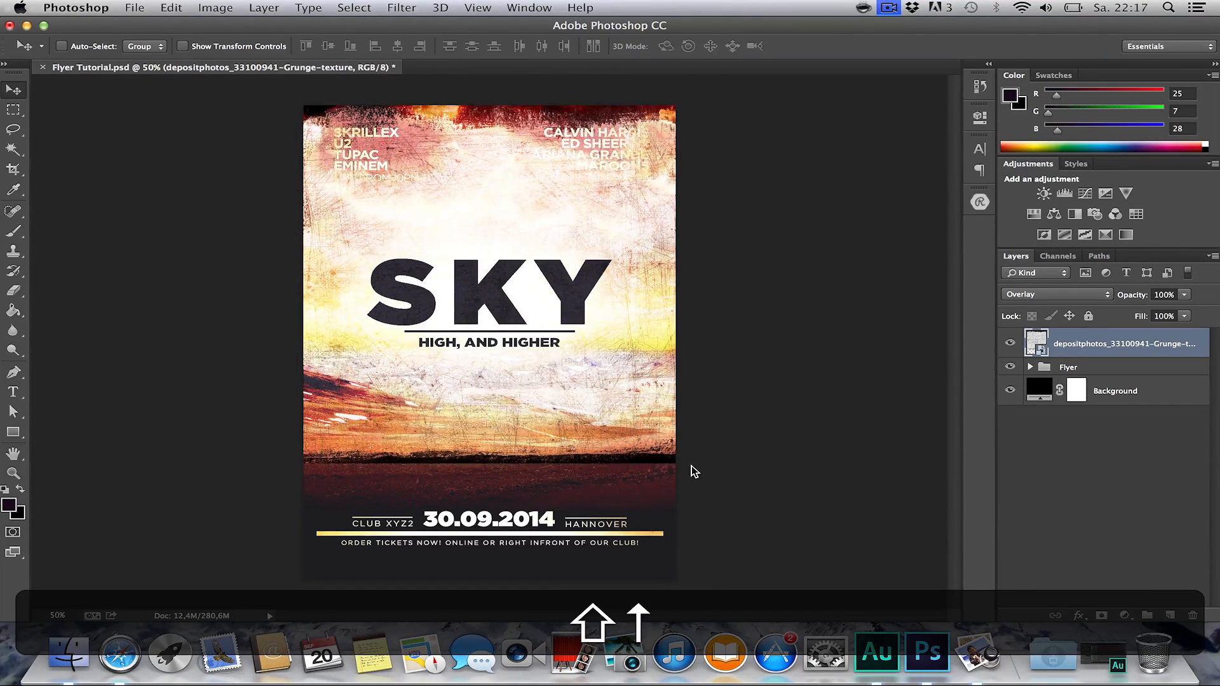
{"action": "key", "text": "shift+Up"}
{"action": "key", "text": "shift+Up"}
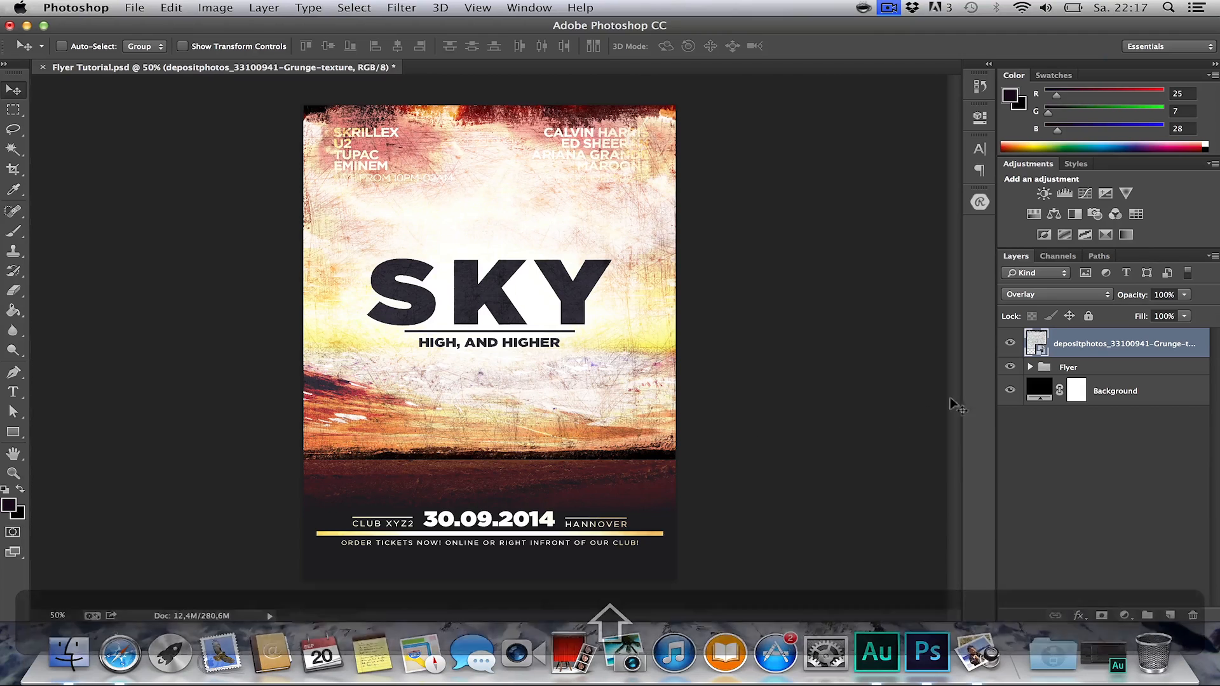
Add a layer mask to the grunge texture and paint in black to hide everything except the strip at the poster's top.
{"action": "left_click", "coordinate": [1103, 615]}
{"action": "key", "text": "shift+b"}
{"action": "mouse_move", "coordinate": [771, 444]}
{"action": "left_mouse_down"}
{"action": "mouse_move", "coordinate": [150, 435]}
{"action": "mouse_move", "coordinate": [885, 436]}
{"action": "mouse_move", "coordinate": [300, 169]}
{"action": "left_mouse_up"}
{"action": "key", "text": "v"}
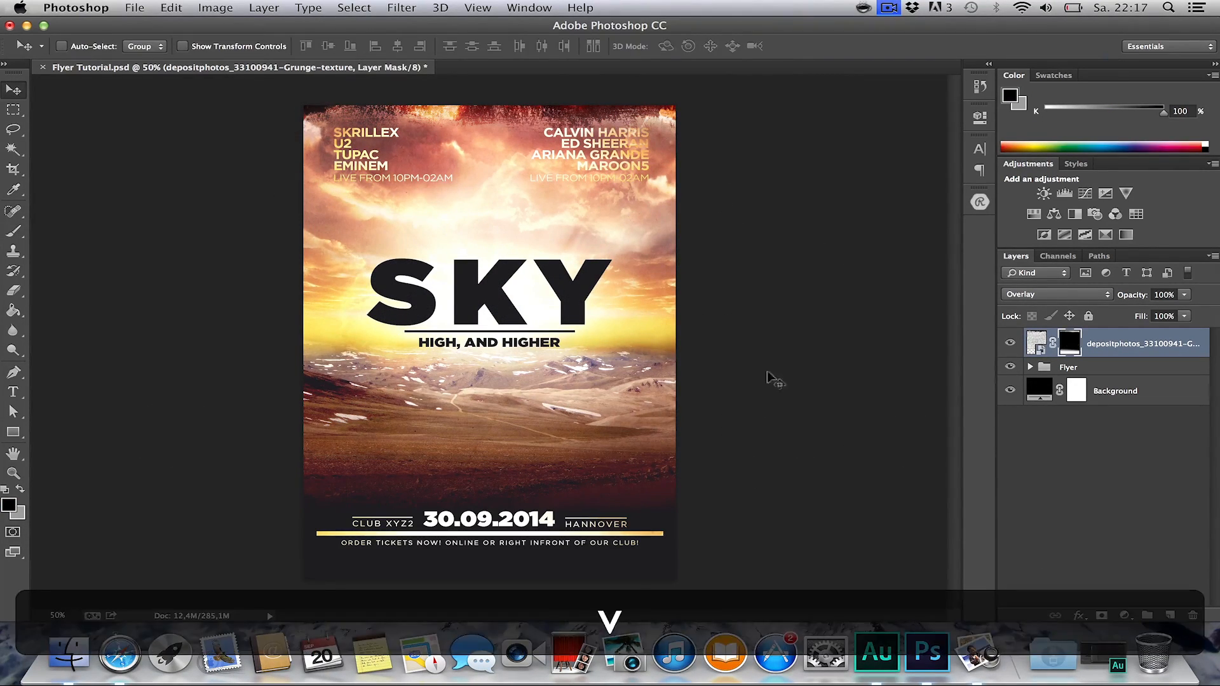
Duplicate the masked grunge texture layer and transform the copy to serve the poster's right edge.
{"action": "key", "text": "super+j"}
{"action": "key", "text": "super+t"}
{"action": "key", "text": "Return"}
Repaint the copy's layer mask to reveal the texture only along the poster's right edge, and nudge it sideways into place.
{"action": "left_click", "coordinate": [1070, 343]}
{"action": "key", "text": "b"}
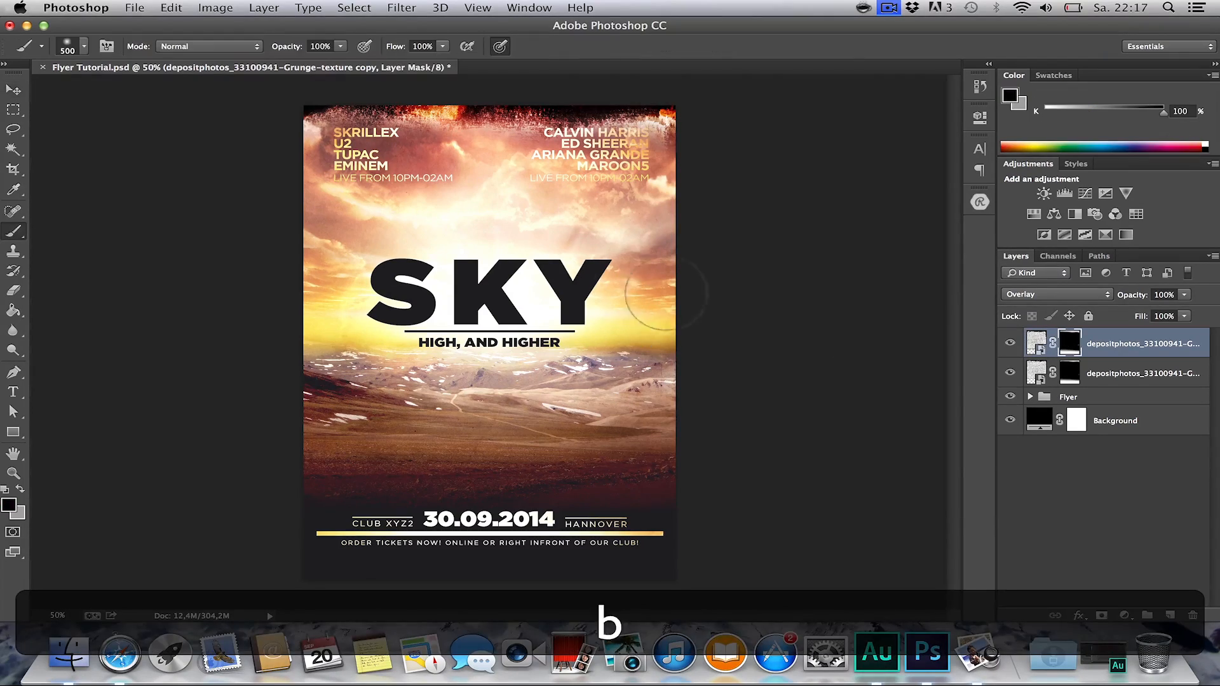
{"action": "mouse_move", "coordinate": [664, 127]}
{"action": "left_mouse_down"}
{"action": "mouse_move", "coordinate": [664, 464]}
{"action": "mouse_move", "coordinate": [321, 107]}
{"action": "left_mouse_up"}
{"action": "key", "text": "x"}
{"action": "left_click", "coordinate": [675, 111]}
{"action": "key", "text": "super+z"}
{"action": "mouse_move", "coordinate": [490, 123]}
{"action": "left_mouse_down"}
{"action": "mouse_move", "coordinate": [618, 470]}
{"action": "mouse_move", "coordinate": [648, 260]}
{"action": "left_mouse_up"}
{"action": "key", "text": "v"}
{"action": "key", "text": "shift+Right"}
{"action": "key", "text": "shift+Right"}
{"action": "key", "text": "v"}
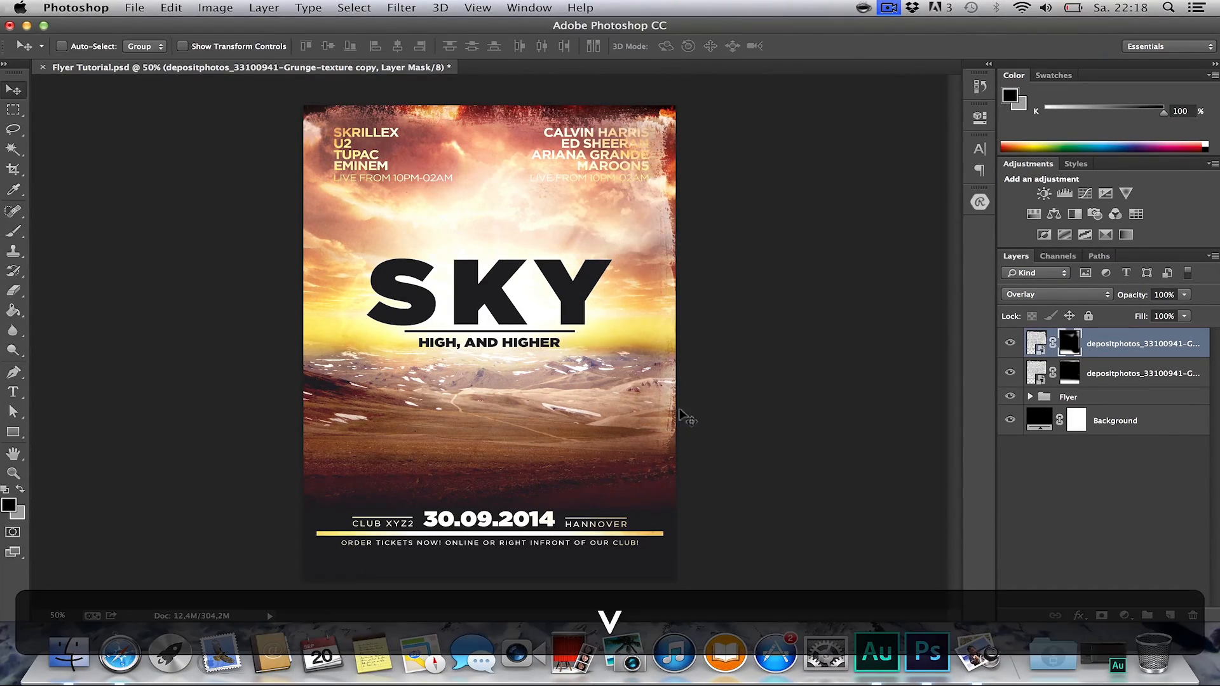
{"action": "key", "text": "super+z"}
Duplicate the right-edge texture layer, rotate the copy about 3.3° and position it over the poster's lower half.
{"action": "key", "text": "super+j"}
{"action": "left_click_drag", "start_coordinate": [692, 410], "coordinate": [695, 427]}
{"action": "key", "text": "super+t"}
{"action": "left_click_drag", "start_coordinate": [747, 377], "coordinate": [755, 398]}
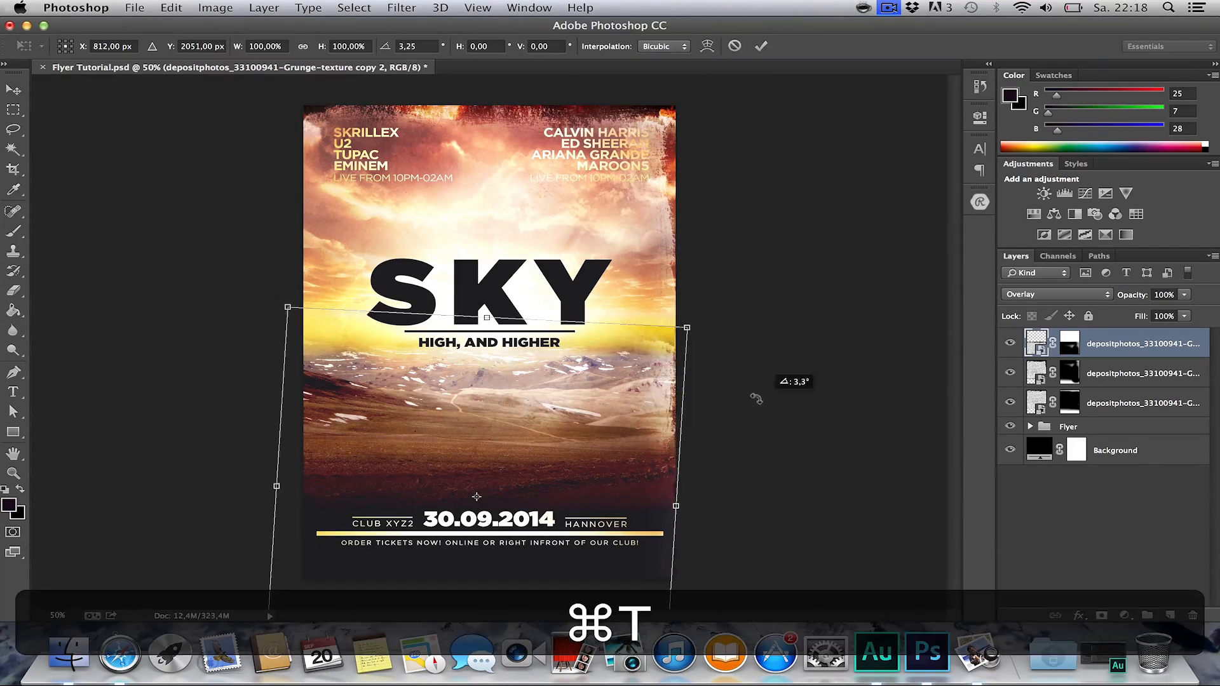
{"action": "left_click_drag", "start_coordinate": [645, 428], "coordinate": [645, 389]}
{"action": "key", "text": "Return"}
Paint on the new copy's layer mask to hide its texture across the middle of the poster.
{"action": "key", "text": "b"}
{"action": "left_click", "coordinate": [1069, 343]}
{"action": "left_click_drag", "start_coordinate": [650, 320], "coordinate": [352, 356]}
{"action": "key", "text": "h"}
Duplicate the two right-edge texture layers together, rotate the copies and position them along the poster's left edge.
{"action": "left_click", "coordinate": [1142, 373], "text": "shift"}
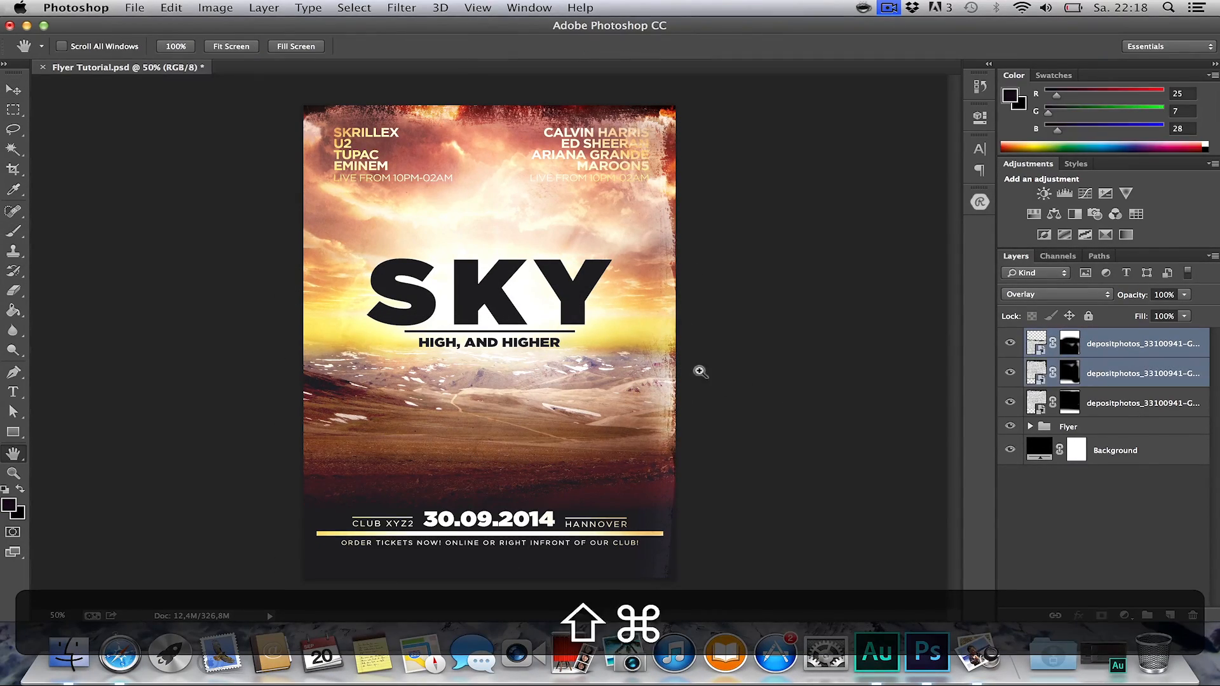
{"action": "key", "text": "super+j"}
{"action": "key", "text": "super+t"}
{"action": "left_click_drag", "start_coordinate": [194, 269], "coordinate": [756, 496]}
{"action": "left_click_drag", "start_coordinate": [421, 405], "coordinate": [447, 356]}
{"action": "mouse_move", "coordinate": [768, 365]}
{"action": "left_mouse_down"}
{"action": "mouse_move", "coordinate": [769, 348]}
{"action": "mouse_move", "coordinate": [768, 375]}
{"action": "left_mouse_up"}
{"action": "key", "text": "Return"}
Rotate the topmost texture copy to -4.58° and shift it to fit the poster's left edge.
{"action": "left_click", "coordinate": [1131, 343]}
{"action": "key", "text": "super+t"}
{"action": "left_click_drag", "start_coordinate": [837, 245], "coordinate": [838, 216]}
{"action": "left_click_drag", "start_coordinate": [574, 300], "coordinate": [577, 329]}
{"action": "left_click_drag", "start_coordinate": [861, 311], "coordinate": [862, 317]}
{"action": "left_click_drag", "start_coordinate": [657, 348], "coordinate": [655, 365]}
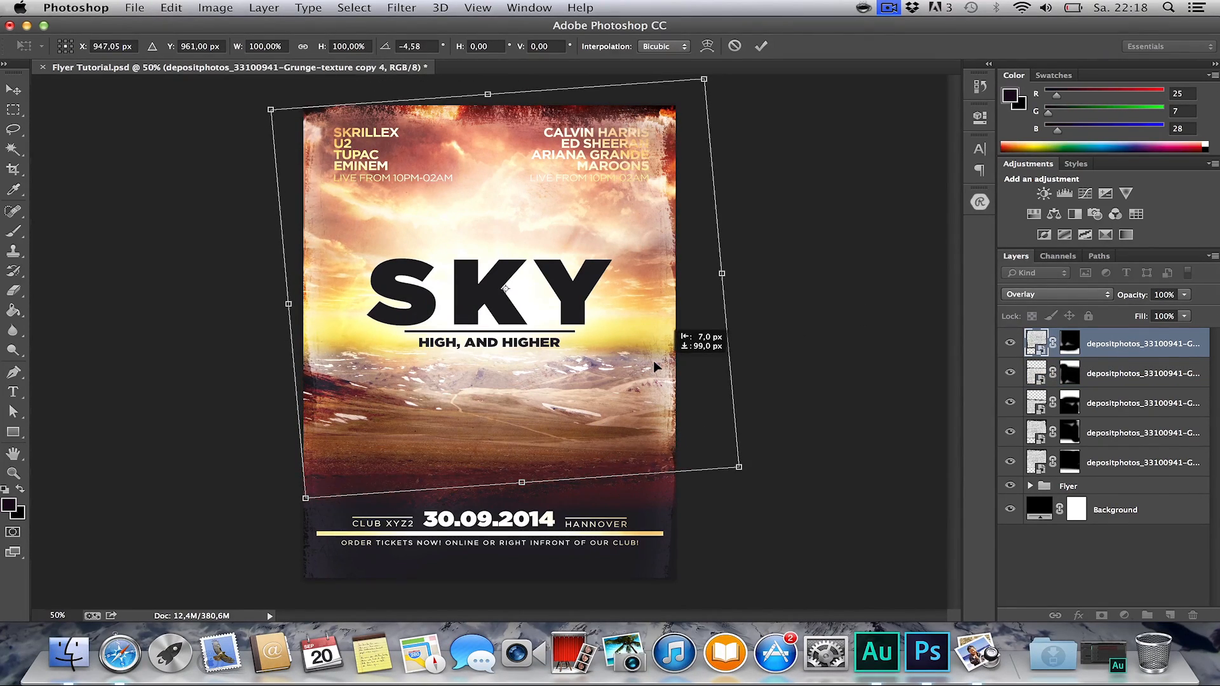
{"action": "key", "text": "Return"}
{"action": "key", "text": "alt+z"}
{"action": "left_click", "coordinate": [606, 367], "text": "alt"}
{"action": "key", "text": "alt+h"}
{"action": "key", "text": "z"}
{"action": "left_click", "coordinate": [581, 376]}
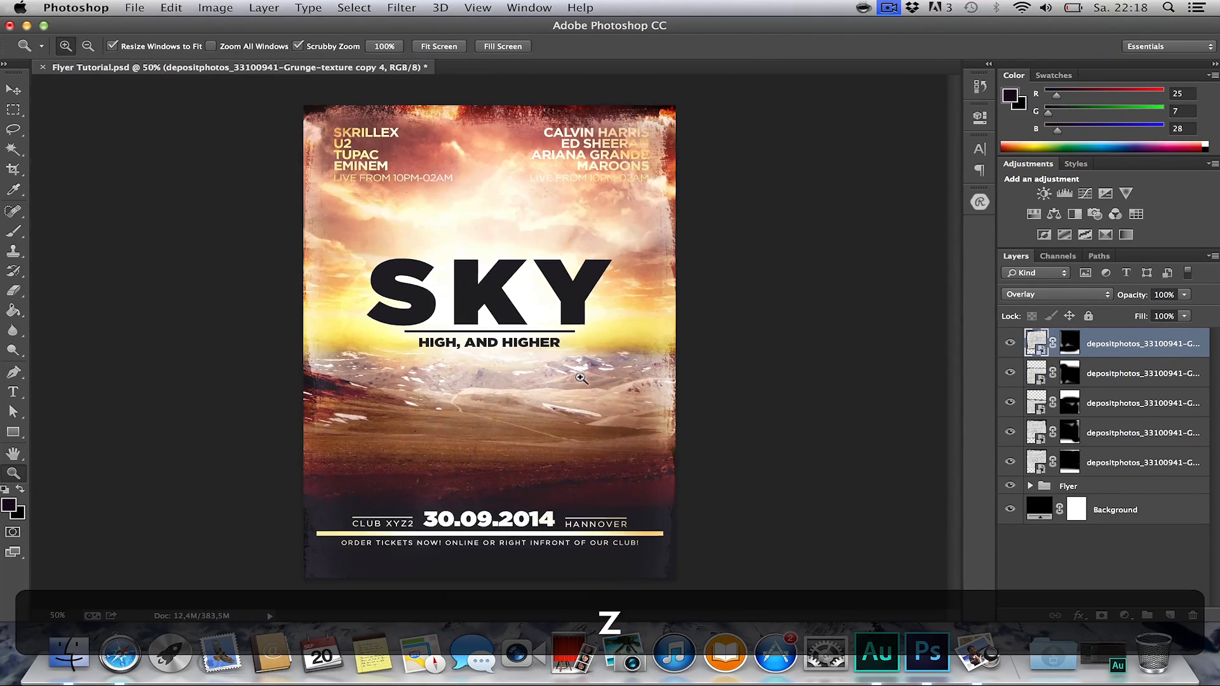
{"action": "key", "text": "h"}
Duplicate the original top-edge grunge texture layer, transform the copy and fit it along the poster's bottom edge.
{"action": "left_click", "coordinate": [1107, 452]}
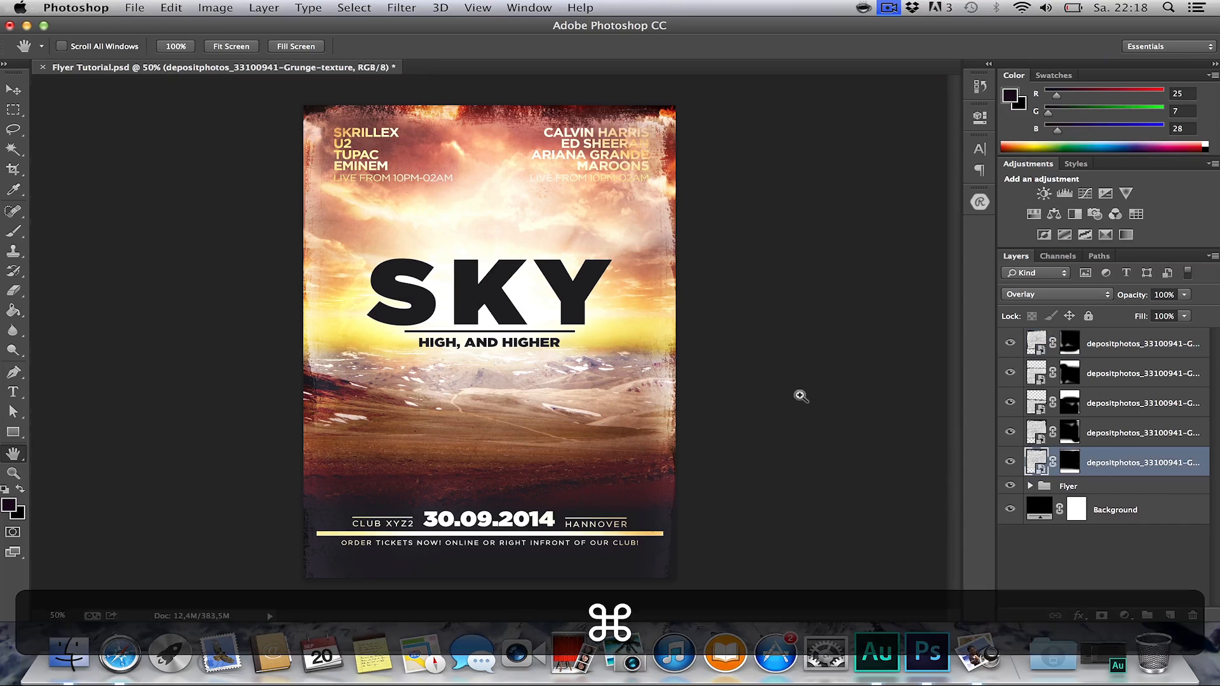
{"action": "key", "text": "super+j"}
{"action": "key", "text": "v"}
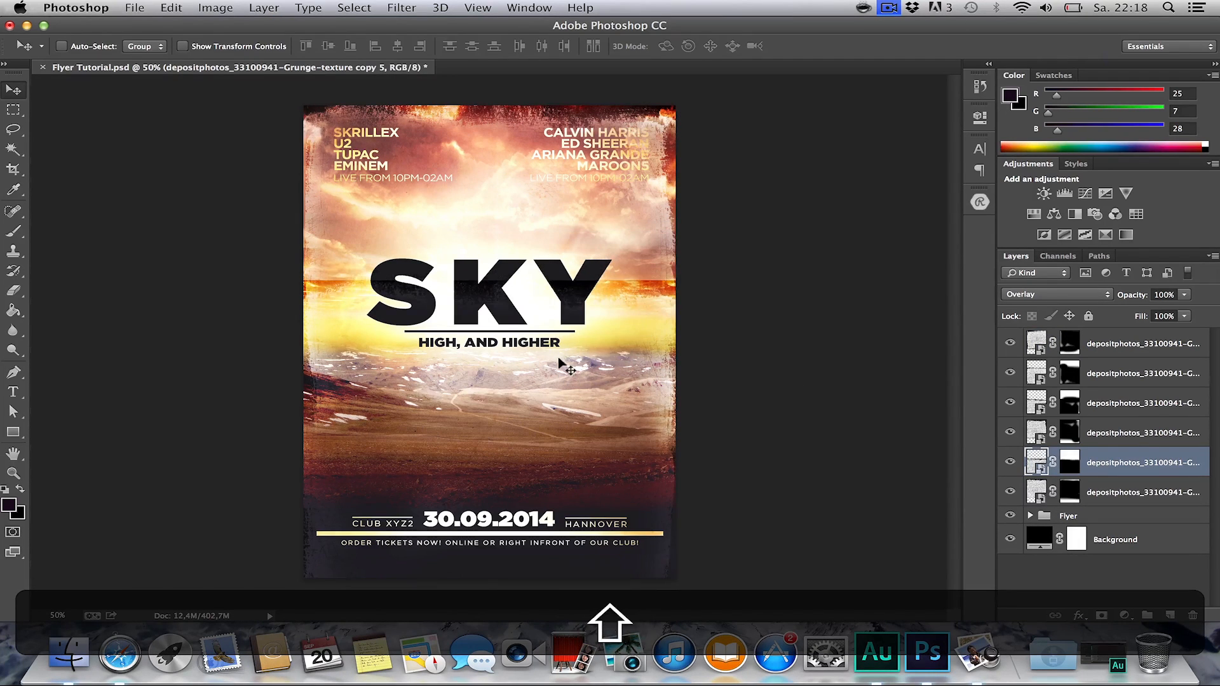
{"action": "key", "text": "shift+super+t"}
{"action": "left_click_drag", "start_coordinate": [663, 531], "coordinate": [416, 502]}
{"action": "key", "text": "Return"}
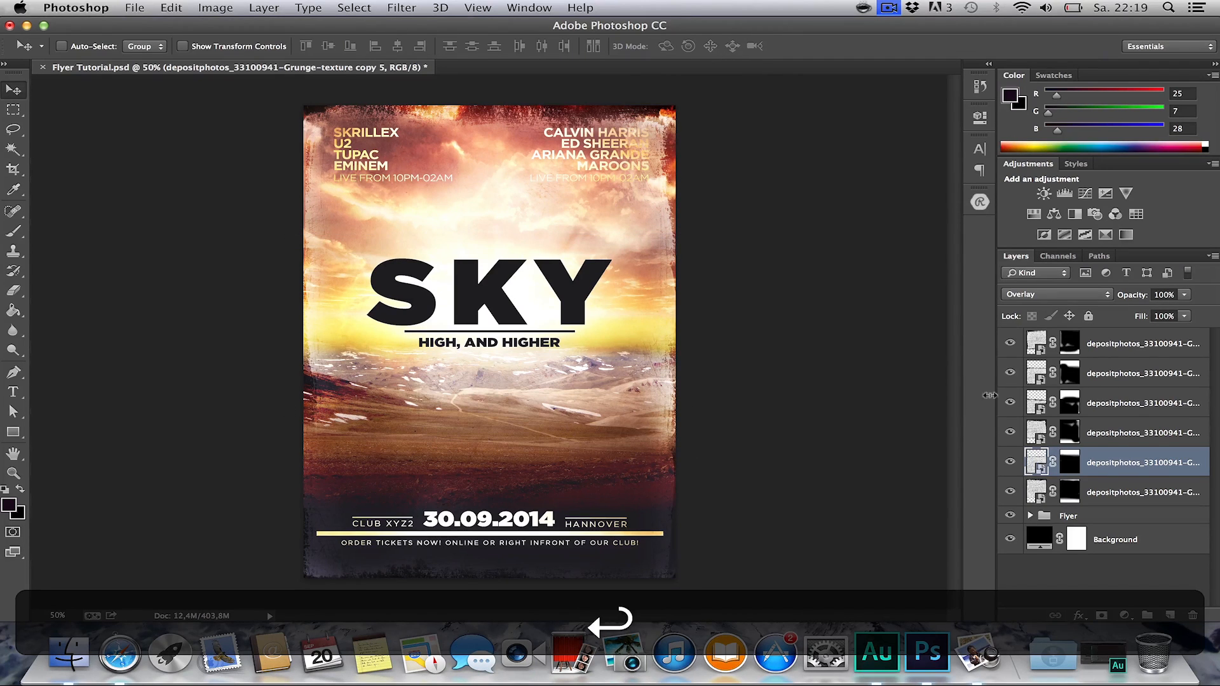
Group all the grunge texture layers above the Flyer group and lower the new group's opacity to 46%.
{"action": "left_click", "coordinate": [1107, 337]}
{"action": "left_click", "coordinate": [1108, 488], "text": "shift"}
{"action": "key", "text": "super+g"}
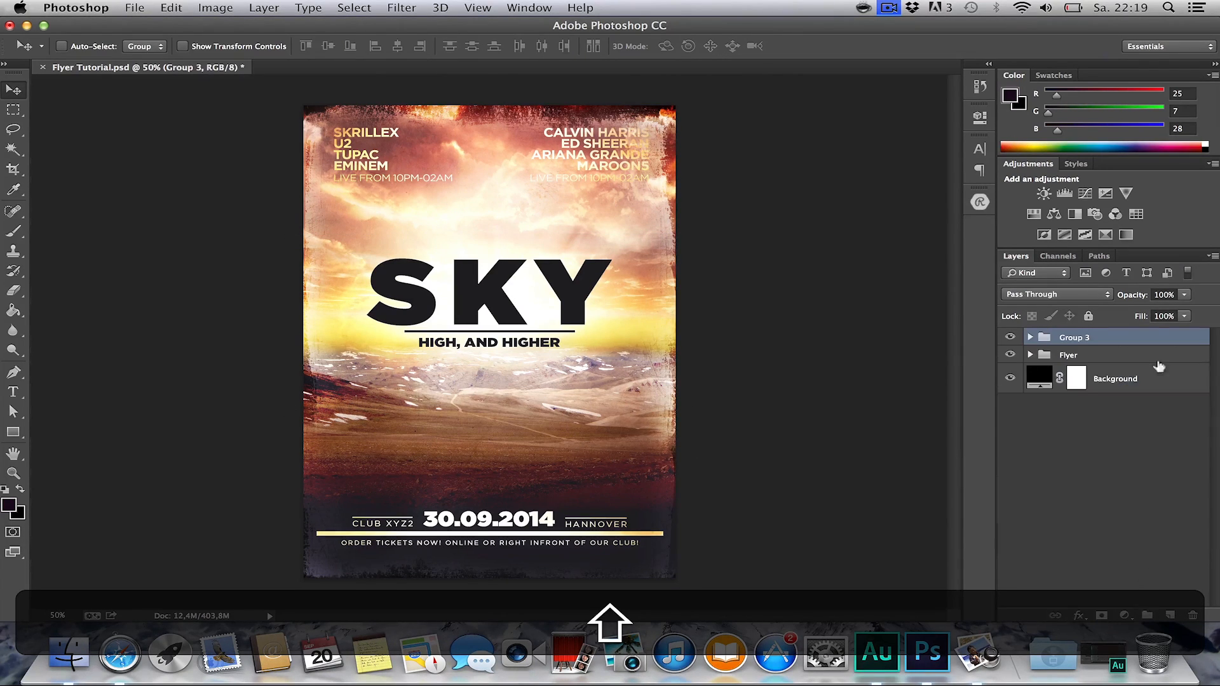
{"action": "left_click_drag", "start_coordinate": [1134, 295], "coordinate": [1093, 297]}
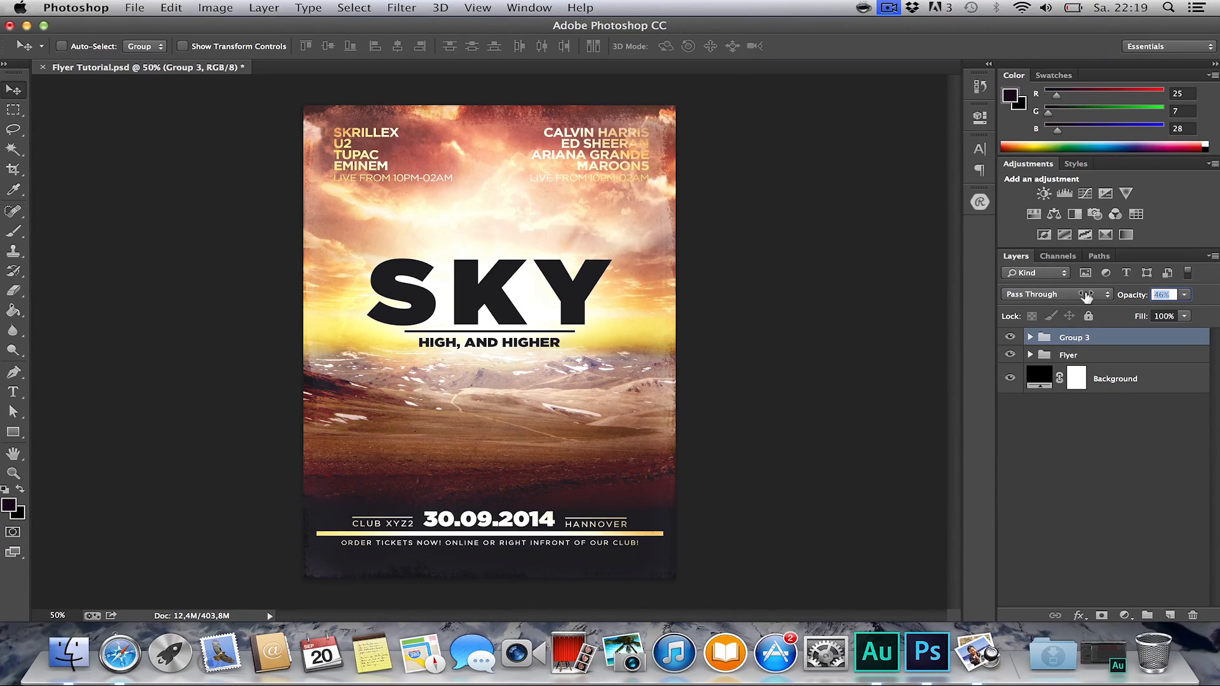
{"action": "key", "text": "h"}
{"action": "left_click", "coordinate": [1109, 473]}
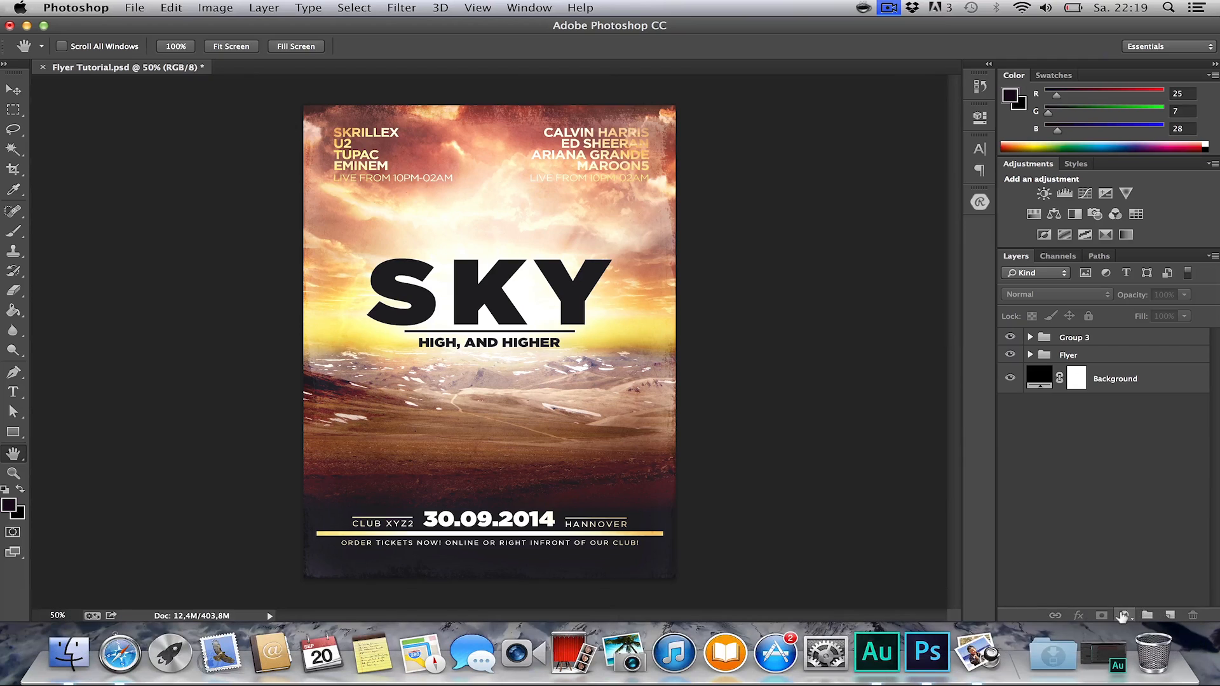
Try a Brightness/Contrast adjustment layer above the texture group with brightness -33 and contrast 24.
{"action": "left_click", "coordinate": [1123, 615]}
{"action": "left_click", "coordinate": [1149, 425]}
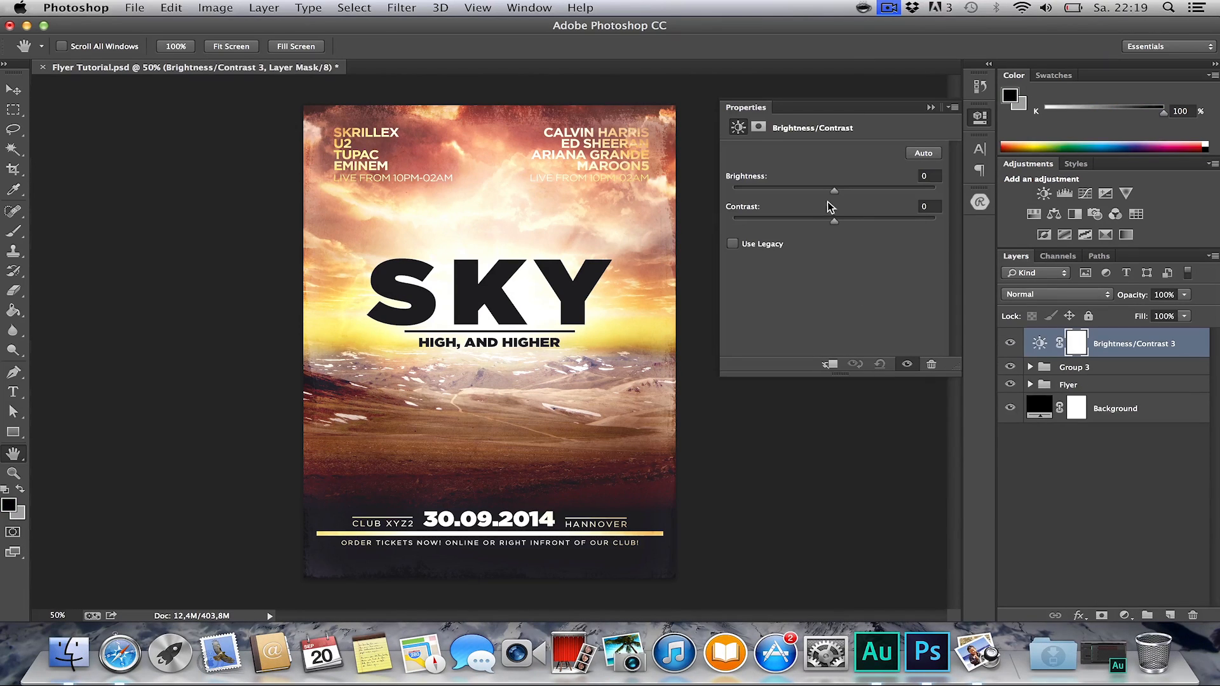
{"action": "left_click_drag", "start_coordinate": [870, 227], "coordinate": [814, 204]}
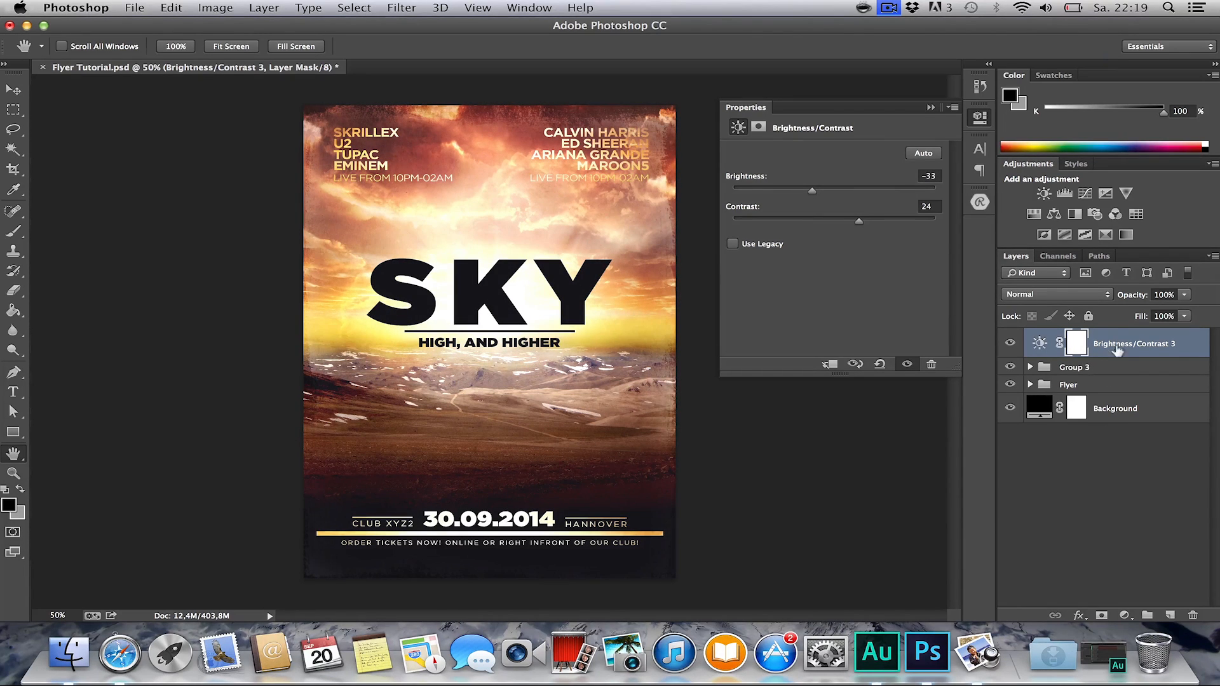
{"action": "key", "text": "BackSpace"}
Add a Levels adjustment layer above the texture group with black input level 14 and black output level 6.
{"action": "left_click", "coordinate": [1123, 615]}
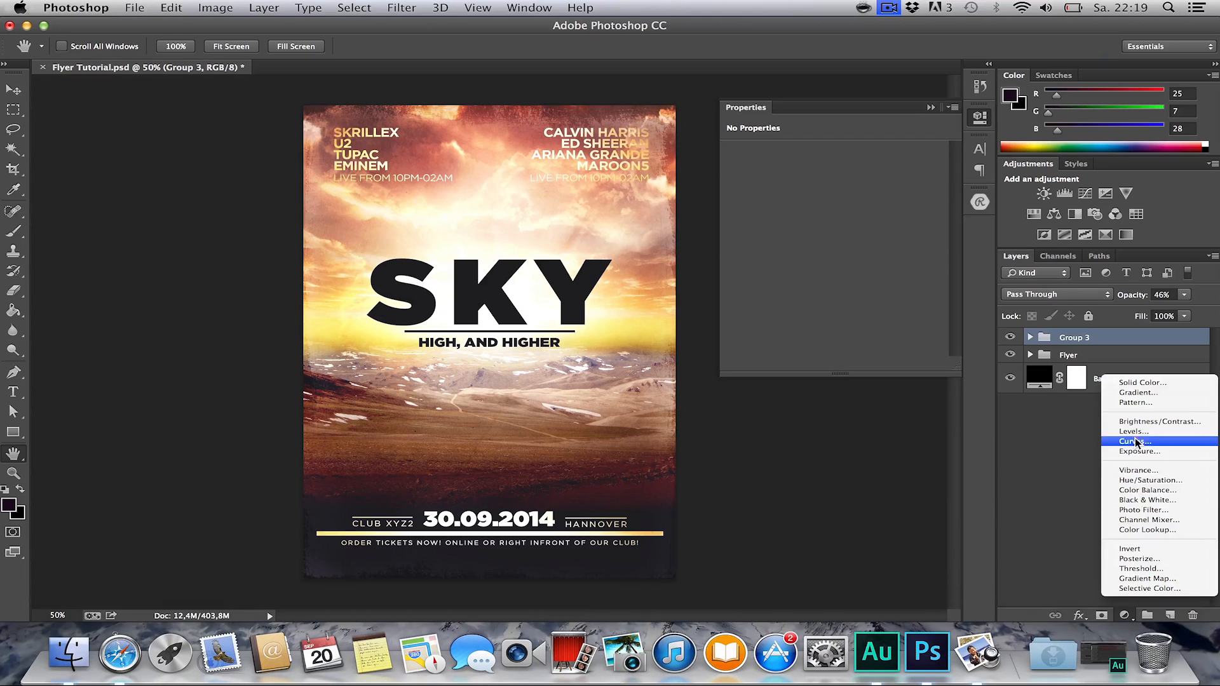
{"action": "left_click", "coordinate": [1137, 439]}
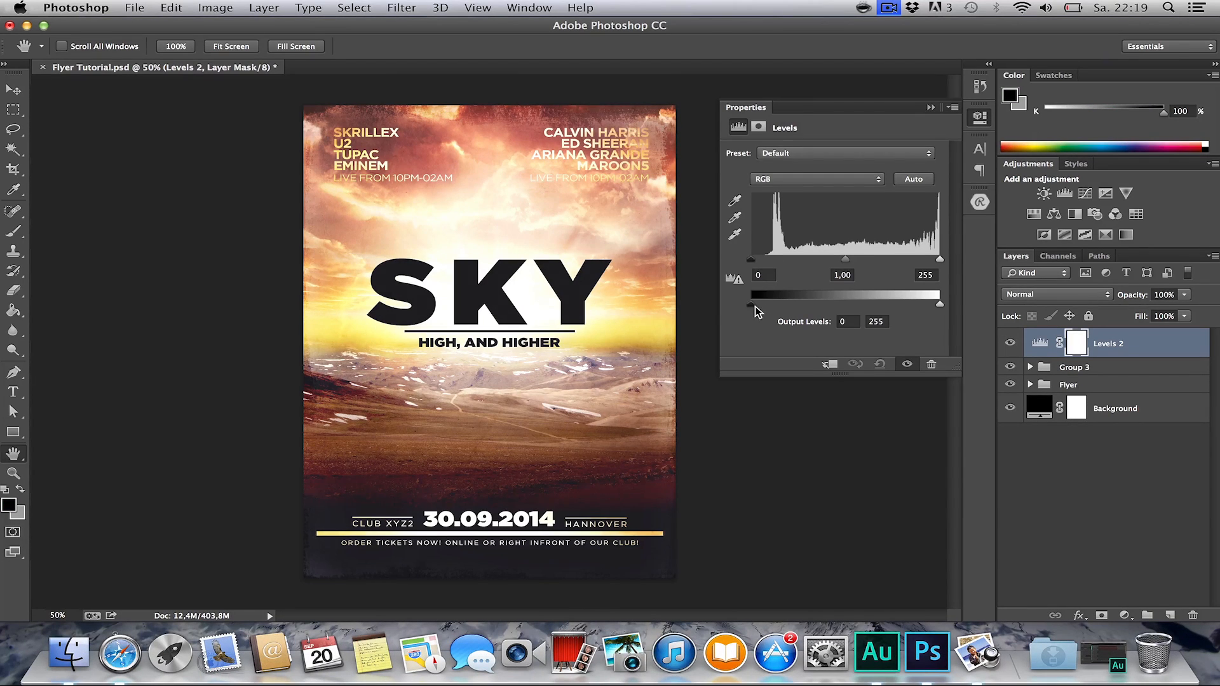
{"action": "mouse_move", "coordinate": [755, 311]}
{"action": "left_mouse_down"}
{"action": "mouse_move", "coordinate": [719, 311]}
{"action": "mouse_move", "coordinate": [755, 309]}
{"action": "left_mouse_up"}
{"action": "mouse_move", "coordinate": [940, 306]}
{"action": "left_mouse_down"}
{"action": "mouse_move", "coordinate": [898, 308]}
{"action": "mouse_move", "coordinate": [940, 306]}
{"action": "left_mouse_up"}
{"action": "left_click_drag", "start_coordinate": [753, 260], "coordinate": [762, 260]}
{"action": "left_click_drag", "start_coordinate": [851, 260], "coordinate": [858, 262]}
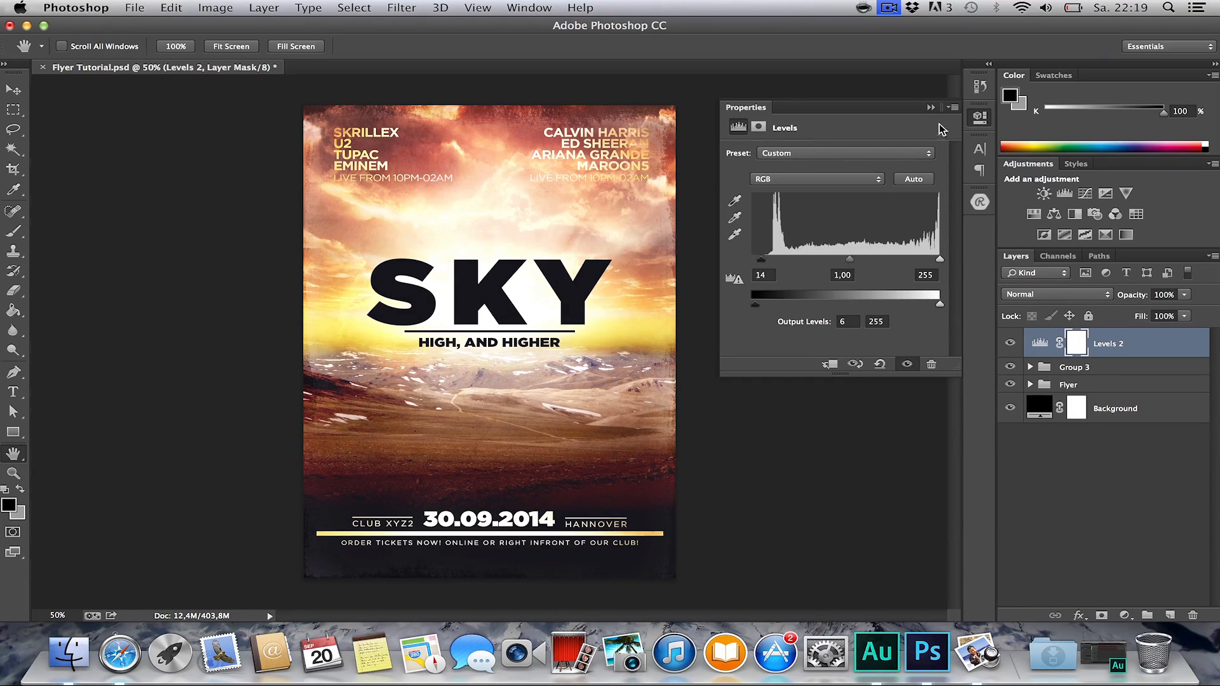
{"action": "left_click", "coordinate": [979, 117]}
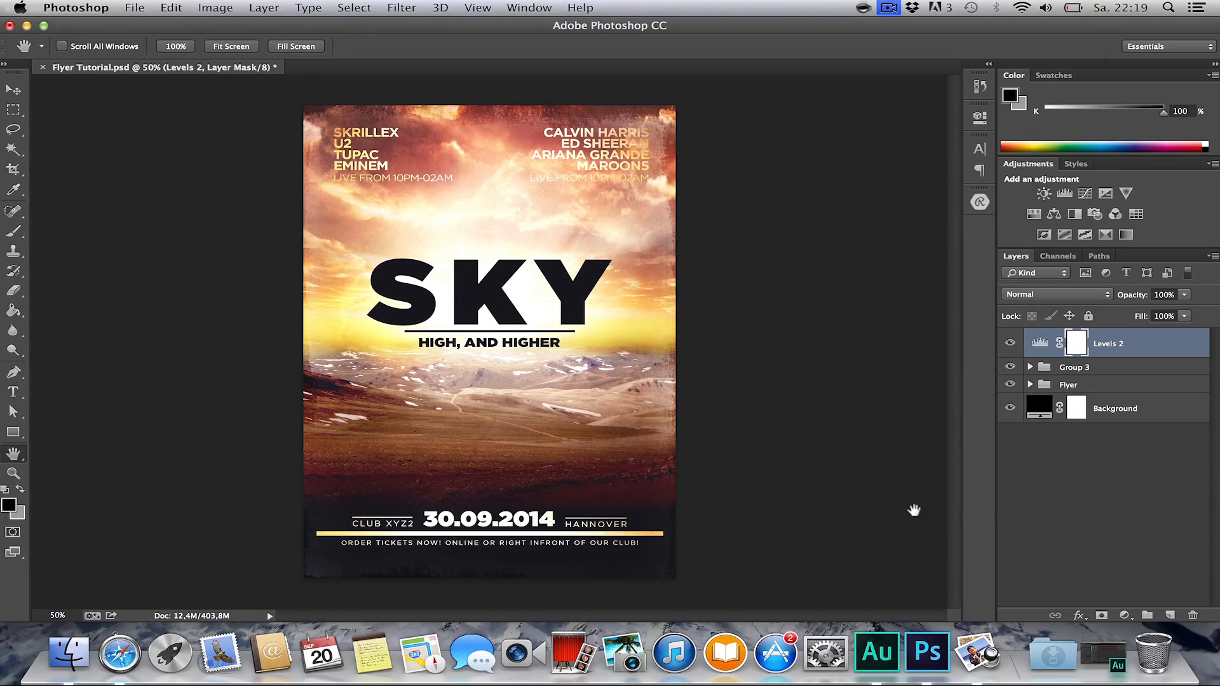
Add a gradient fill layer on top, replacing the gradient presets with Photographic Toning and using a black-to-cream gradient.
{"action": "left_click", "coordinate": [1124, 616]}
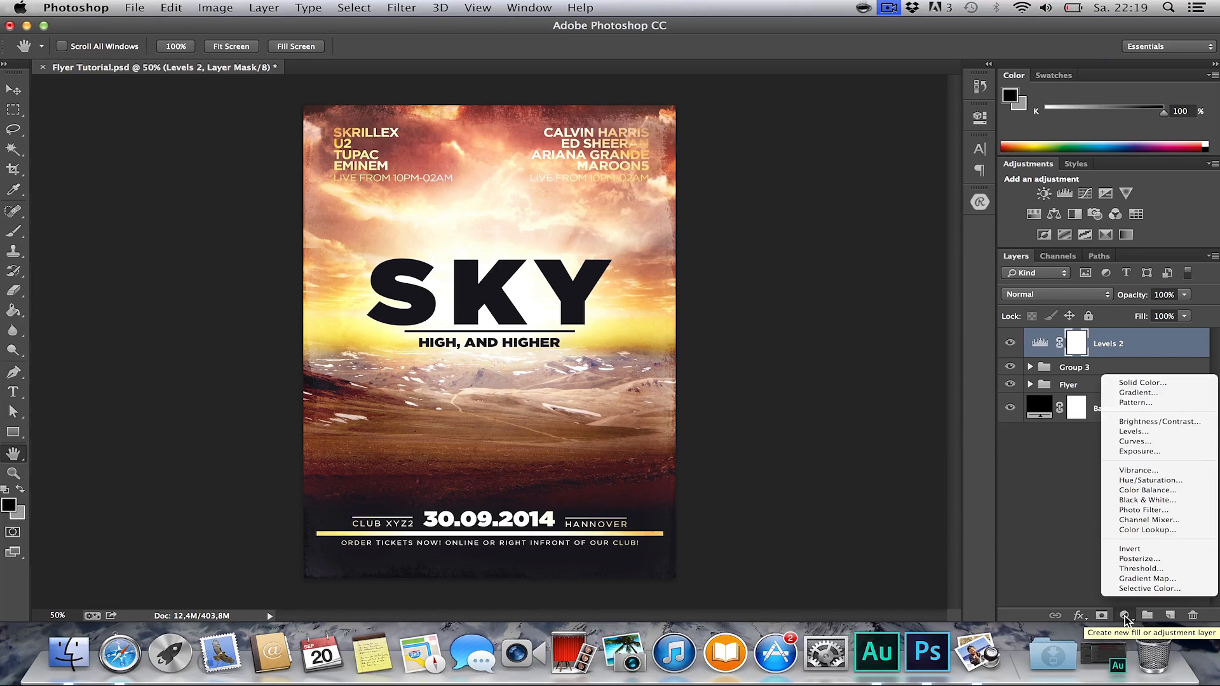
{"action": "left_click", "coordinate": [1141, 391]}
{"action": "left_click", "coordinate": [833, 200]}
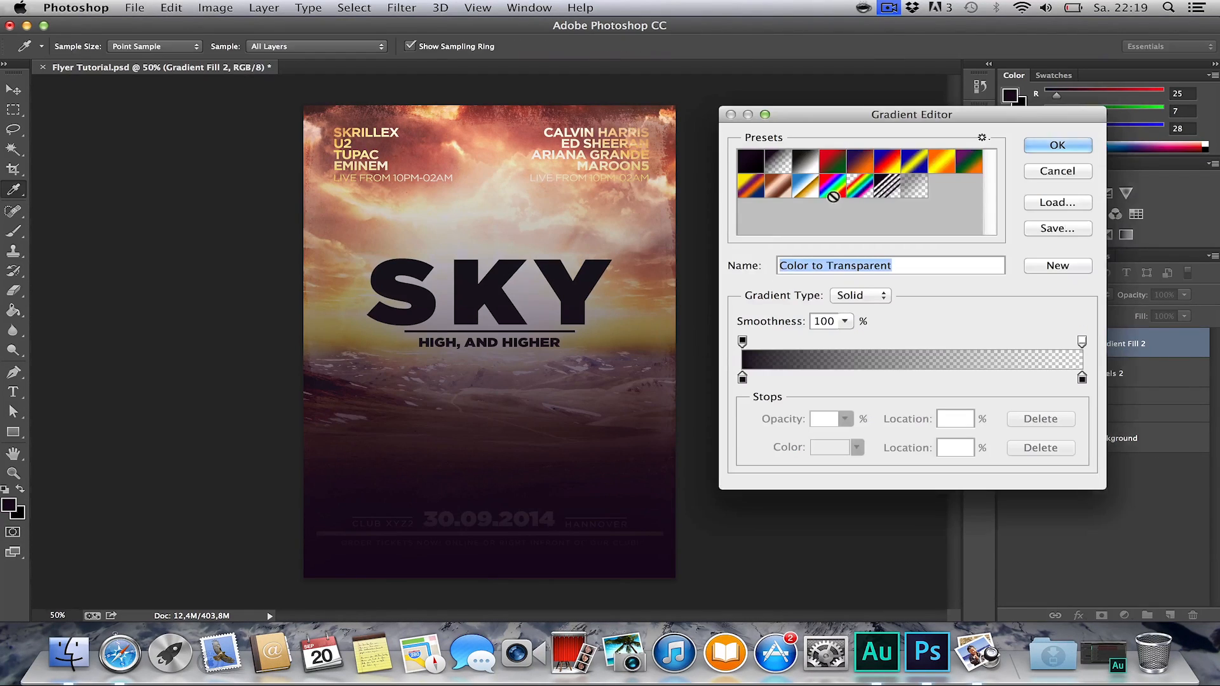
{"action": "left_click", "coordinate": [982, 138]}
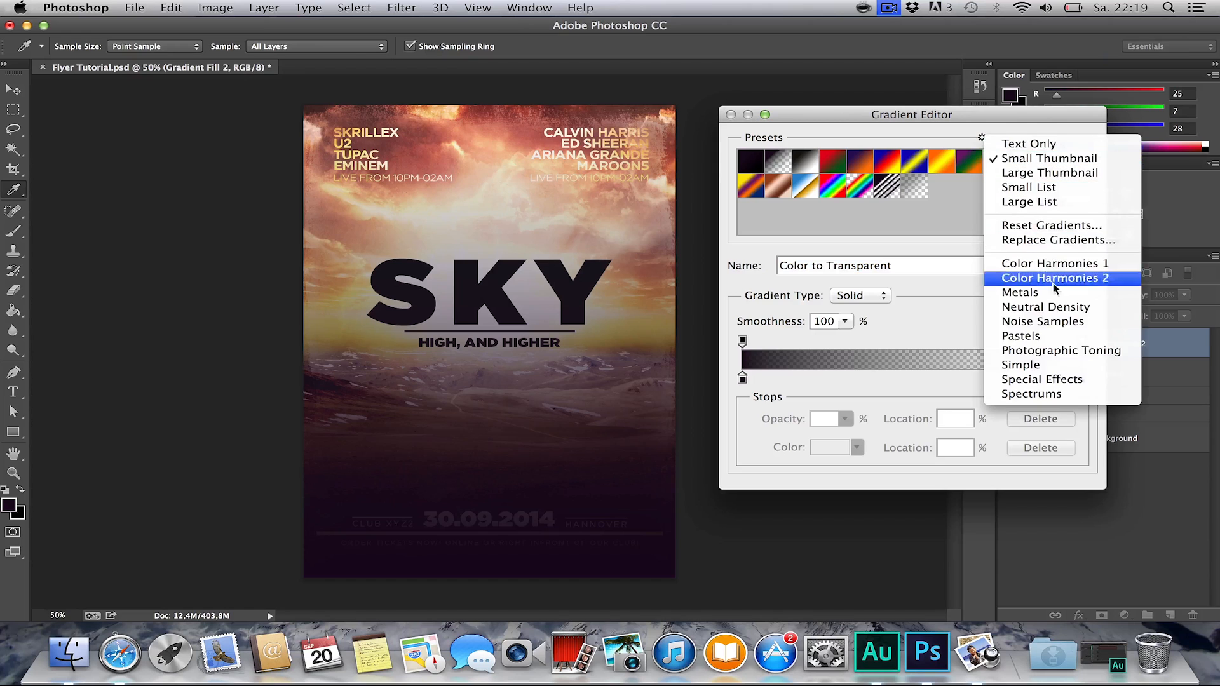
{"action": "left_click", "coordinate": [1053, 353]}
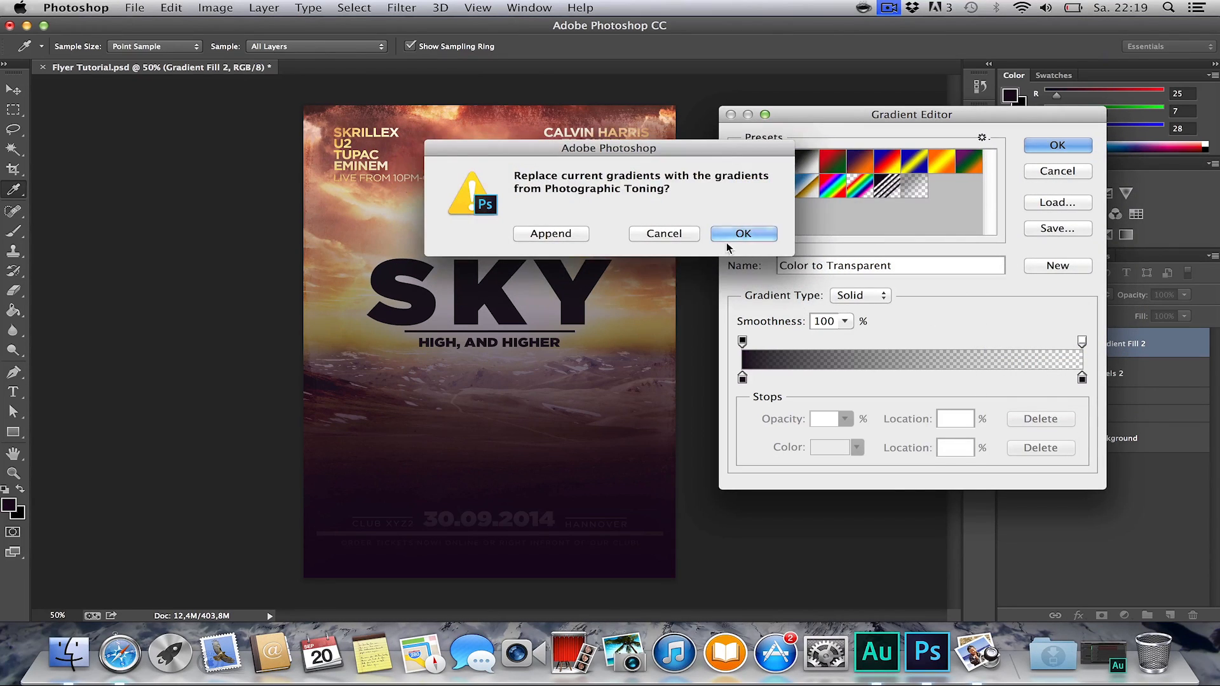
{"action": "left_click", "coordinate": [737, 234]}
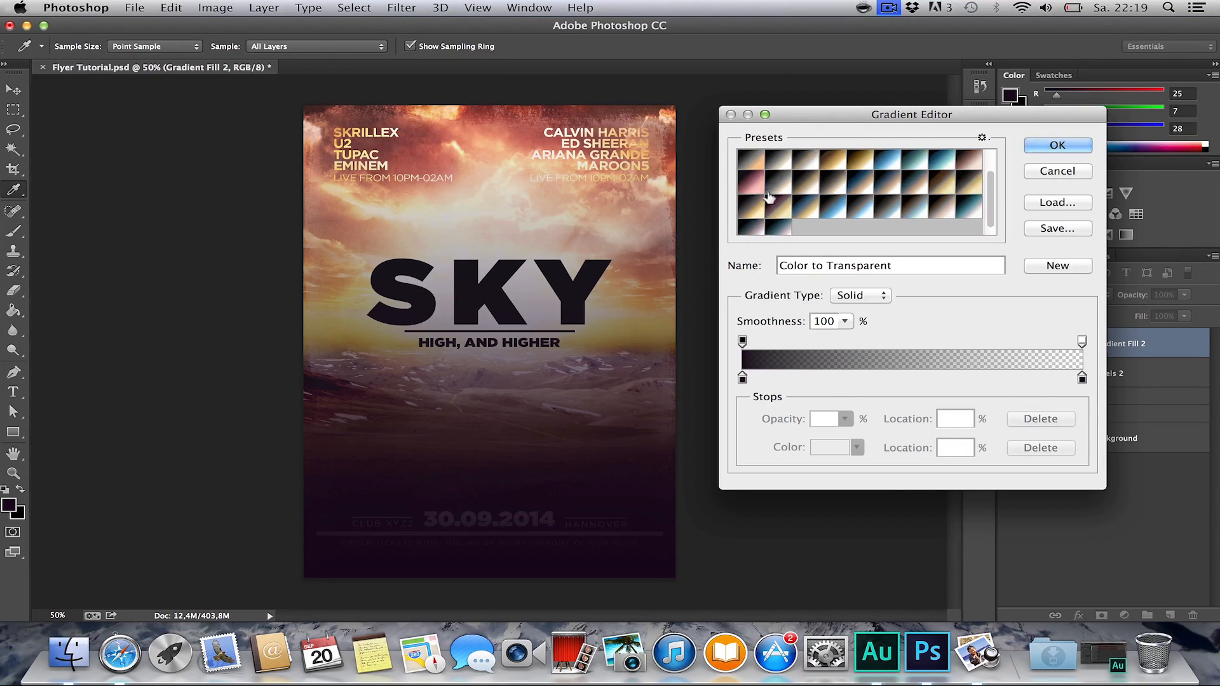
{"action": "left_click", "coordinate": [766, 194]}
{"action": "left_click", "coordinate": [1045, 147]}
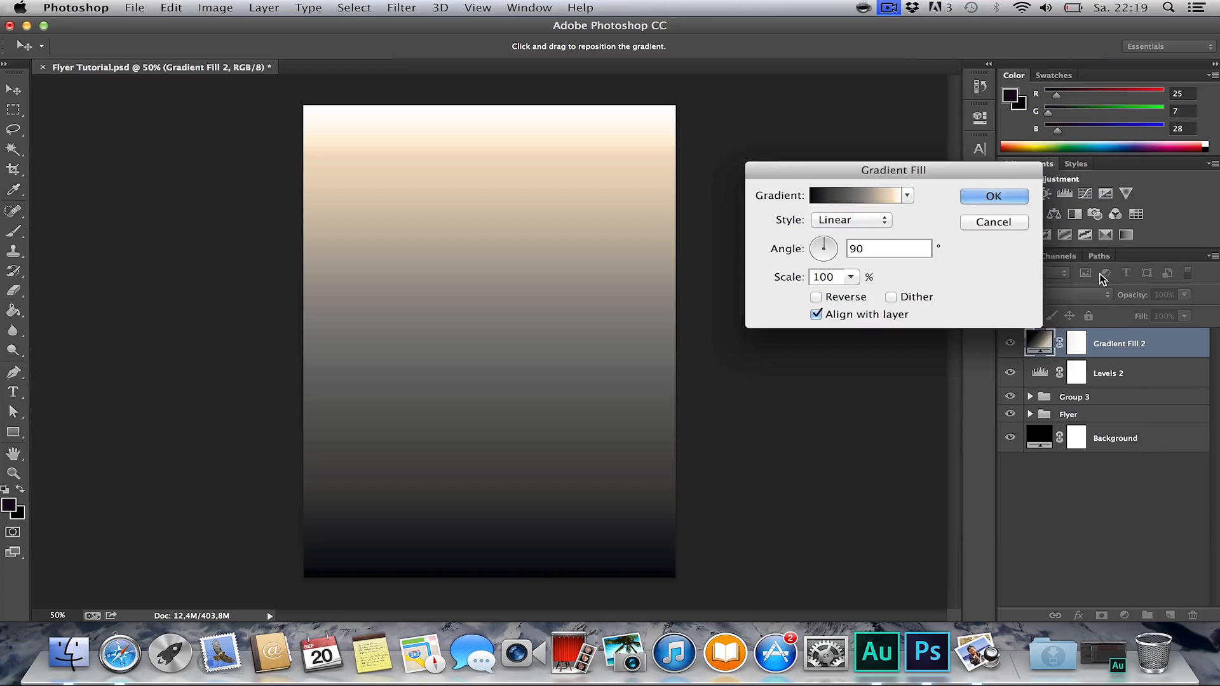
{"action": "left_click", "coordinate": [989, 197]}
Try the Screen blend mode on the gradient fill layer, set it to Soft Light and toggle its visibility to compare.
{"action": "left_click", "coordinate": [1056, 295]}
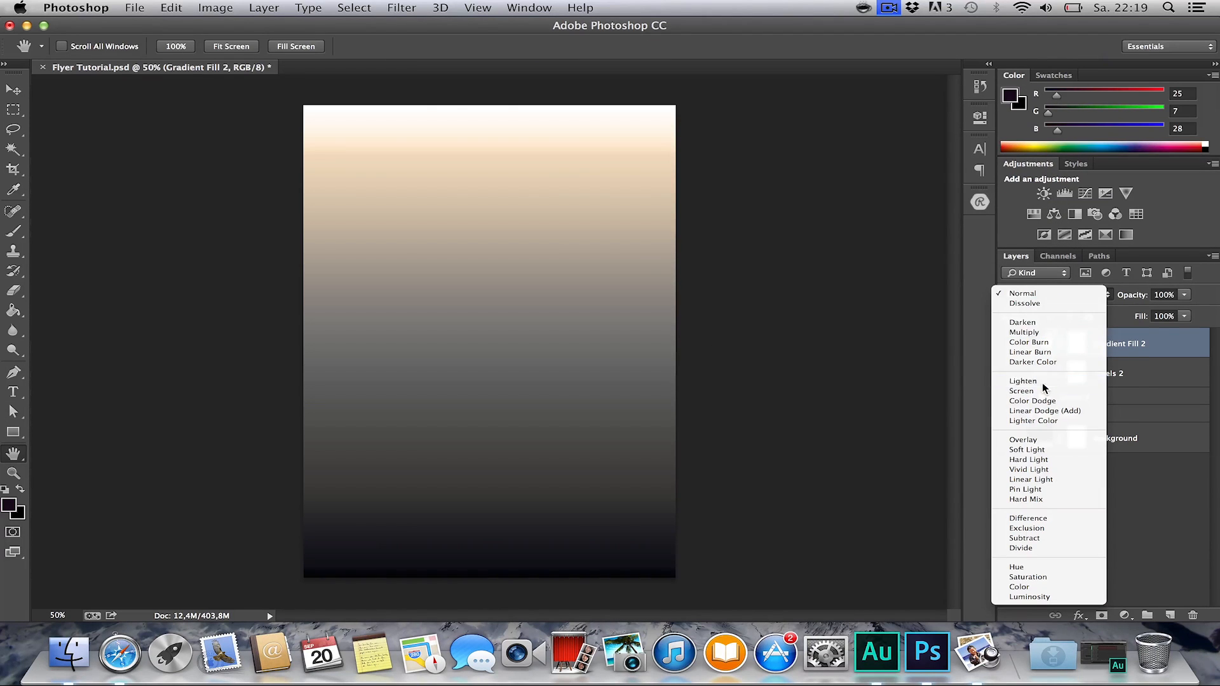
{"action": "left_click", "coordinate": [1042, 382]}
{"action": "left_click", "coordinate": [1029, 294]}
{"action": "left_click", "coordinate": [1030, 306]}
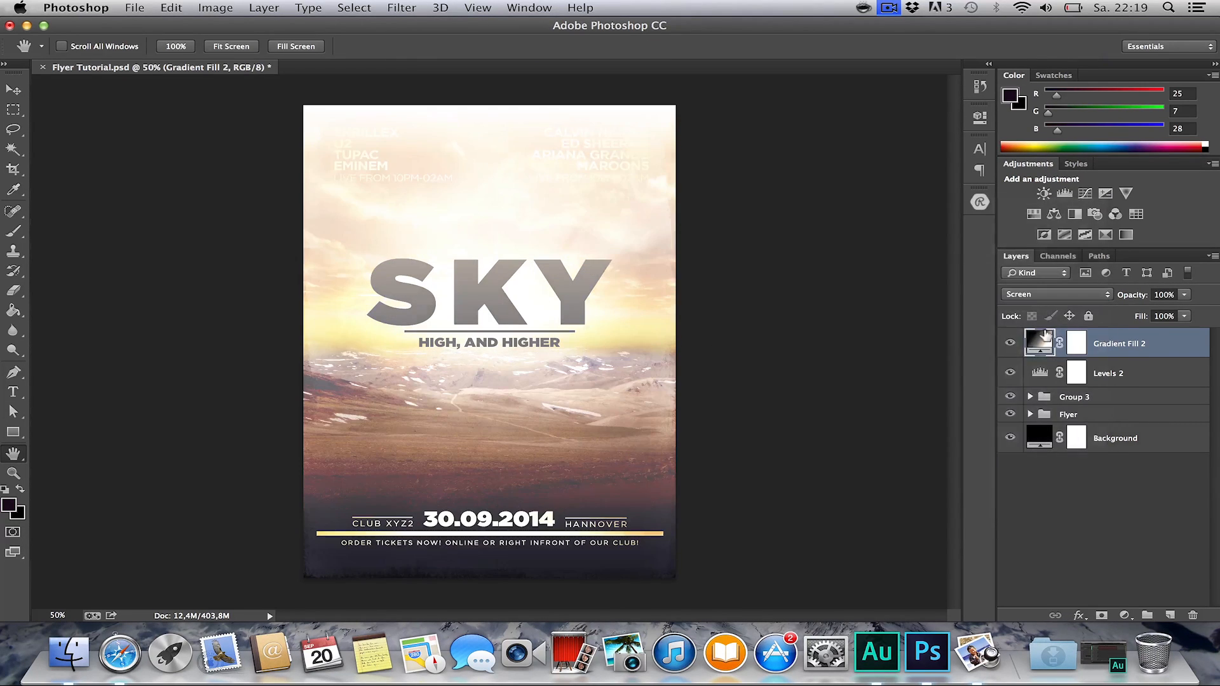
{"action": "left_click", "coordinate": [1048, 294]}
{"action": "left_click", "coordinate": [1043, 349]}
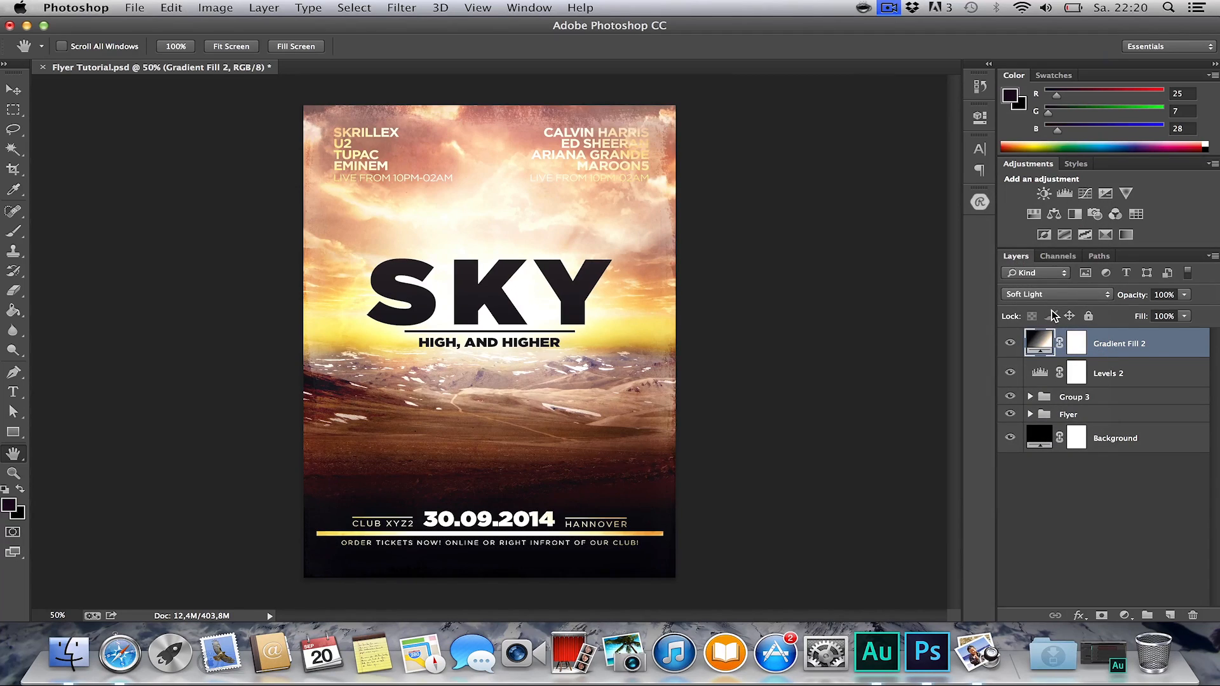
{"action": "left_click", "coordinate": [1009, 343]}
{"action": "left_click", "coordinate": [1010, 343]}
Try Cyanotype, Copper 2 and Blue-Selenium 2 presets on the gradient fill, and apply Sepia Antique.
{"action": "double_click", "coordinate": [1040, 343]}
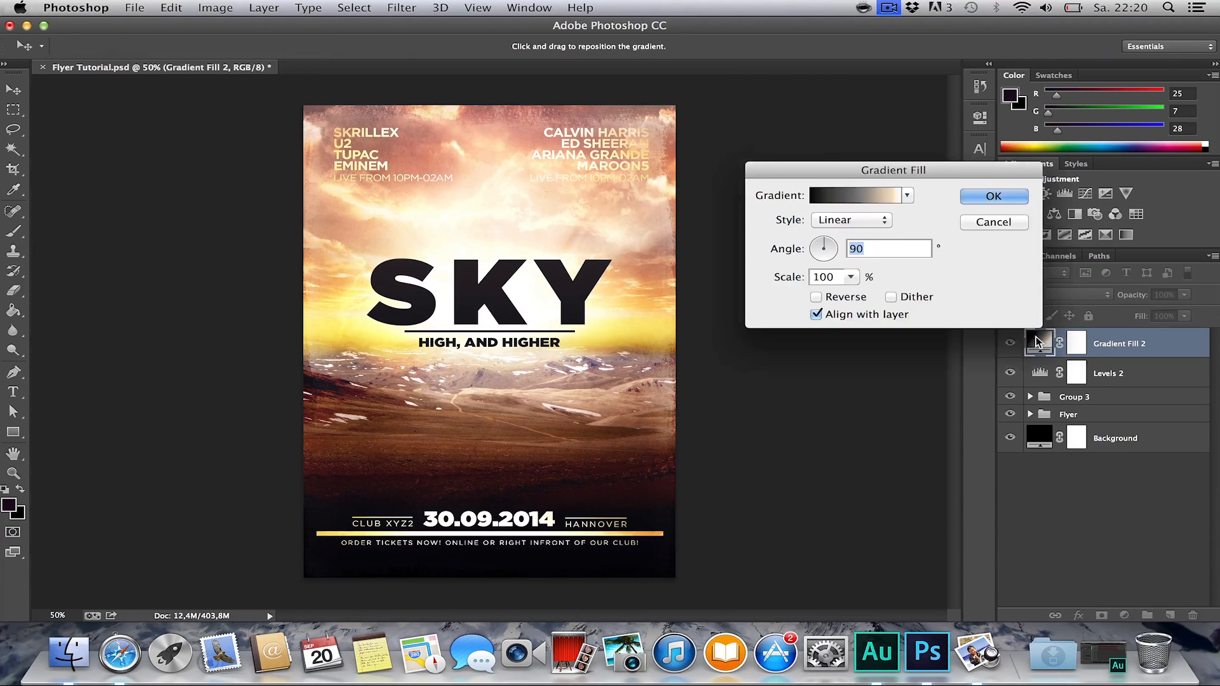
{"action": "left_click", "coordinate": [869, 201]}
{"action": "left_click", "coordinate": [838, 186]}
{"action": "left_click", "coordinate": [929, 193]}
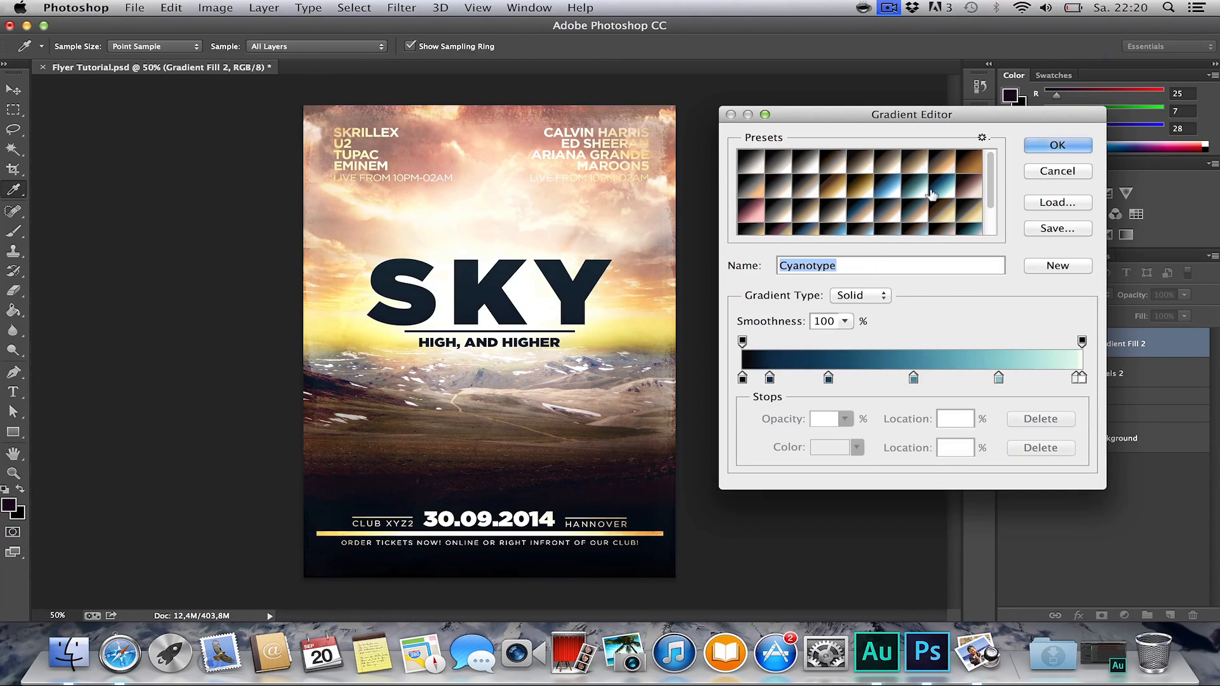
{"action": "left_click", "coordinate": [922, 220]}
{"action": "scroll", "coordinate": [922, 220], "scroll_direction": "down", "scroll_amount": 3}
{"action": "left_click", "coordinate": [753, 181]}
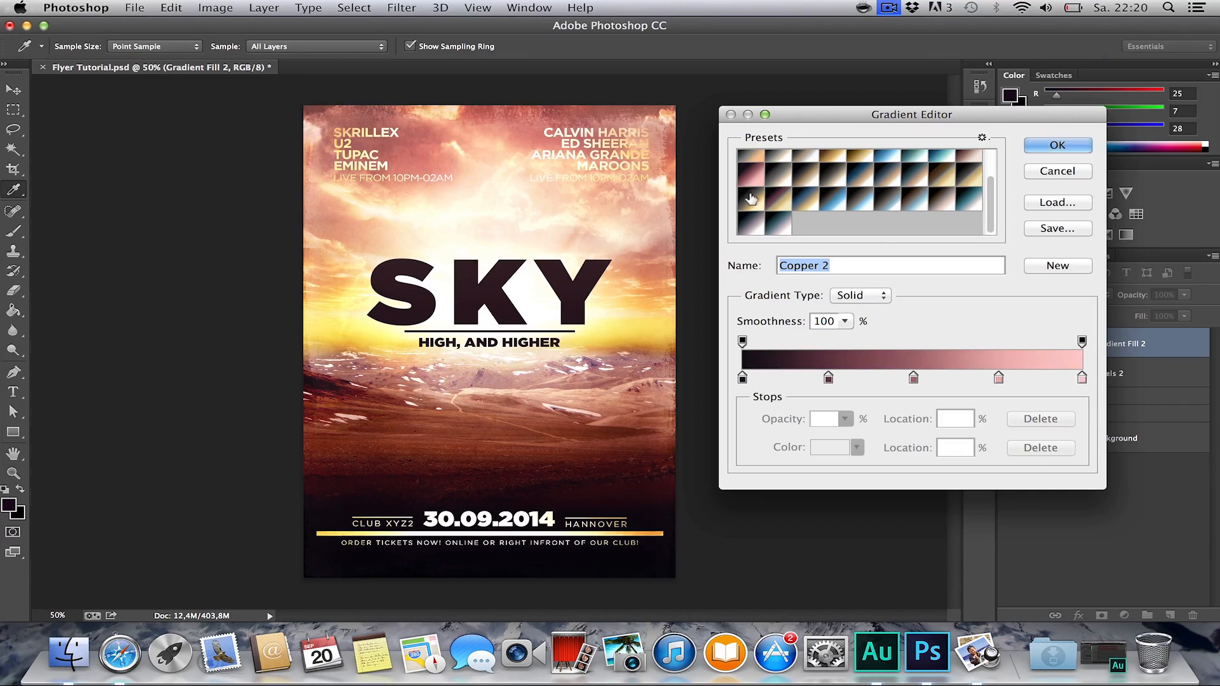
{"action": "left_click", "coordinate": [794, 195]}
{"action": "left_click", "coordinate": [799, 198]}
{"action": "scroll", "coordinate": [852, 200], "scroll_direction": "up", "scroll_amount": 5}
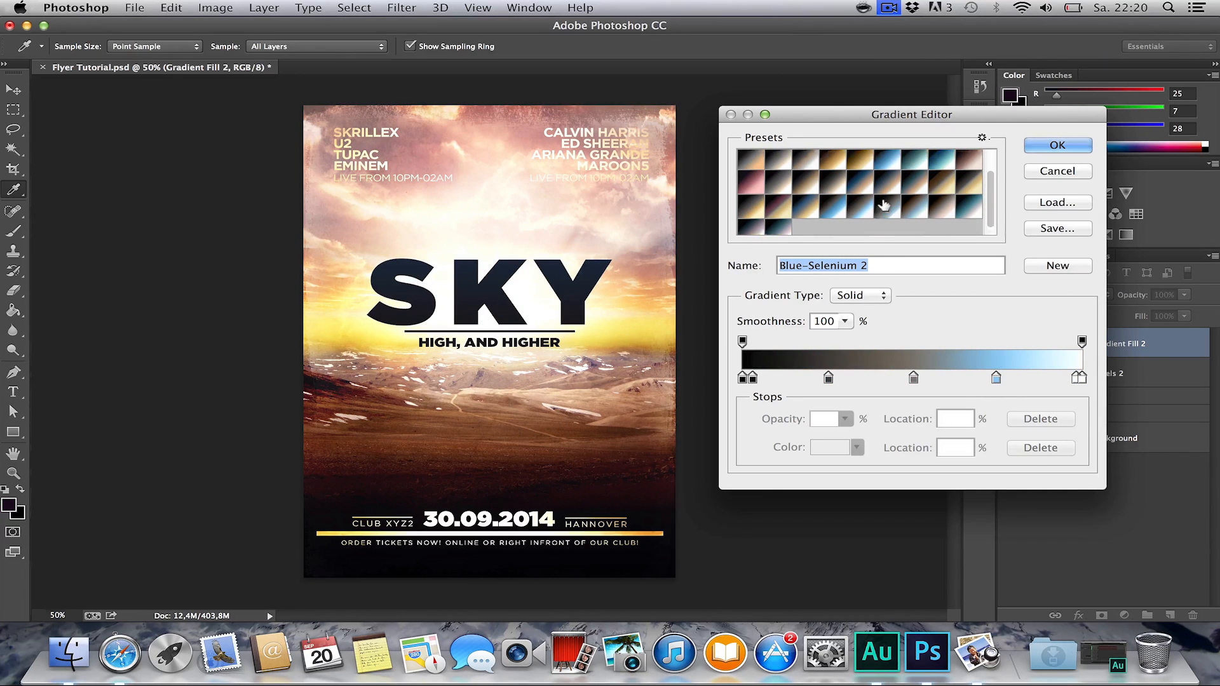
{"action": "left_click", "coordinate": [783, 171]}
{"action": "left_click", "coordinate": [970, 164]}
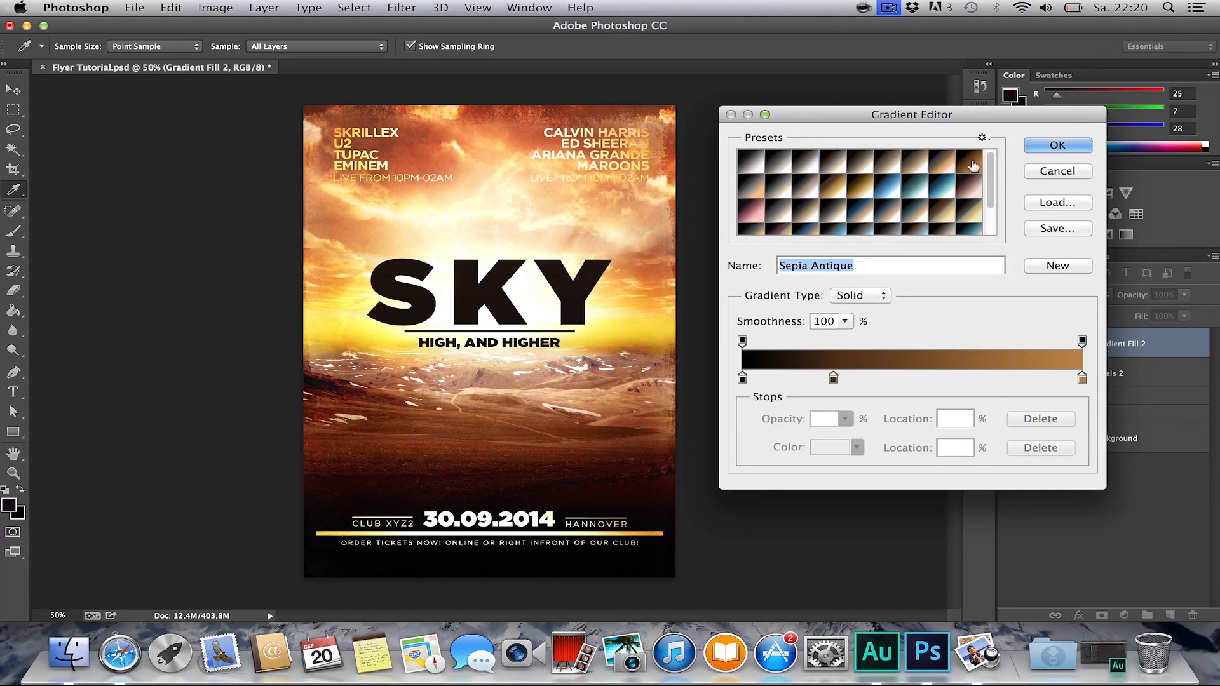
{"action": "left_click", "coordinate": [1047, 148]}
{"action": "left_click", "coordinate": [994, 196]}
Try the Overlay and Hard Light blend modes on the gradient fill layer and return it to Overlay.
{"action": "left_click", "coordinate": [1031, 294]}
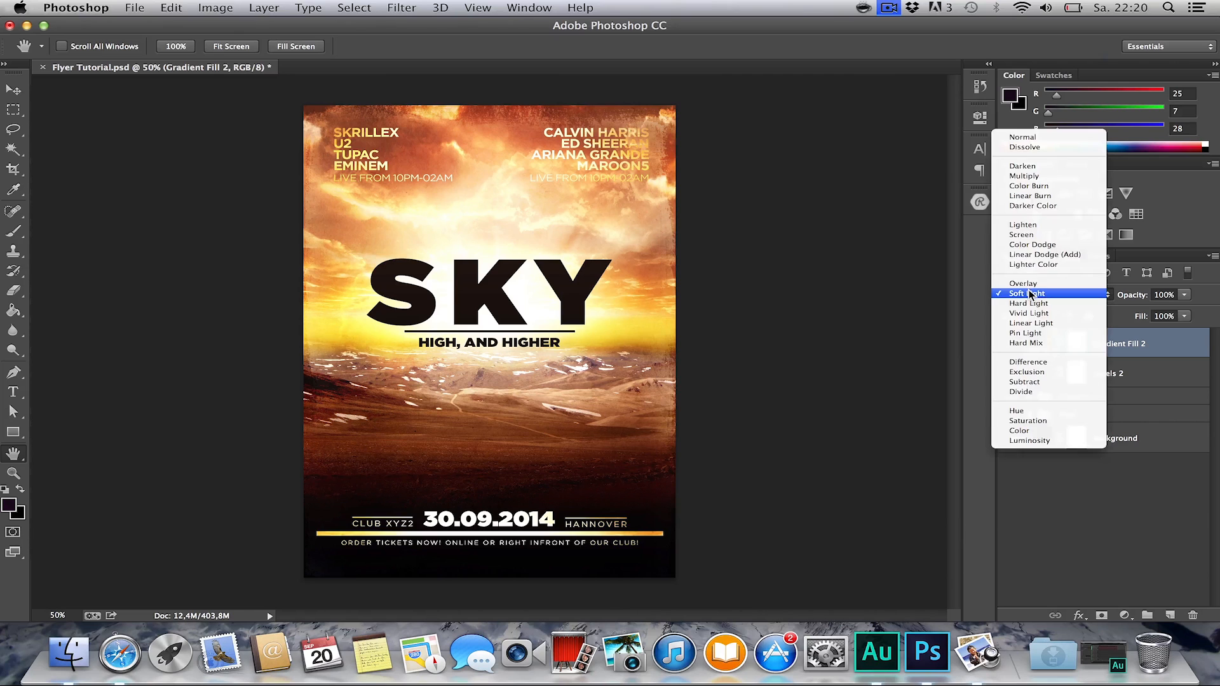
{"action": "left_click", "coordinate": [1031, 284]}
{"action": "left_click", "coordinate": [1024, 294]}
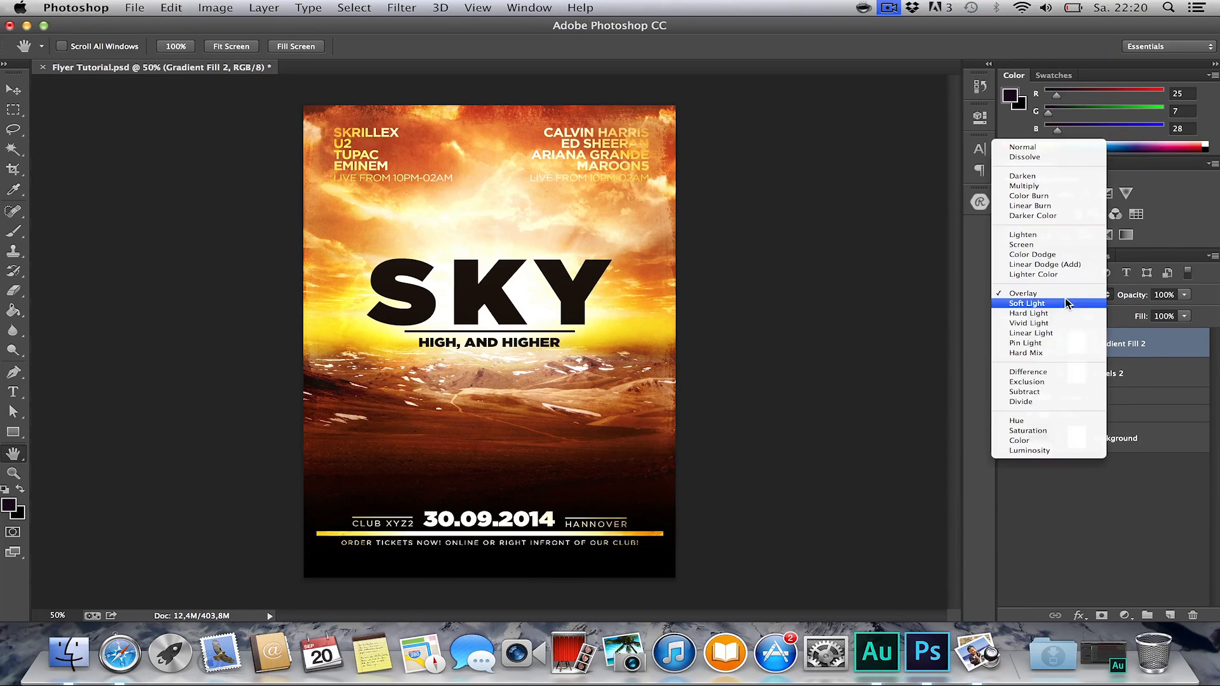
{"action": "left_click", "coordinate": [1050, 310]}
{"action": "left_click", "coordinate": [1040, 297]}
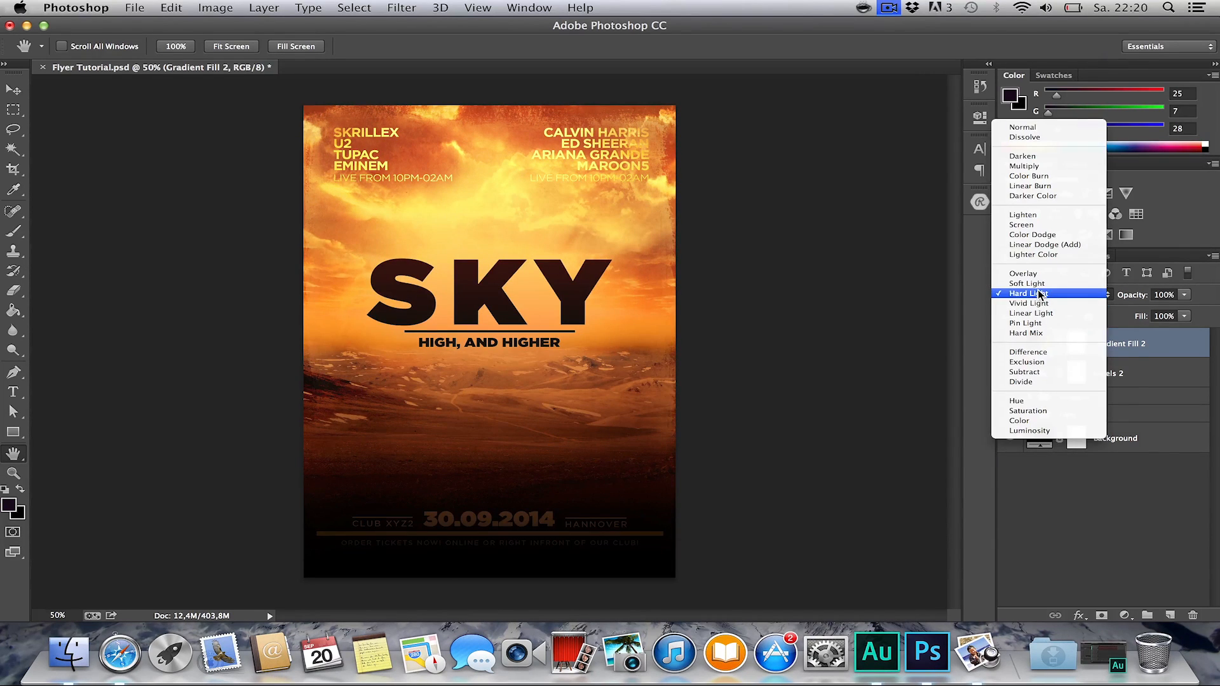
{"action": "left_click", "coordinate": [1034, 275]}
Reduce the gradient fill layer's opacity, then delete the layer.
{"action": "left_click_drag", "start_coordinate": [1137, 294], "coordinate": [871, 306]}
{"action": "left_click", "coordinate": [1060, 483]}
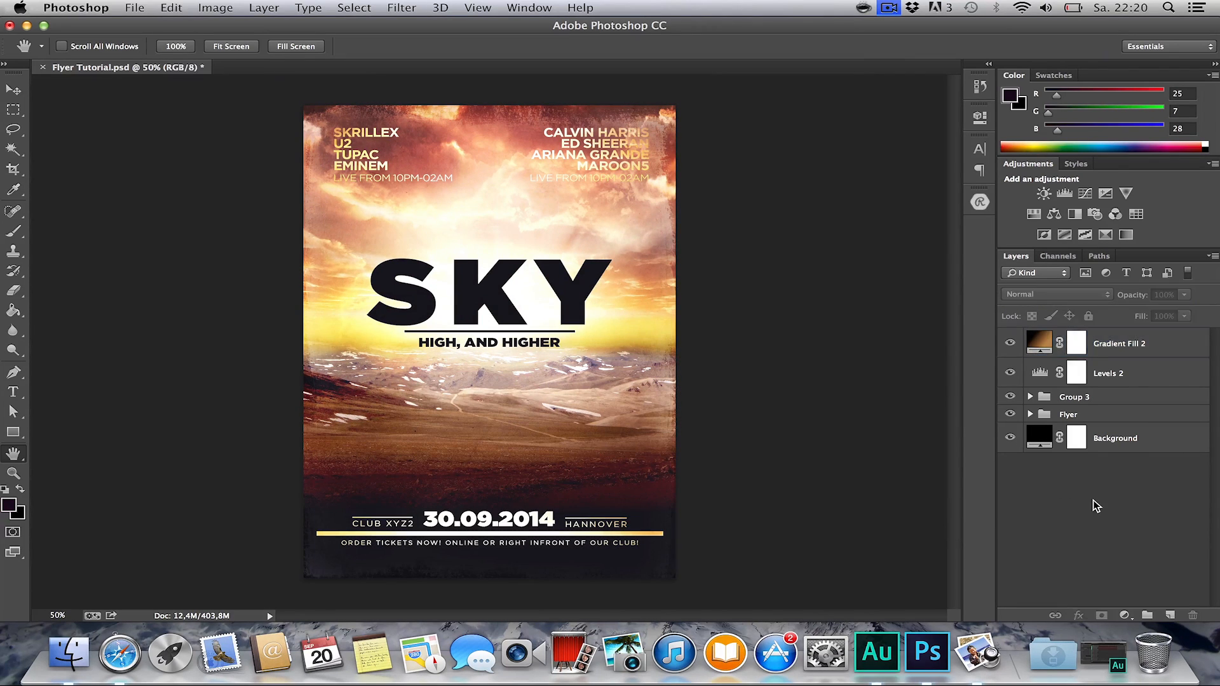
{"action": "left_click", "coordinate": [1094, 341]}
{"action": "key", "text": "BackSpace"}
Save the poster document.
{"action": "key", "text": "h"}
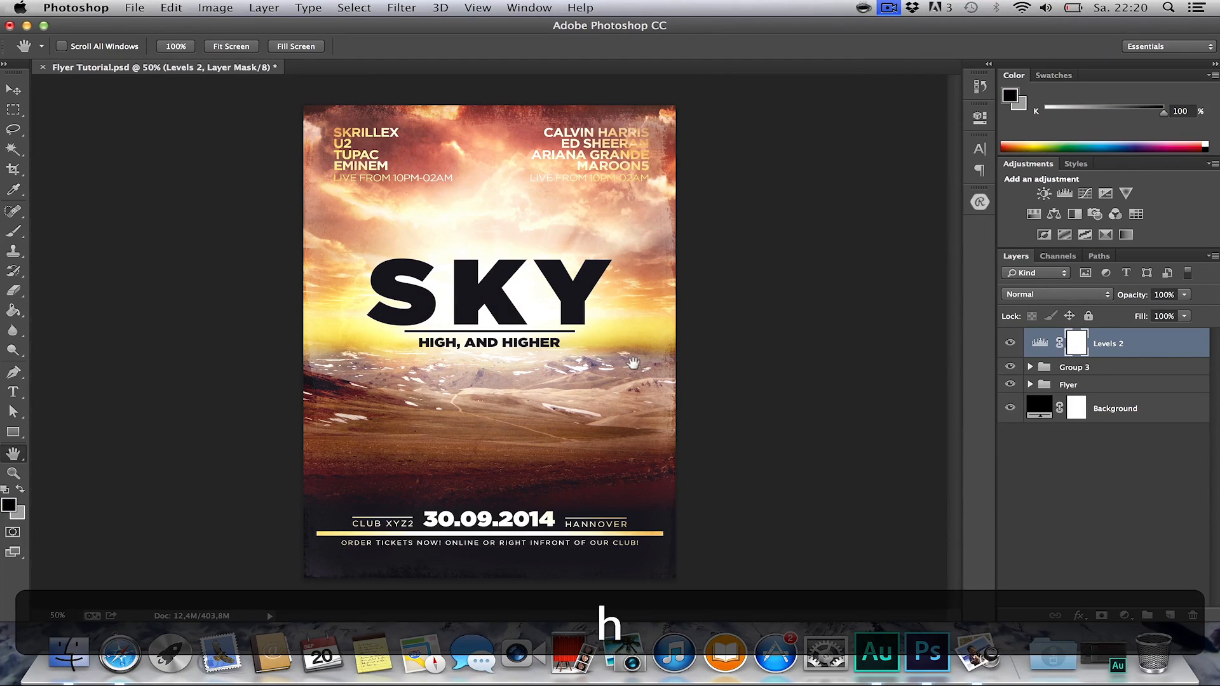
{"action": "key", "text": "ctrl+h"}
{"action": "key", "text": "ctrl+s"}
{"action": "key", "text": "ctrl+h"}
{"action": "key", "text": "h"}
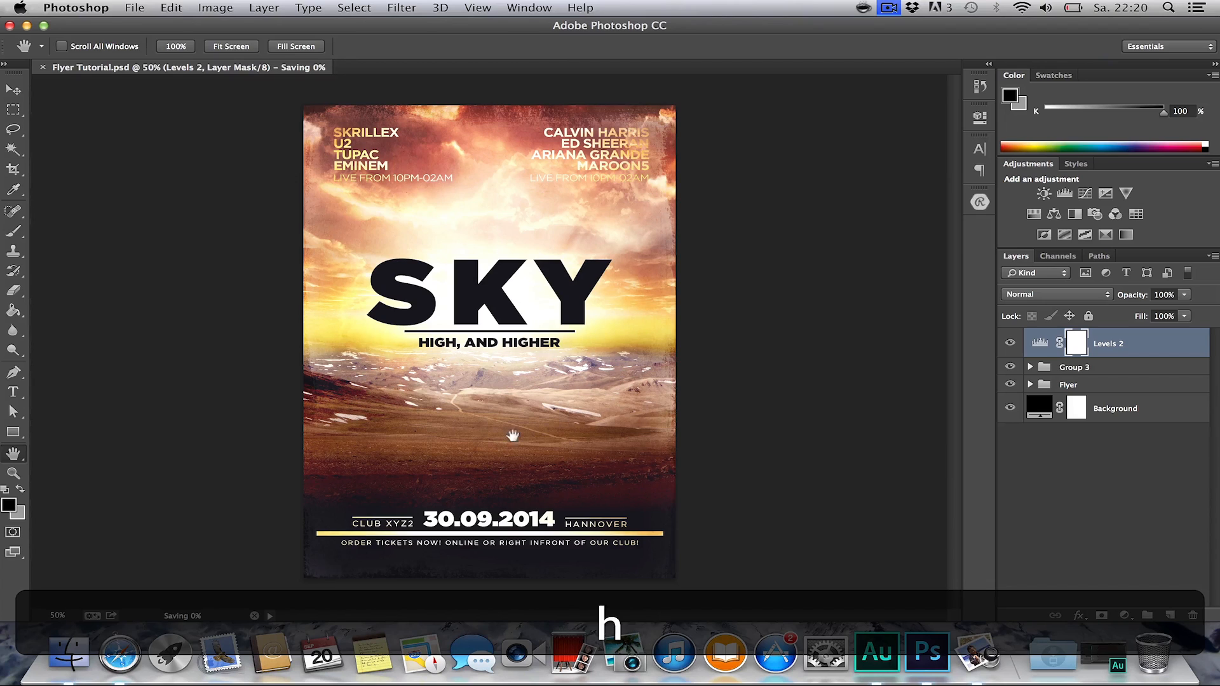